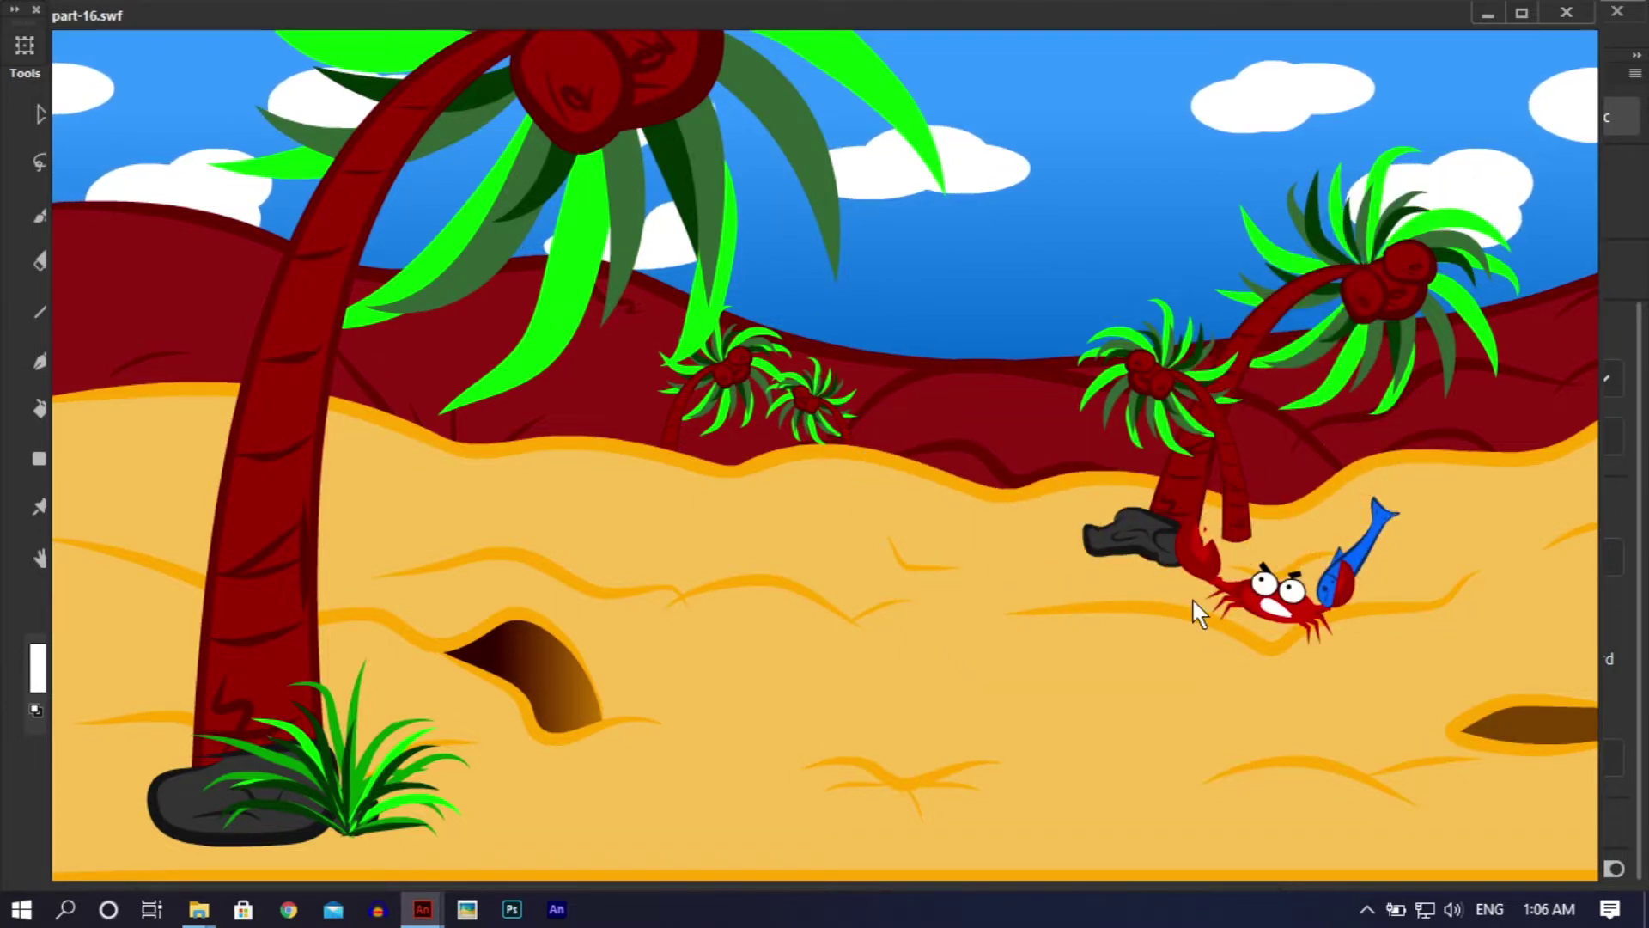
Step: Close the movie preview, open the "all animation" symbol for editing and select frame 326 of the crab layer
{"action": "key", "text": "ctrl+w"}
{"action": "left_click_drag", "start_coordinate": [601, 715], "coordinate": [1047, 711]}
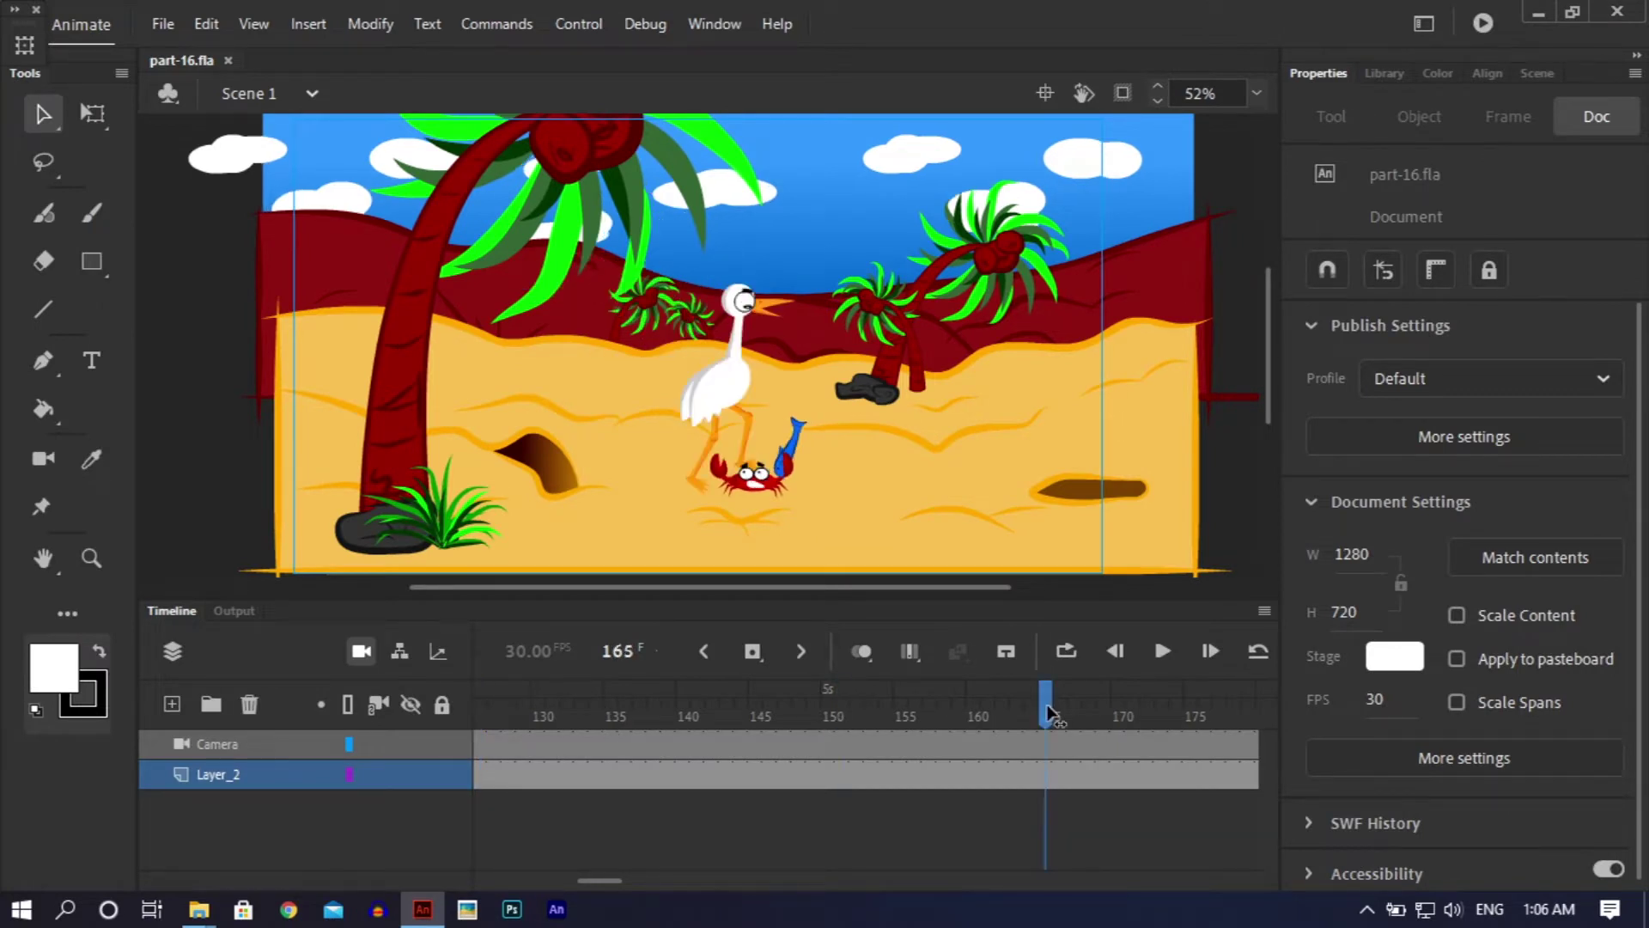
{"action": "left_click_drag", "start_coordinate": [1048, 711], "coordinate": [859, 687]}
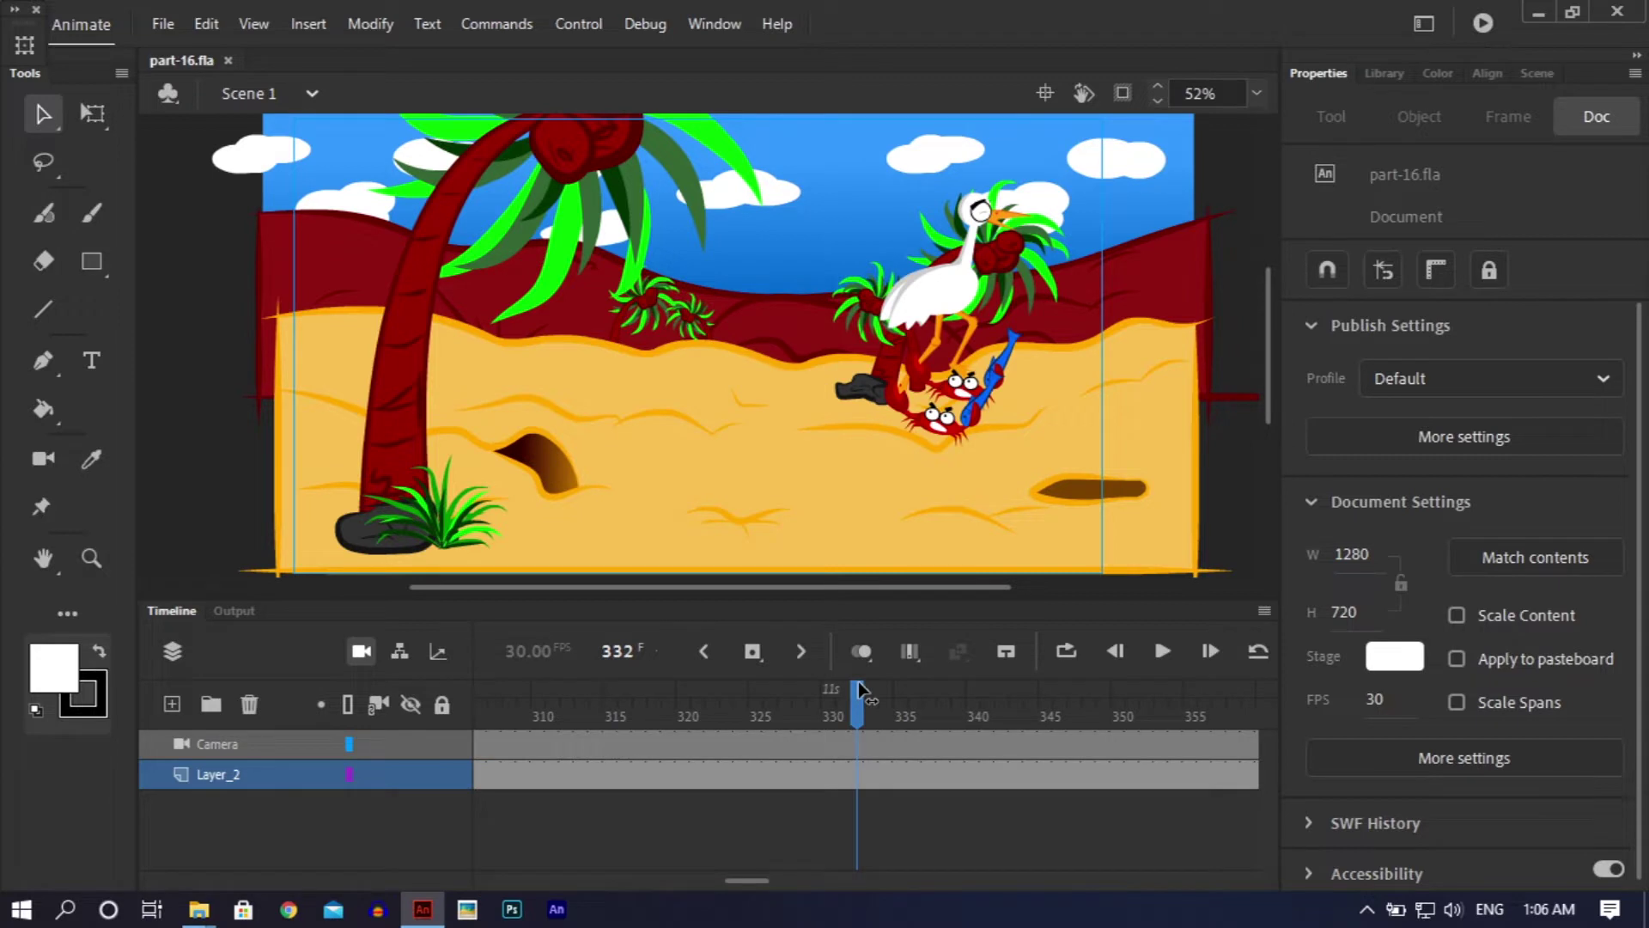
{"action": "double_click", "coordinate": [932, 313]}
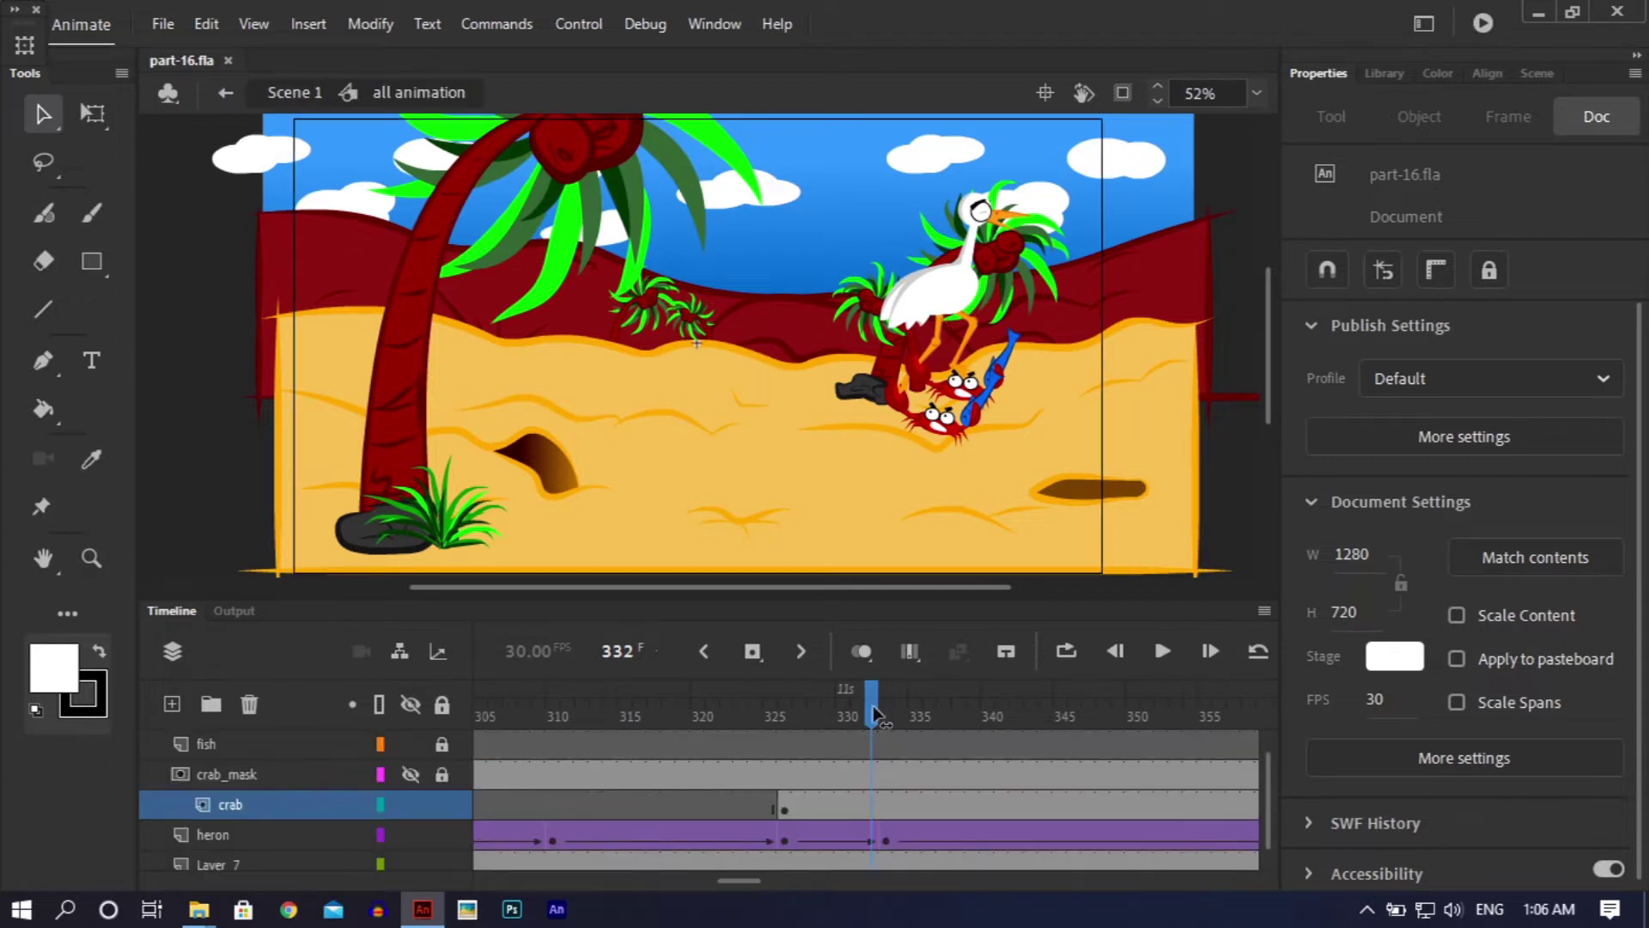
{"action": "left_click_drag", "start_coordinate": [856, 694], "coordinate": [782, 710]}
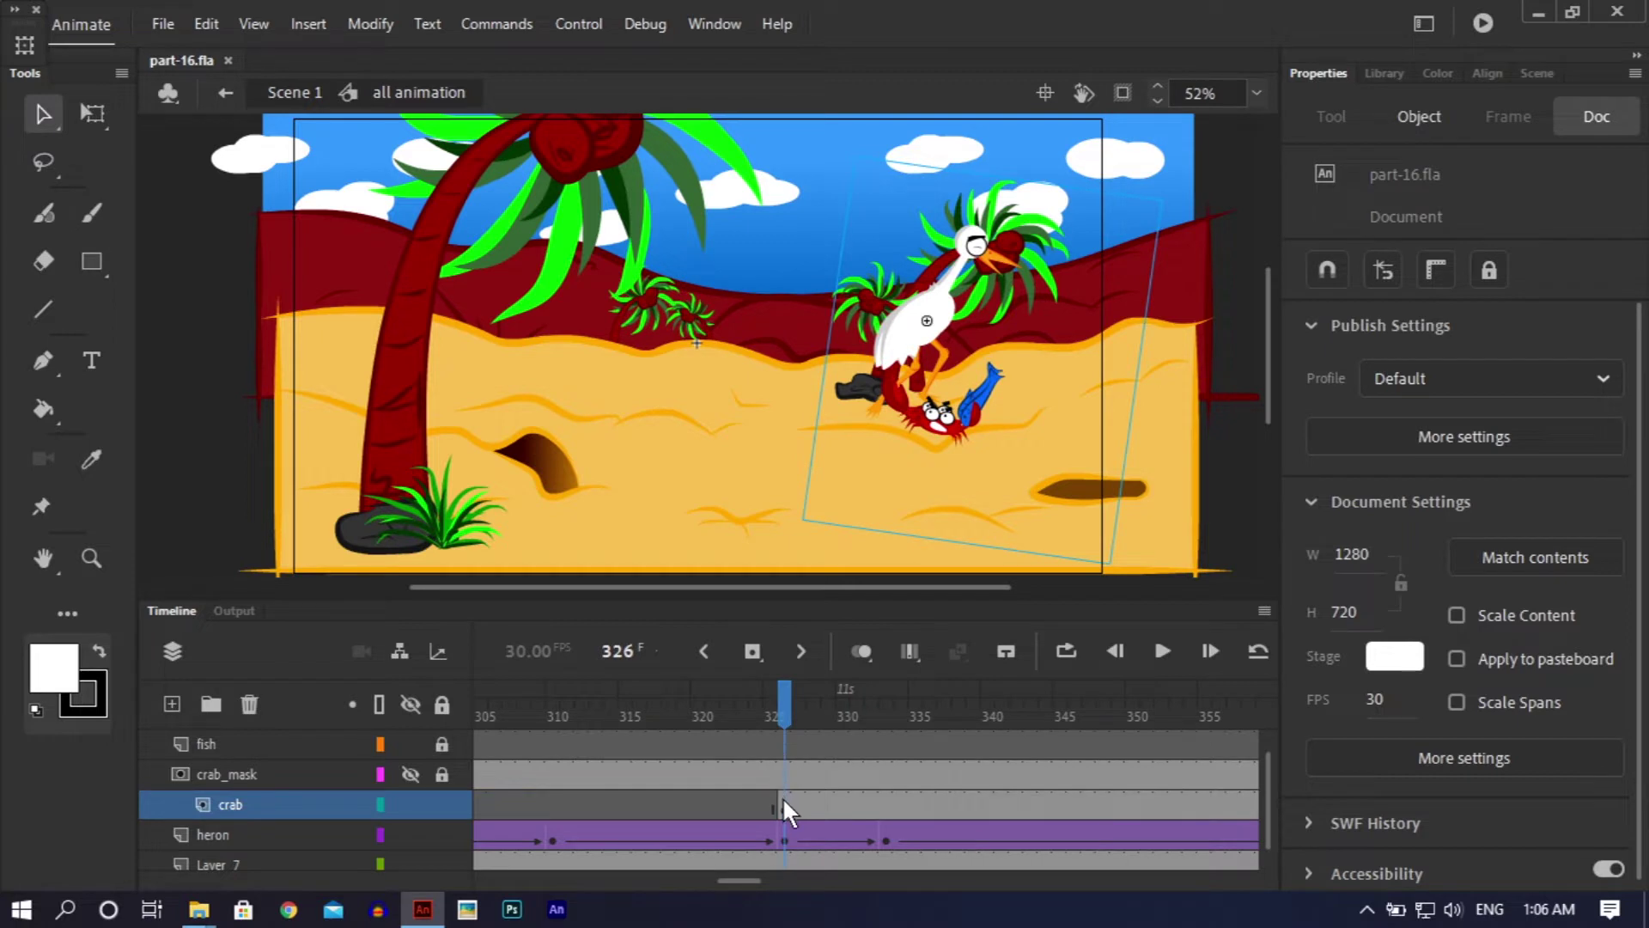
{"action": "left_click", "coordinate": [782, 804]}
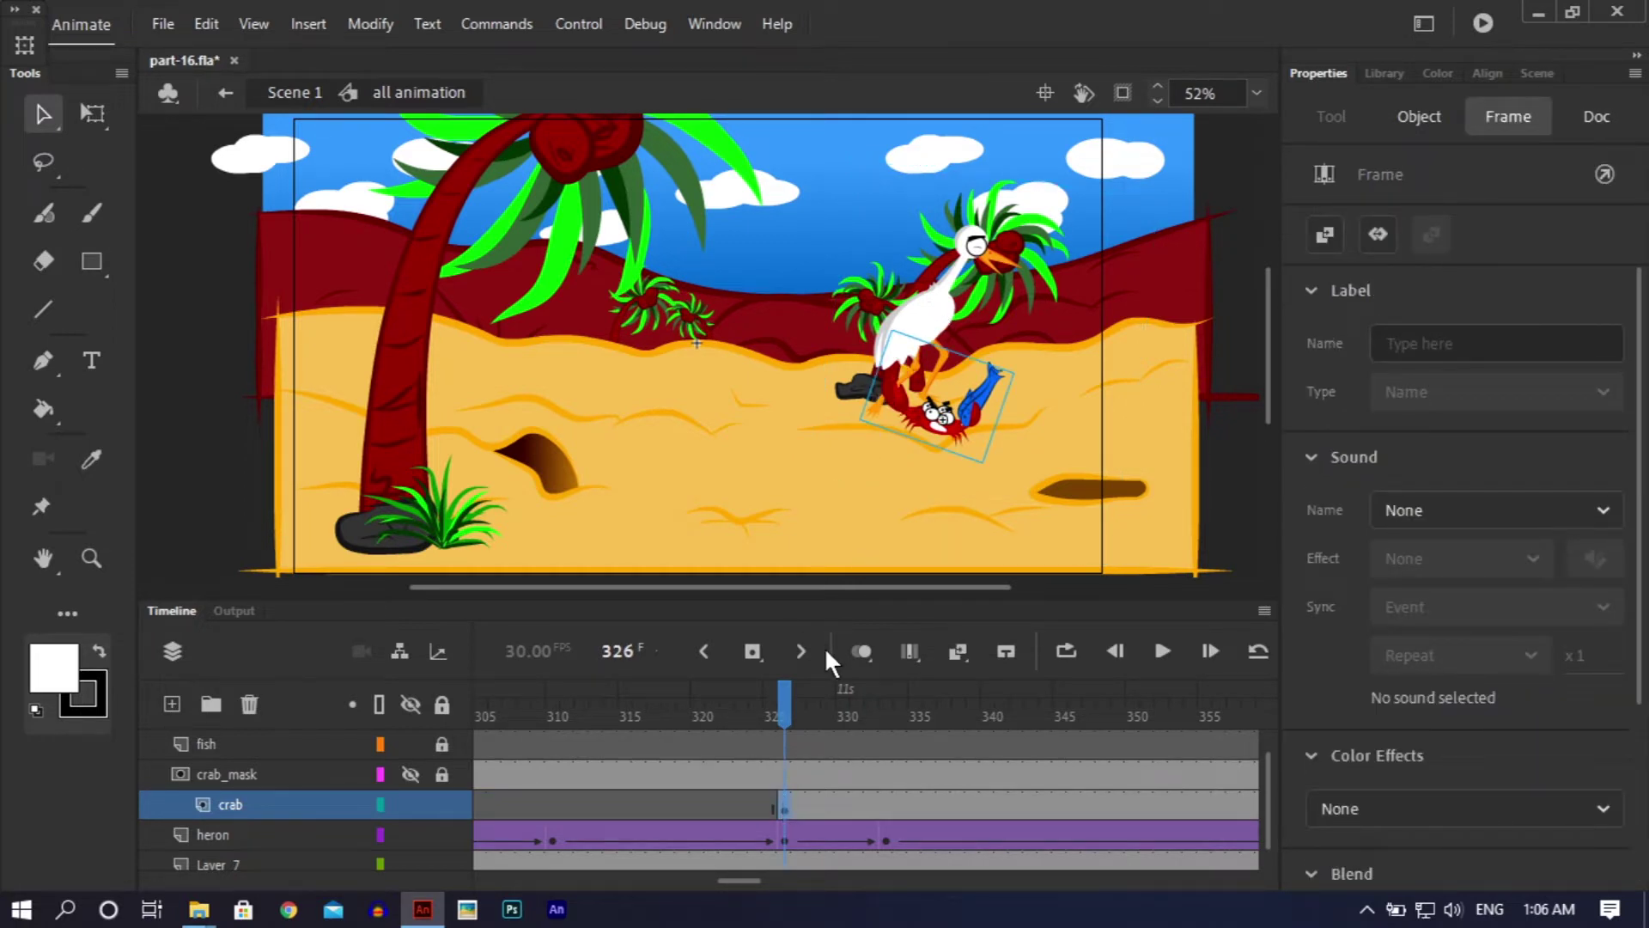
Step: Open the heron's symbol and examine the Layer_1 keyframes and animation between frames 317 and 337
{"action": "double_click", "coordinate": [925, 312]}
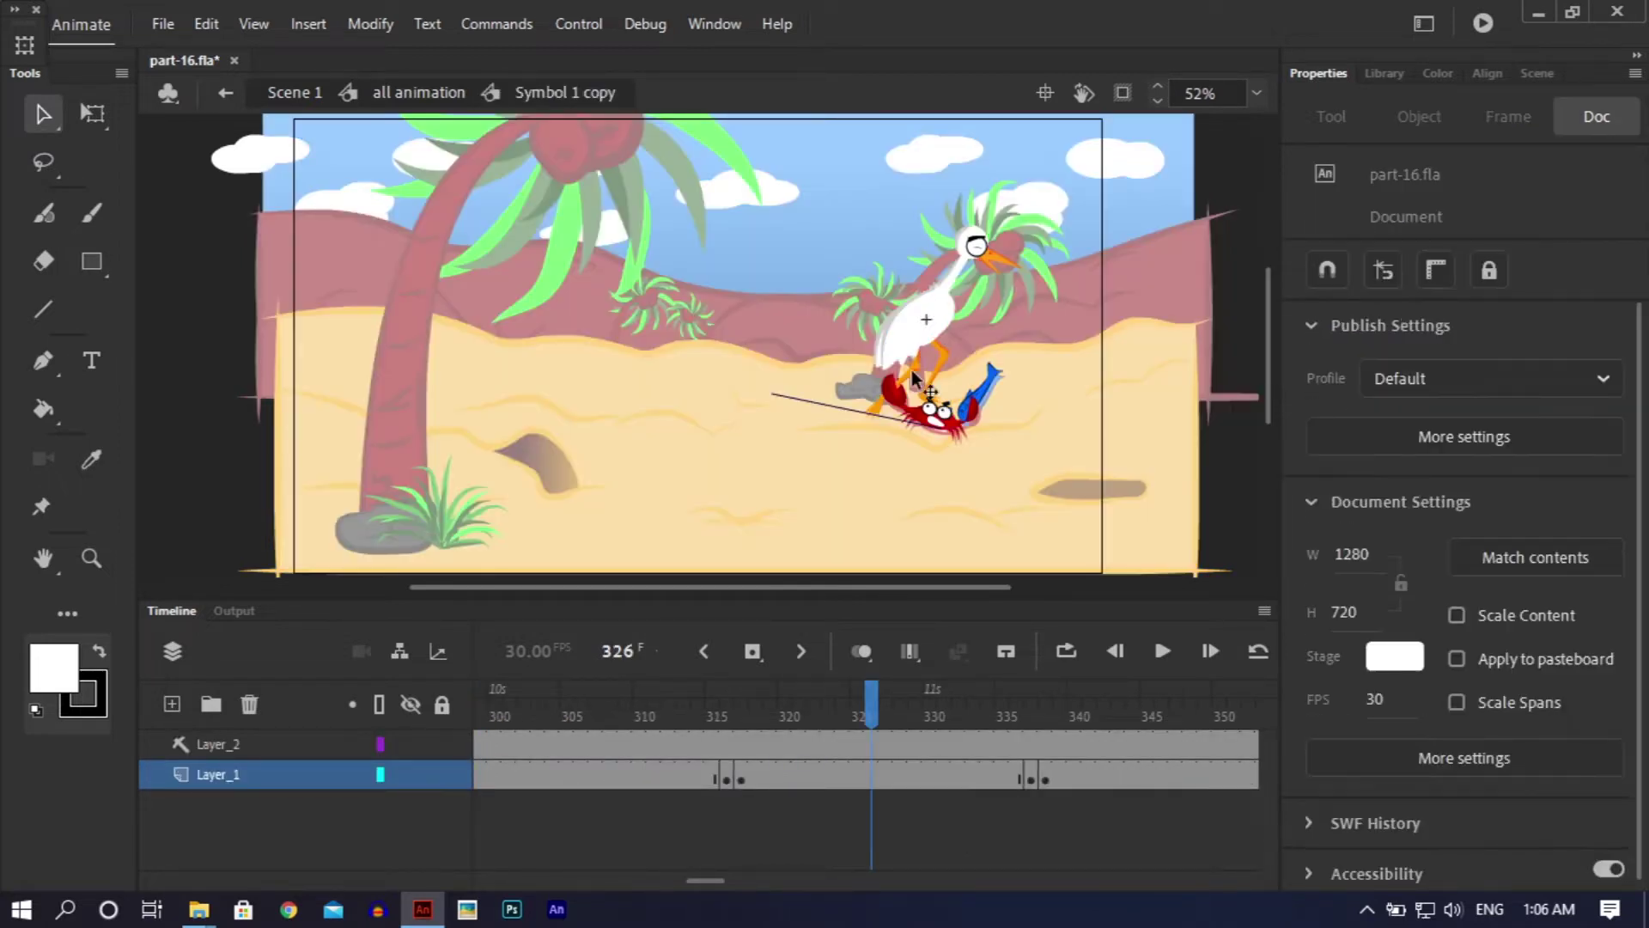
{"action": "left_click_drag", "start_coordinate": [871, 718], "coordinate": [857, 760]}
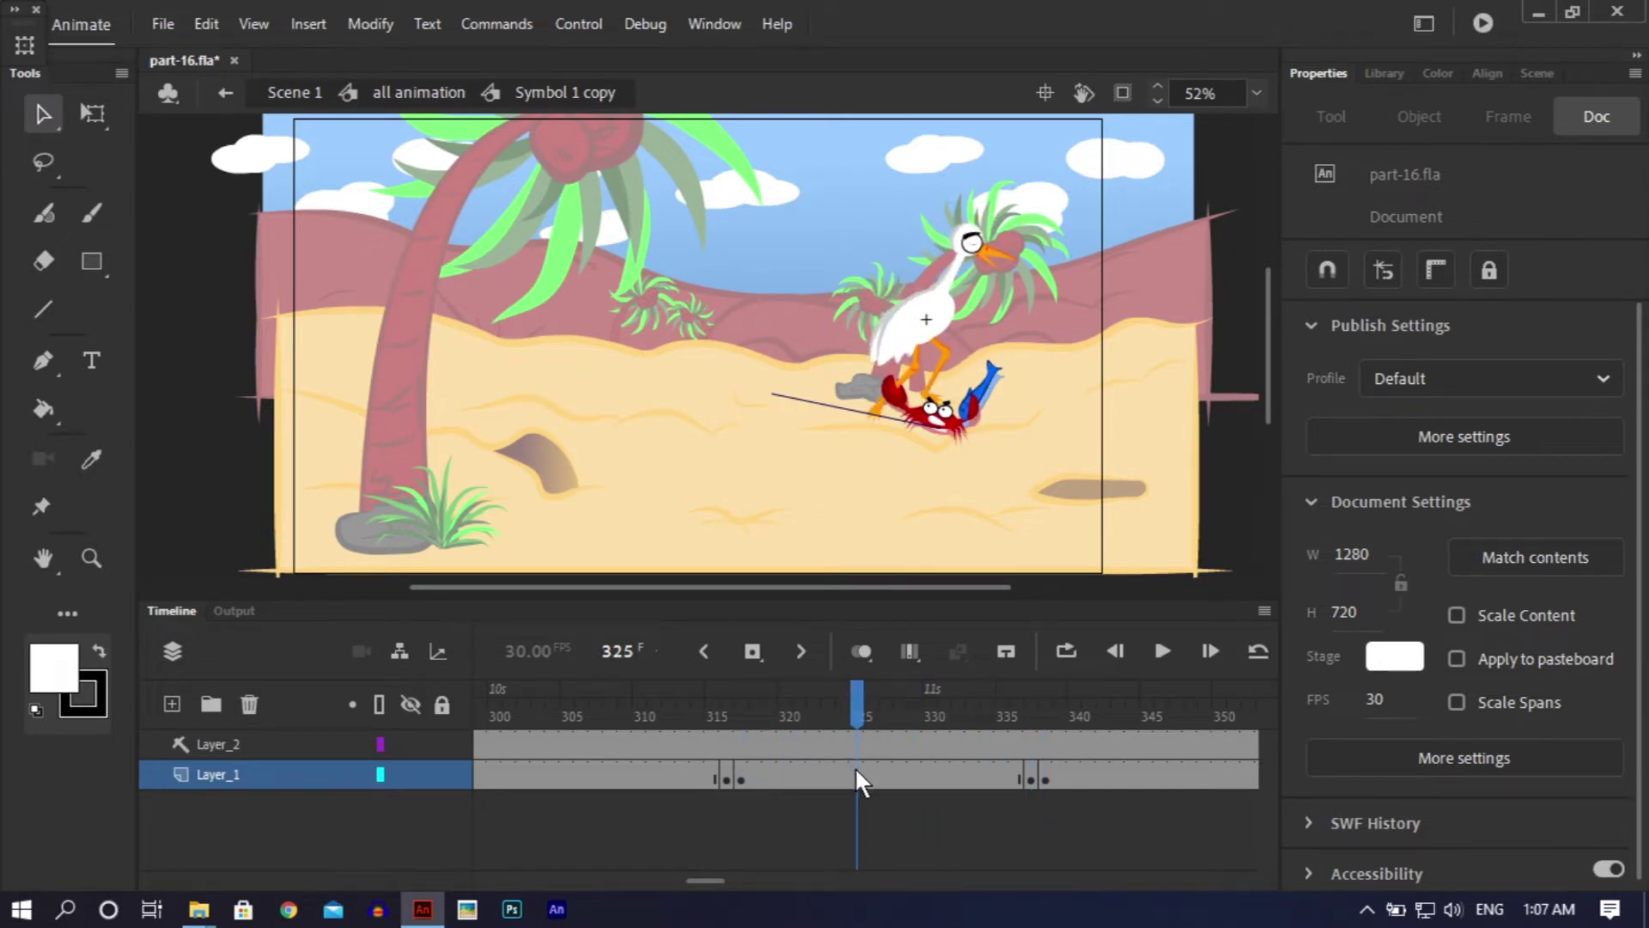
{"action": "left_click", "coordinate": [865, 764]}
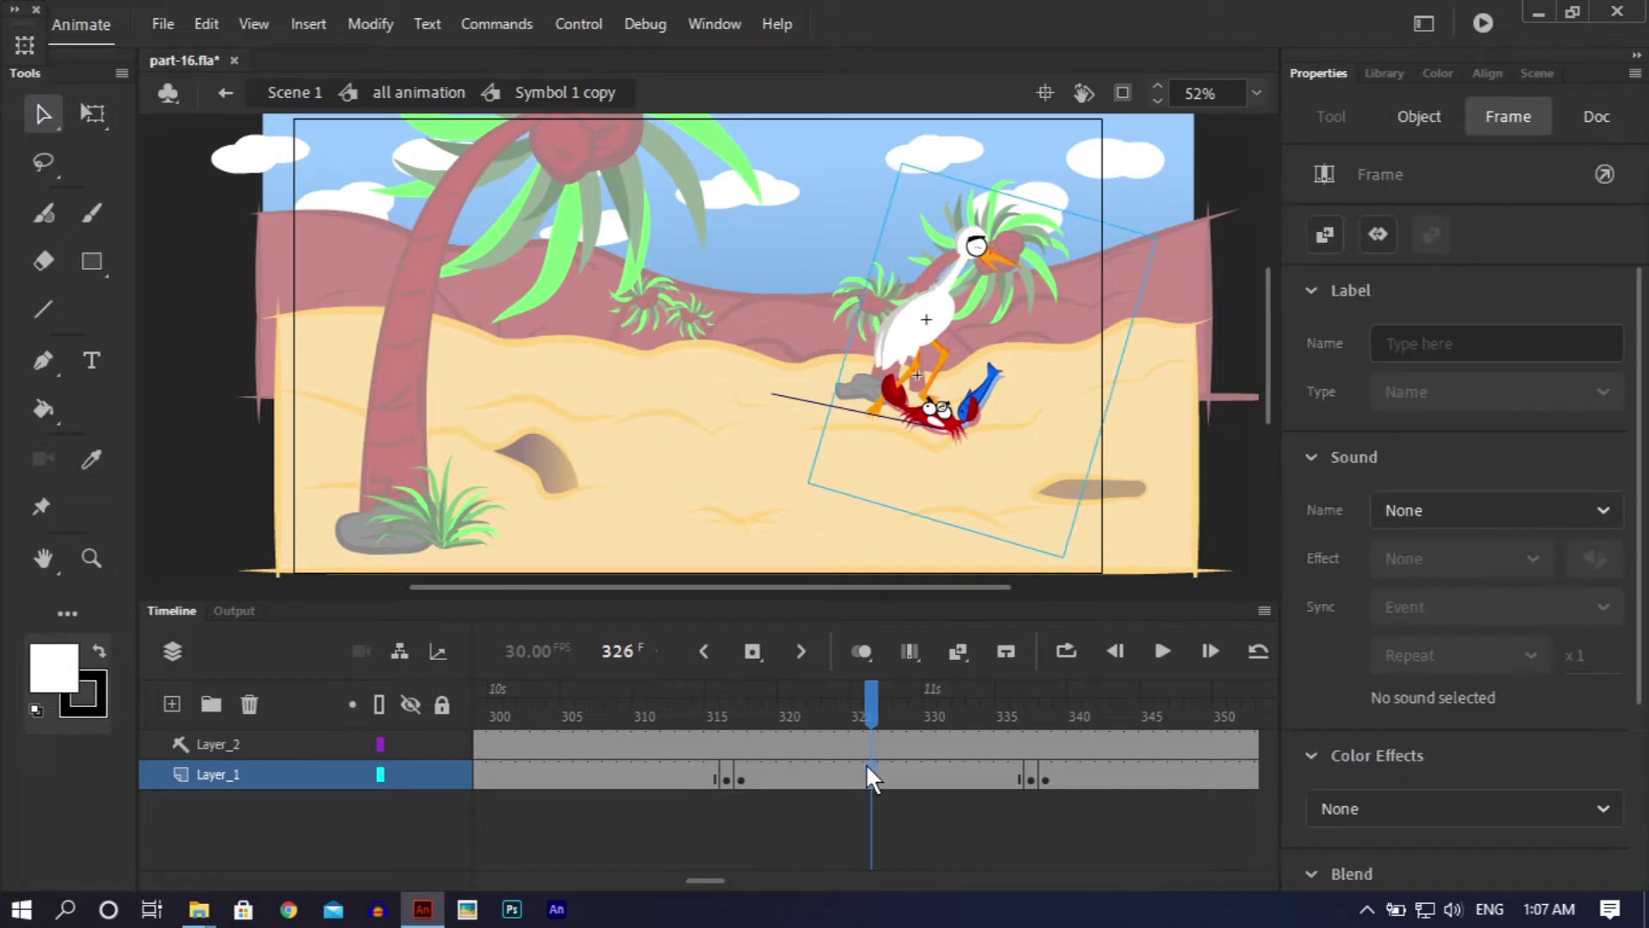
{"action": "left_click", "coordinate": [847, 768]}
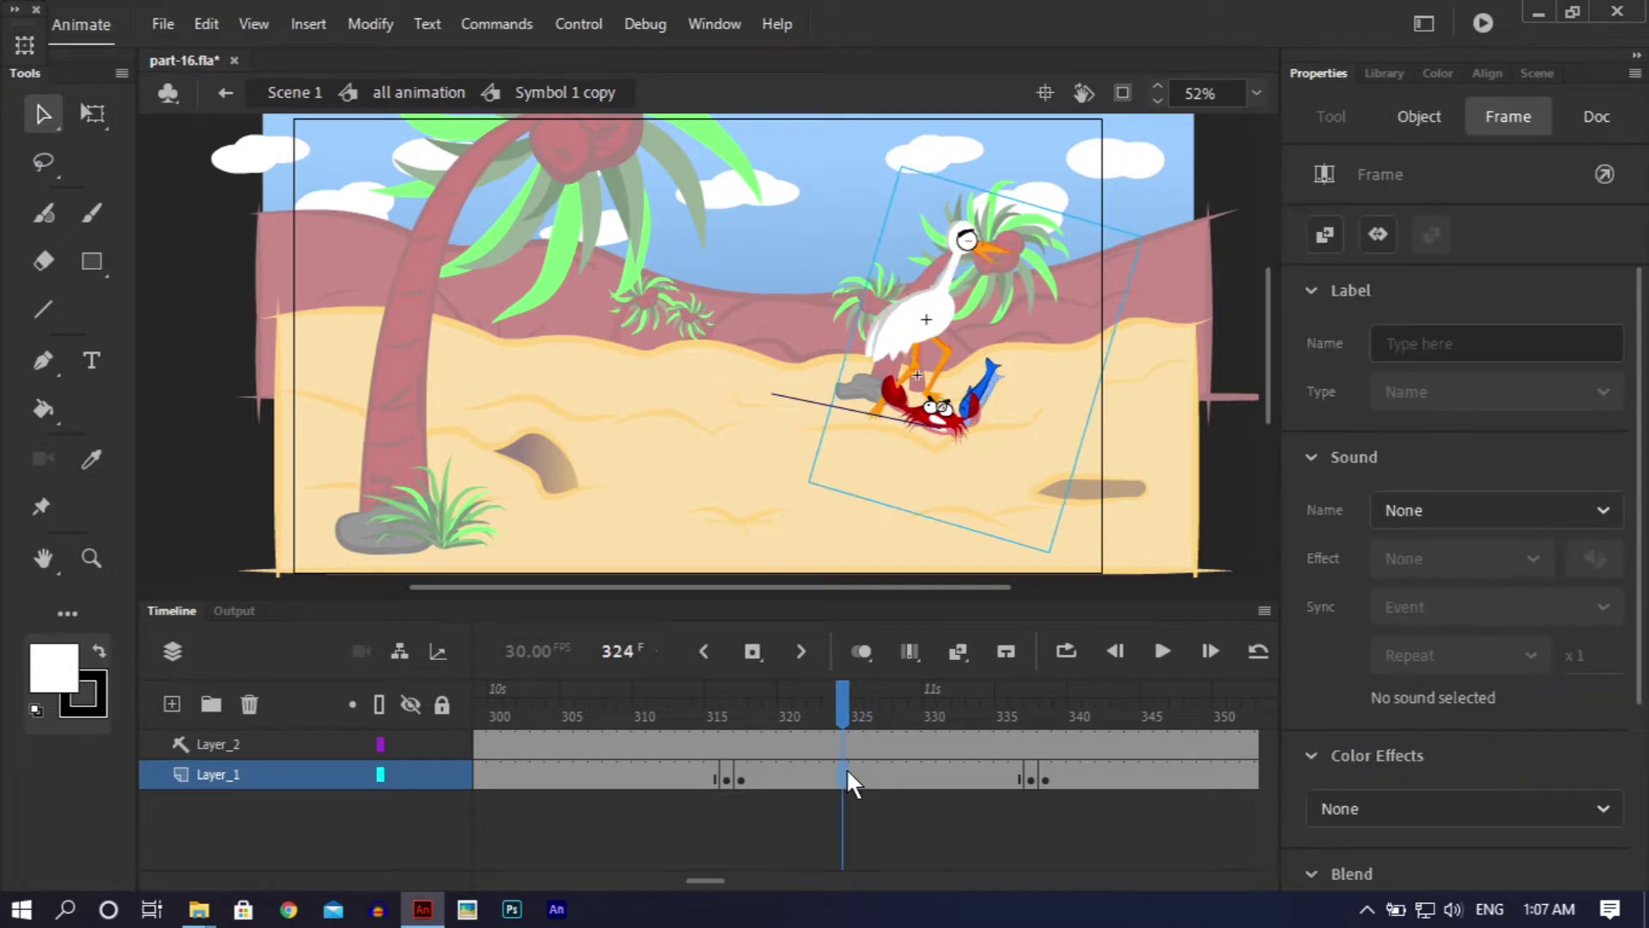
{"action": "left_click", "coordinate": [858, 768]}
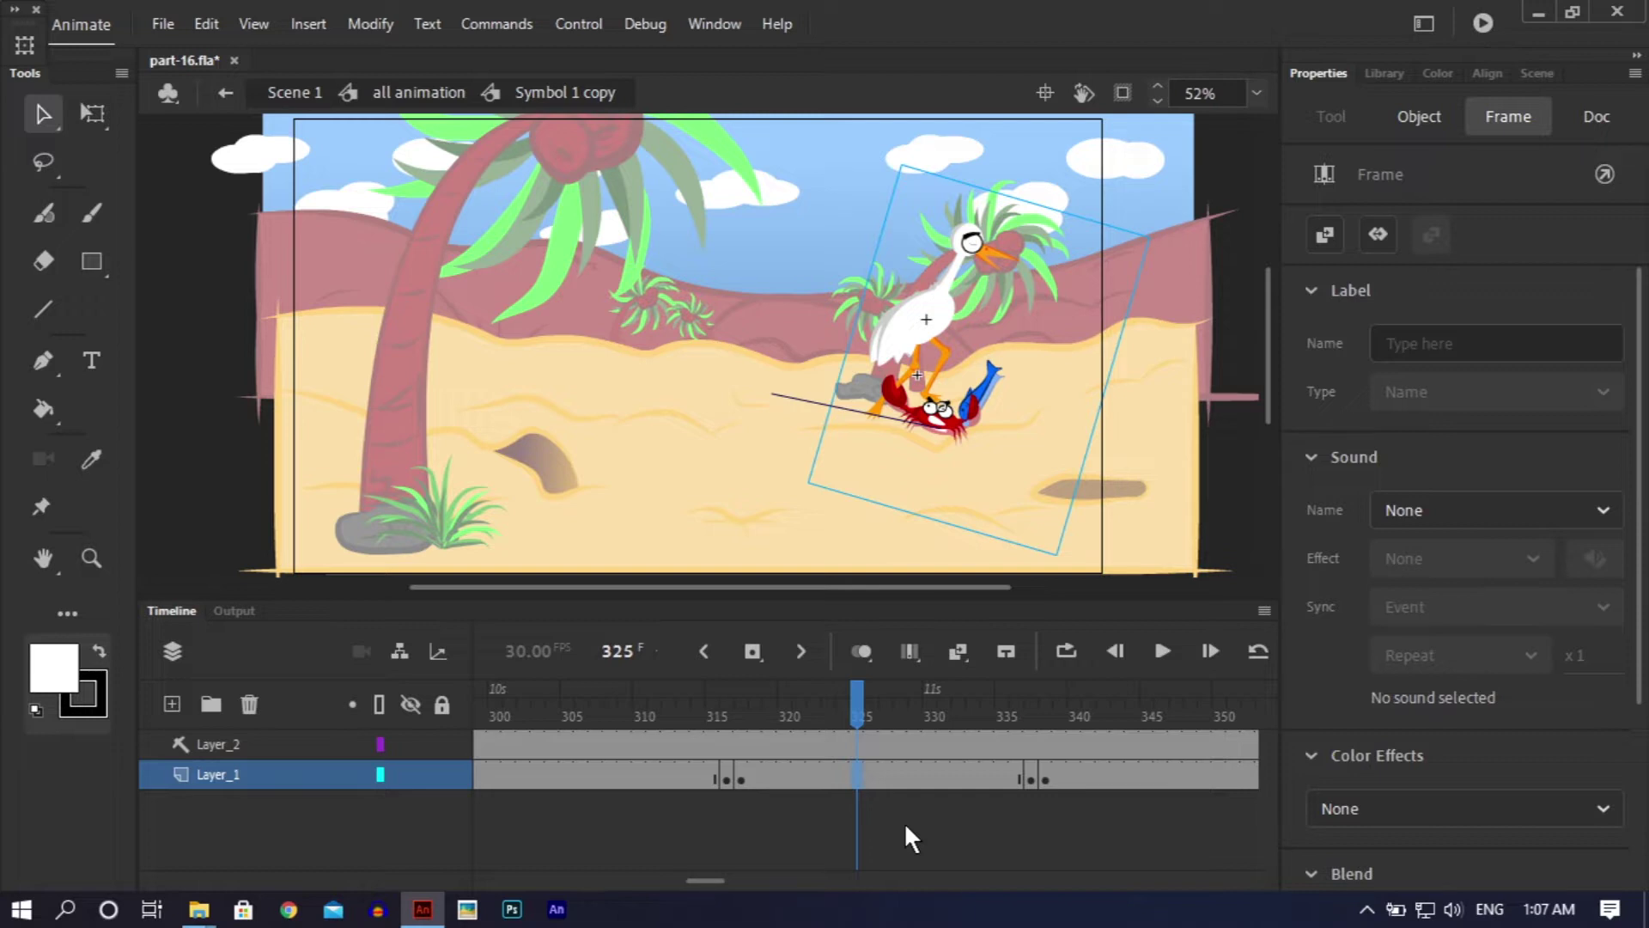
{"action": "left_click_drag", "start_coordinate": [737, 773], "coordinate": [1027, 770]}
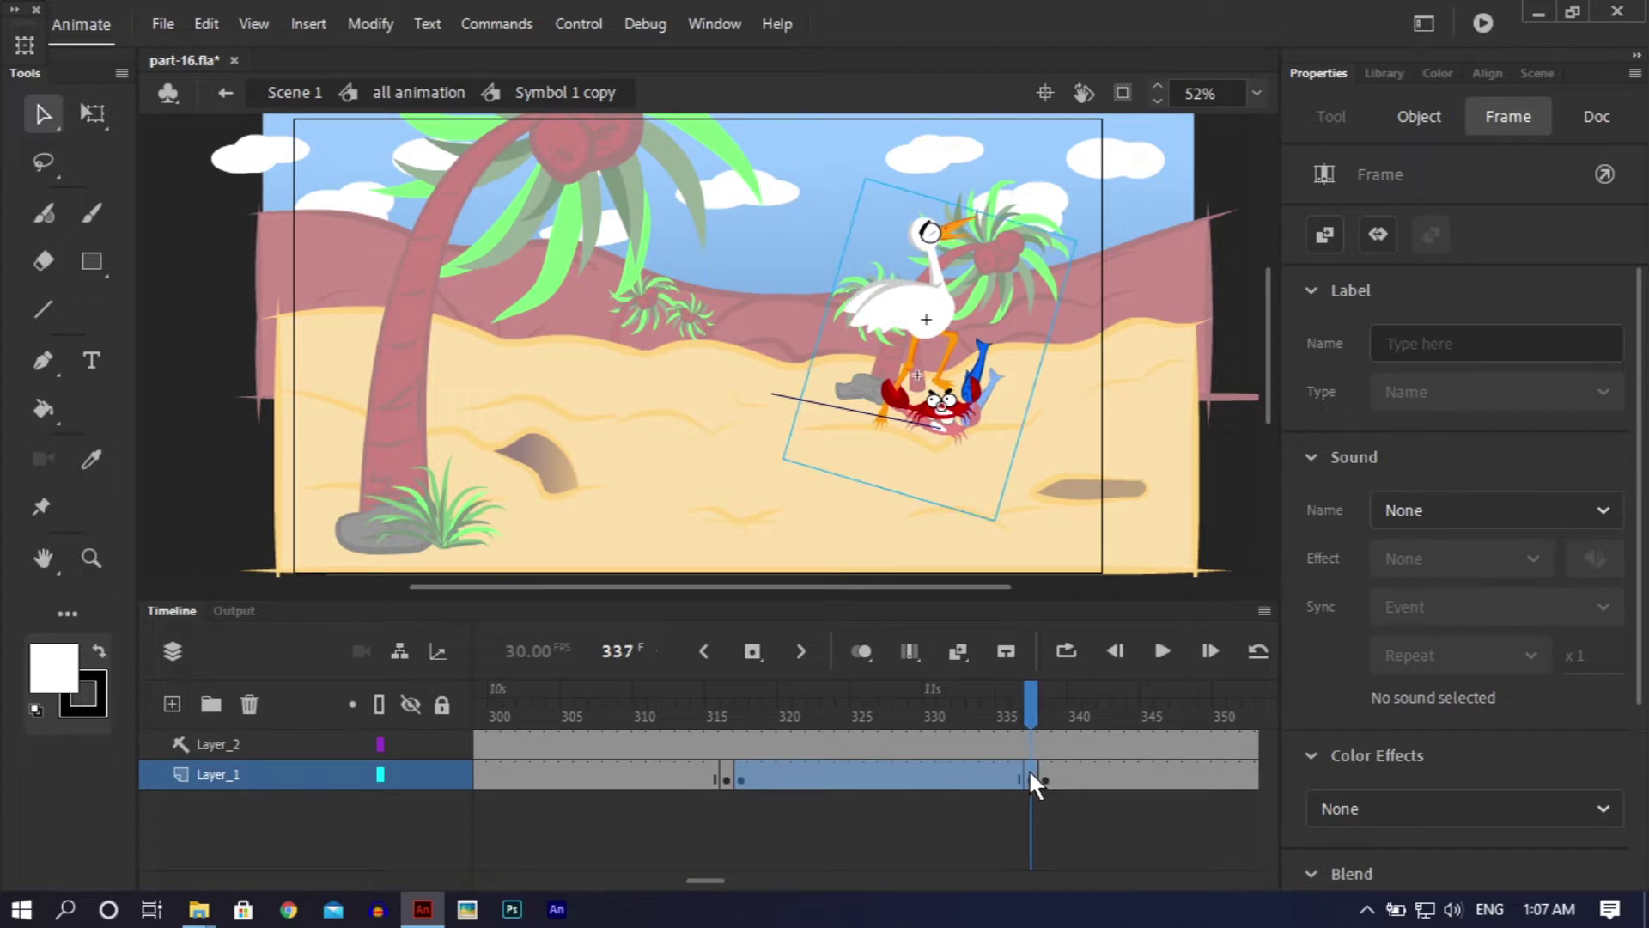
{"action": "left_click", "coordinate": [804, 831]}
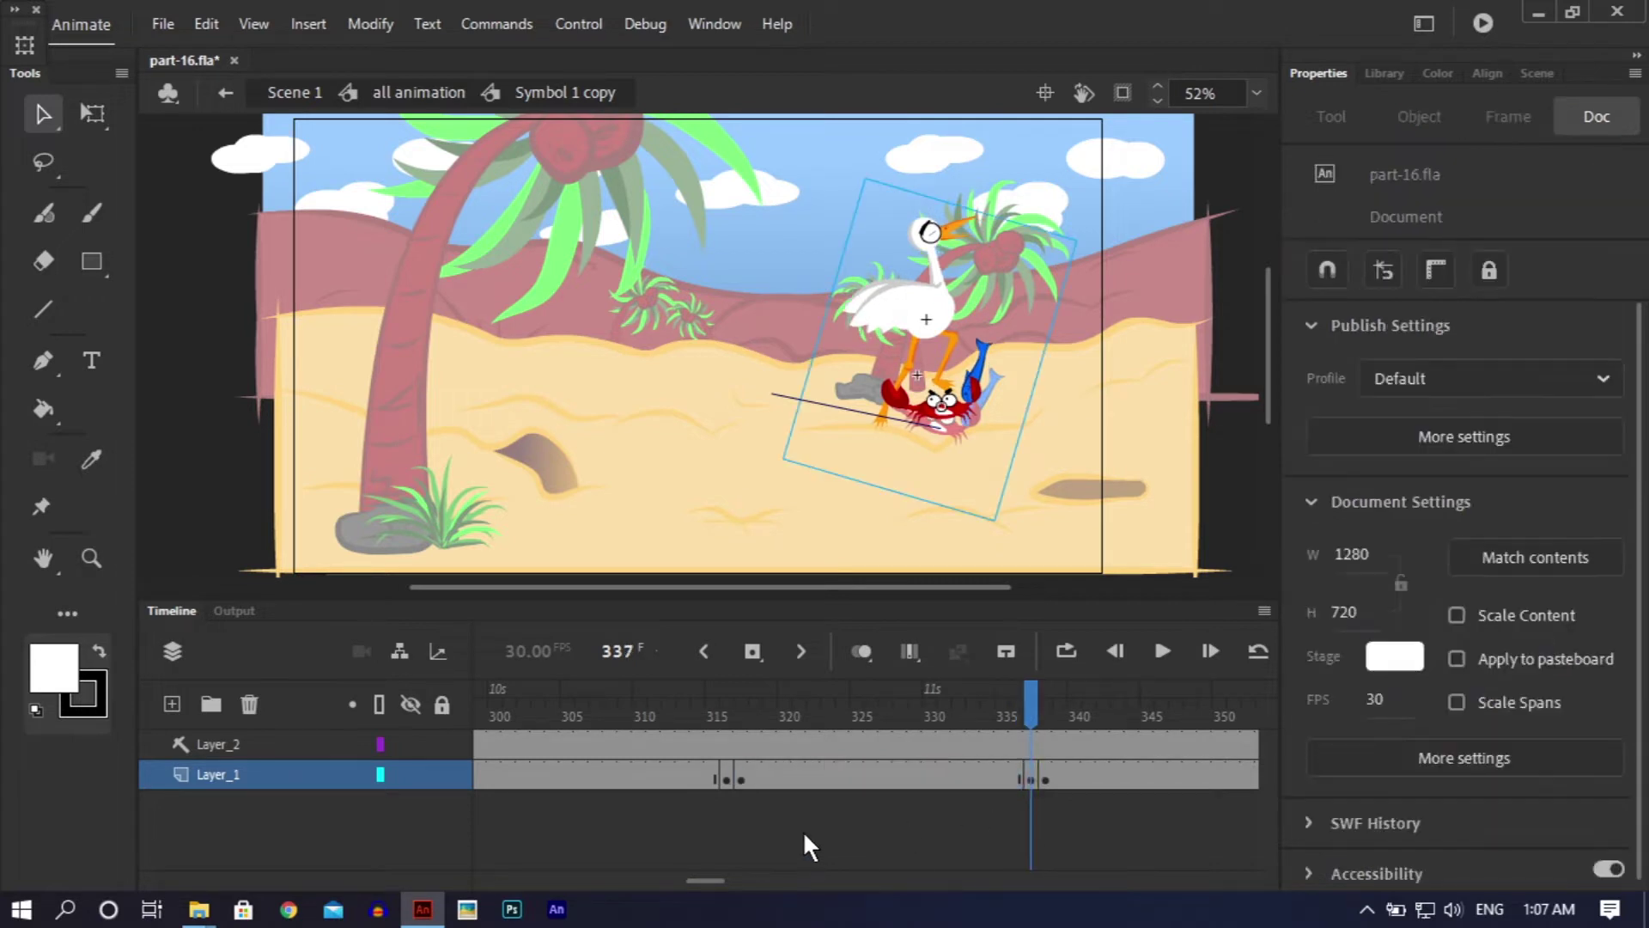
{"action": "left_click", "coordinate": [740, 772]}
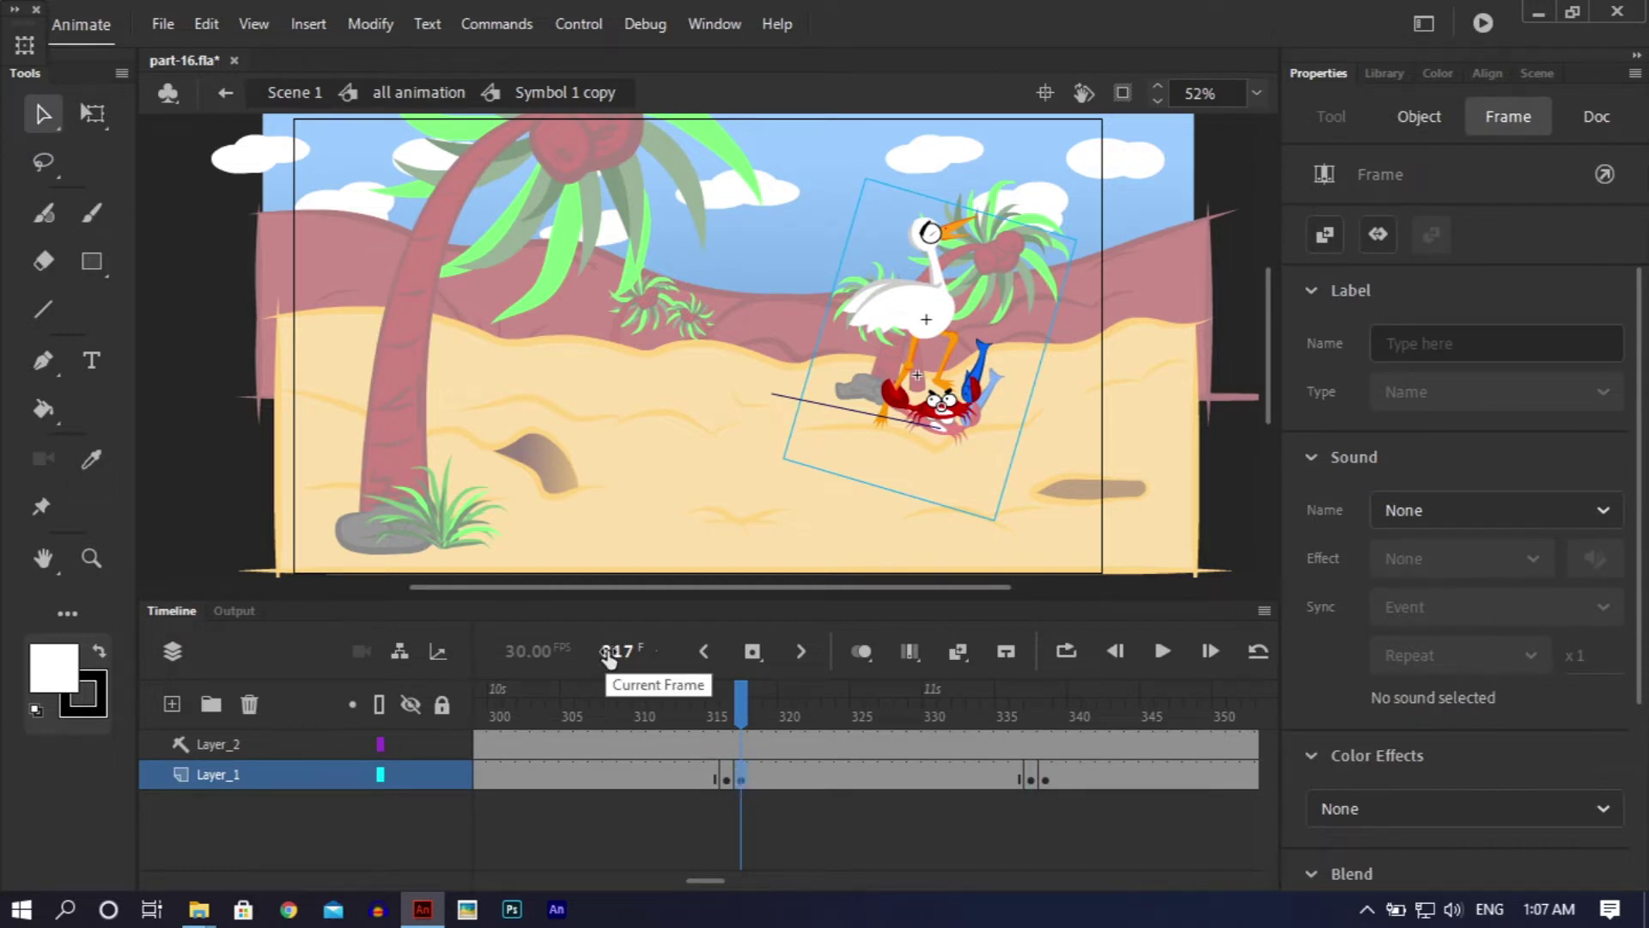
{"action": "left_click", "coordinate": [1031, 777]}
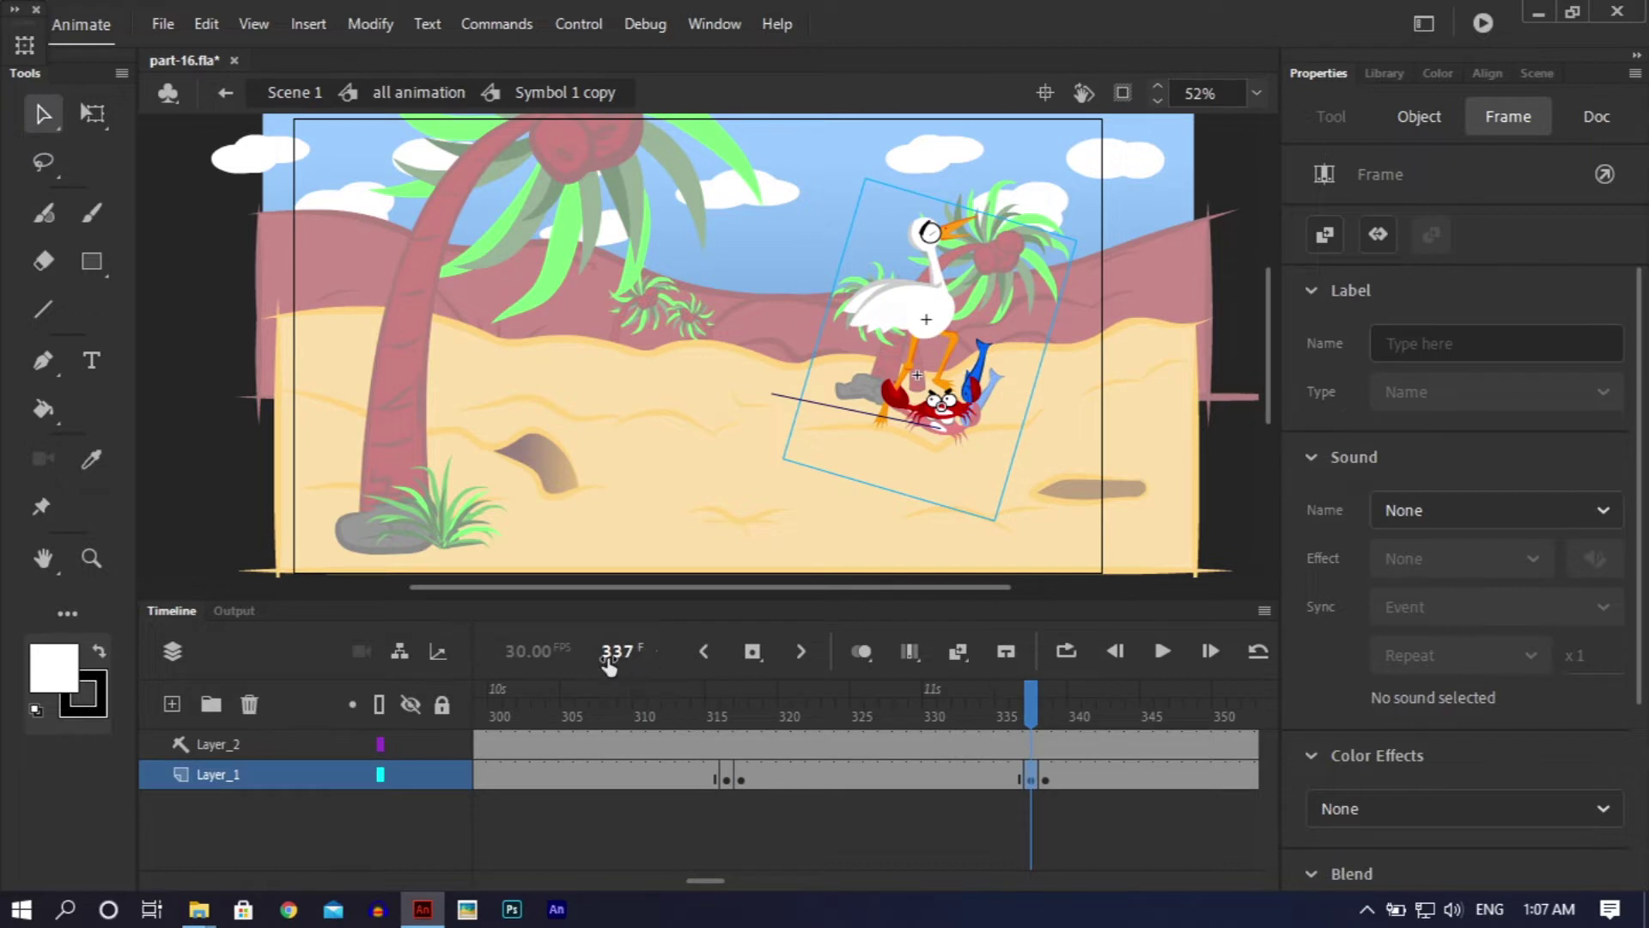
{"action": "left_click", "coordinate": [741, 776]}
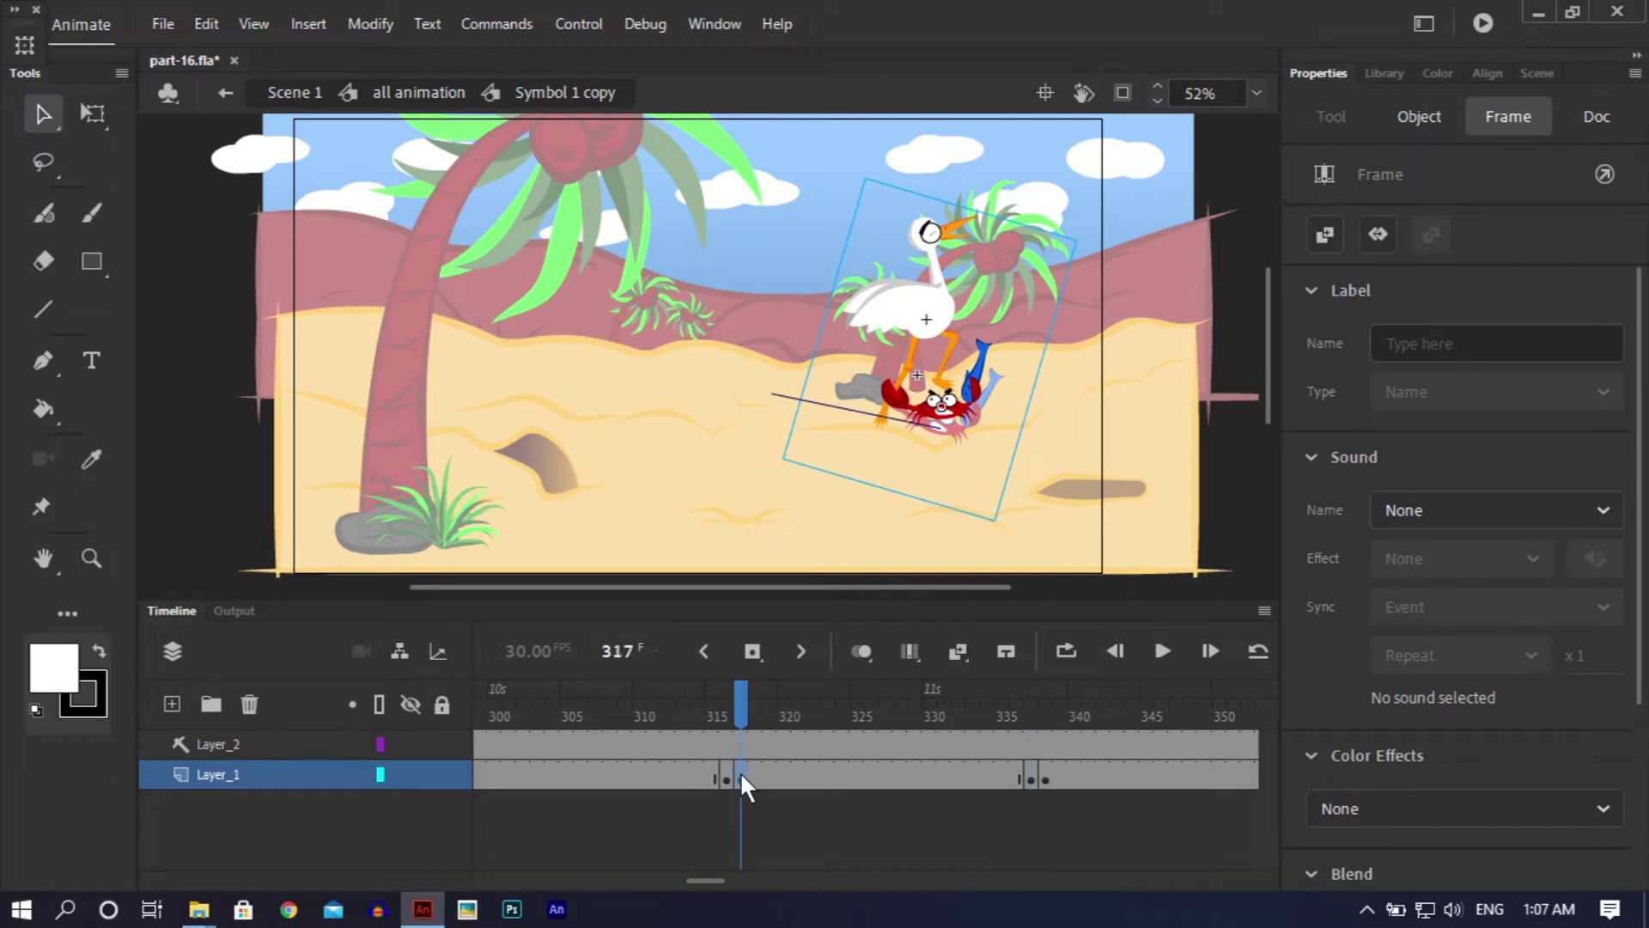
Step: Open the nested heron armature symbol and copy its pose at frame 275
{"action": "left_click", "coordinate": [931, 302]}
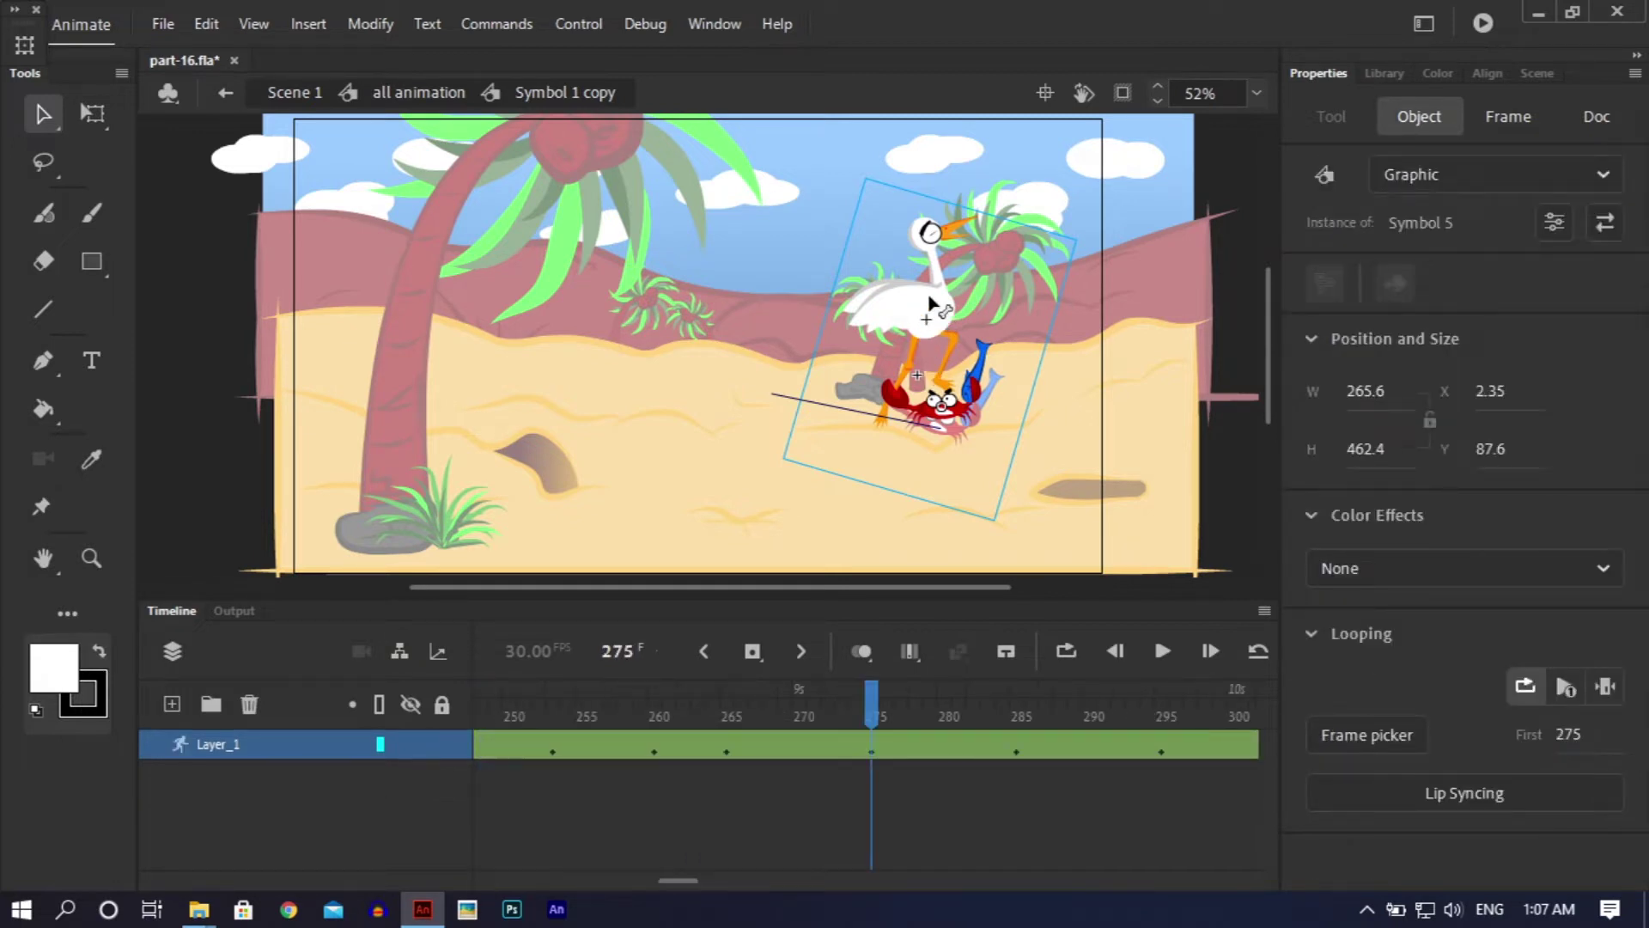
{"action": "double_click", "coordinate": [931, 302]}
{"action": "left_click_drag", "start_coordinate": [878, 704], "coordinate": [878, 757]}
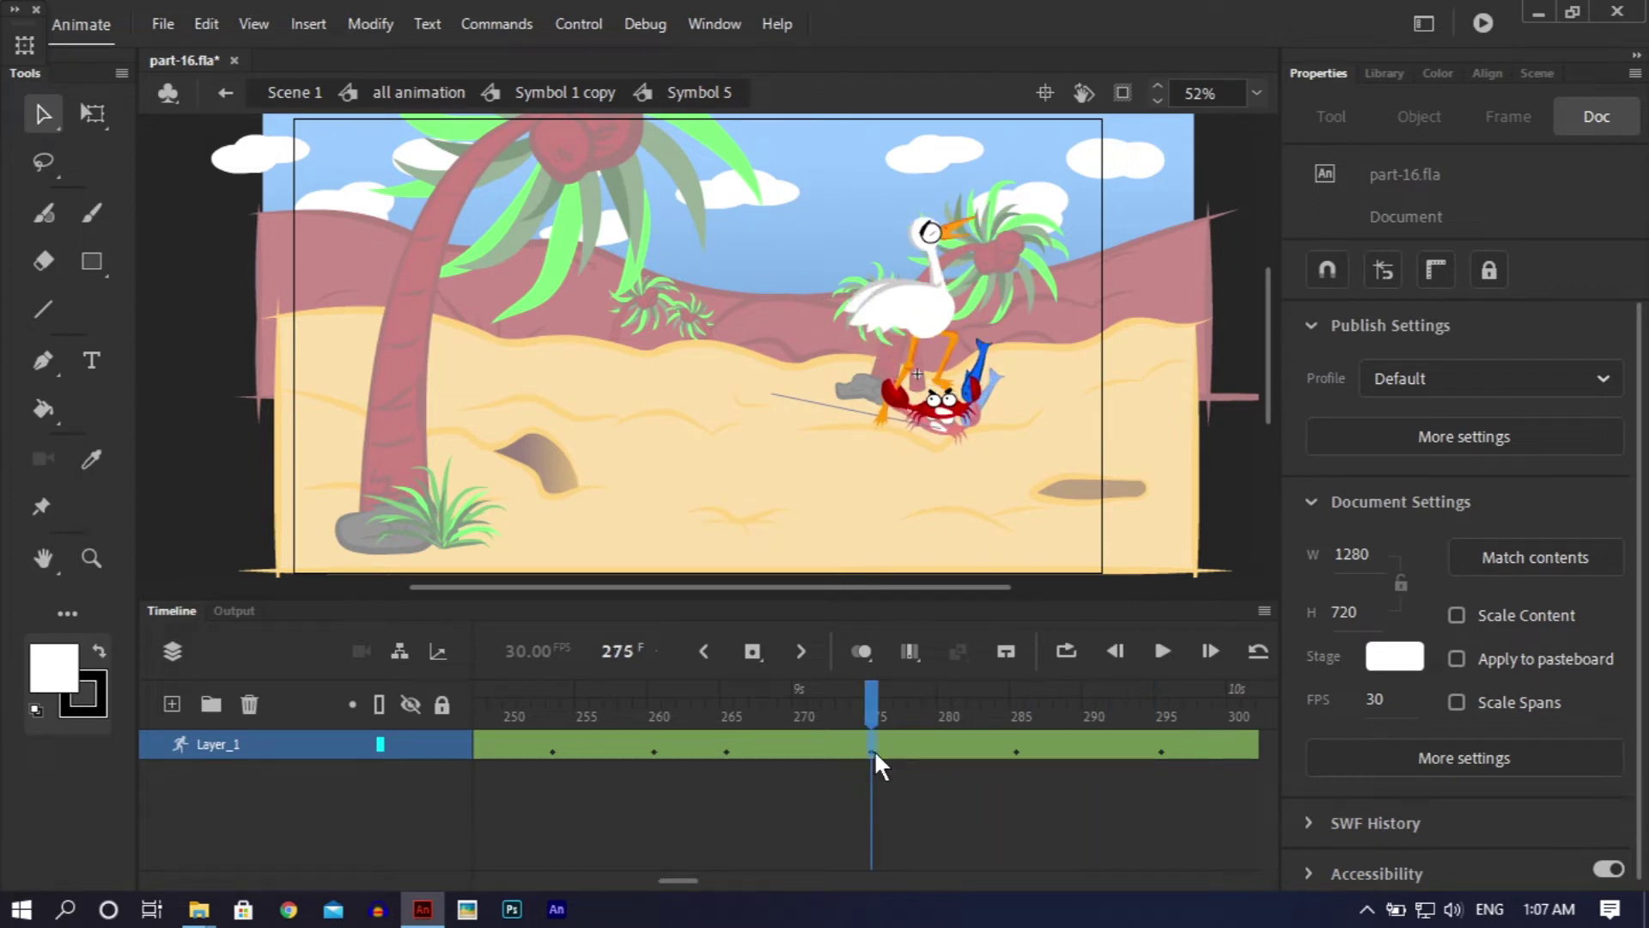
{"action": "left_click", "coordinate": [874, 749]}
{"action": "right_click", "coordinate": [874, 749]}
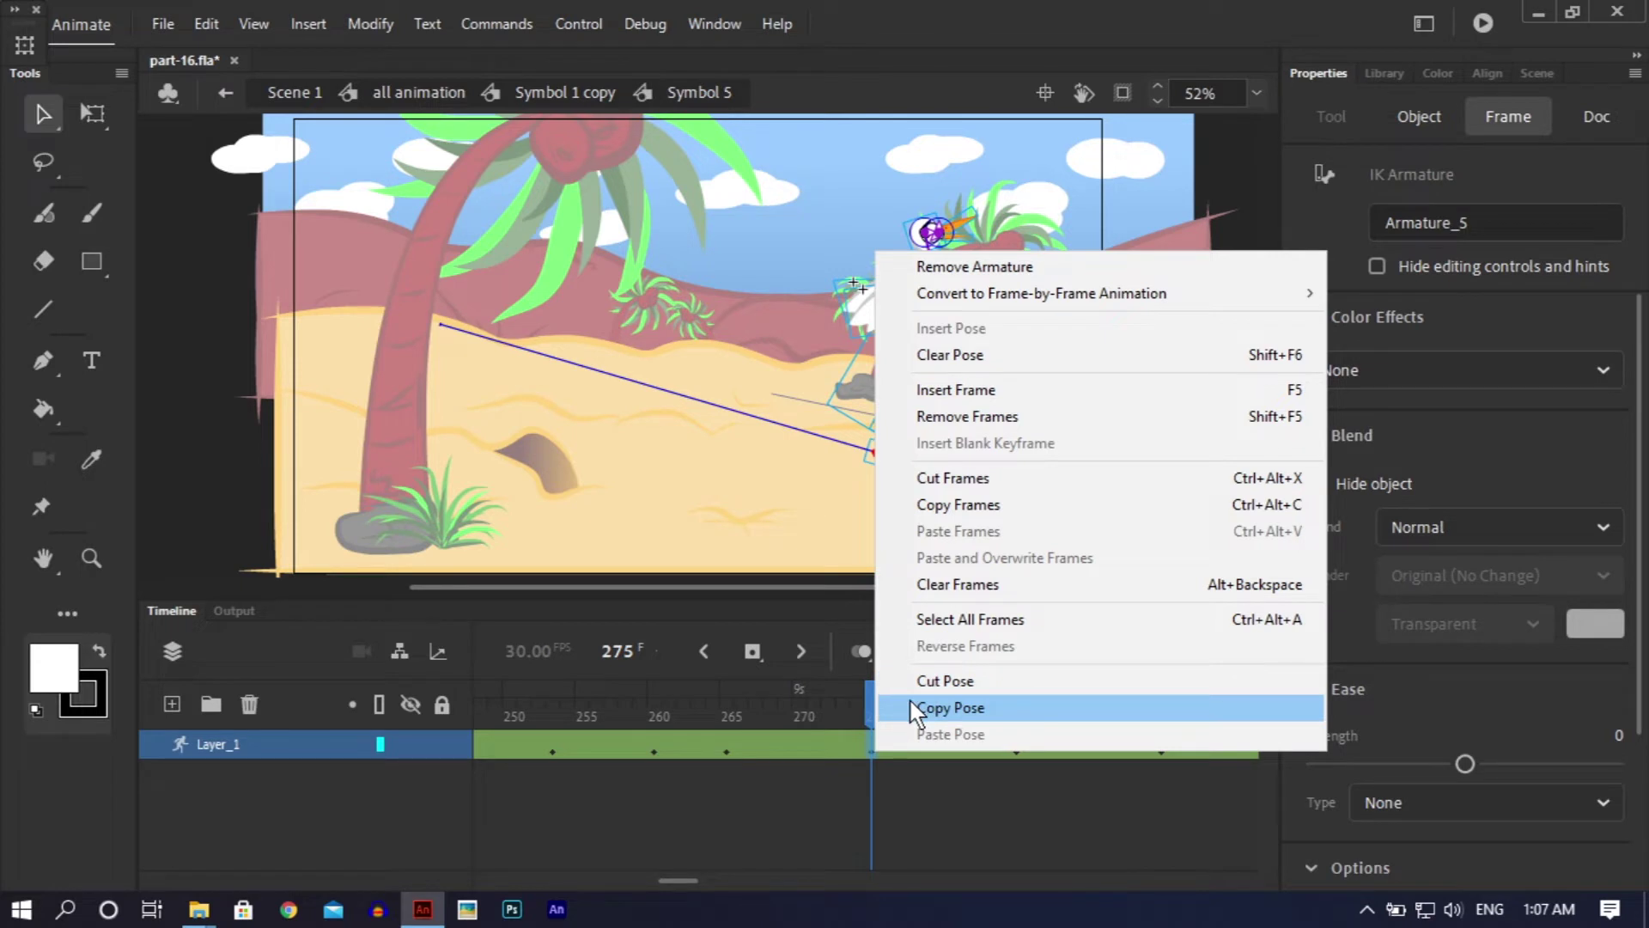
{"action": "left_click", "coordinate": [944, 707]}
Step: Paste the copied armature pose at frame 317 and return to the parent symbol
{"action": "left_click", "coordinate": [983, 703]}
{"action": "key", "text": "Return"}
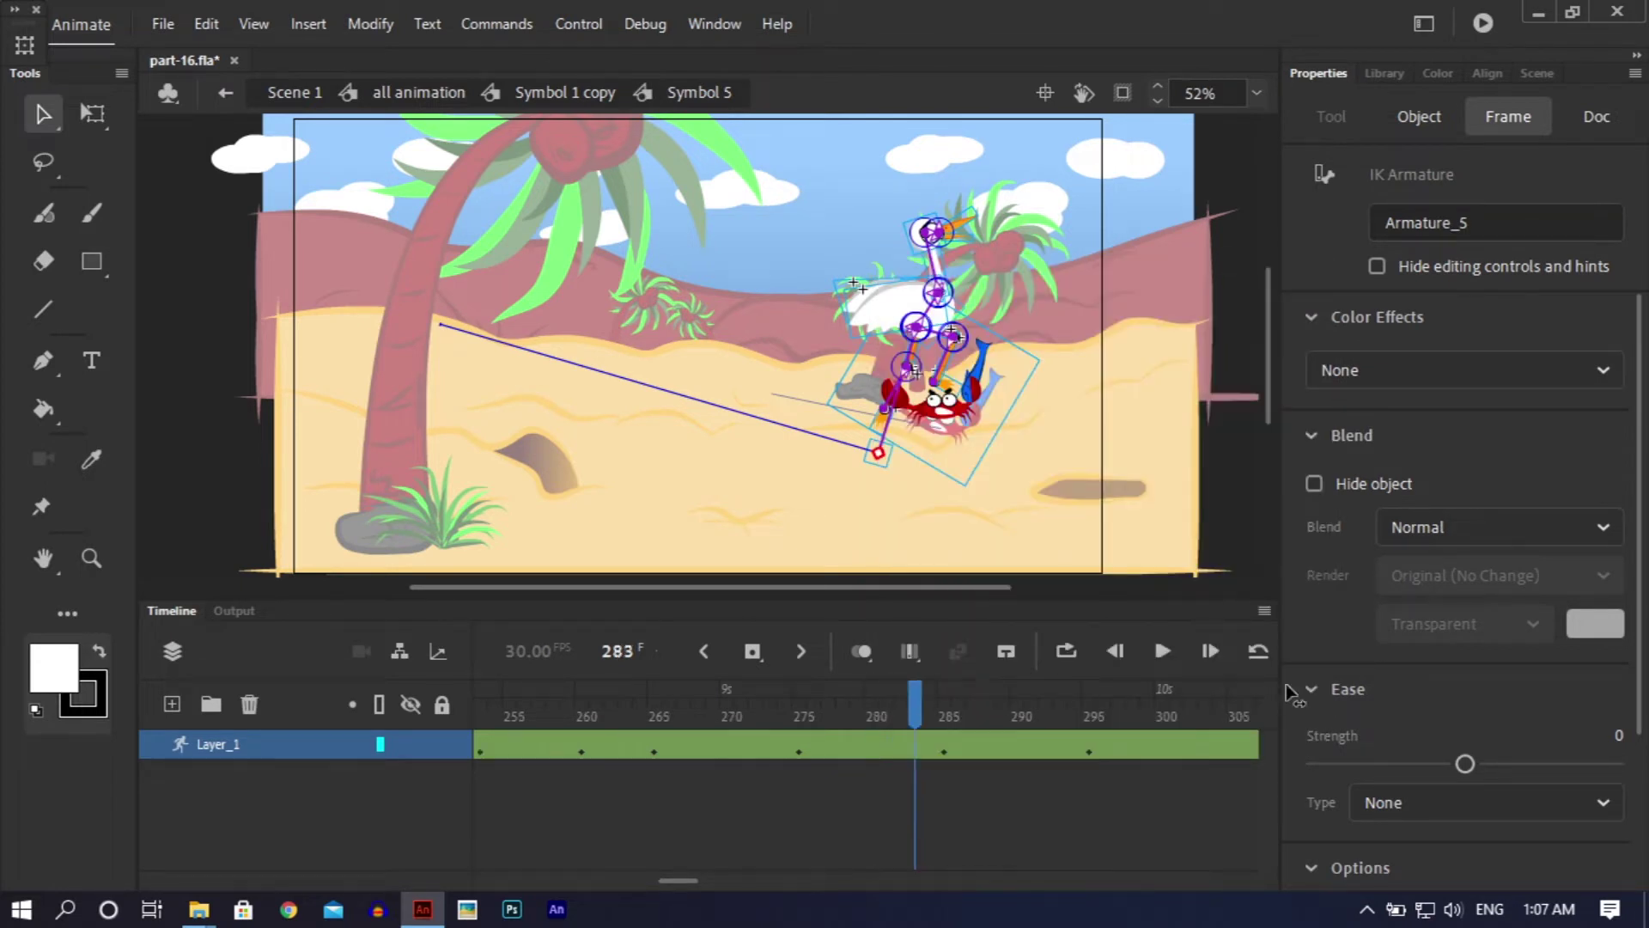
{"action": "left_click_drag", "start_coordinate": [985, 724], "coordinate": [902, 726]}
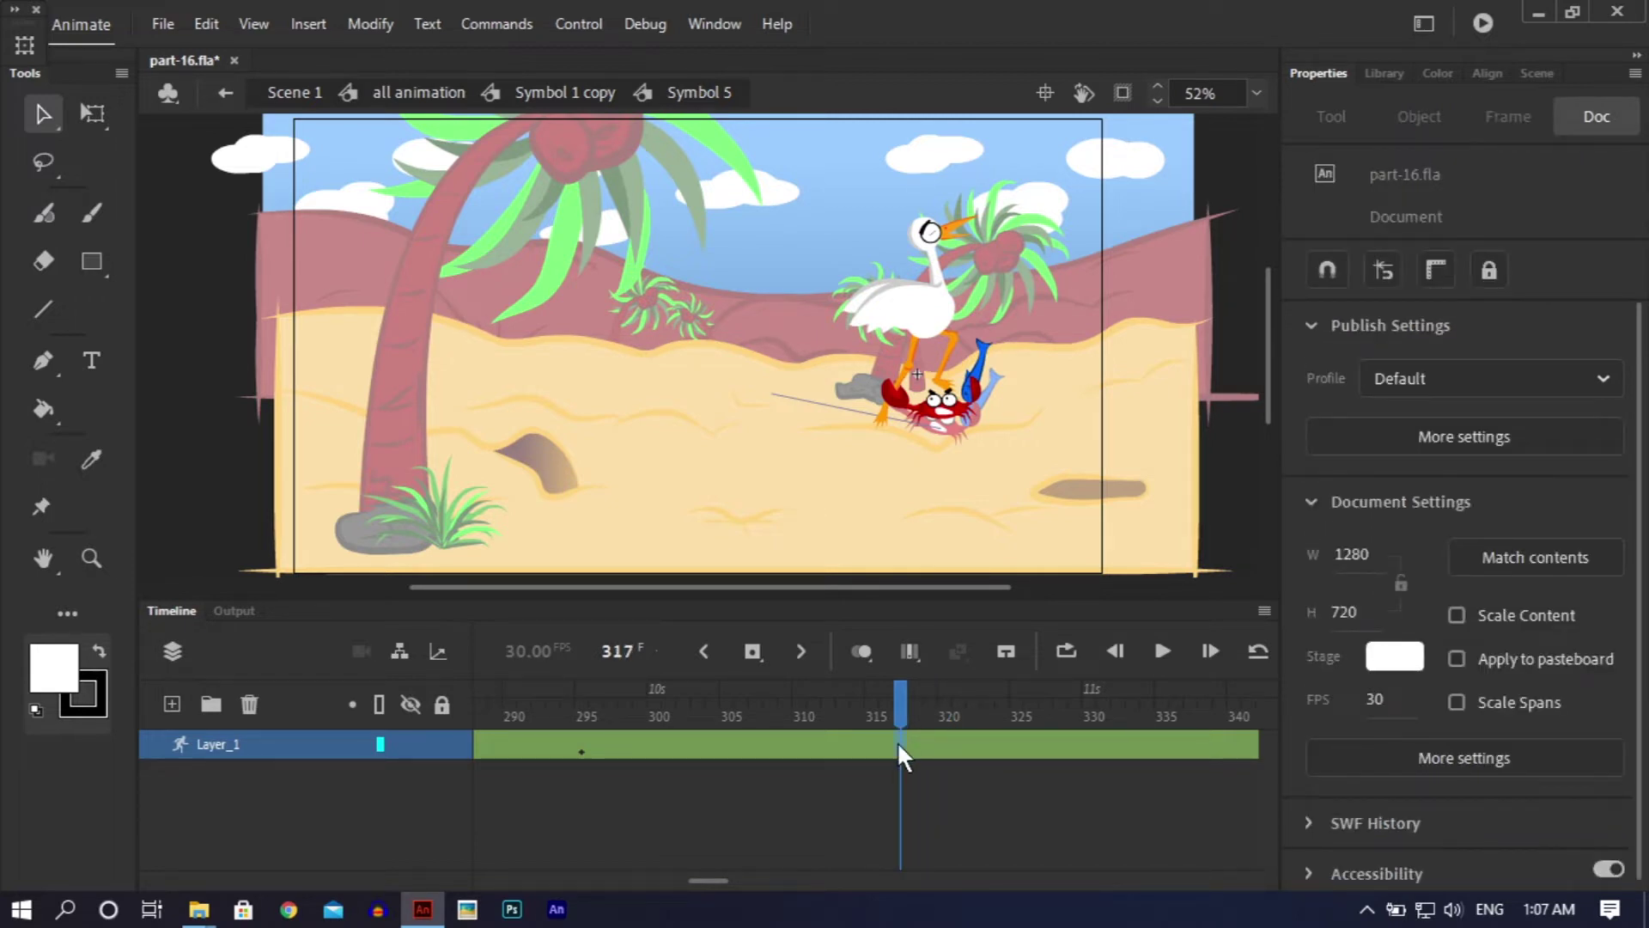
{"action": "left_click", "coordinate": [898, 746]}
{"action": "right_click", "coordinate": [898, 746]}
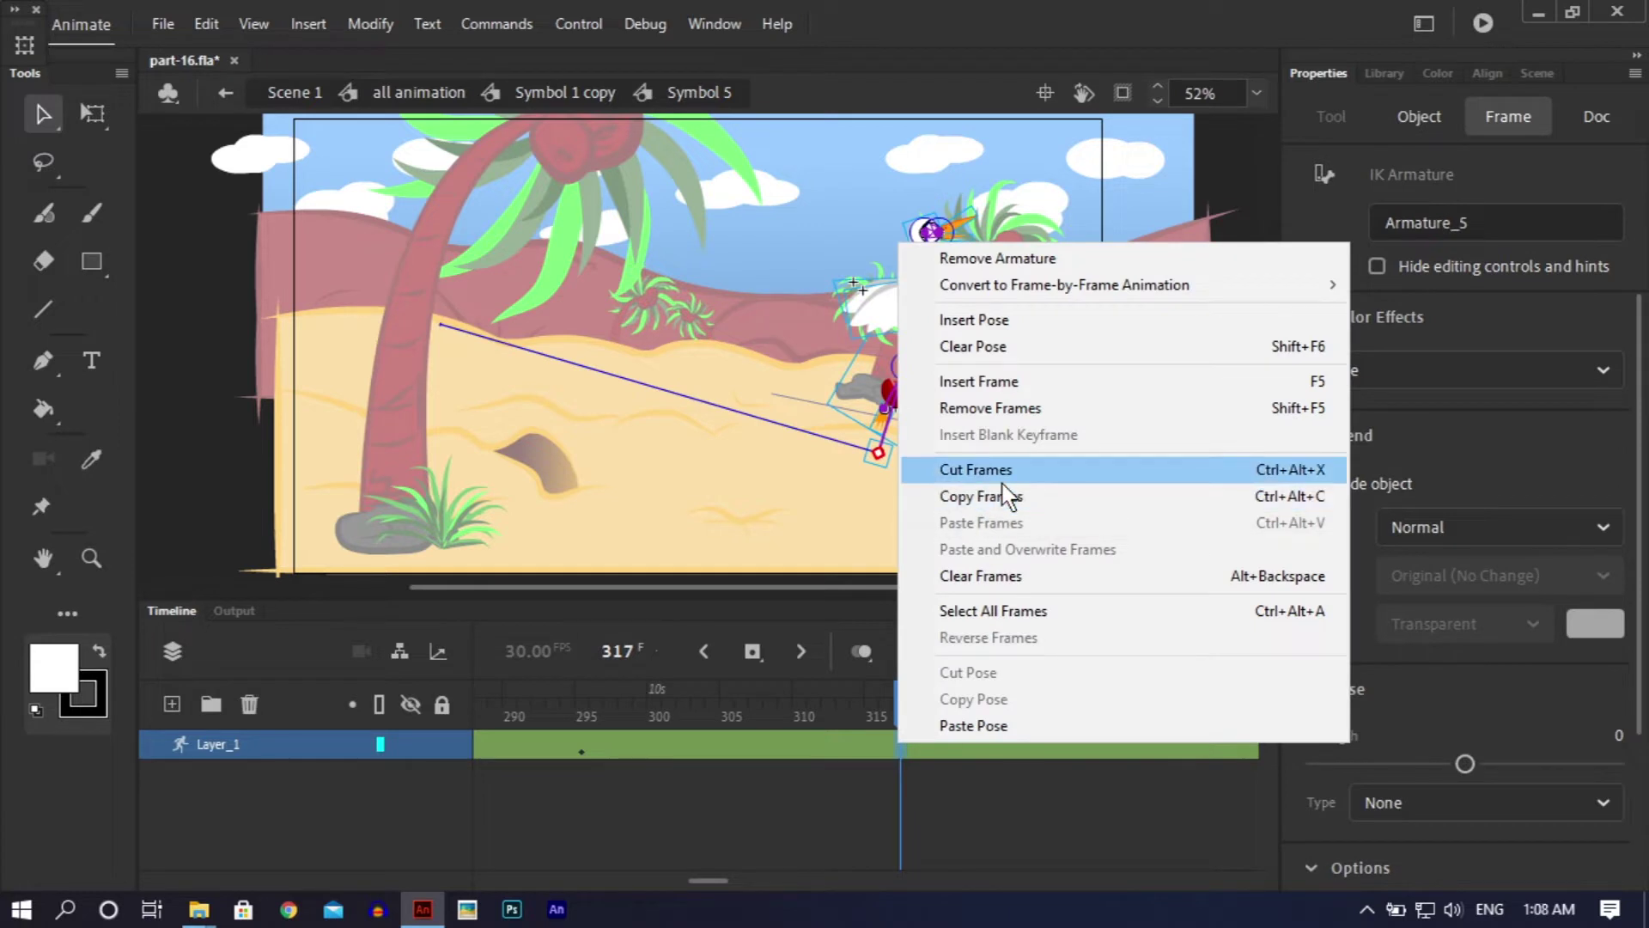
{"action": "left_click", "coordinate": [960, 725]}
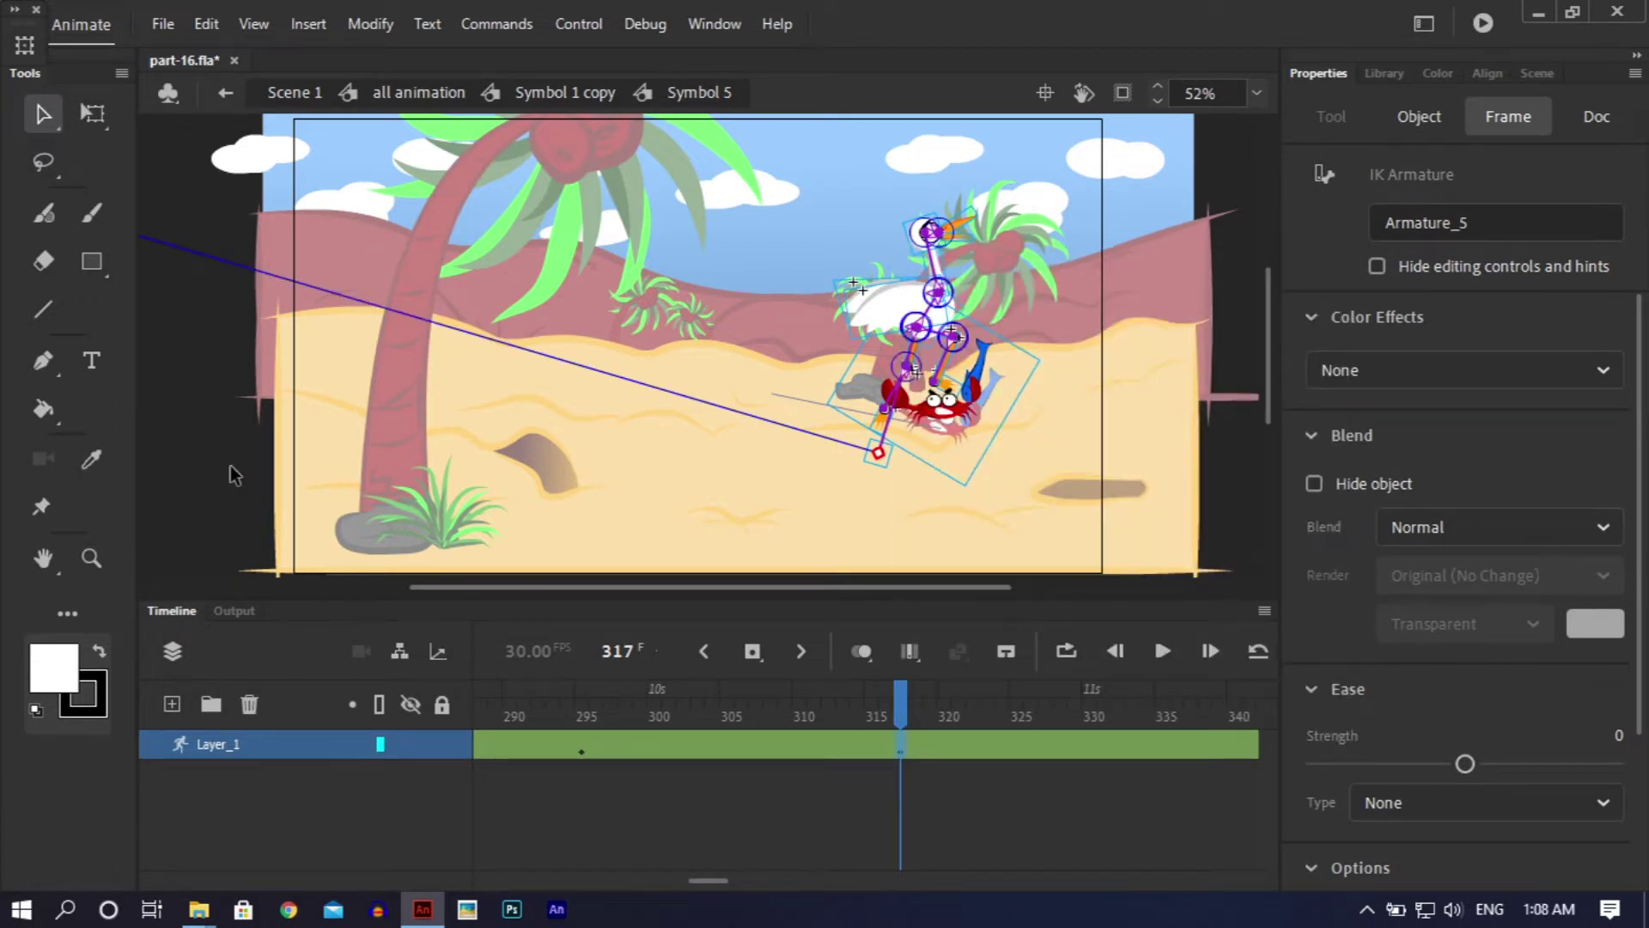
{"action": "left_click", "coordinate": [911, 799]}
{"action": "double_click", "coordinate": [911, 799]}
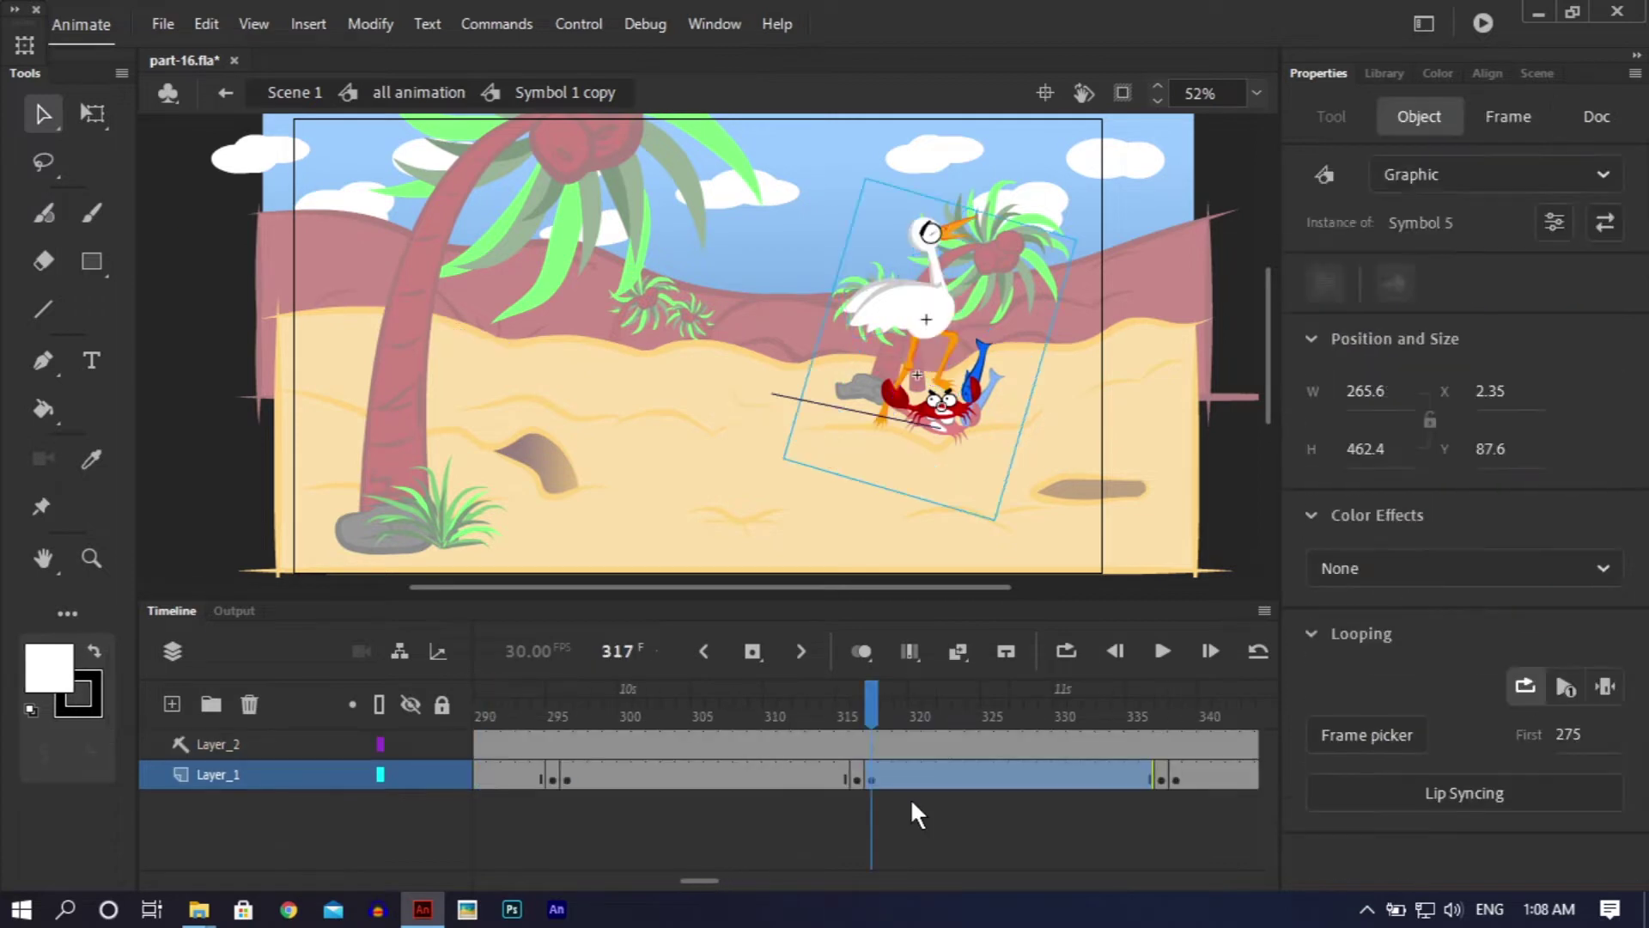
Step: Reopen the heron armature symbol, copy the pose at frame 285 and return to the parent symbol
{"action": "left_click", "coordinate": [909, 821]}
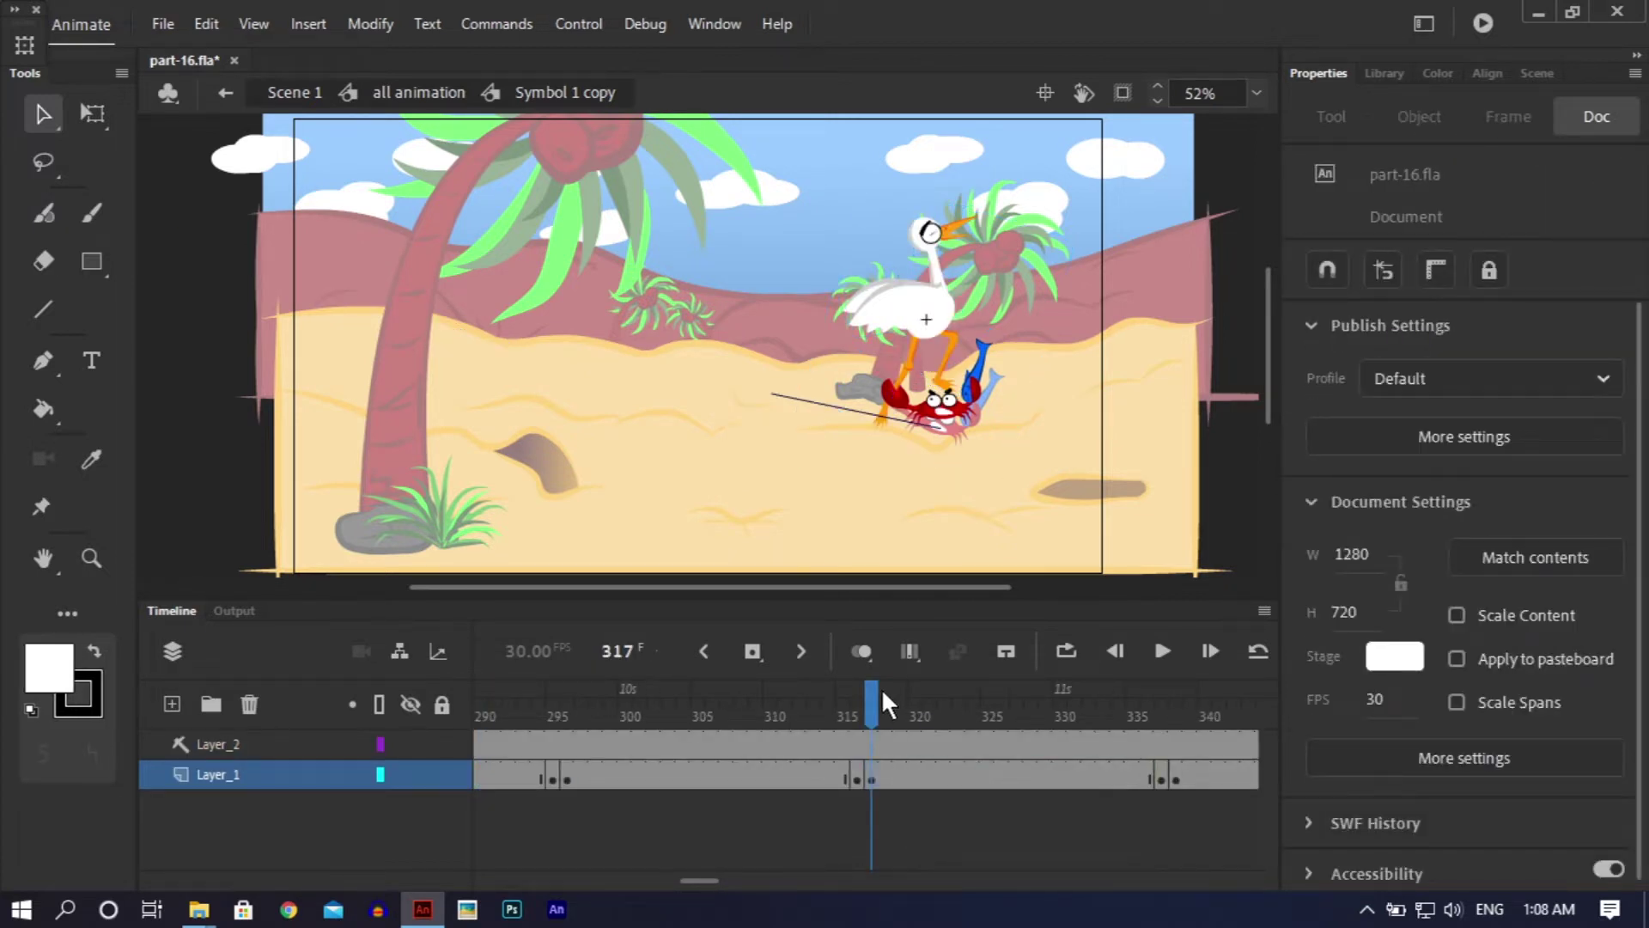
{"action": "left_click_drag", "start_coordinate": [878, 700], "coordinate": [917, 700]}
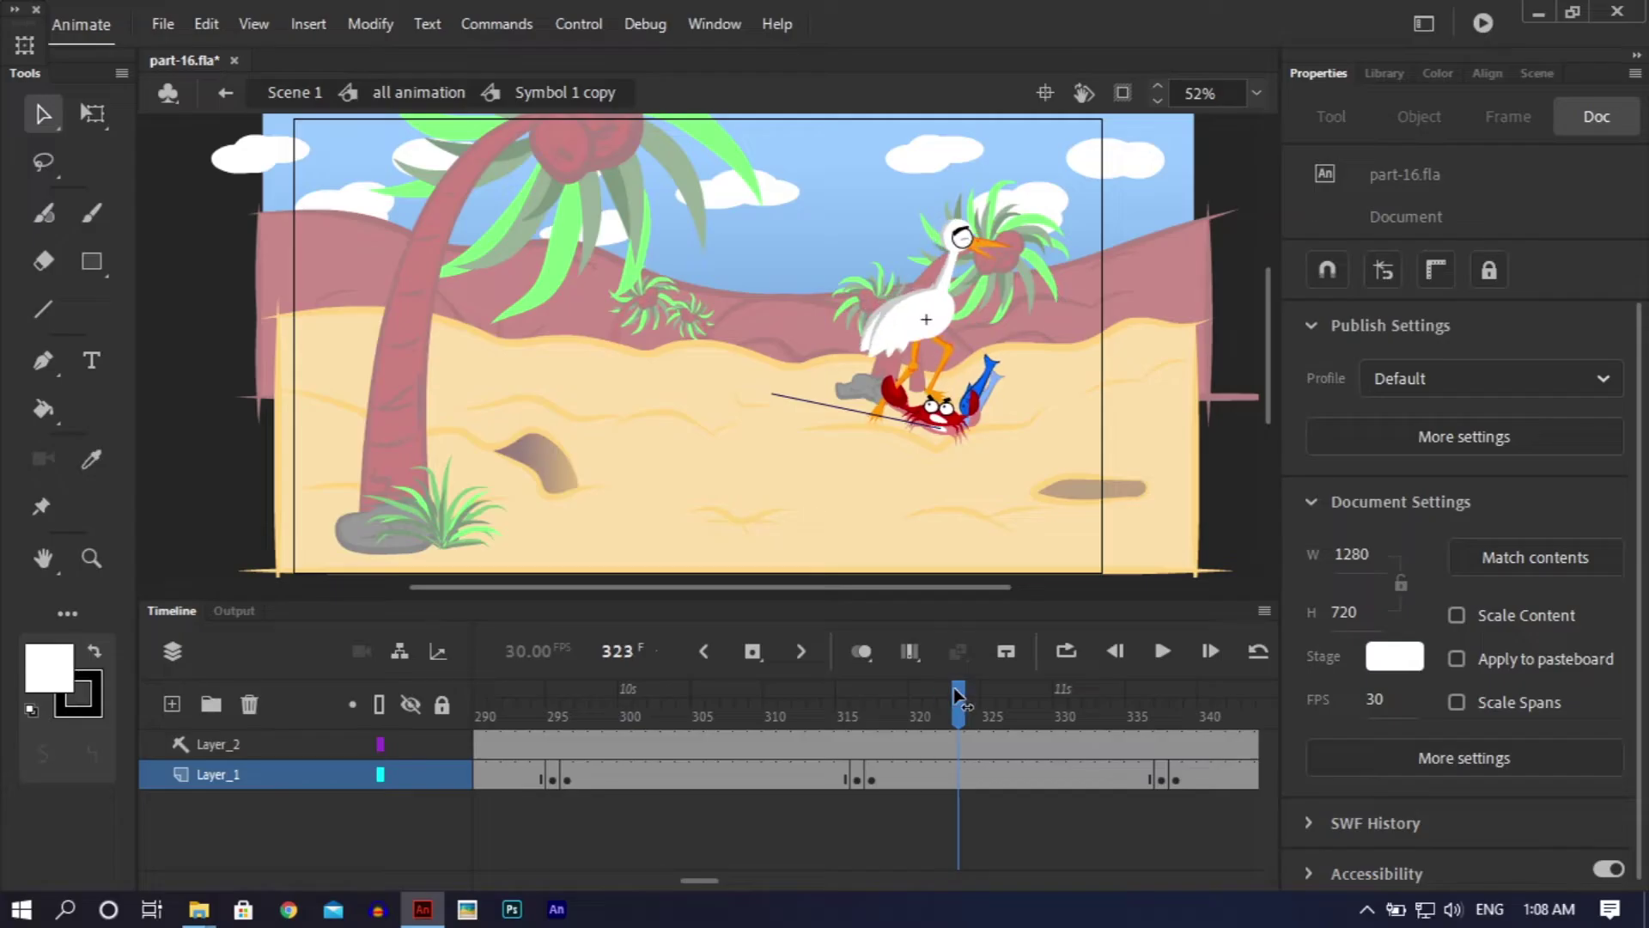
{"action": "left_click_drag", "start_coordinate": [957, 743], "coordinate": [870, 794]}
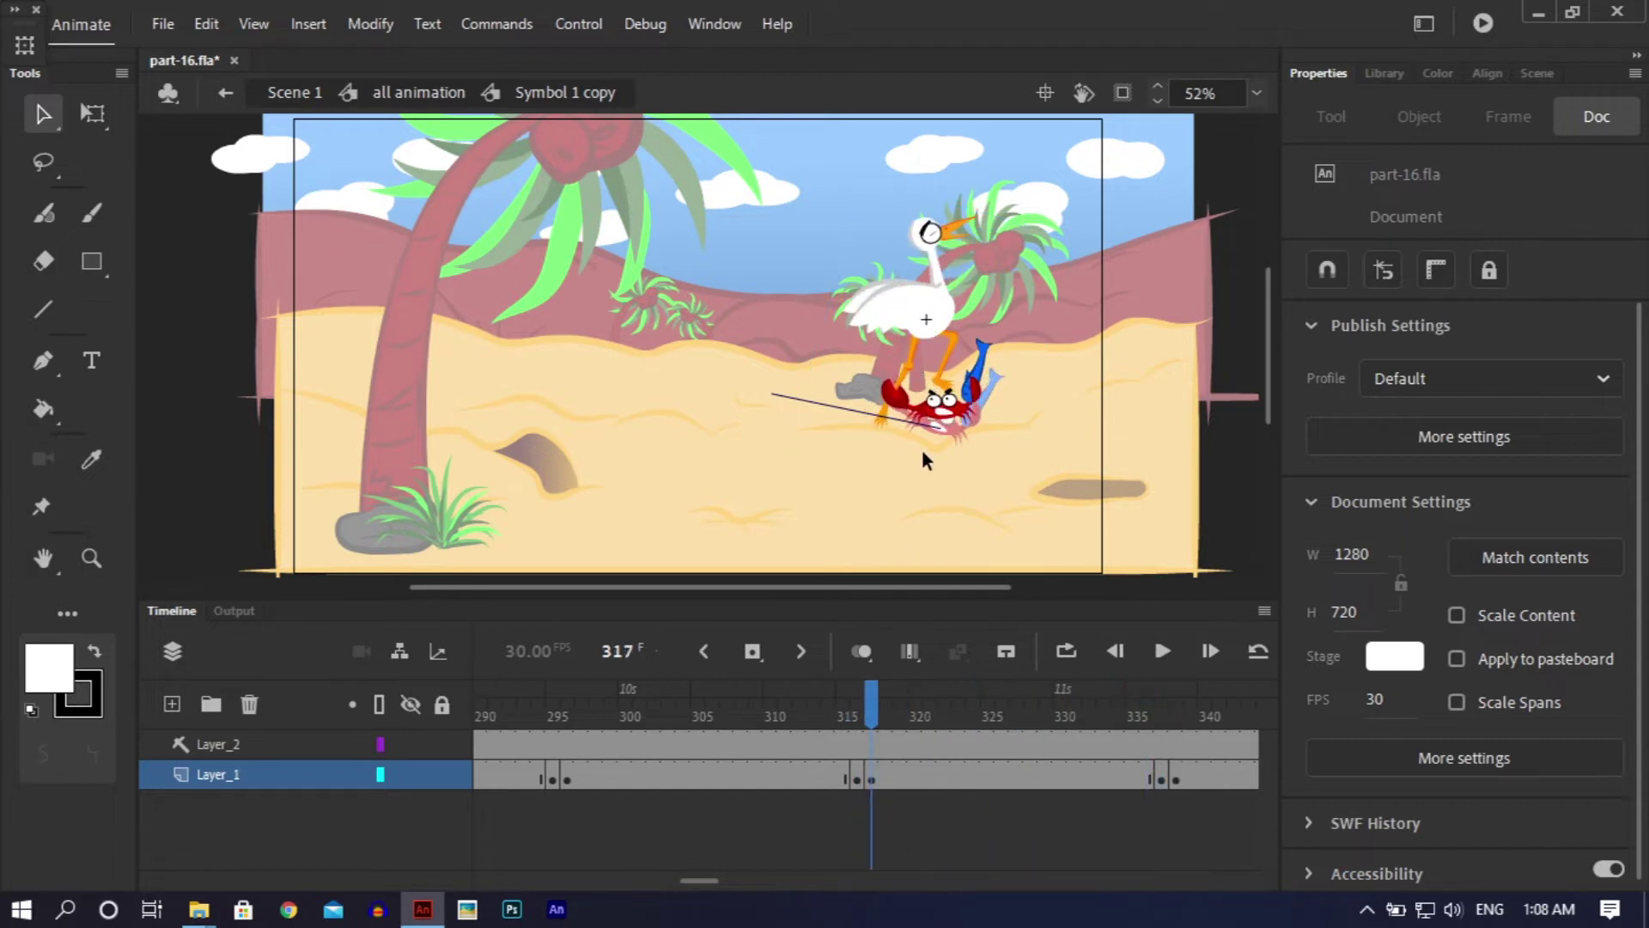
{"action": "double_click", "coordinate": [902, 403]}
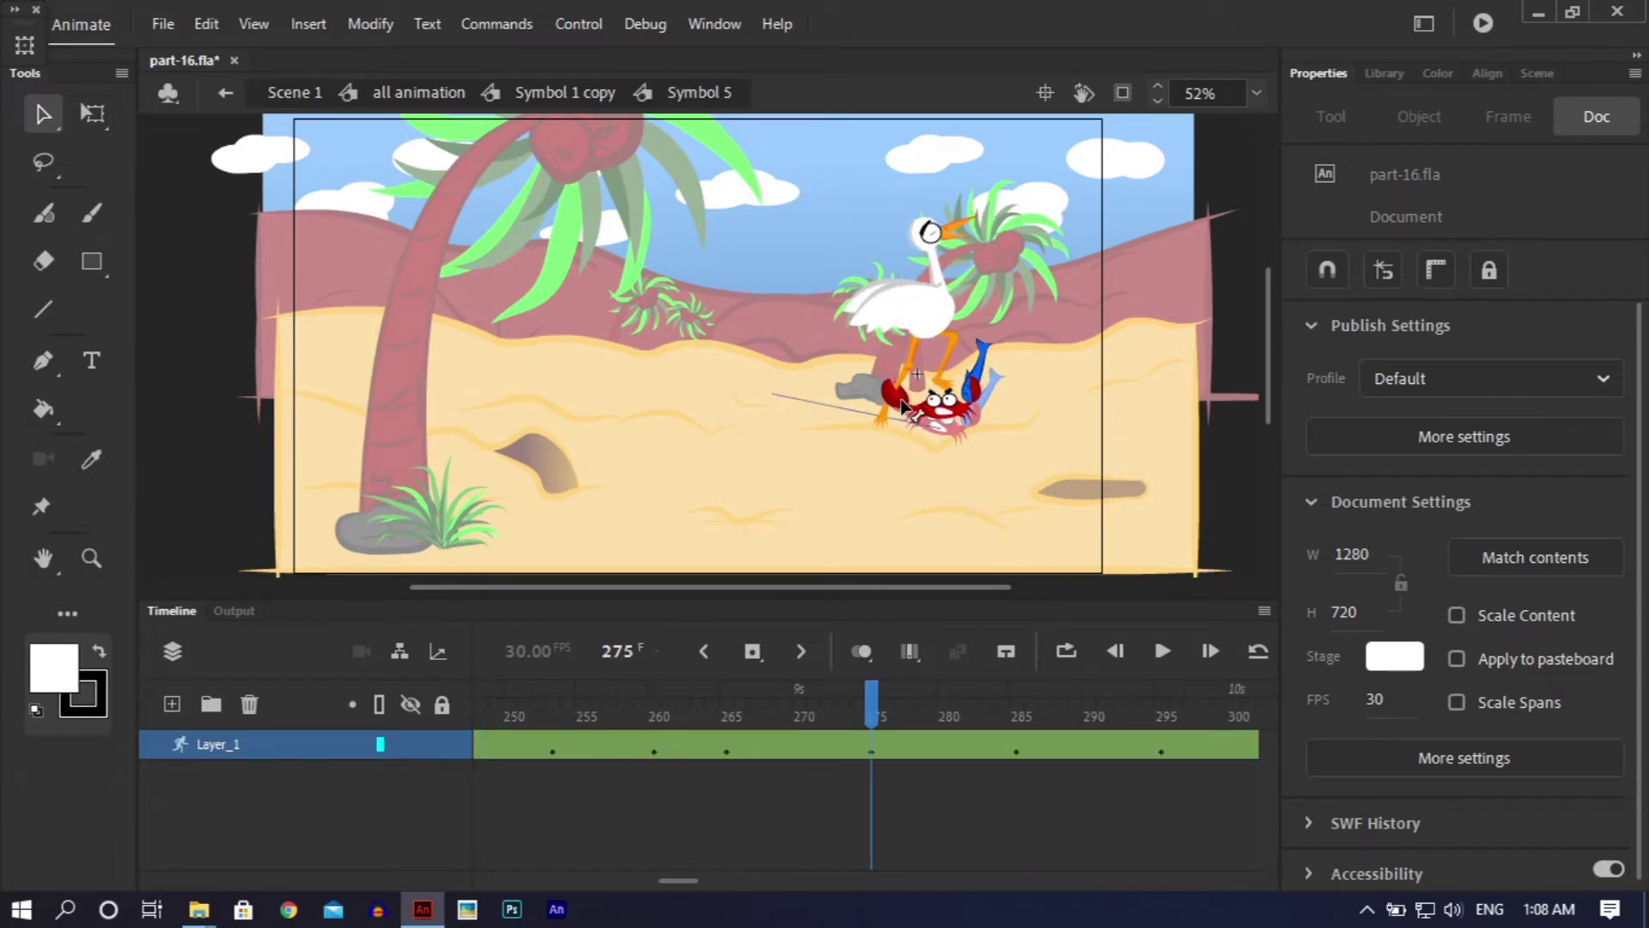
{"action": "right_click", "coordinate": [1016, 745]}
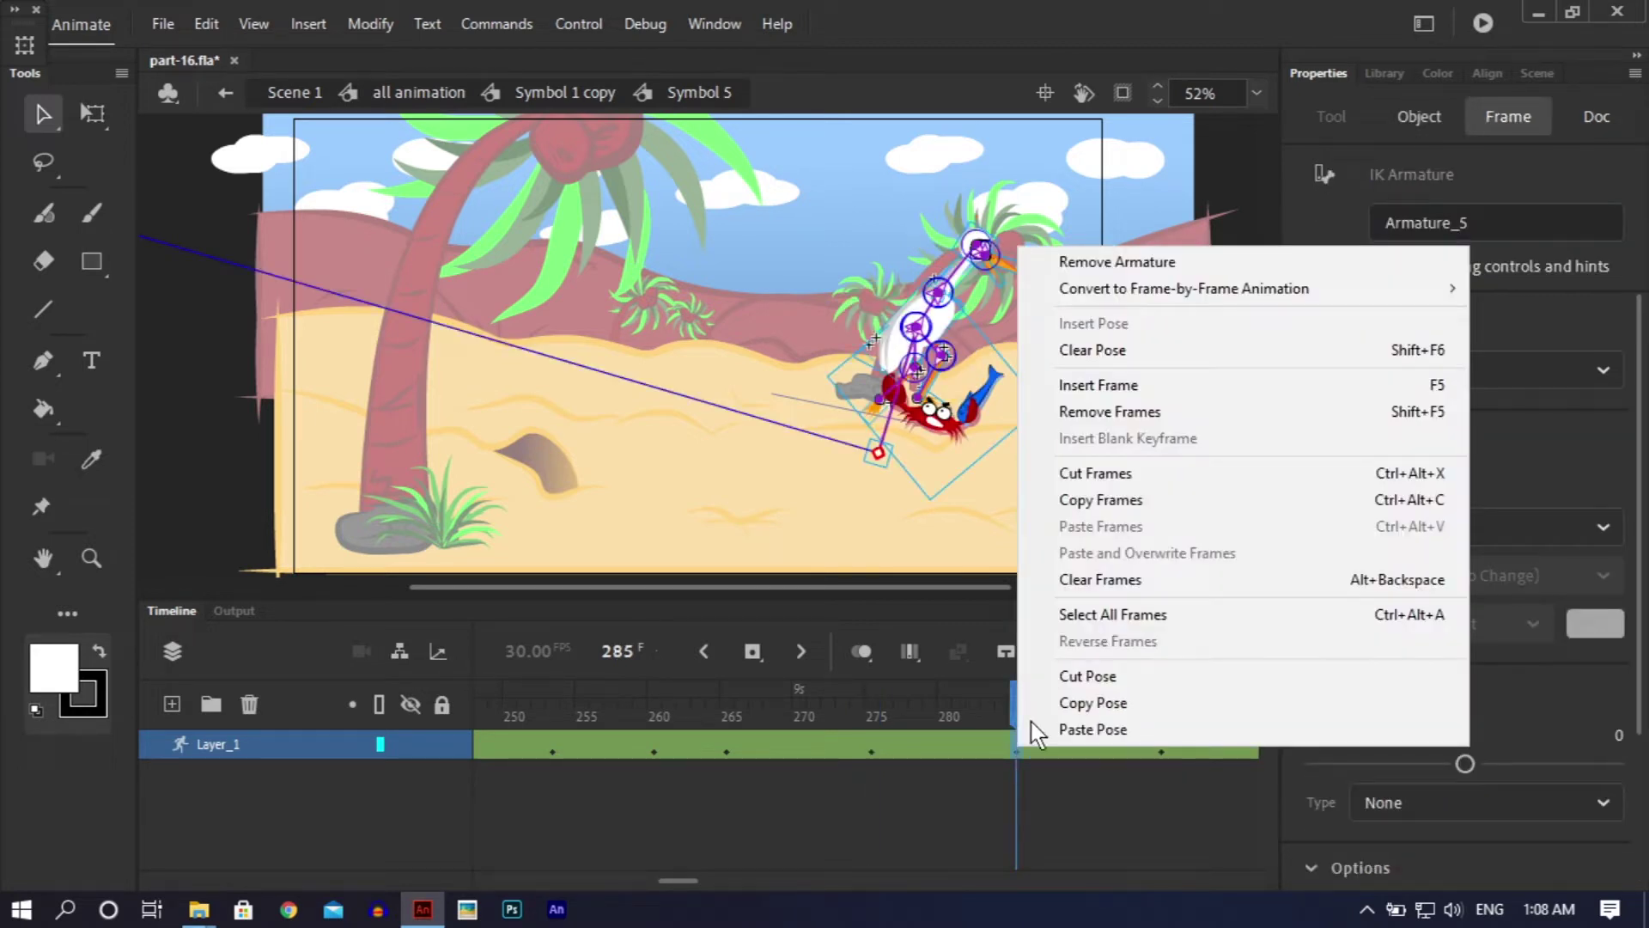
{"action": "left_click", "coordinate": [1049, 702]}
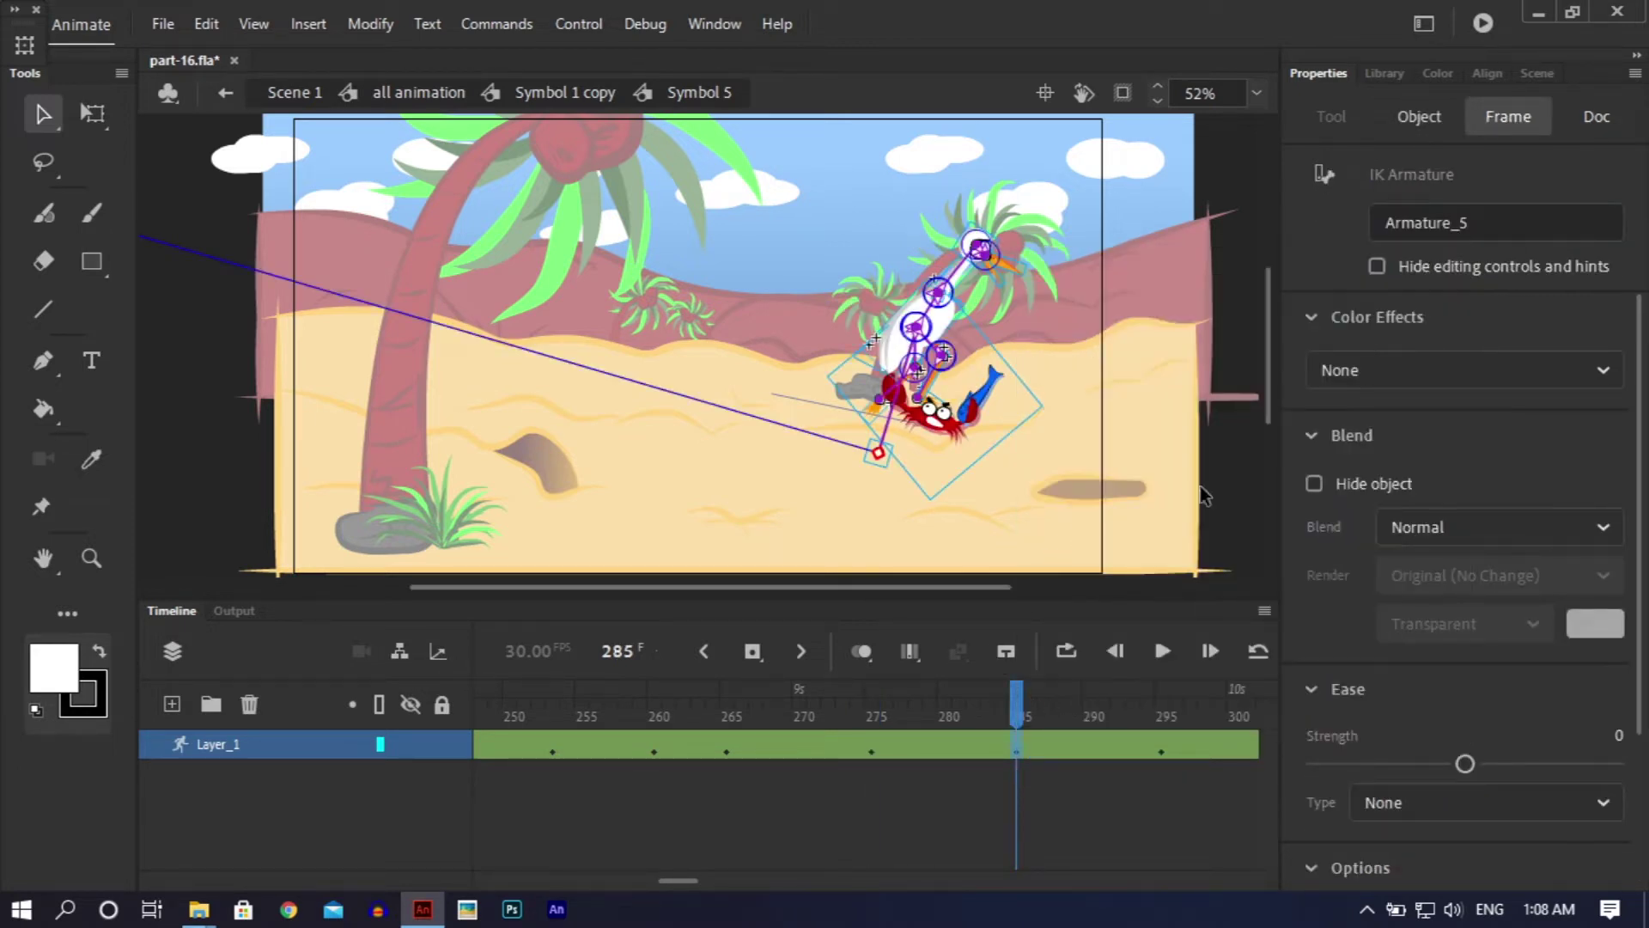
{"action": "double_click", "coordinate": [1228, 492]}
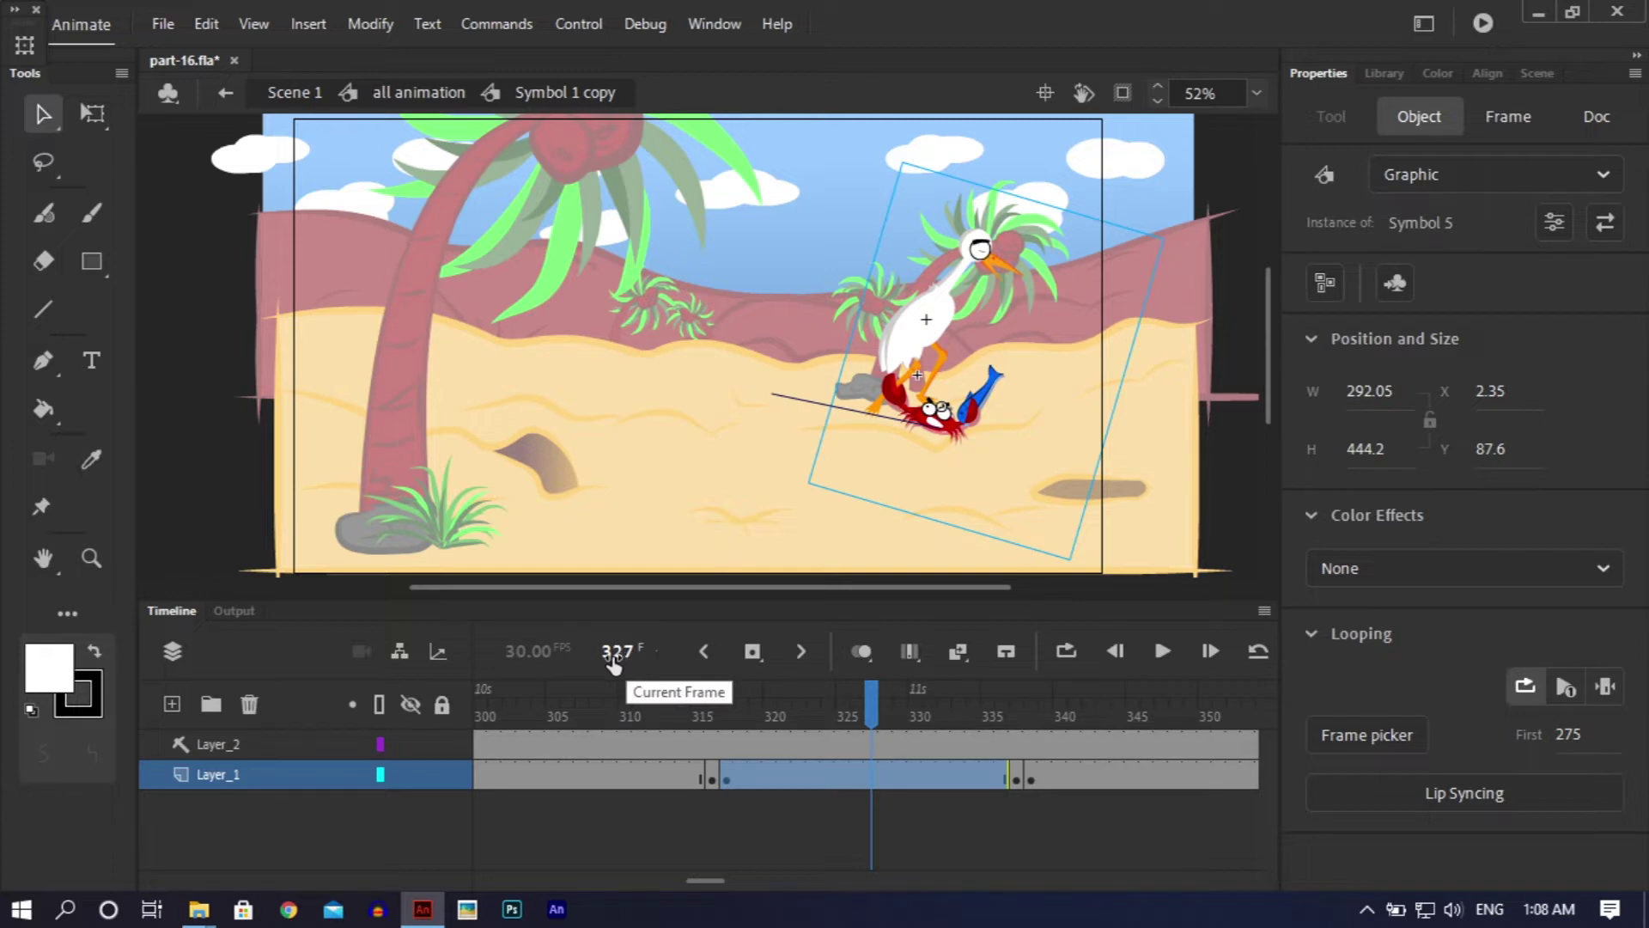
Step: Open the heron armature symbol again and paste the copied pose at frame 327
{"action": "double_click", "coordinate": [956, 449]}
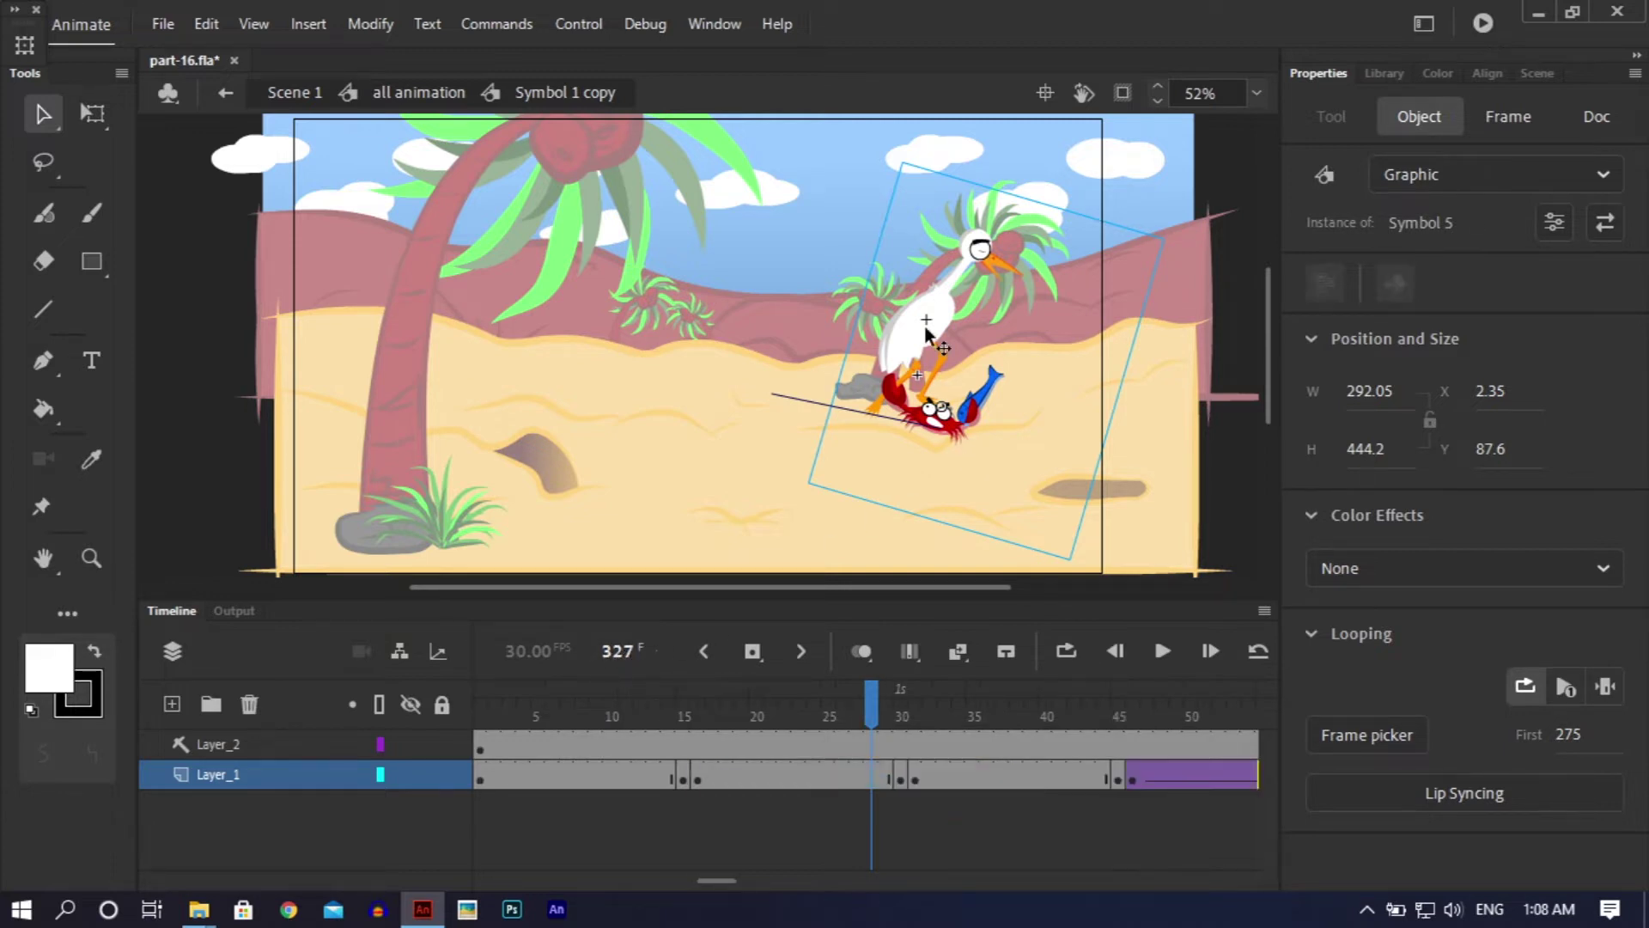
{"action": "left_click_drag", "start_coordinate": [954, 716], "coordinate": [940, 765]}
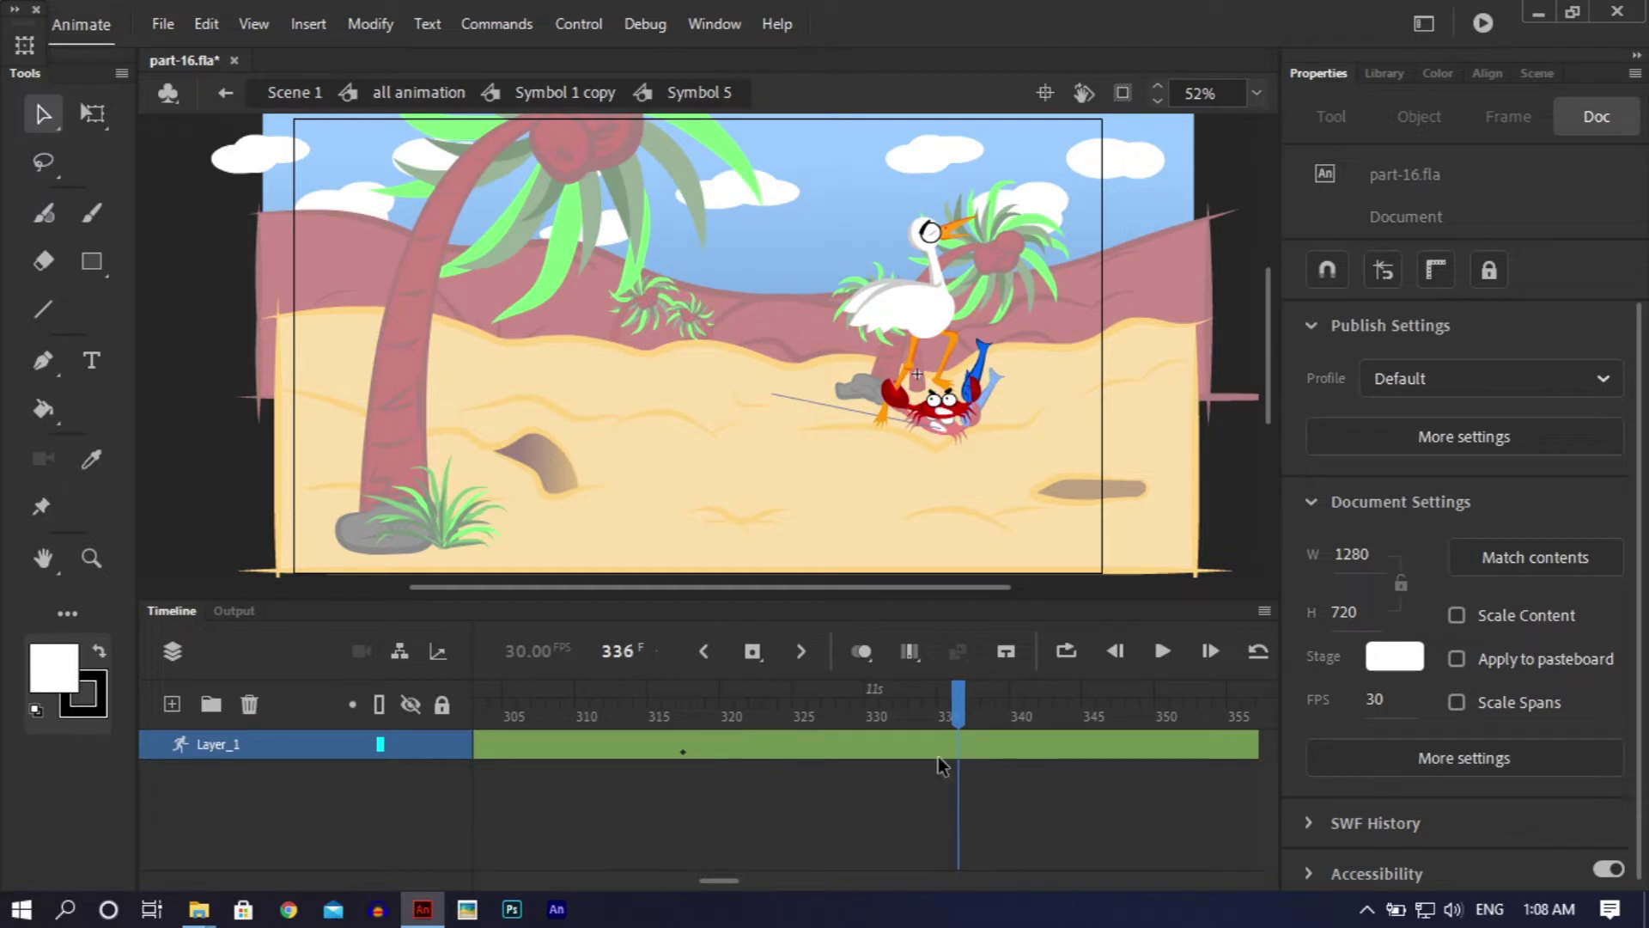
{"action": "left_click", "coordinate": [835, 744]}
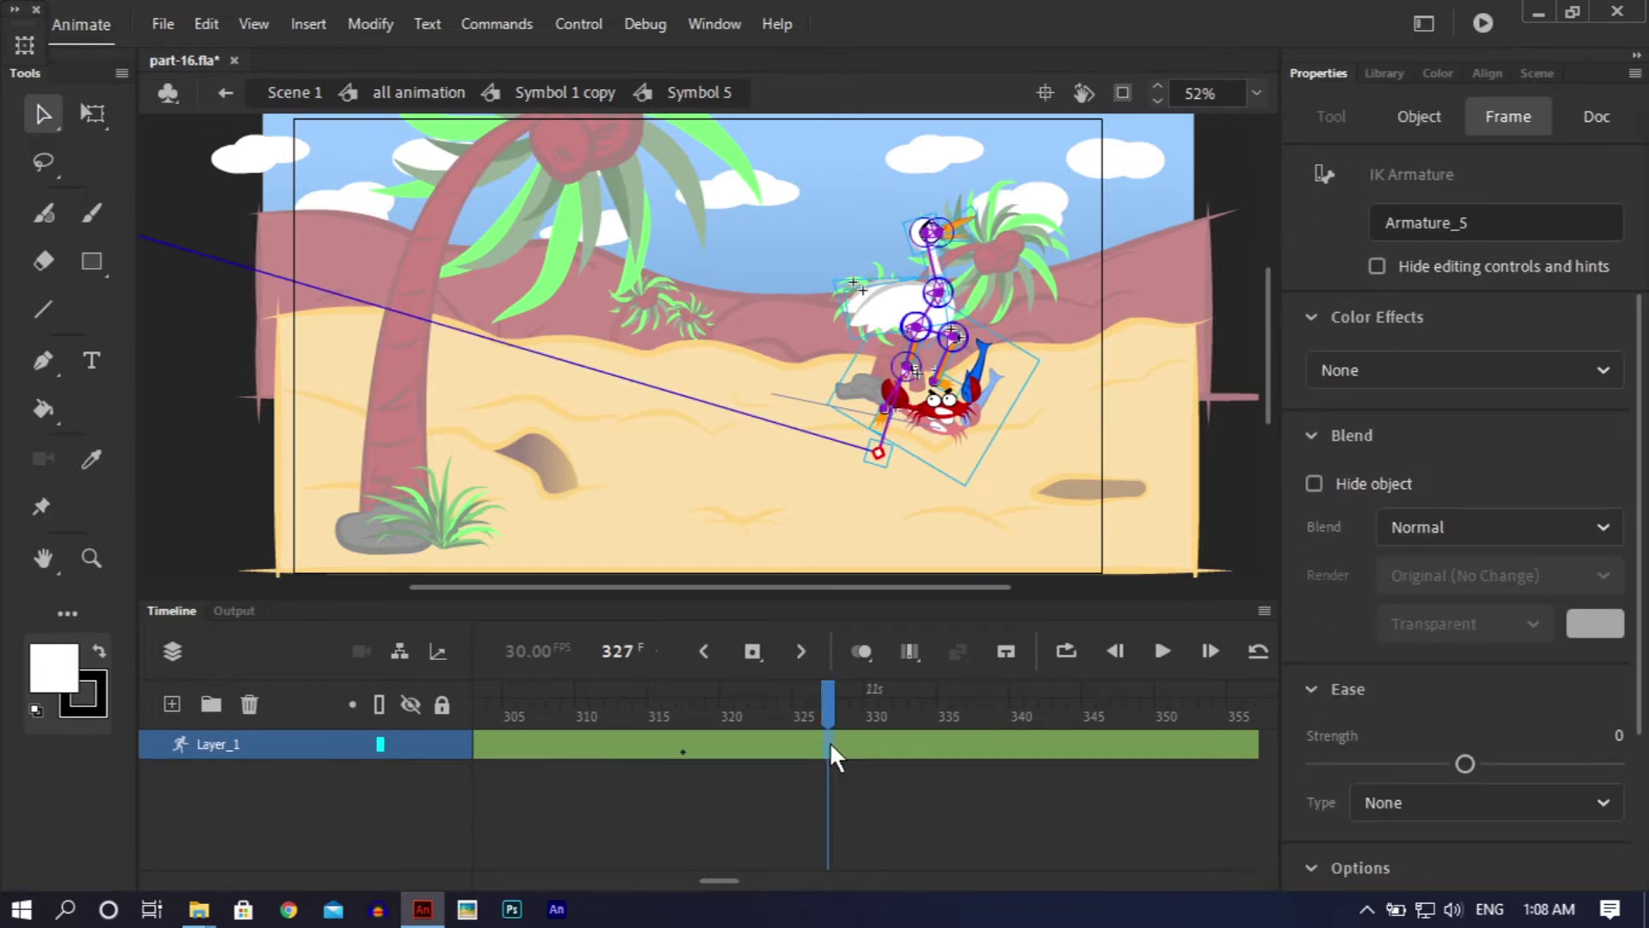
{"action": "right_click", "coordinate": [829, 742]}
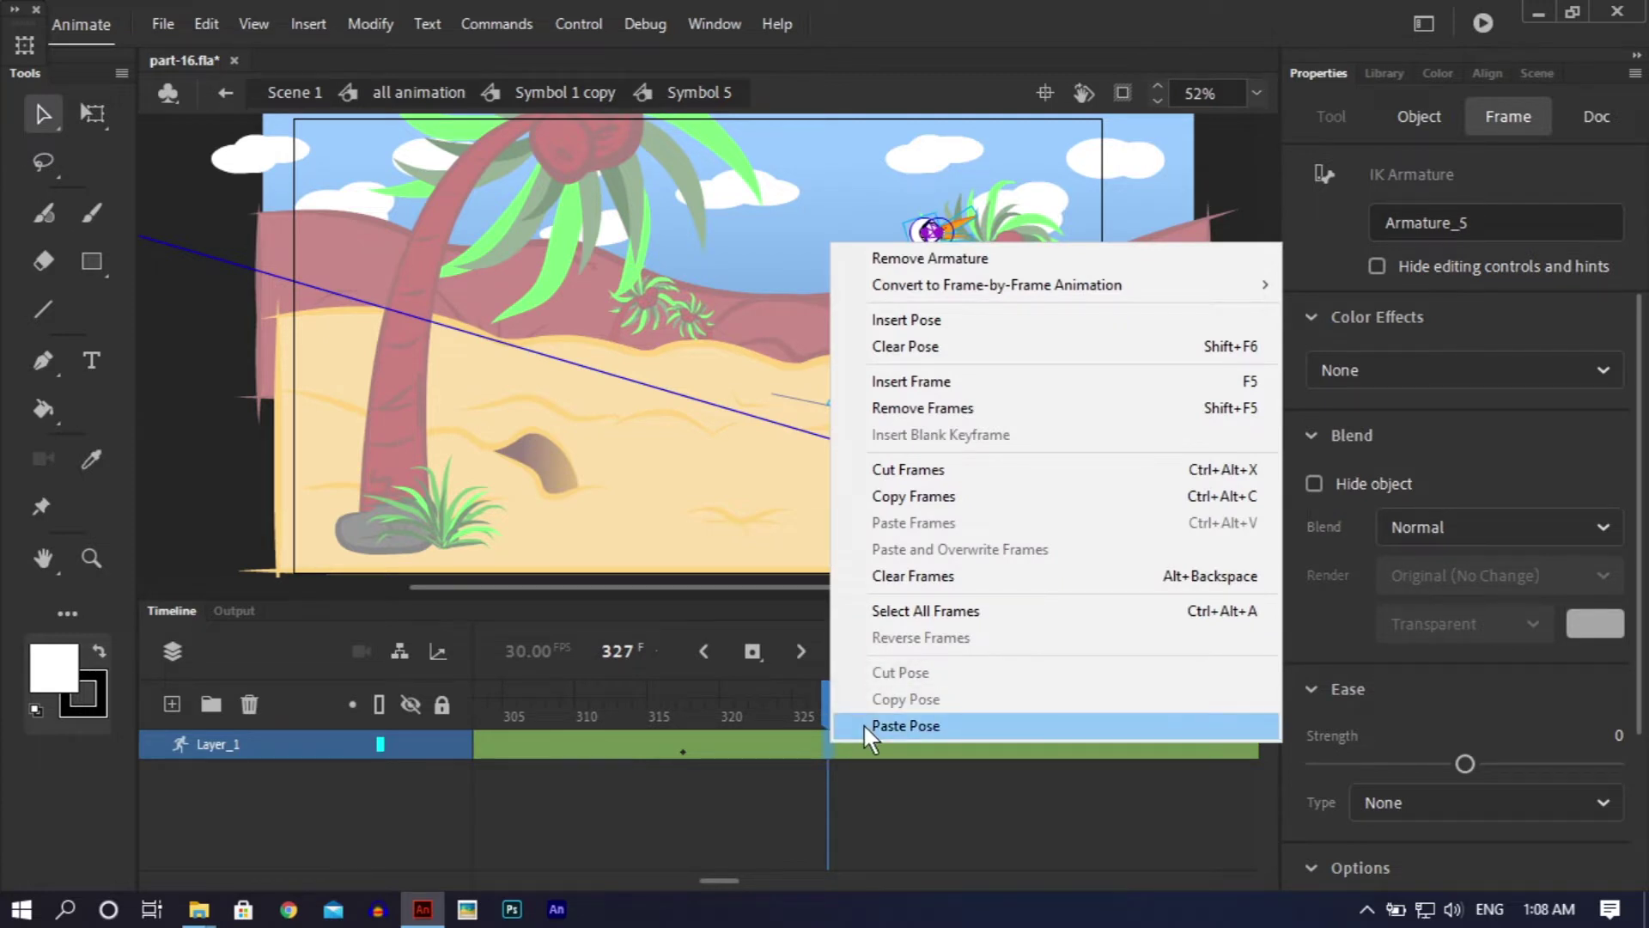
{"action": "left_click", "coordinate": [863, 725]}
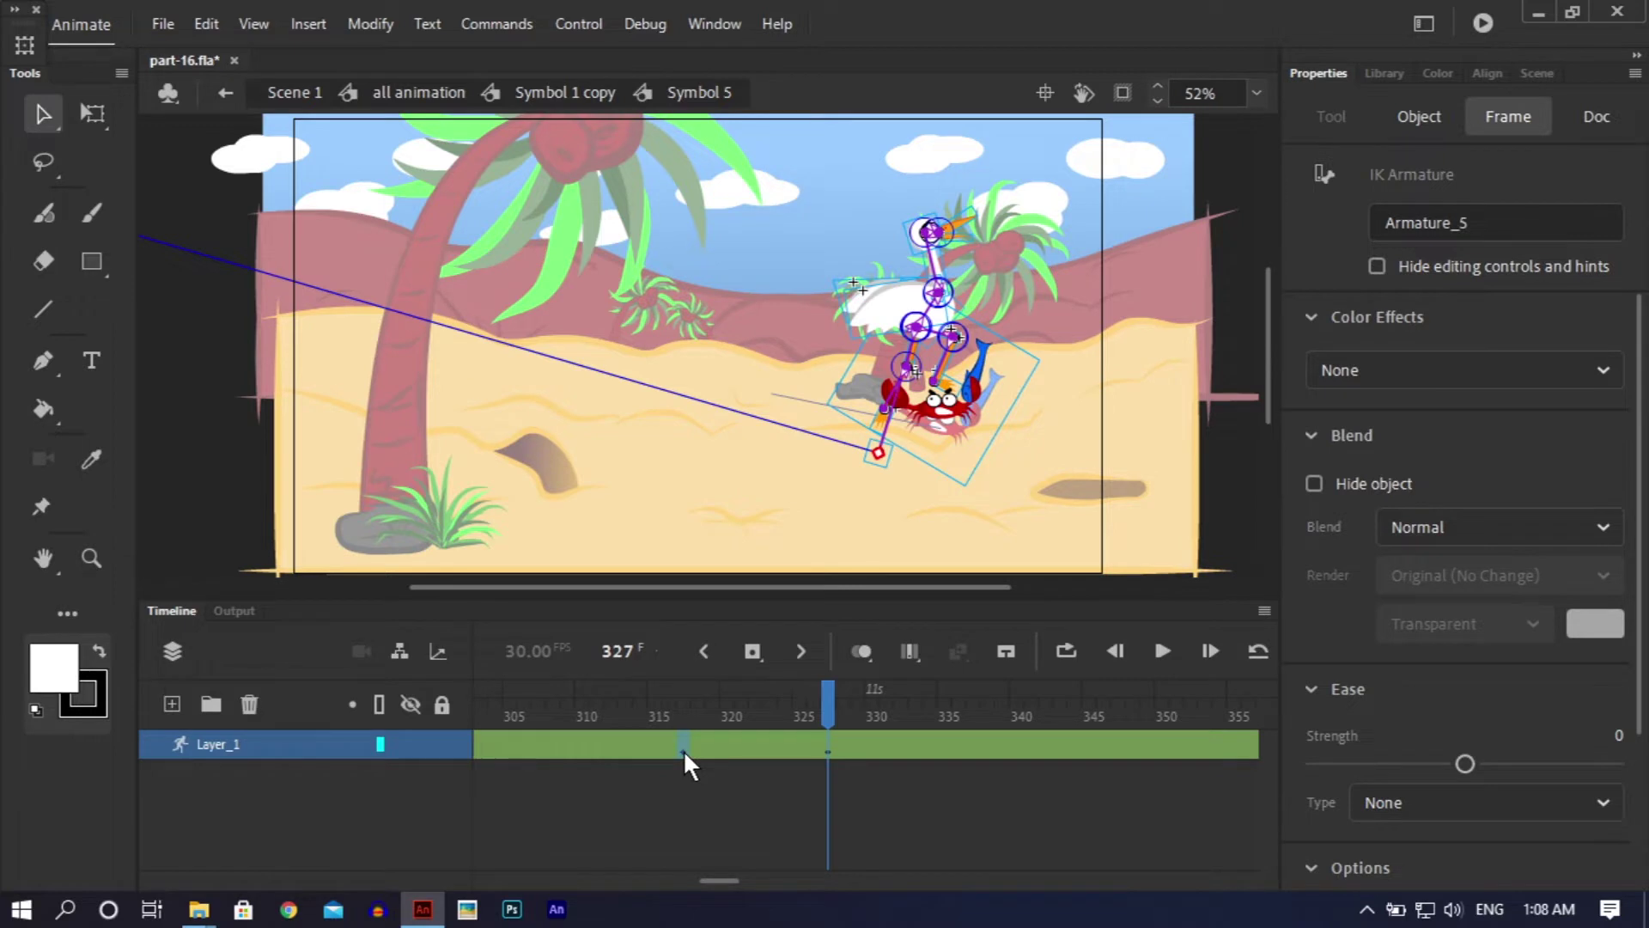
Step: Copy the heron armature's pose at frame 317 and paste it at frame 337
{"action": "right_click", "coordinate": [683, 749]}
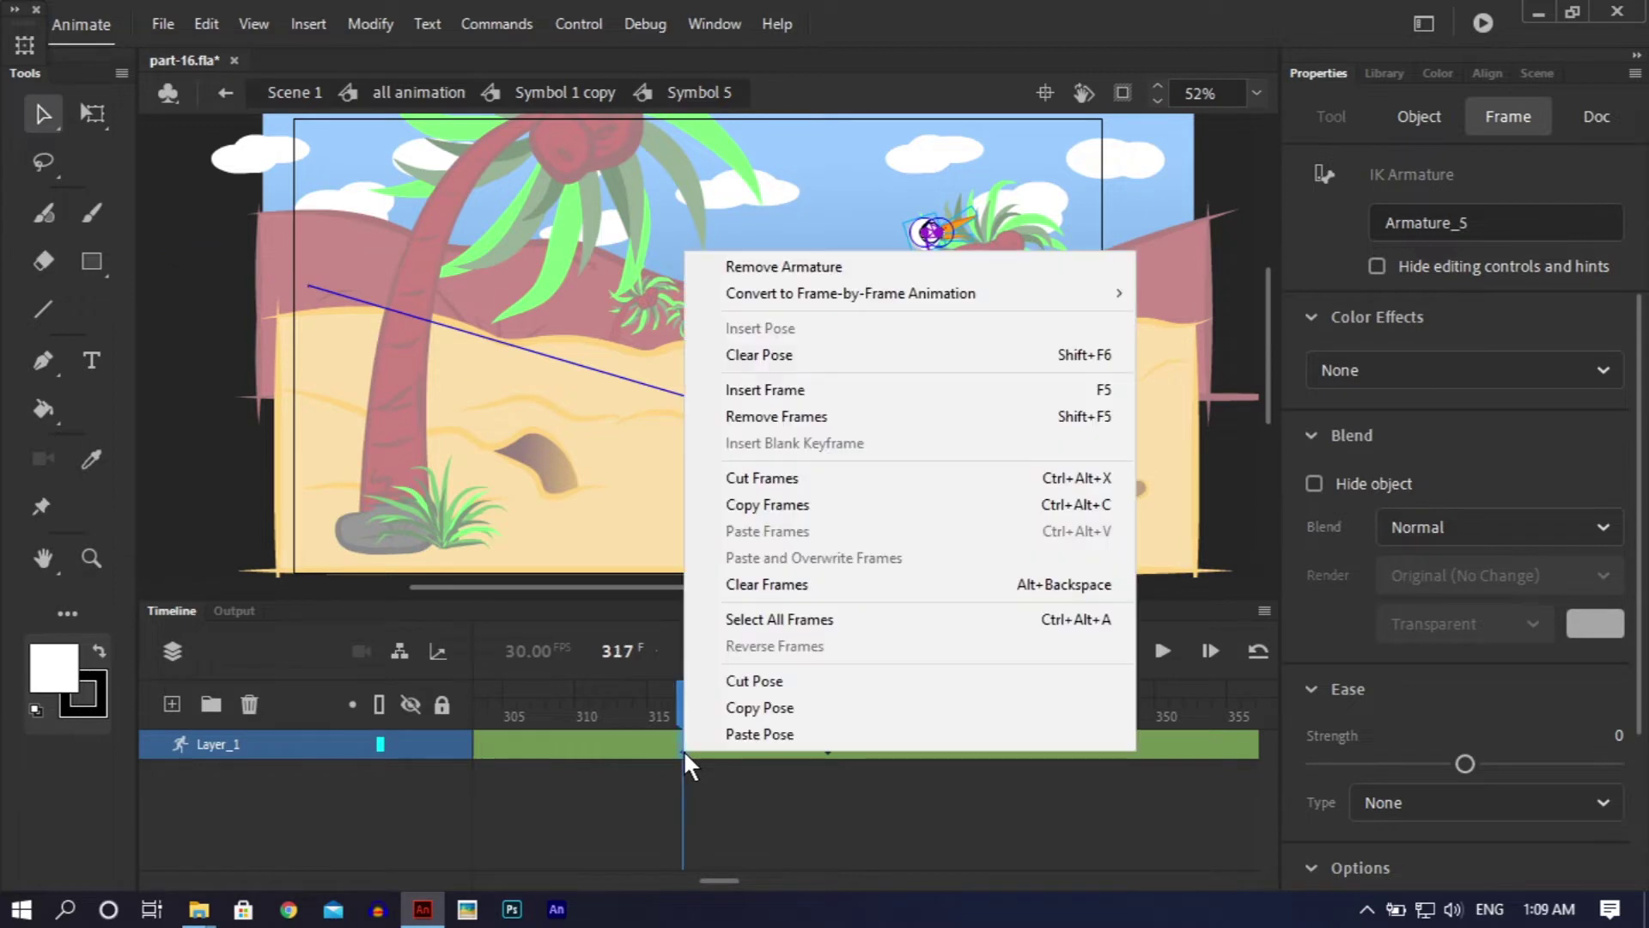
{"action": "left_click", "coordinate": [724, 708]}
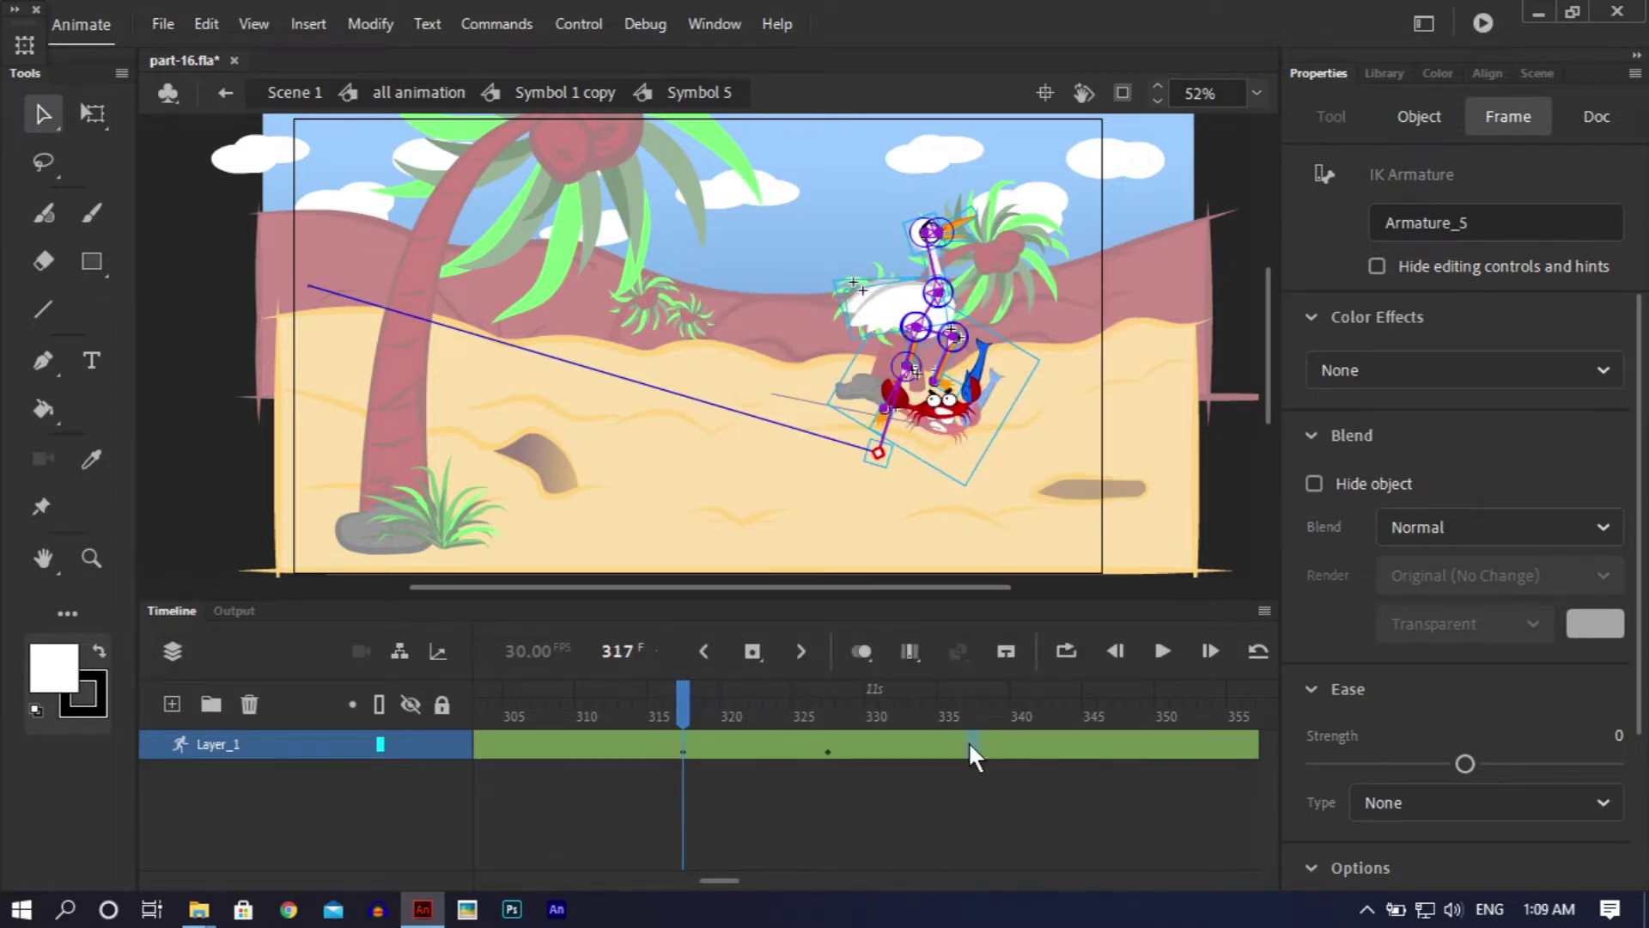
{"action": "left_click", "coordinate": [972, 749]}
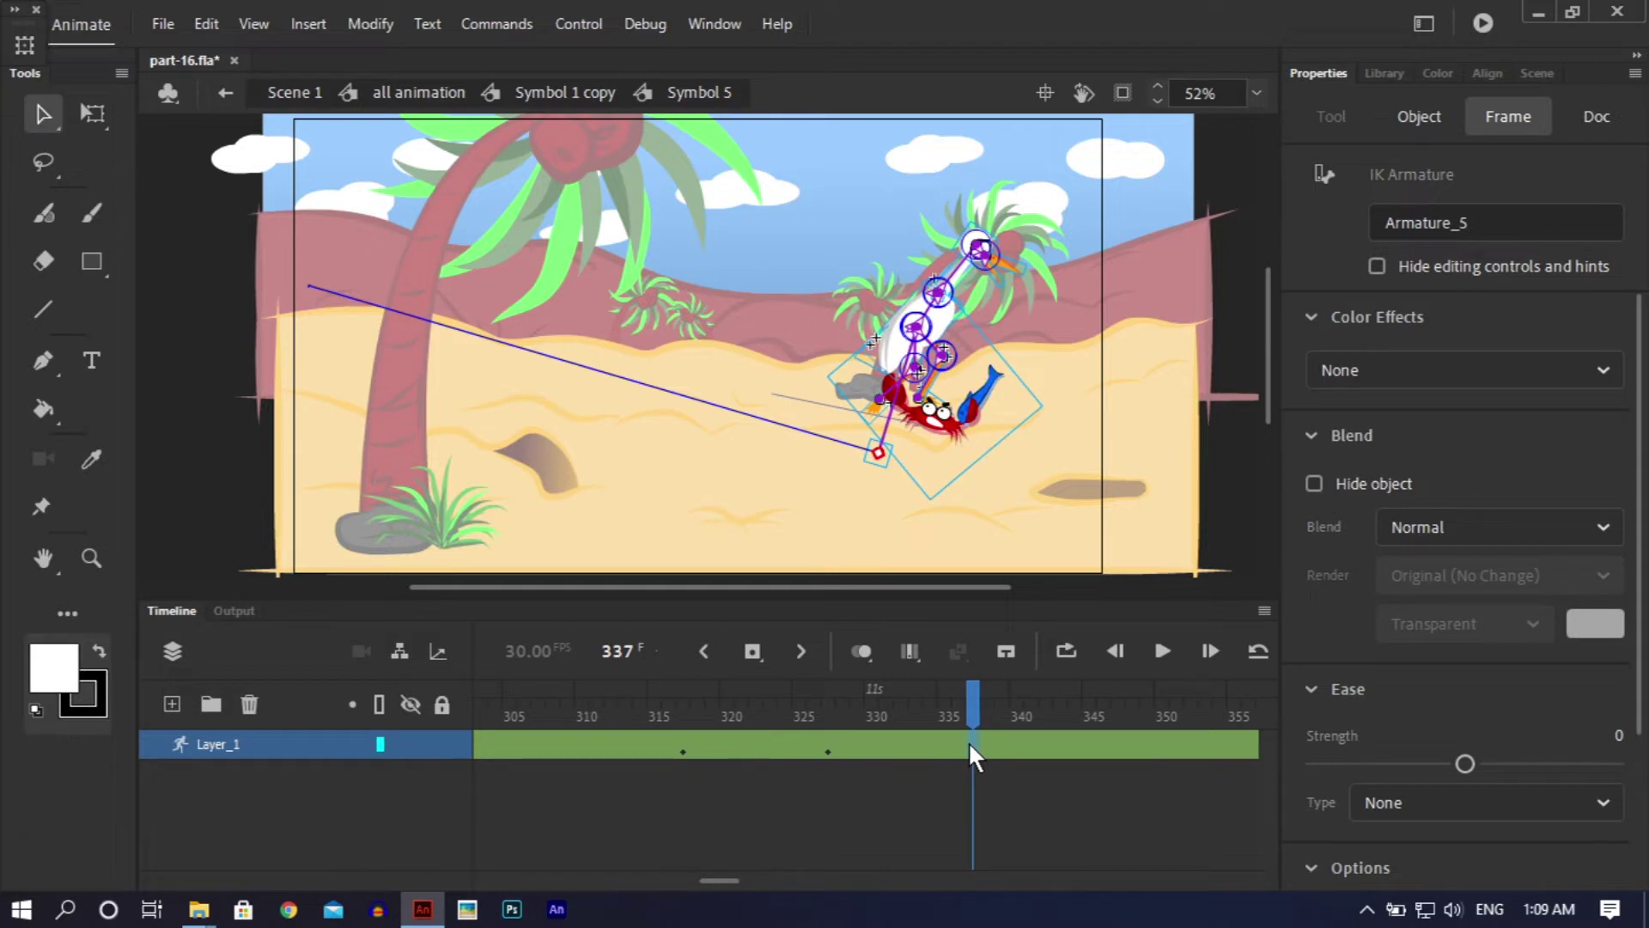
{"action": "right_click", "coordinate": [969, 743]}
{"action": "left_click", "coordinate": [991, 731]}
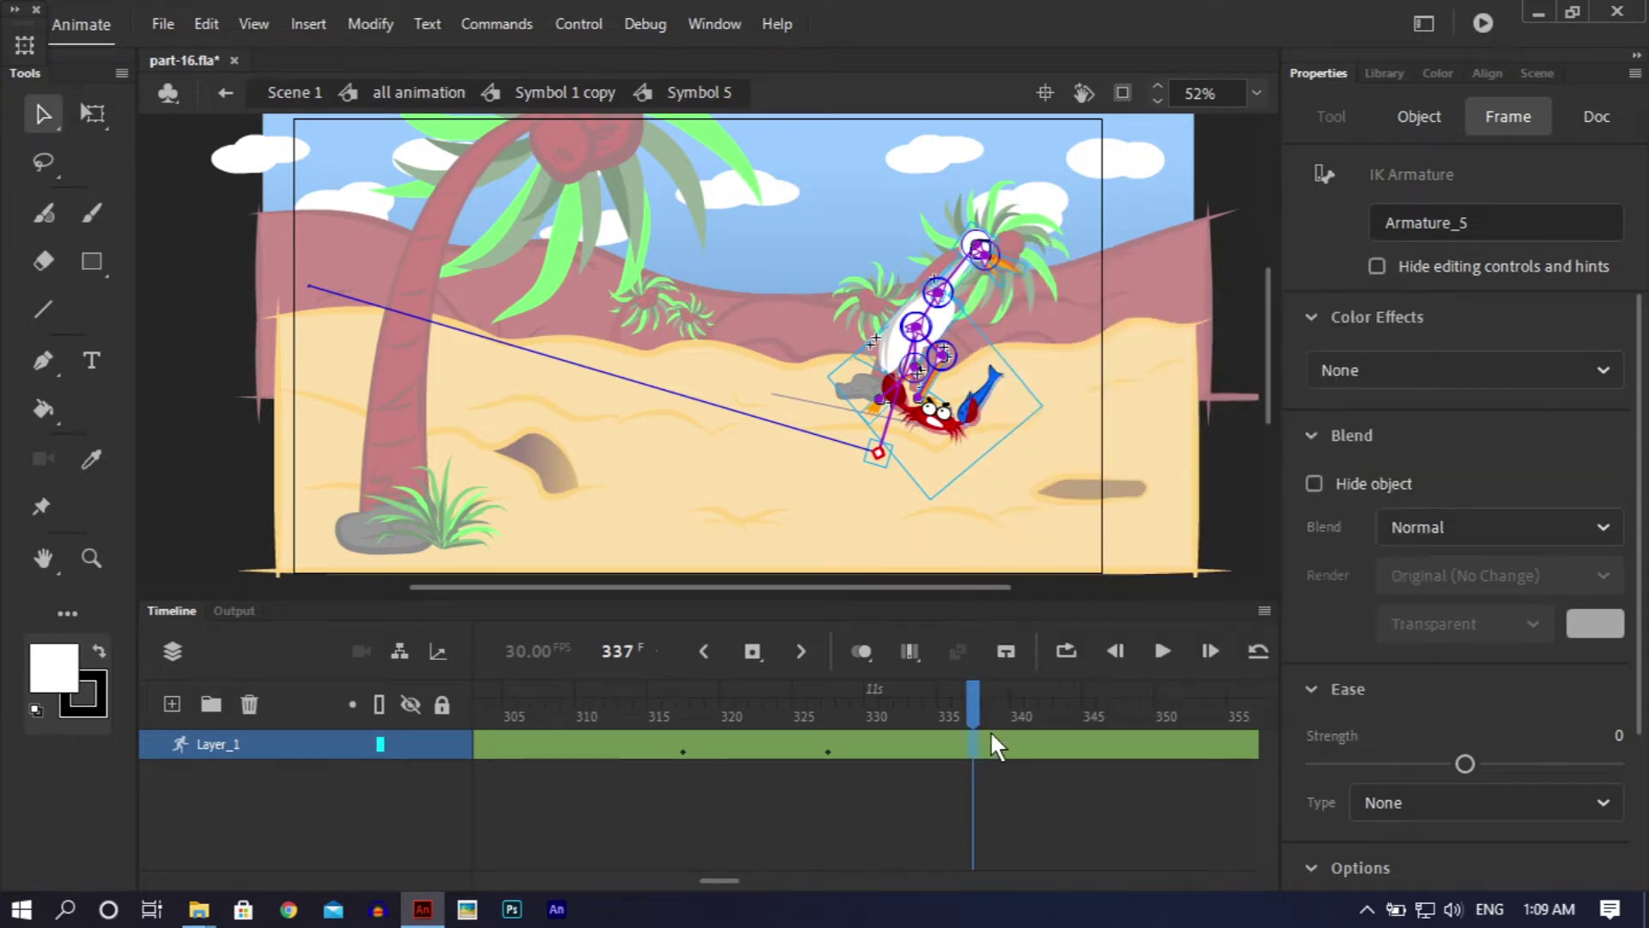
Step: At frame 317, select all parts of the heron armature and set their first loop frame to 317
{"action": "left_click", "coordinate": [685, 709]}
{"action": "left_click", "coordinate": [966, 423]}
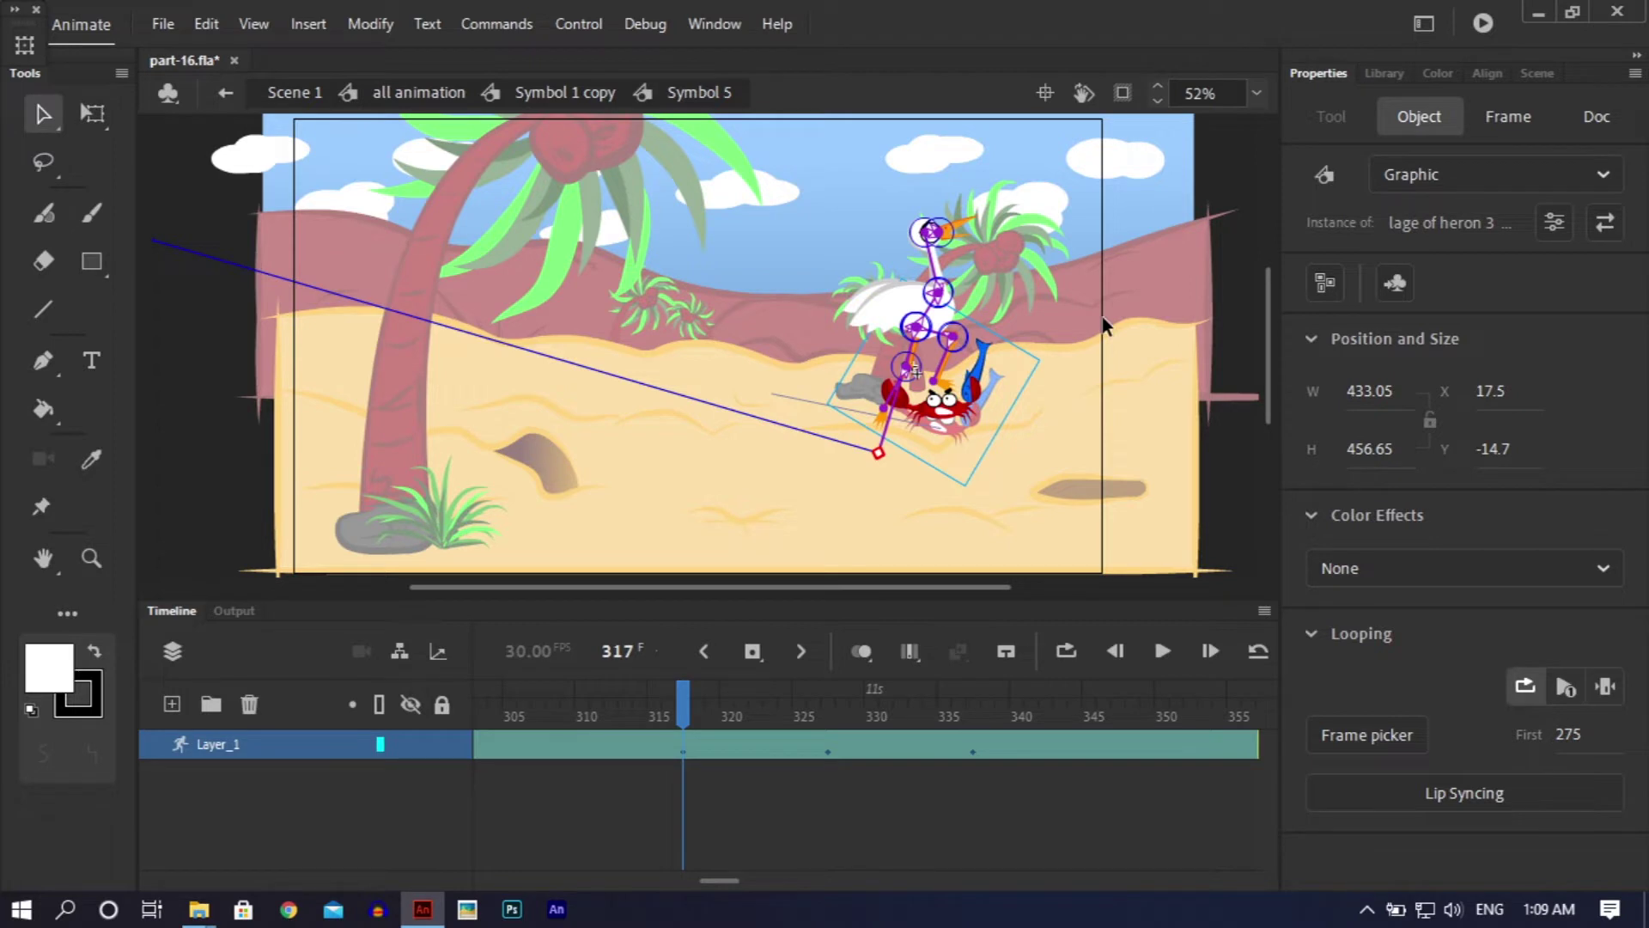
{"action": "key", "text": "ctrl+a"}
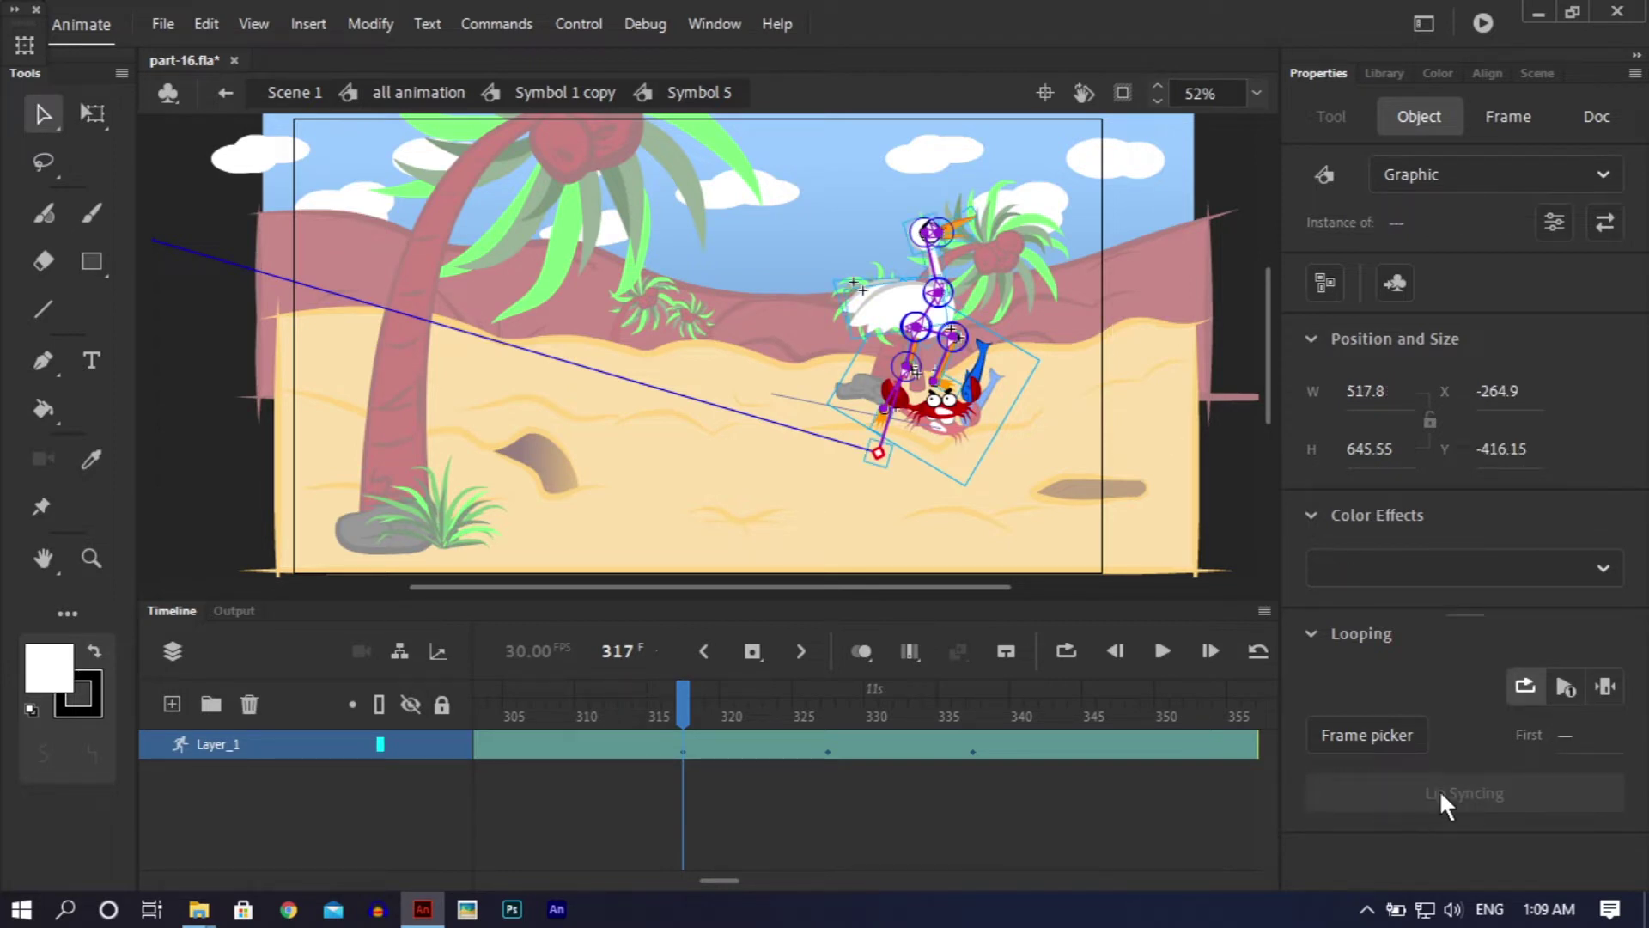
{"action": "left_click", "coordinate": [1565, 735]}
{"action": "type", "text": "217"}
{"action": "key", "text": "Return"}
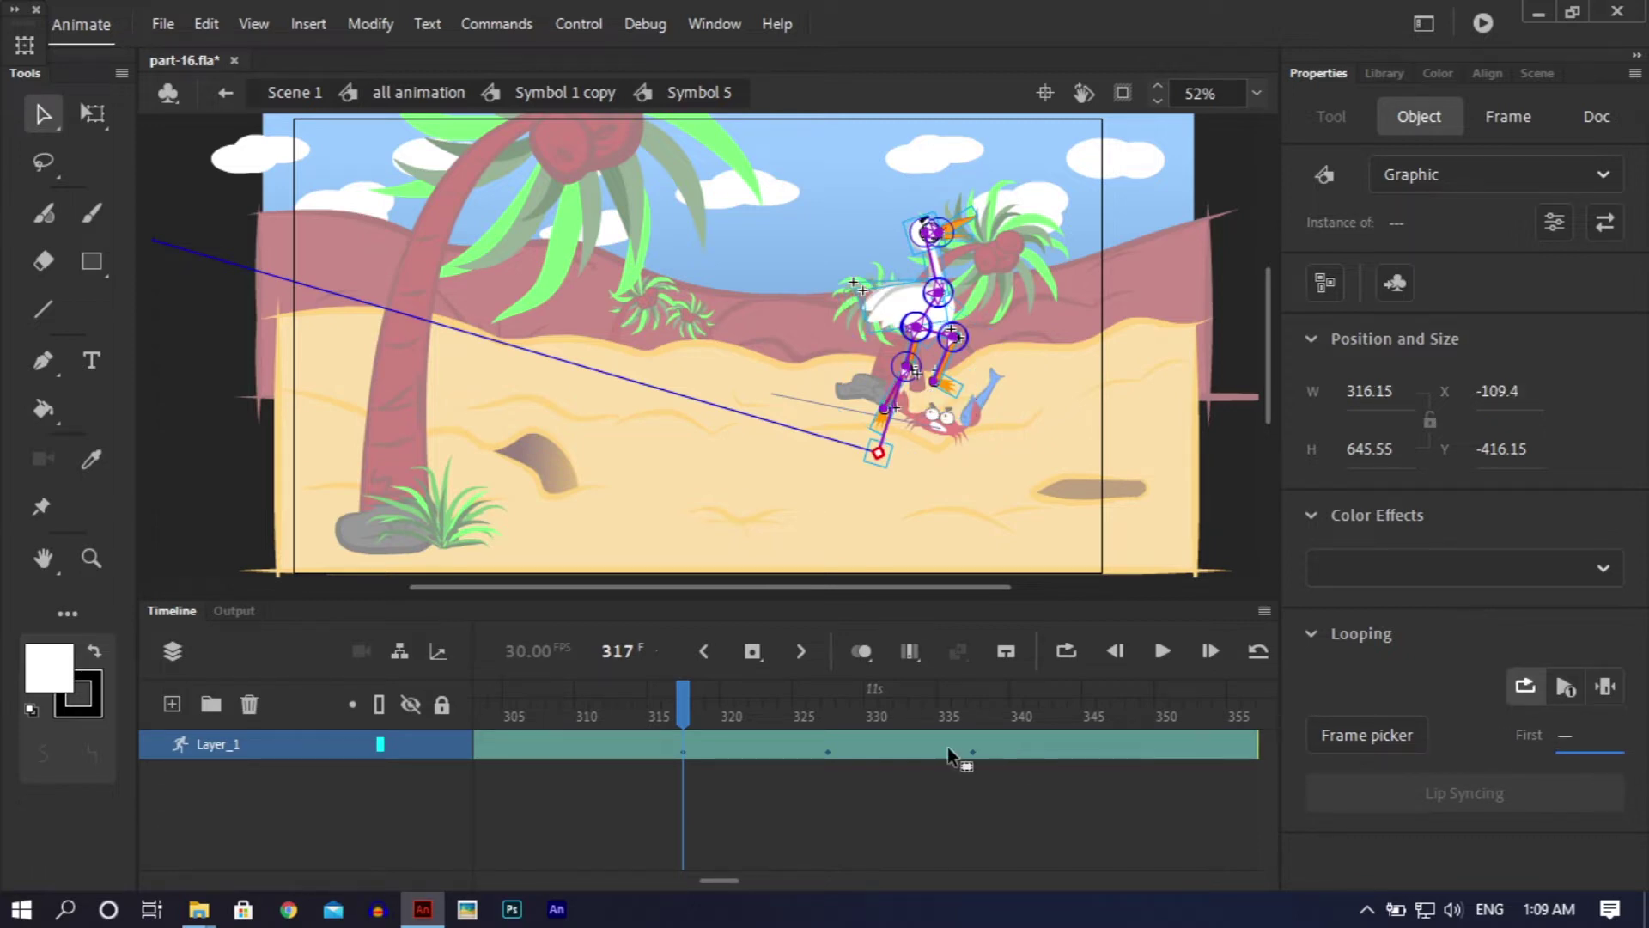
{"action": "left_click", "coordinate": [1564, 736]}
{"action": "type", "text": "317"}
{"action": "key", "text": "Return"}
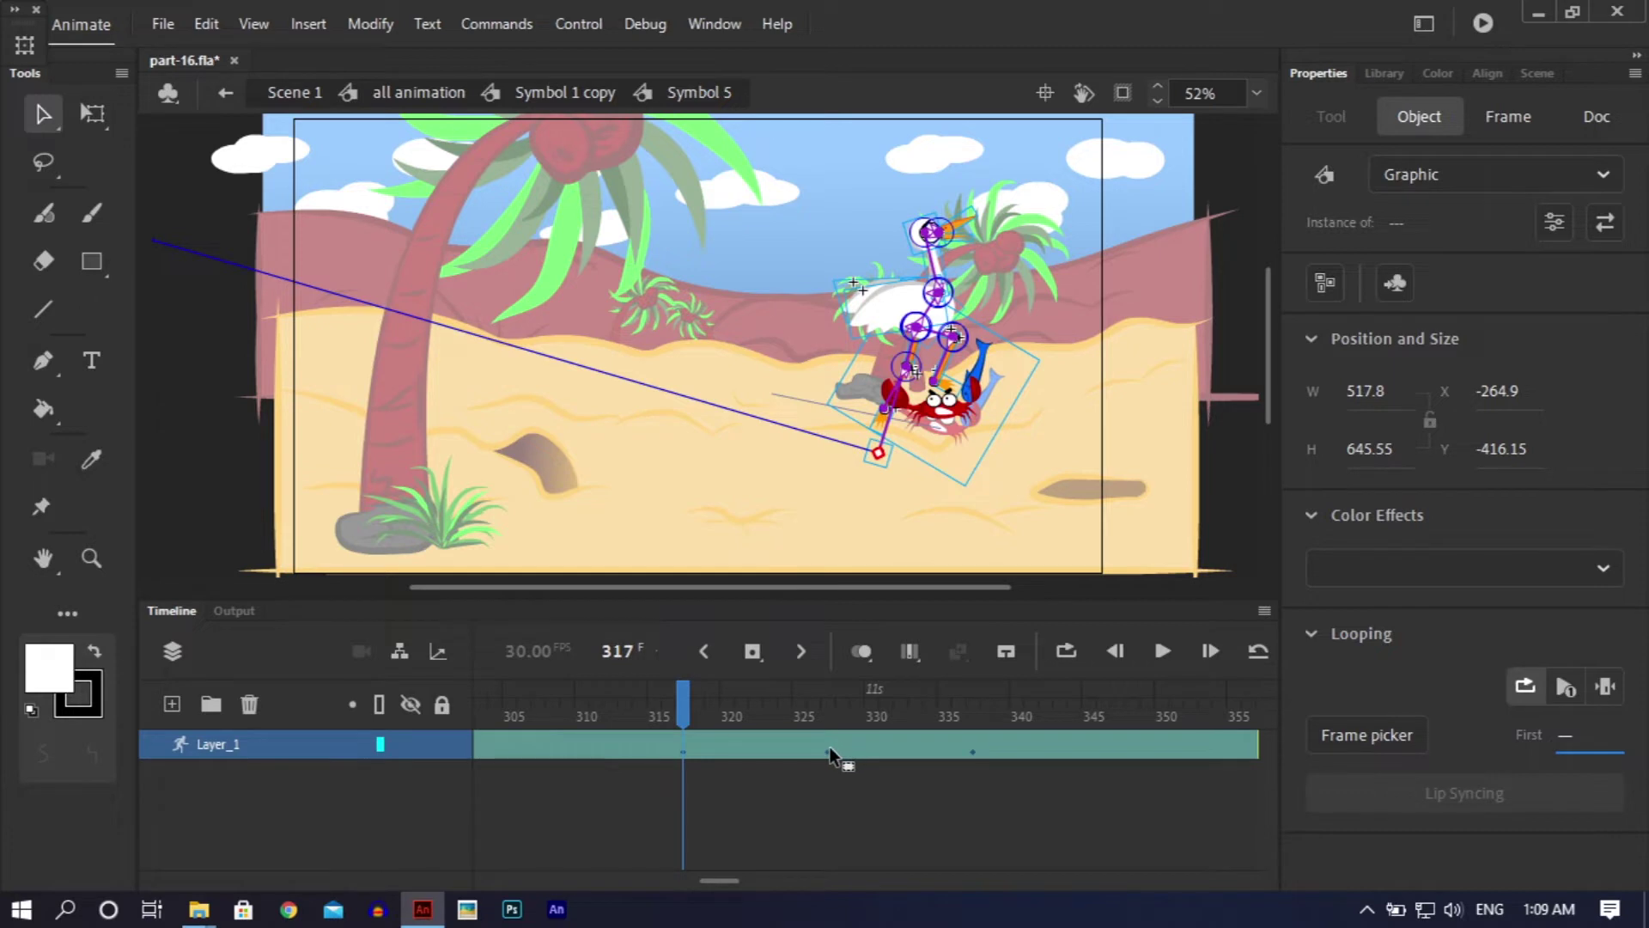
Step: Select the frame 327 pose and set the first loop frame of all heron parts to 327
{"action": "left_click", "coordinate": [830, 746]}
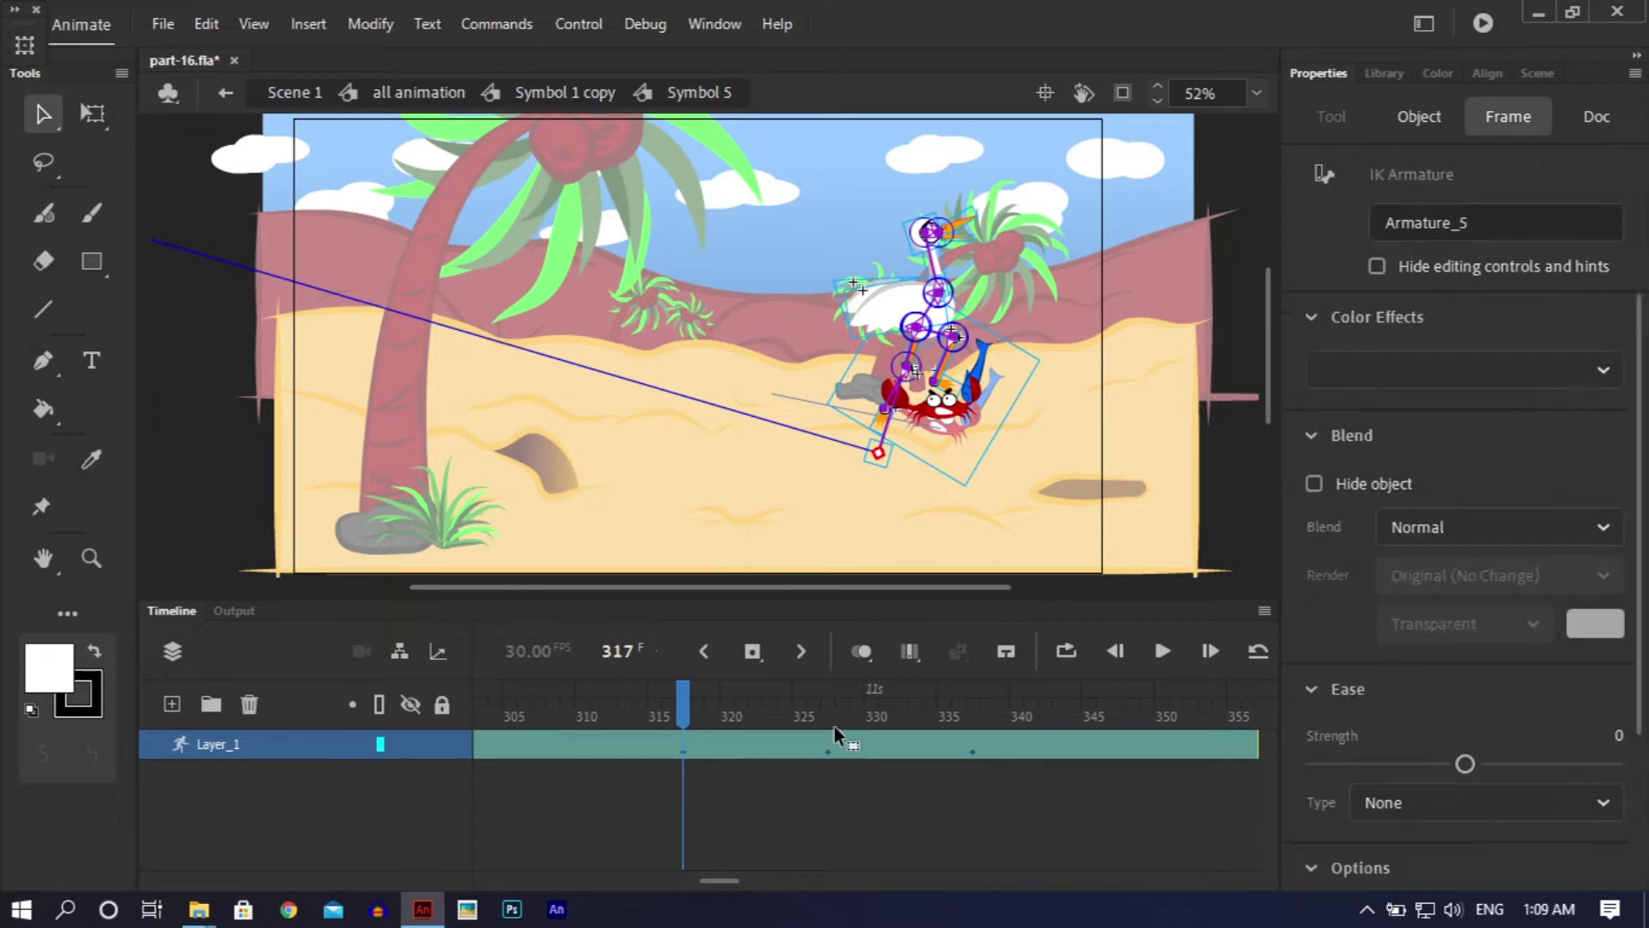
{"action": "left_click", "coordinate": [1058, 393]}
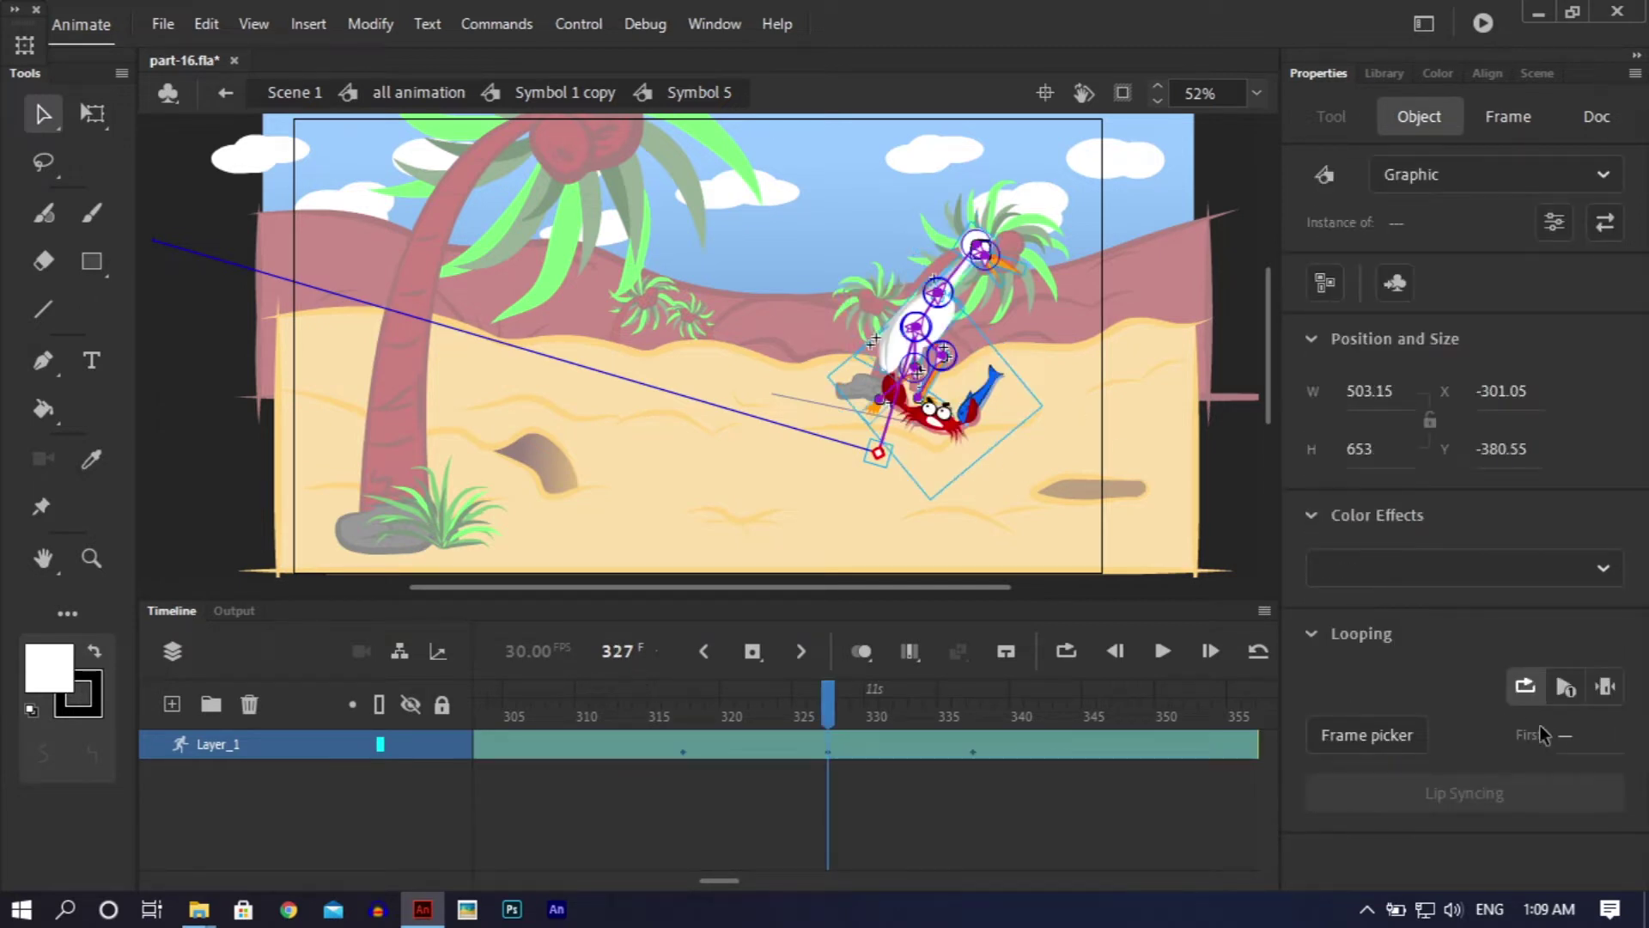
{"action": "left_click", "coordinate": [1579, 746]}
{"action": "type", "text": "2"}
{"action": "type", "text": "327"}
{"action": "key", "text": "Return"}
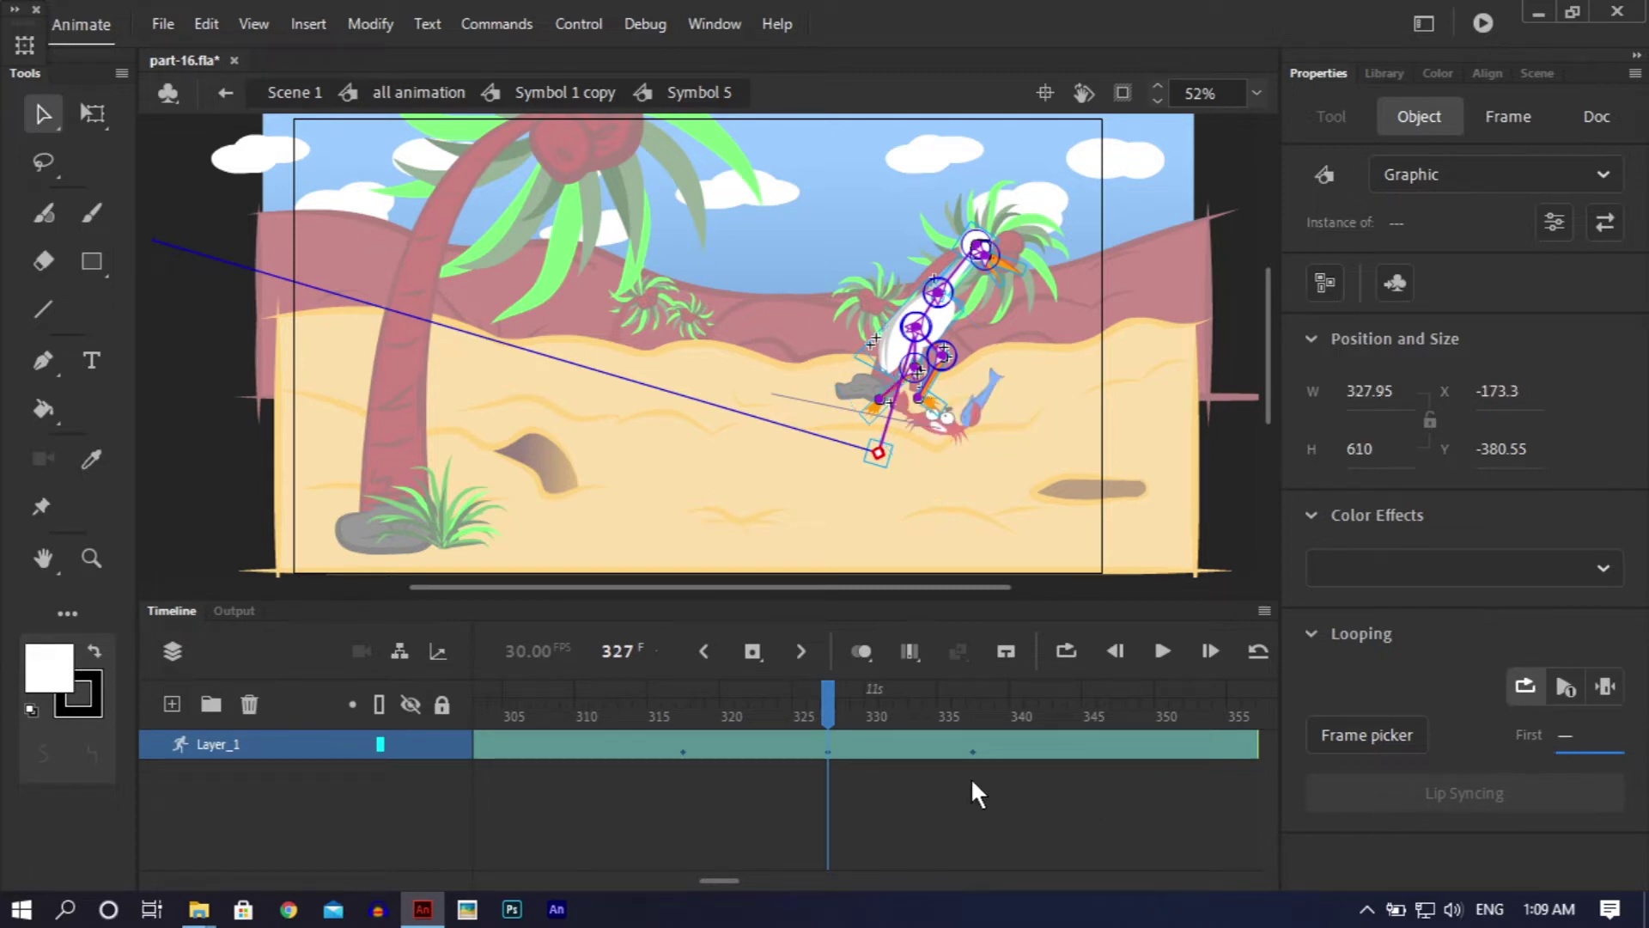
Step: Select the frame 337 pose and set the first loop frame of all heron parts to 337
{"action": "left_click", "coordinate": [969, 750]}
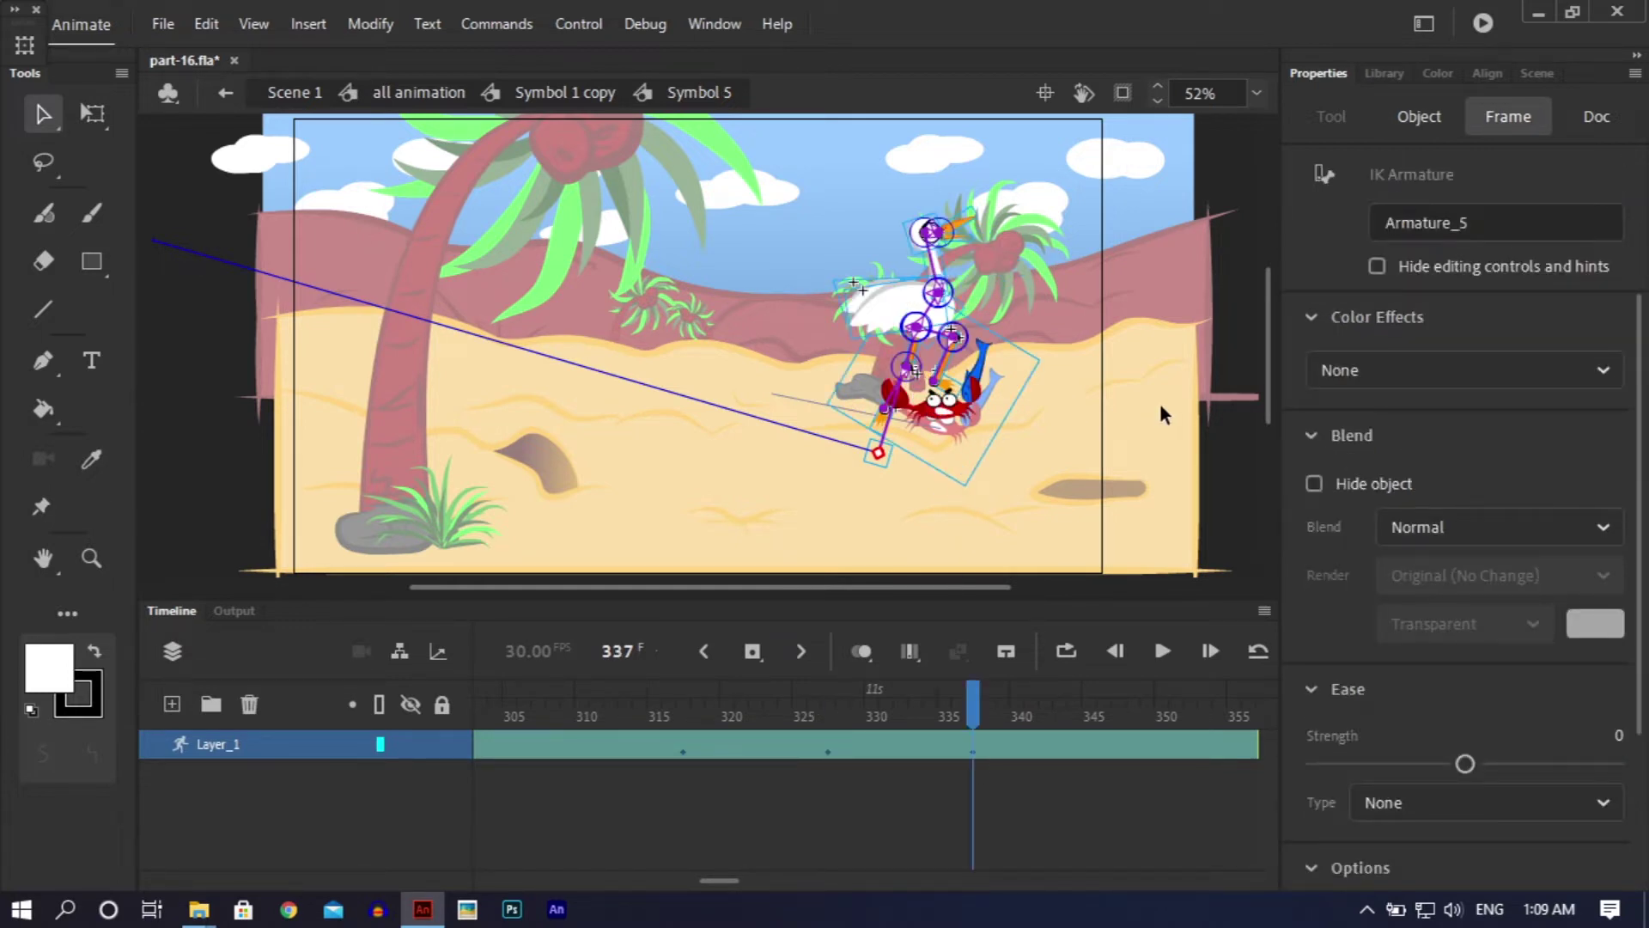
{"action": "left_click", "coordinate": [1419, 116]}
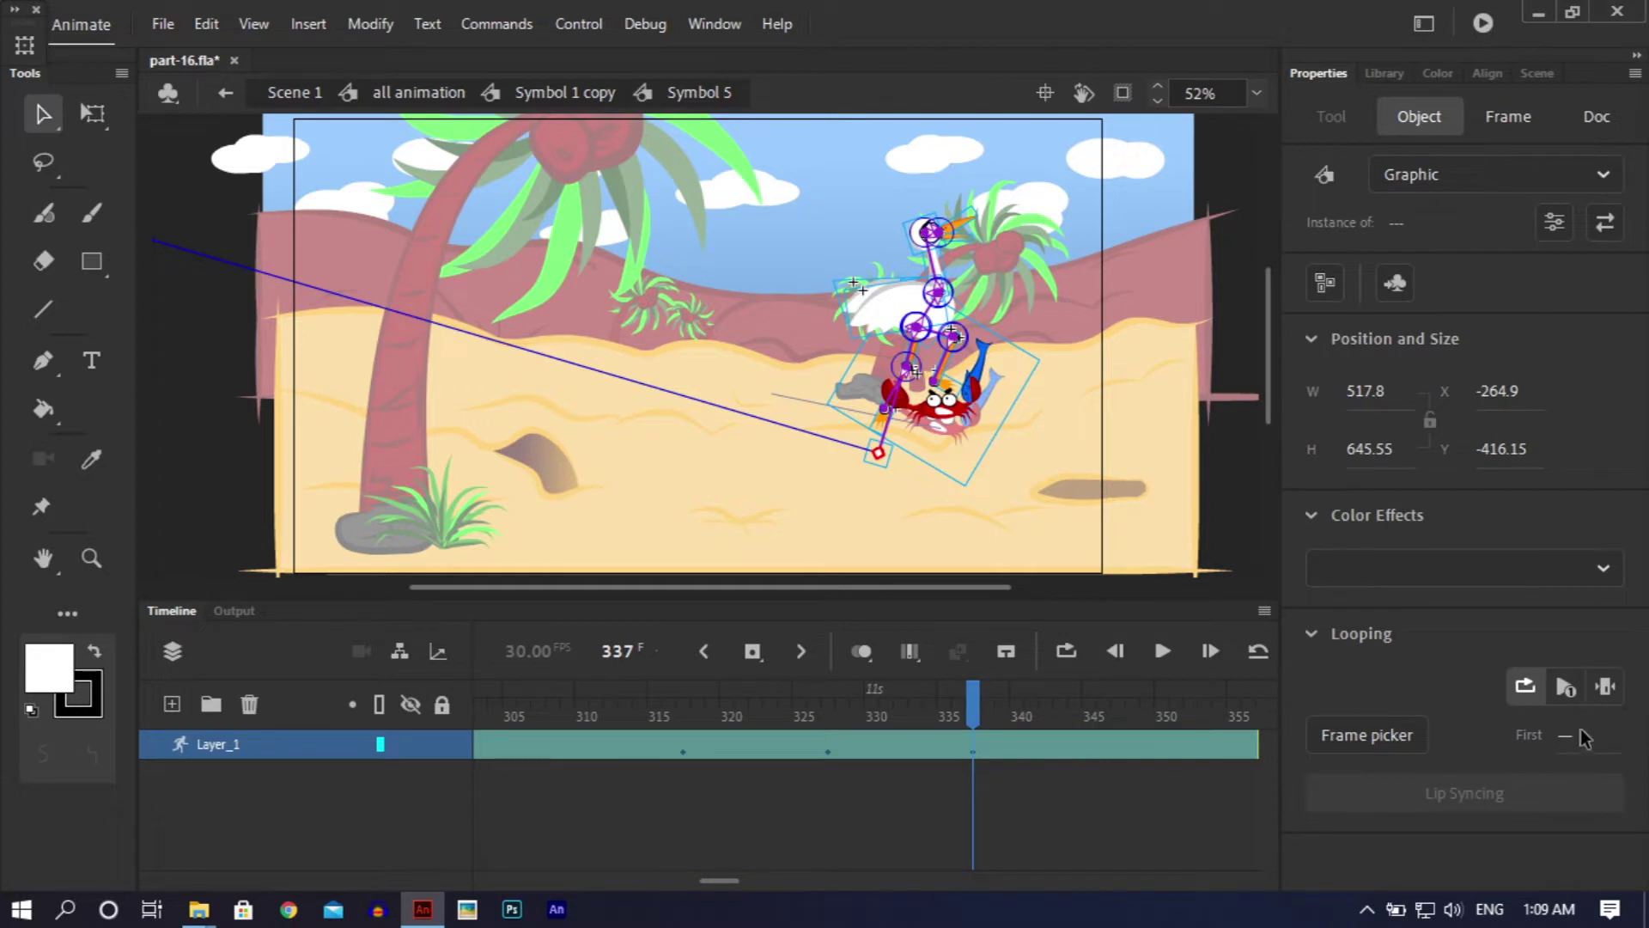
{"action": "type", "text": "337"}
{"action": "key", "text": "Return"}
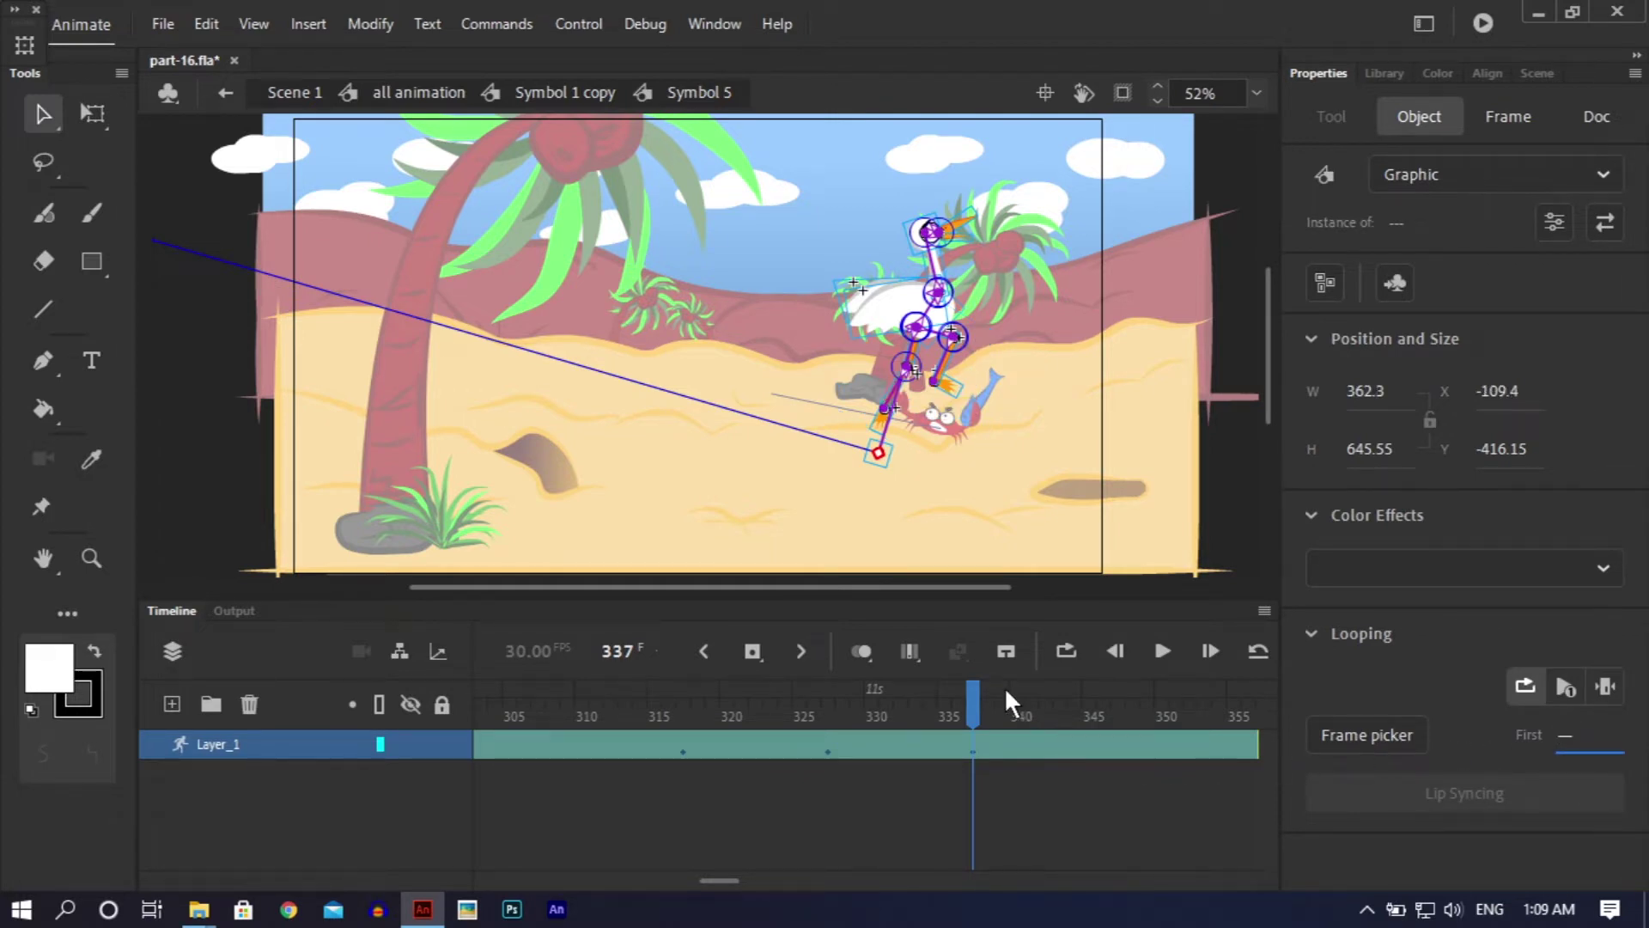
Step: Return to the parent symbol and set the heron instance's first loop frame to 317 at keyframe 317
{"action": "left_click_drag", "start_coordinate": [973, 704], "coordinate": [641, 706]}
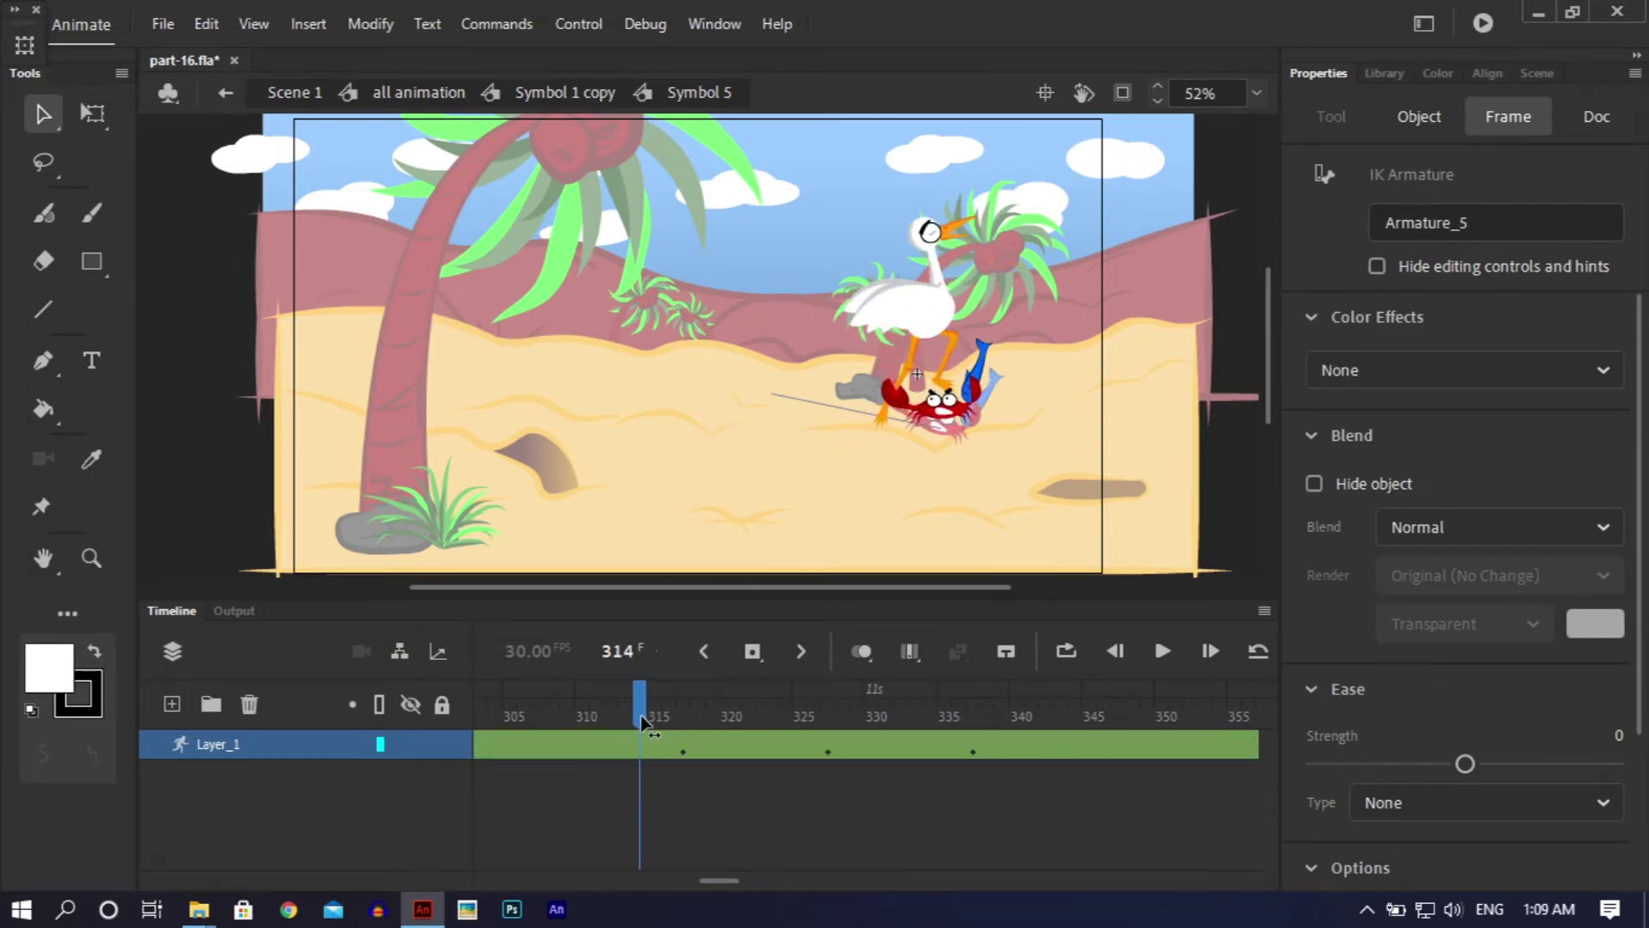
{"action": "left_click", "coordinate": [373, 678]}
{"action": "double_click", "coordinate": [214, 509]}
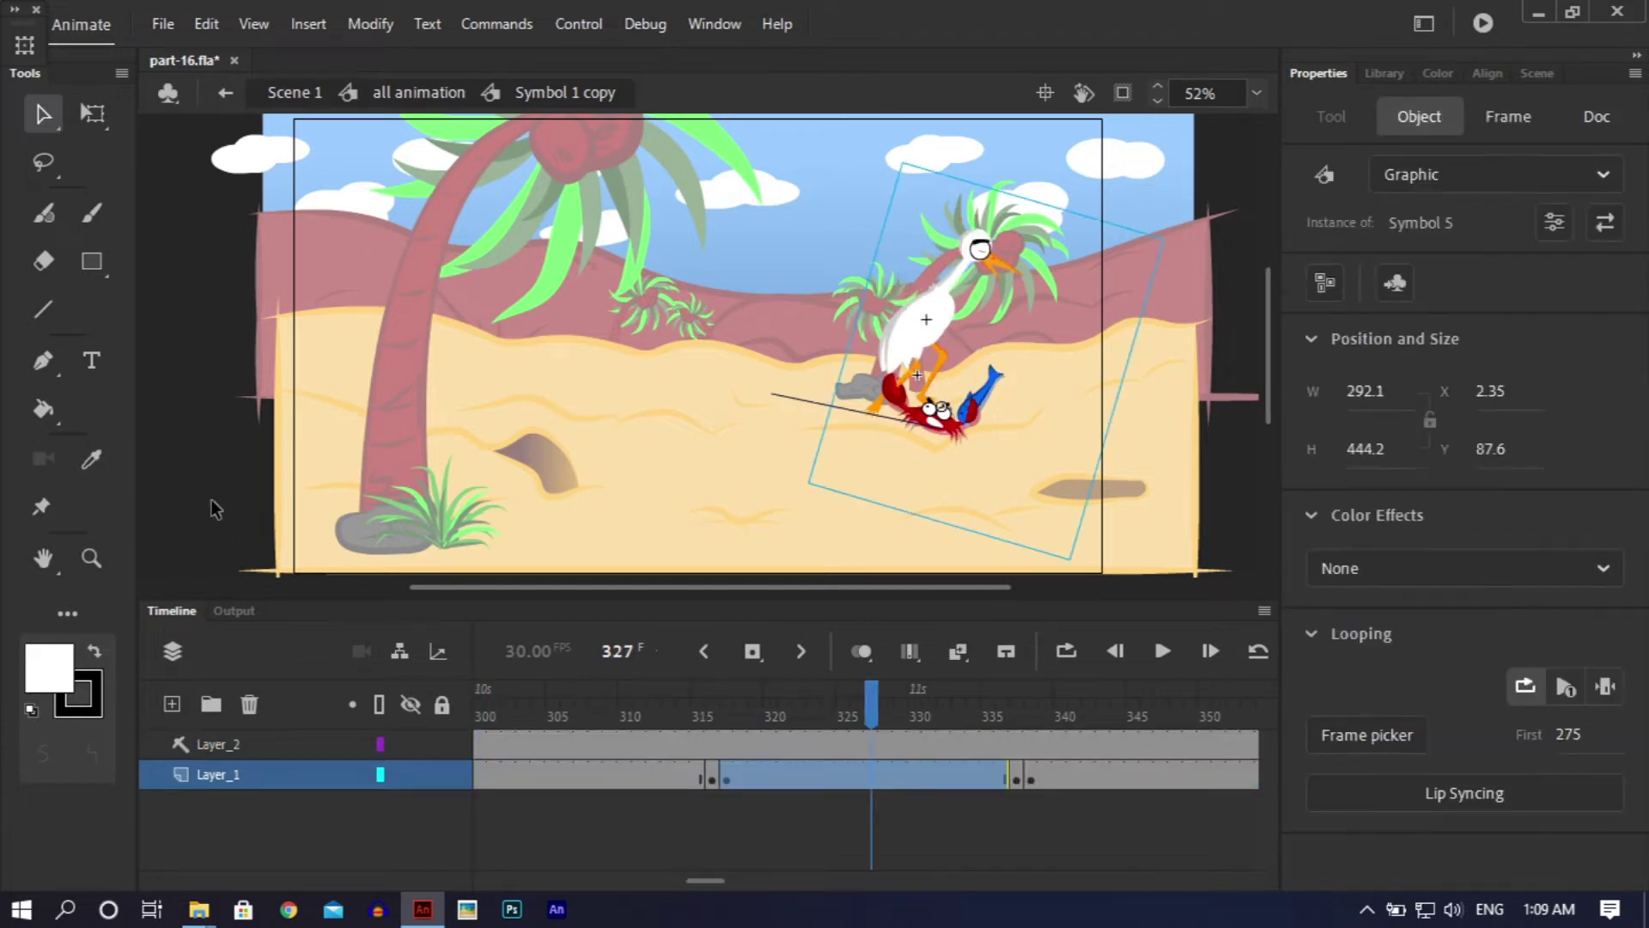
{"action": "left_click", "coordinate": [716, 802]}
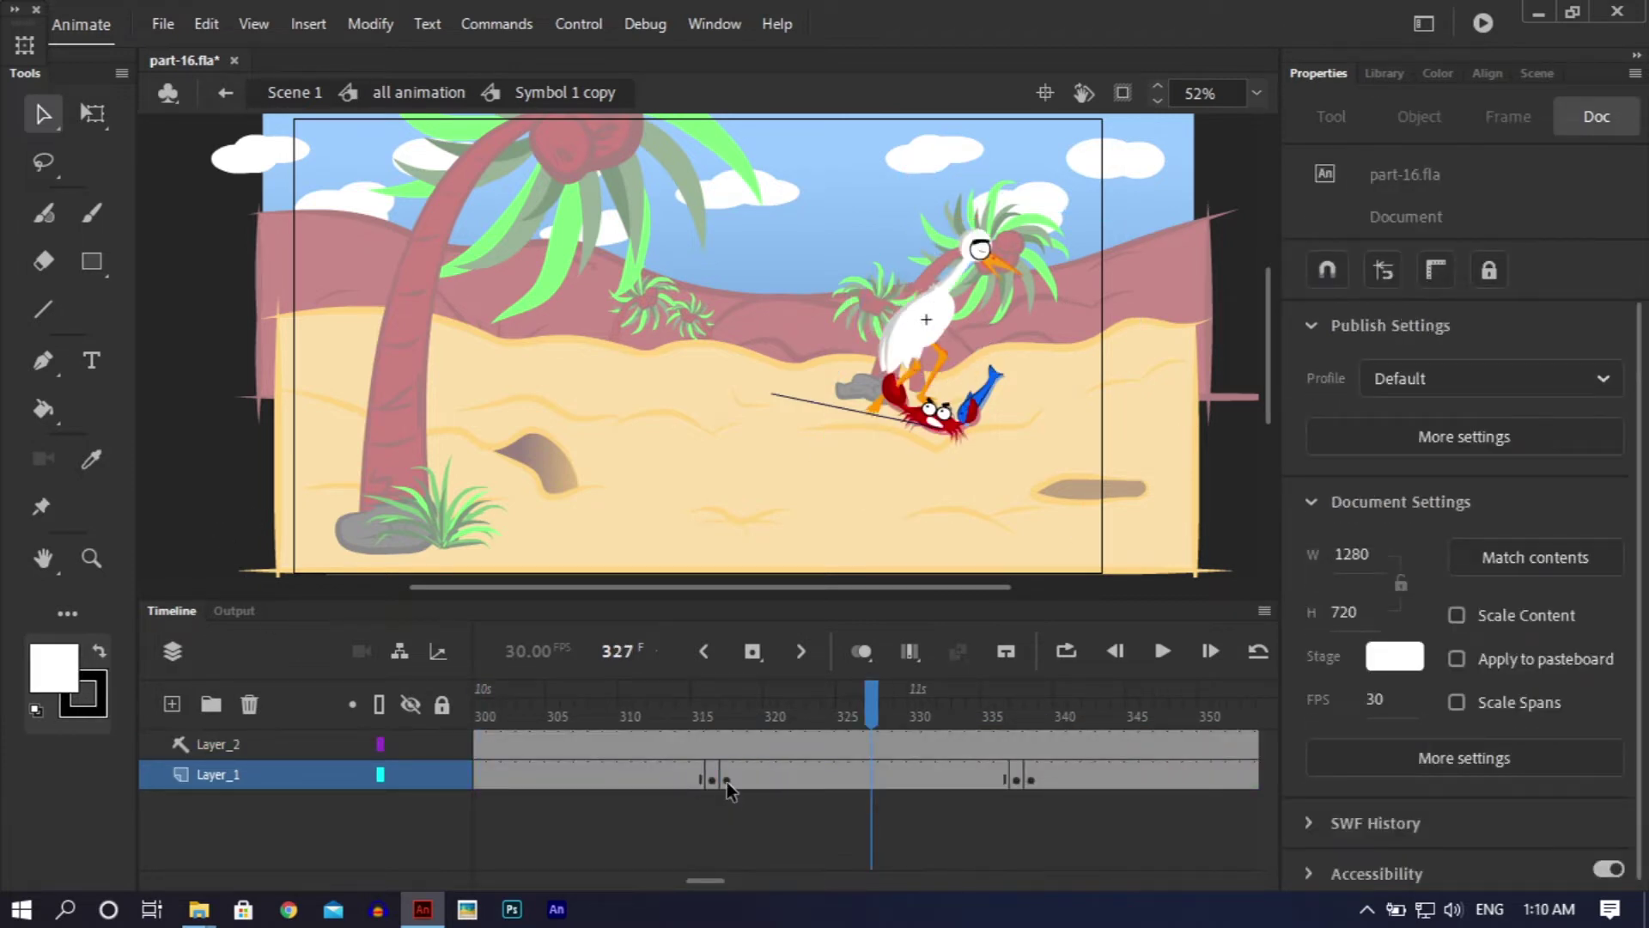
{"action": "left_click", "coordinate": [727, 782]}
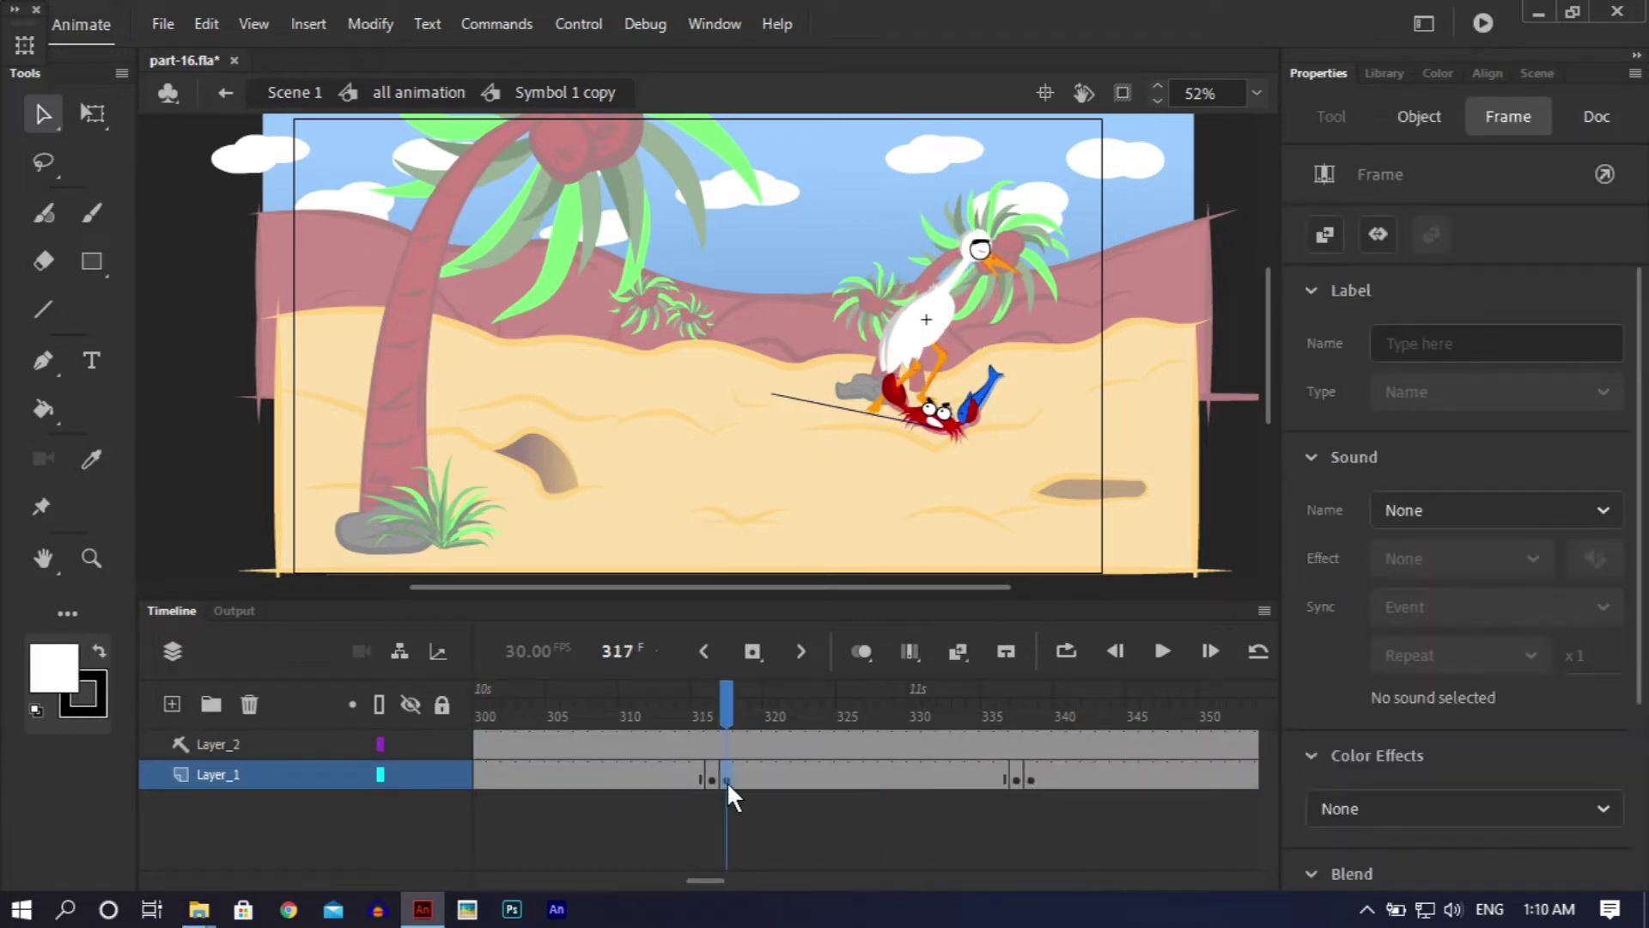
{"action": "left_click", "coordinate": [937, 319]}
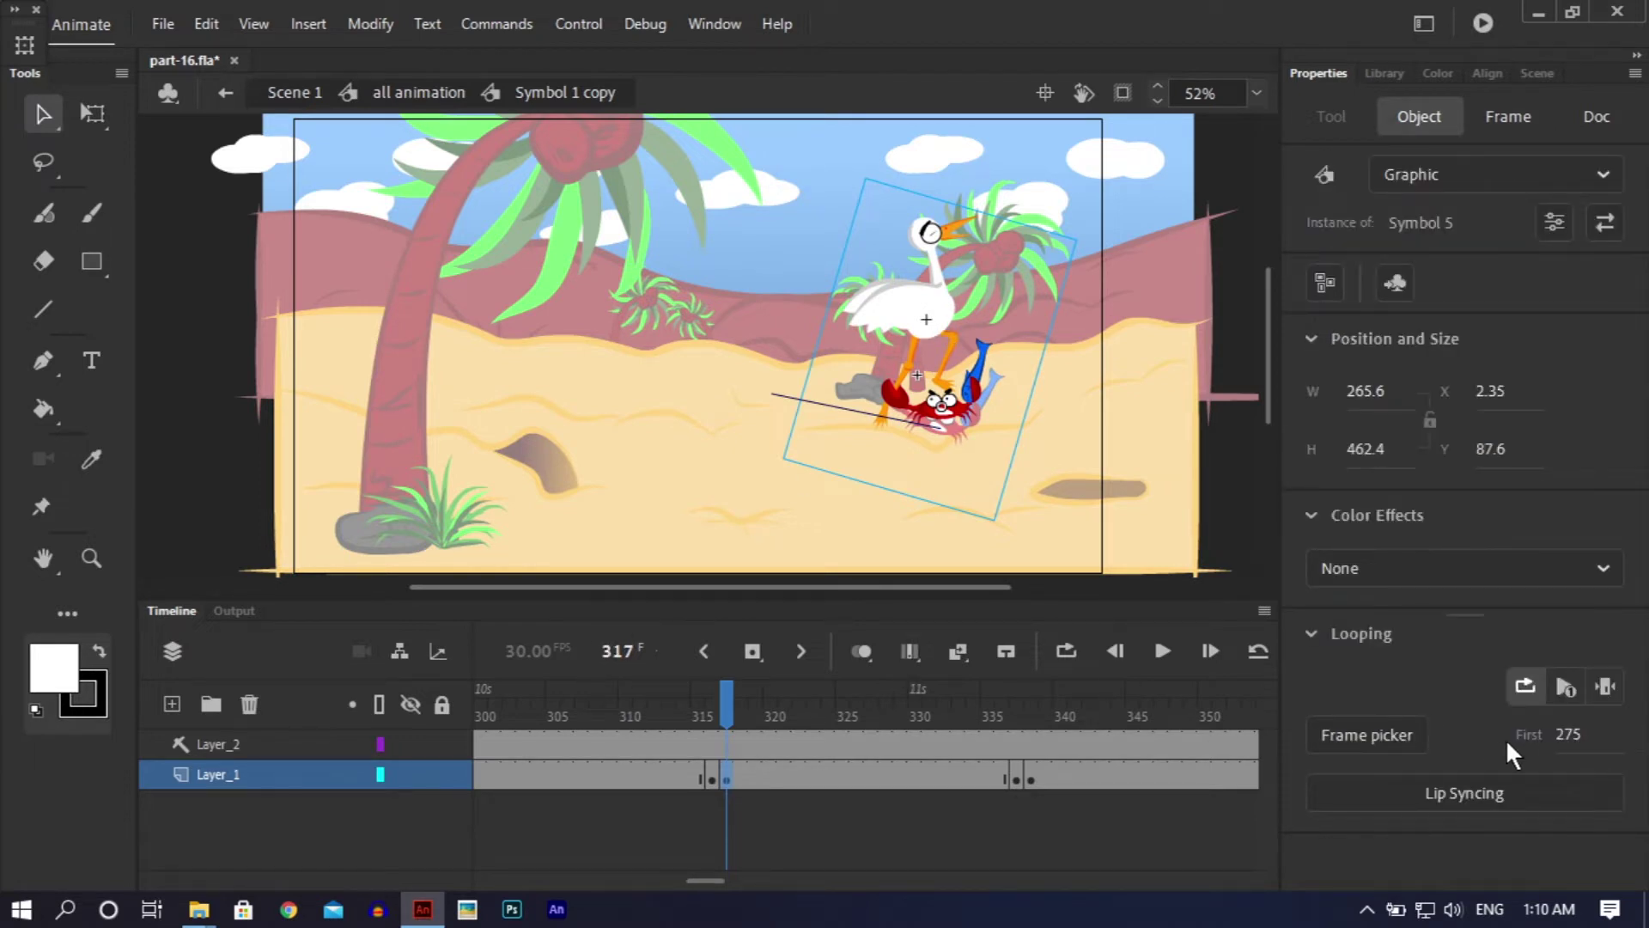
{"action": "type", "text": "317"}
Step: Select the heron instance at keyframe 337 and set its first loop frame to 337
{"action": "left_click", "coordinate": [1021, 775]}
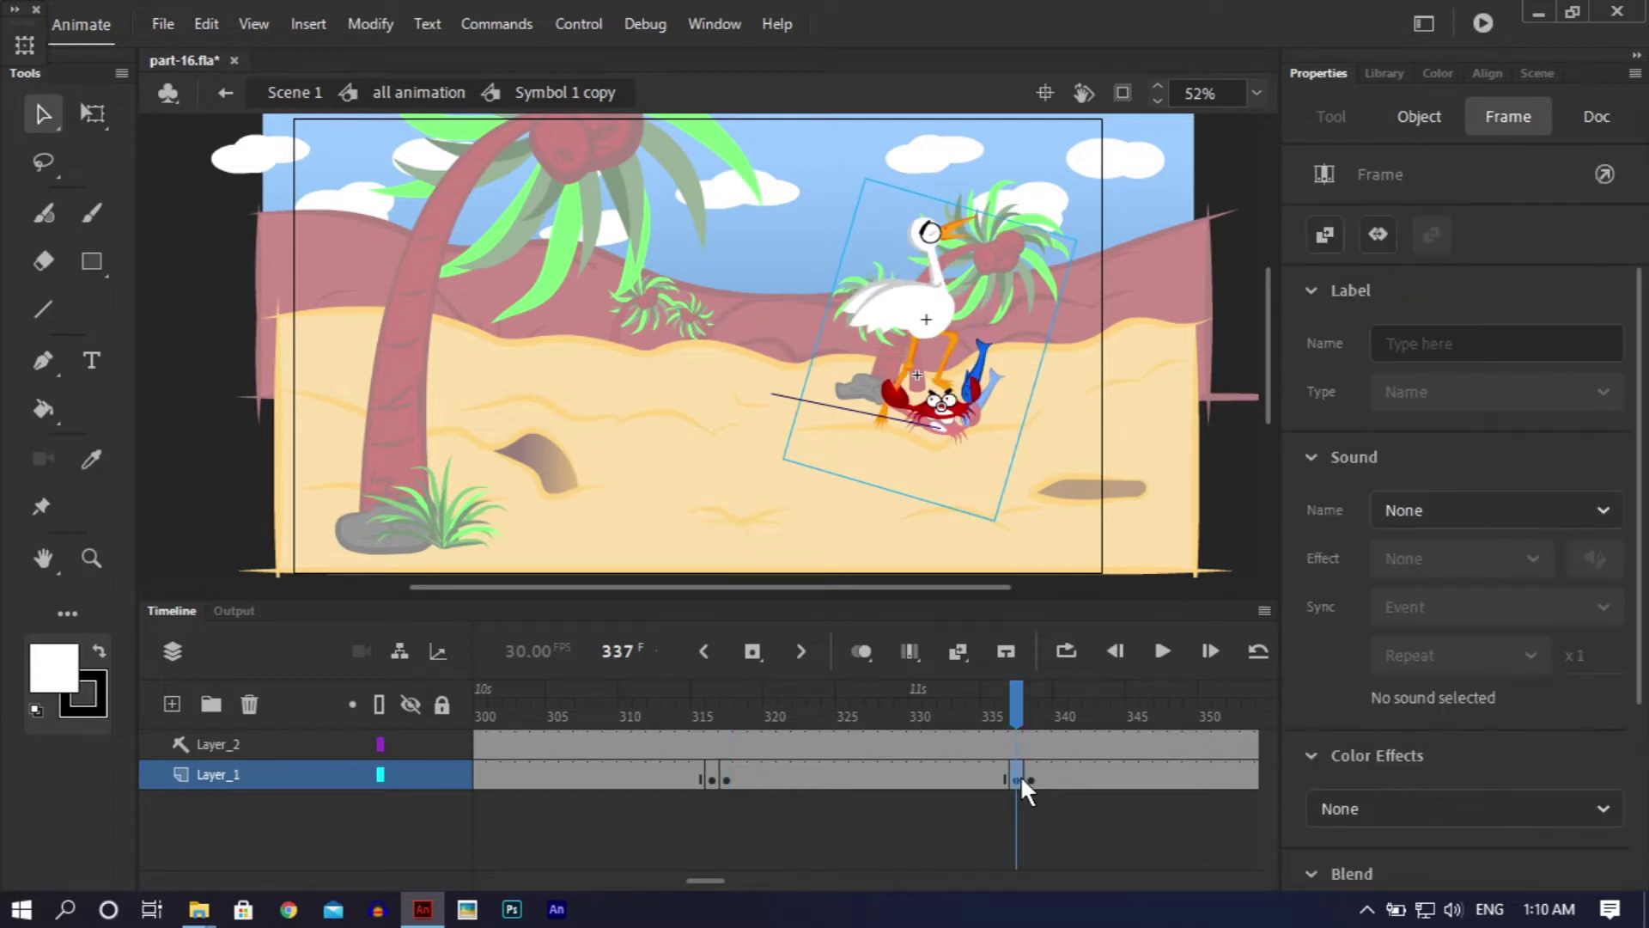
{"action": "left_click", "coordinate": [948, 411]}
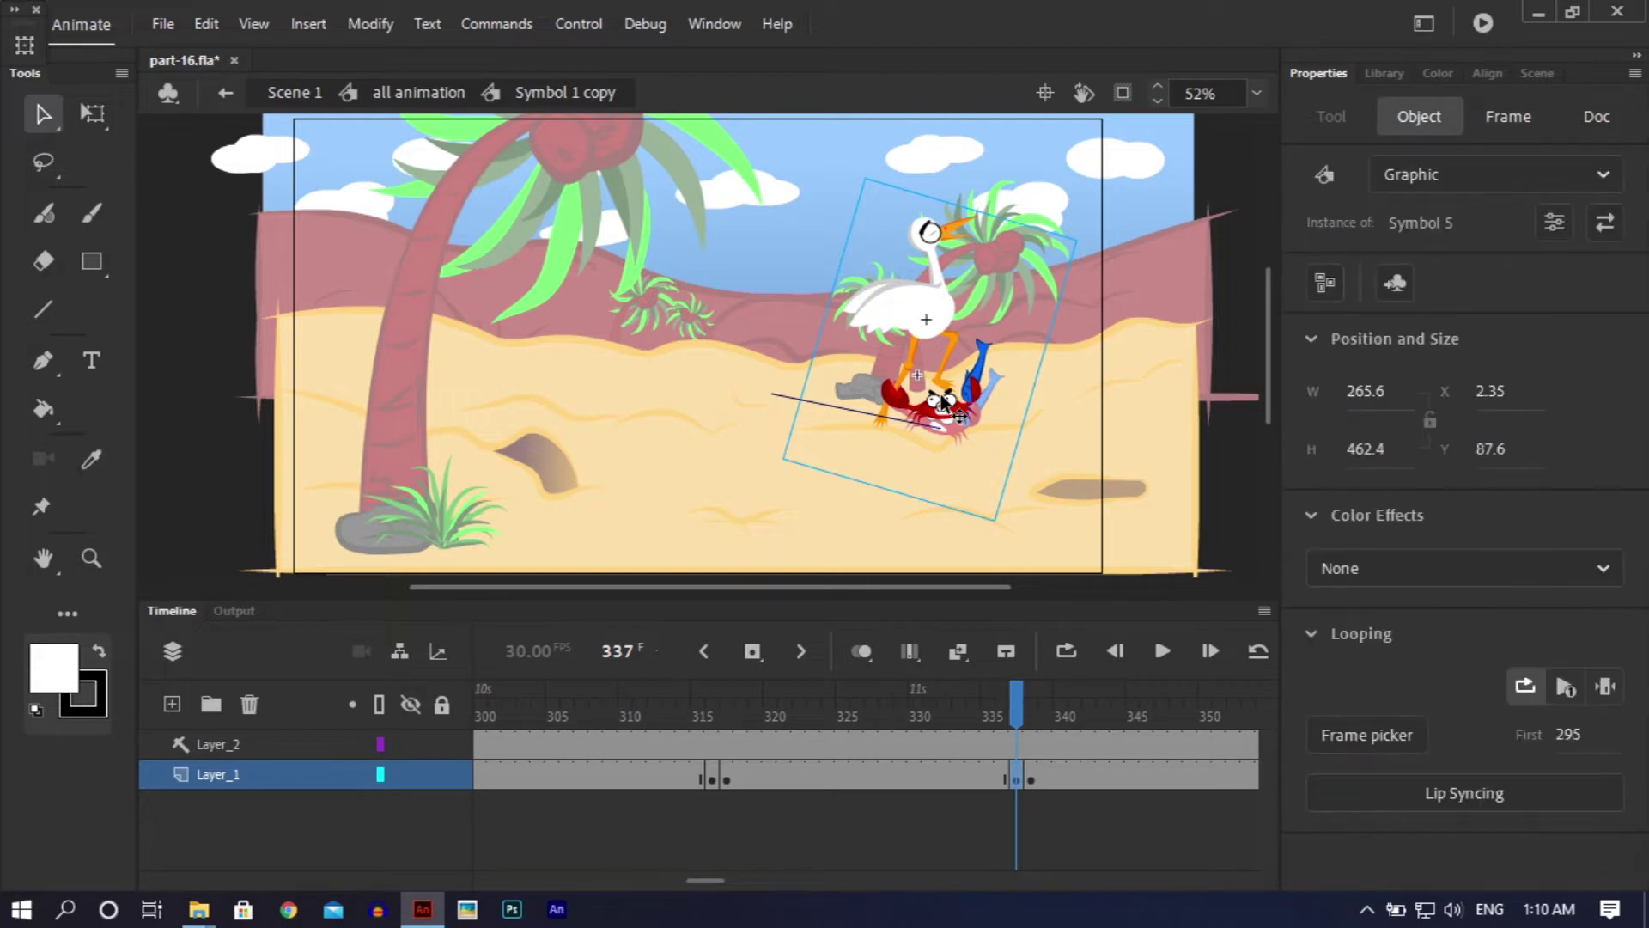
{"action": "left_click", "coordinate": [1569, 733]}
{"action": "type", "text": "337"}
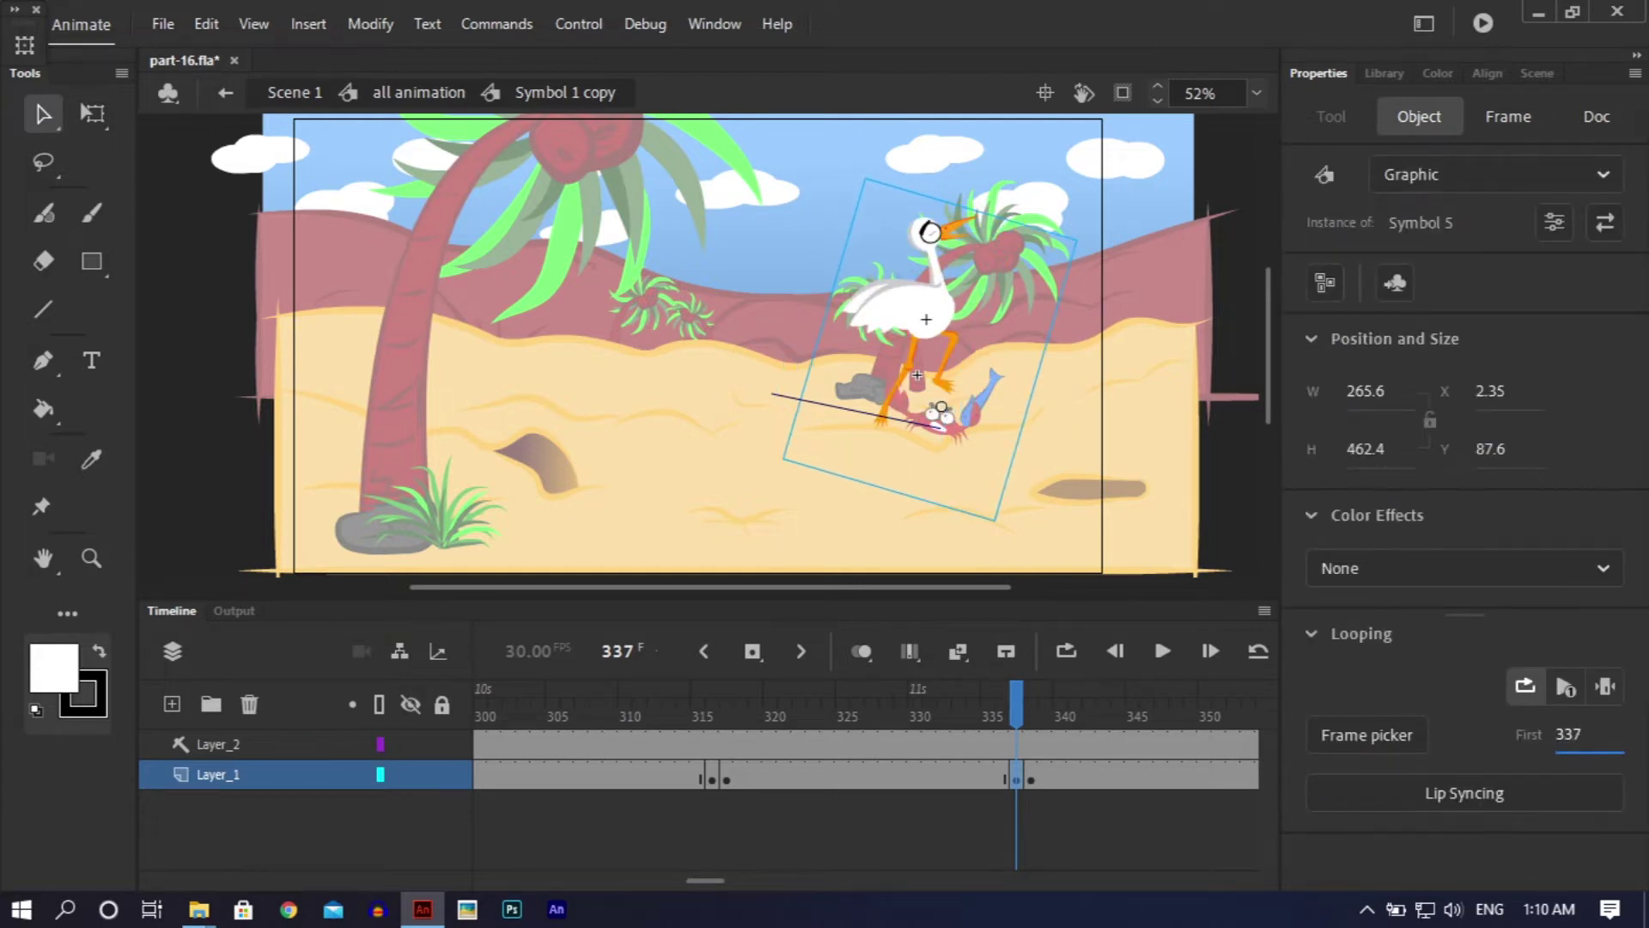
{"action": "mouse_move", "coordinate": [1012, 707]}
{"action": "left_mouse_down"}
{"action": "mouse_move", "coordinate": [761, 717]}
{"action": "mouse_move", "coordinate": [1016, 704]}
{"action": "left_mouse_up"}
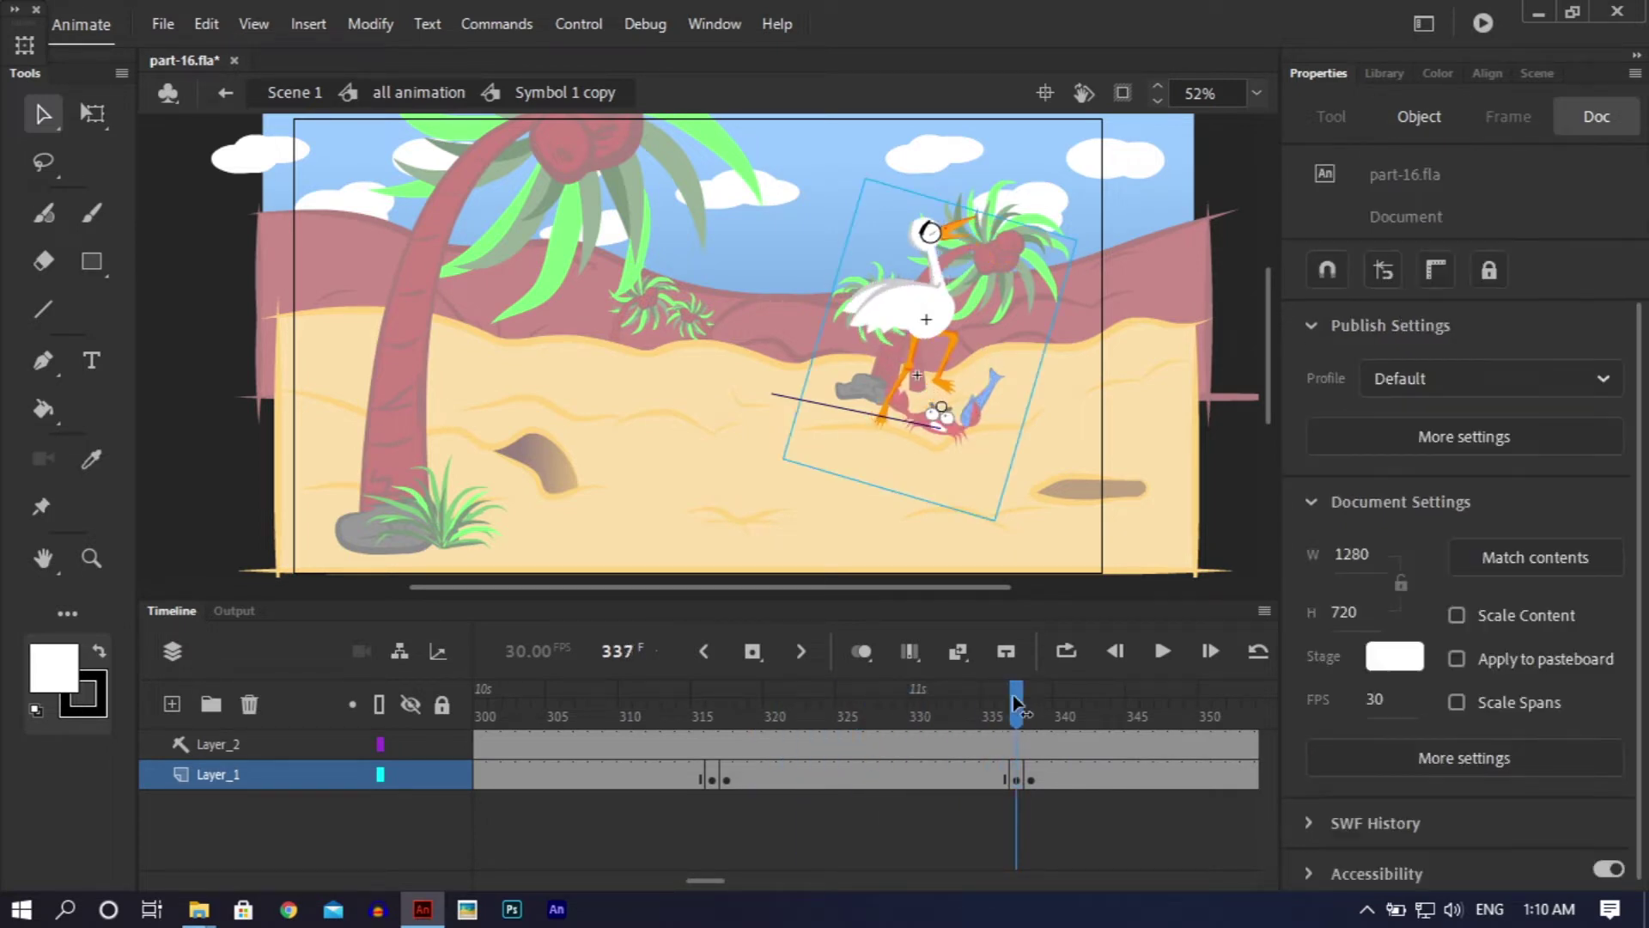
Step: Clear the heron layer's keyframes from frame 338 through 400 and return to the all animation symbol
{"action": "left_click_drag", "start_coordinate": [1030, 775], "coordinate": [770, 771]}
{"action": "right_click", "coordinate": [696, 777]}
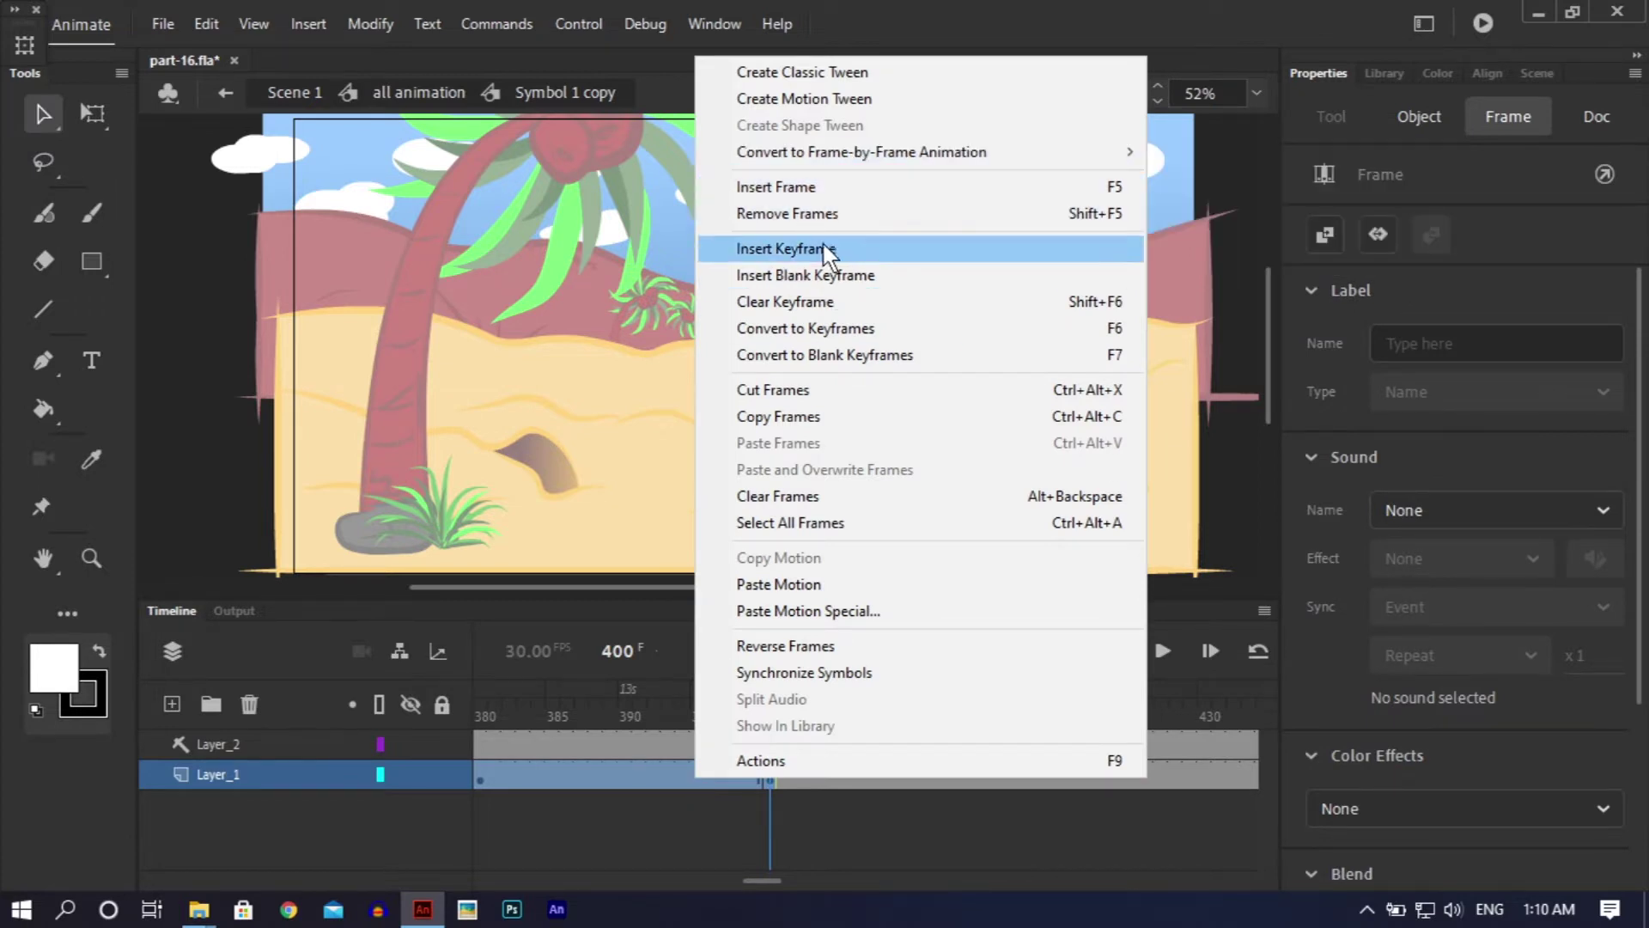
{"action": "left_click", "coordinate": [810, 301]}
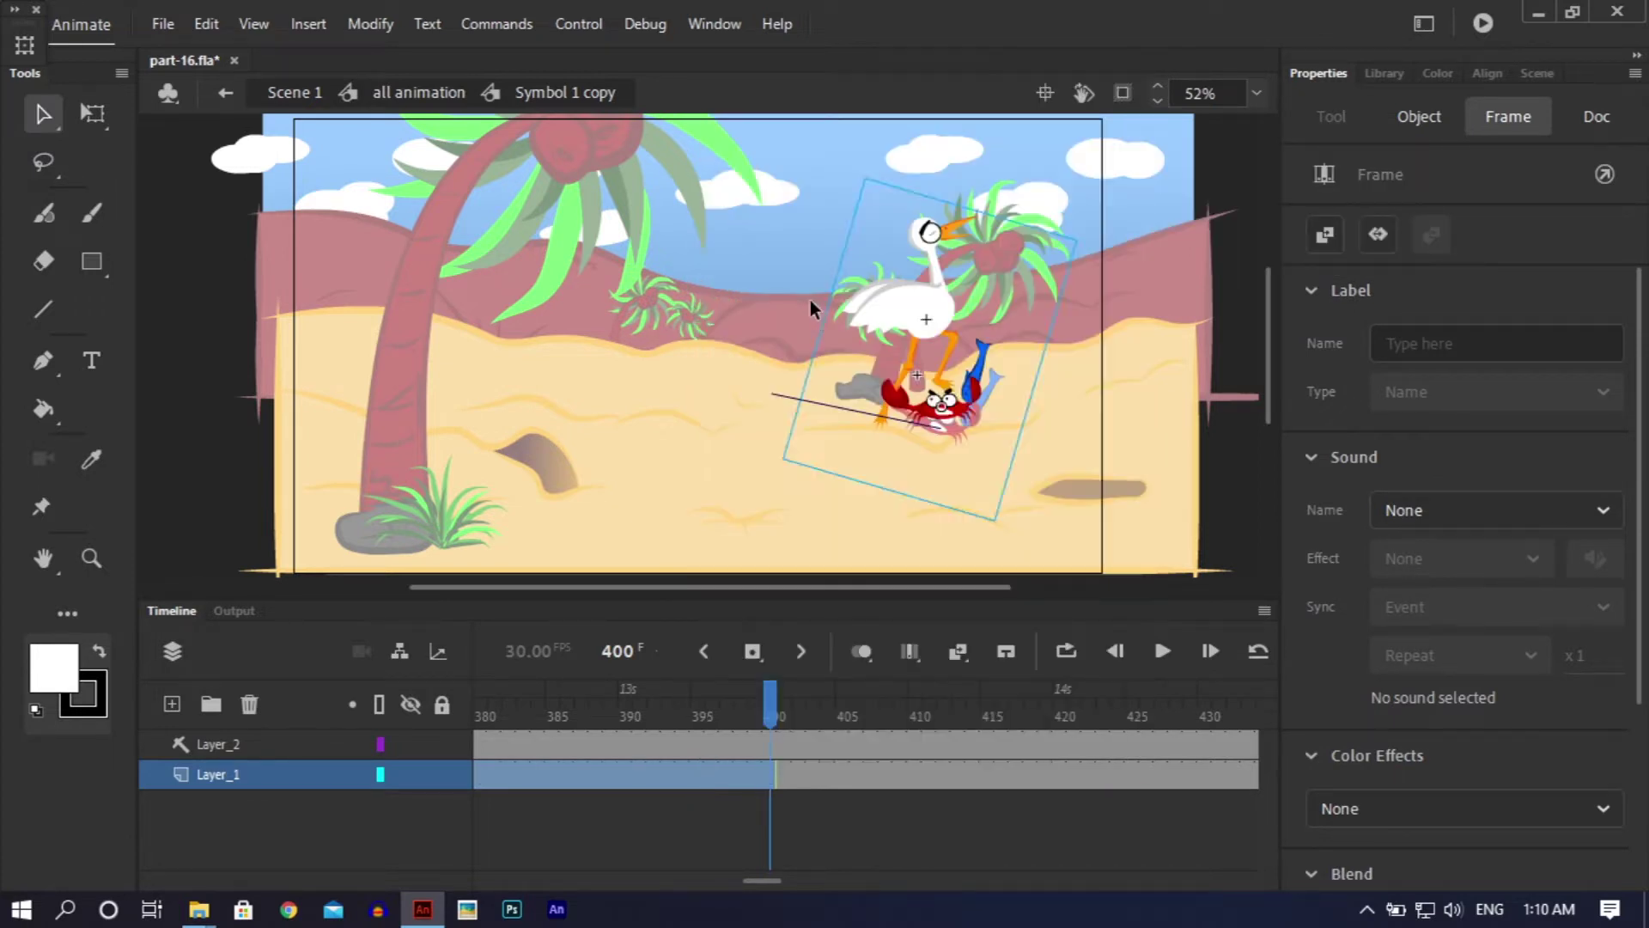
{"action": "double_click", "coordinate": [213, 447]}
Step: Go to frame 326, reopen the heron's nested armature symbol and copy its pose at frame 327
{"action": "left_click_drag", "start_coordinate": [878, 704], "coordinate": [871, 753]}
{"action": "left_click", "coordinate": [857, 554]}
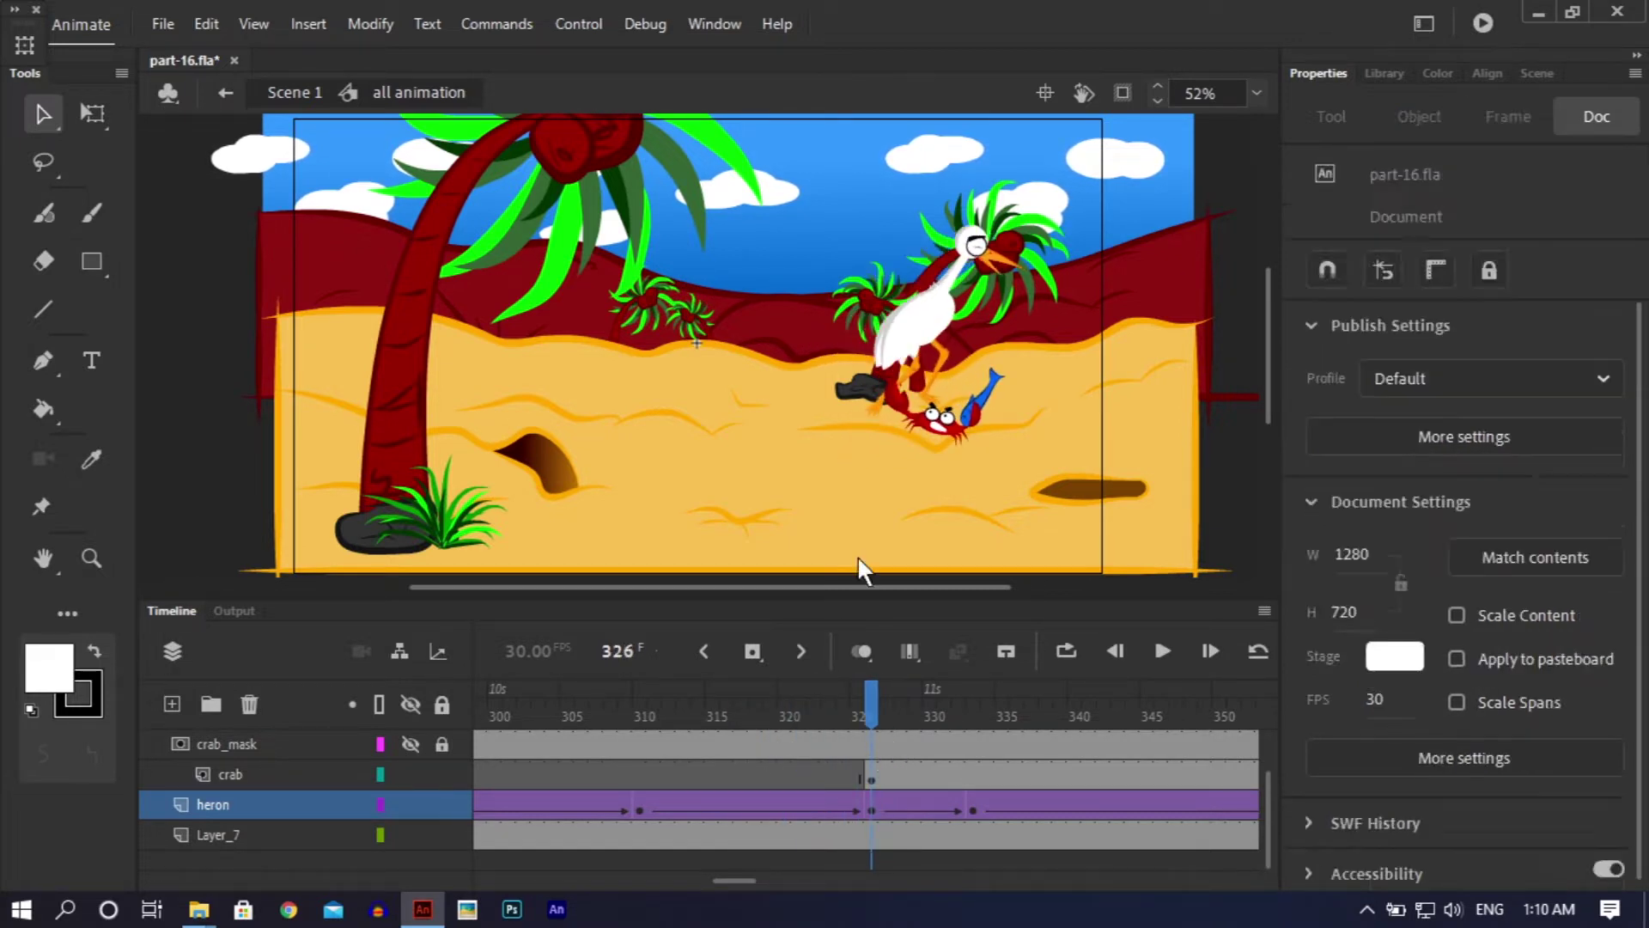
{"action": "double_click", "coordinate": [899, 320]}
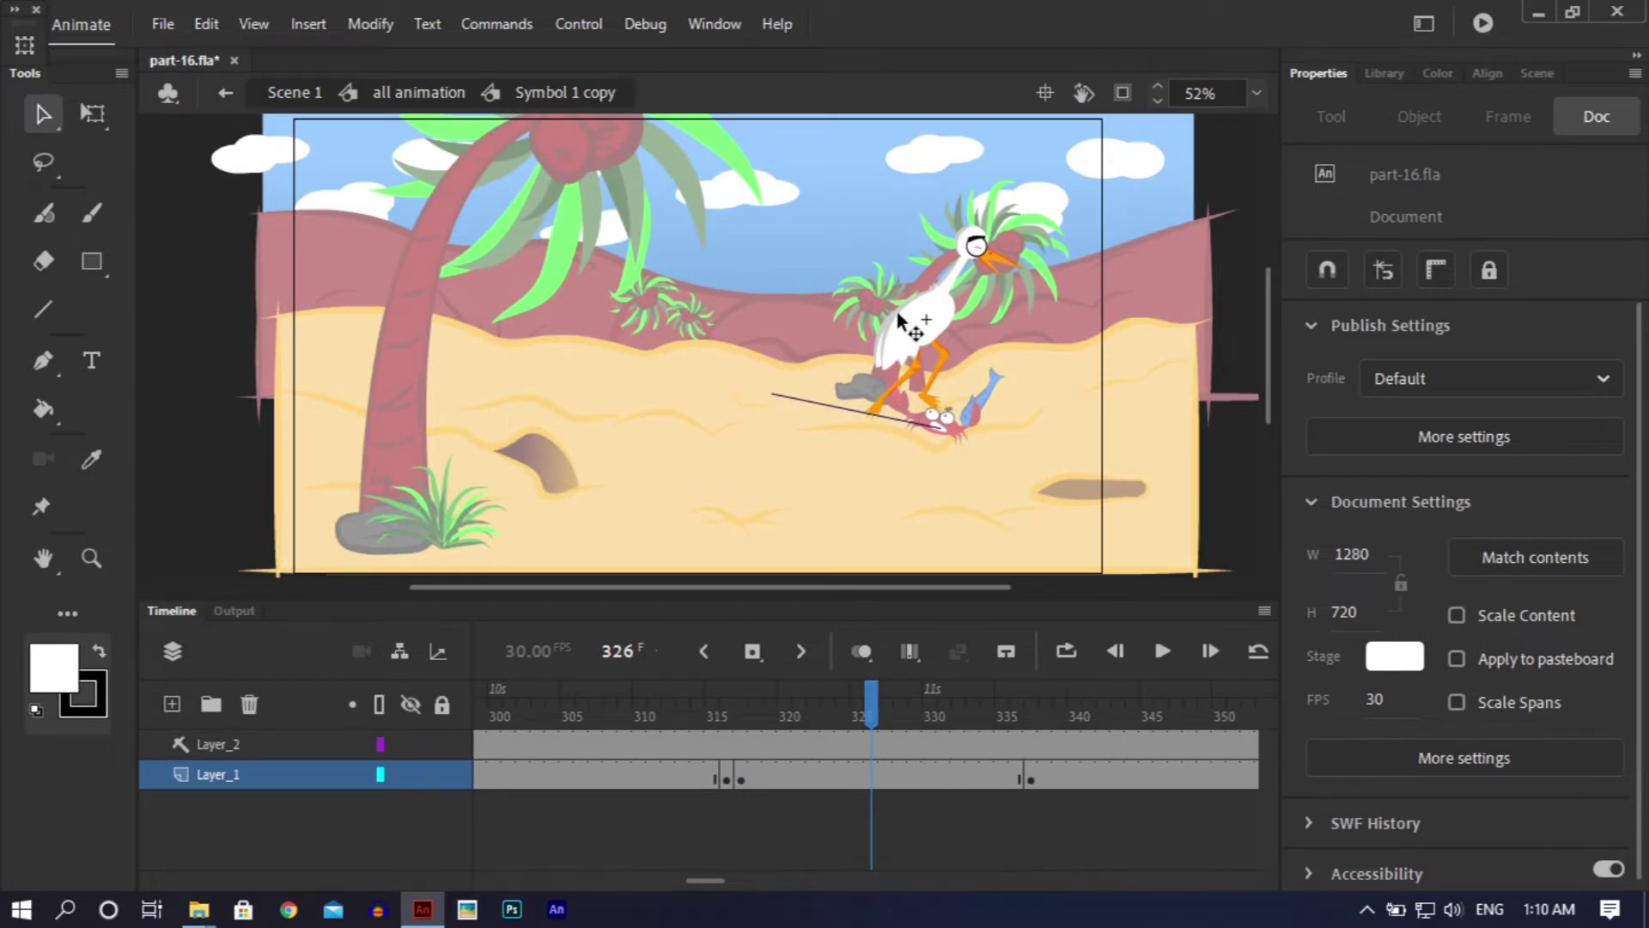
{"action": "double_click", "coordinate": [897, 312]}
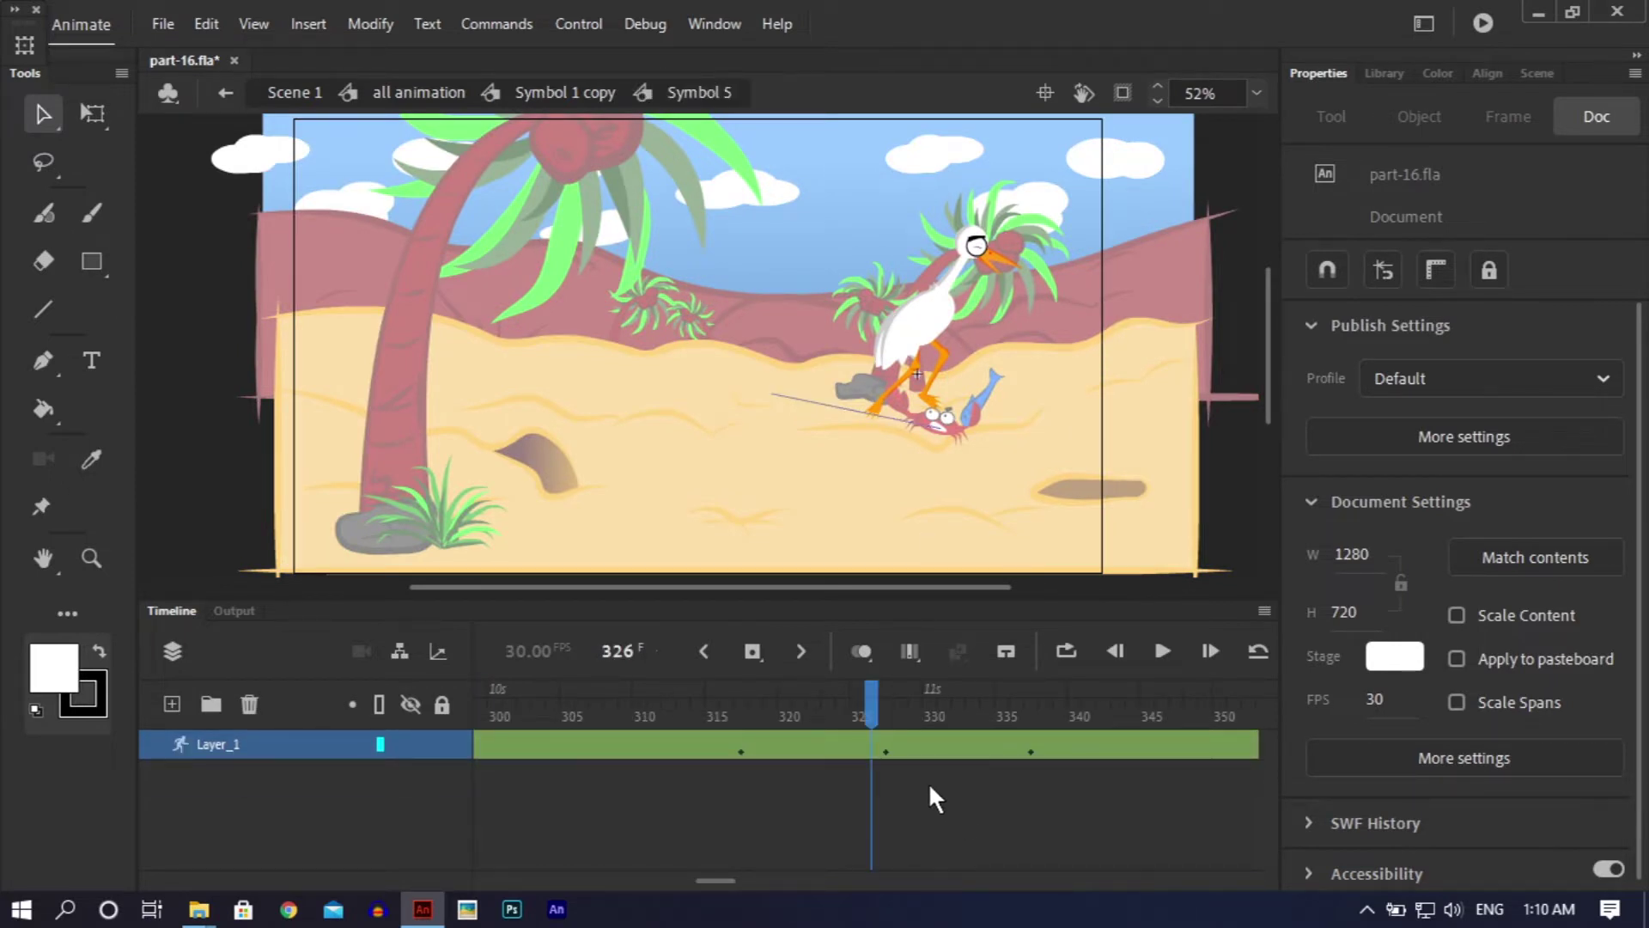
{"action": "left_click", "coordinate": [878, 750]}
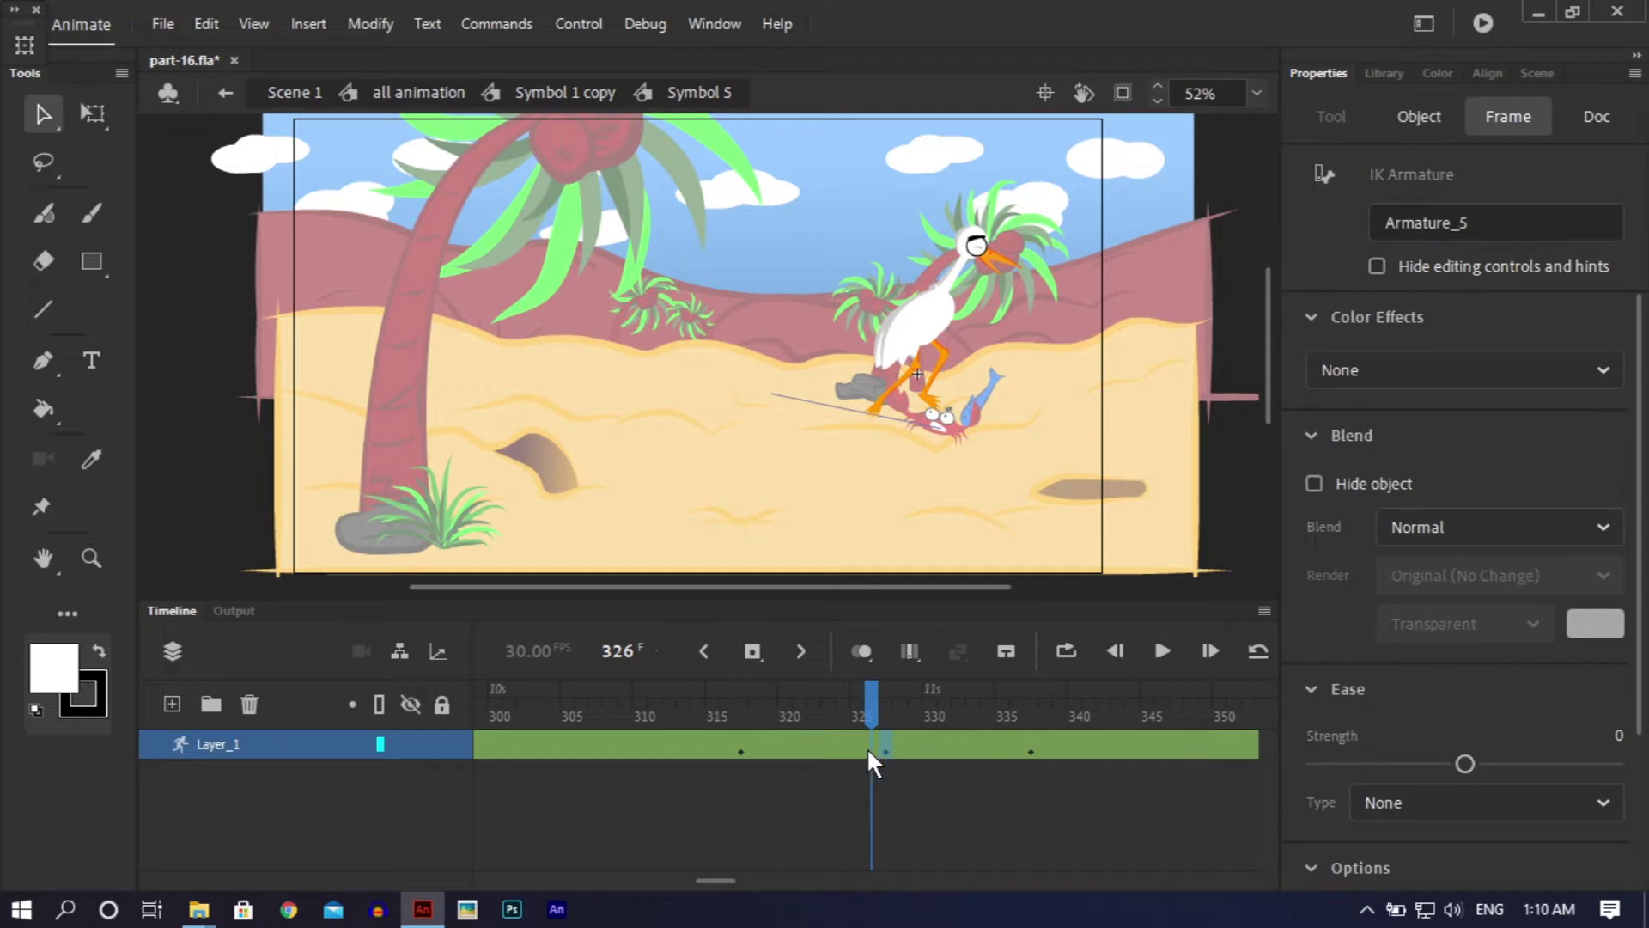
{"action": "left_click", "coordinate": [883, 745]}
{"action": "right_click", "coordinate": [883, 744]}
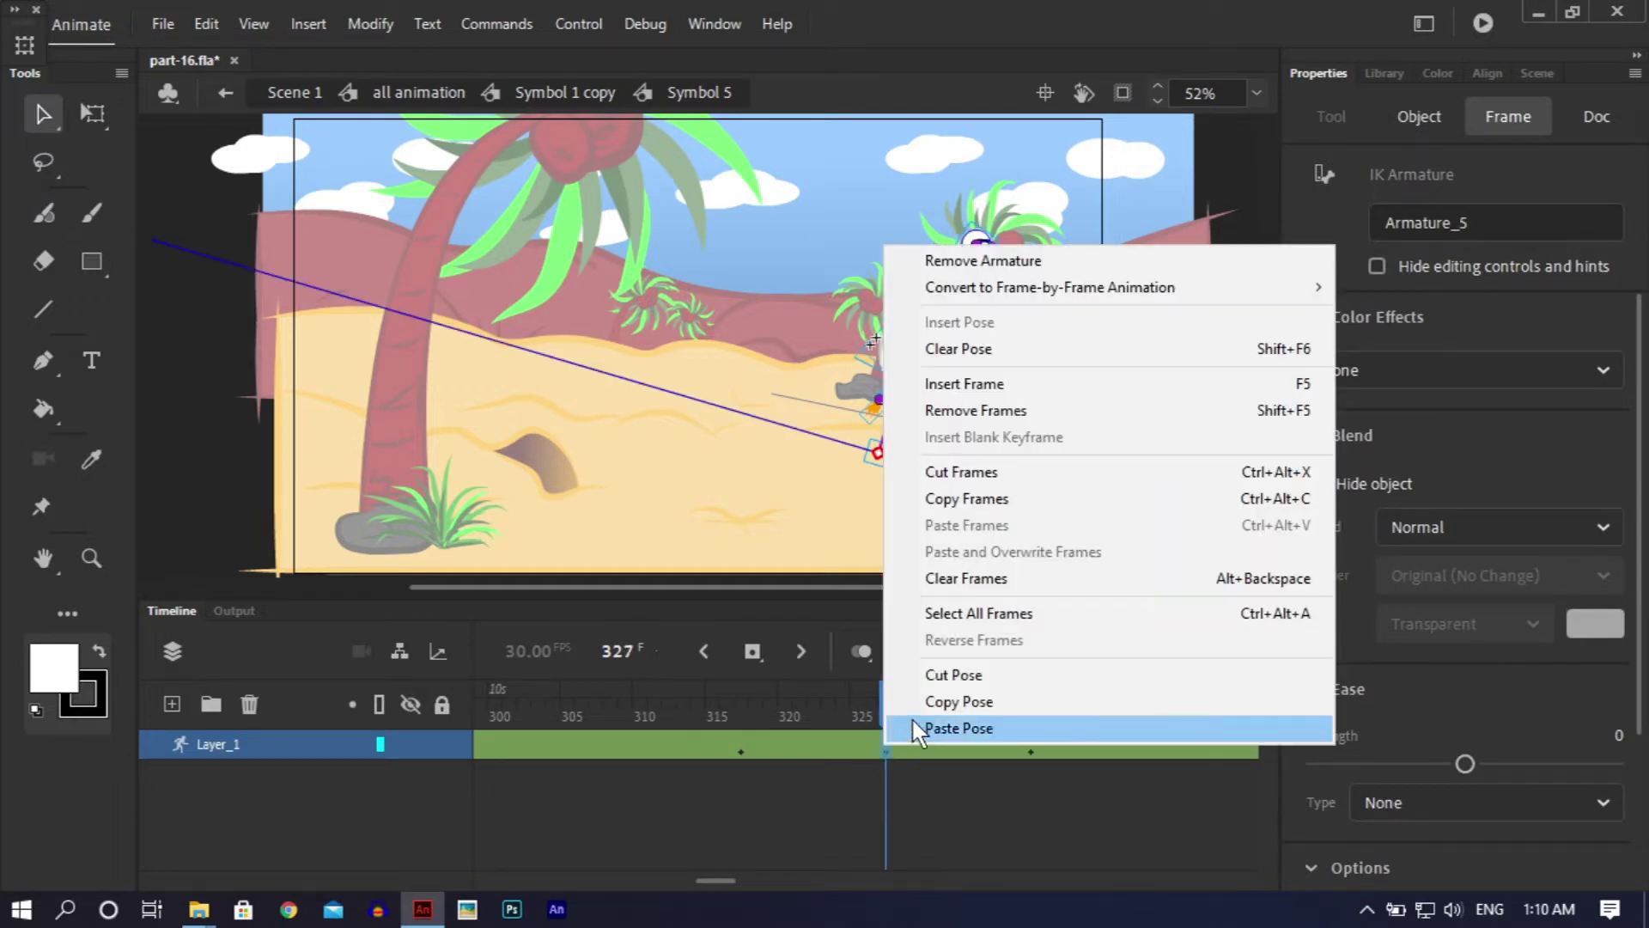
{"action": "left_click", "coordinate": [931, 702]}
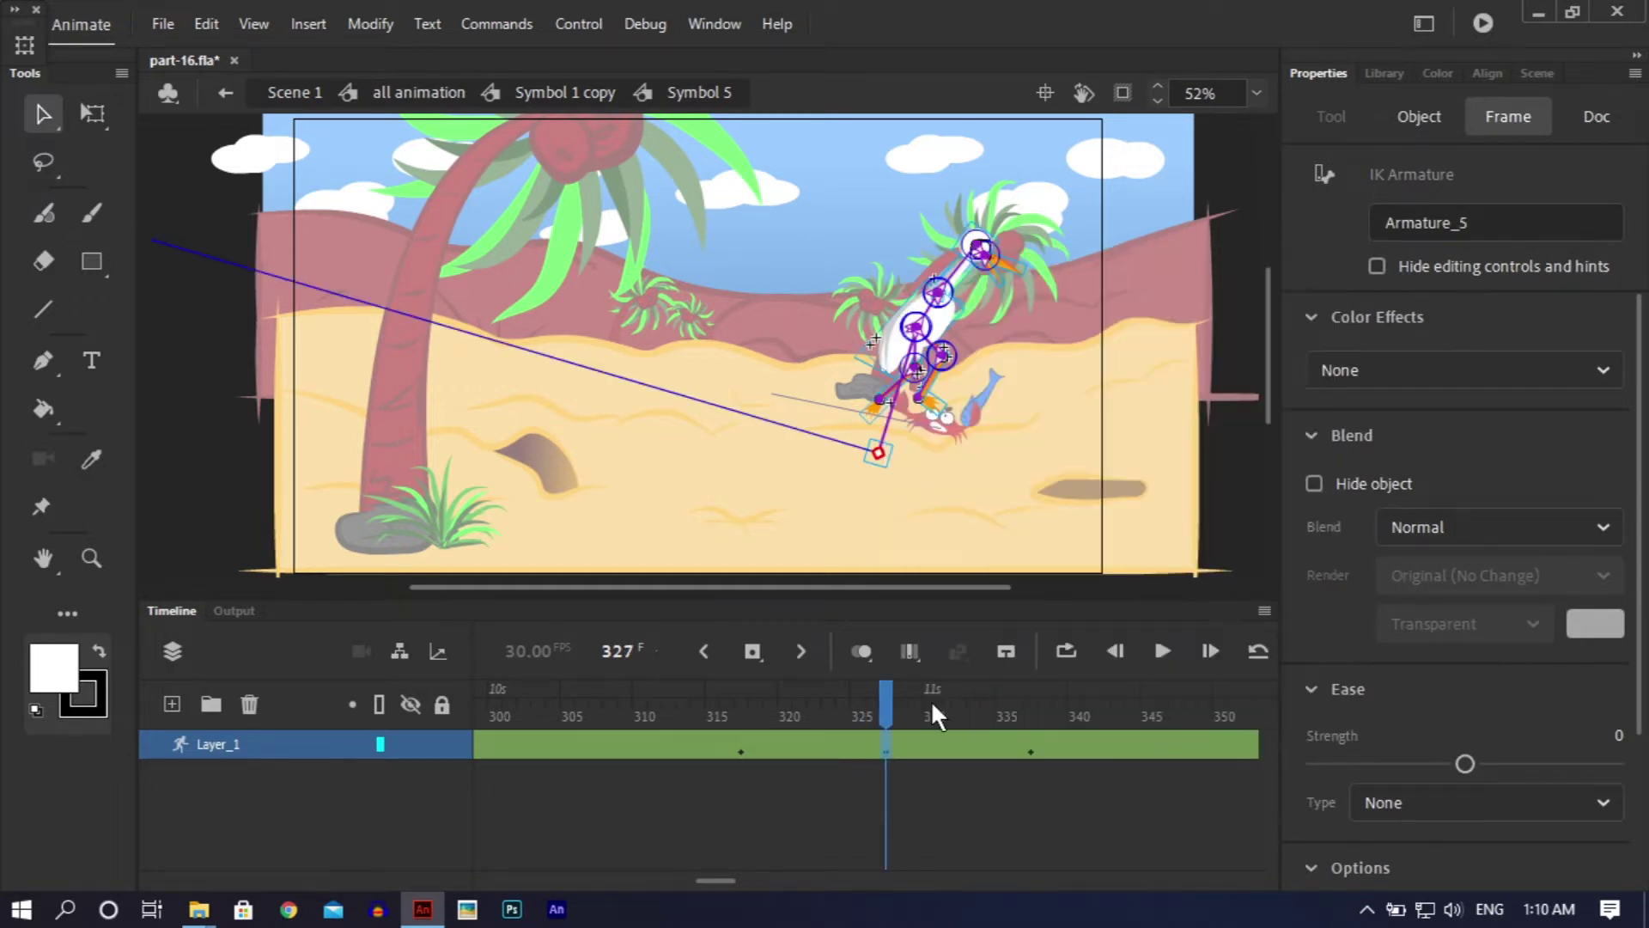
Step: Paste the copied armature pose at frame 347
{"action": "left_click", "coordinate": [1172, 745]}
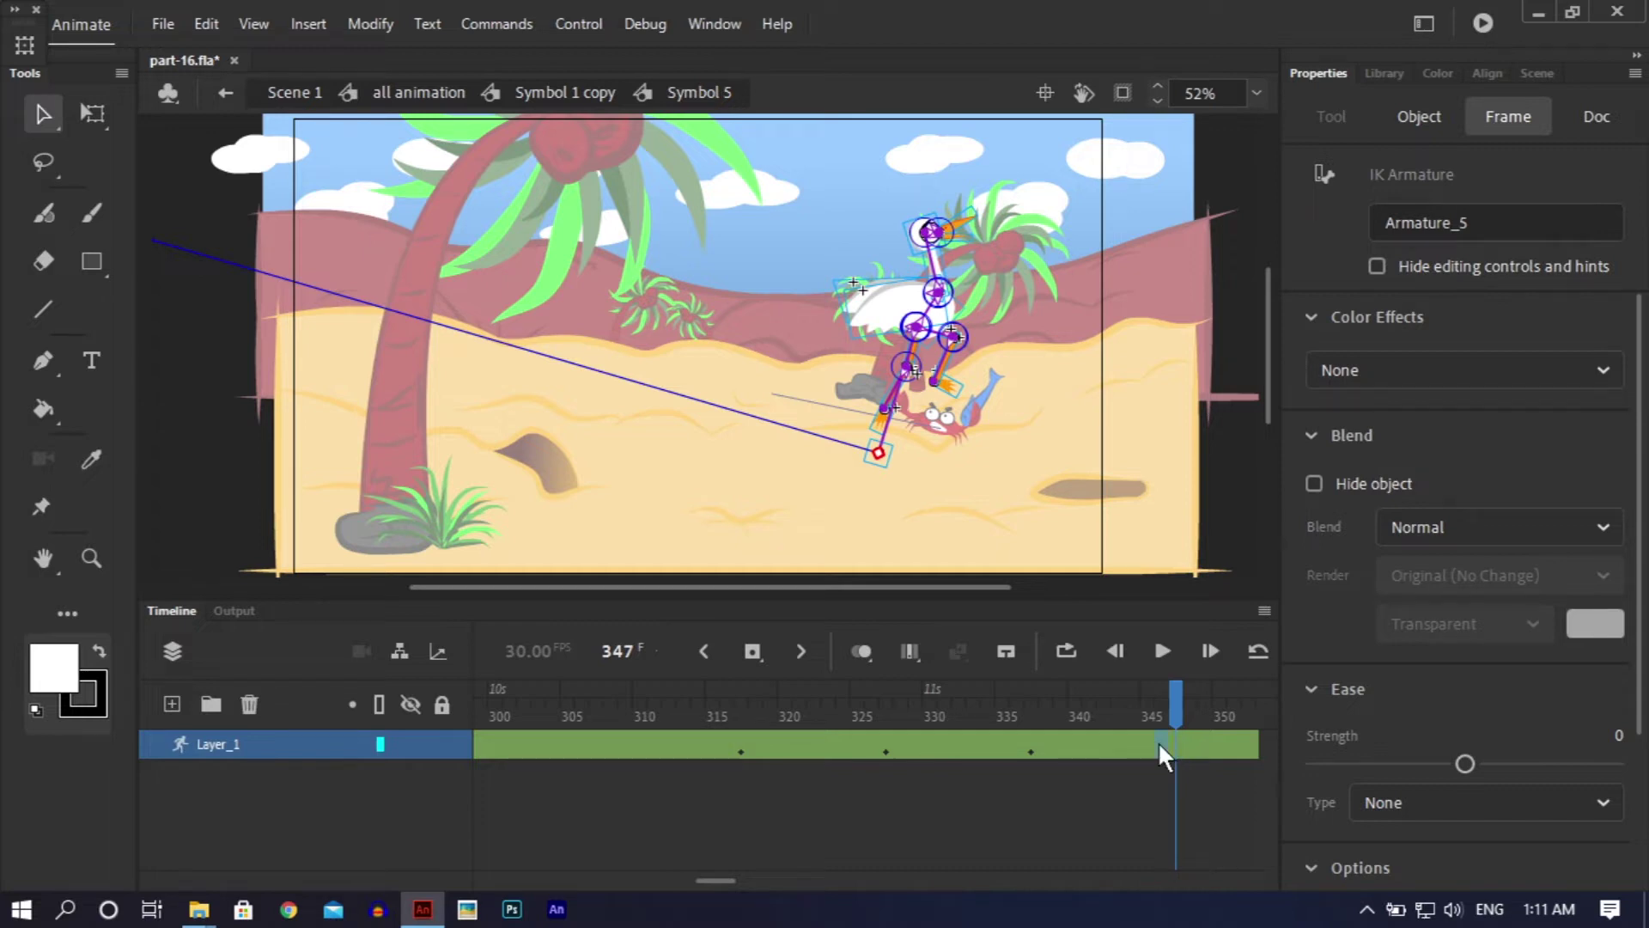
{"action": "left_click", "coordinate": [1160, 744]}
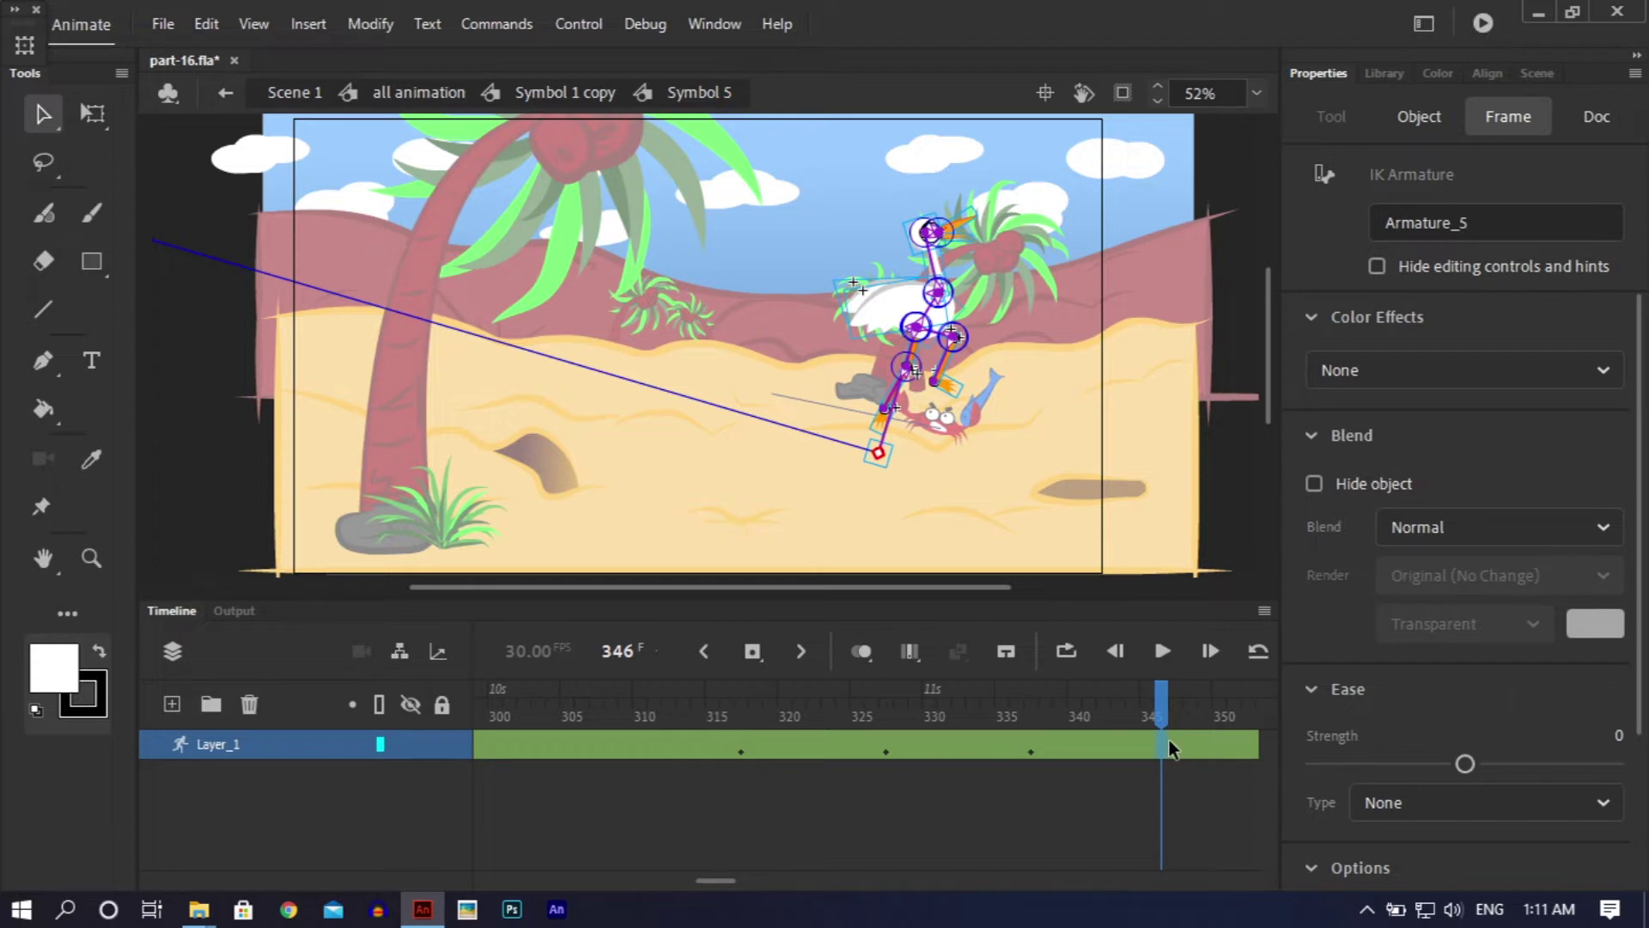
{"action": "right_click", "coordinate": [1171, 742]}
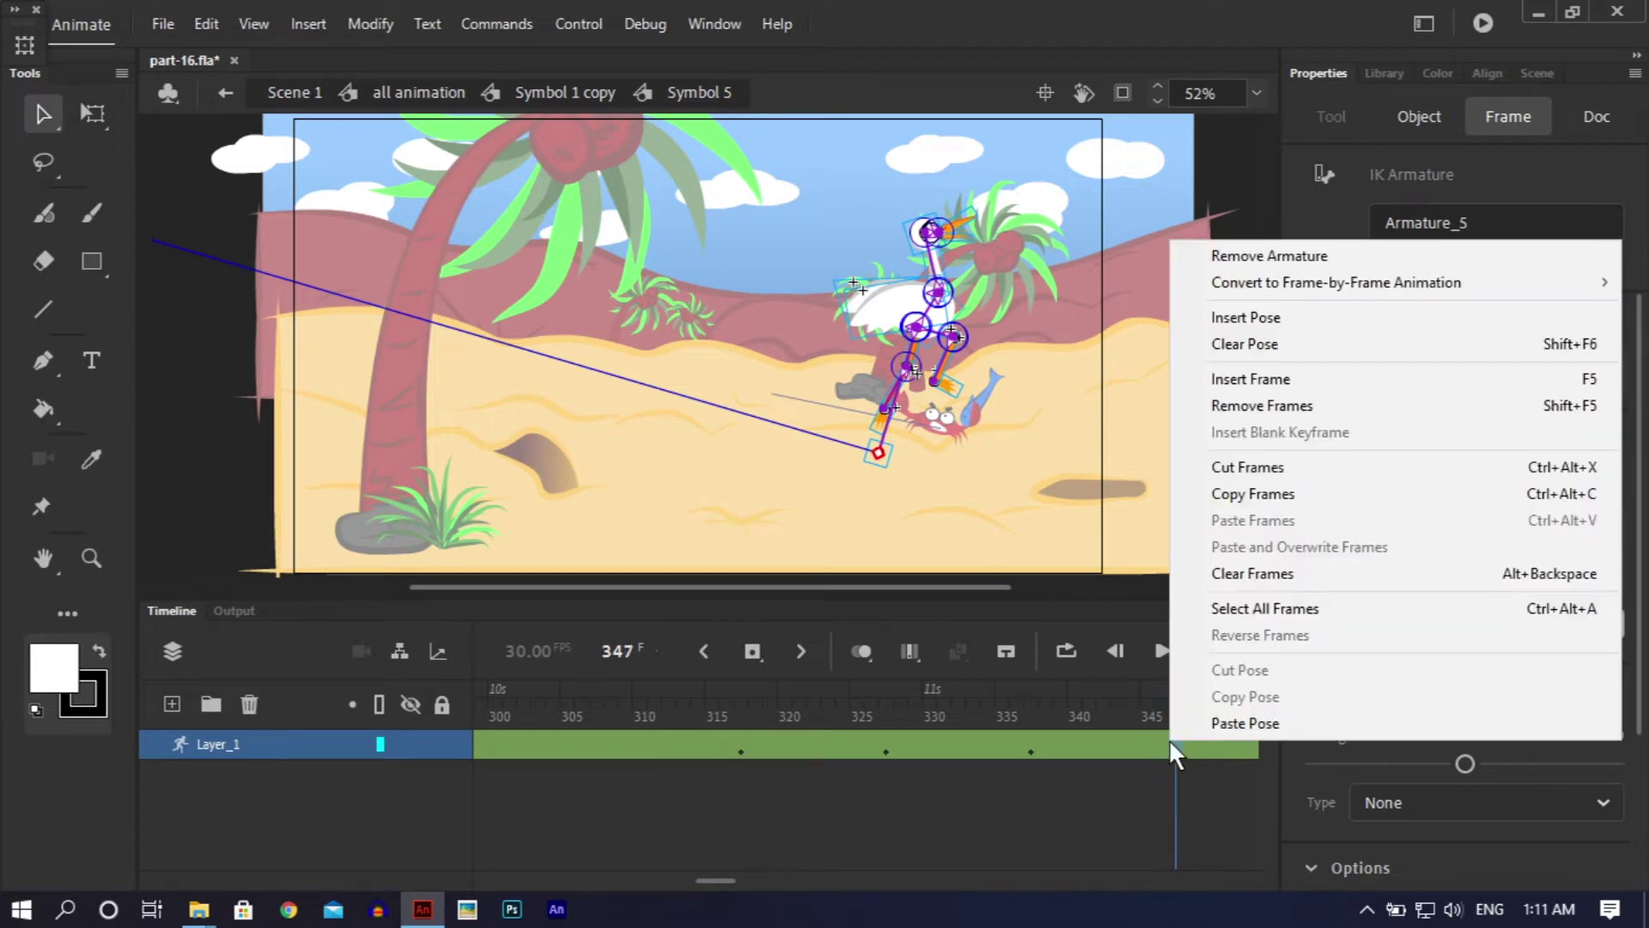
{"action": "left_click", "coordinate": [1194, 726]}
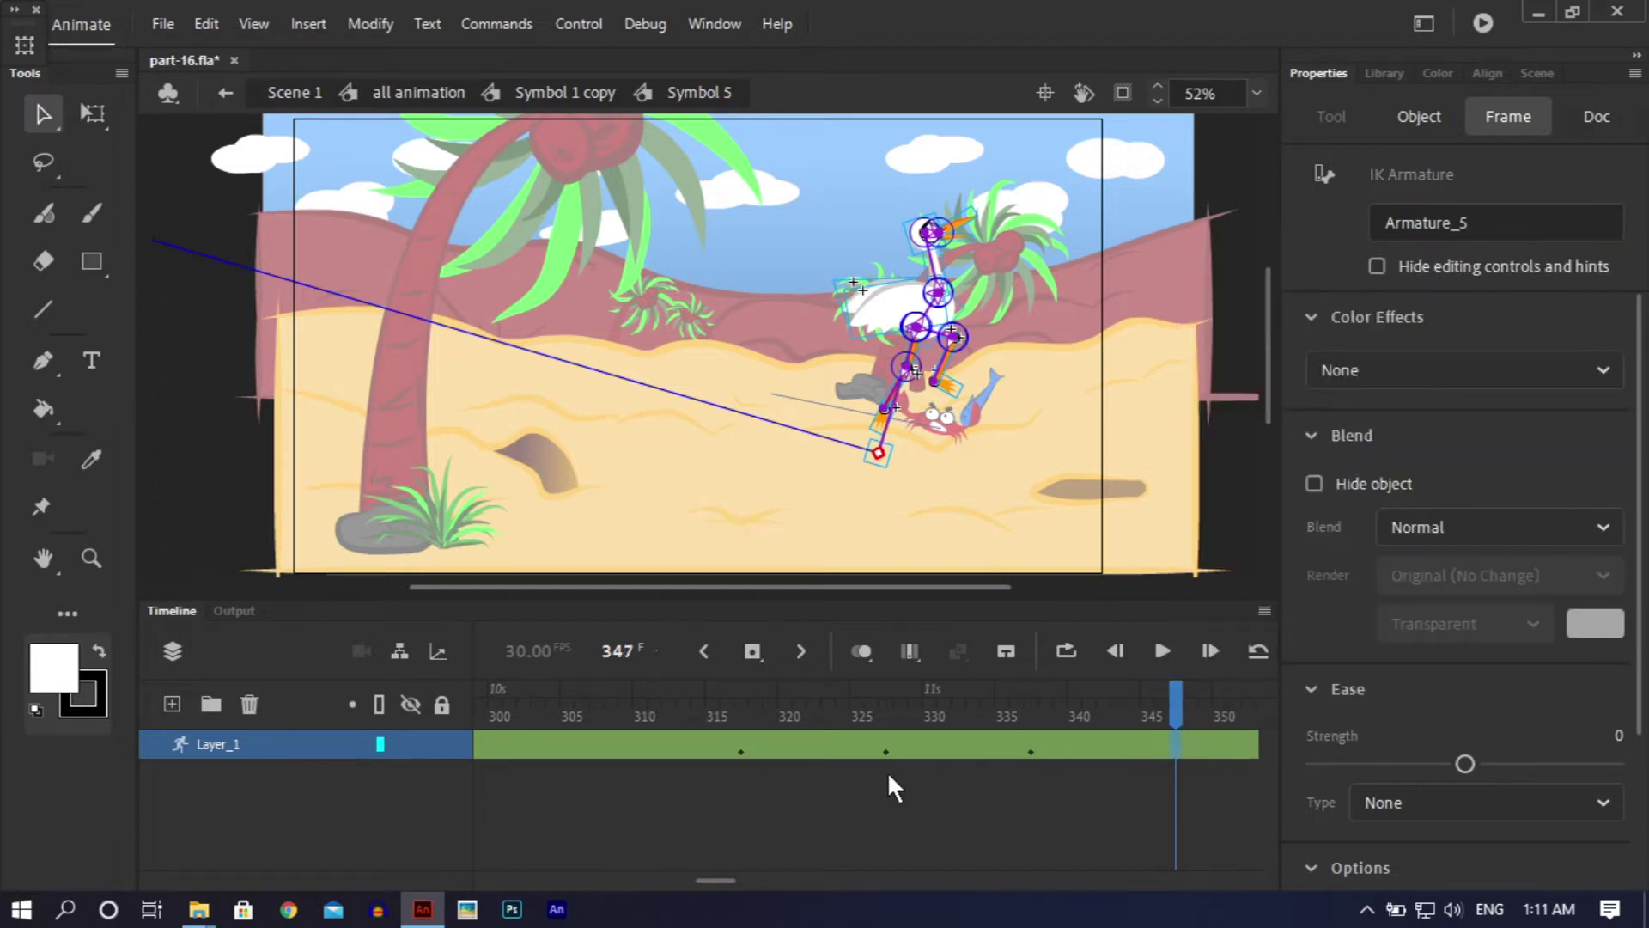
Step: Copy the armature pose at frame 337 to frame 357 and preview the motion between frames 347 and 357
{"action": "right_click", "coordinate": [1033, 742]}
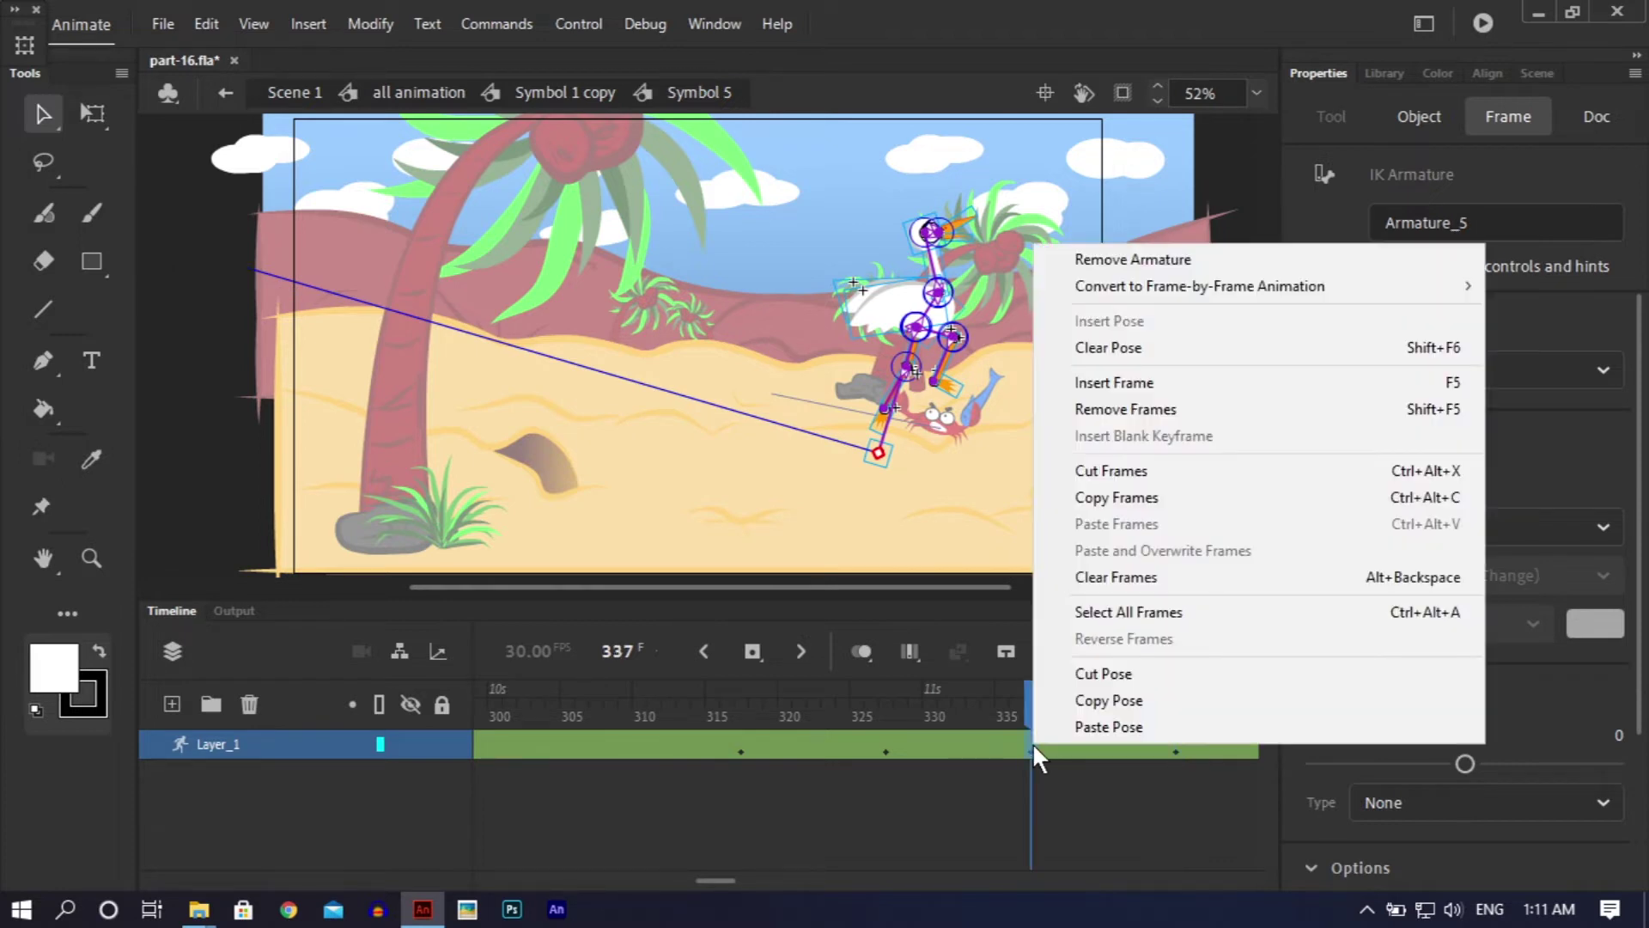
{"action": "left_click", "coordinate": [1075, 705]}
{"action": "left_click", "coordinate": [1095, 696]}
{"action": "key", "text": "Return"}
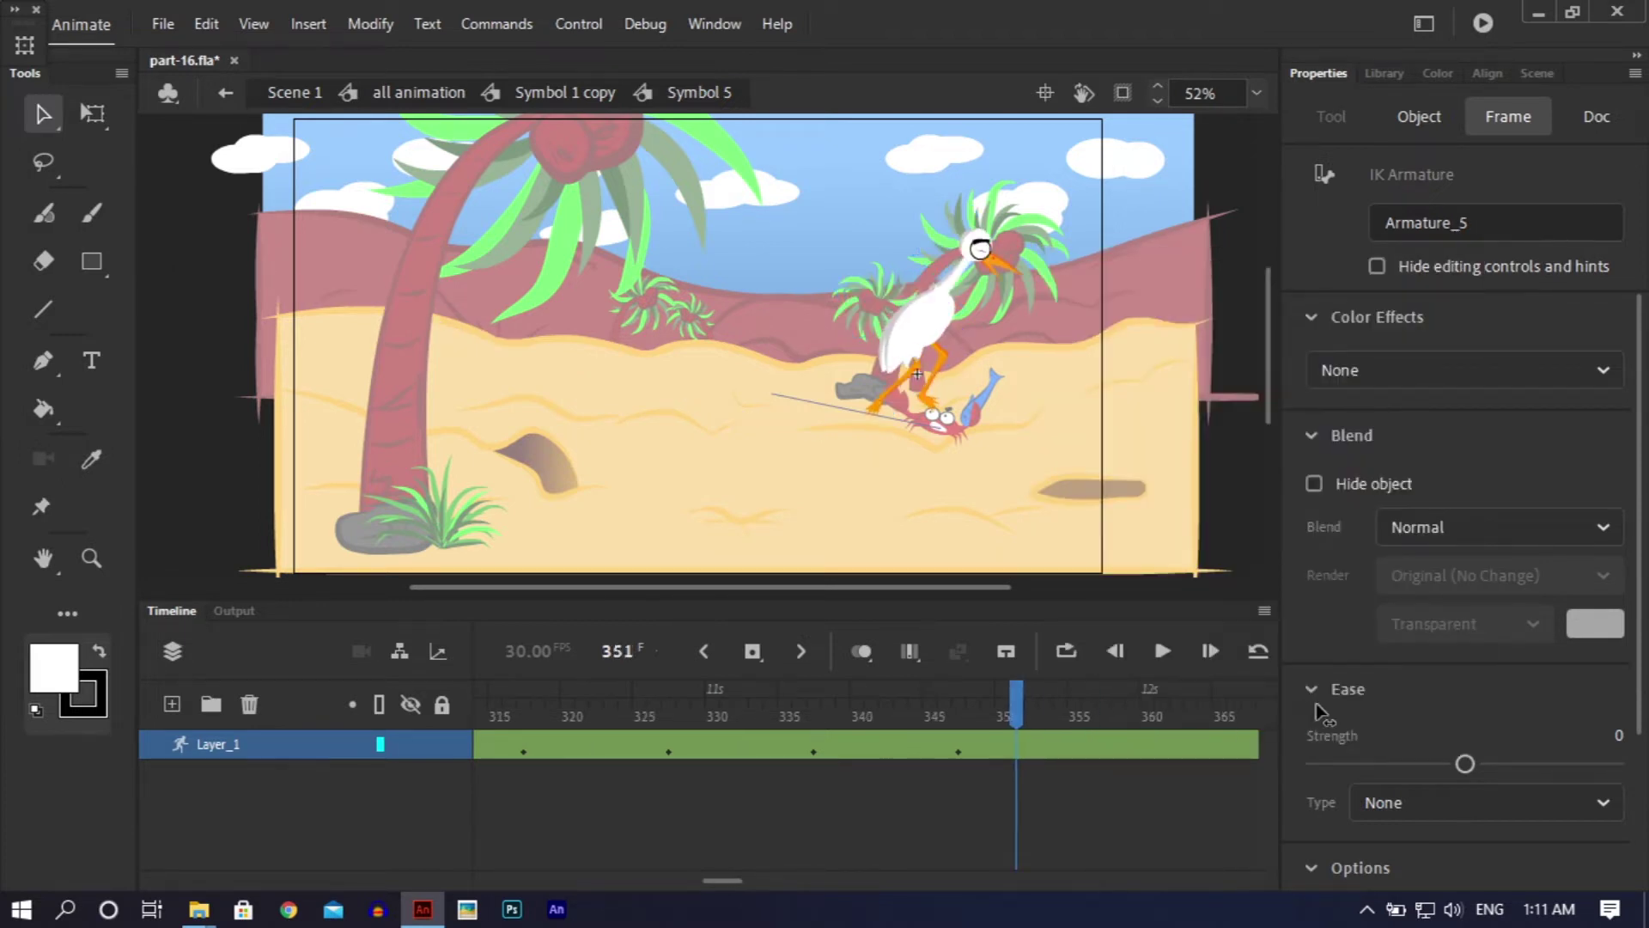
{"action": "left_click", "coordinate": [968, 773]}
{"action": "left_click", "coordinate": [959, 749]}
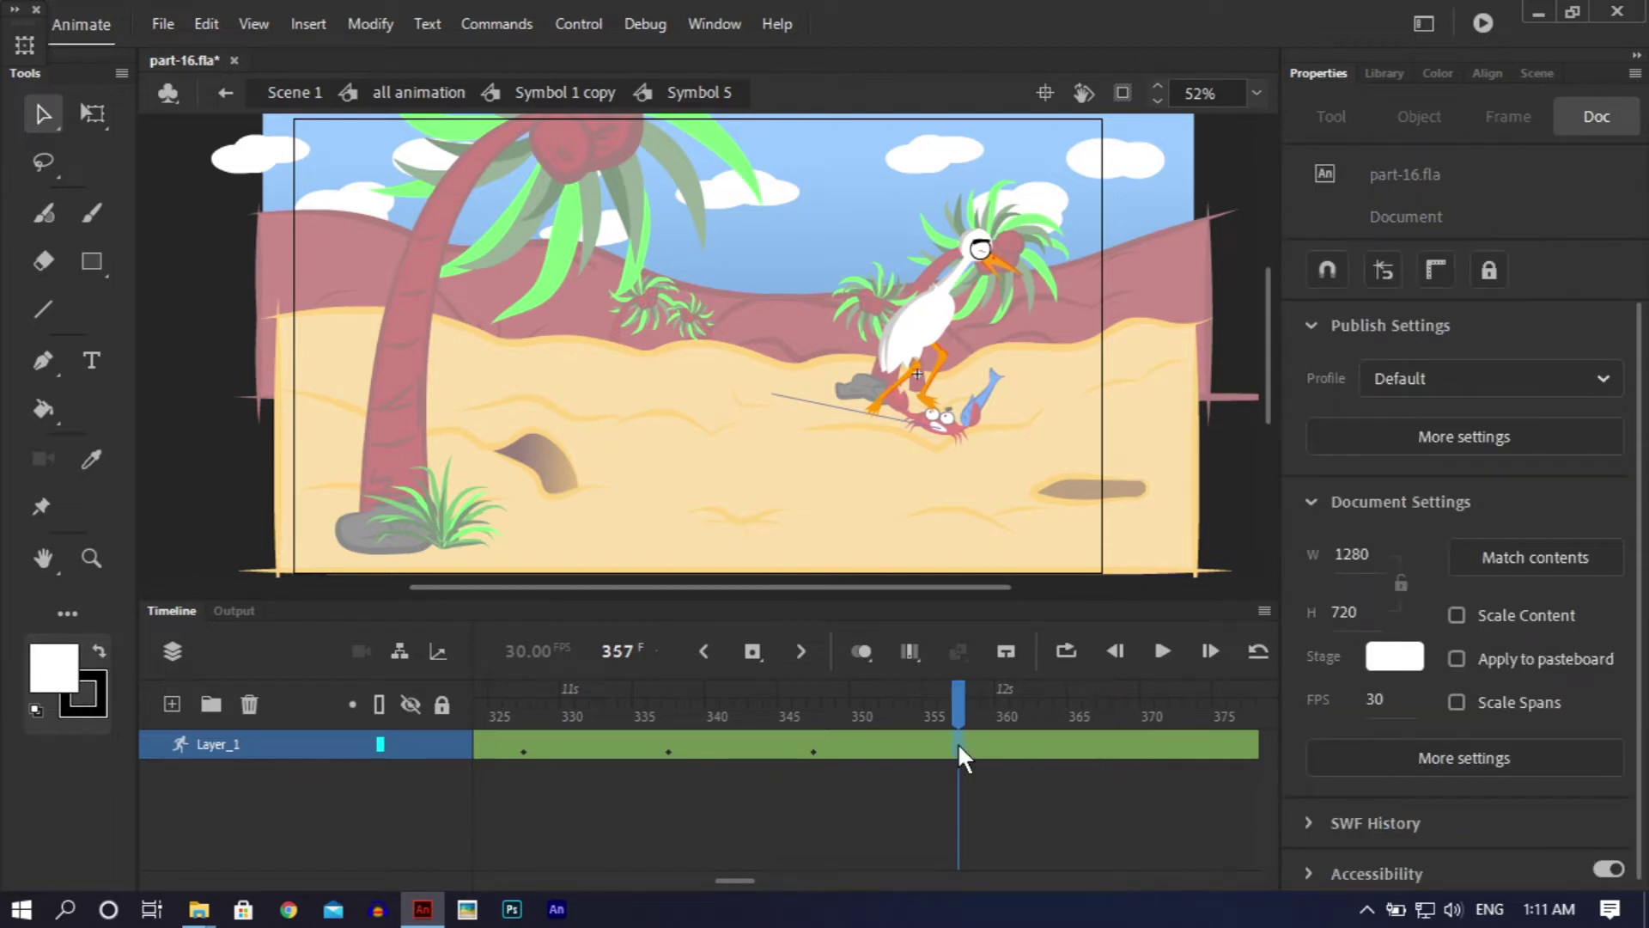
{"action": "right_click", "coordinate": [957, 742]}
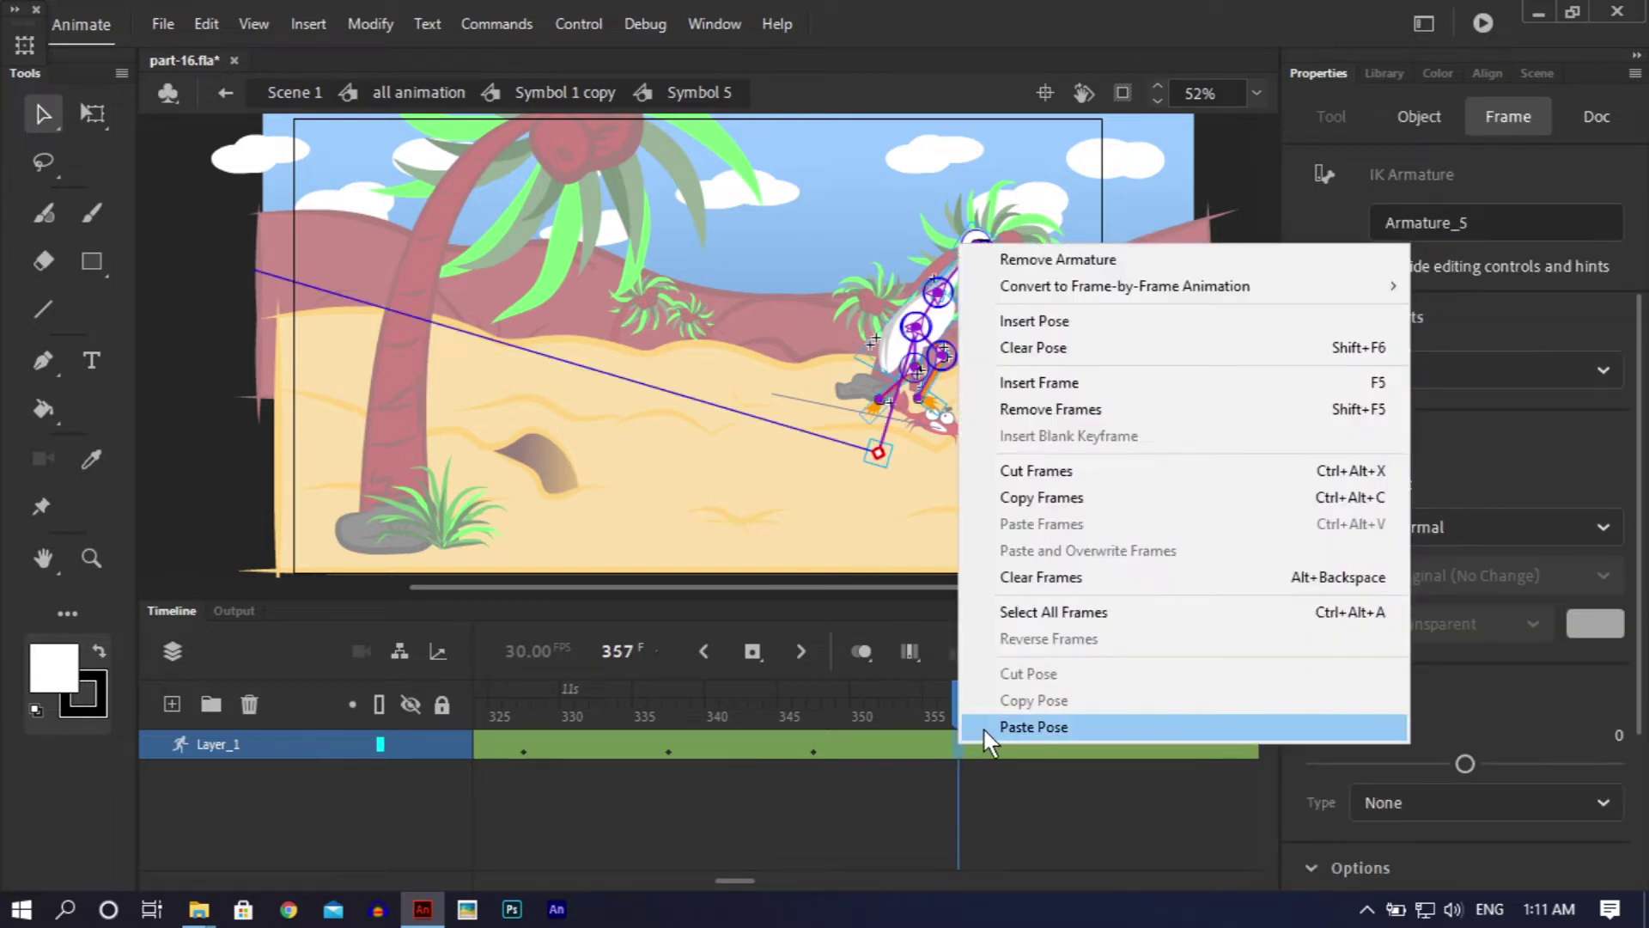
{"action": "left_click", "coordinate": [983, 727]}
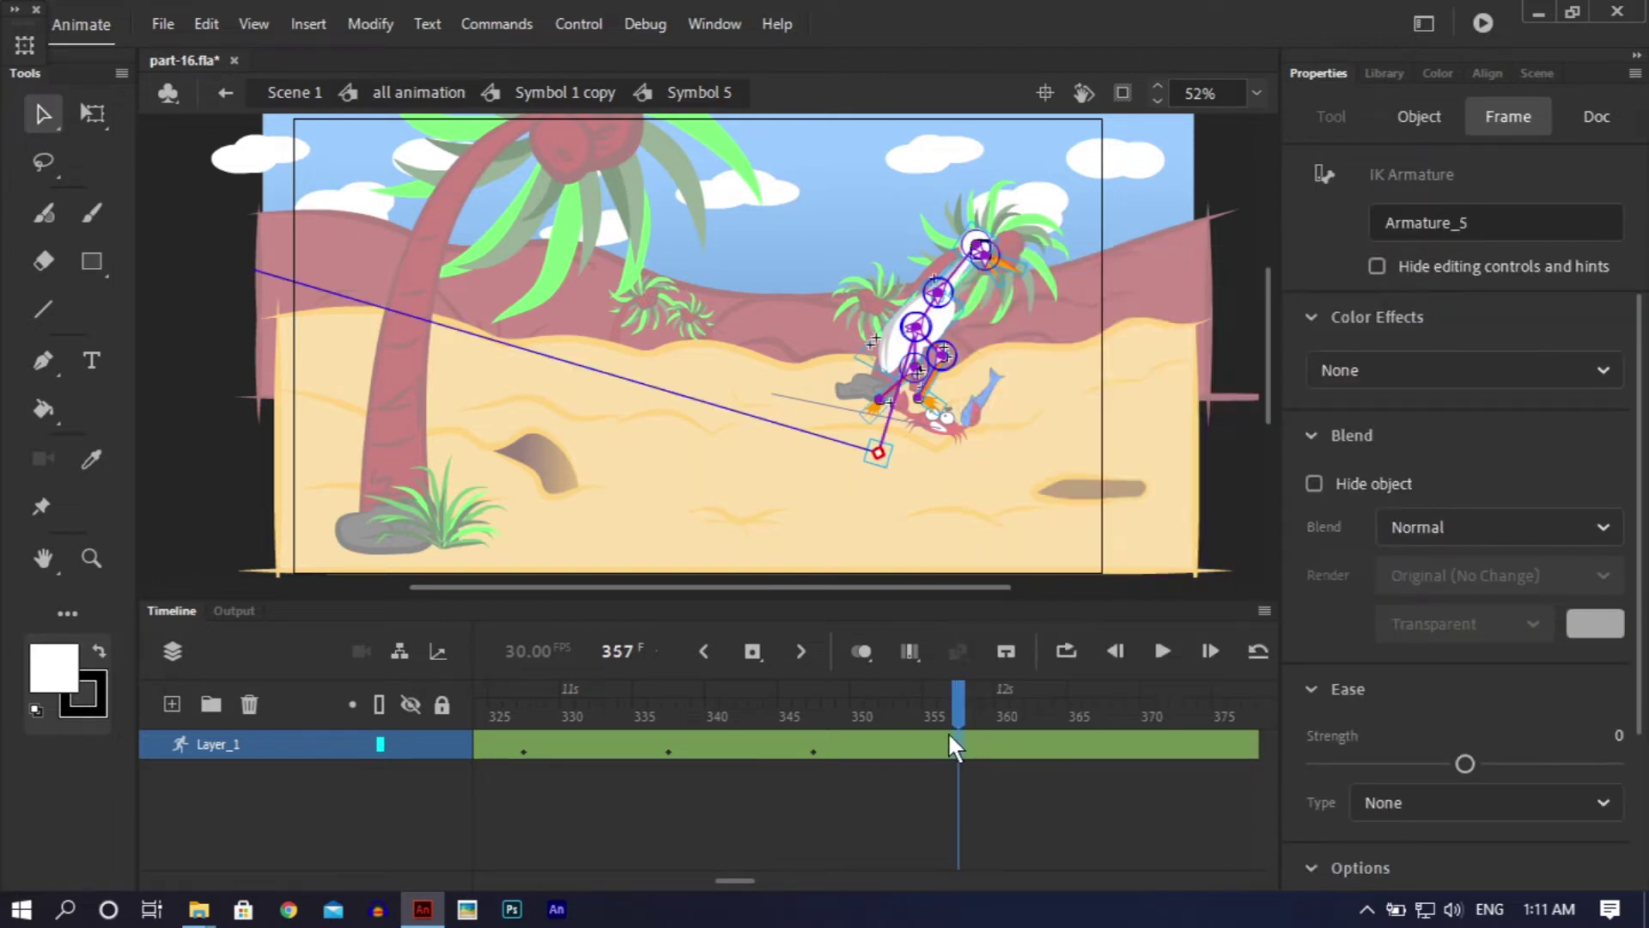
{"action": "left_click", "coordinate": [814, 749]}
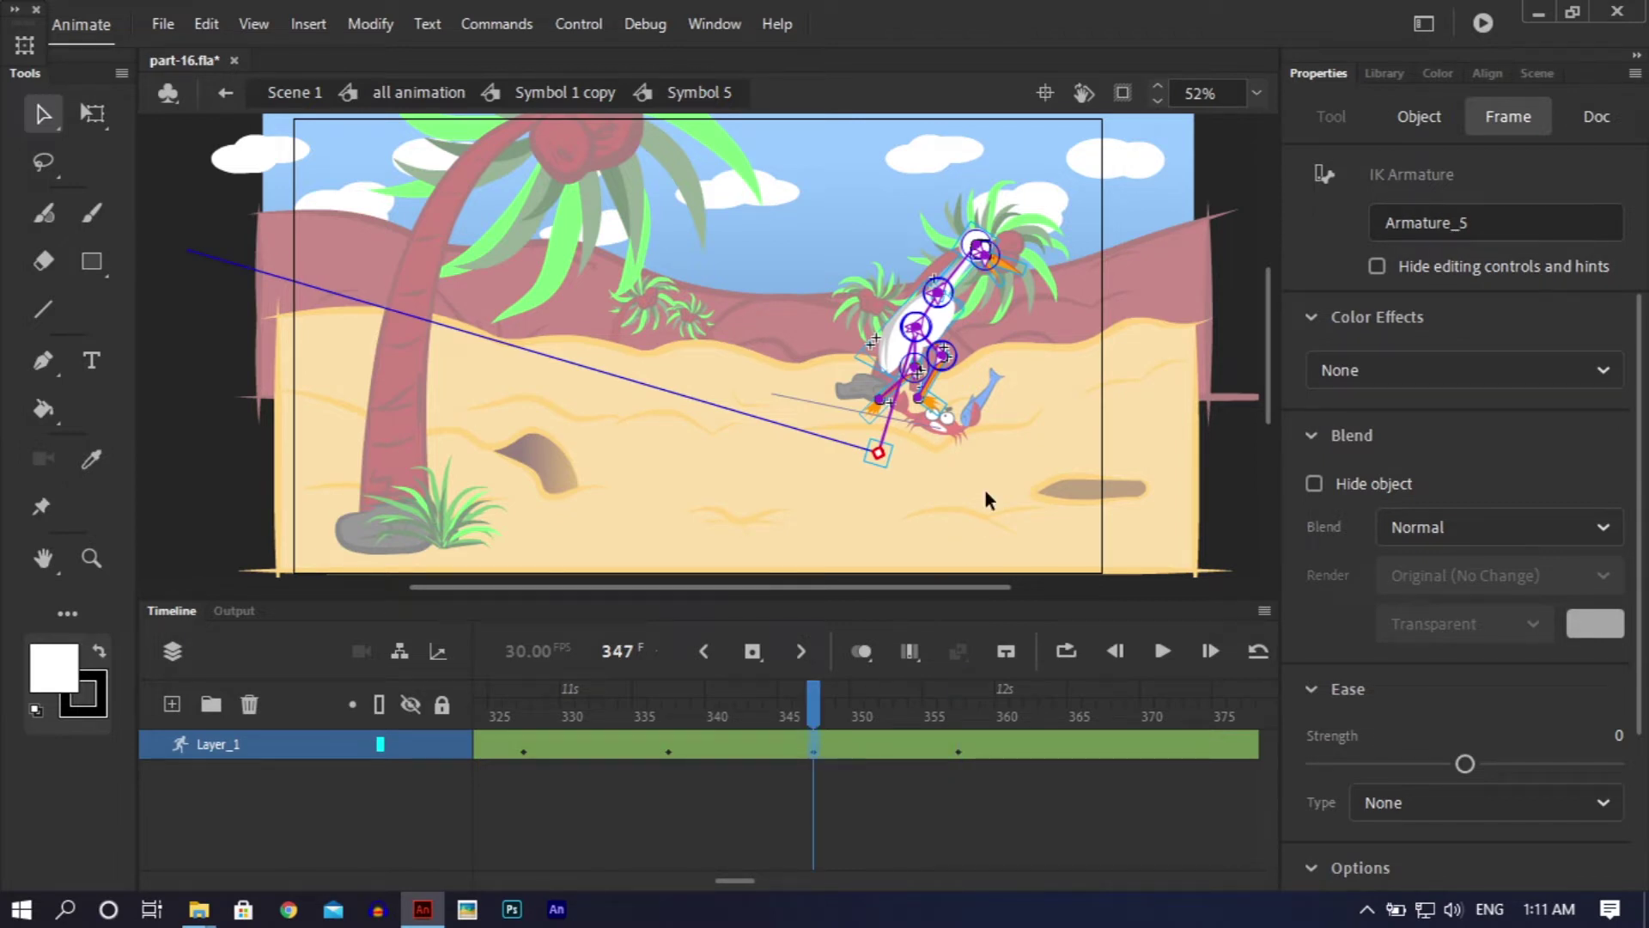
{"action": "left_click", "coordinate": [986, 492]}
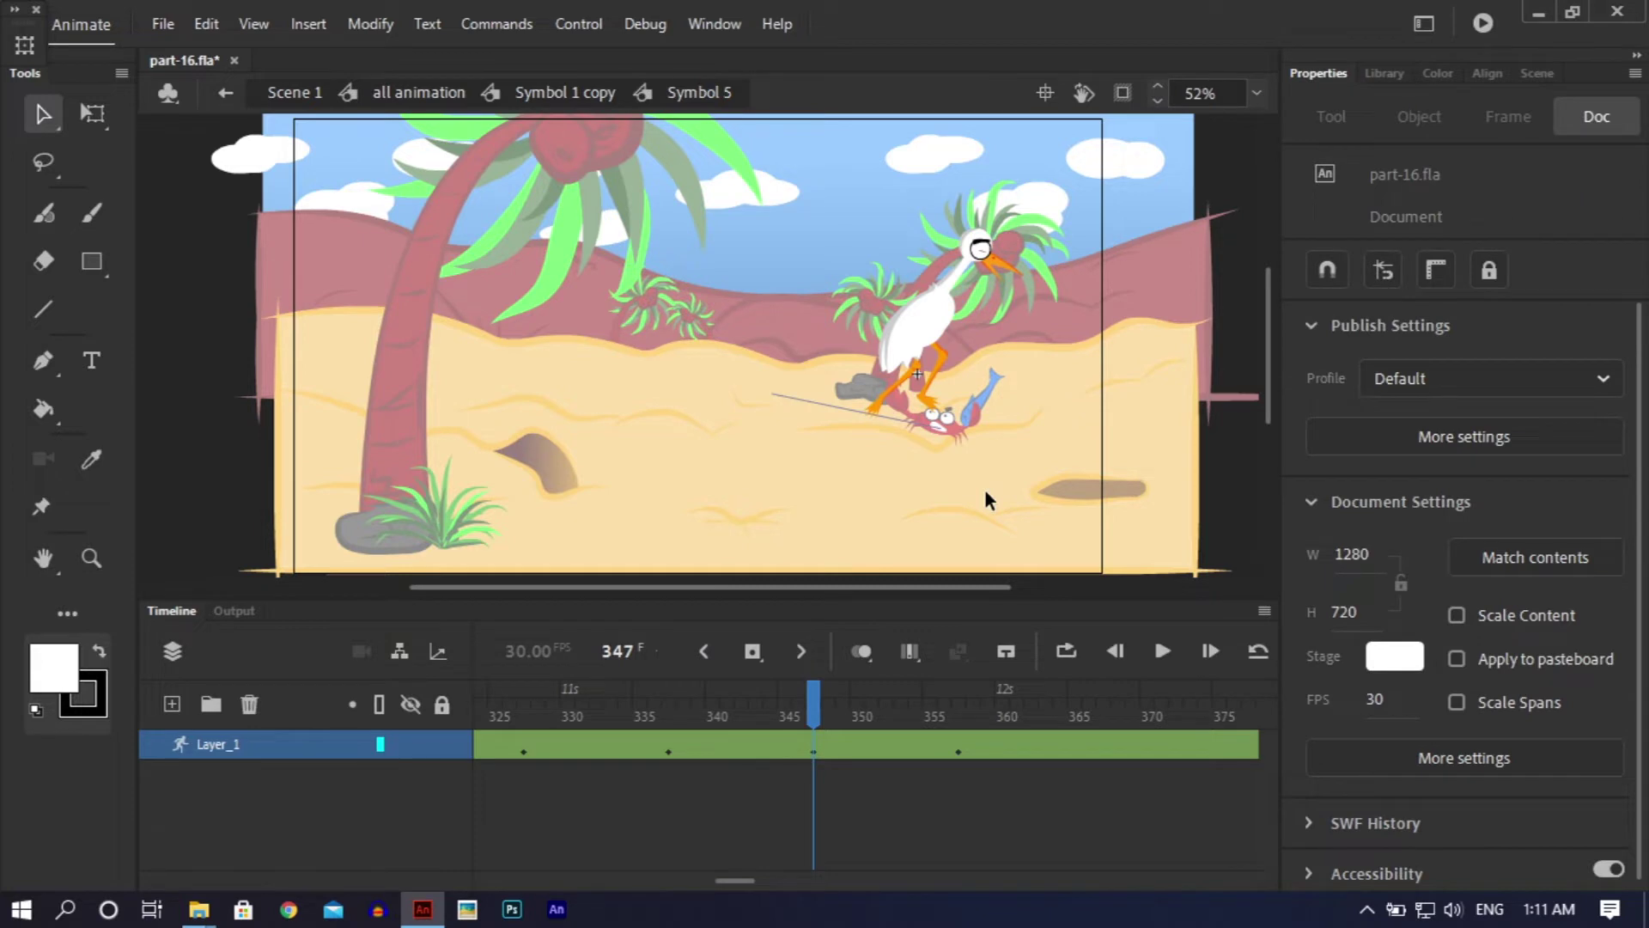
{"action": "left_click_drag", "start_coordinate": [812, 707], "coordinate": [959, 690]}
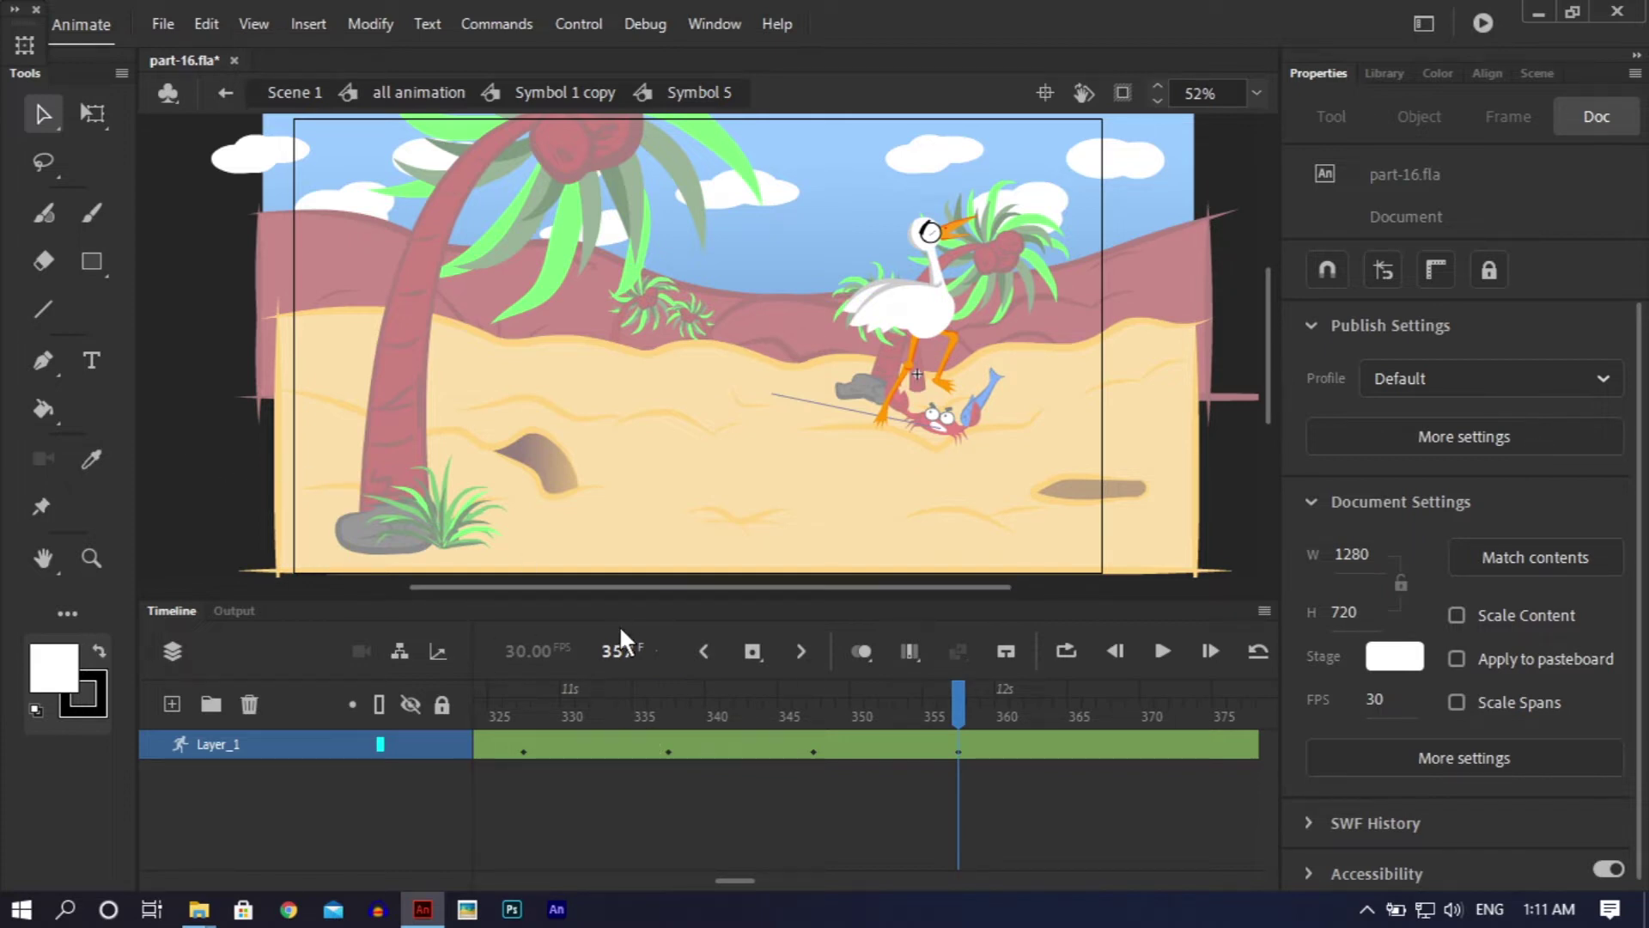
Step: Return to Symbol 1 copy and insert a keyframe on Layer_1 at frame 357
{"action": "double_click", "coordinate": [234, 472]}
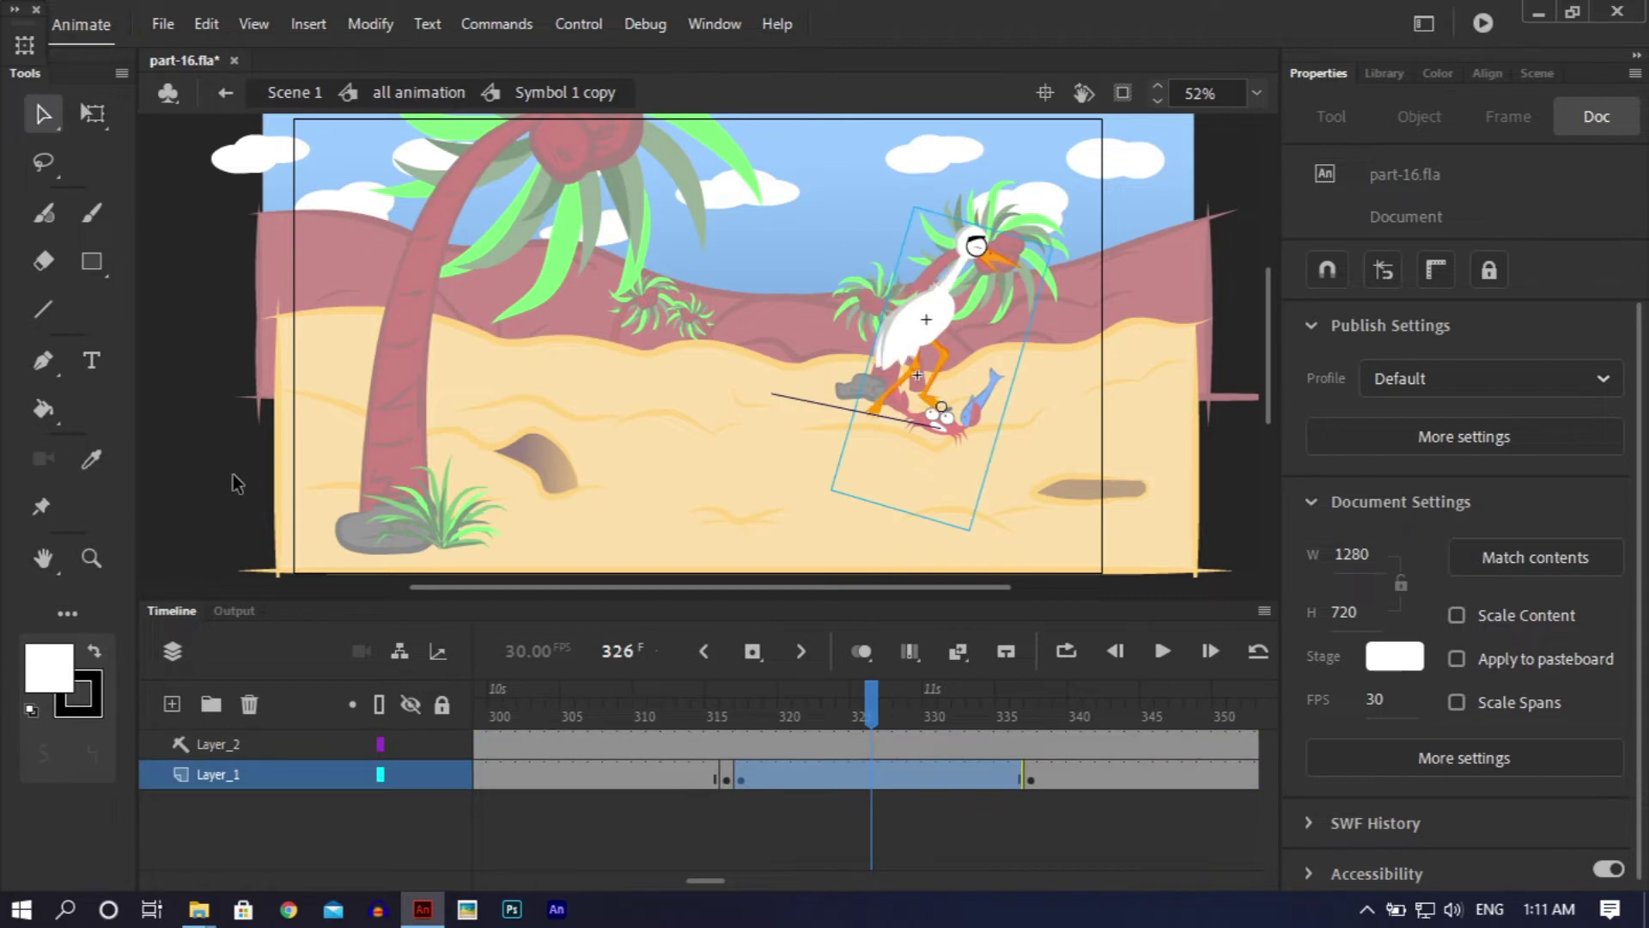
{"action": "left_click_drag", "start_coordinate": [1060, 719], "coordinate": [967, 755]}
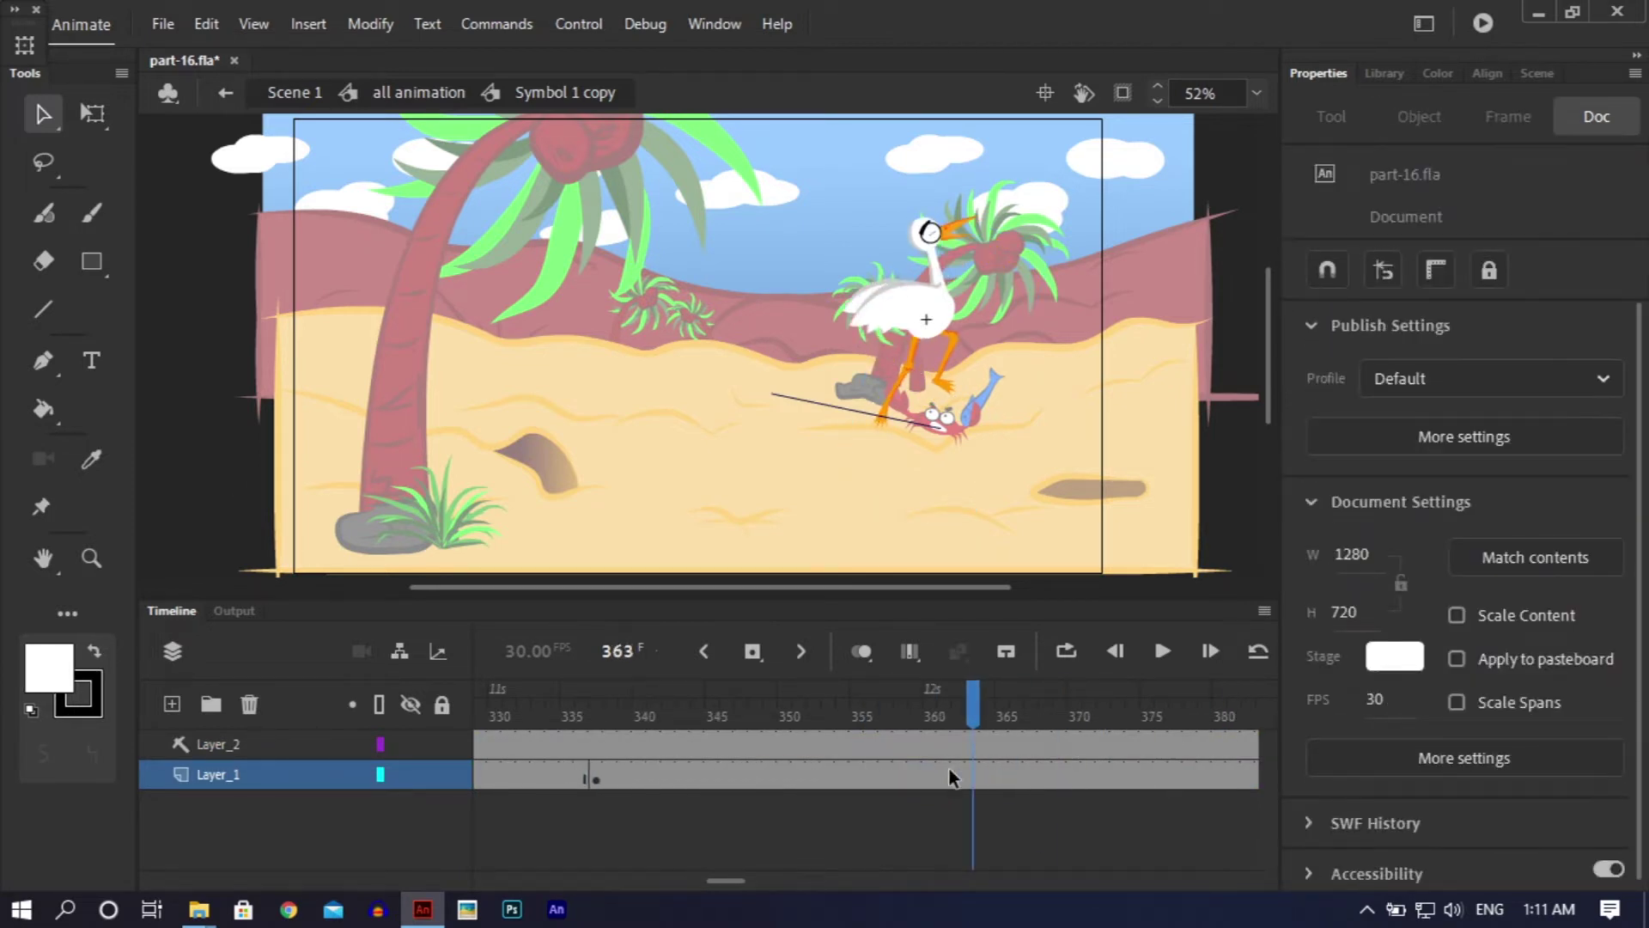
{"action": "left_click", "coordinate": [926, 774]}
{"action": "left_click", "coordinate": [885, 773]}
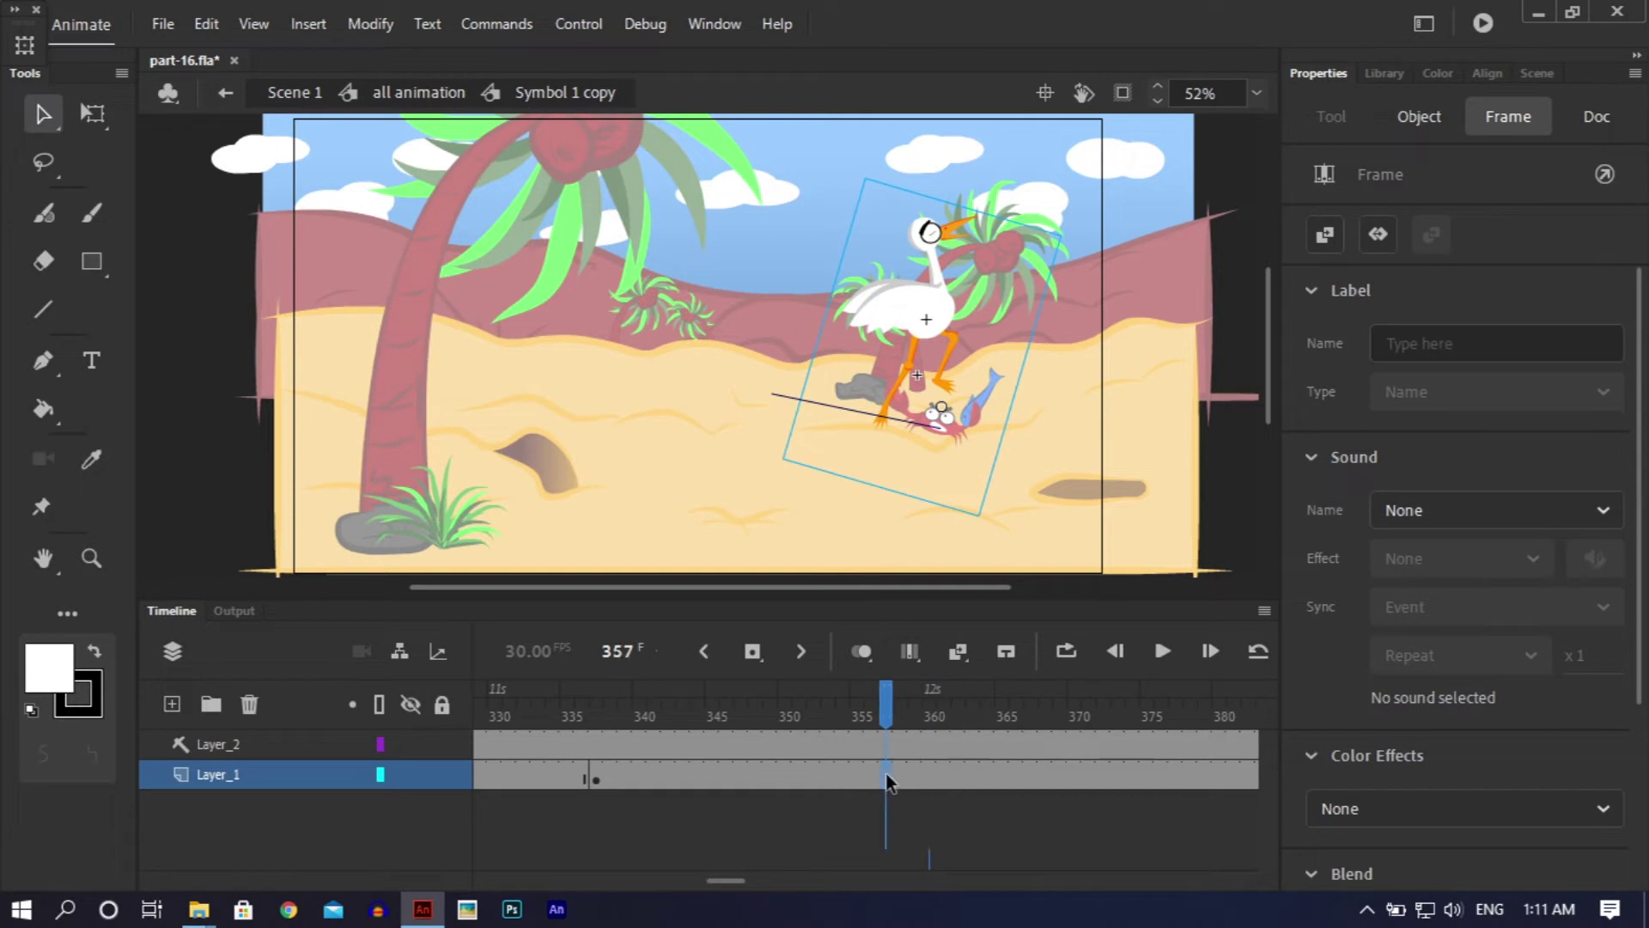
{"action": "right_click", "coordinate": [887, 776]}
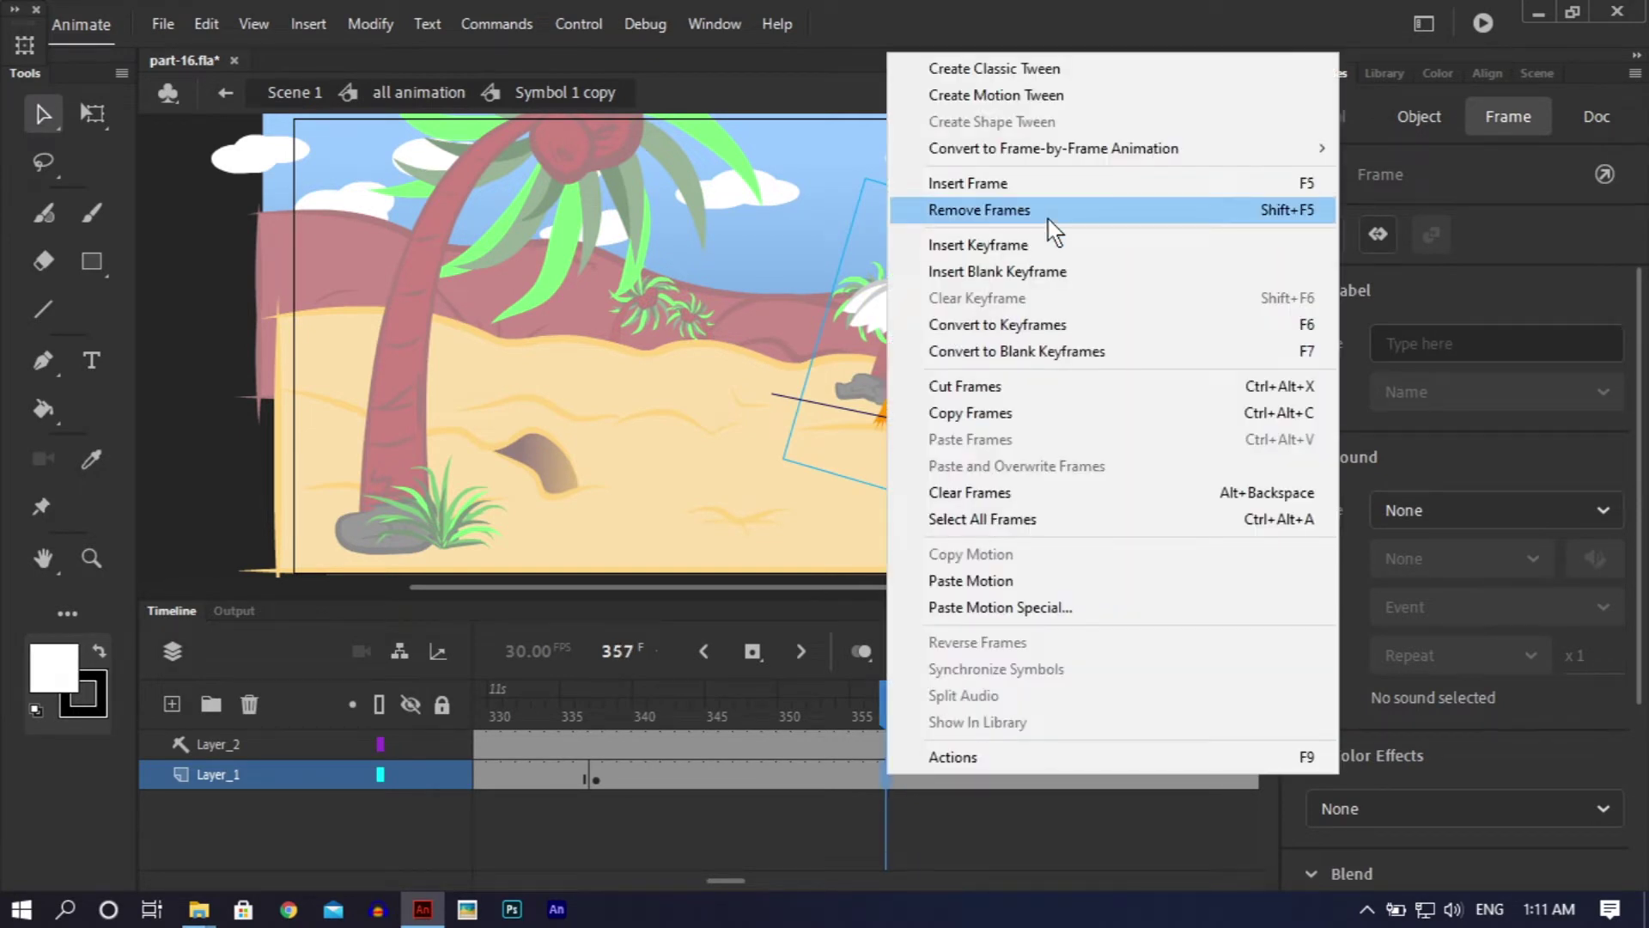
{"action": "left_click", "coordinate": [1036, 245]}
Step: Duplicate Layer_1's frames 337–357 so that copies start at frames 358 and 379, and play back the result
{"action": "left_click_drag", "start_coordinate": [596, 773], "coordinate": [883, 773]}
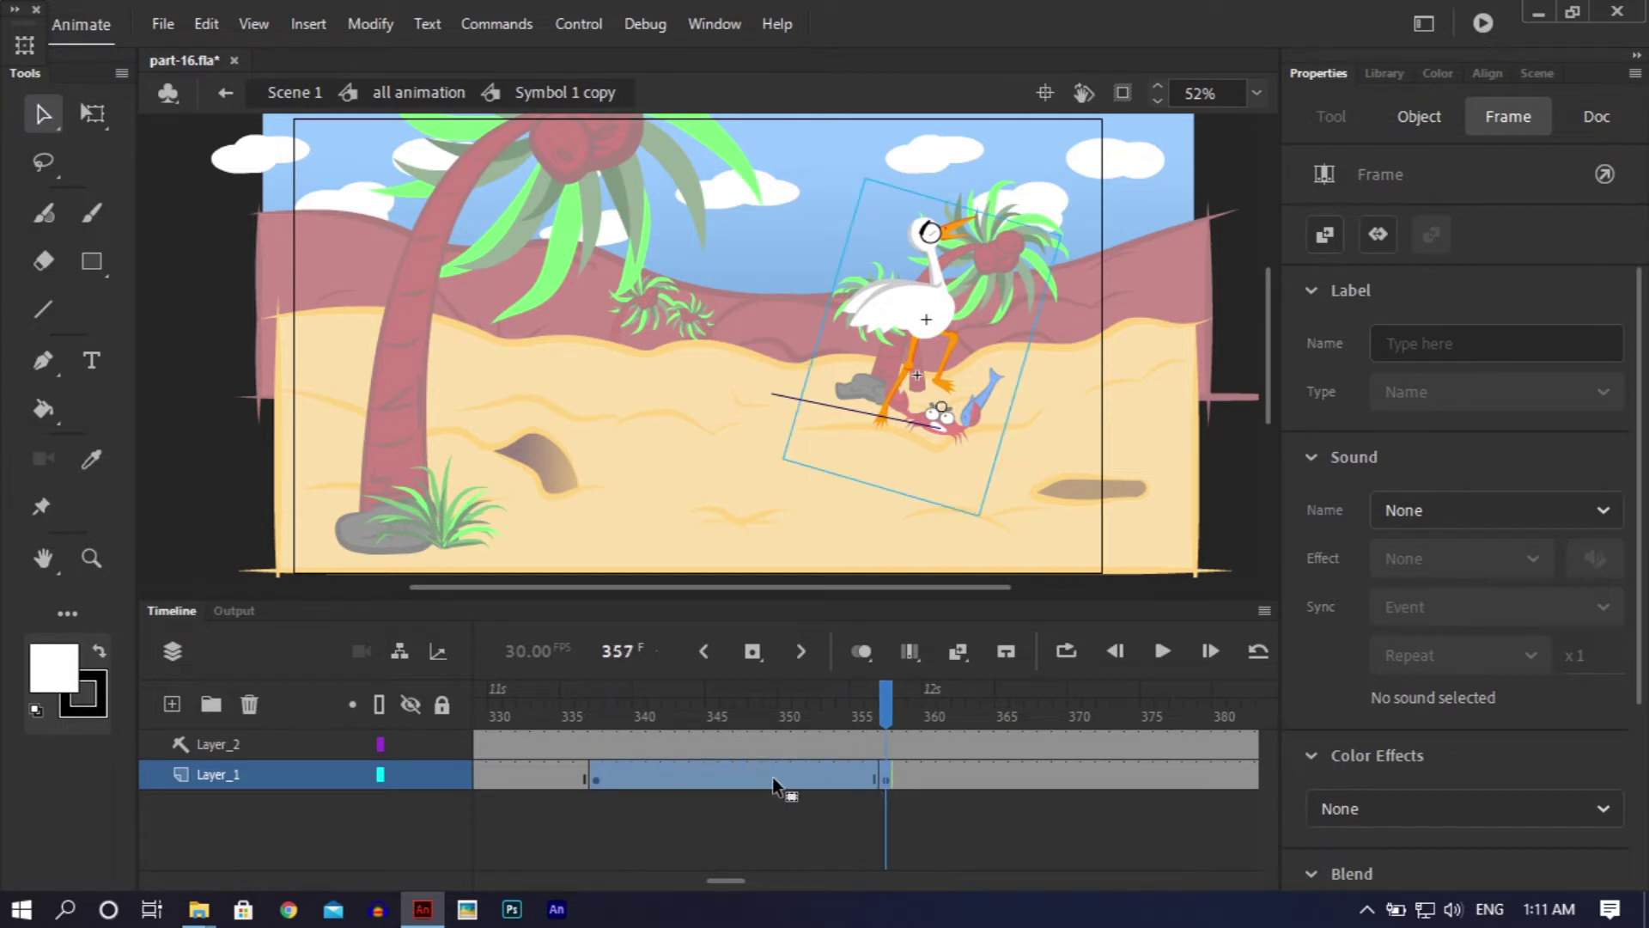
{"action": "left_click", "coordinate": [920, 776], "text": "shift"}
{"action": "left_click", "coordinate": [916, 769]}
{"action": "left_click", "coordinate": [915, 769]}
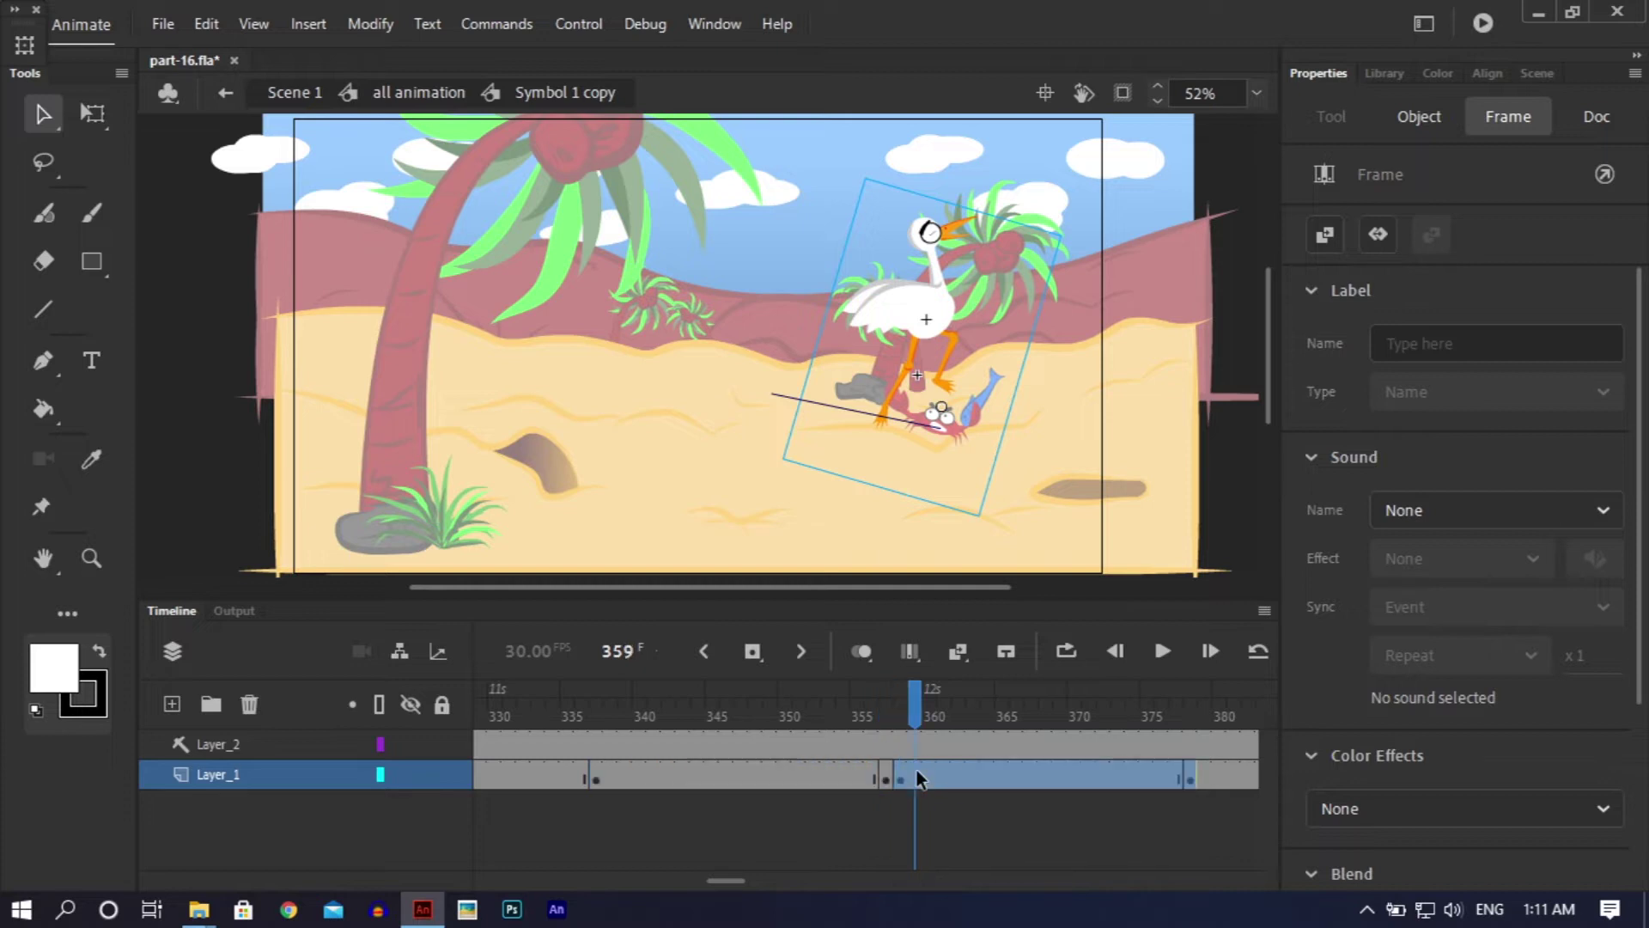
{"action": "left_click_drag", "start_coordinate": [902, 775], "coordinate": [1215, 783]}
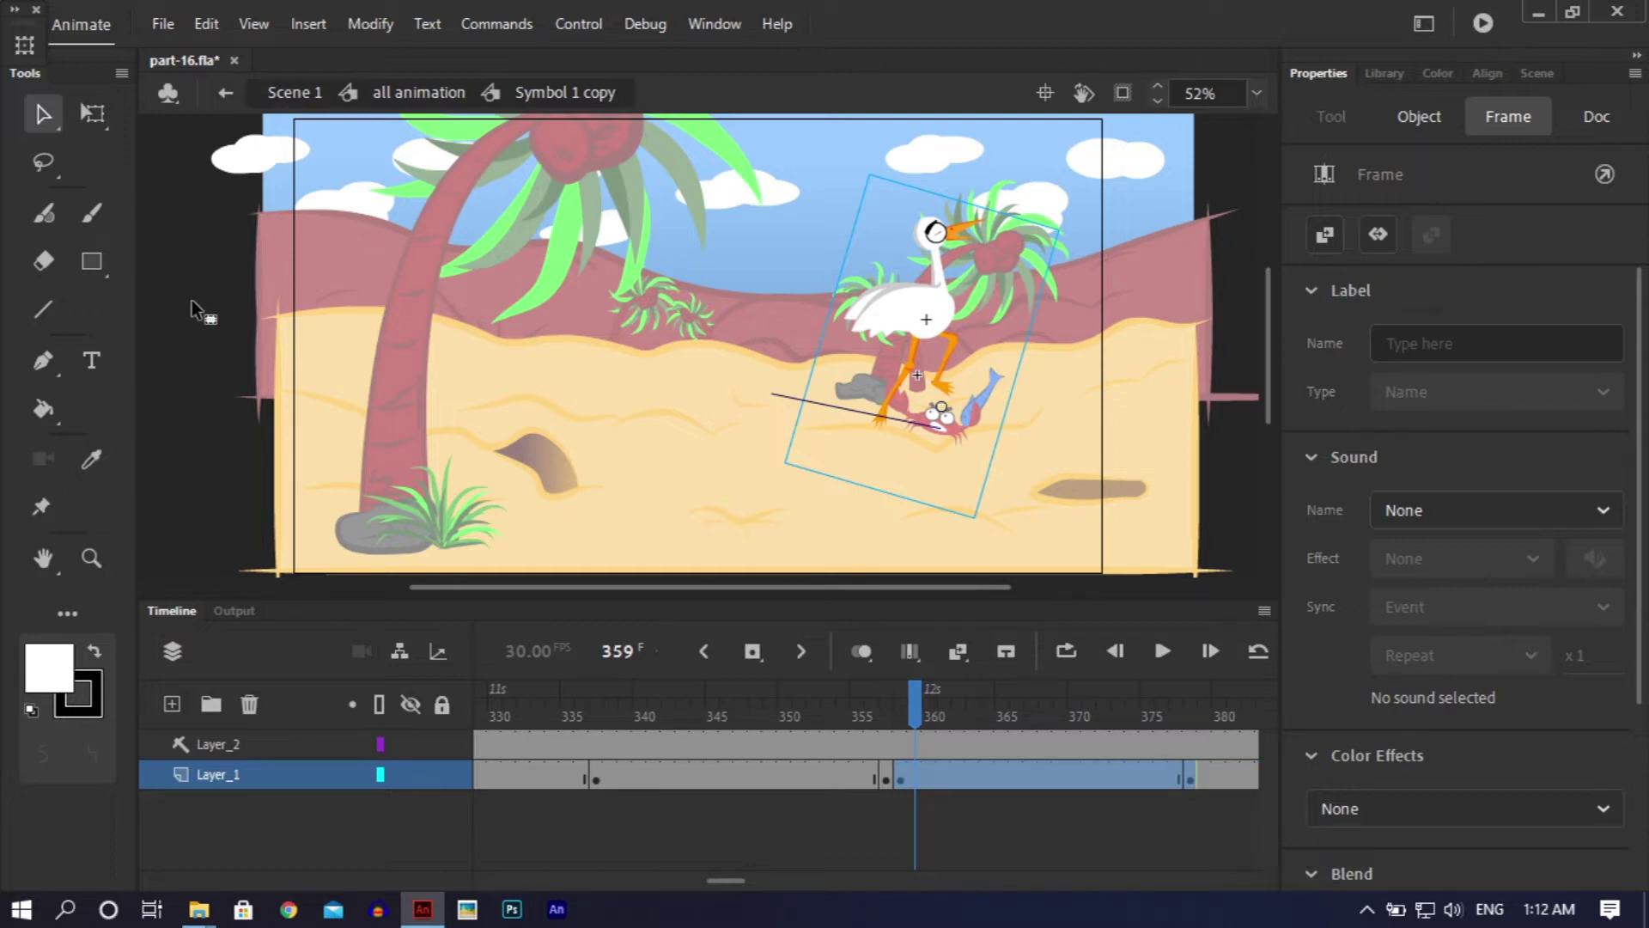
{"action": "key", "text": "Return"}
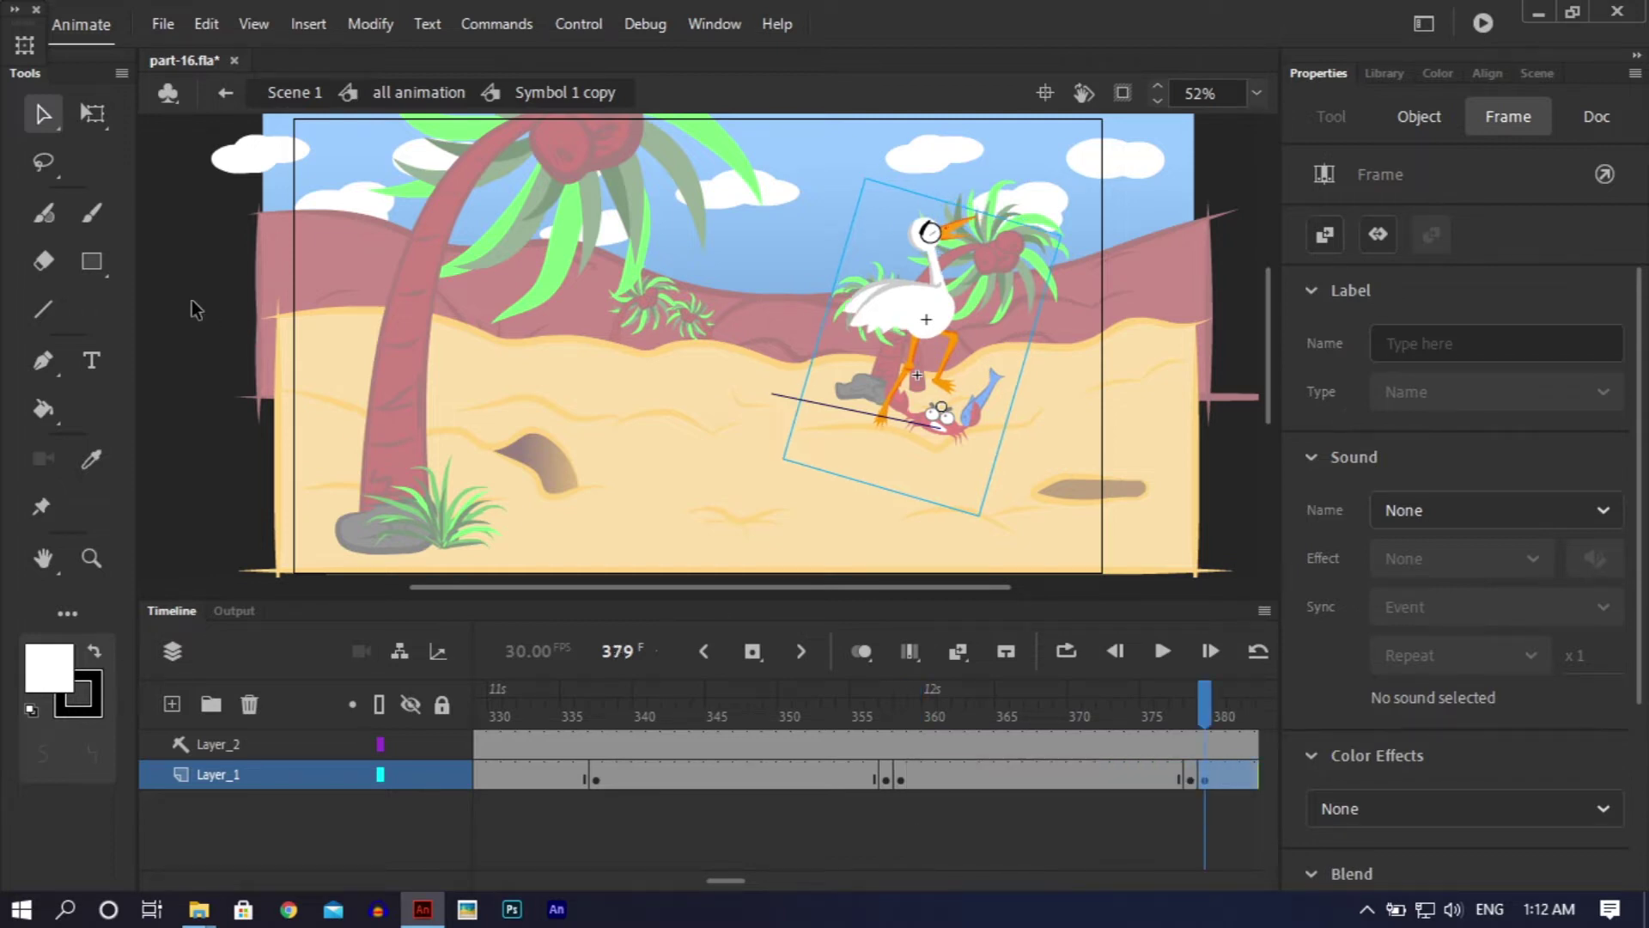
Step: Return to the all animation symbol and insert a keyframe on the crab layer at frame 340
{"action": "double_click", "coordinate": [192, 301]}
{"action": "left_click_drag", "start_coordinate": [871, 704], "coordinate": [1117, 679]}
{"action": "left_click_drag", "start_coordinate": [1434, 634], "coordinate": [871, 695]}
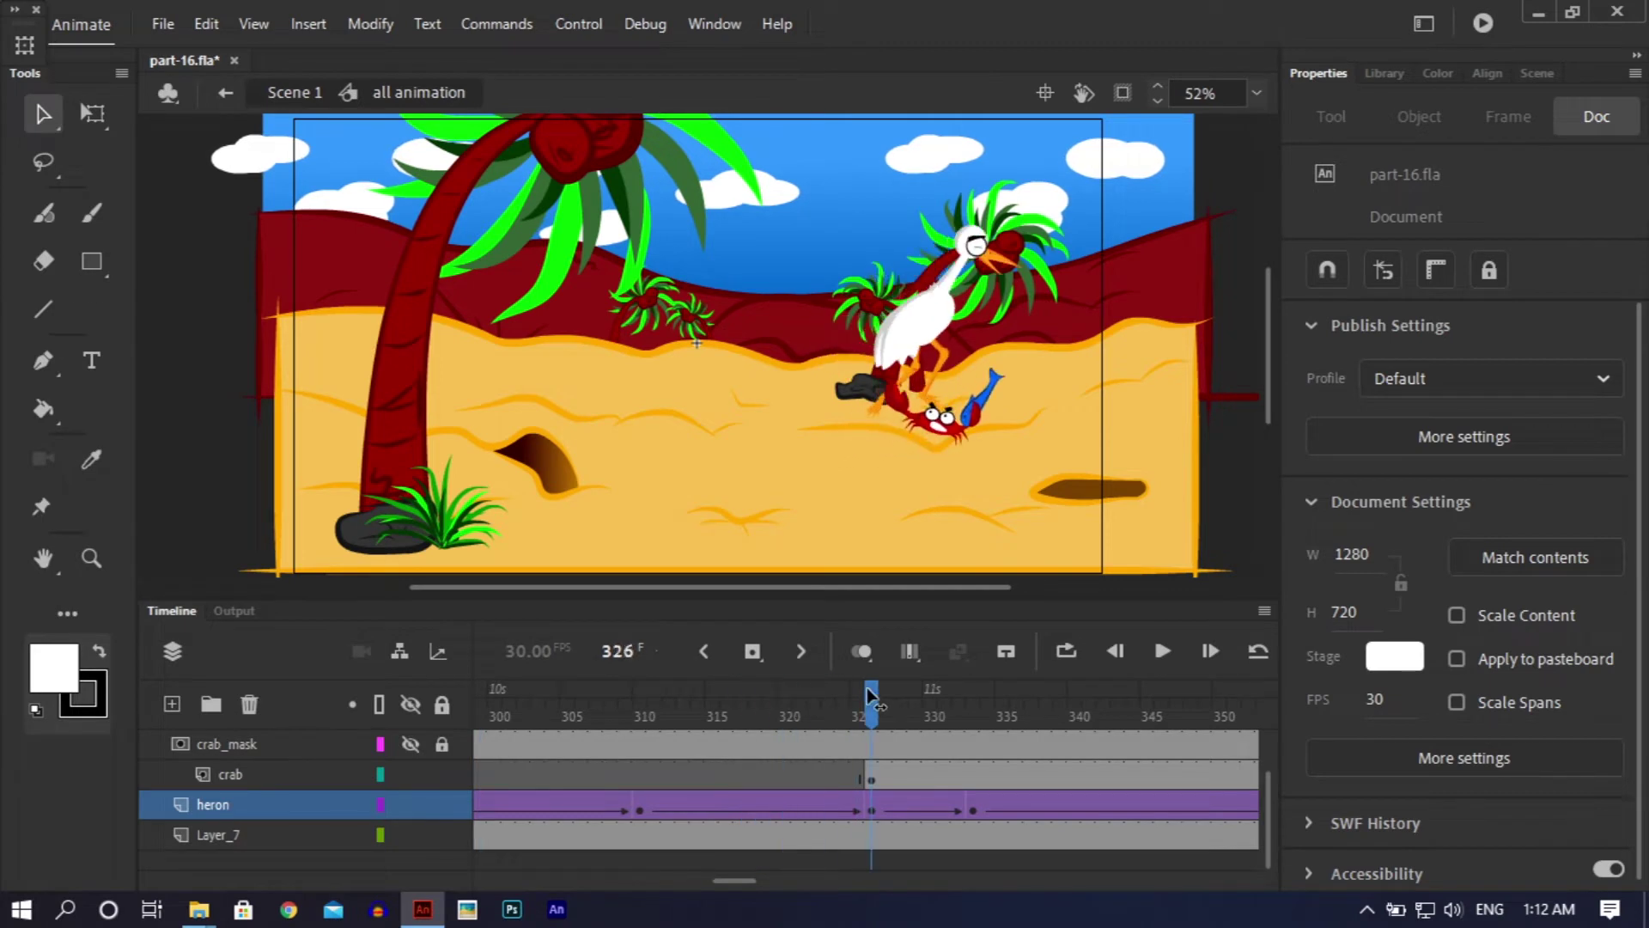
{"action": "left_click", "coordinate": [964, 436]}
{"action": "left_click_drag", "start_coordinate": [985, 713], "coordinate": [1060, 713]}
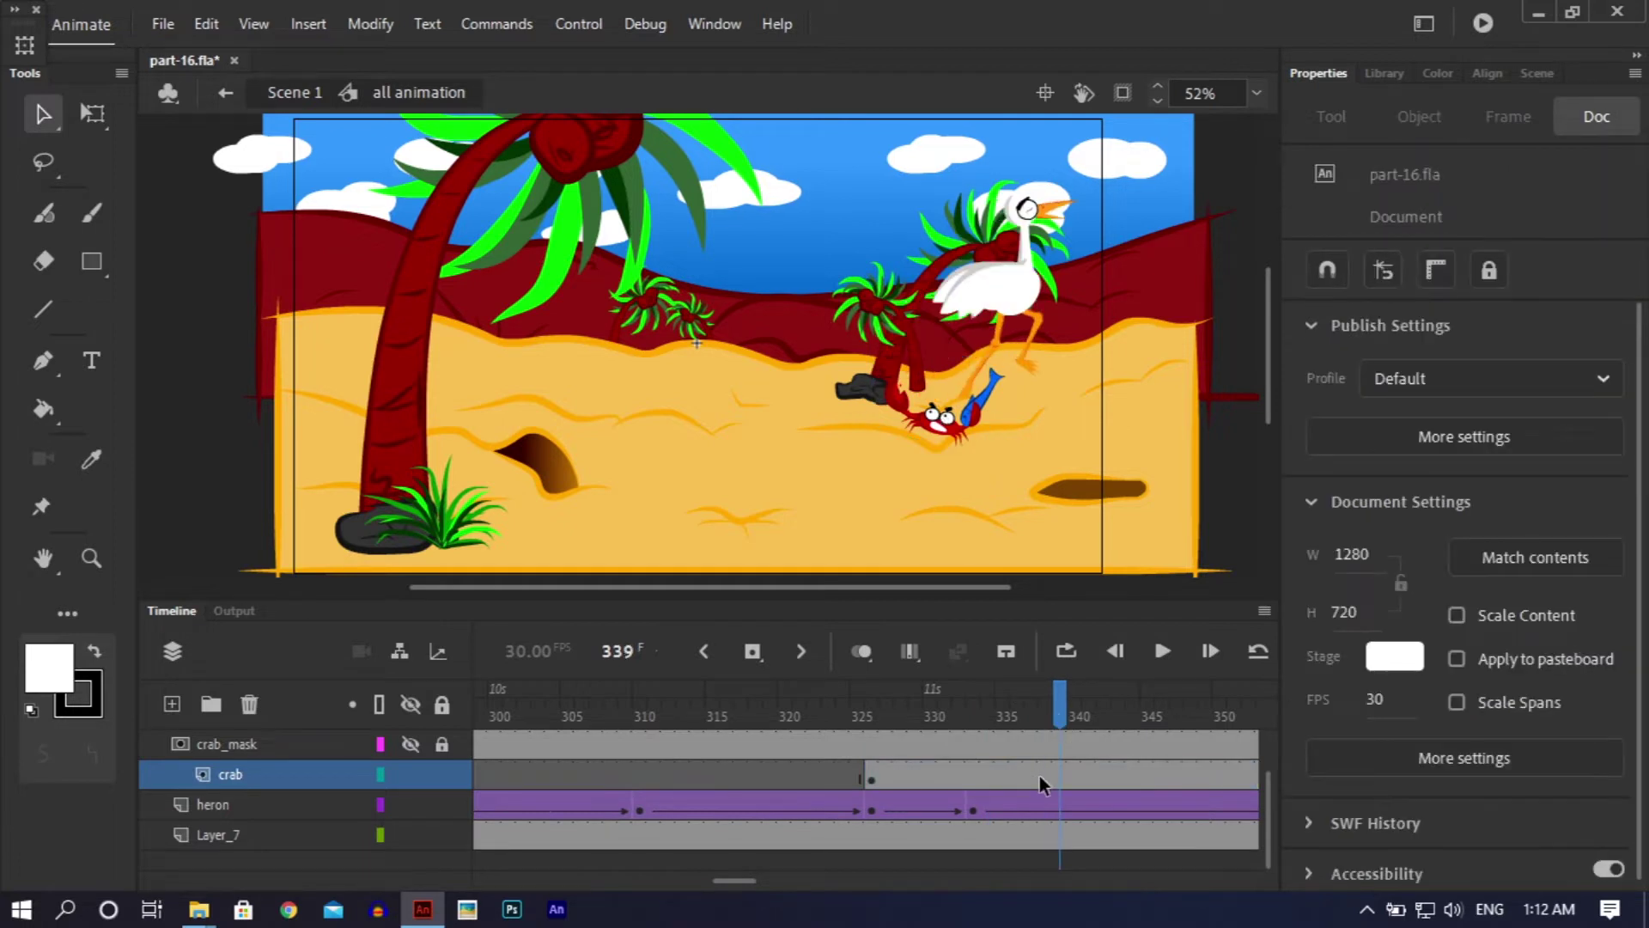
{"action": "left_click", "coordinate": [1071, 766]}
{"action": "right_click", "coordinate": [1070, 765]}
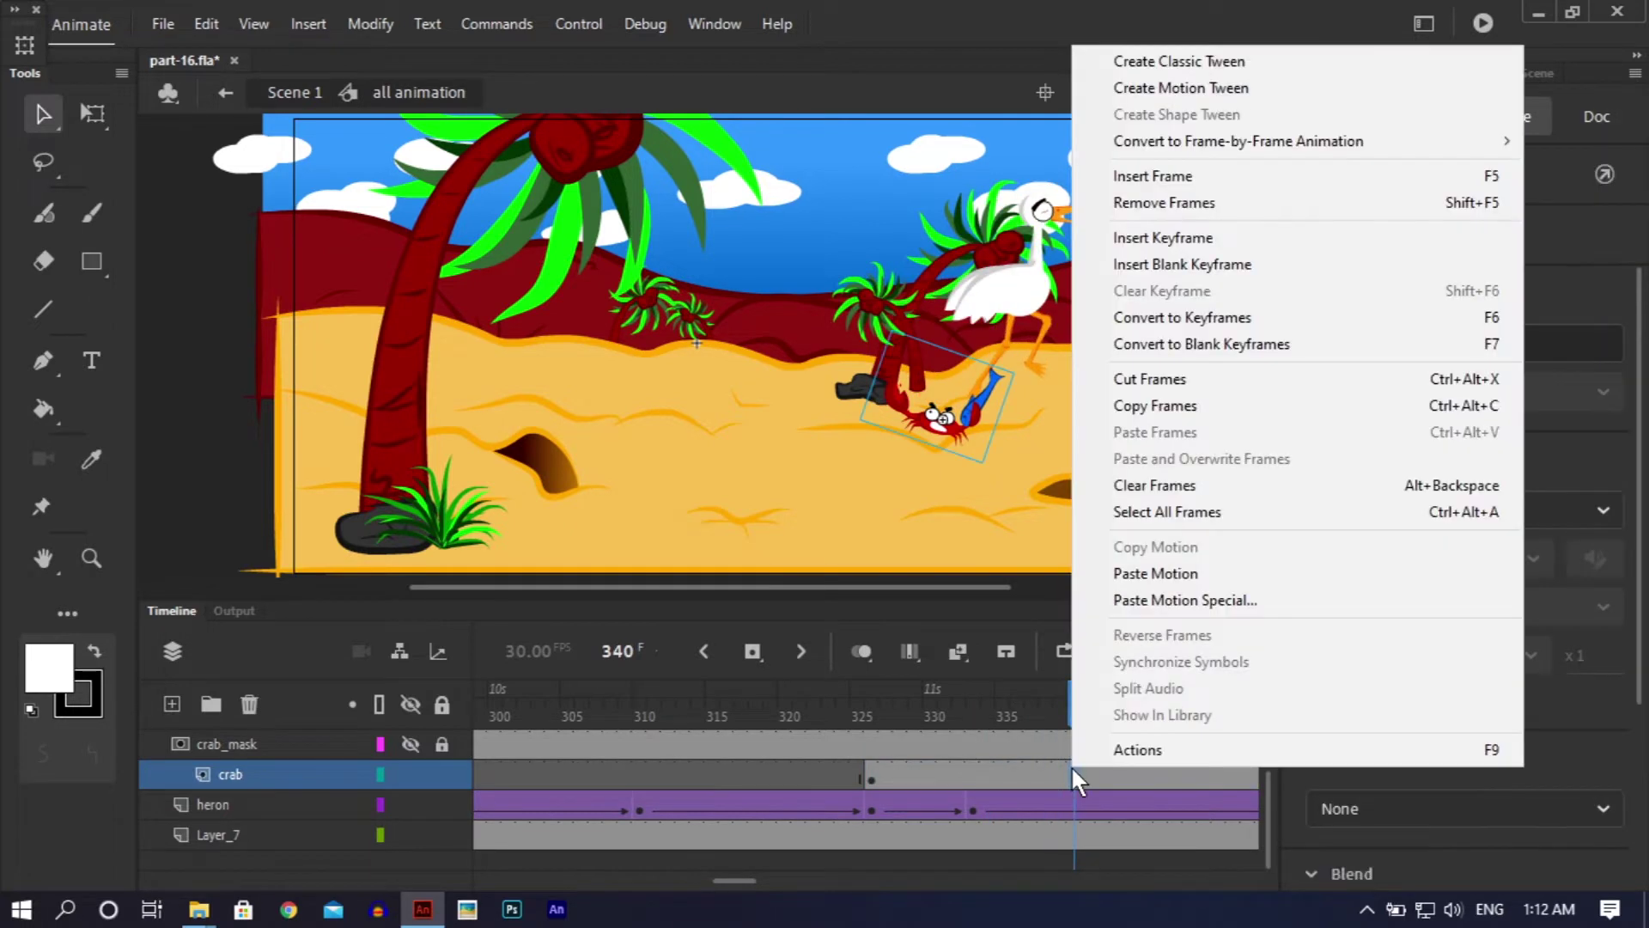
{"action": "left_click", "coordinate": [1172, 249]}
Step: At frame 340, move the crab to about X 495.65, Y 211.45 beside the right-hand burrow and rotate it nearly level
{"action": "left_click_drag", "start_coordinate": [959, 433], "coordinate": [1003, 482]}
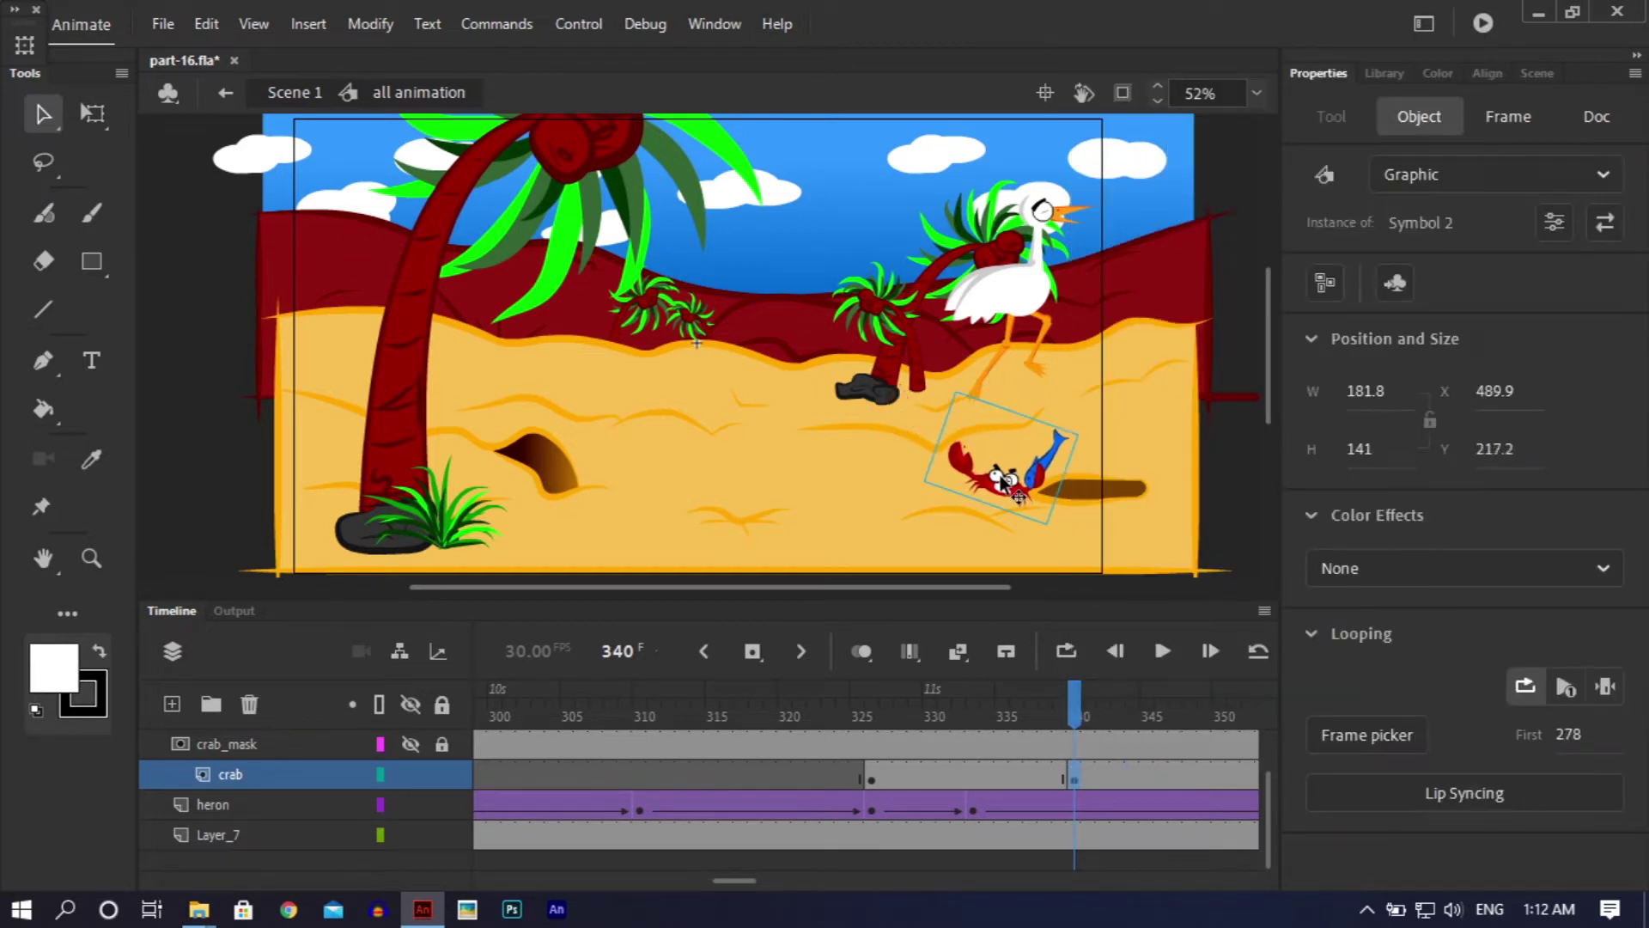
{"action": "key", "text": "q"}
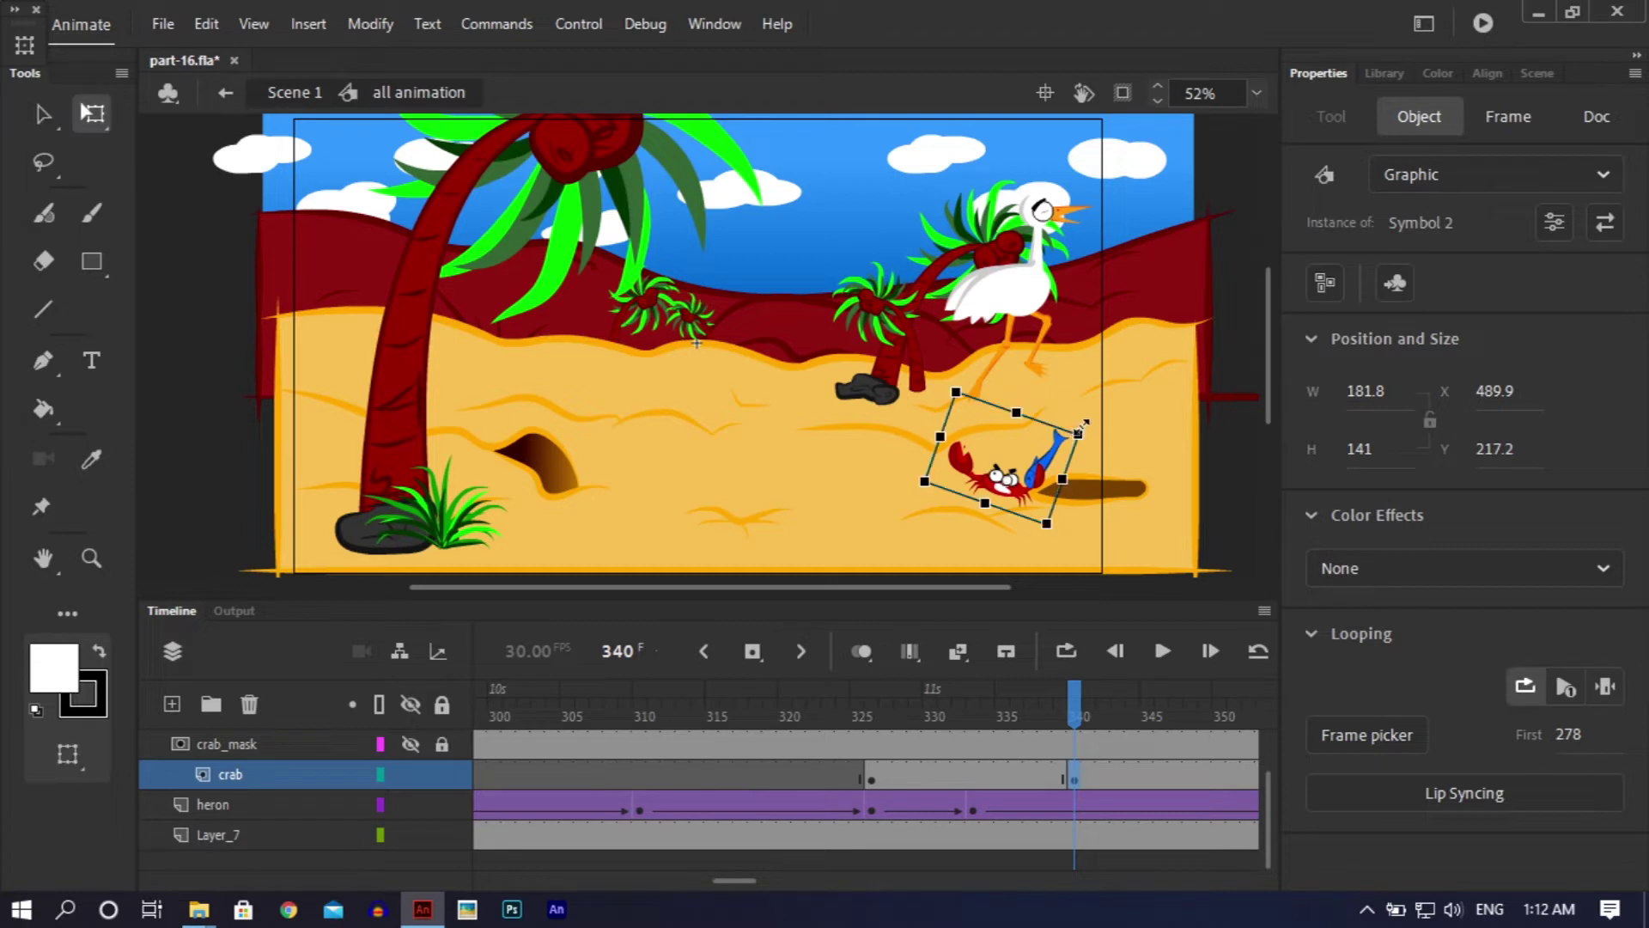
{"action": "left_click_drag", "start_coordinate": [1088, 429], "coordinate": [1090, 395]}
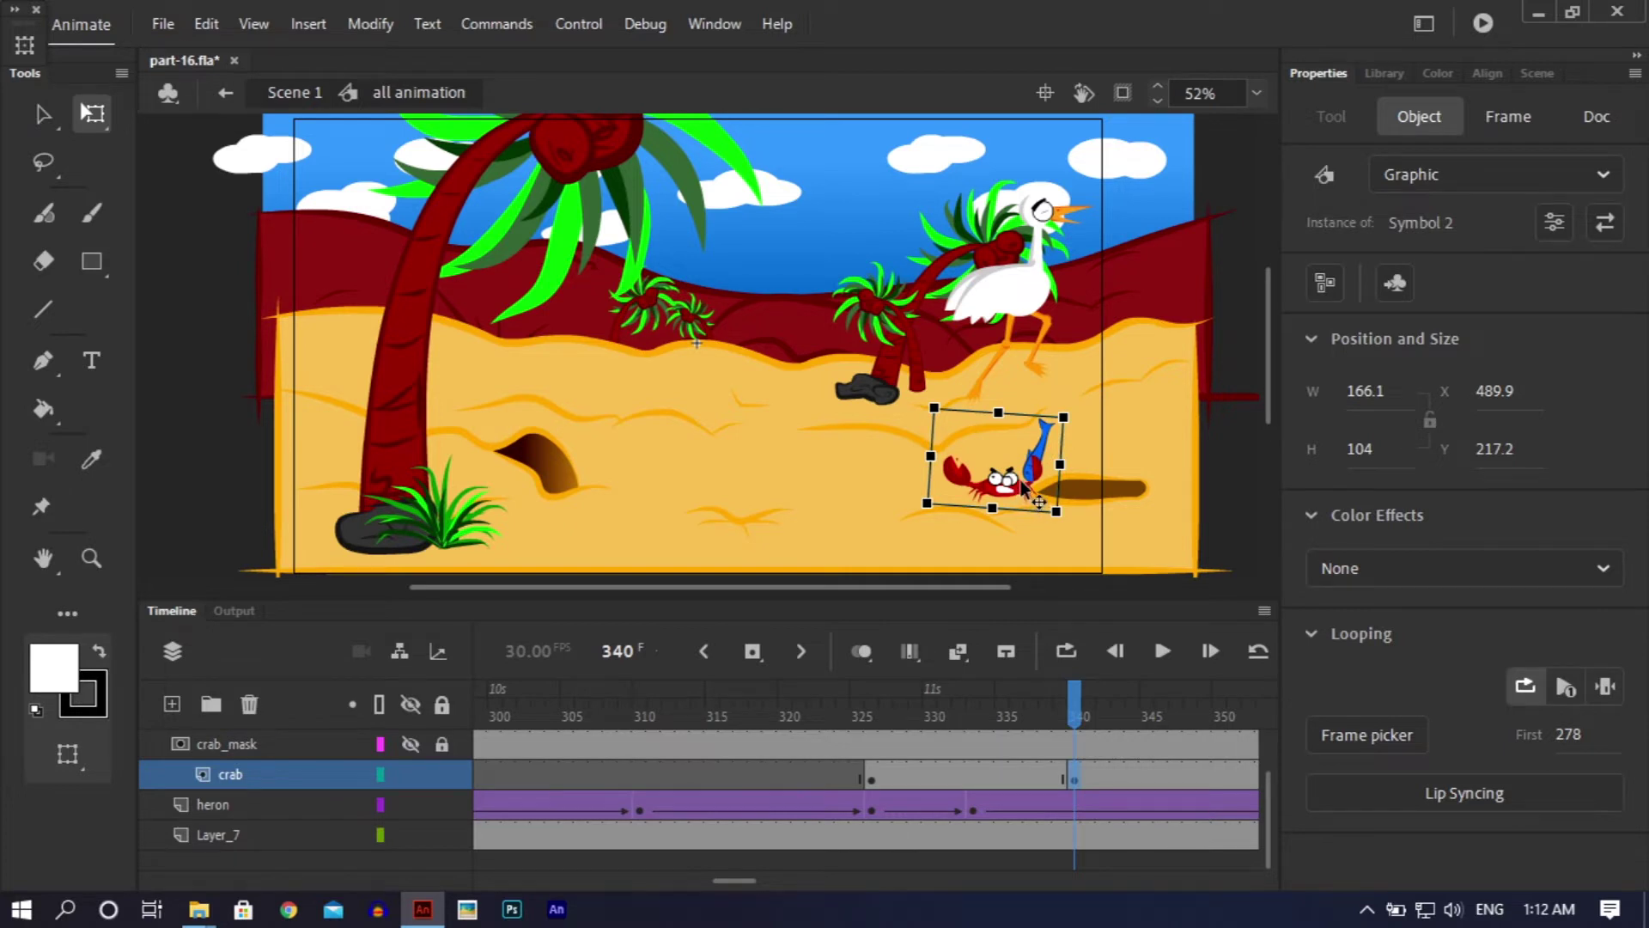
{"action": "left_click_drag", "start_coordinate": [1022, 481], "coordinate": [1026, 483]}
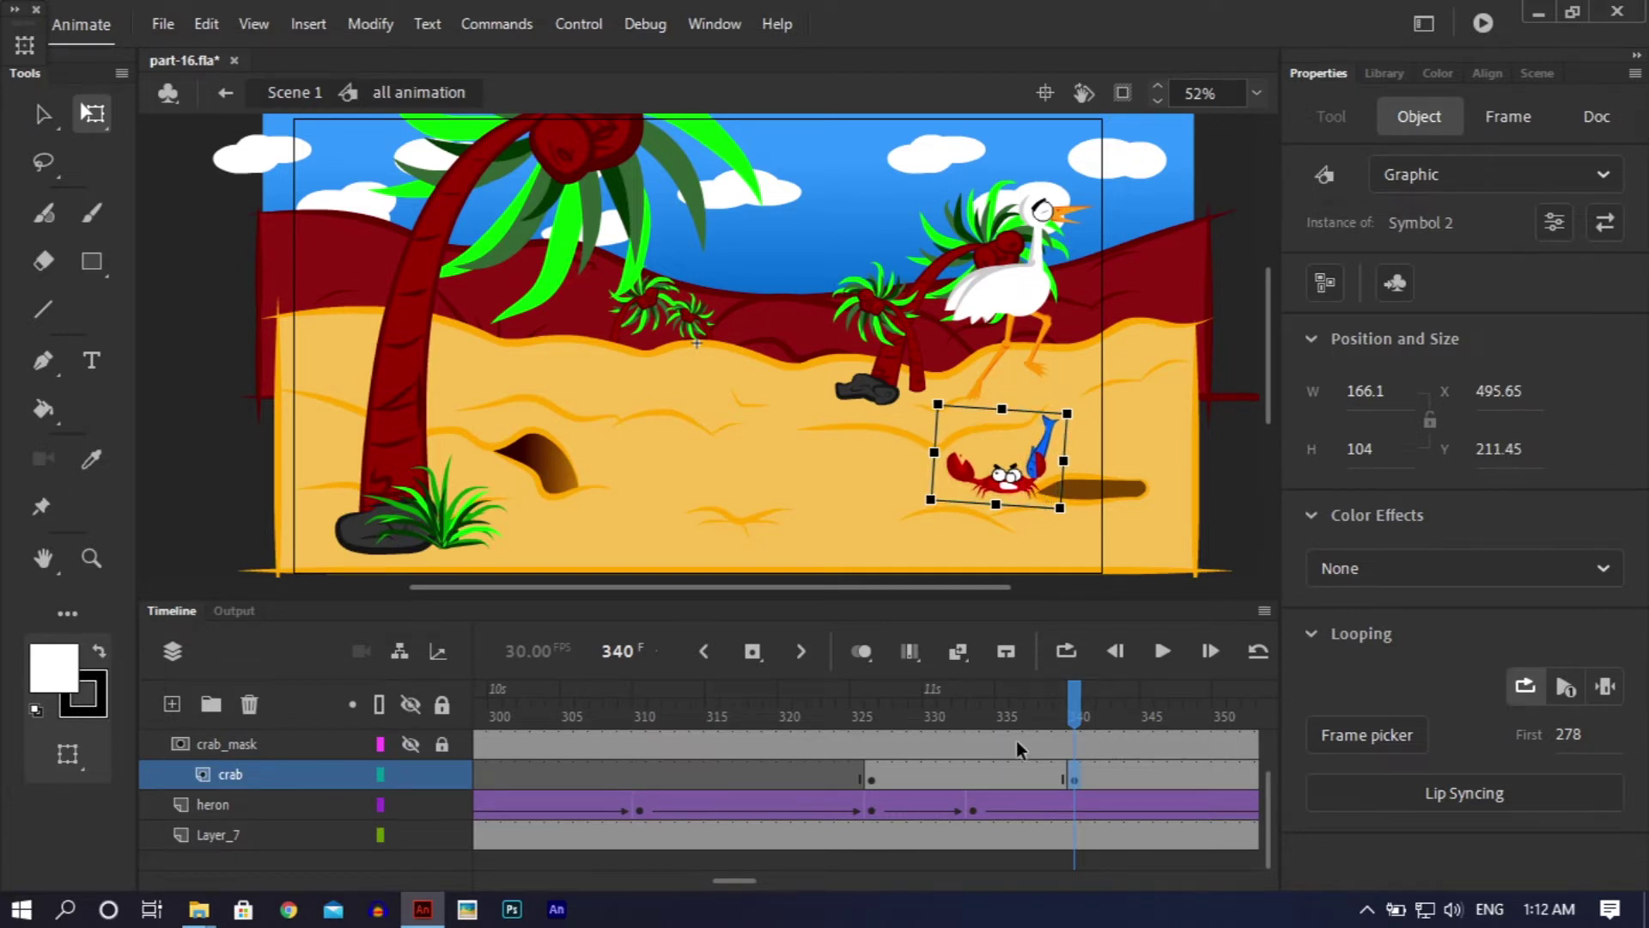
Step: Create a classic tween on the crab layer between keyframes 326 and 340 and go back to frame 326
{"action": "left_click", "coordinate": [979, 773]}
{"action": "right_click", "coordinate": [979, 773]}
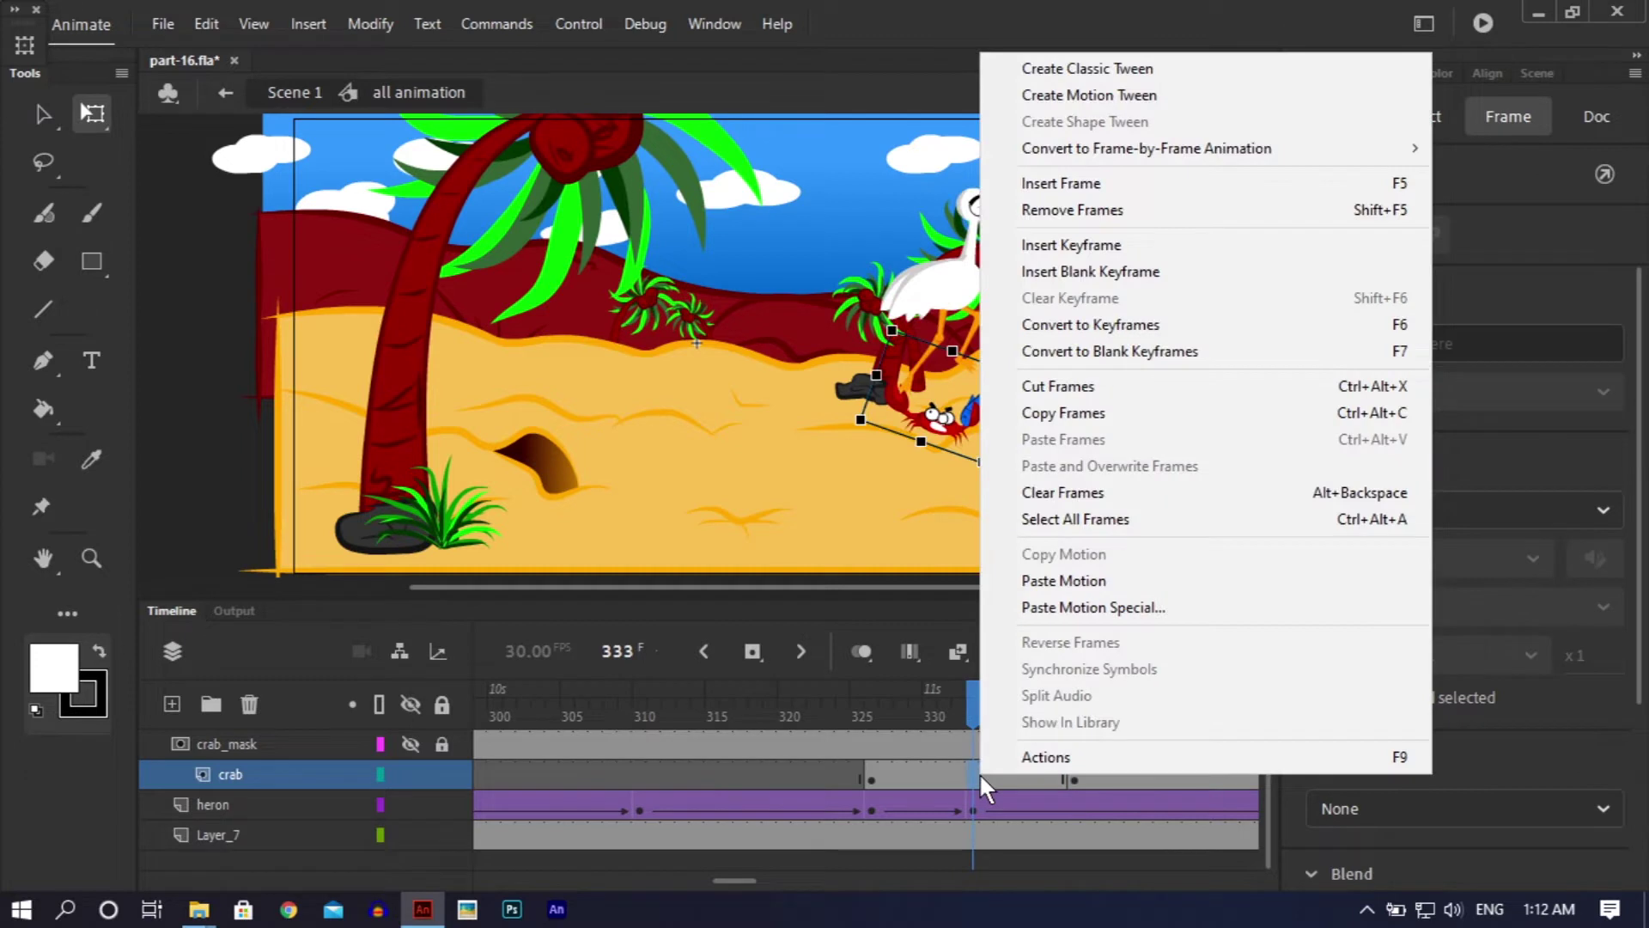
{"action": "left_click", "coordinate": [1096, 71]}
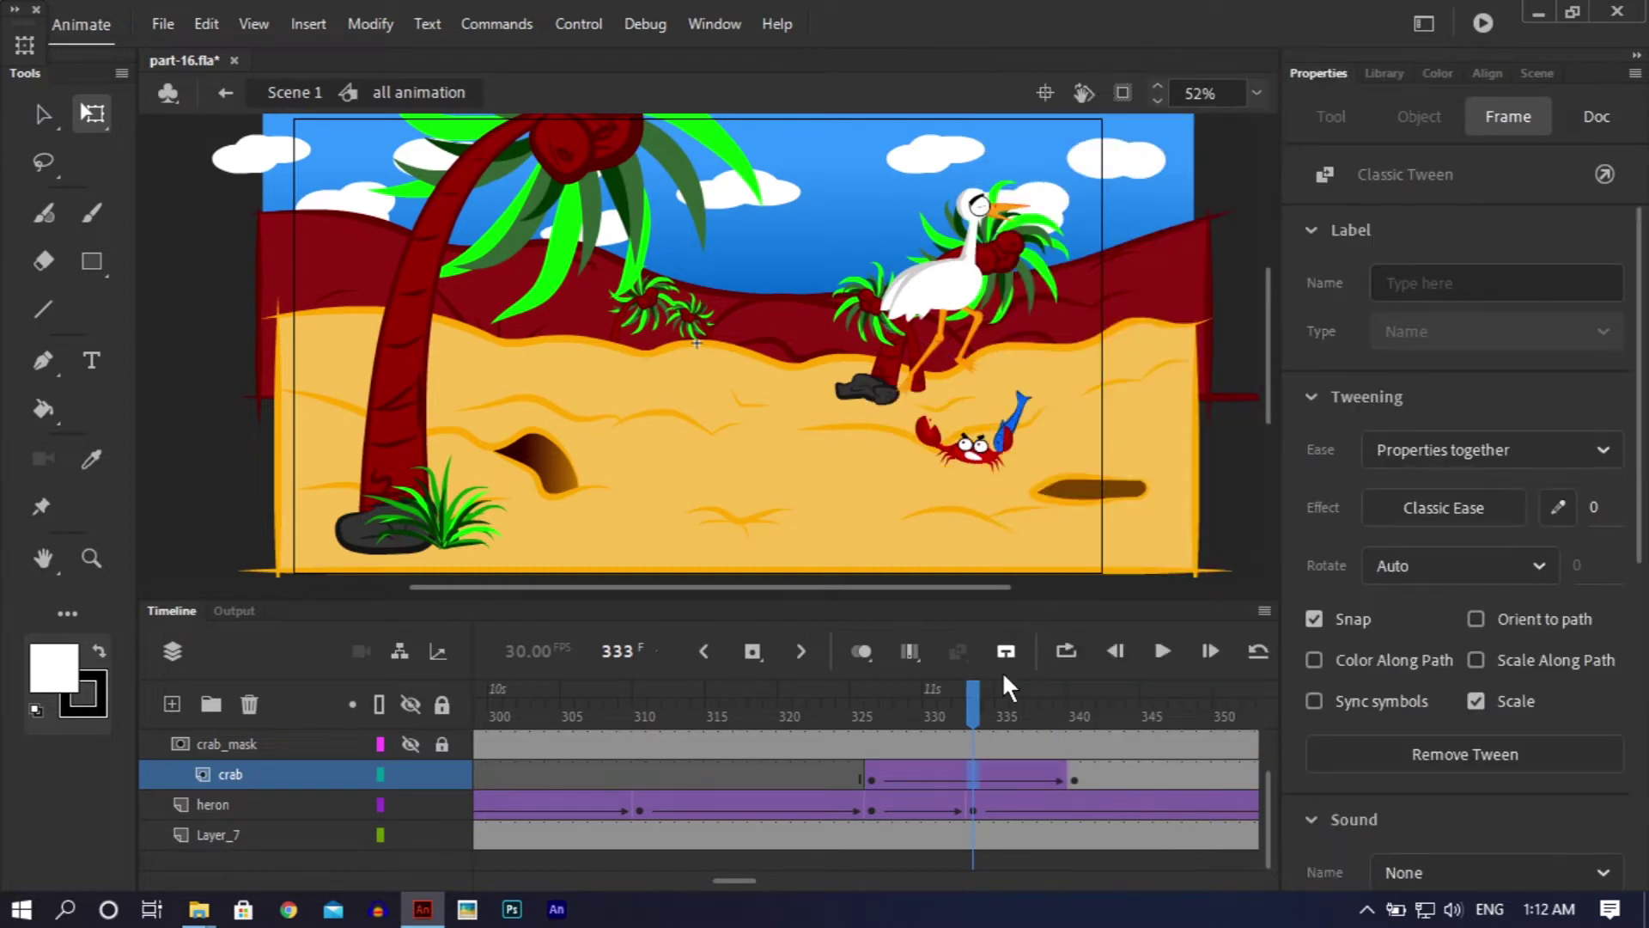
{"action": "left_click_drag", "start_coordinate": [979, 712], "coordinate": [873, 713]}
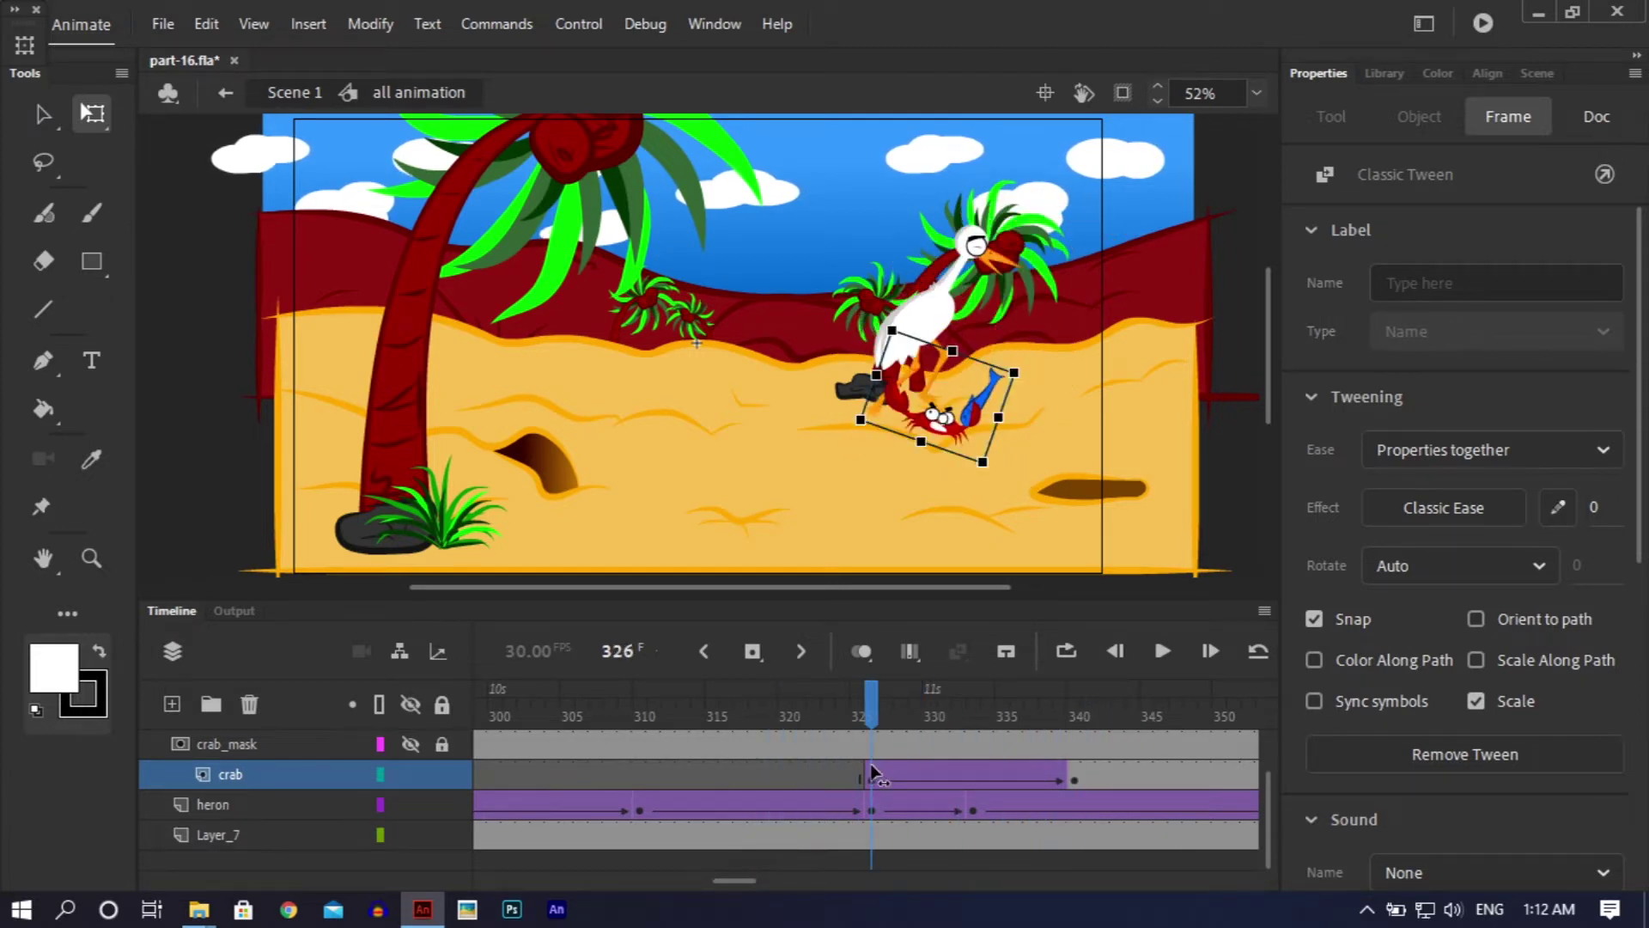
Step: Open the crab's Symbol 2 and examine its keyframes and movement from the start to beyond frame 275
{"action": "double_click", "coordinate": [962, 432]}
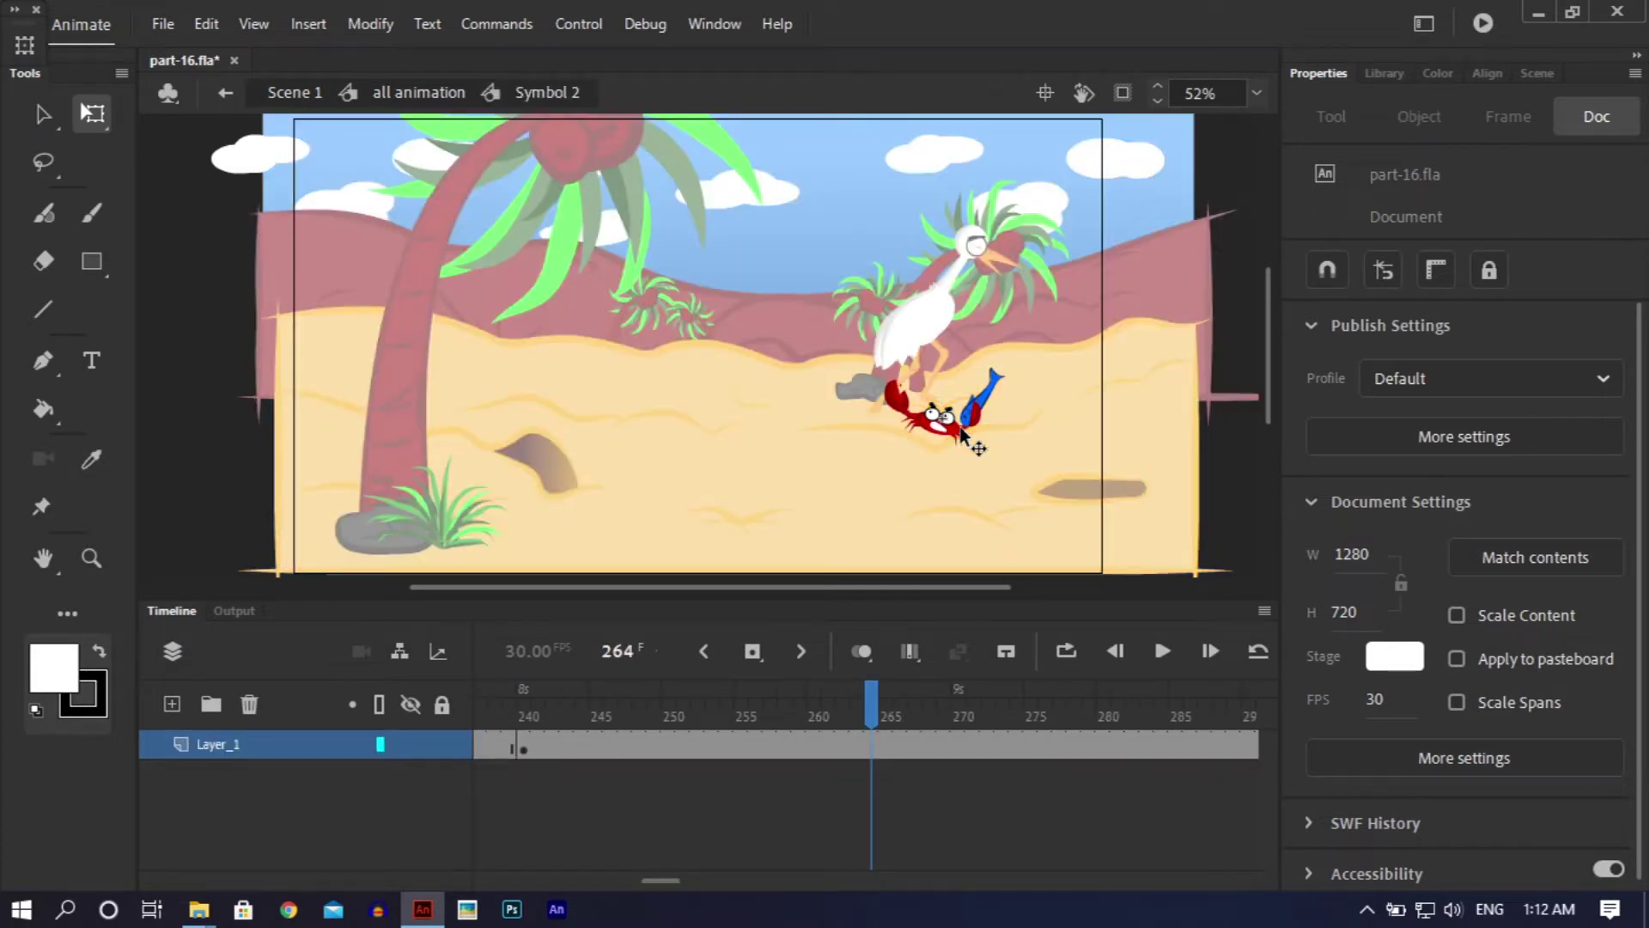
{"action": "left_click", "coordinate": [684, 711]}
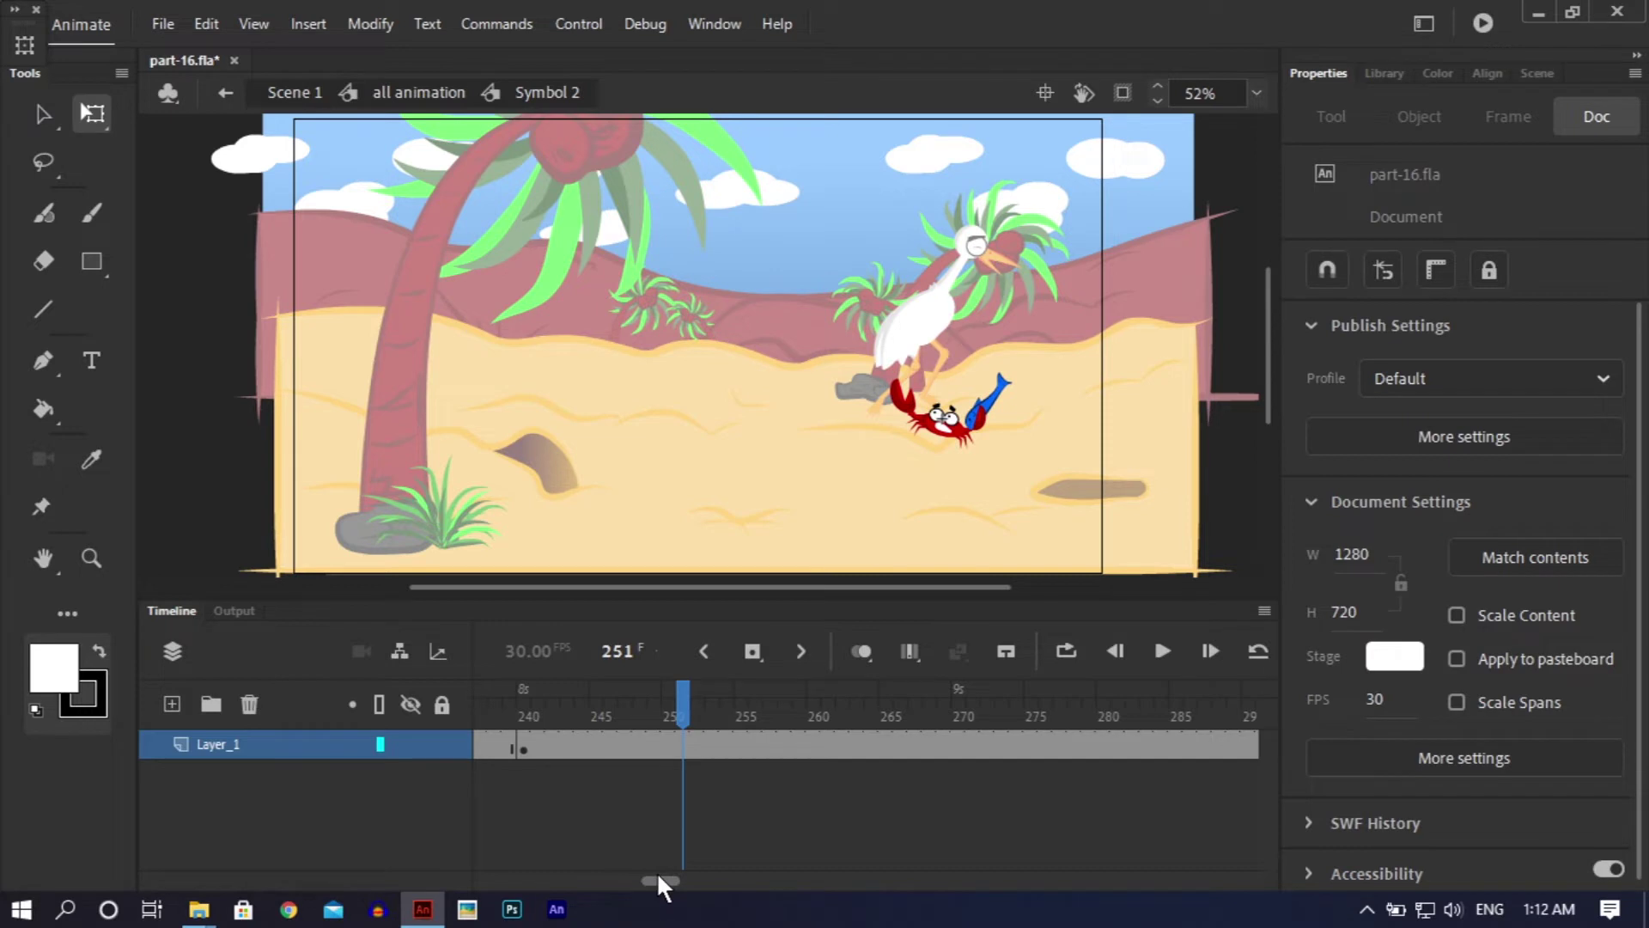
{"action": "left_click_drag", "start_coordinate": [660, 880], "coordinate": [407, 893]}
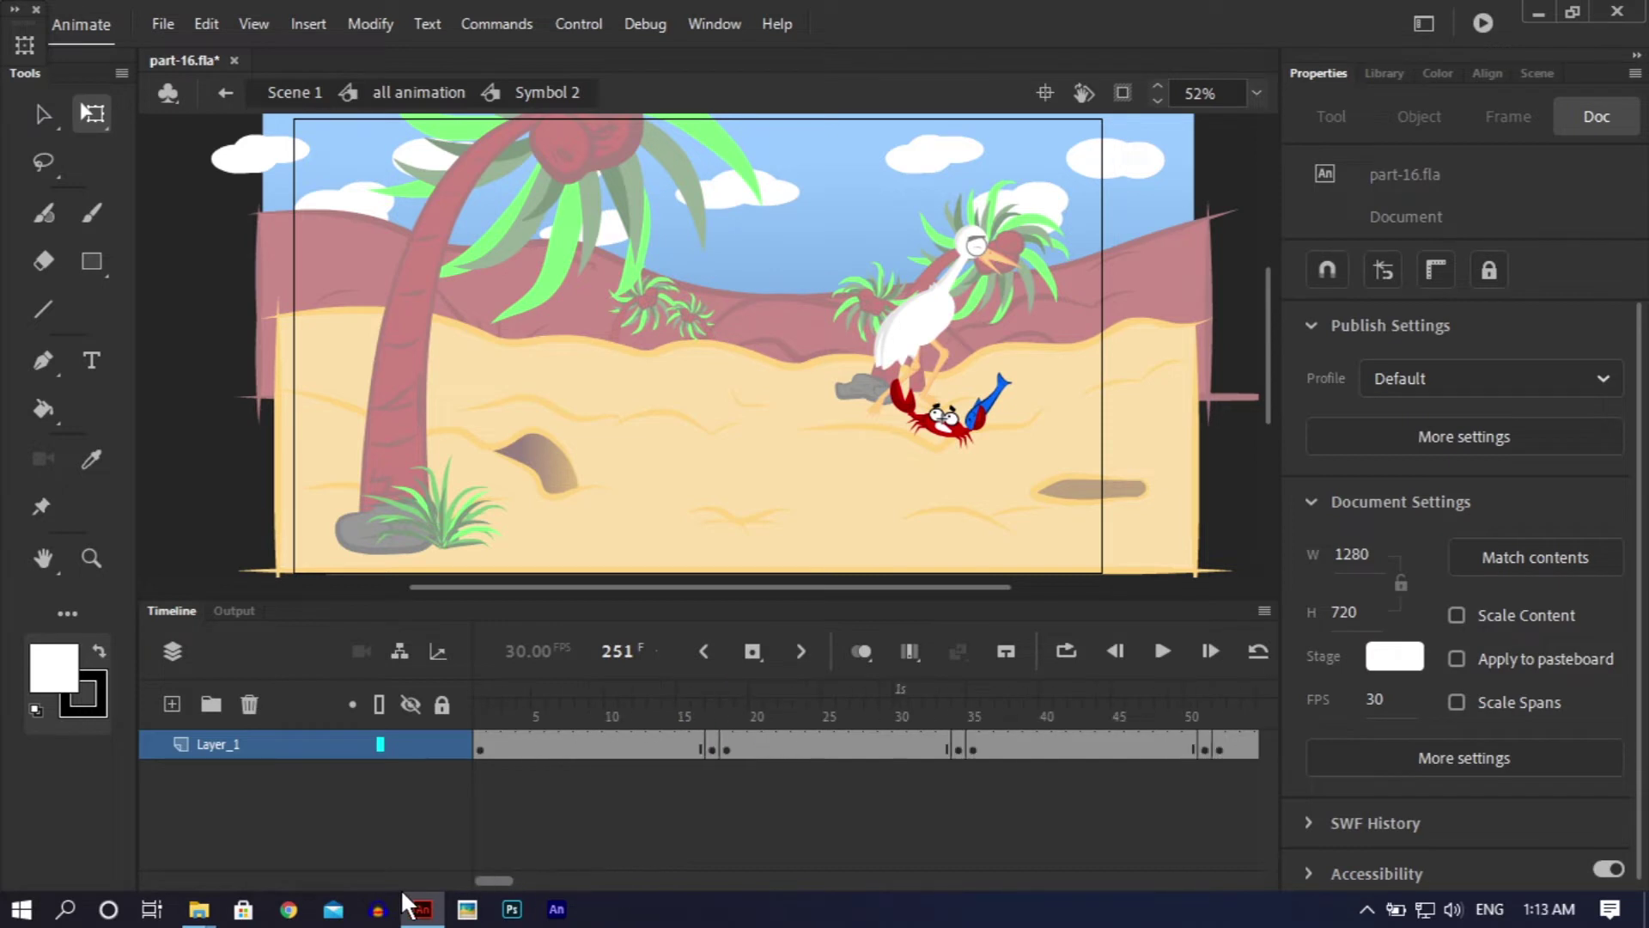
{"action": "left_click", "coordinate": [577, 713]}
{"action": "left_click_drag", "start_coordinate": [577, 713], "coordinate": [1481, 717]}
{"action": "key", "text": "period"}
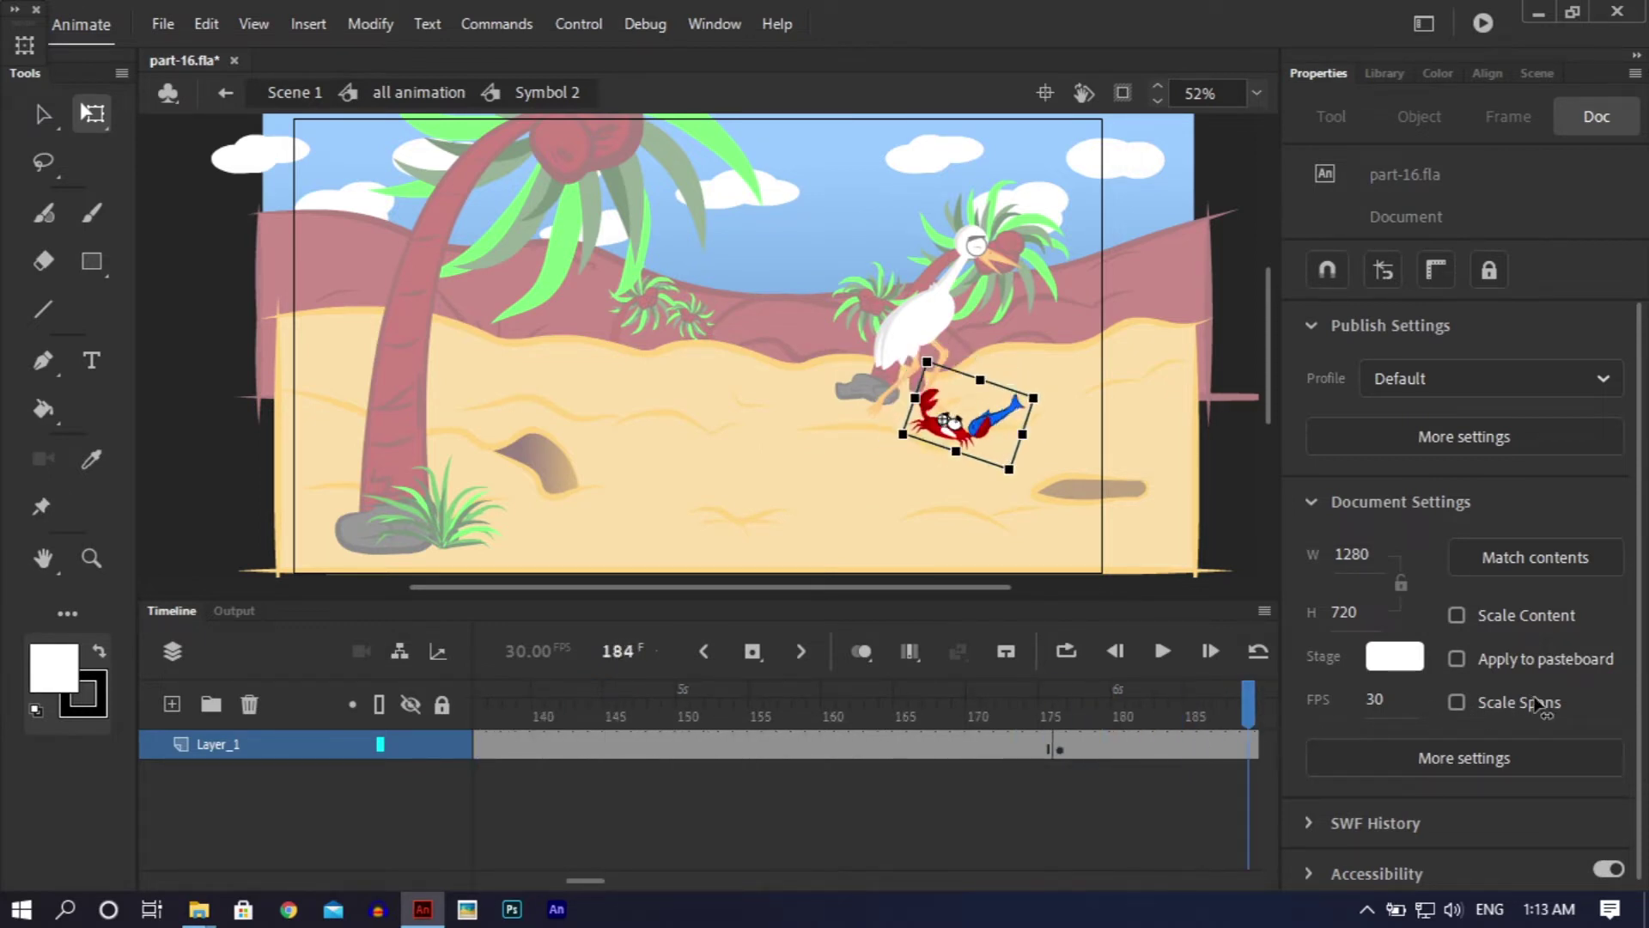
{"action": "key", "text": "period"}
{"action": "key", "text": "period"}
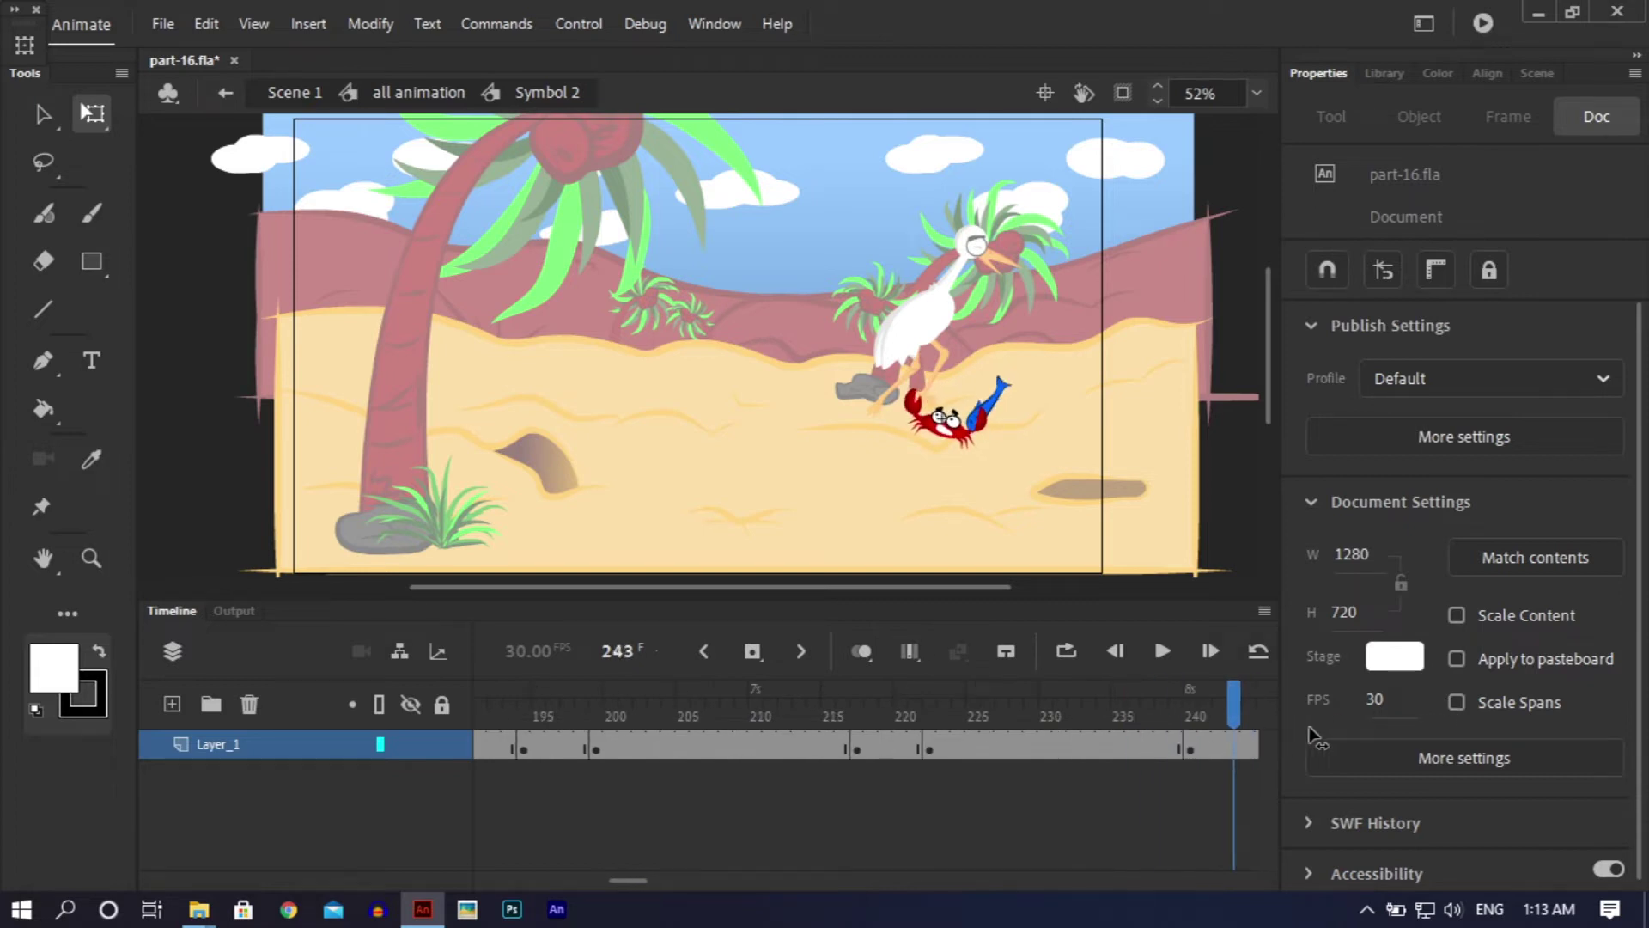
{"action": "left_click_drag", "start_coordinate": [1058, 770], "coordinate": [541, 756]}
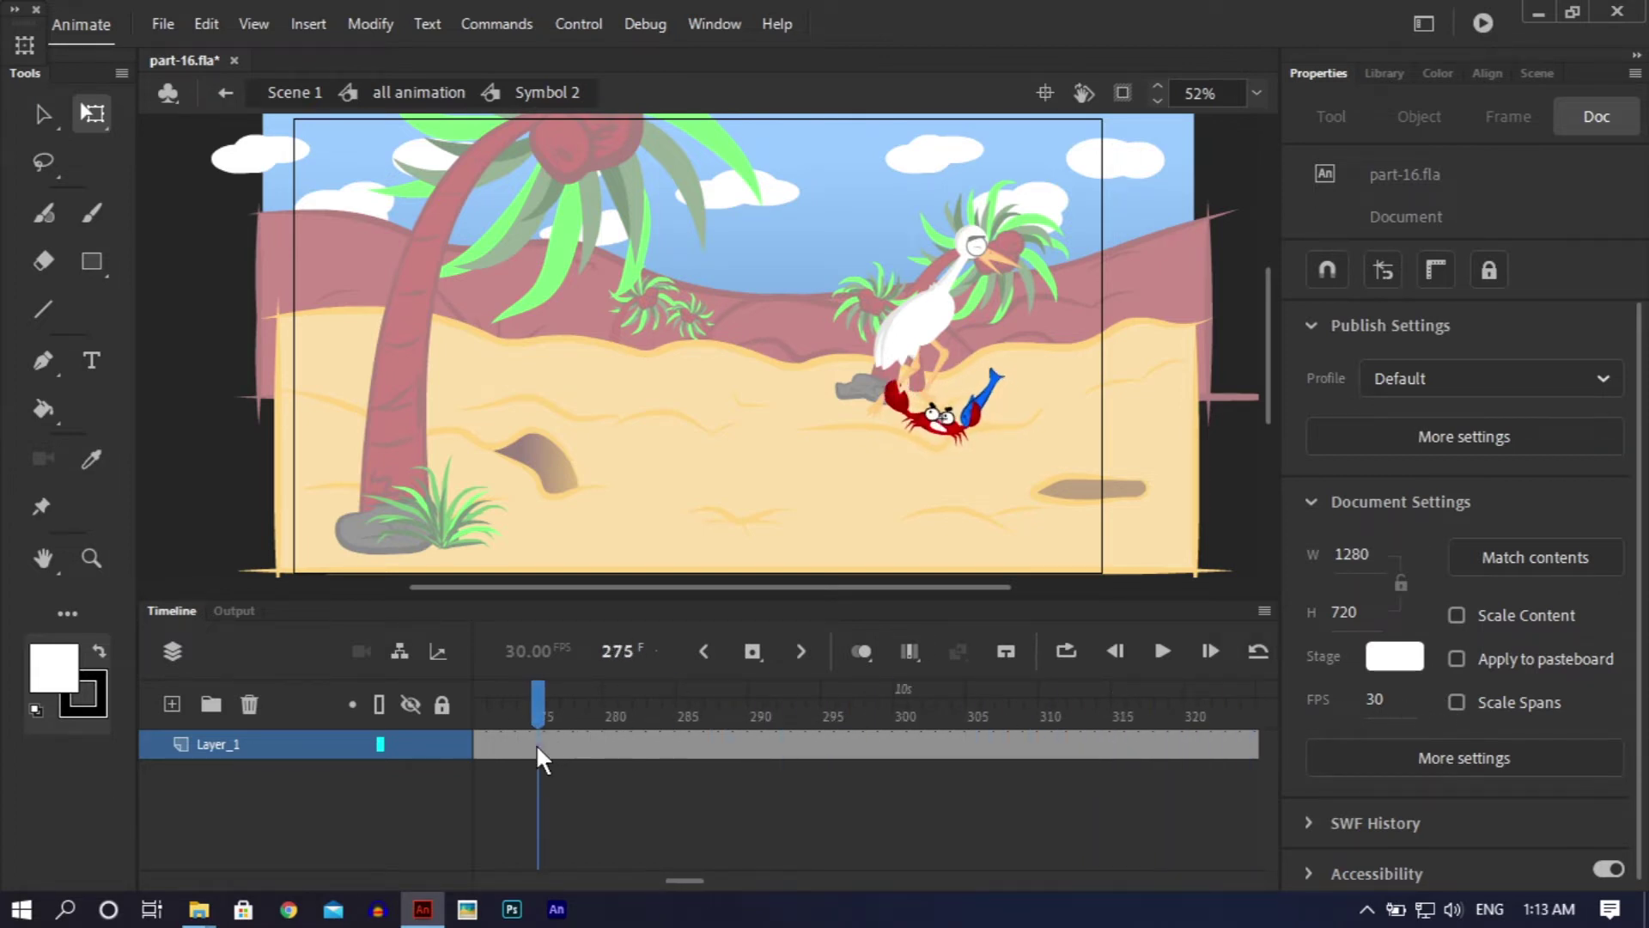
Step: Return to the all animation symbol, scrub back to frame 305 to check the crab's motion, and save the file
{"action": "double_click", "coordinate": [197, 421]}
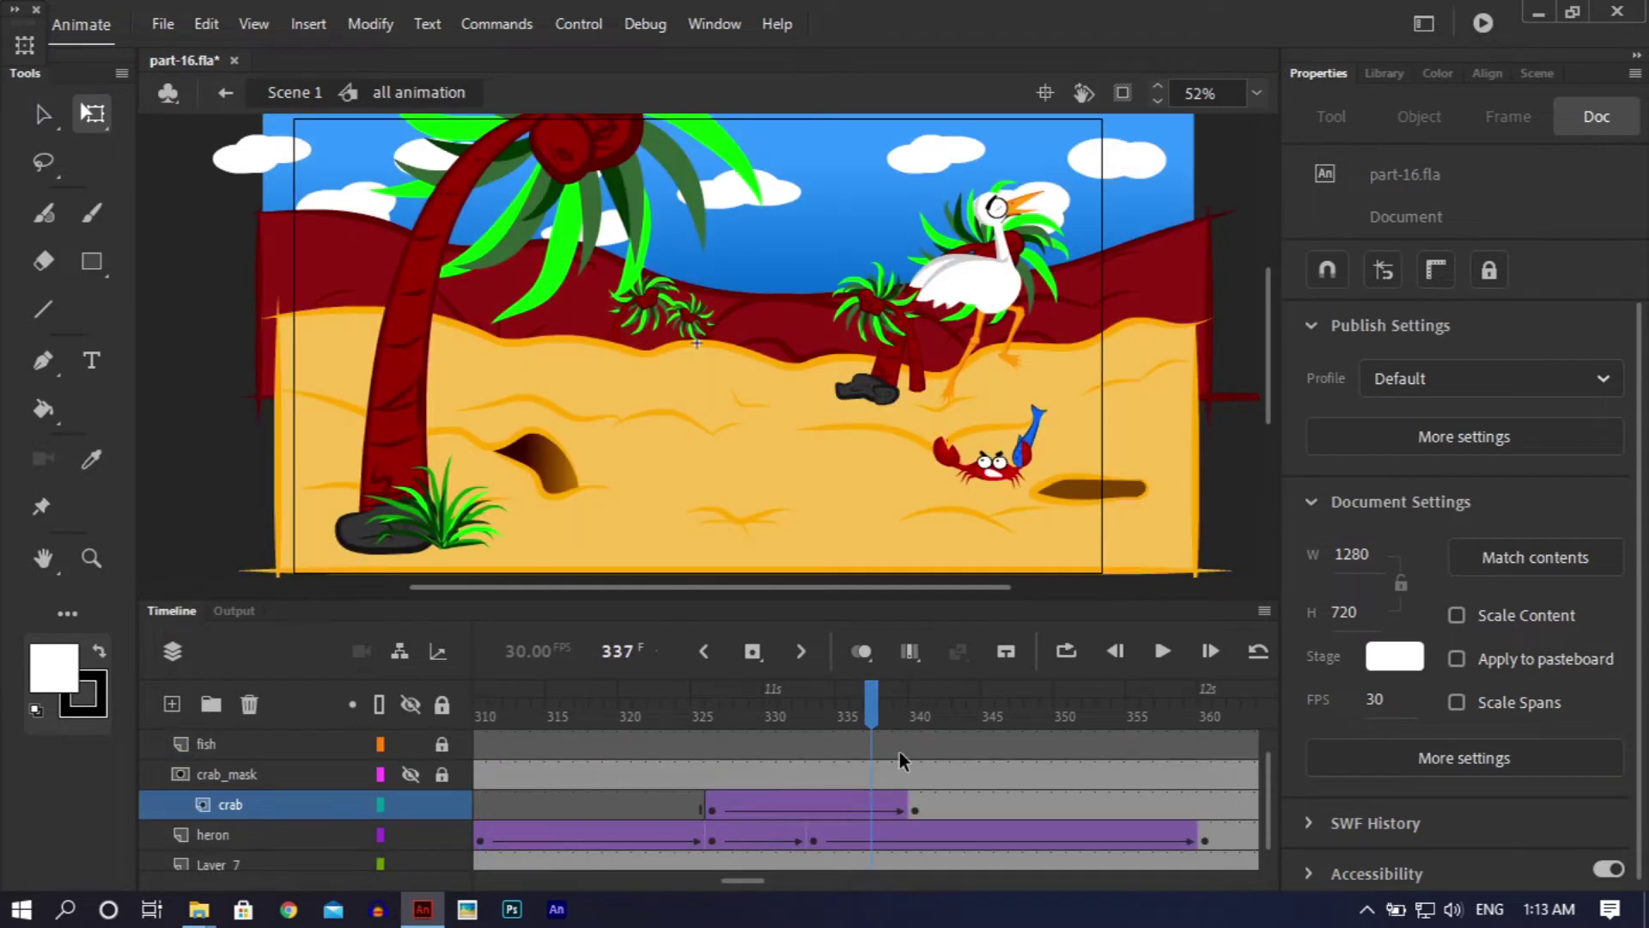
{"action": "left_click_drag", "start_coordinate": [870, 704], "coordinate": [441, 821]}
{"action": "key", "text": "ctrl+s"}
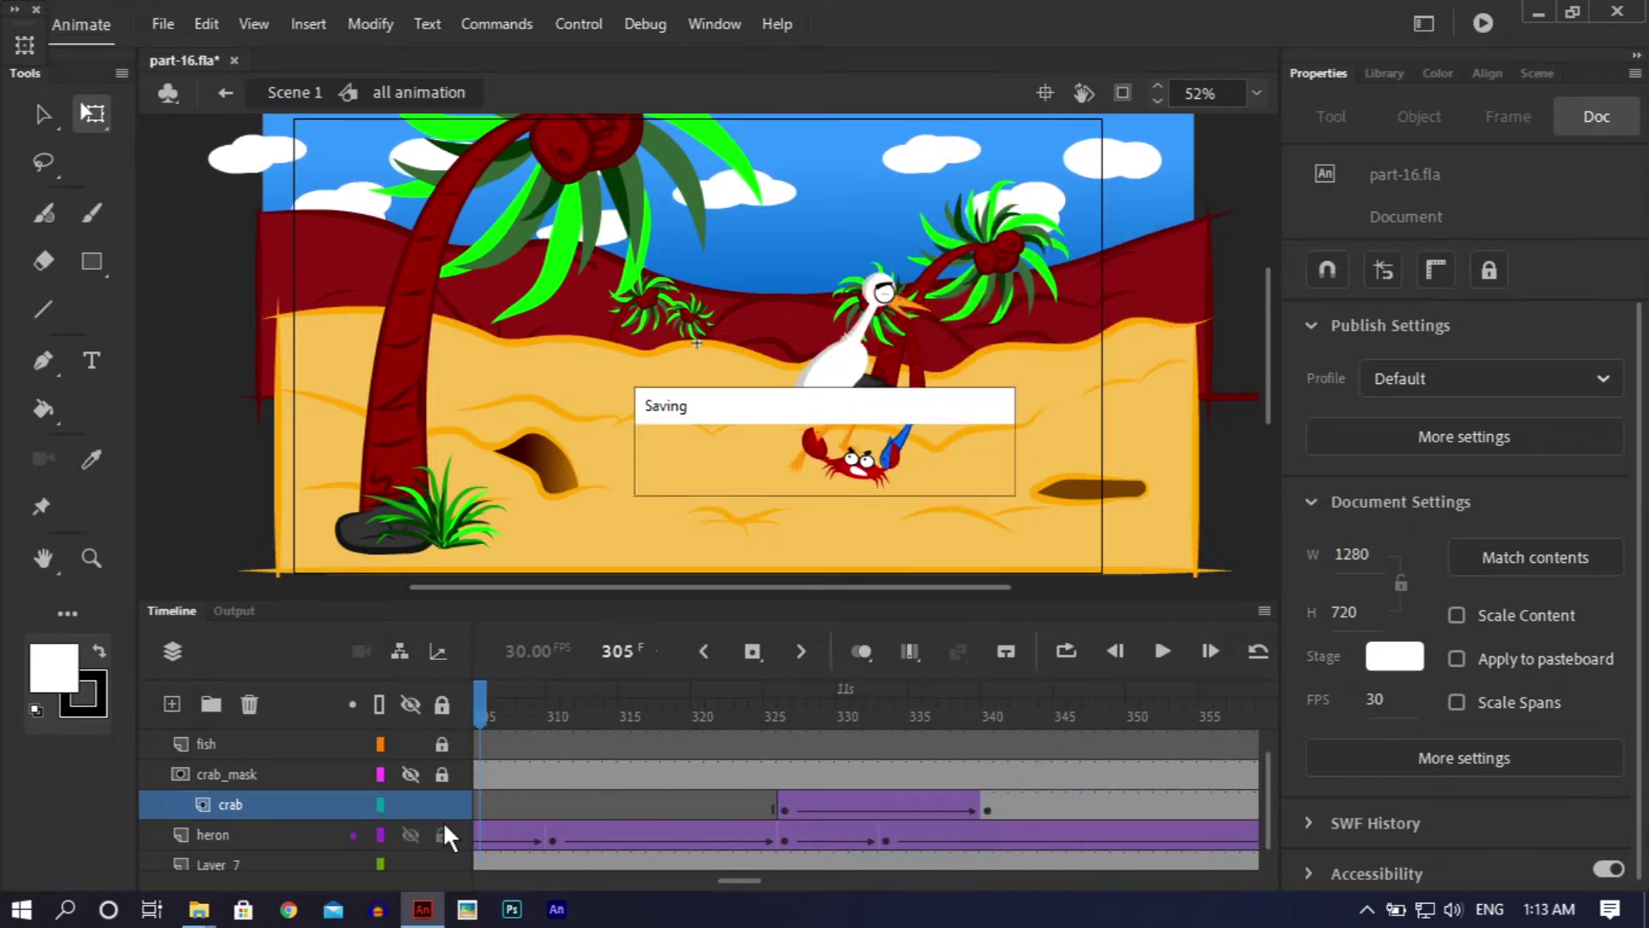
{"action": "left_click", "coordinate": [566, 690]}
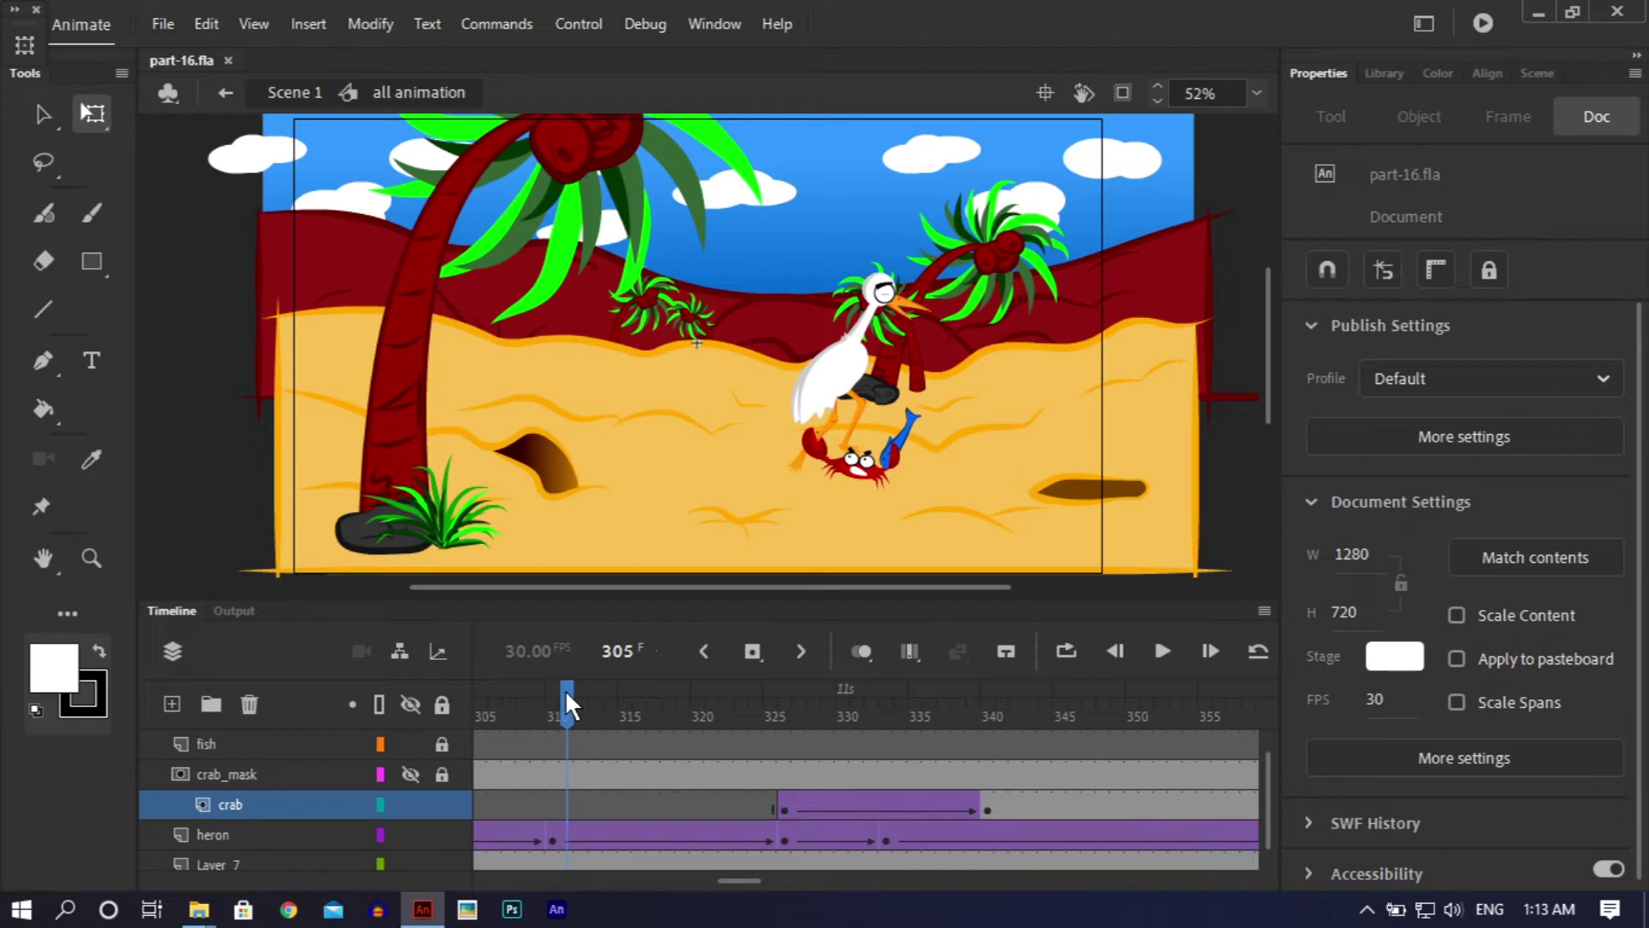
Step: Rewind the all animation symbol to frame 1, save the file, and return to Scene 1 to preview the animation
{"action": "left_click_drag", "start_coordinate": [565, 689], "coordinate": [229, 736]}
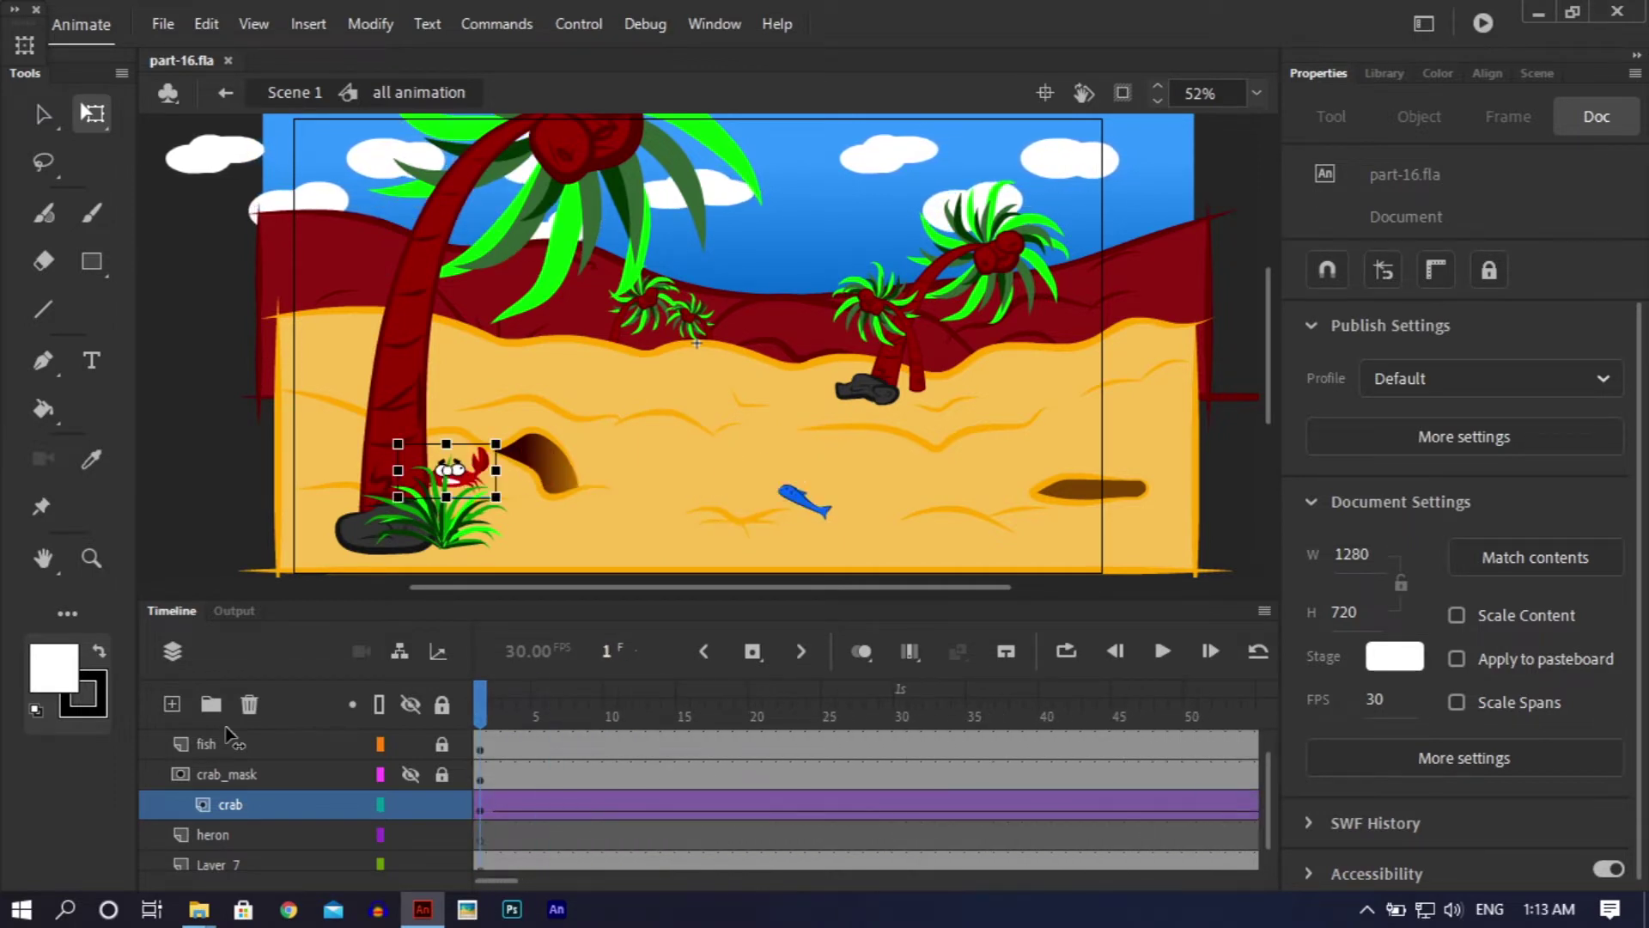
{"action": "left_click", "coordinate": [206, 463]}
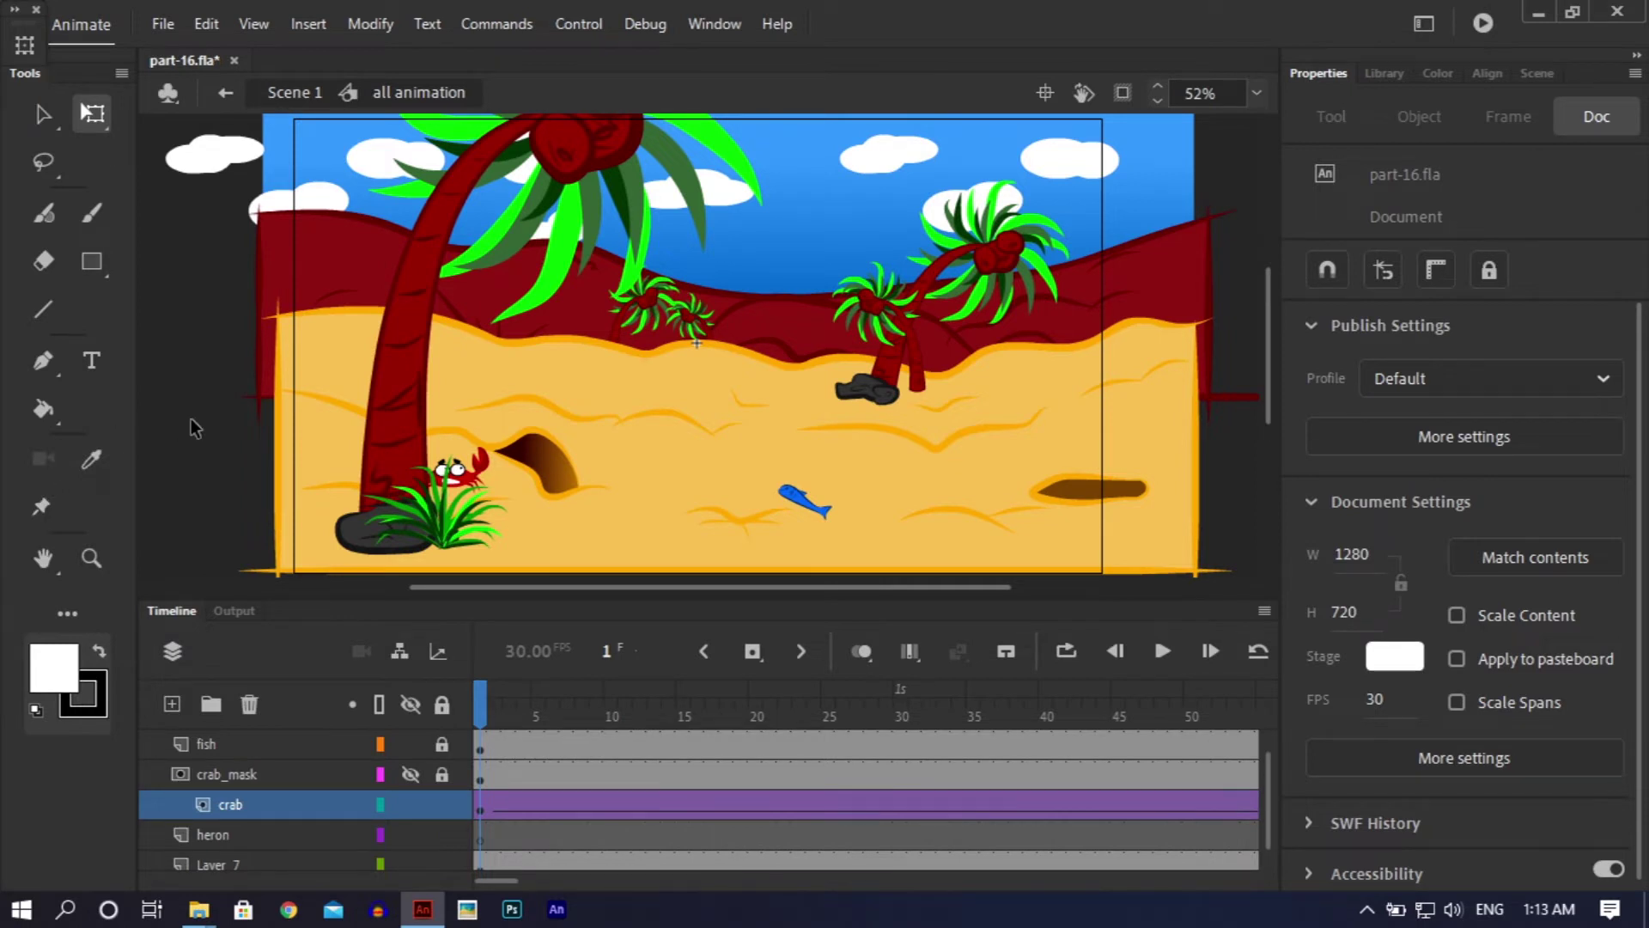
{"action": "key", "text": "ctrl+s"}
{"action": "double_click", "coordinate": [319, 297]}
{"action": "key", "text": "Return"}
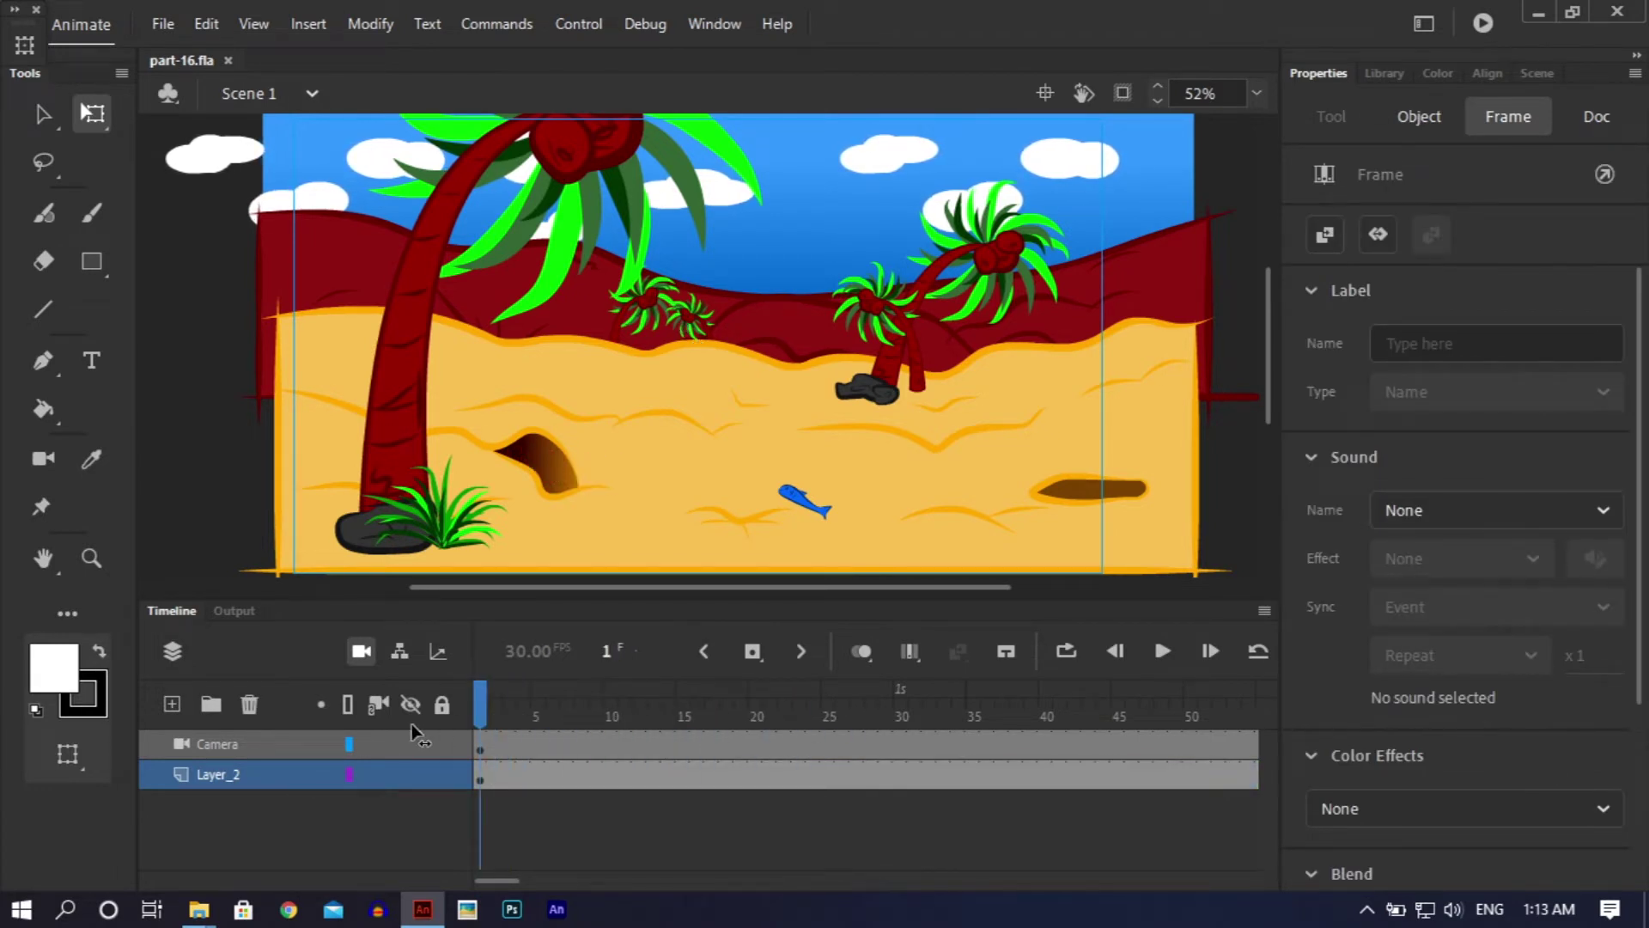
Step: Reopen the all animation symbol, make sure it is at frame 1, and return to Scene 1
{"action": "double_click", "coordinate": [617, 505]}
{"action": "left_click_drag", "start_coordinate": [492, 719], "coordinate": [172, 726]}
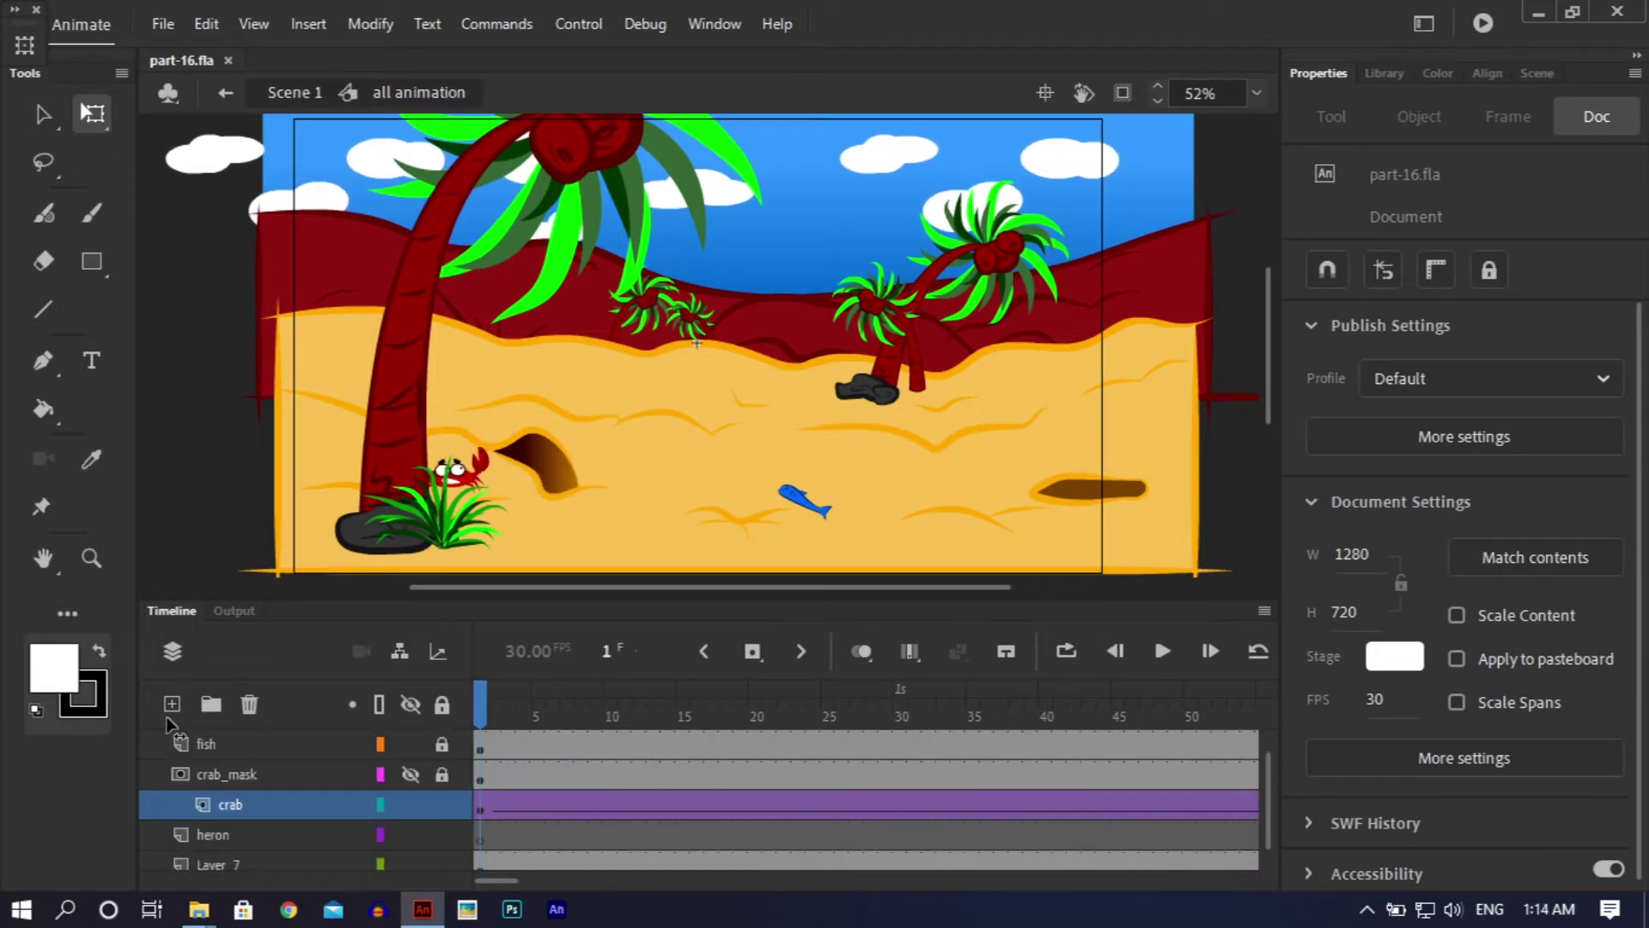
{"action": "double_click", "coordinate": [213, 465]}
Step: Insert a keyframe at frame 60 on the Camera layer in Scene 1
{"action": "left_click_drag", "start_coordinate": [486, 716], "coordinate": [617, 746]}
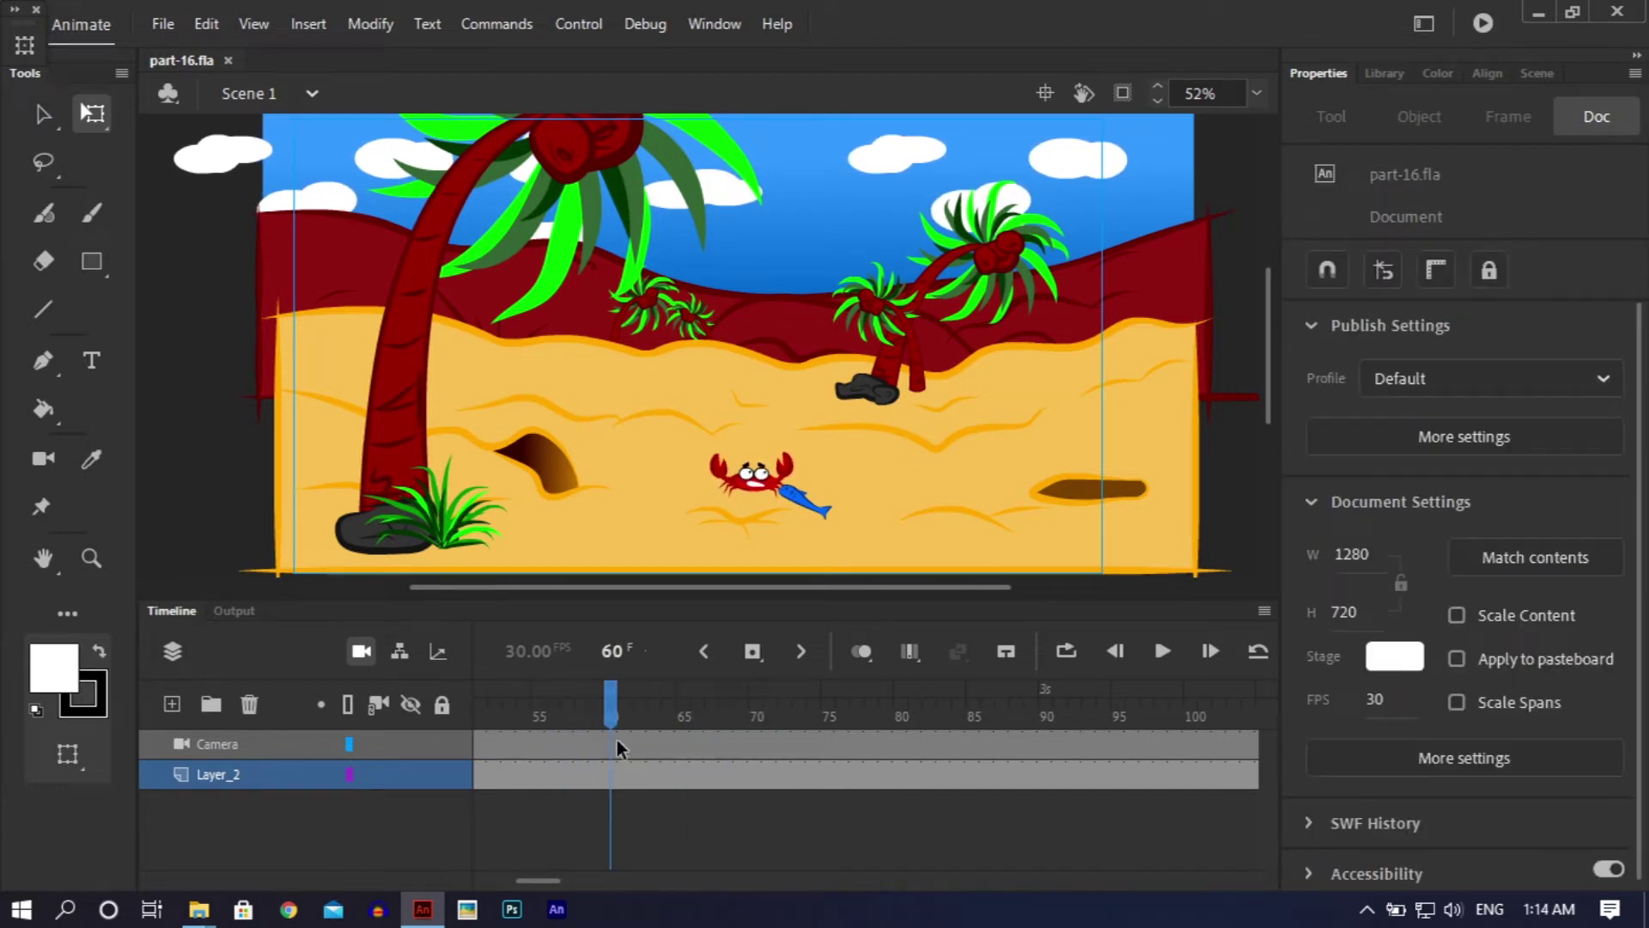
{"action": "right_click", "coordinate": [617, 744]}
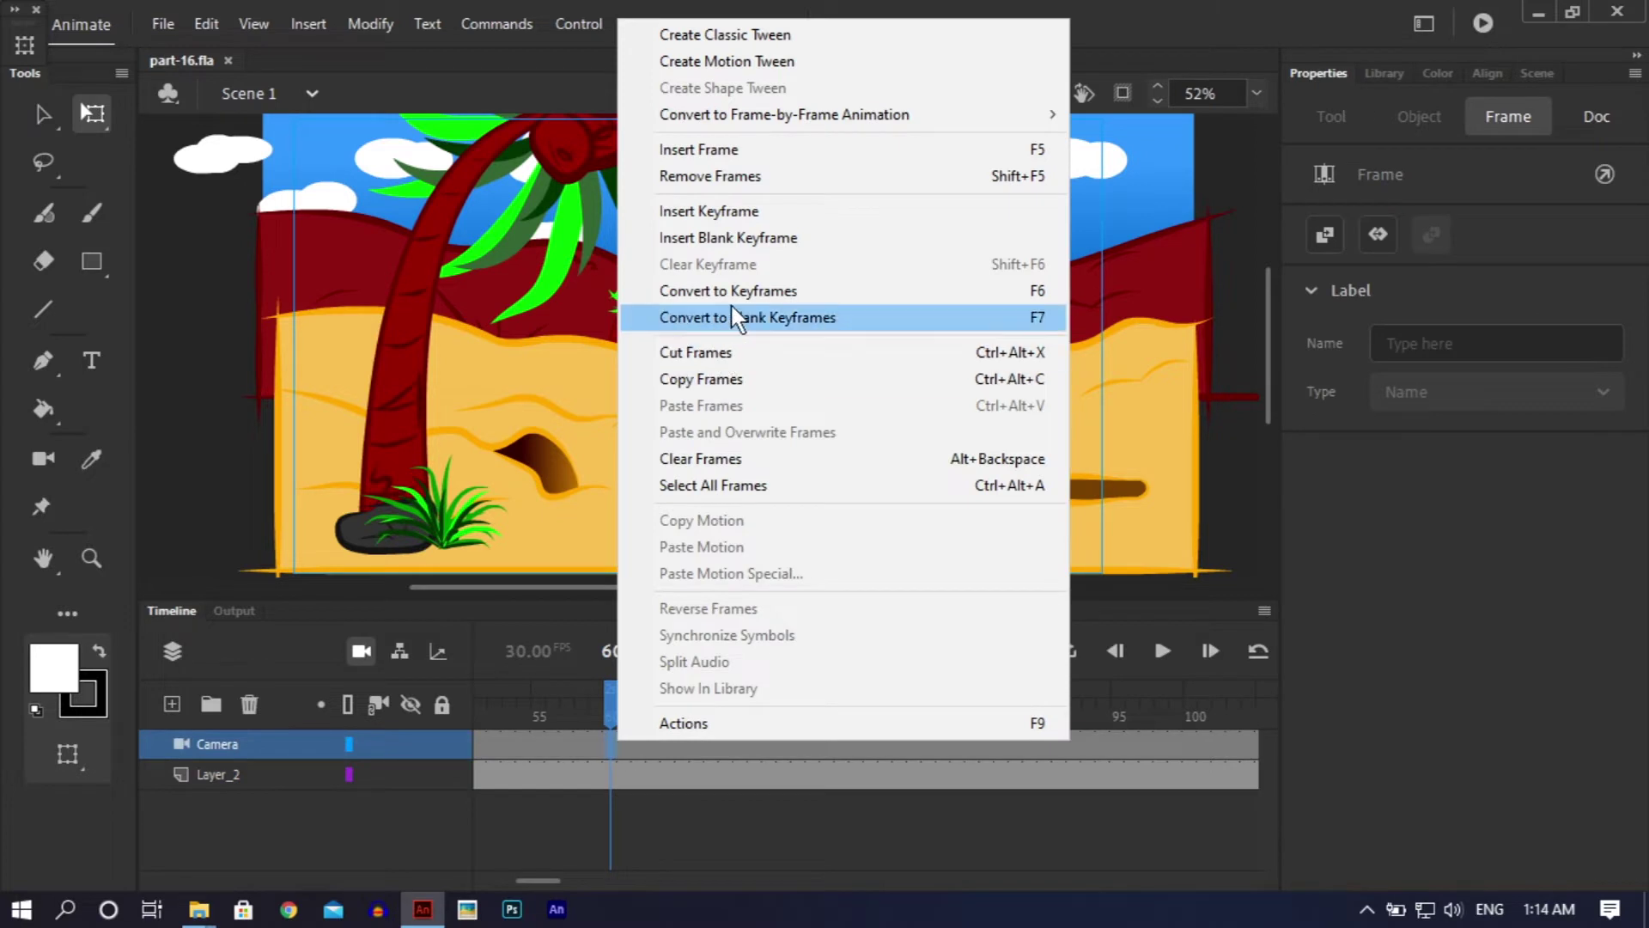
{"action": "left_click", "coordinate": [735, 209]}
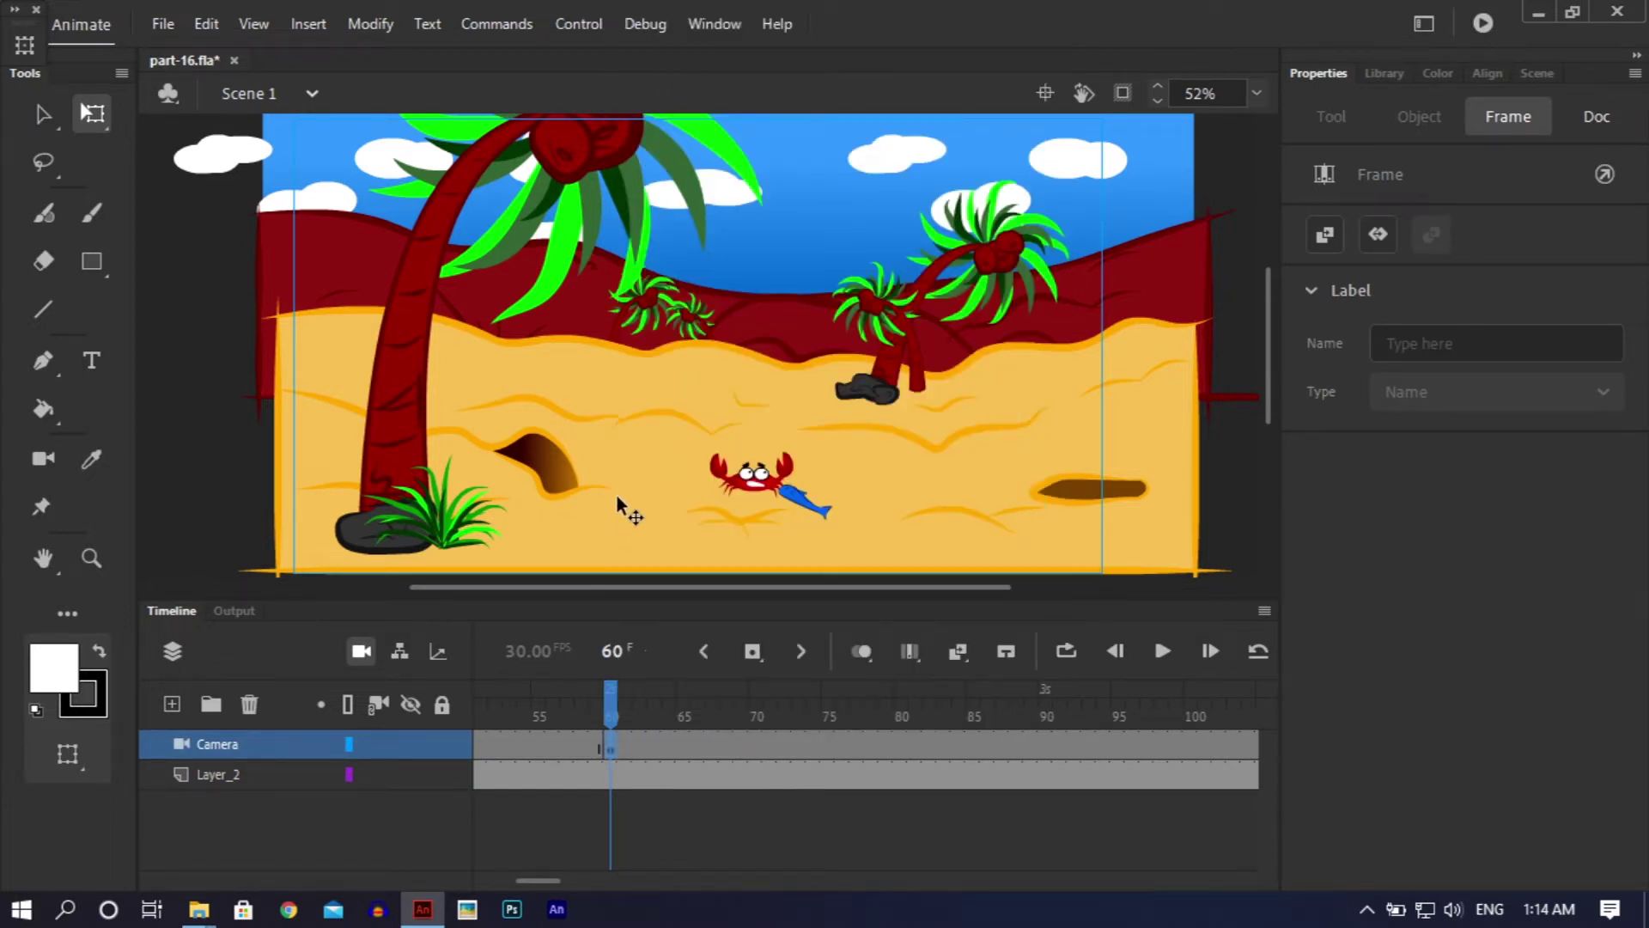
Step: At frame 60, zoom the camera to about 517% and frame the crab and fish at about X -432, Y -998
{"action": "left_click", "coordinate": [40, 462]}
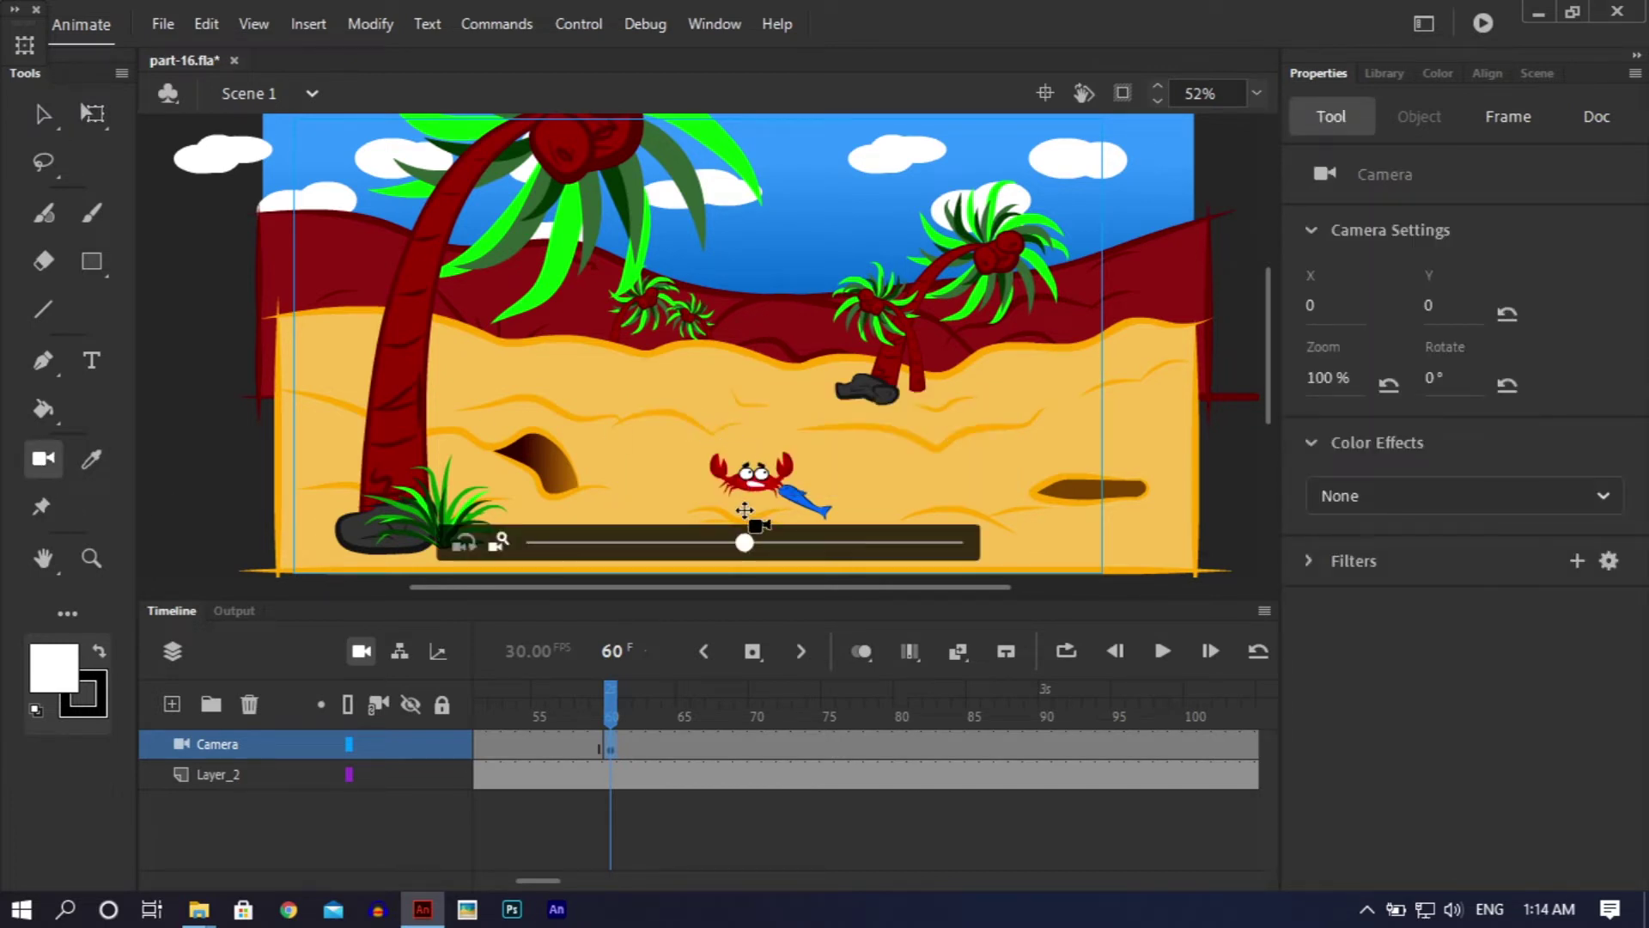
{"action": "left_click", "coordinate": [862, 547]}
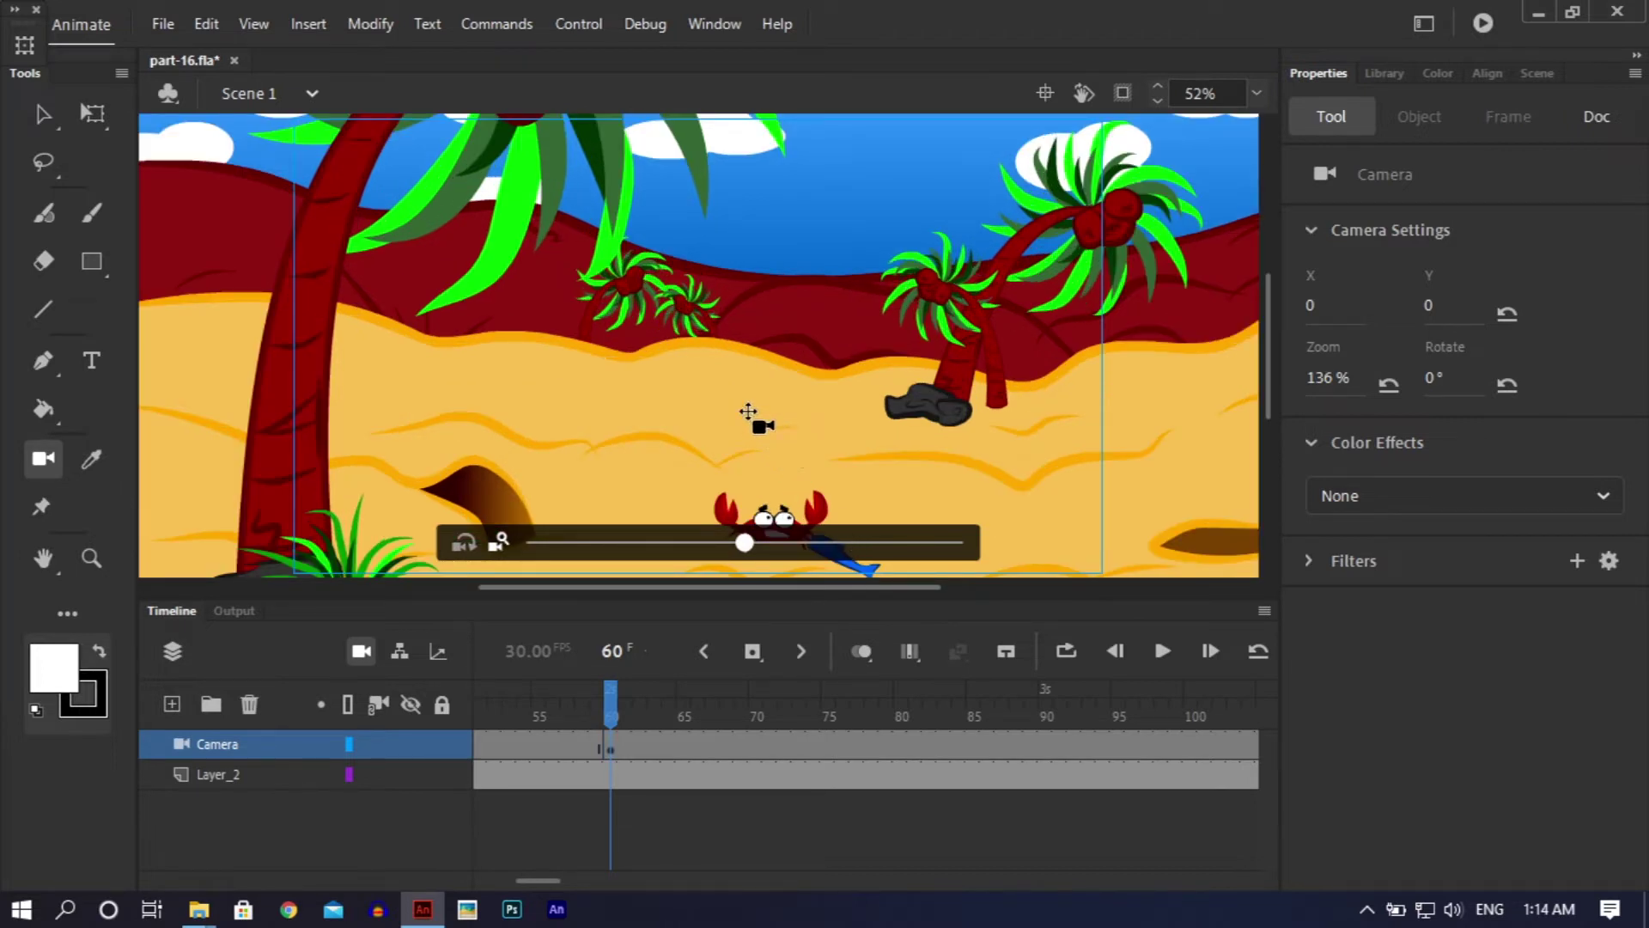
{"action": "left_click_drag", "start_coordinate": [725, 379], "coordinate": [732, 393]}
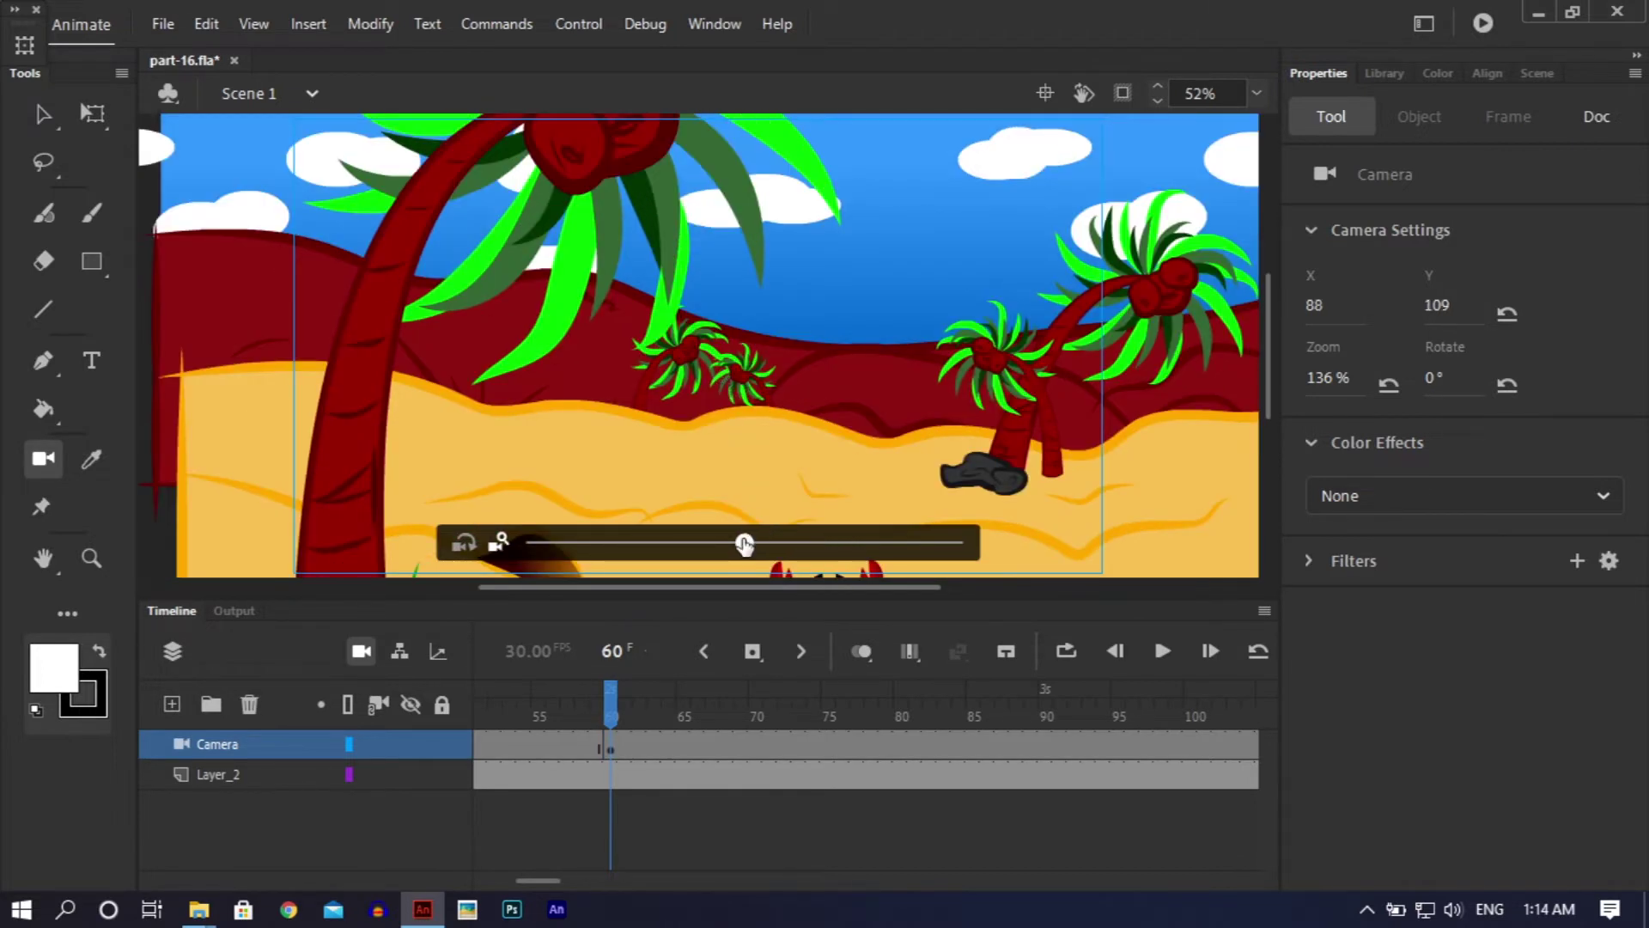
{"action": "left_click_drag", "start_coordinate": [744, 541], "coordinate": [759, 542]}
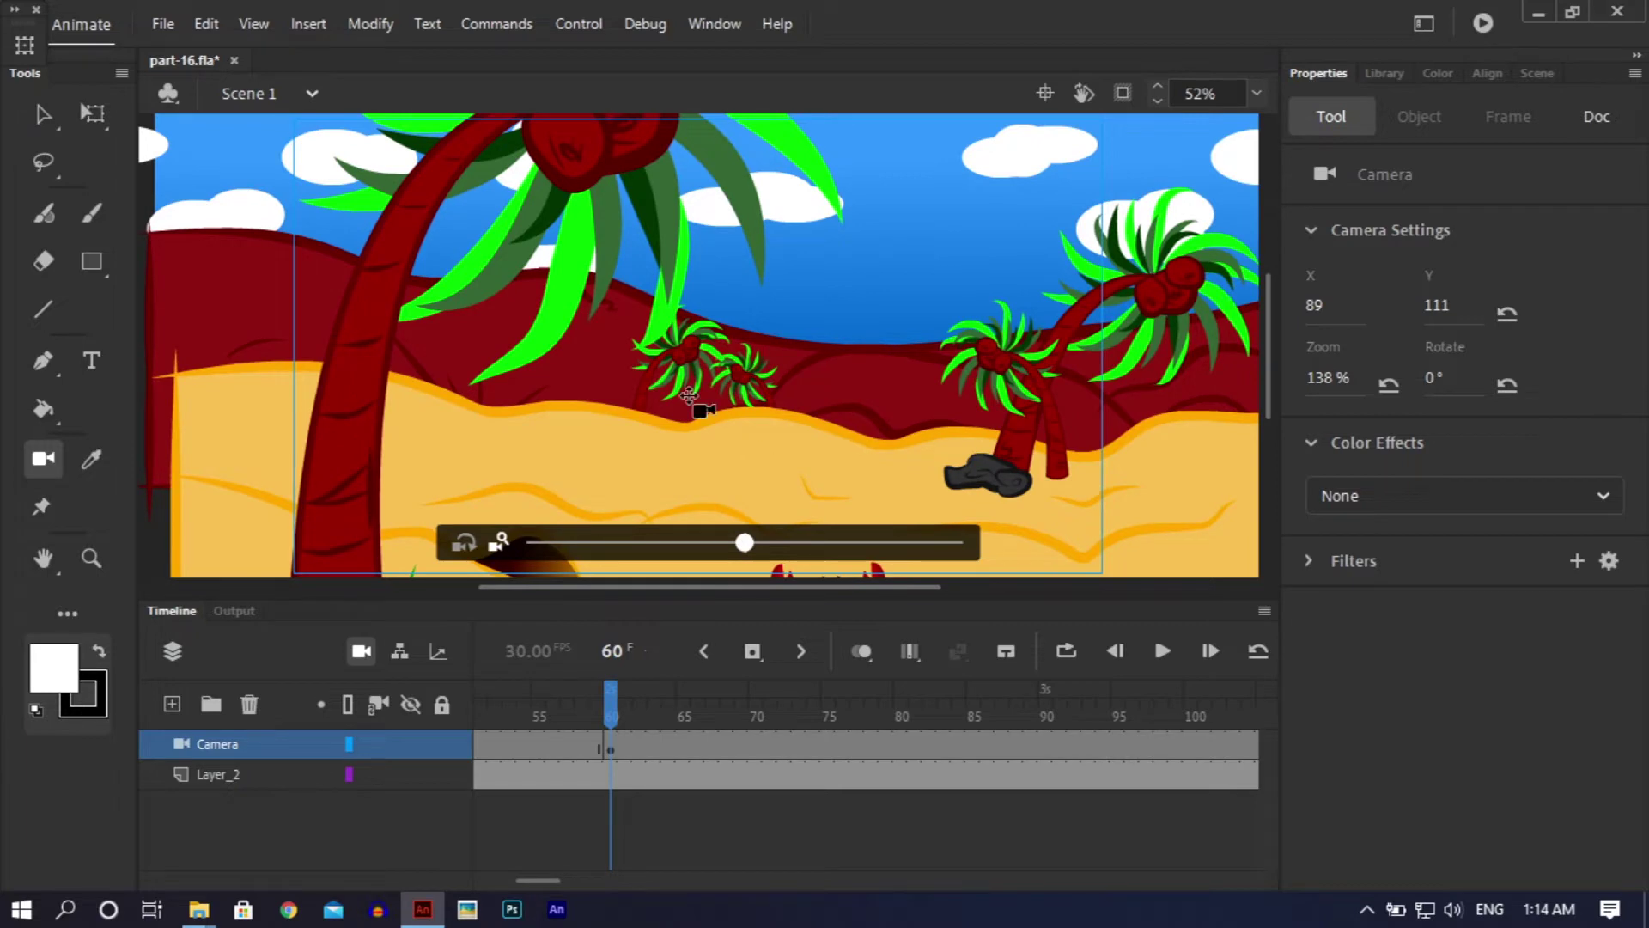
{"action": "left_click_drag", "start_coordinate": [688, 395], "coordinate": [612, 292]}
{"action": "left_click_drag", "start_coordinate": [745, 542], "coordinate": [914, 559]}
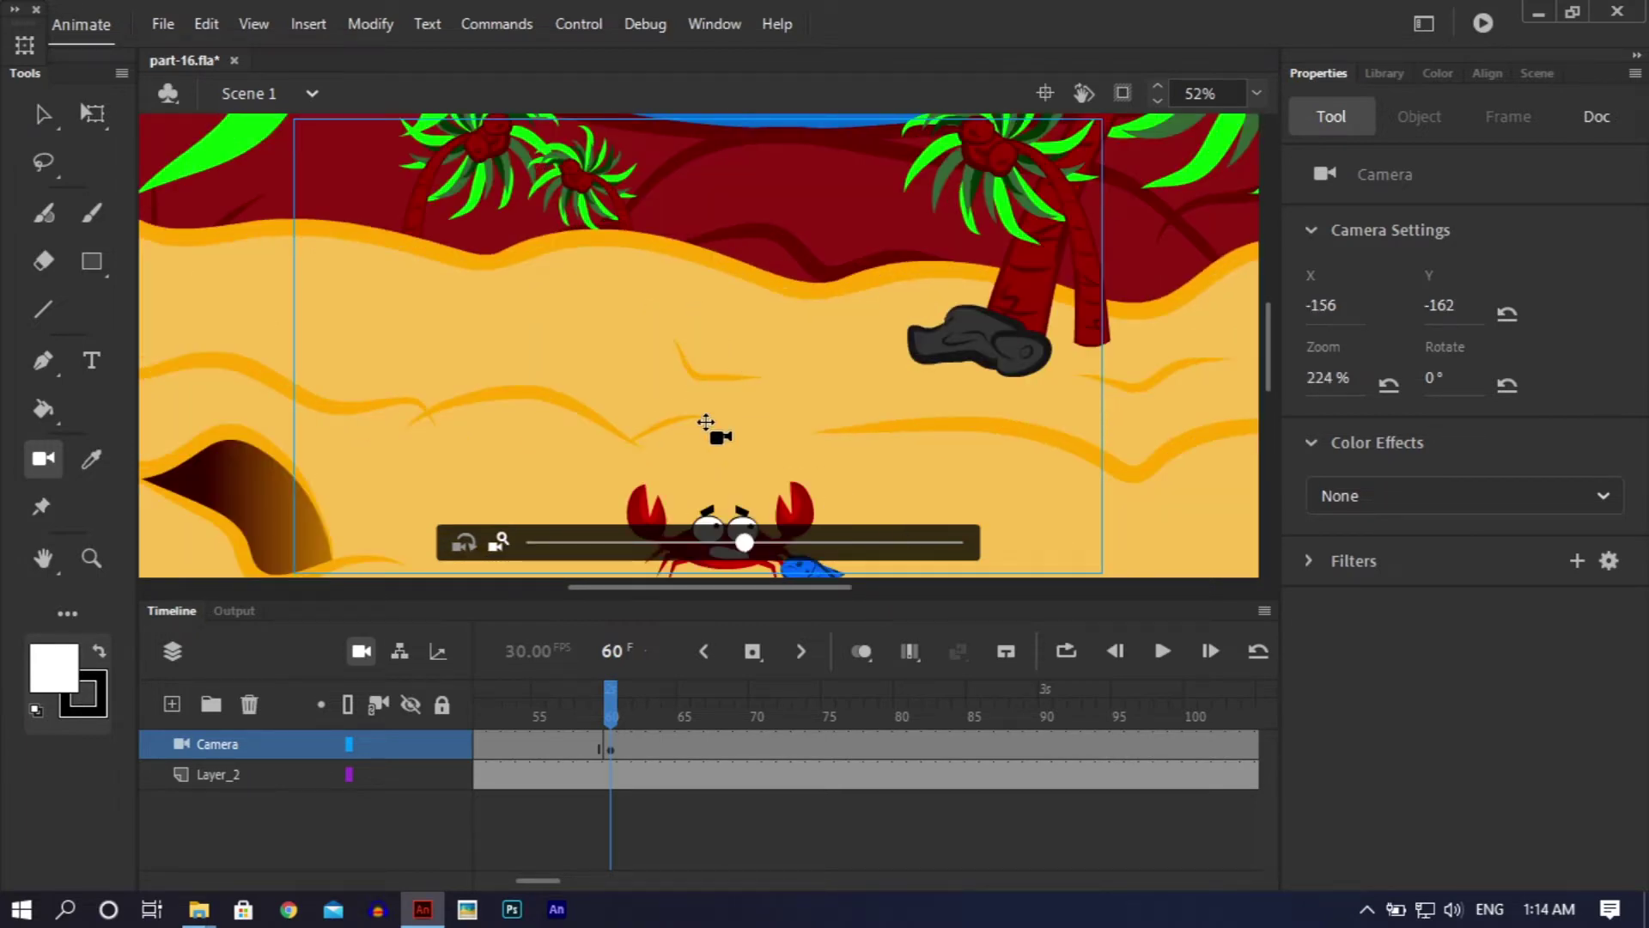
{"action": "left_click_drag", "start_coordinate": [705, 423], "coordinate": [705, 420]}
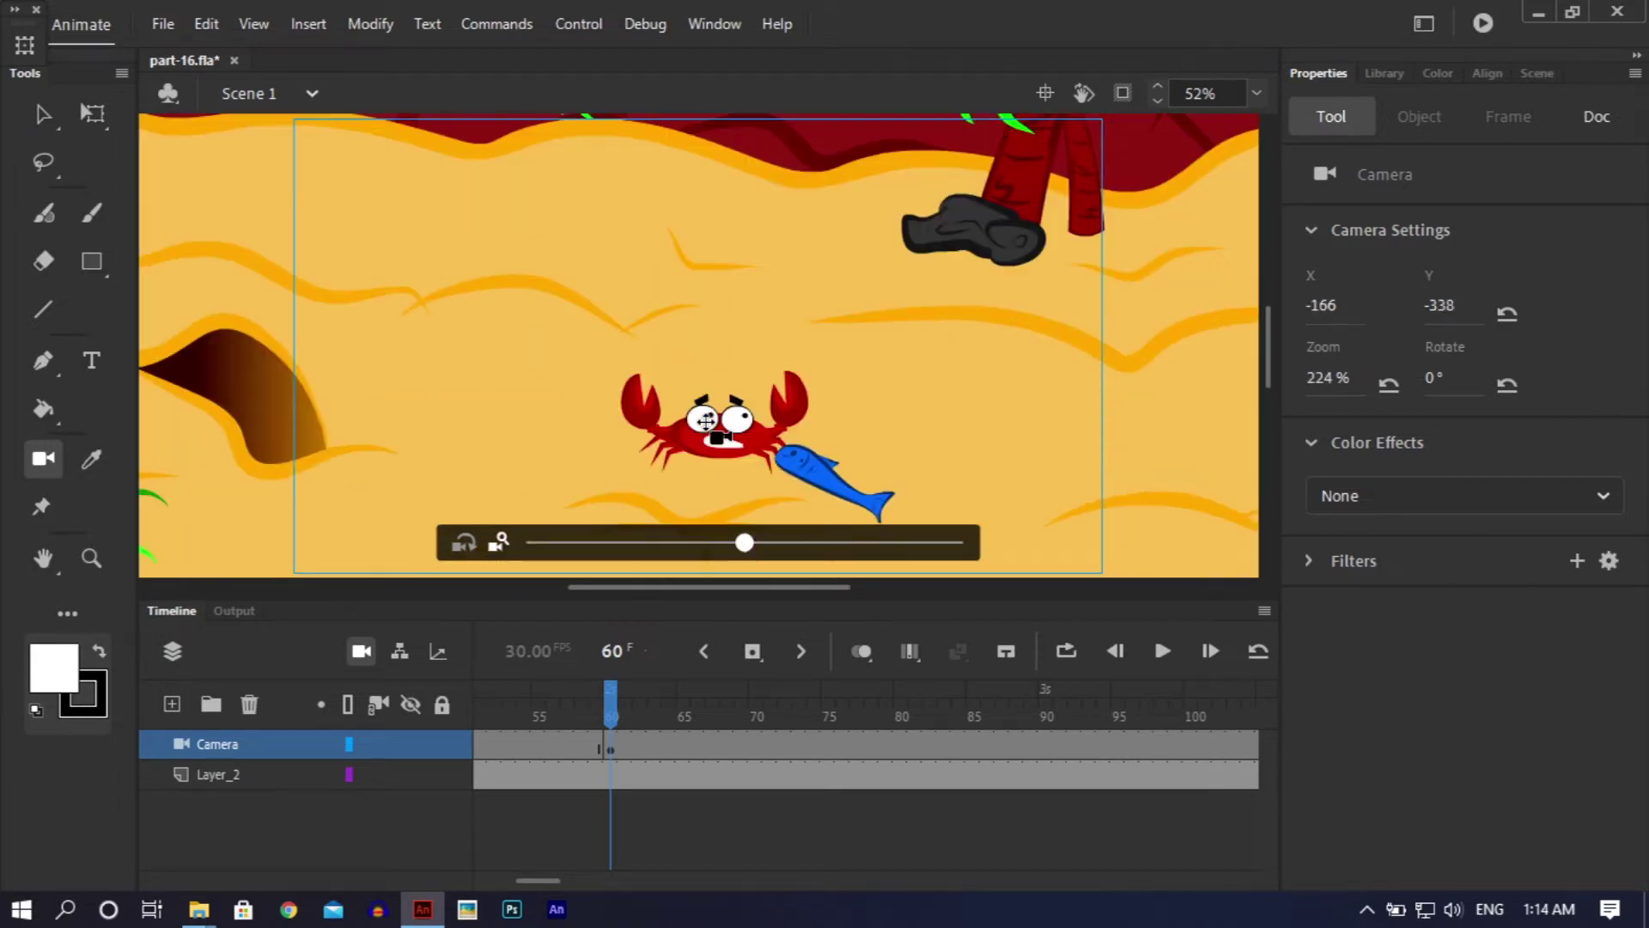
{"action": "left_click_drag", "start_coordinate": [745, 542], "coordinate": [873, 542]}
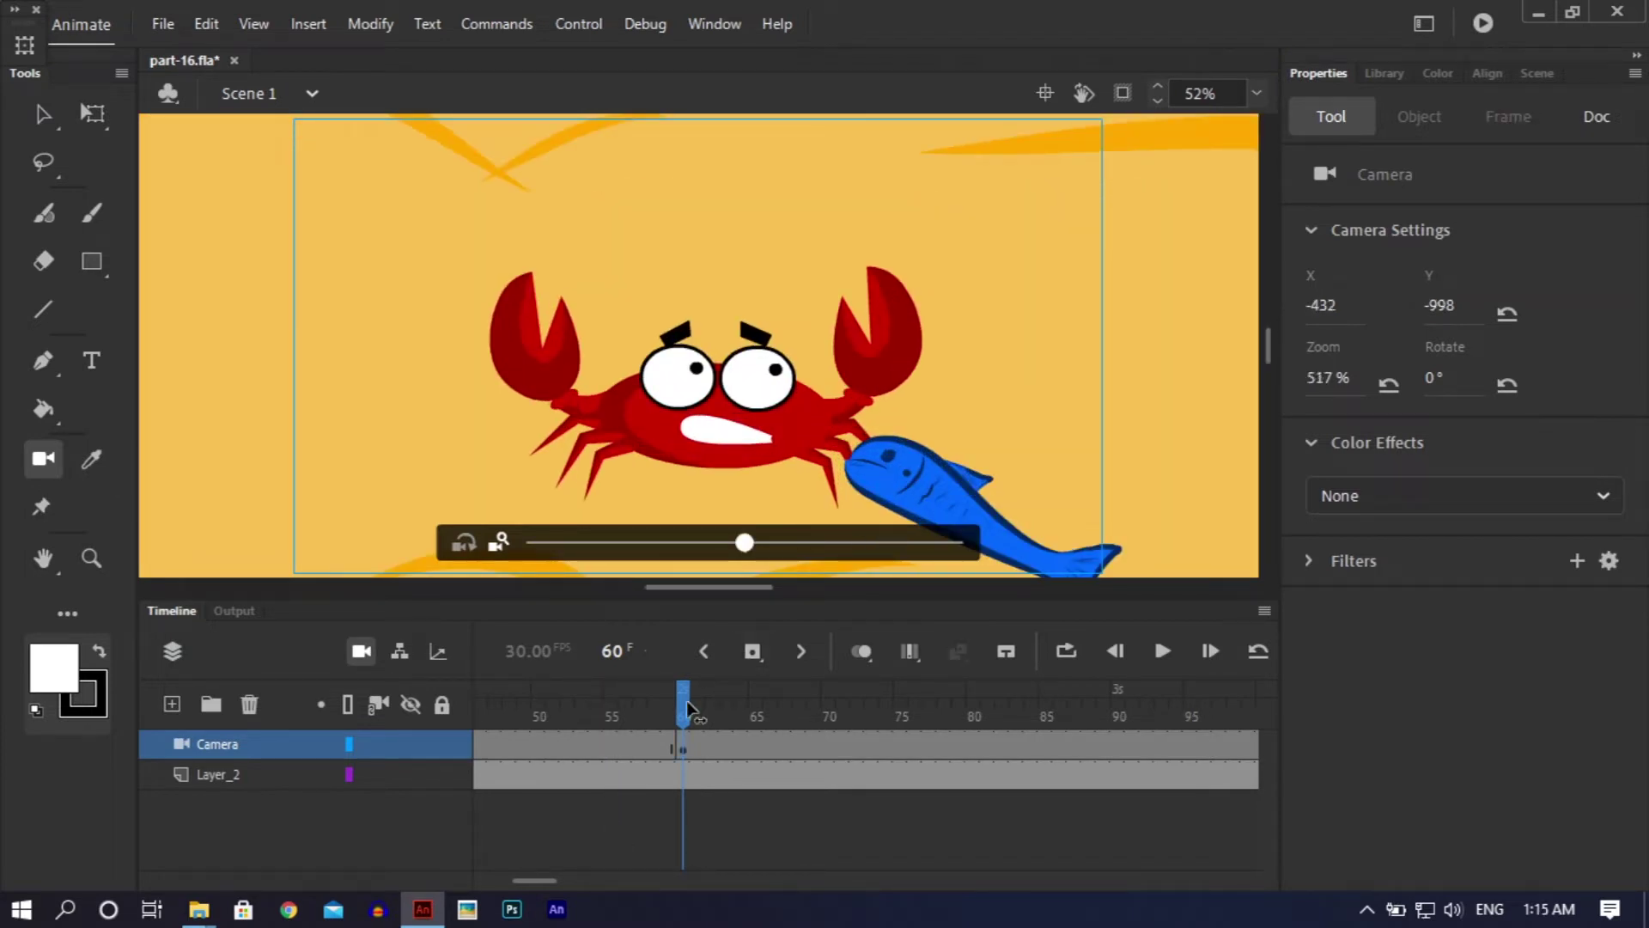
Step: Insert a keyframe at frame 125 on the Camera layer, where the crab holds up the fish
{"action": "left_click_drag", "start_coordinate": [684, 704], "coordinate": [981, 743]}
{"action": "left_click", "coordinate": [979, 737]}
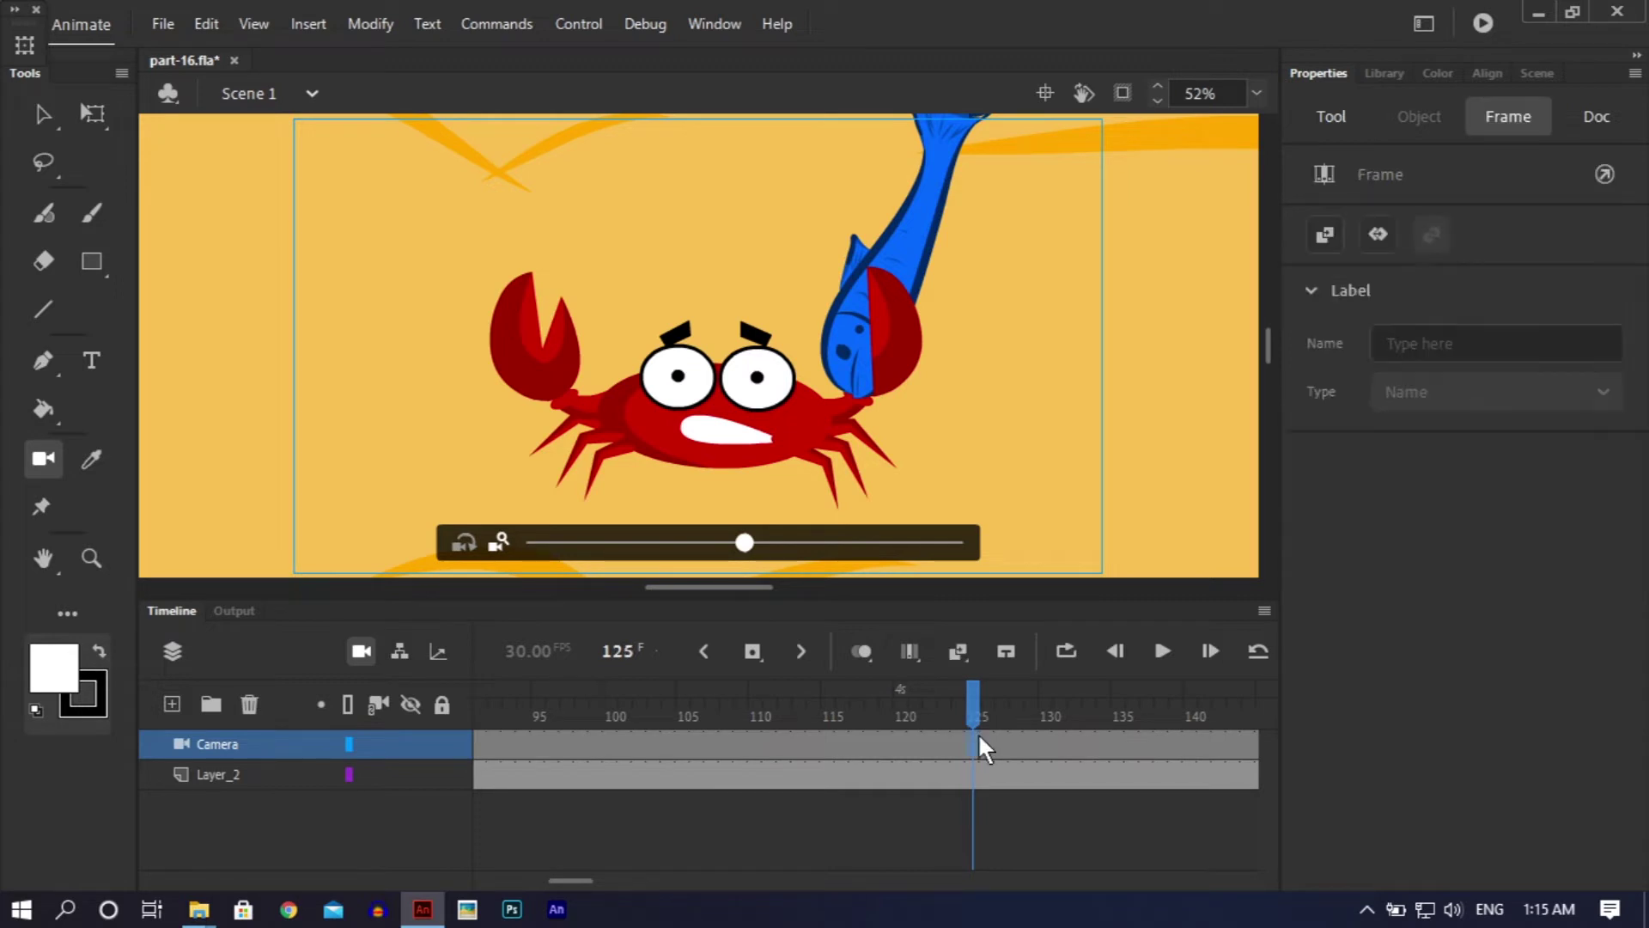
{"action": "right_click", "coordinate": [979, 735]}
{"action": "left_click", "coordinate": [1098, 208]}
Step: Copy the Camera layer's full-view keyframe from frame 1 onto frame 125
{"action": "left_click_drag", "start_coordinate": [669, 692], "coordinate": [255, 719]}
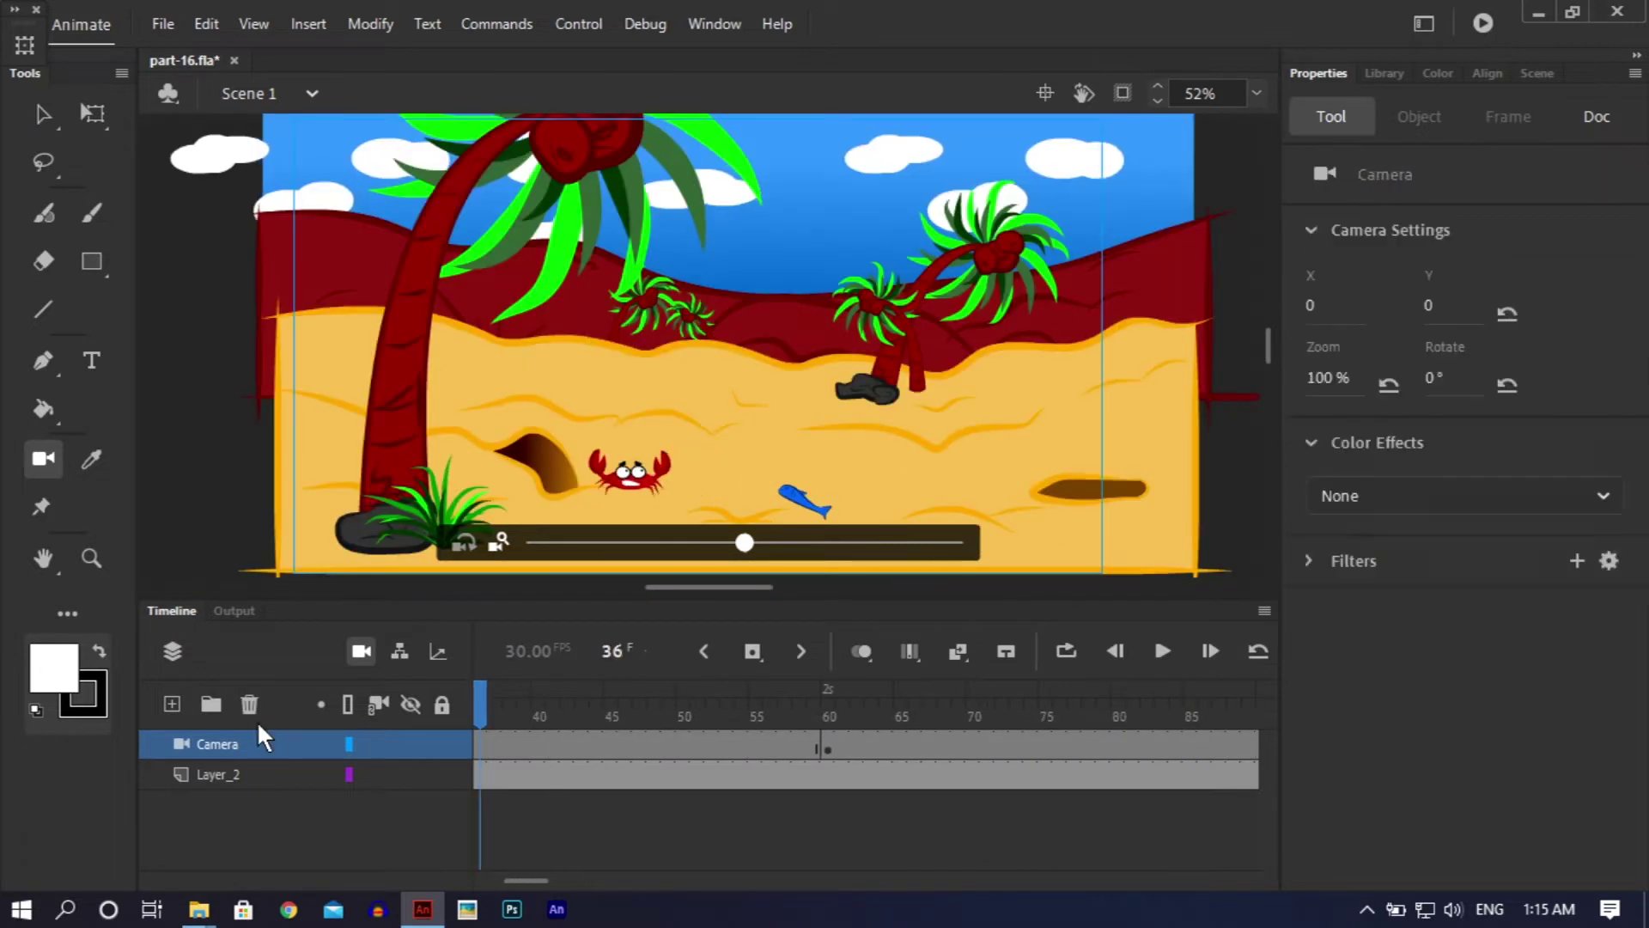
{"action": "left_click", "coordinate": [532, 750]}
{"action": "left_click_drag", "start_coordinate": [544, 705], "coordinate": [266, 710]}
{"action": "left_click", "coordinate": [477, 744]}
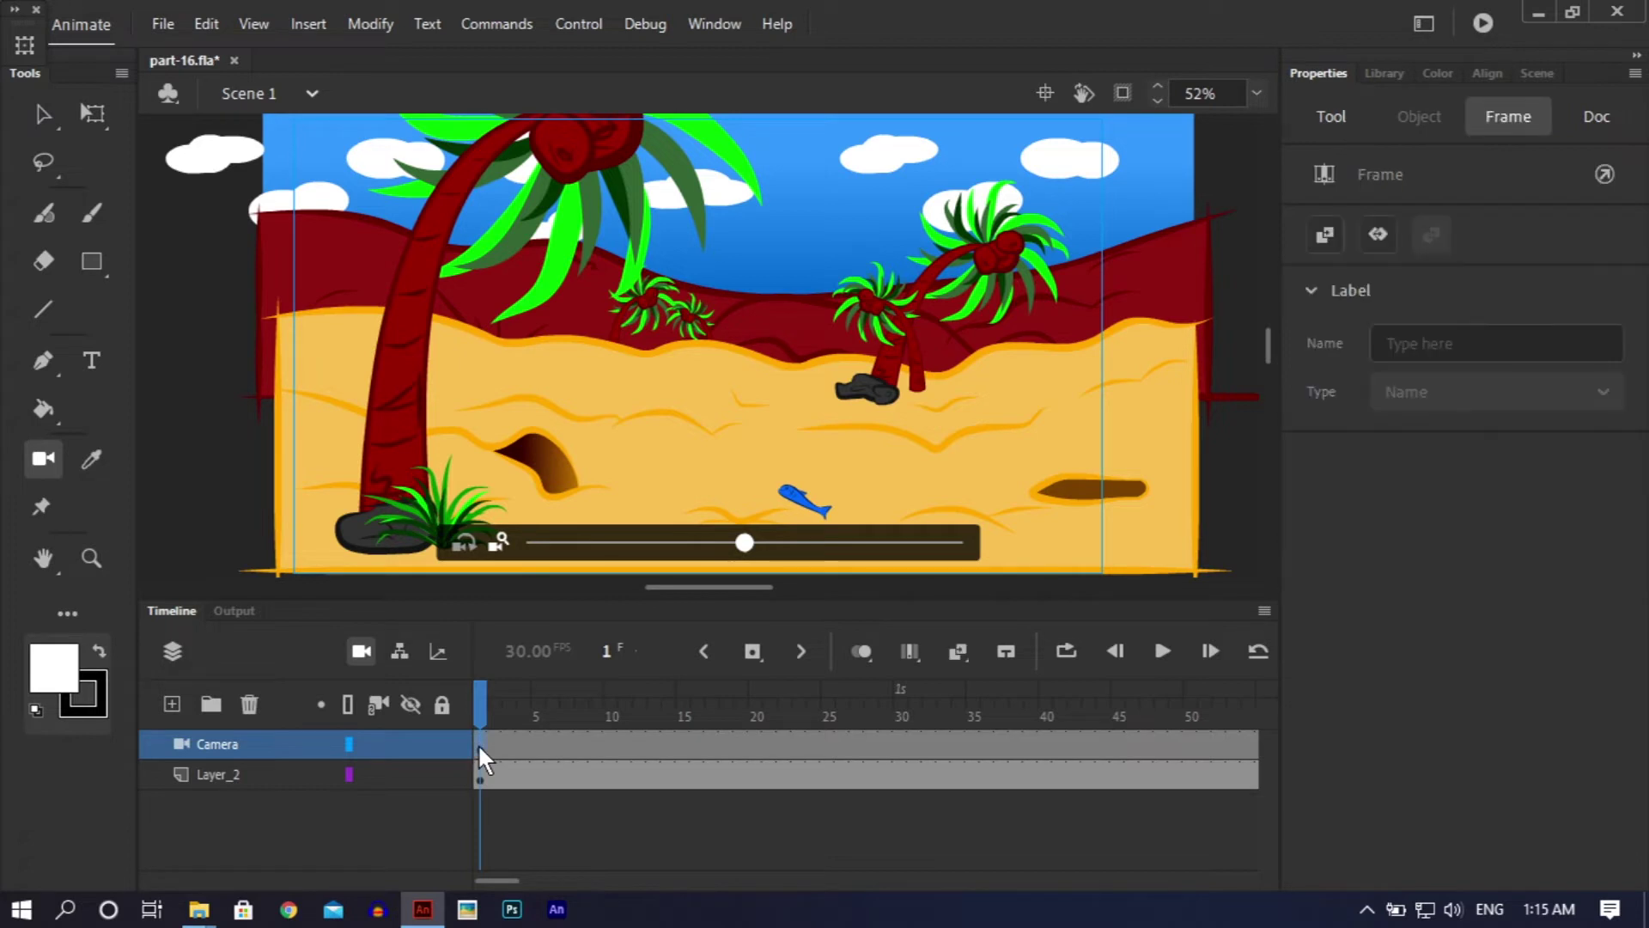
{"action": "left_click_drag", "start_coordinate": [478, 744], "coordinate": [1126, 749]}
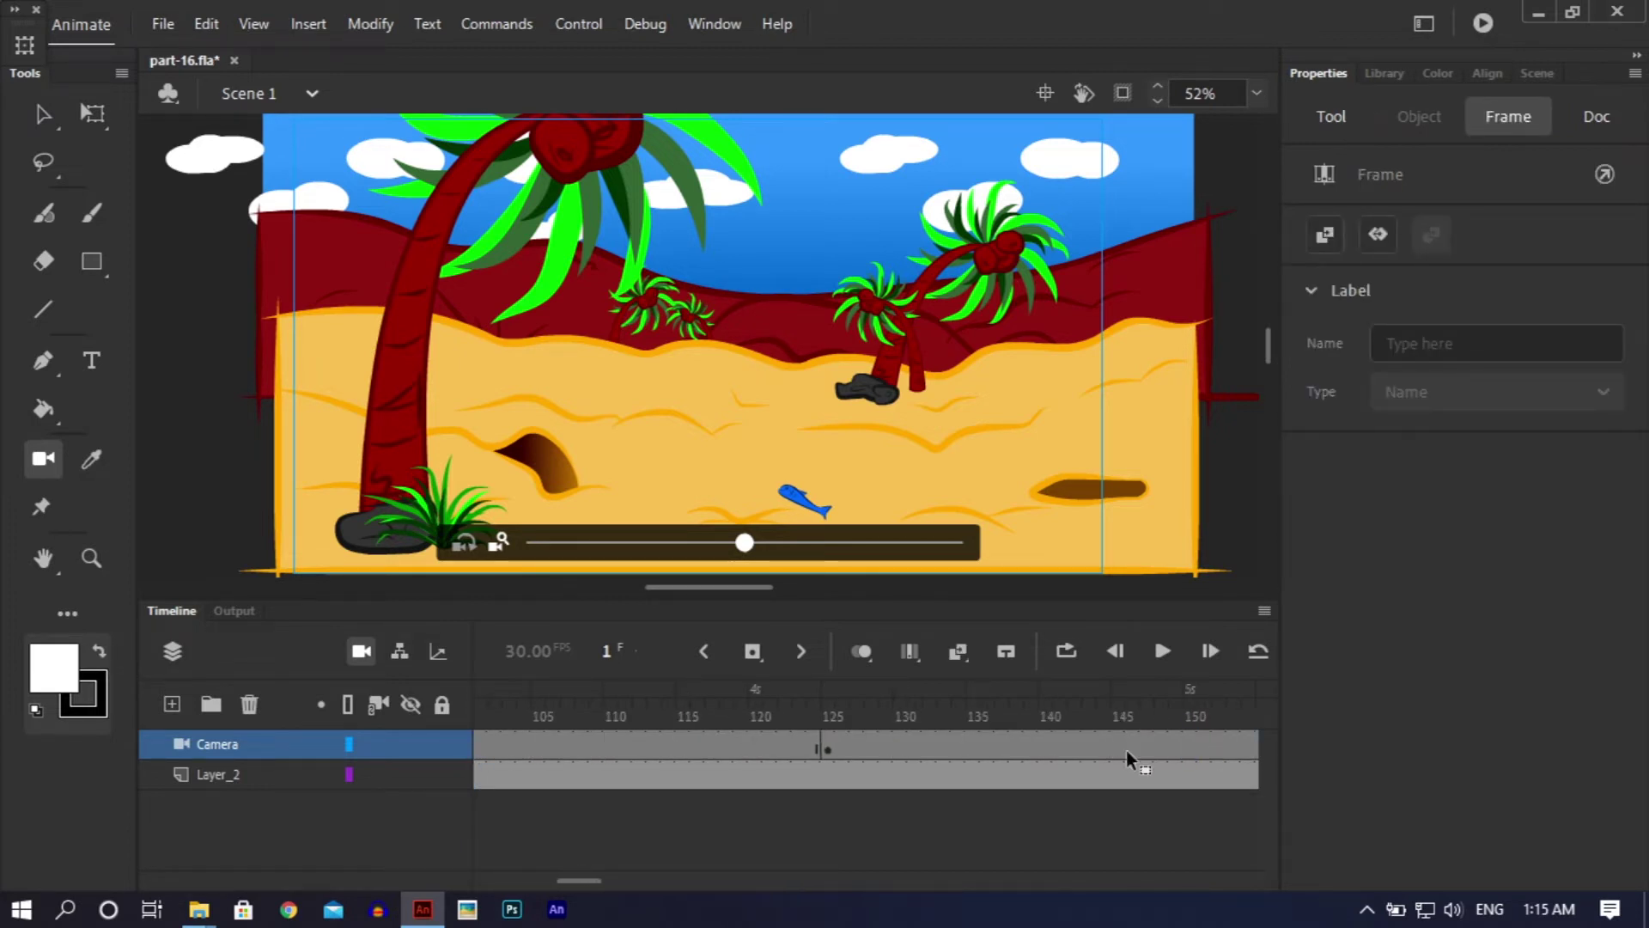
{"action": "left_click_drag", "start_coordinate": [828, 749], "coordinate": [828, 749]}
Step: Check the camera view at frame 125 and move that Camera keyframe to frame 130
{"action": "left_click", "coordinate": [757, 709]}
{"action": "left_click_drag", "start_coordinate": [757, 709], "coordinate": [833, 740]}
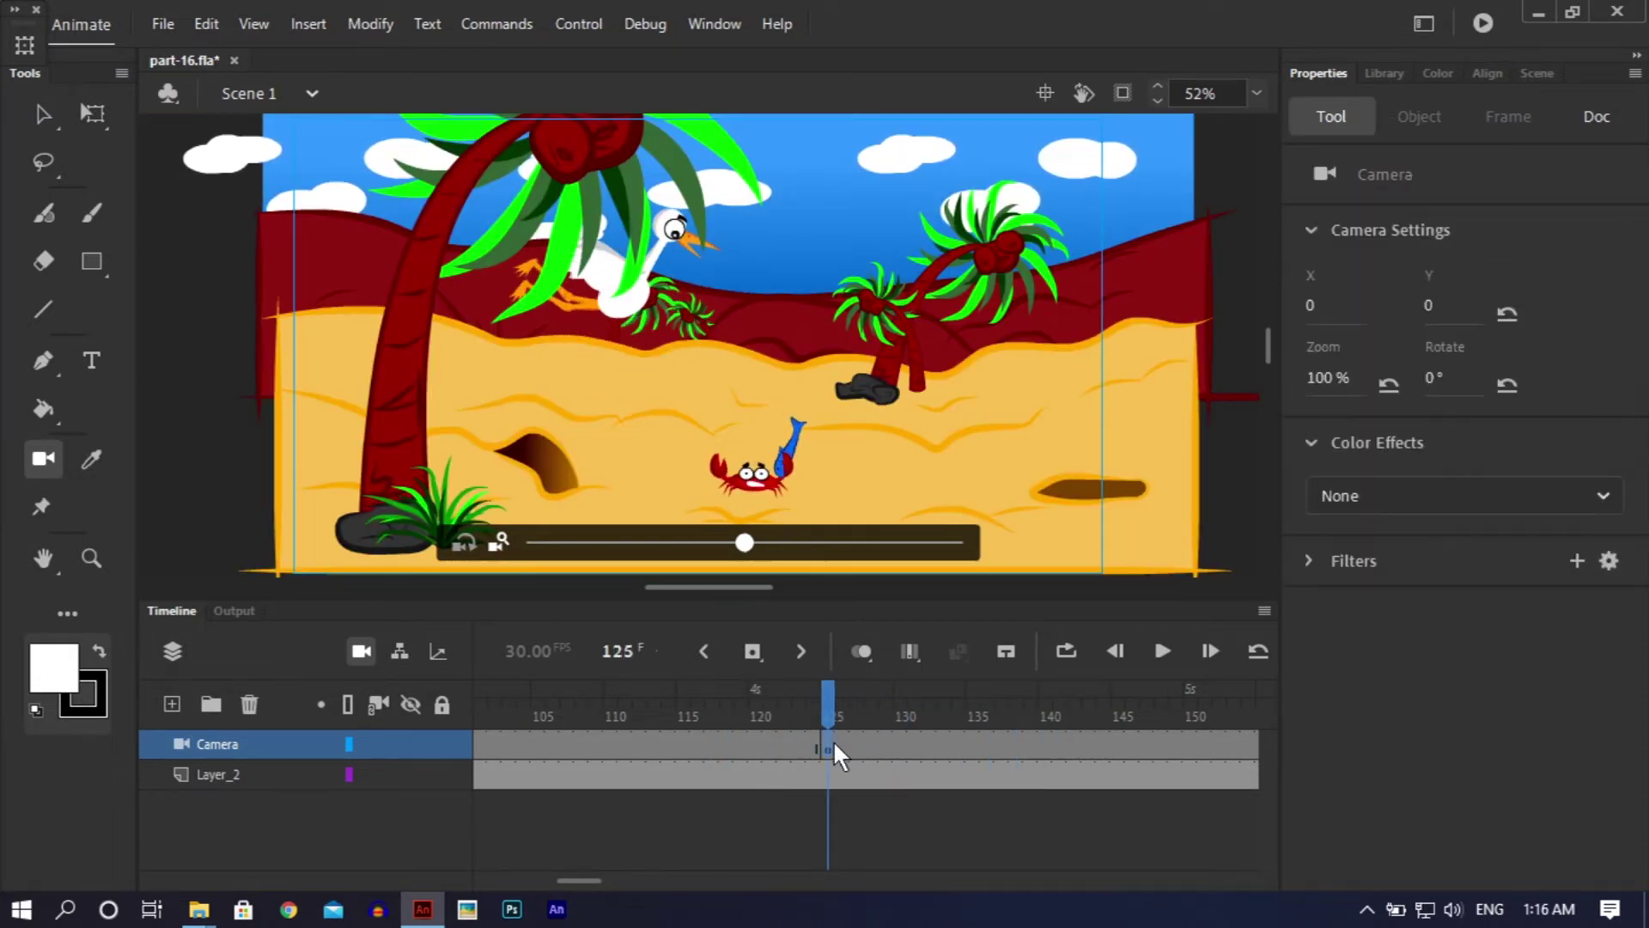
{"action": "left_click", "coordinate": [824, 745]}
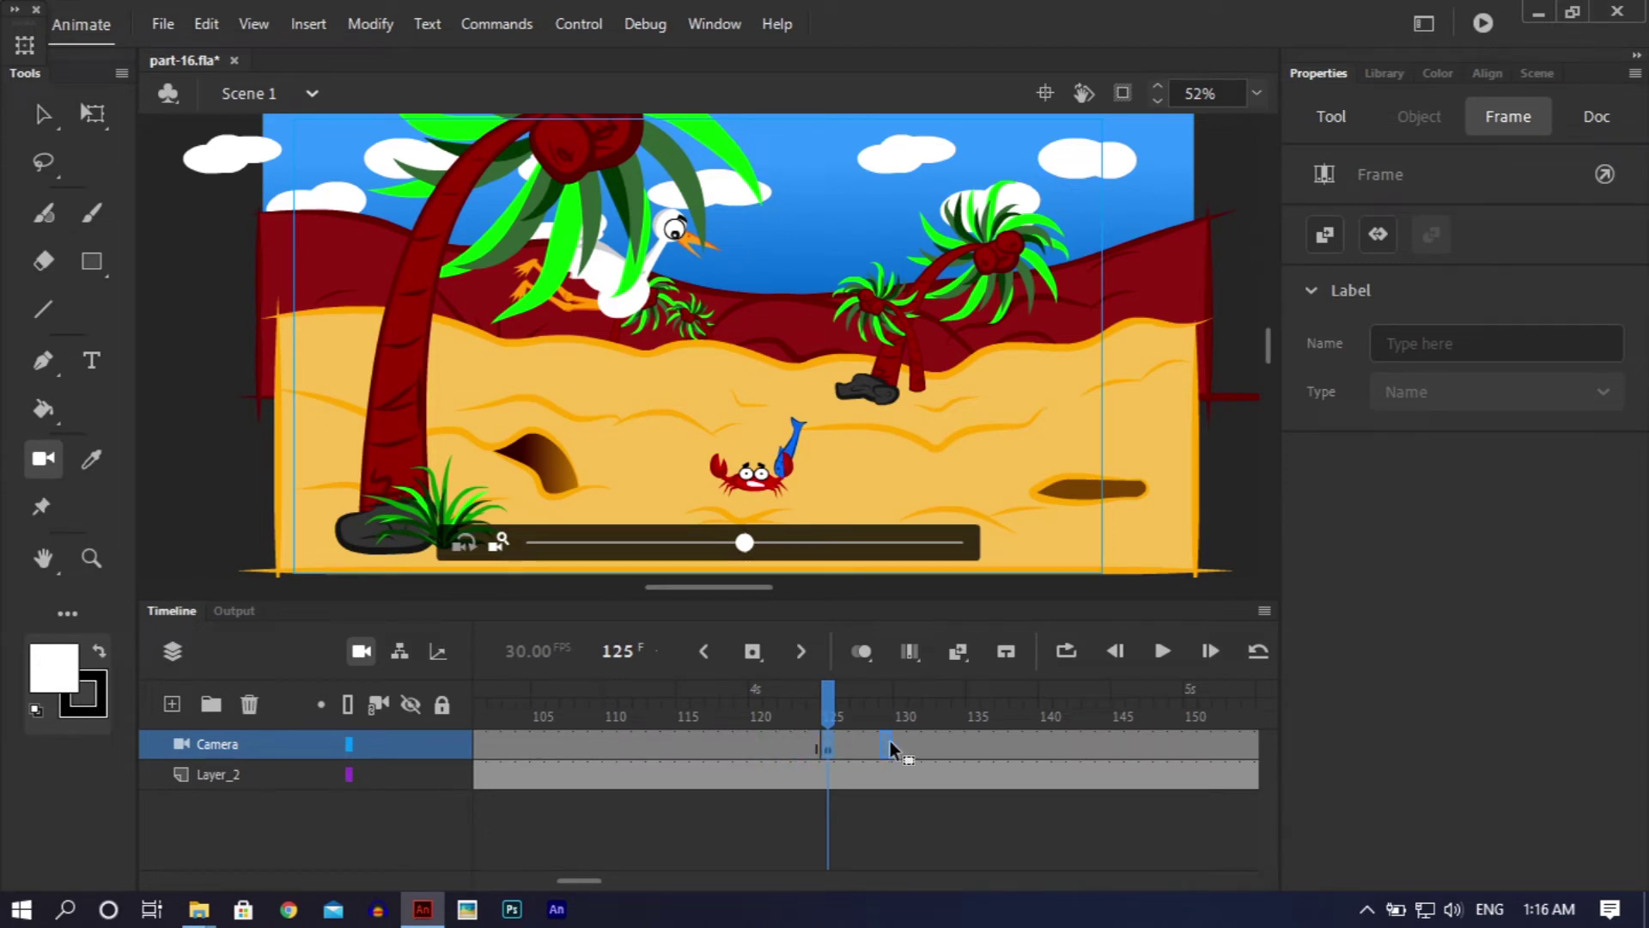
{"action": "left_click_drag", "start_coordinate": [894, 740], "coordinate": [895, 742]}
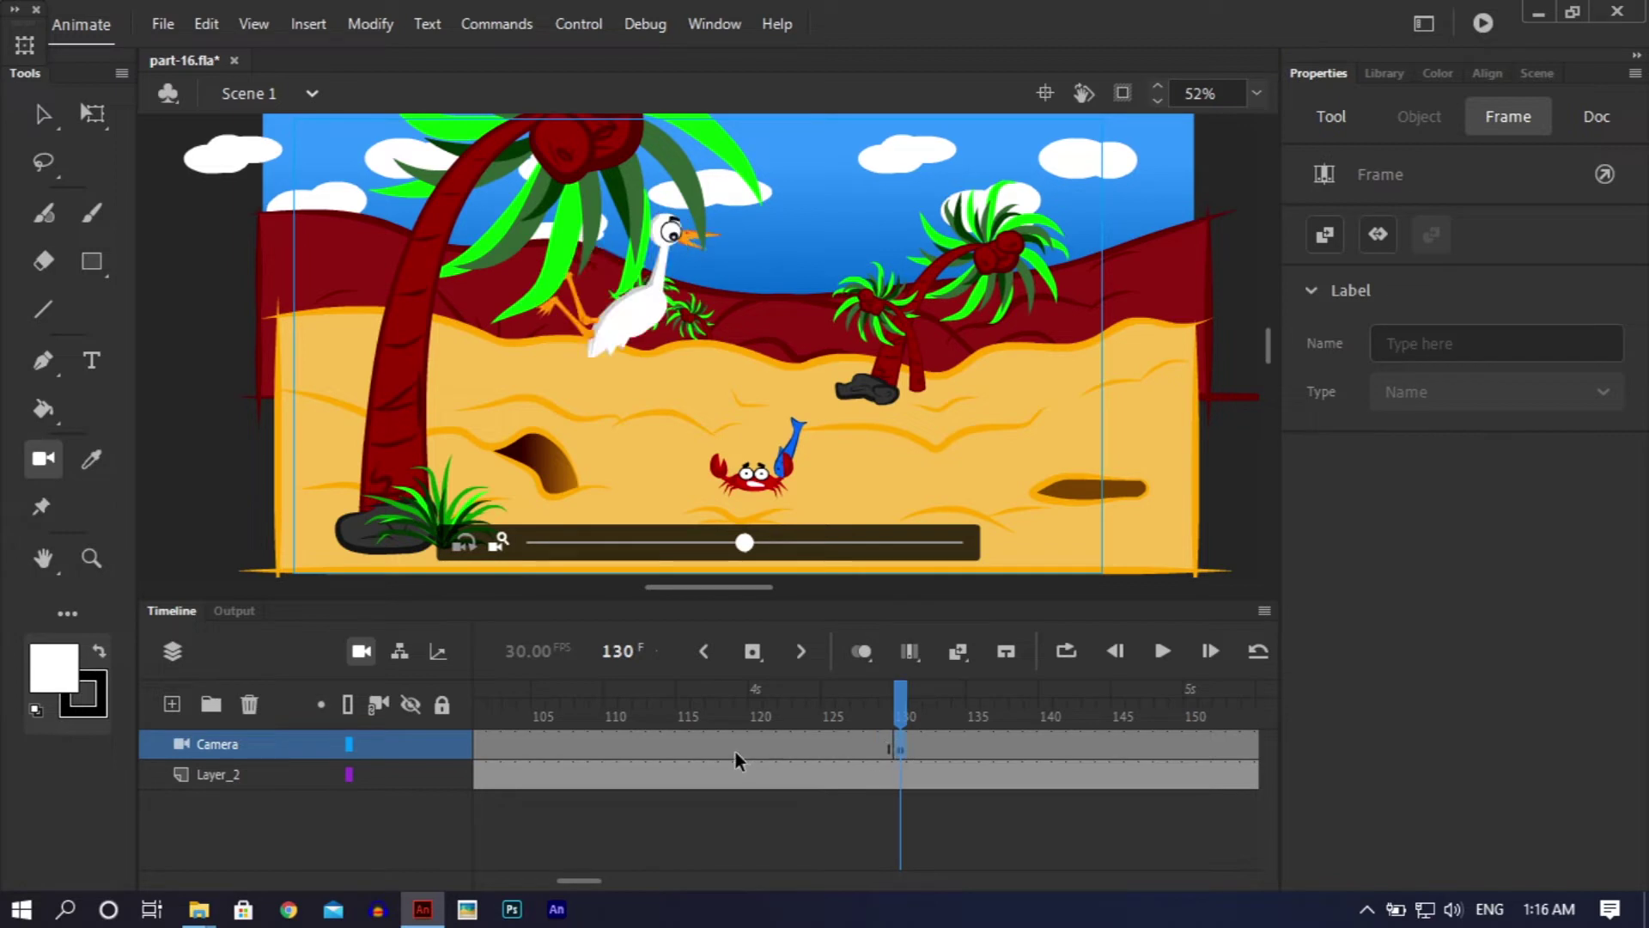
{"action": "left_click", "coordinate": [711, 744]}
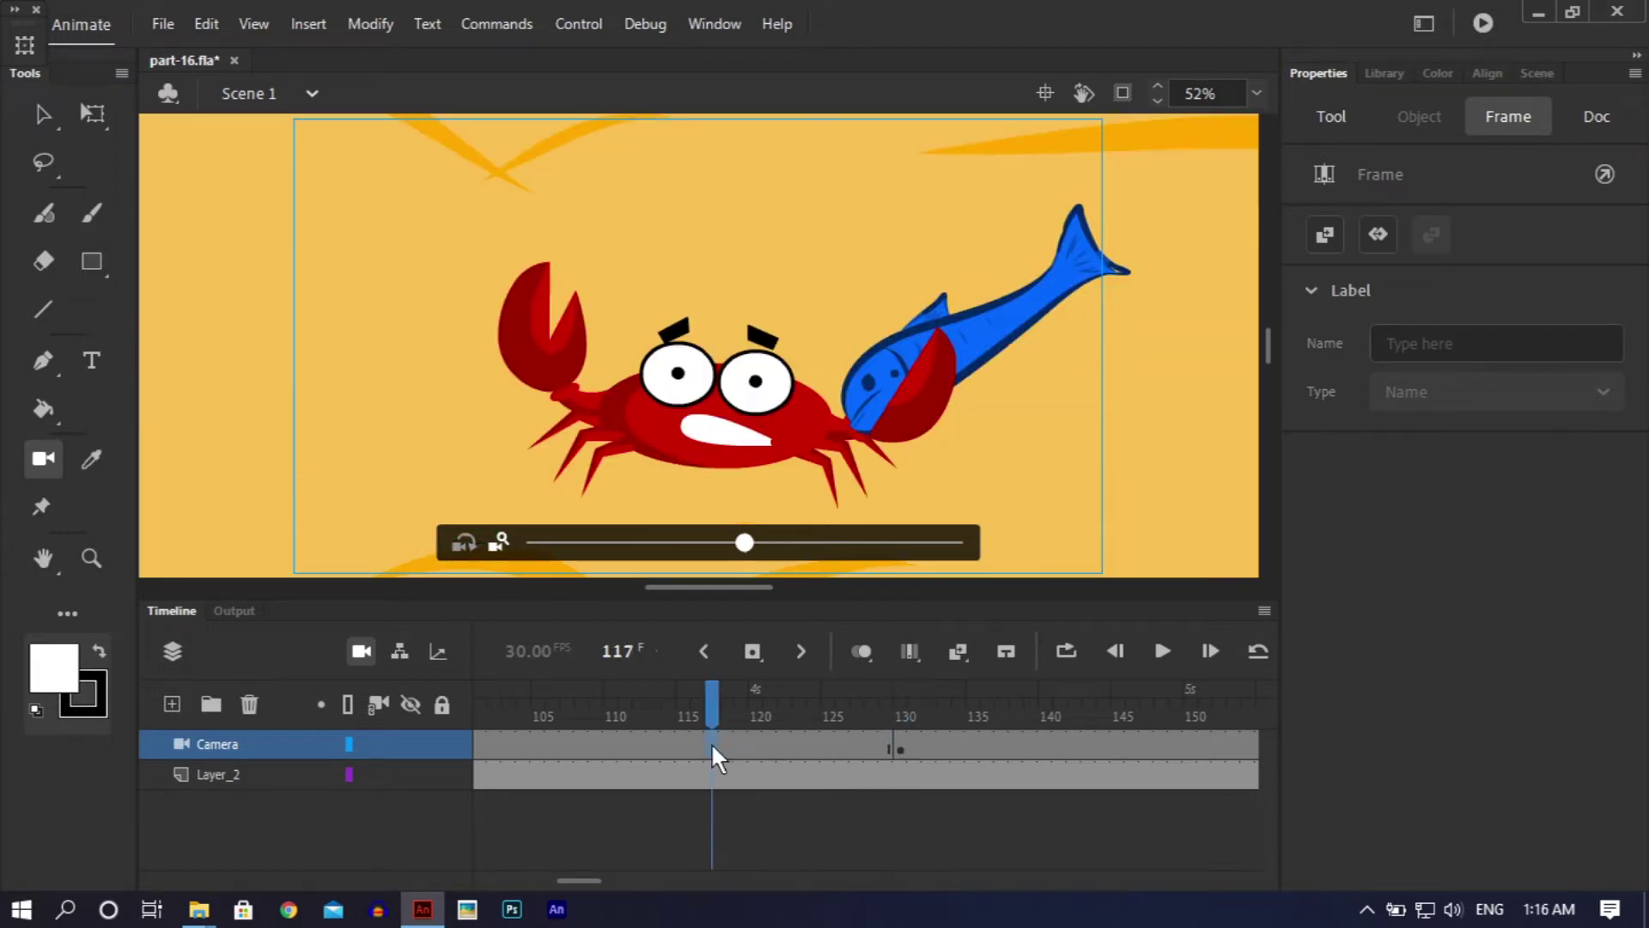
{"action": "right_click", "coordinate": [711, 742]}
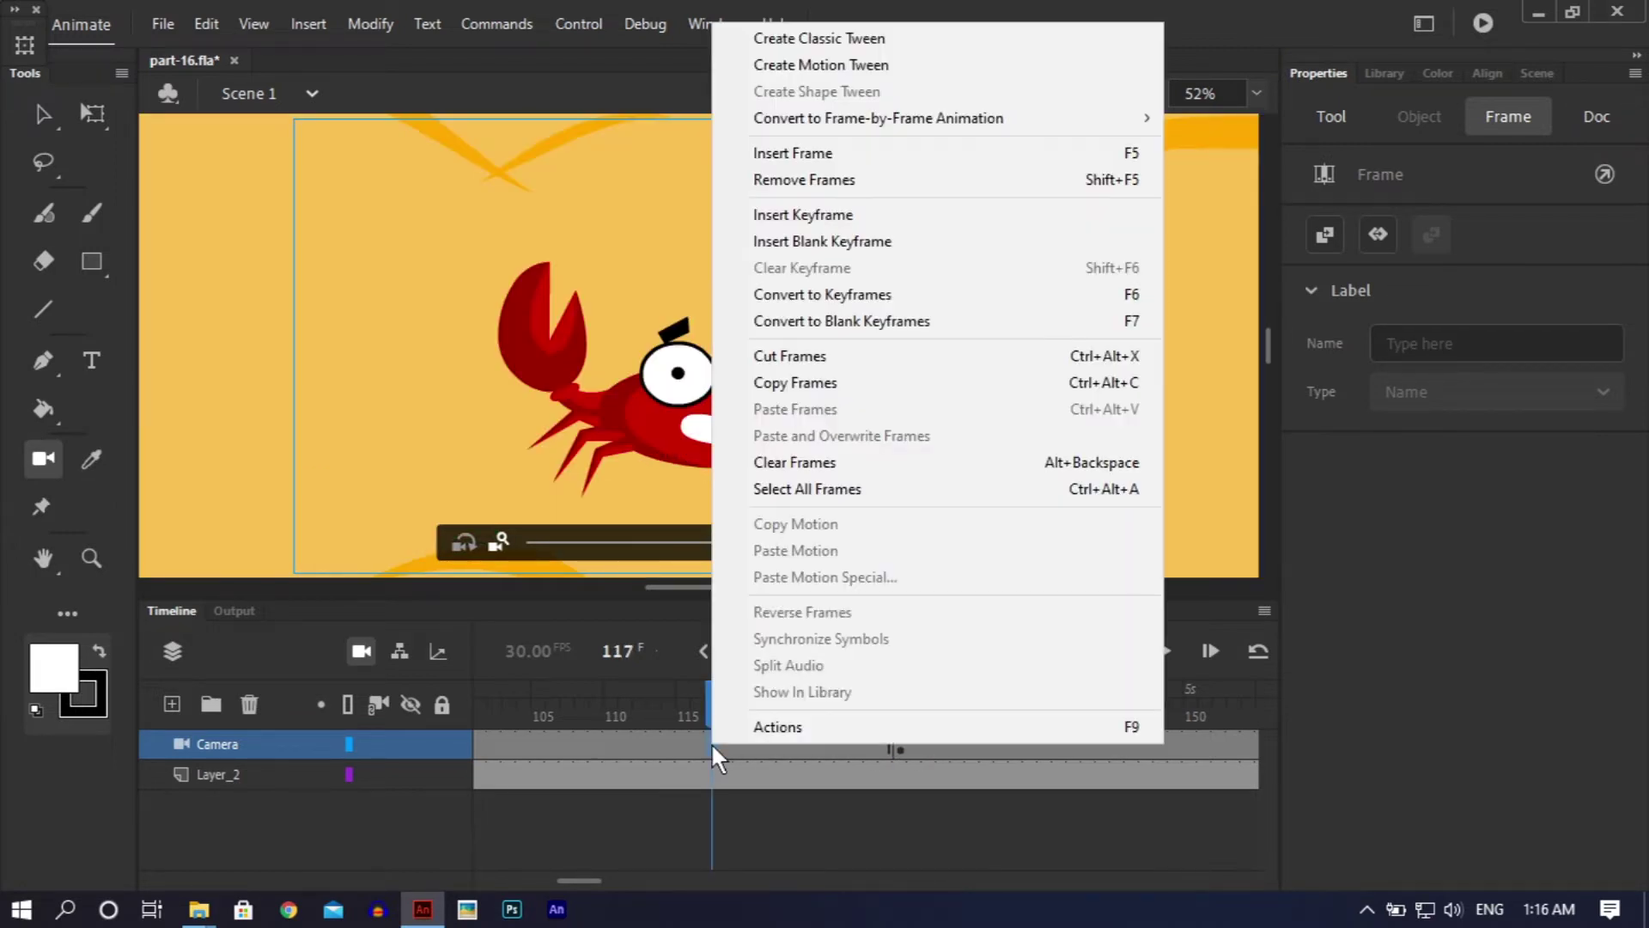
{"action": "left_click", "coordinate": [822, 157]}
{"action": "key", "text": "ctrl+z"}
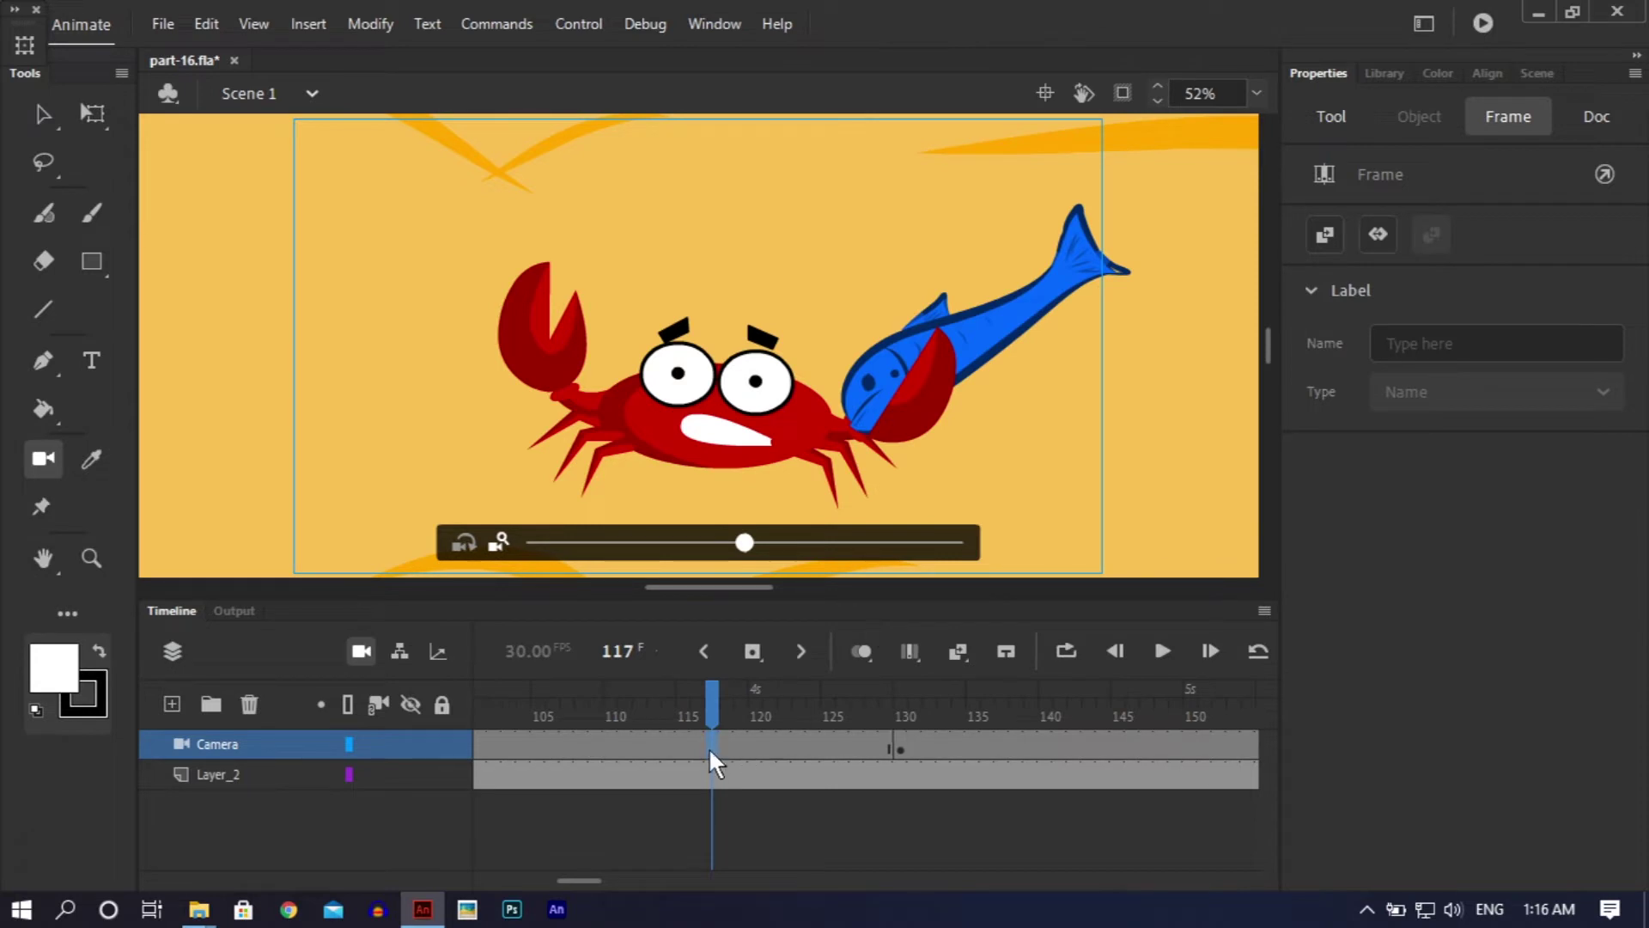
Step: Insert a Camera keyframe at frame 117 and create a classic tween from it to the keyframe at frame 130
{"action": "right_click", "coordinate": [709, 747]}
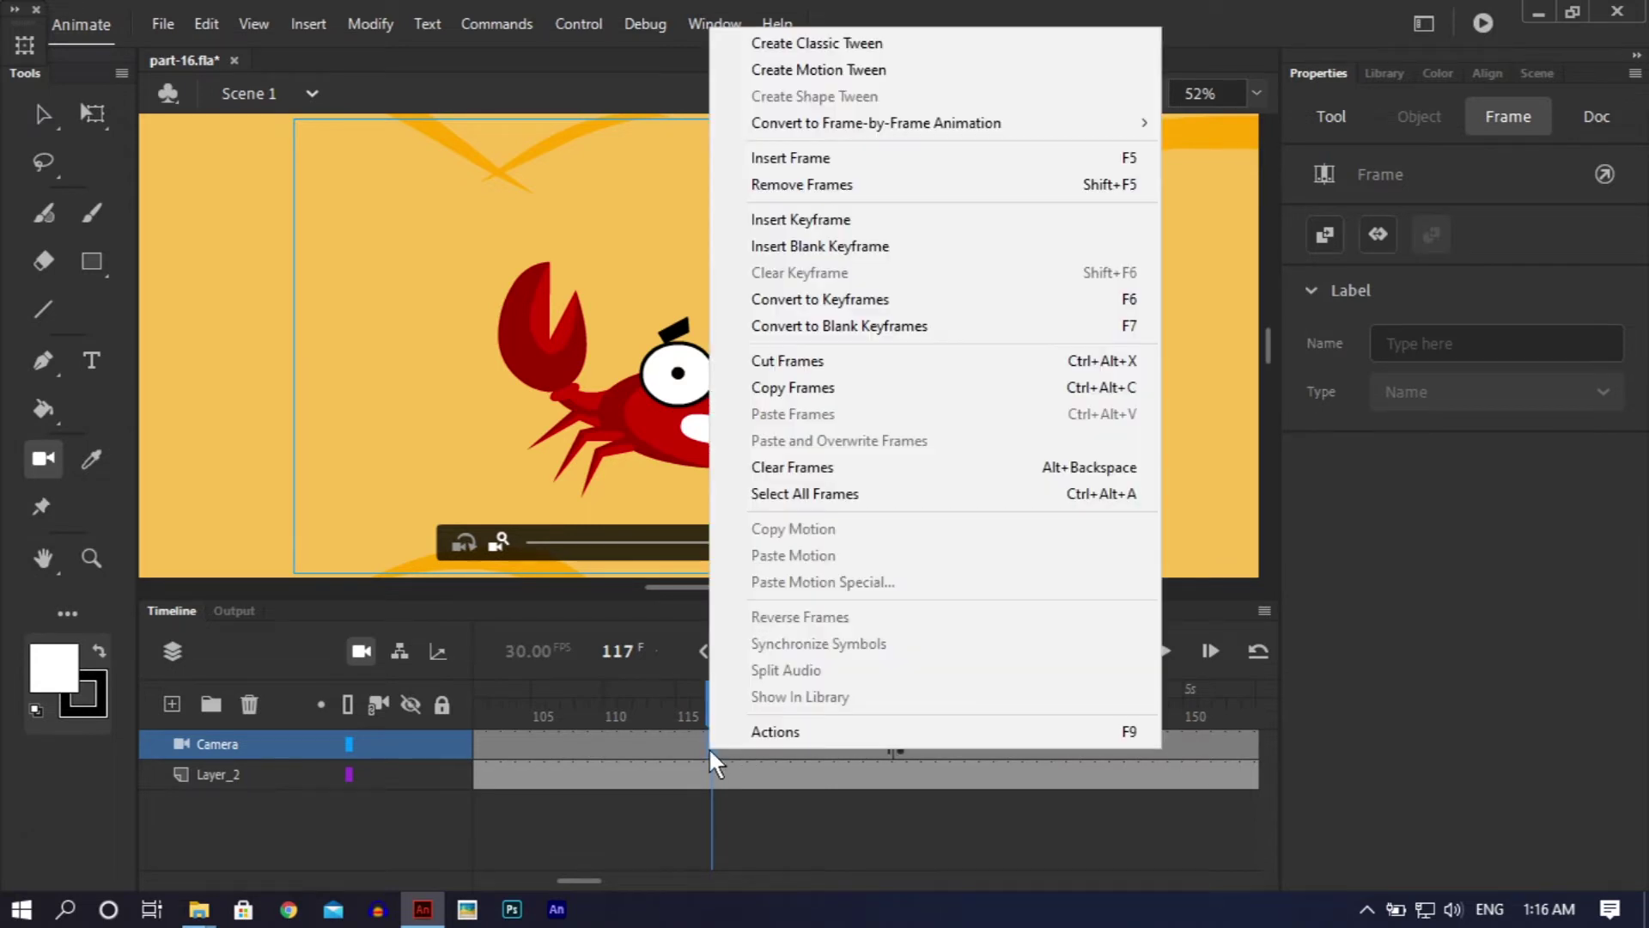
{"action": "left_click", "coordinate": [807, 220]}
{"action": "left_click", "coordinate": [786, 742]}
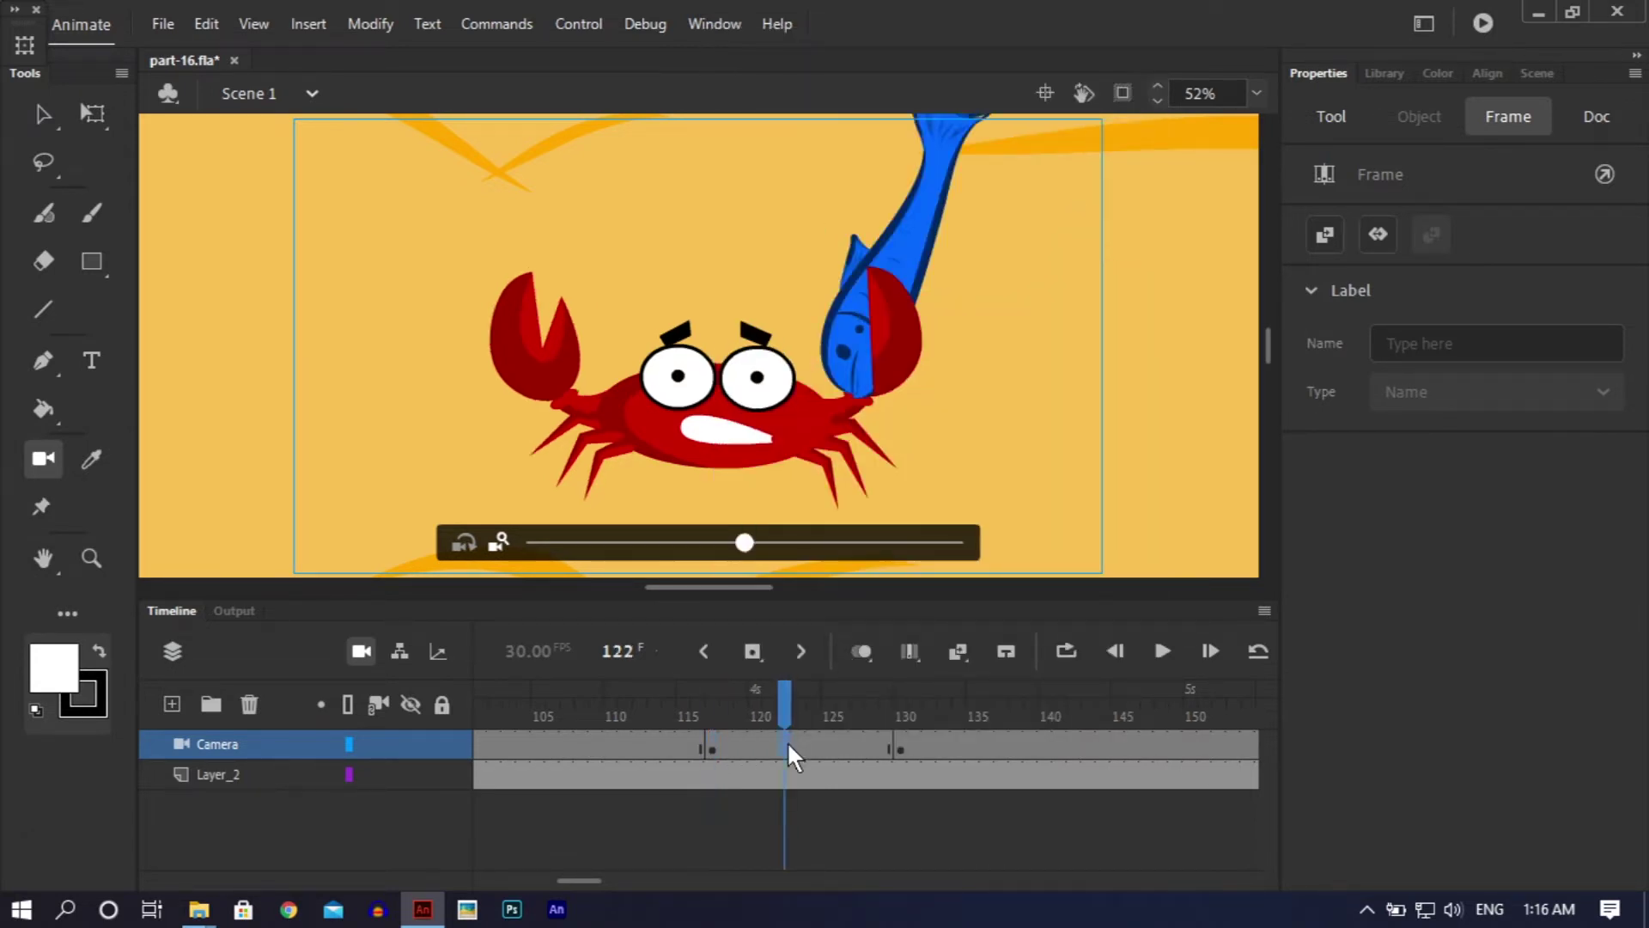
{"action": "right_click", "coordinate": [787, 742]}
{"action": "left_click", "coordinate": [934, 39]}
Step: At frame 130, zoom the camera to about 118% and shift it to about X -27, Y -34
{"action": "left_click_drag", "start_coordinate": [791, 709], "coordinate": [908, 728]}
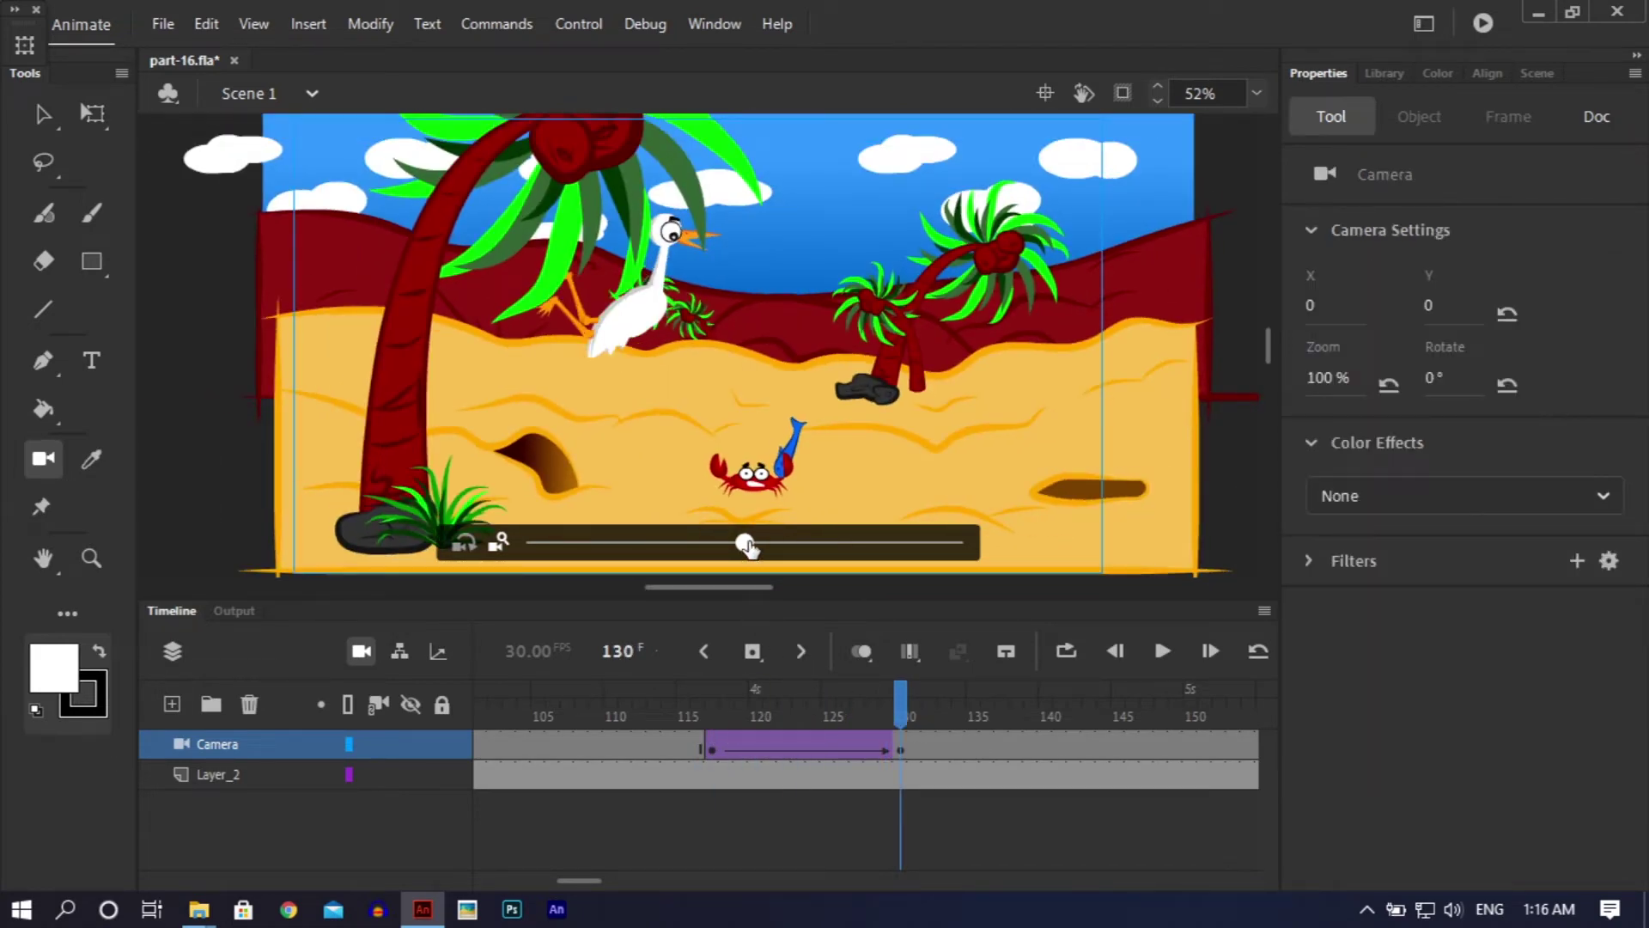
{"action": "left_click", "coordinate": [788, 543]}
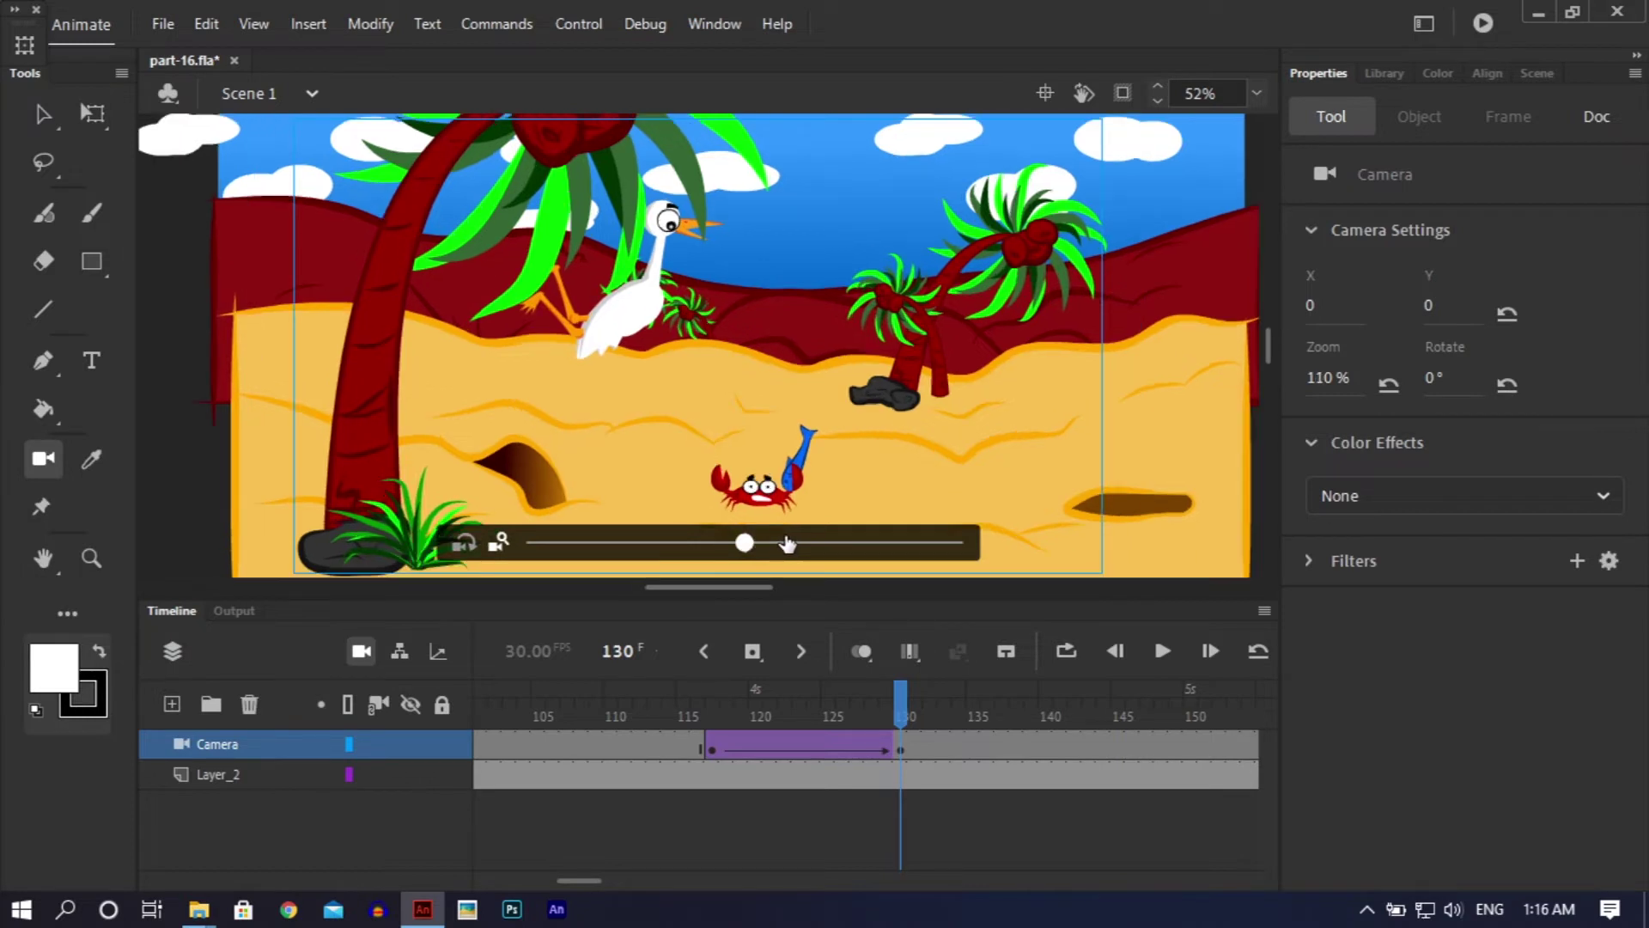
{"action": "left_click", "coordinate": [798, 550]}
Step: Insert a Camera keyframe at frame 140, create a classic tween between frames 130 and 140, and go back to frame 130
{"action": "left_click_drag", "start_coordinate": [1099, 718], "coordinate": [838, 754]}
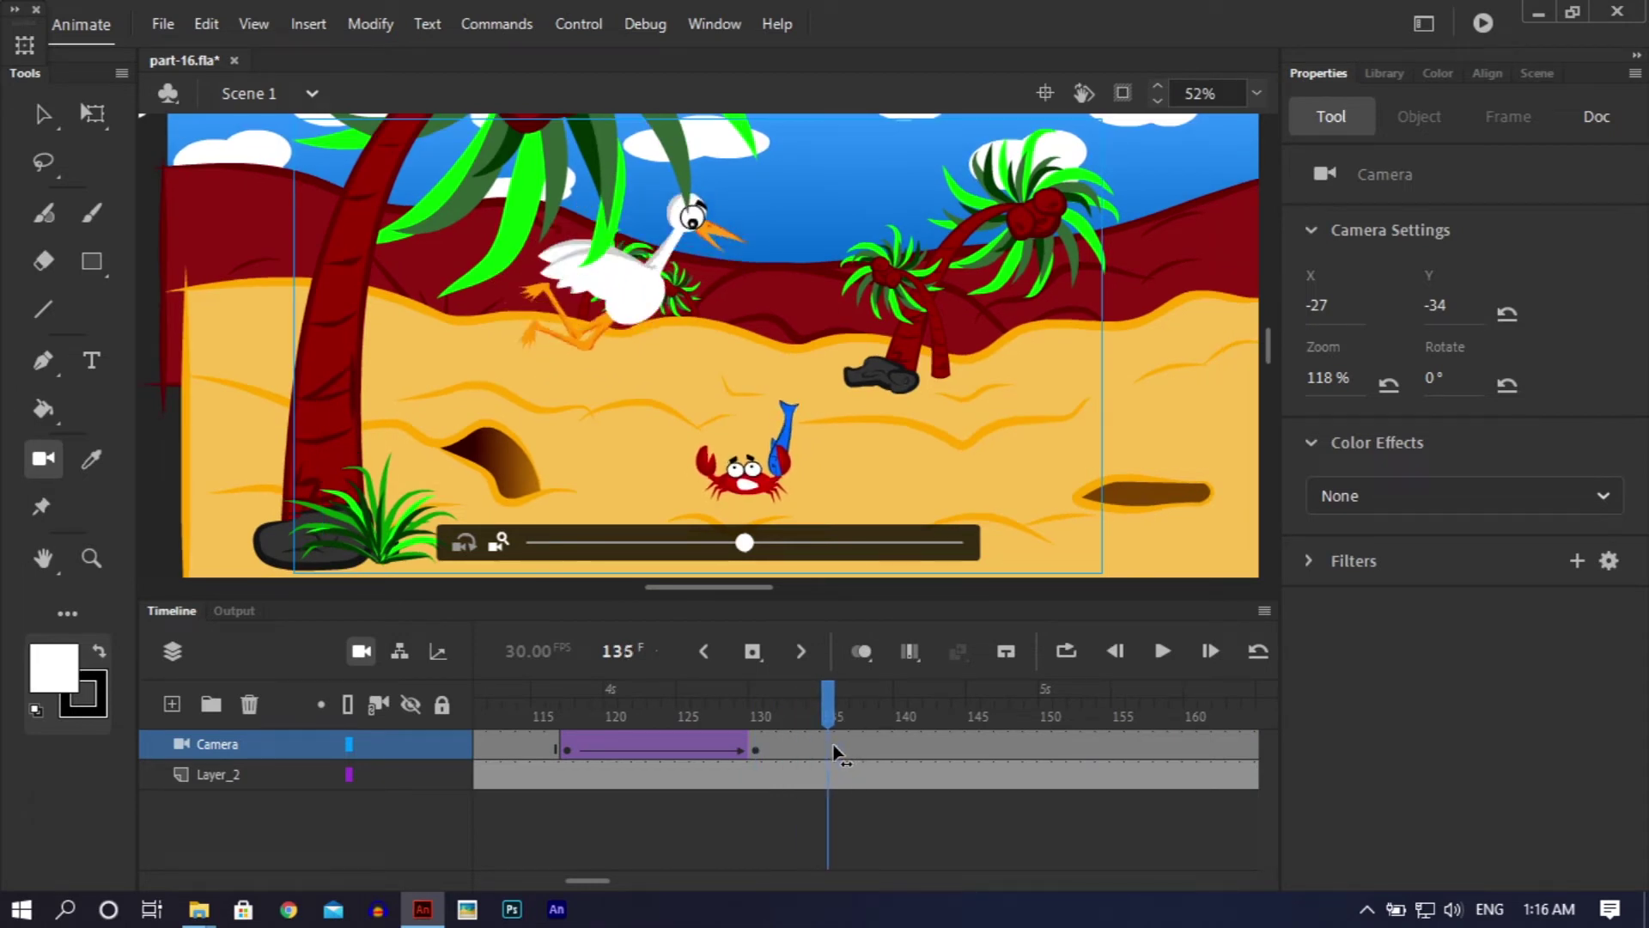
{"action": "left_click", "coordinate": [893, 740]}
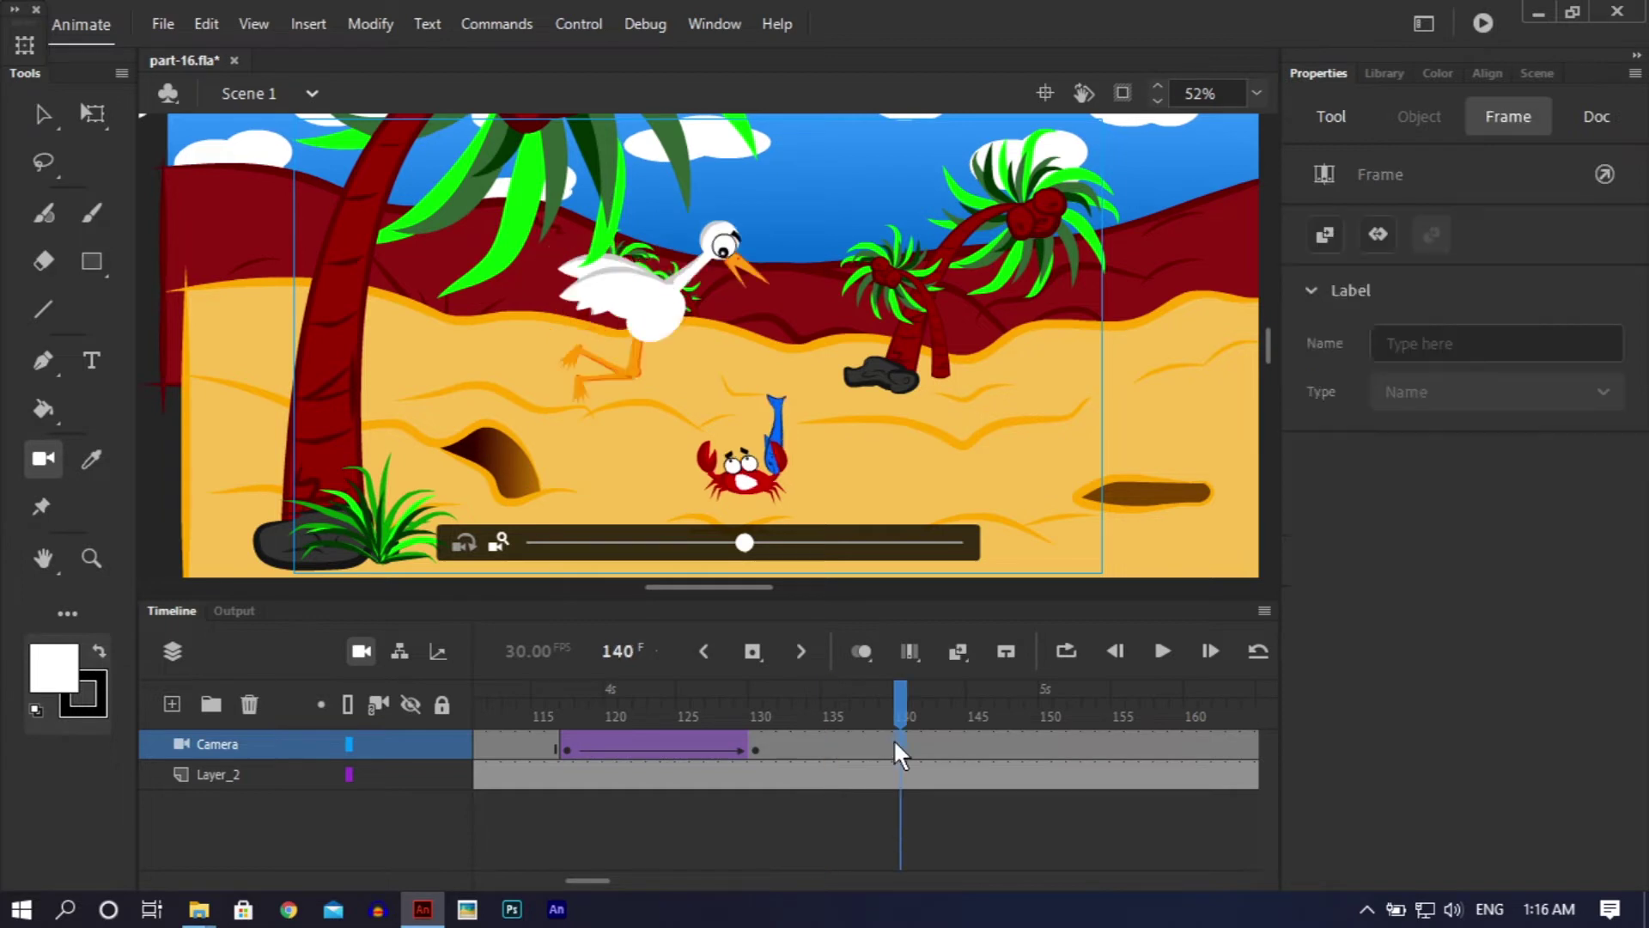
{"action": "right_click", "coordinate": [894, 740]}
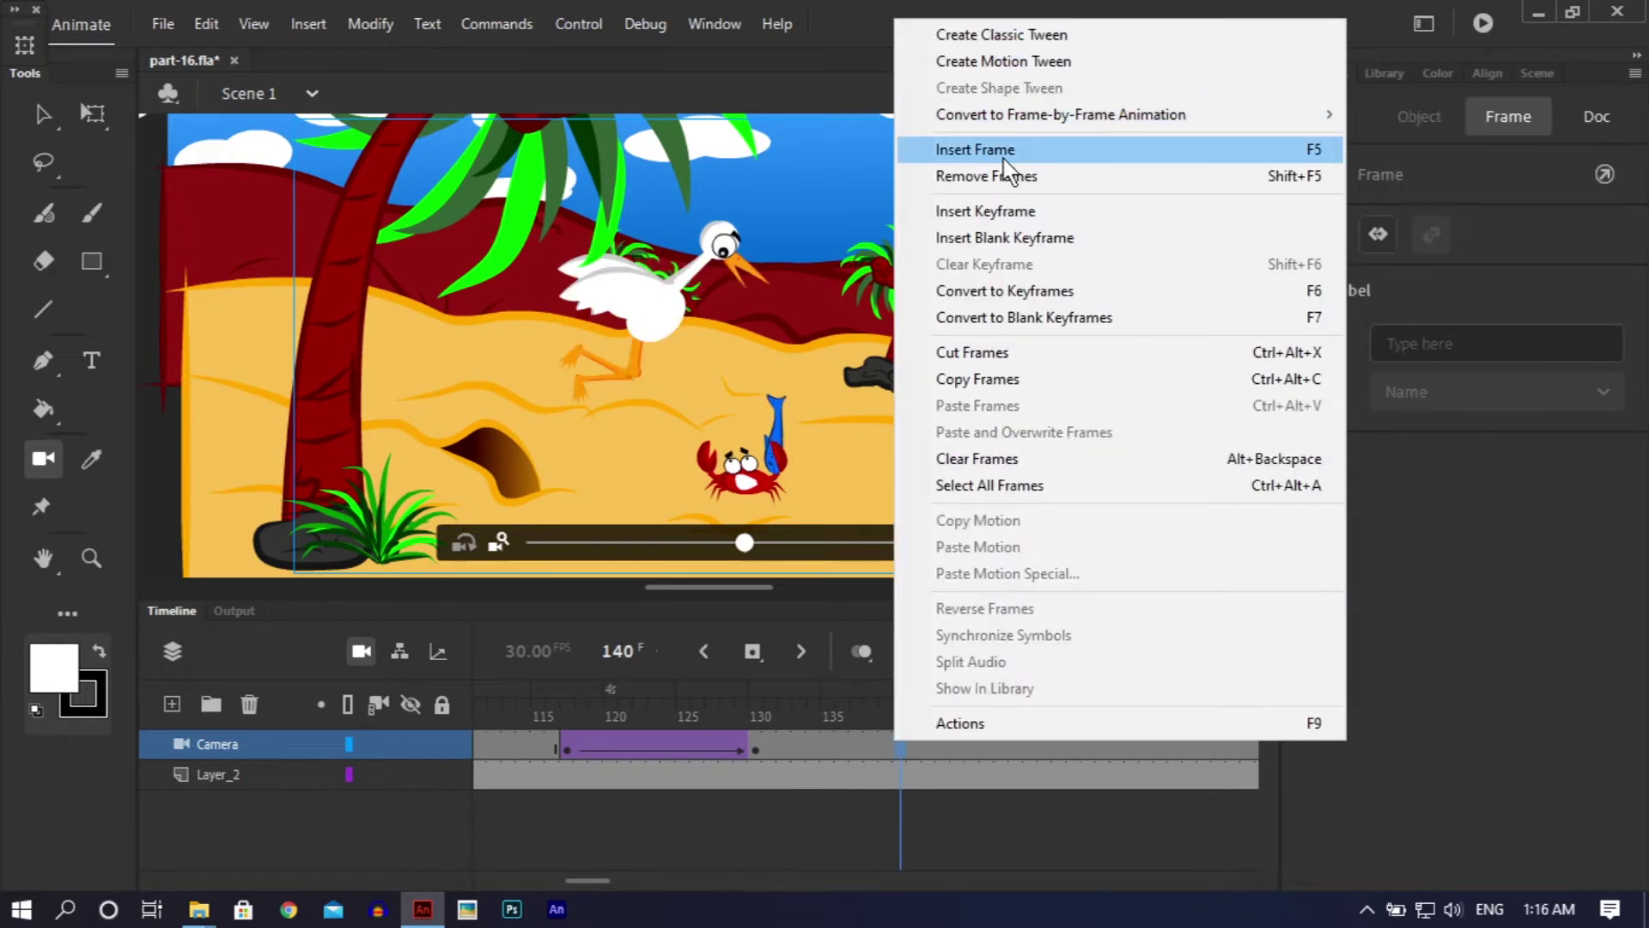
{"action": "left_click", "coordinate": [988, 208]}
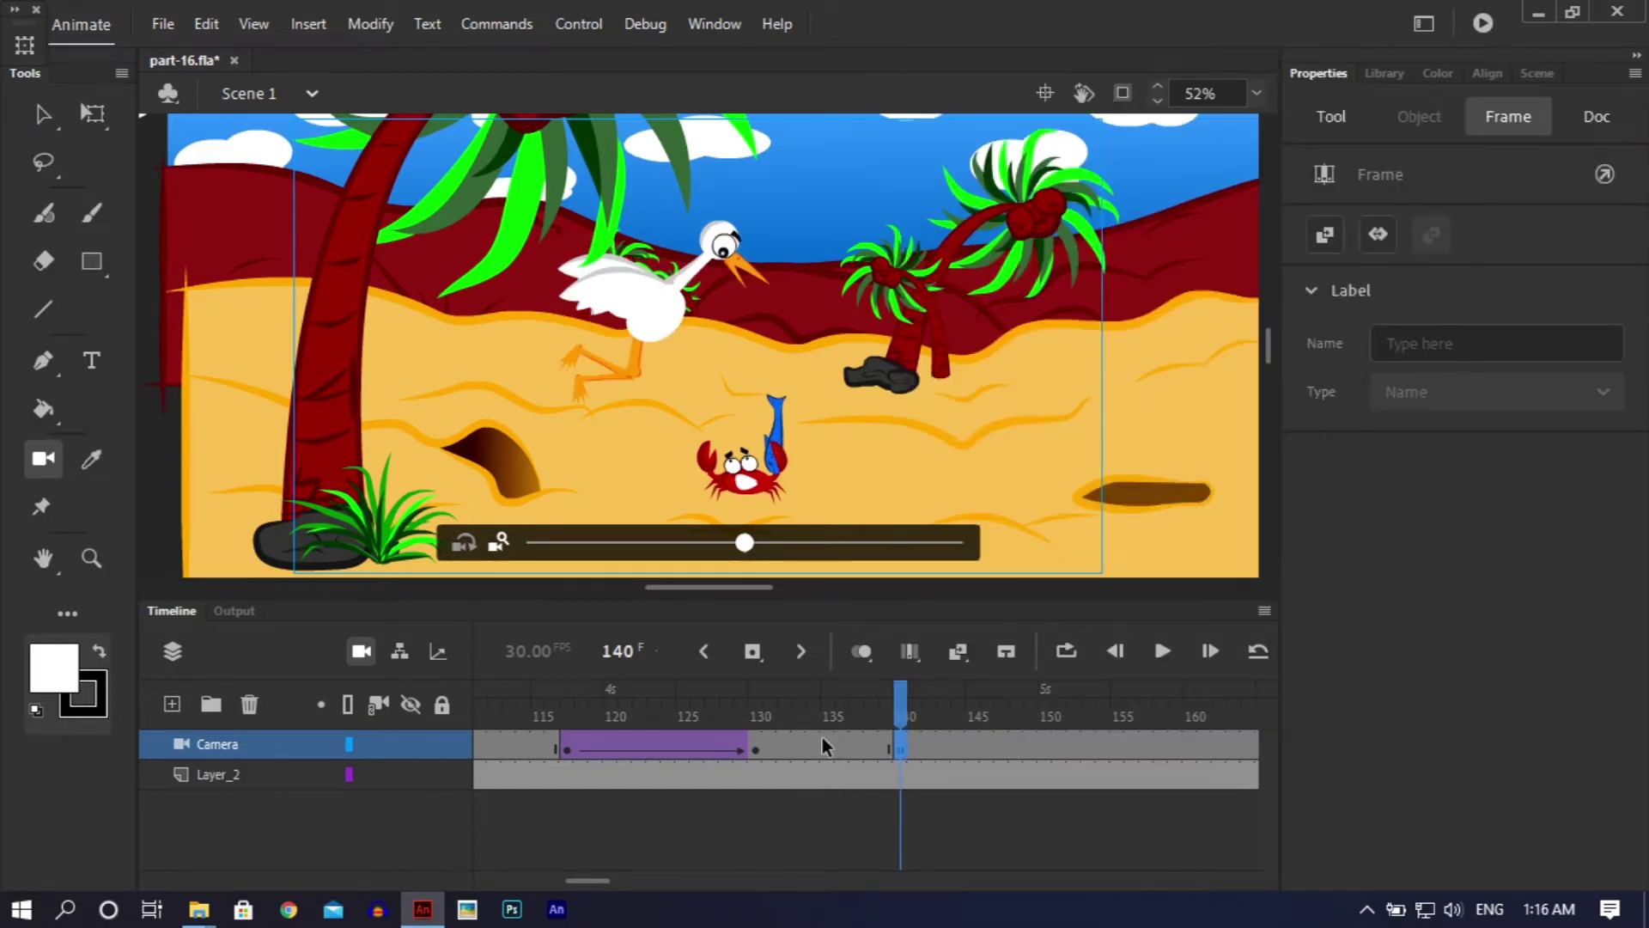
{"action": "left_click", "coordinate": [822, 738]}
{"action": "right_click", "coordinate": [821, 732]}
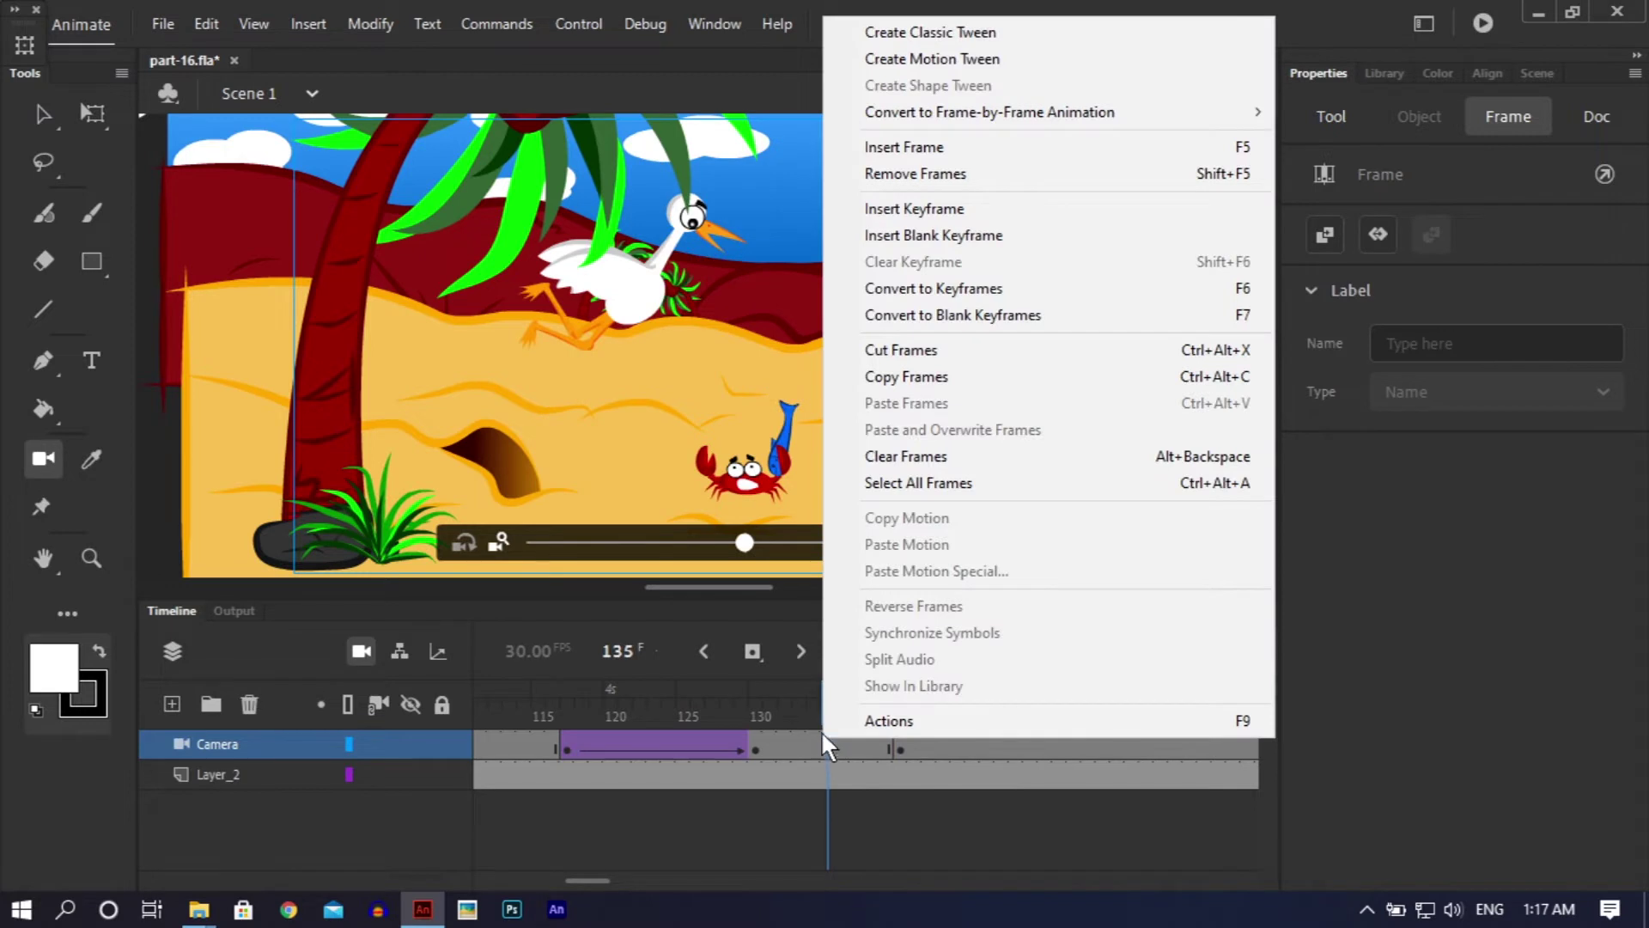
{"action": "left_click", "coordinate": [936, 35]}
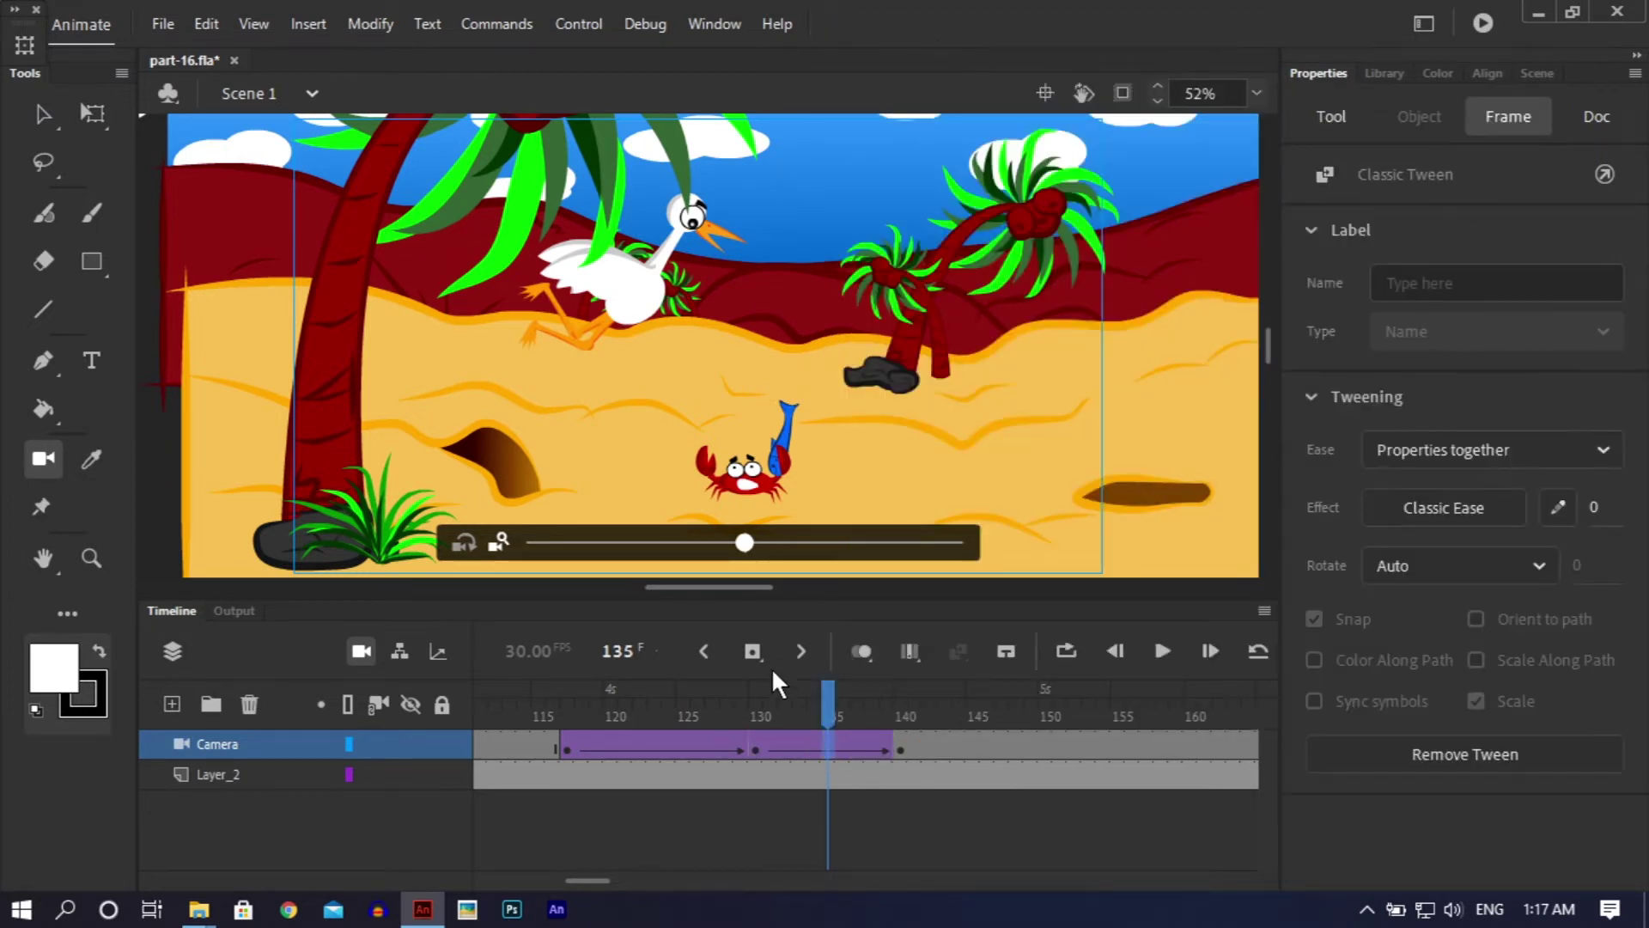
{"action": "left_click", "coordinate": [760, 744]}
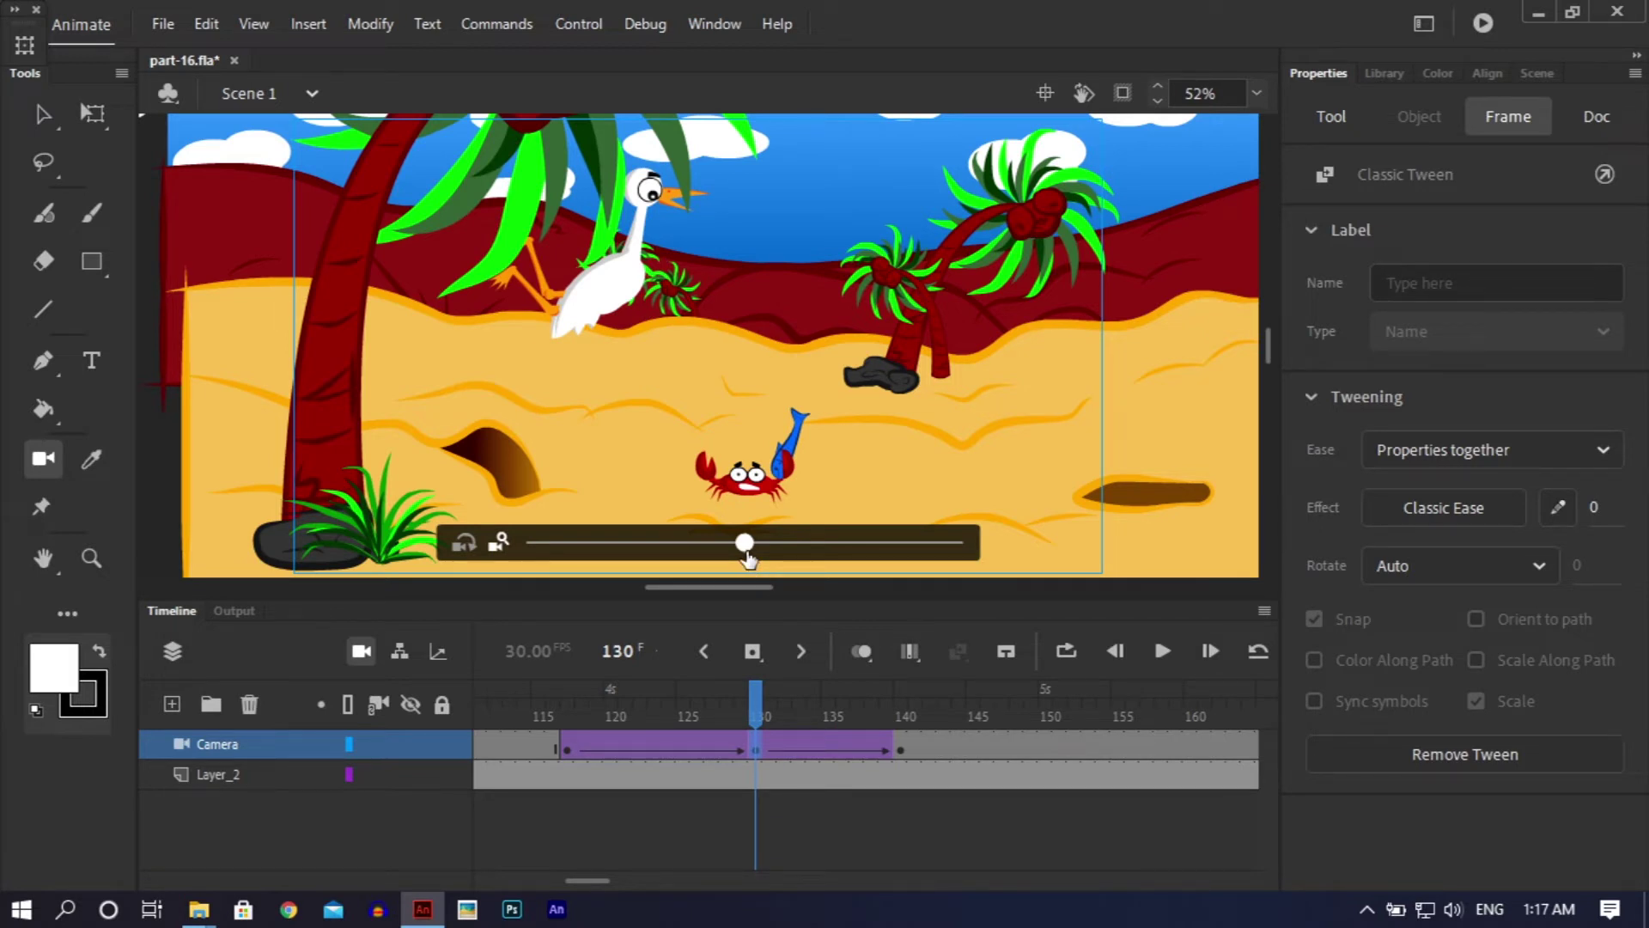
Step: Try to insert a Camera keyframe at frame 114, just before the first zoom tween
{"action": "left_click", "coordinate": [563, 746]}
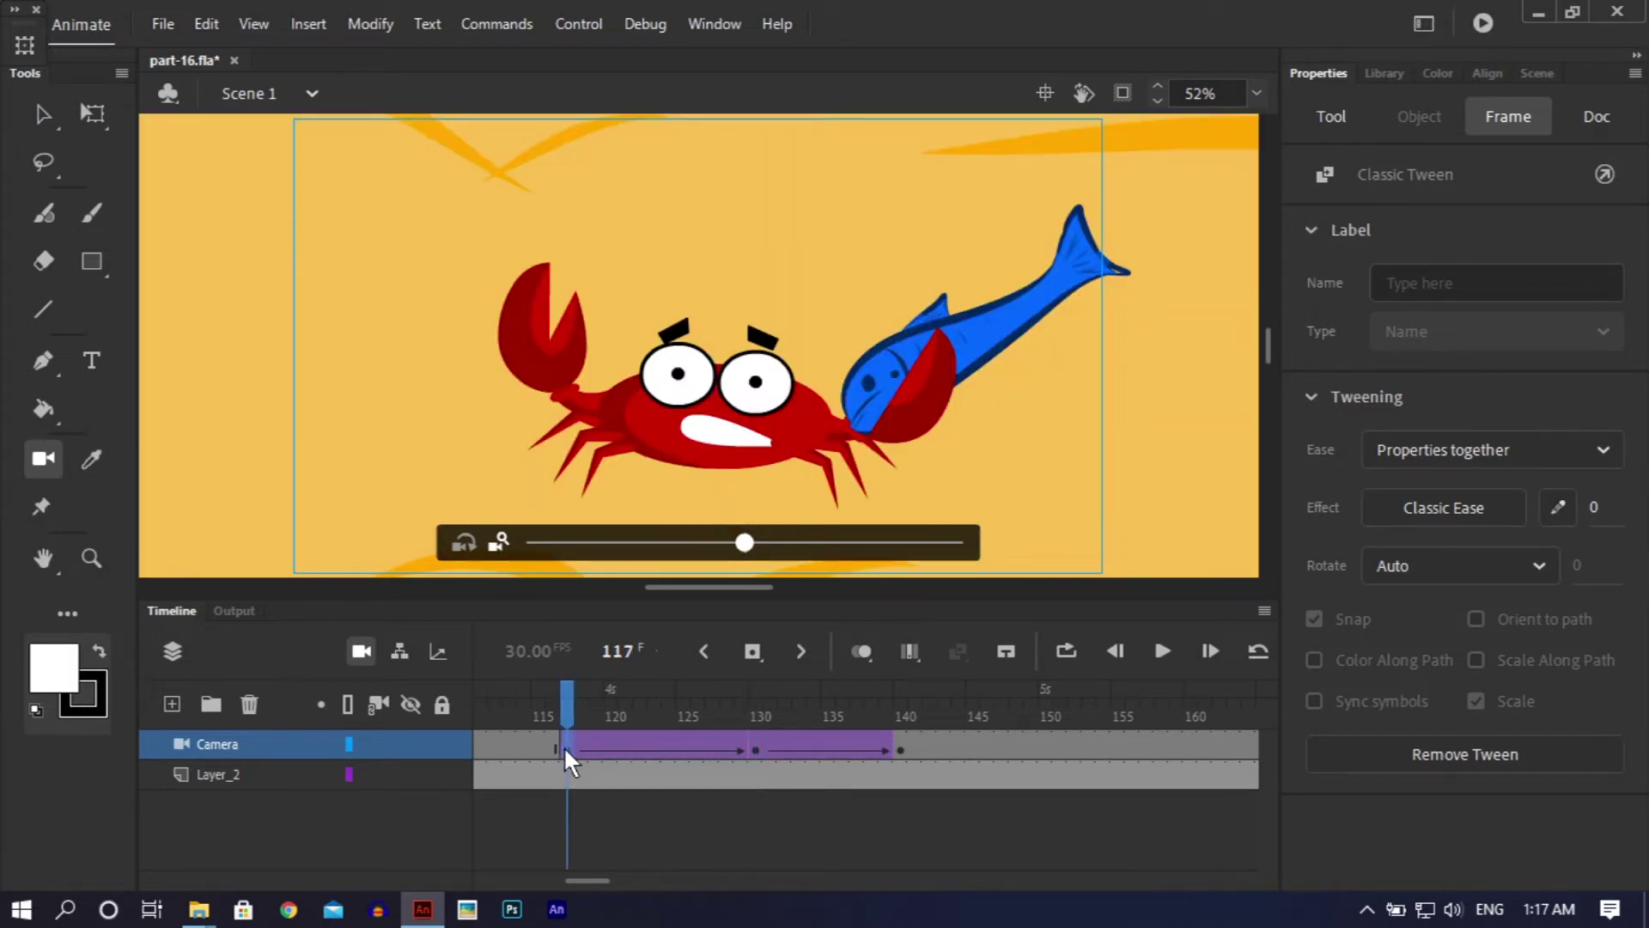
{"action": "left_click", "coordinate": [528, 746]}
{"action": "right_click", "coordinate": [528, 746]}
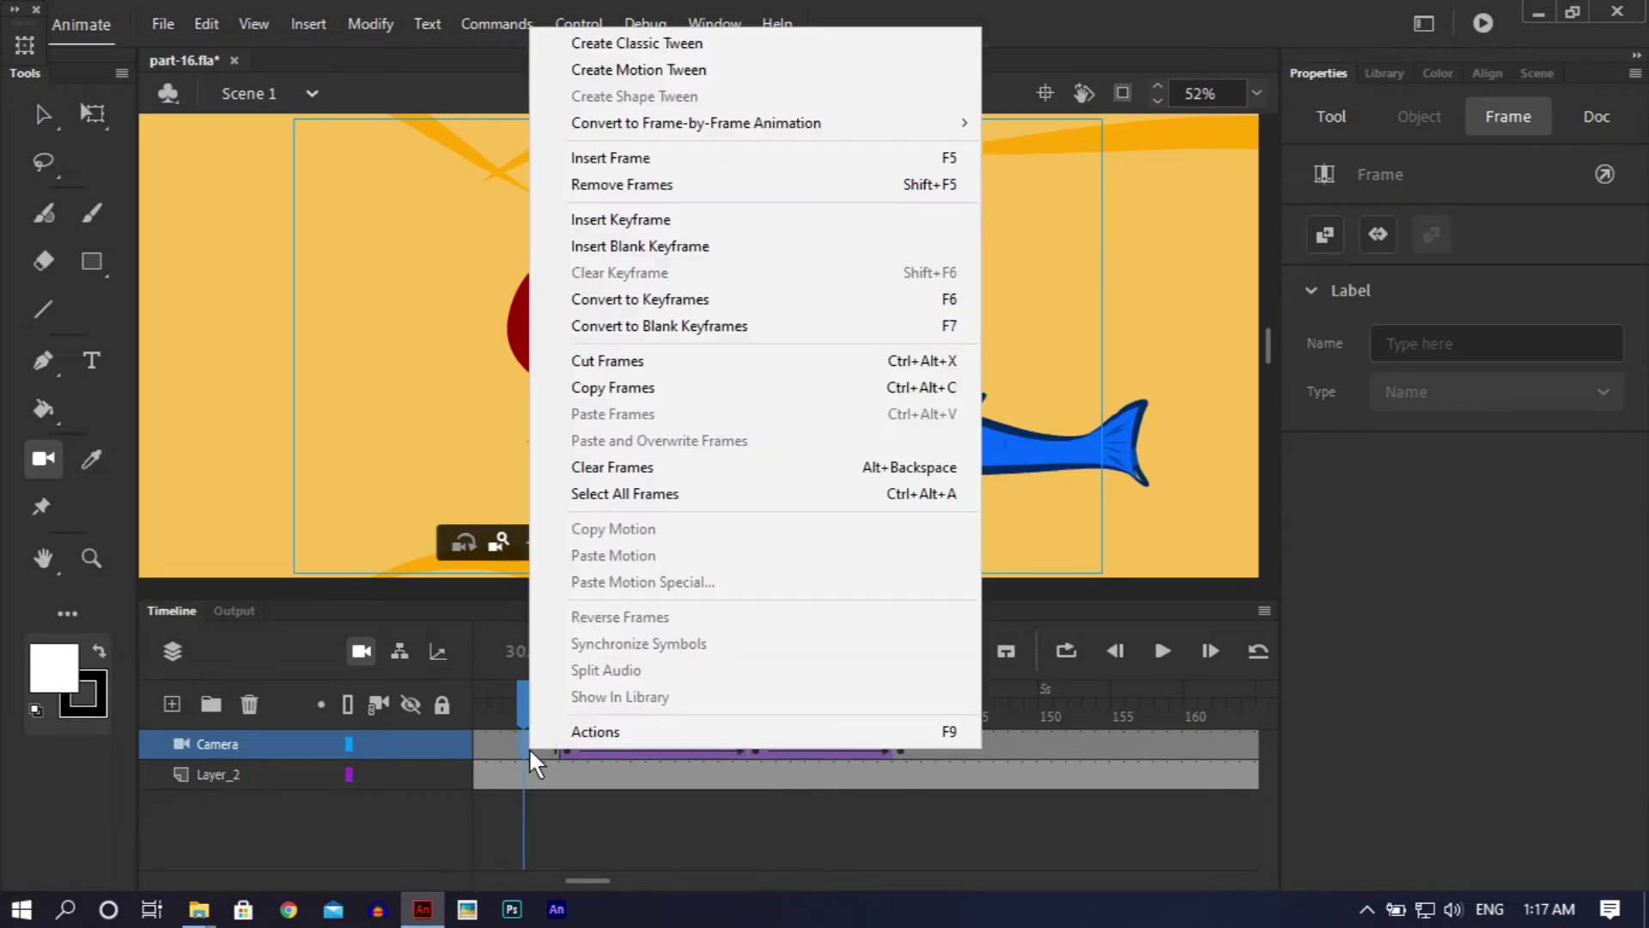
{"action": "left_click", "coordinate": [584, 230]}
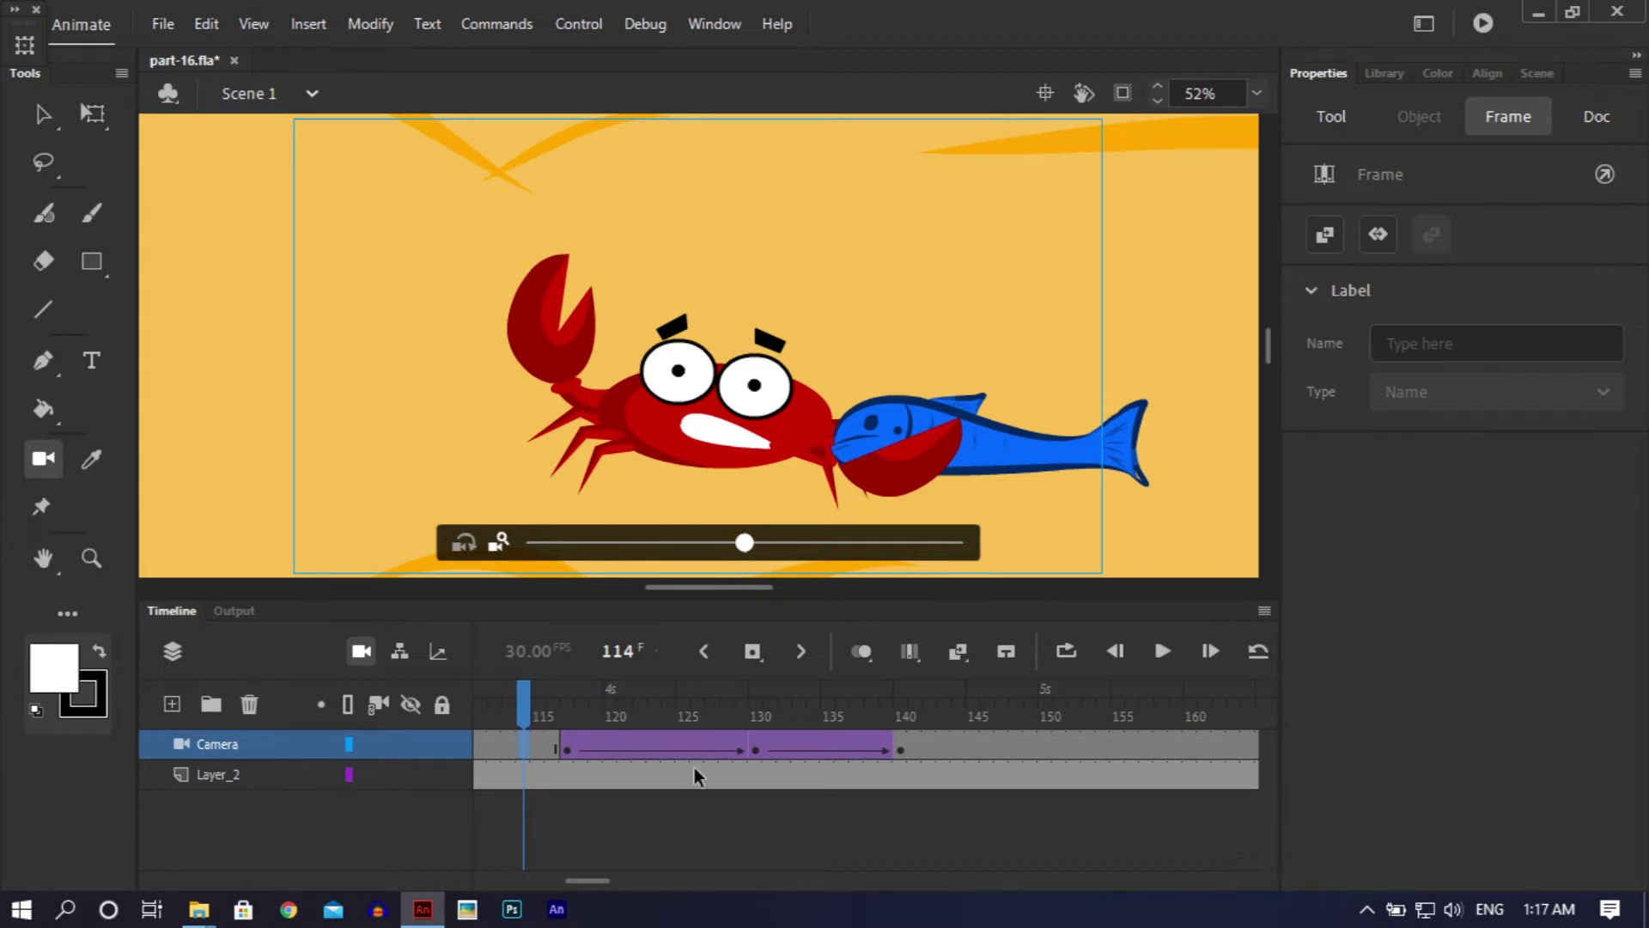
Step: Zoom out the stage view and review the camera animation back to frame 1
{"action": "key", "text": "ctrl+minus"}
{"action": "key", "text": "ctrl+minus"}
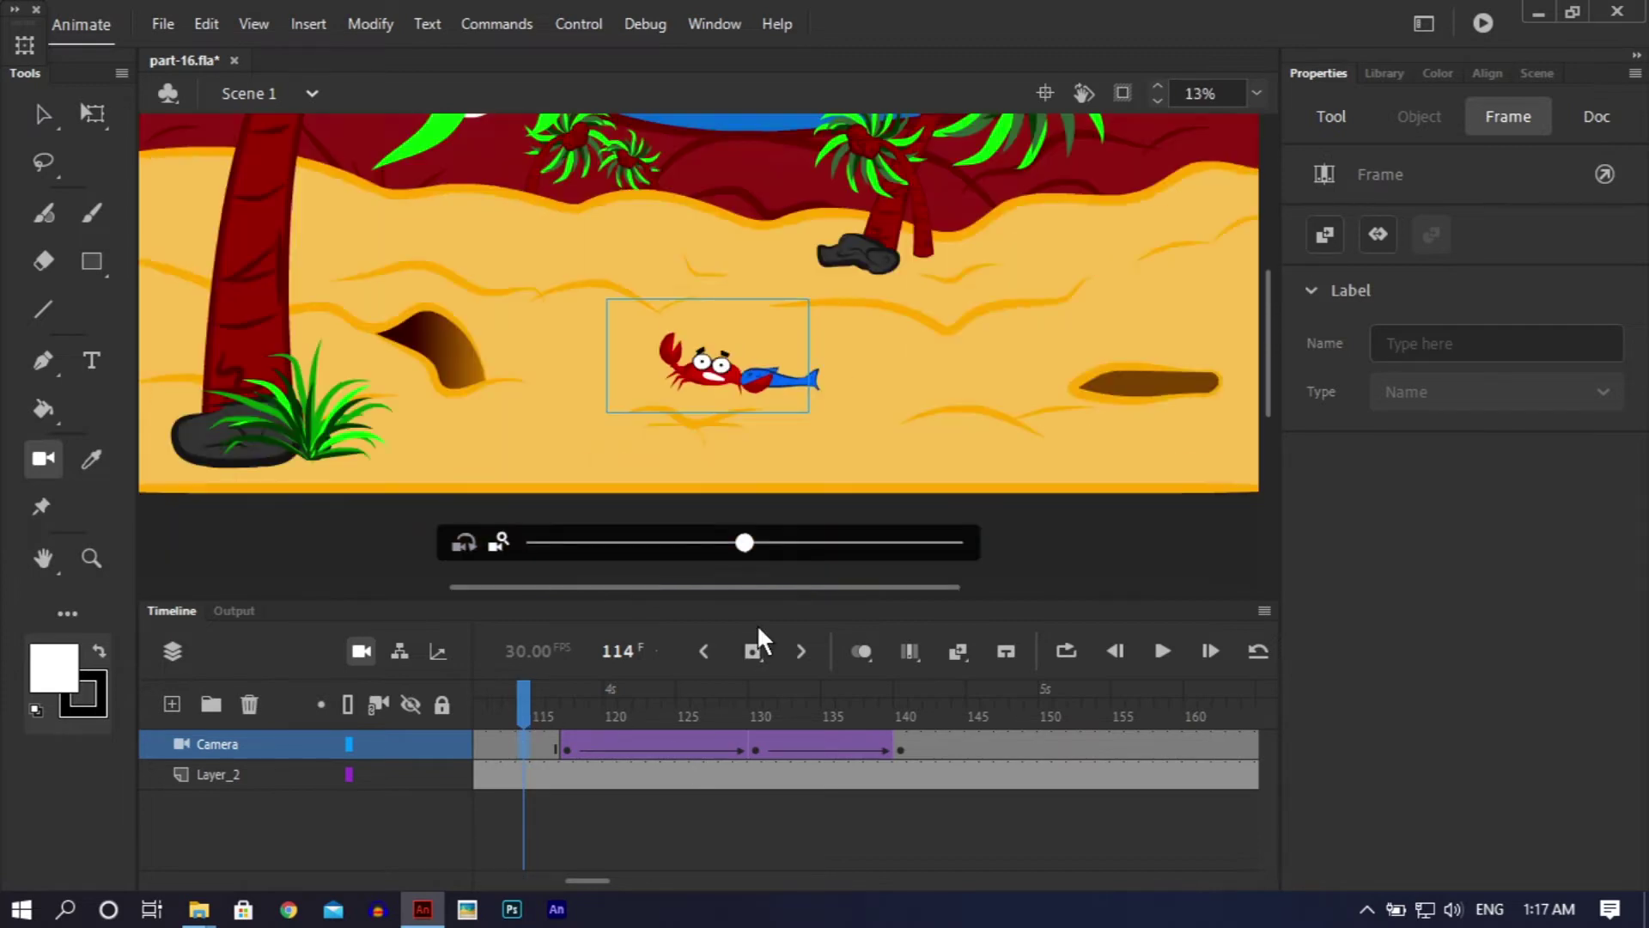
{"action": "left_click_drag", "start_coordinate": [585, 710], "coordinate": [2, 712]}
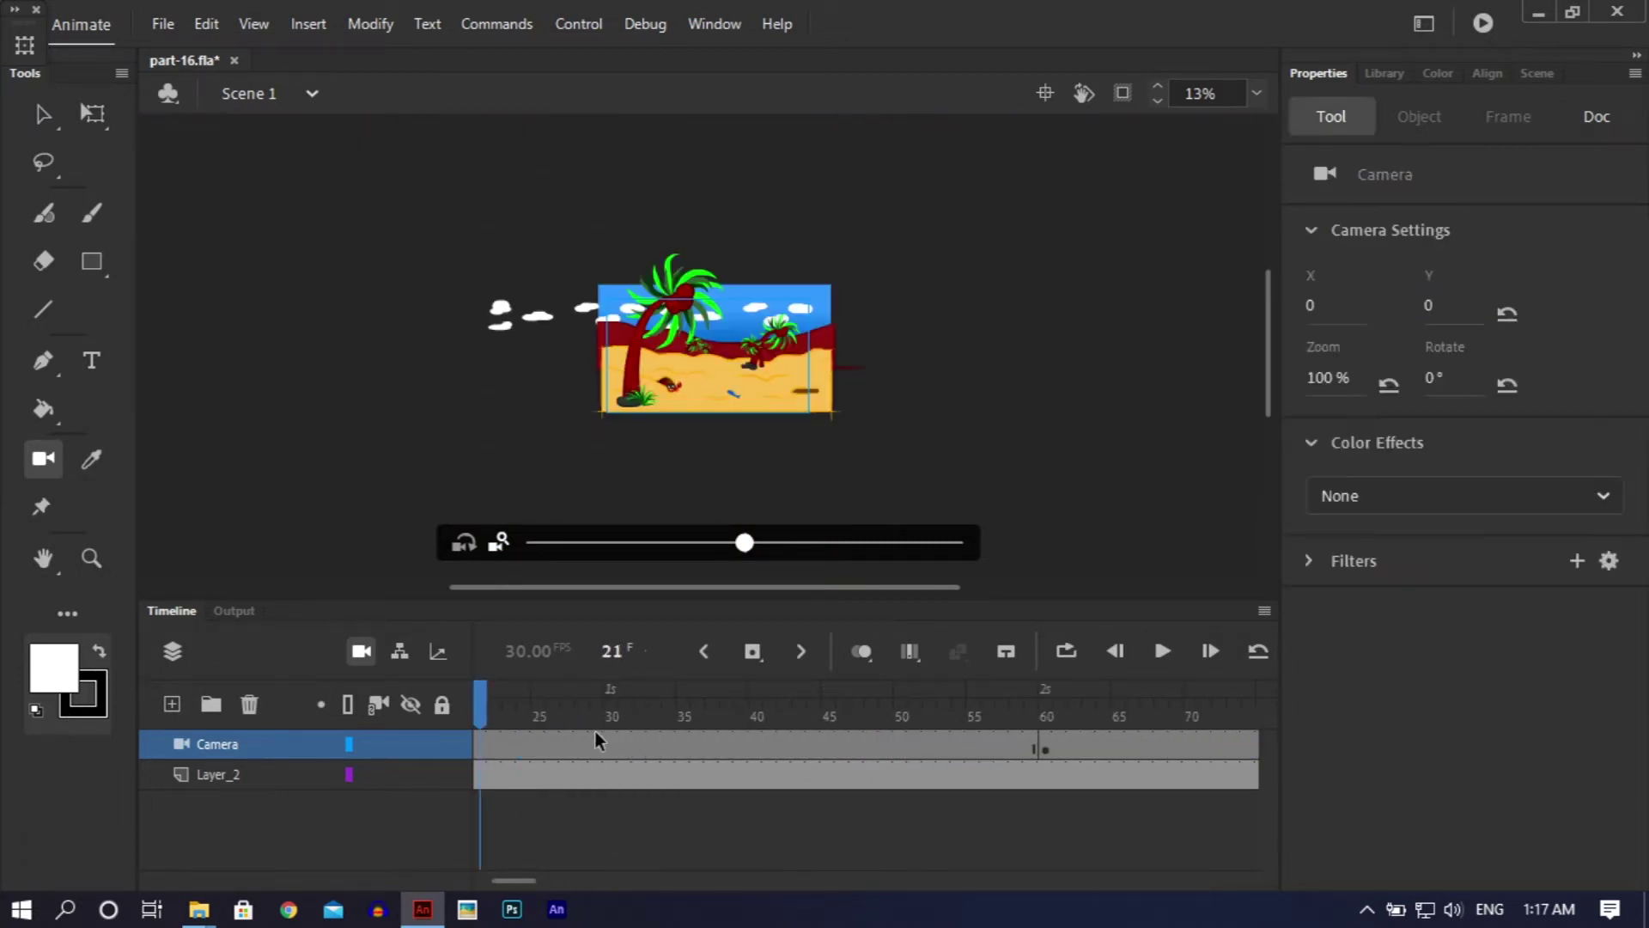
{"action": "left_click", "coordinate": [595, 730]}
{"action": "left_click_drag", "start_coordinate": [584, 720], "coordinate": [314, 704]}
{"action": "left_click", "coordinate": [481, 745]}
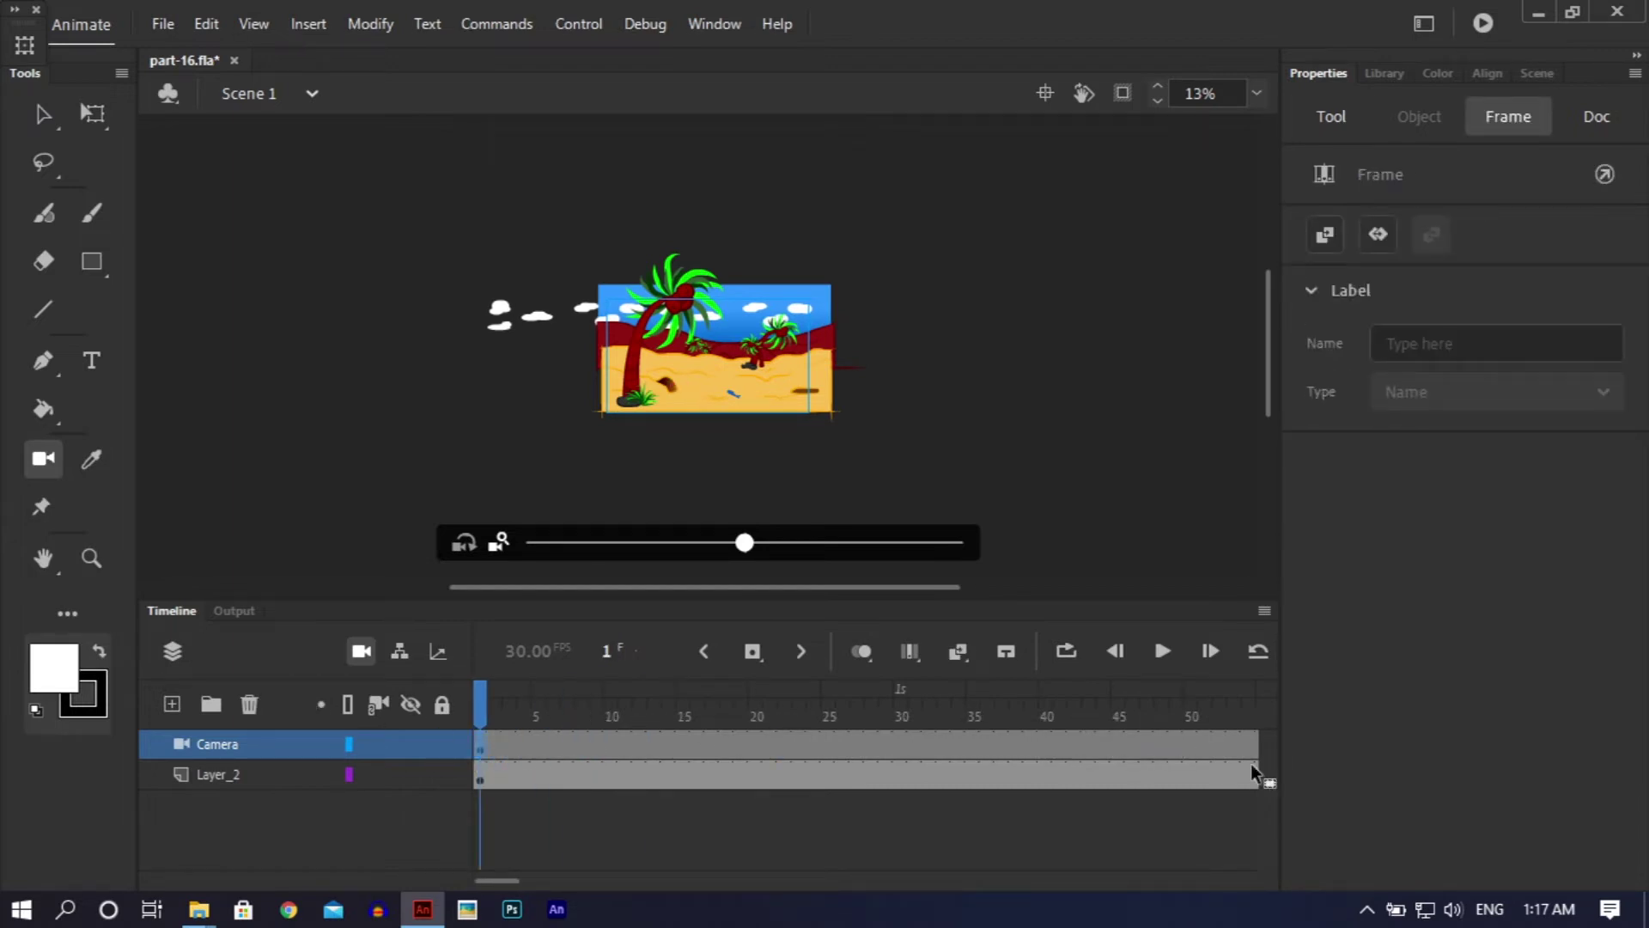
Step: Create a classic tween on the Camera layer between the keyframes at frames 130 and 140
{"action": "scroll", "coordinate": [1328, 765], "scroll_direction": "right", "scroll_amount": 10}
{"action": "left_click", "coordinate": [895, 744]}
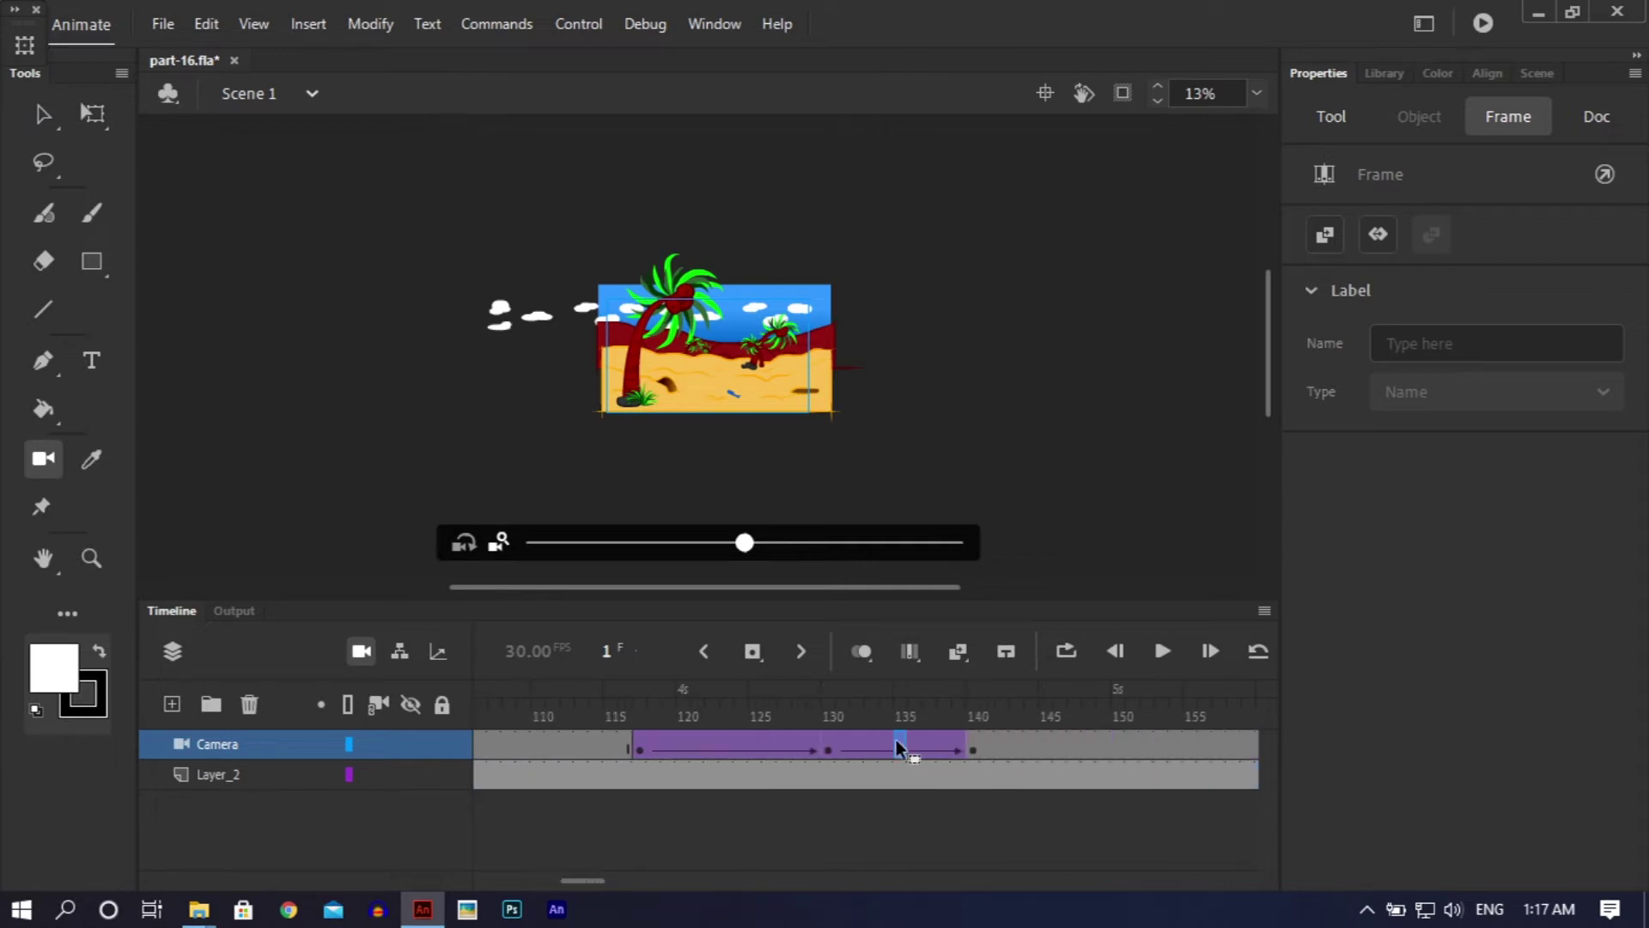
{"action": "left_click", "coordinate": [829, 744]}
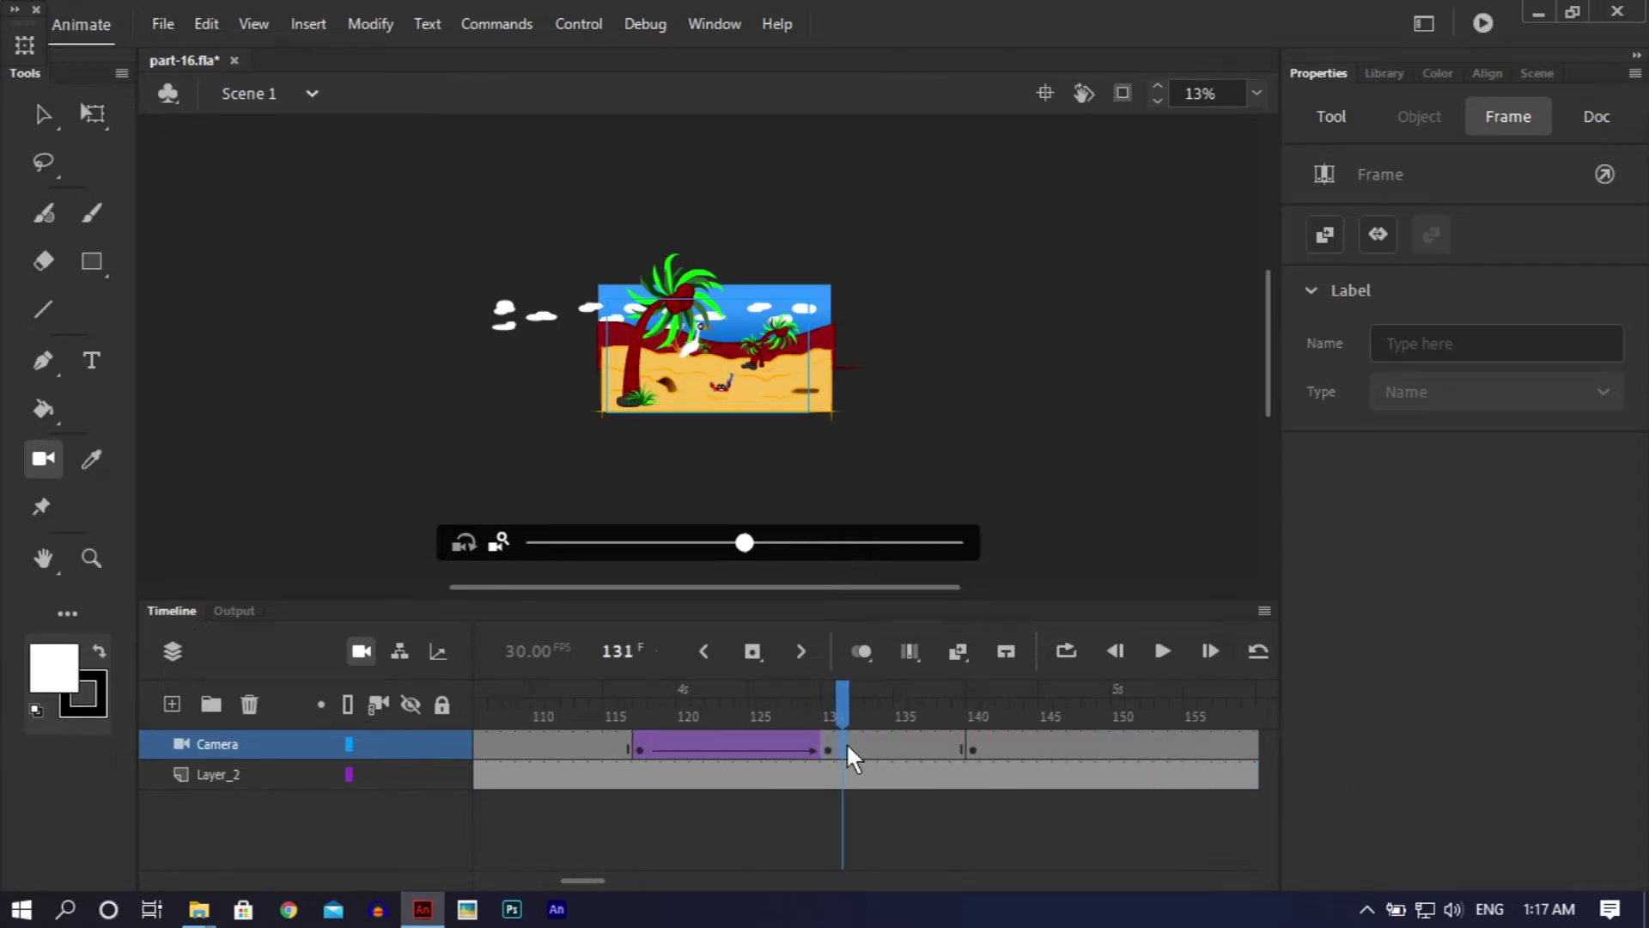
{"action": "right_click", "coordinate": [846, 744]}
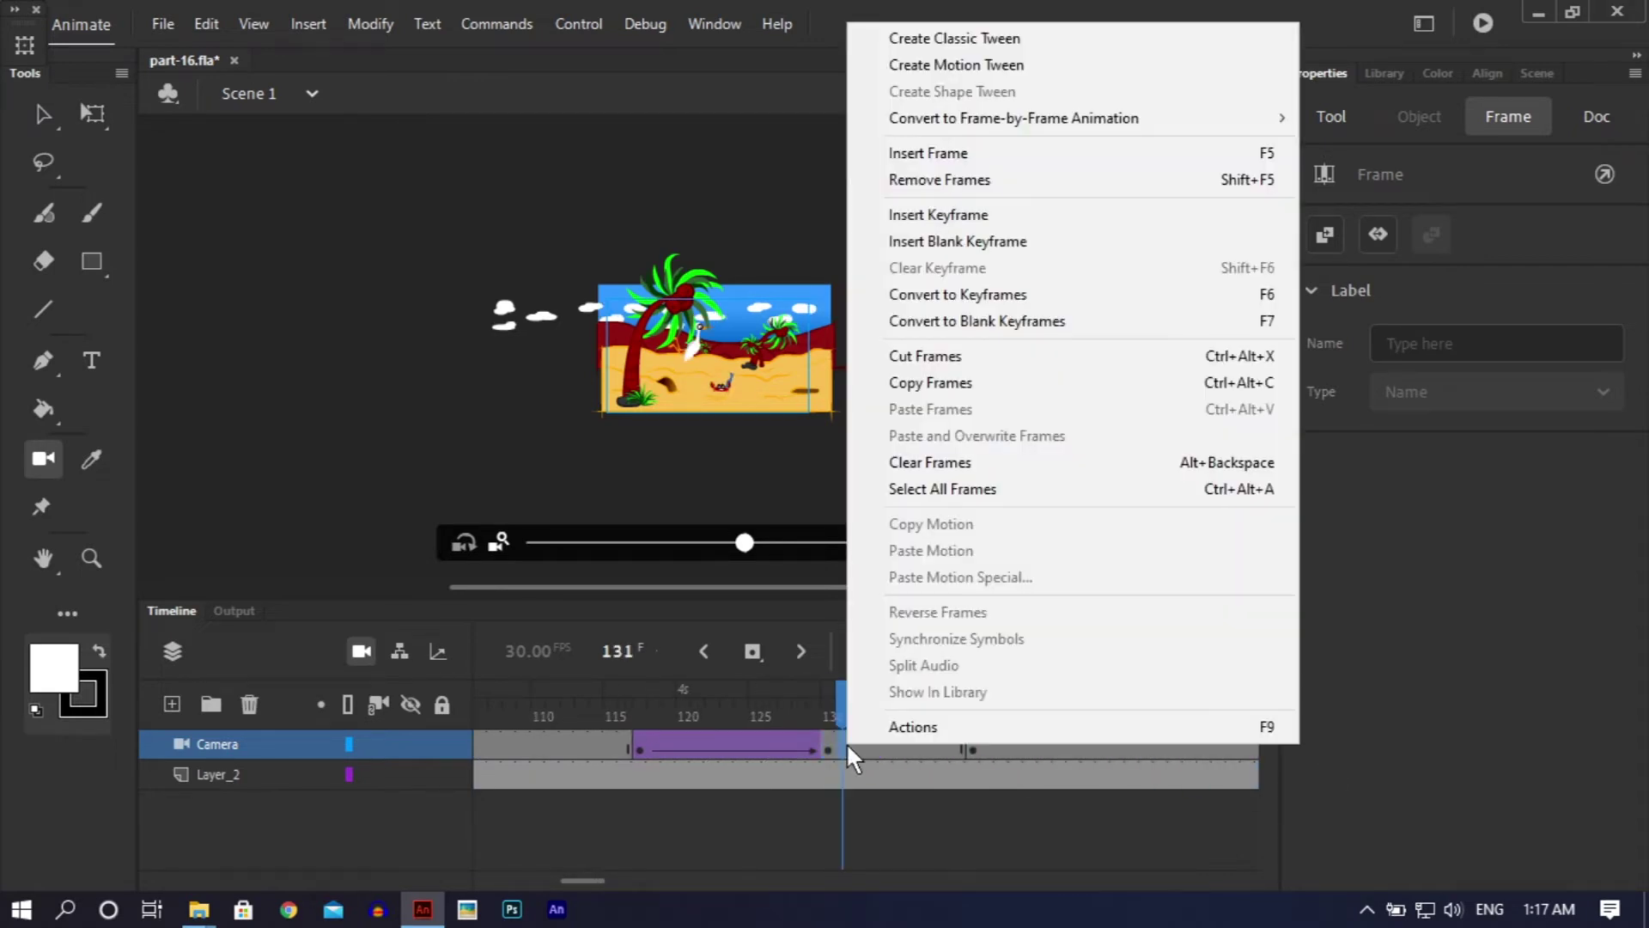
{"action": "left_click", "coordinate": [988, 43]}
Step: Move the last two Camera keyframes to frames 139 and 149, and insert a Camera keyframe at frame 155
{"action": "left_click_drag", "start_coordinate": [845, 706], "coordinate": [1074, 687]}
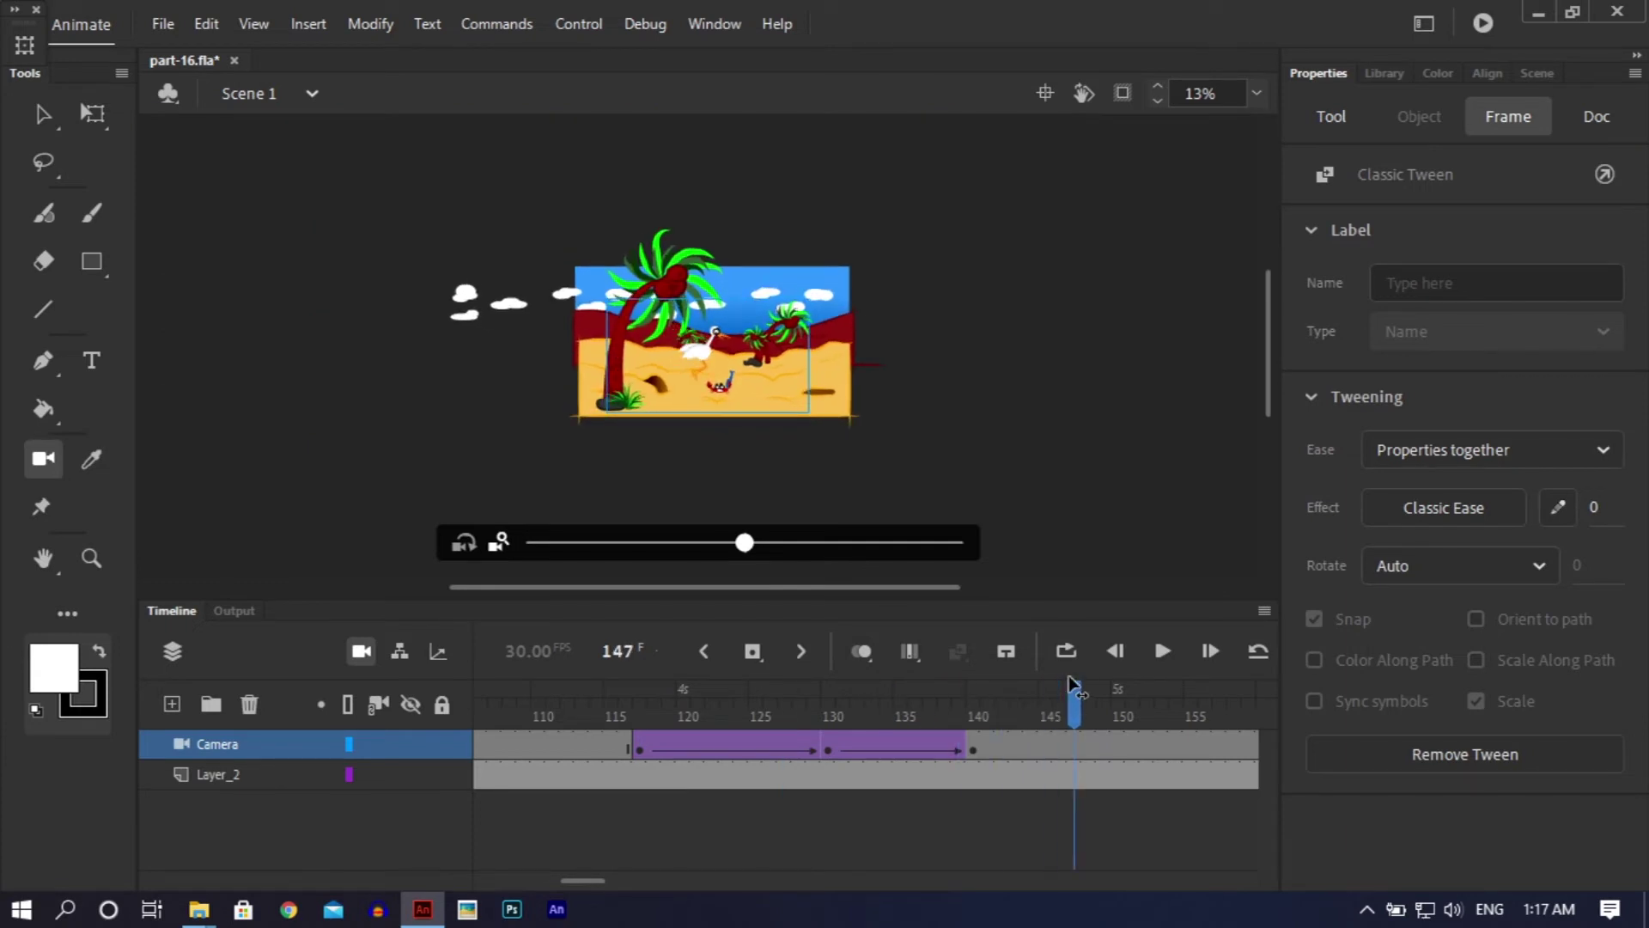
{"action": "left_click", "coordinate": [1256, 93]}
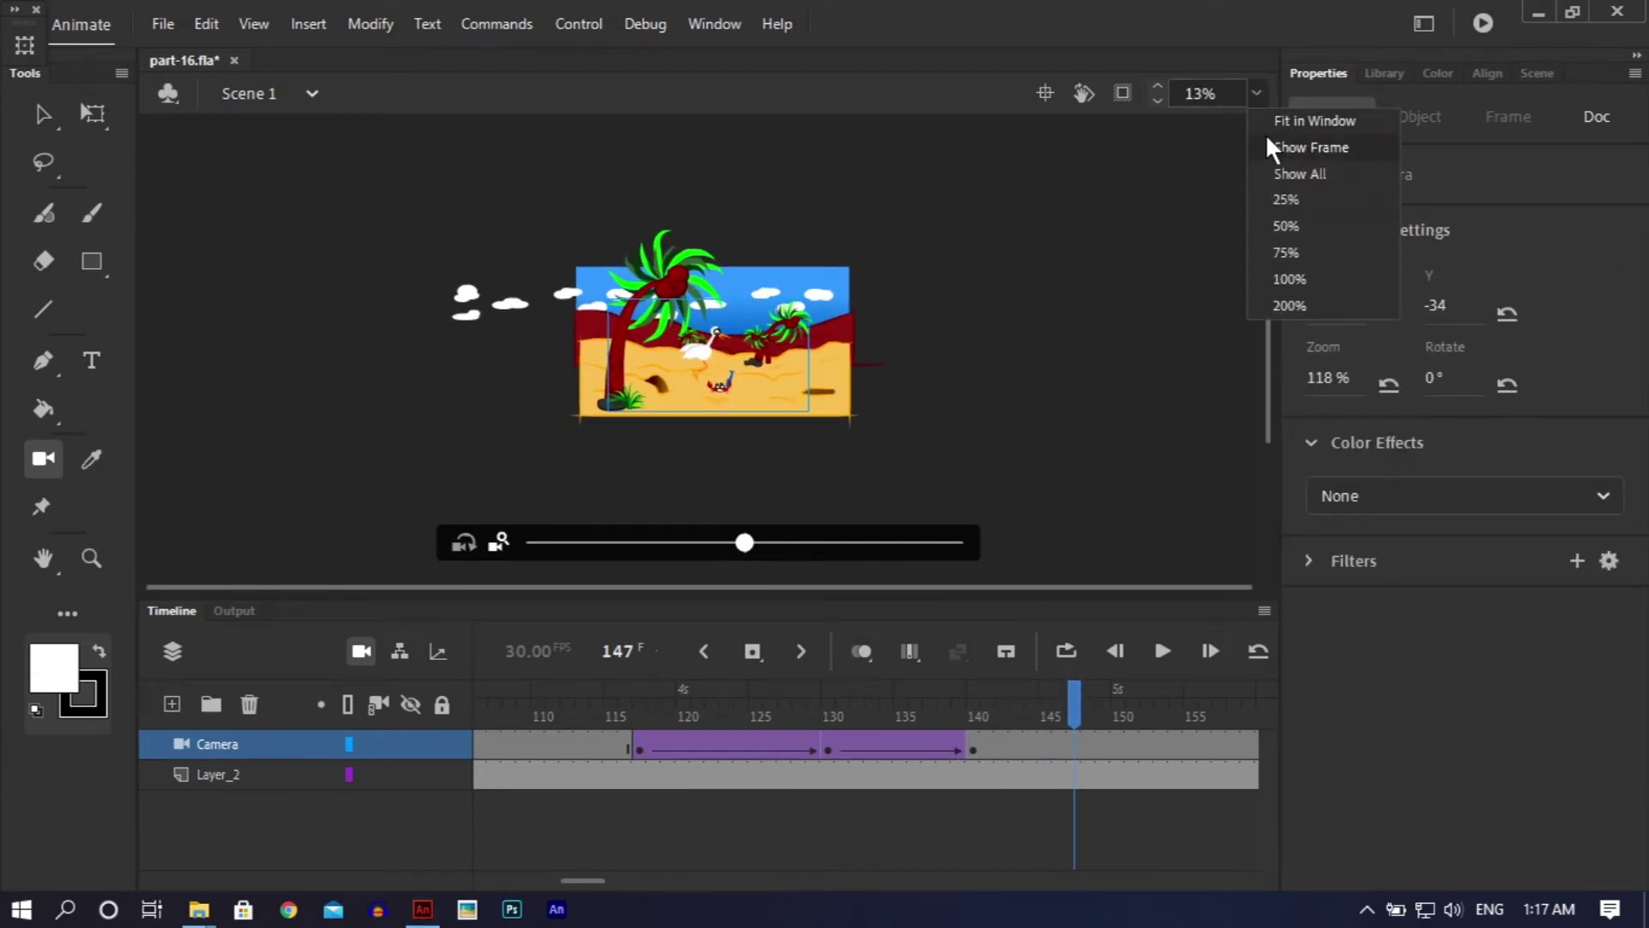
{"action": "left_click", "coordinate": [1265, 134]}
{"action": "left_click_drag", "start_coordinate": [1072, 706], "coordinate": [758, 743]}
{"action": "left_click", "coordinate": [1034, 711]}
{"action": "right_click", "coordinate": [759, 753]}
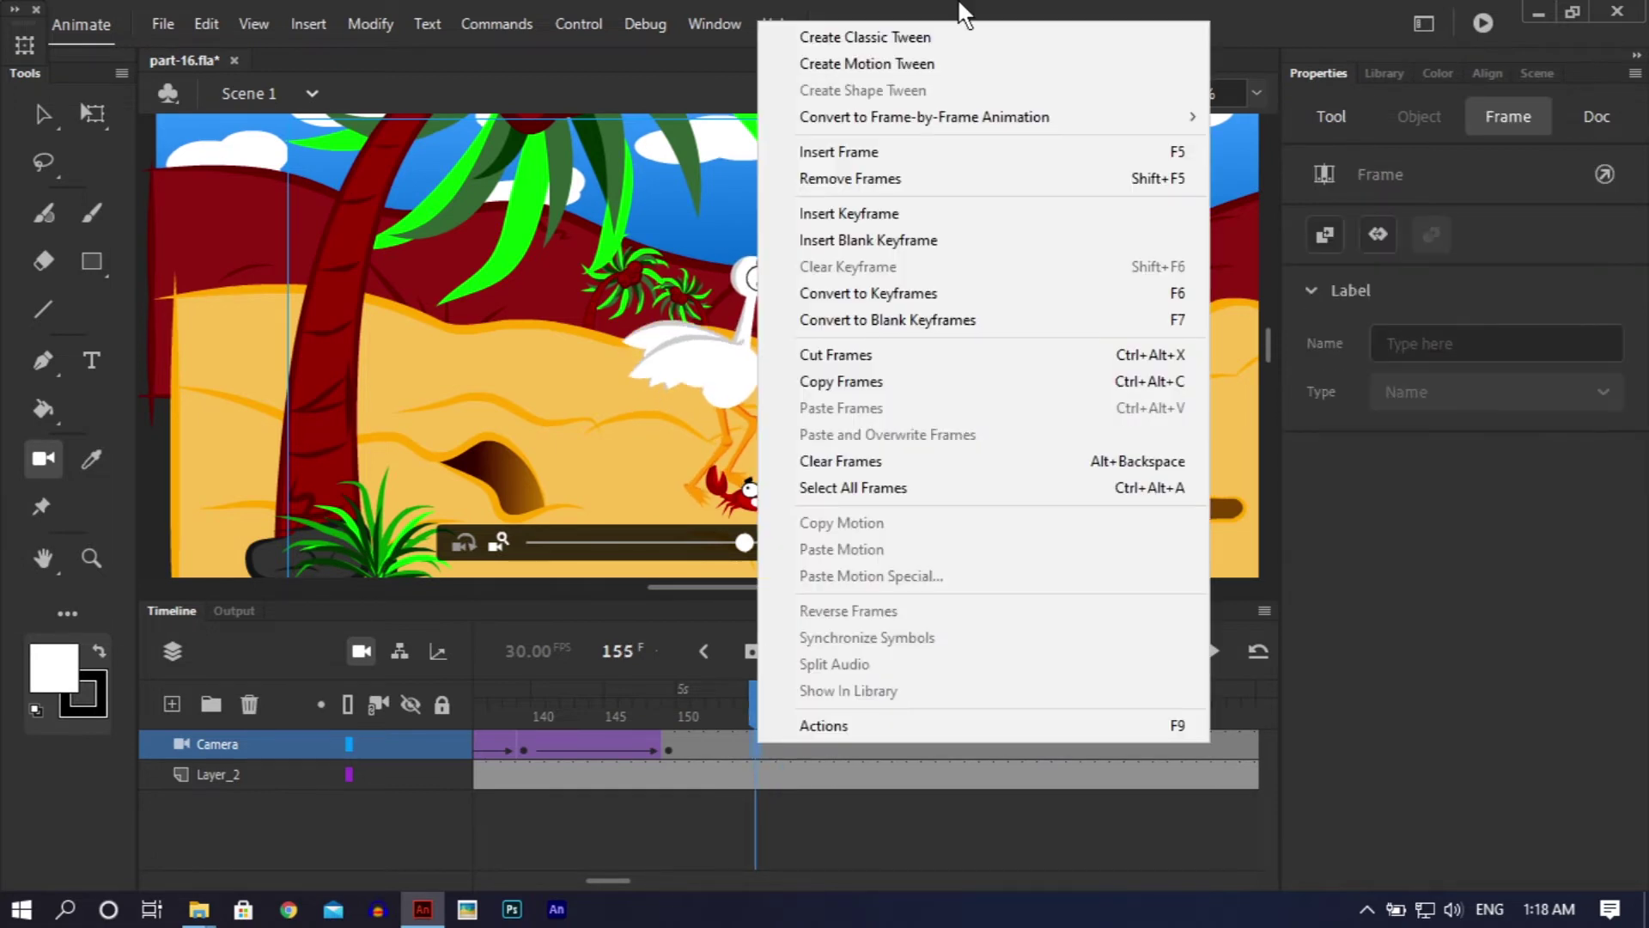
{"action": "left_click", "coordinate": [891, 215]}
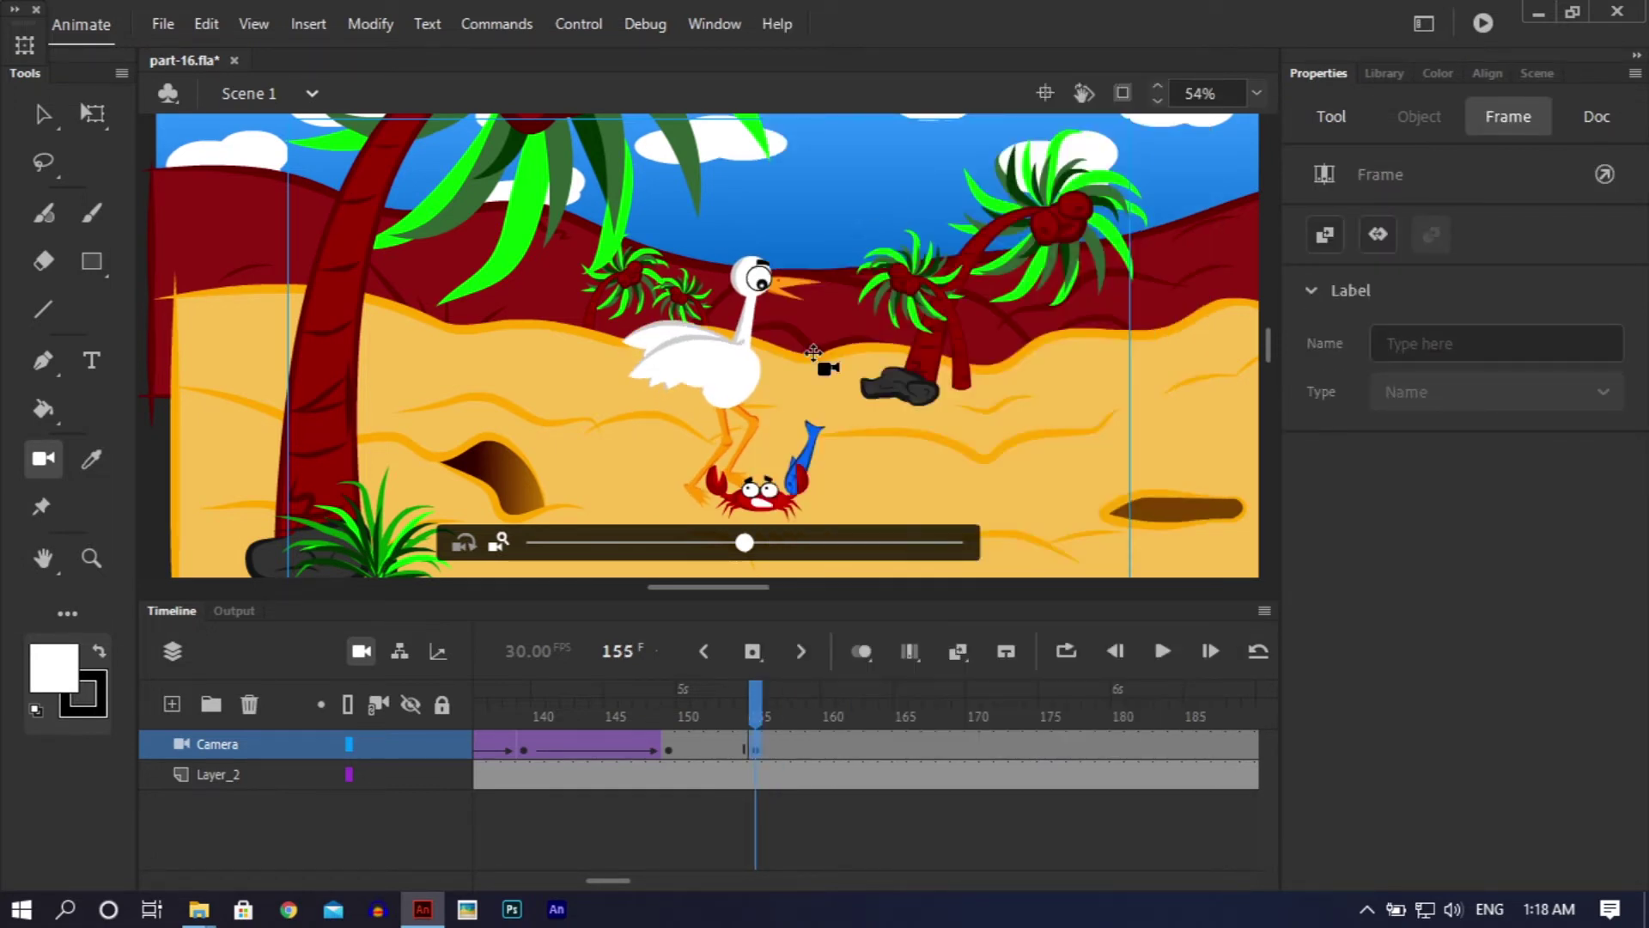
Step: At frame 155, zoom the camera to about 228% and shift it to about X -70, Y -75
{"action": "left_click", "coordinate": [746, 544]}
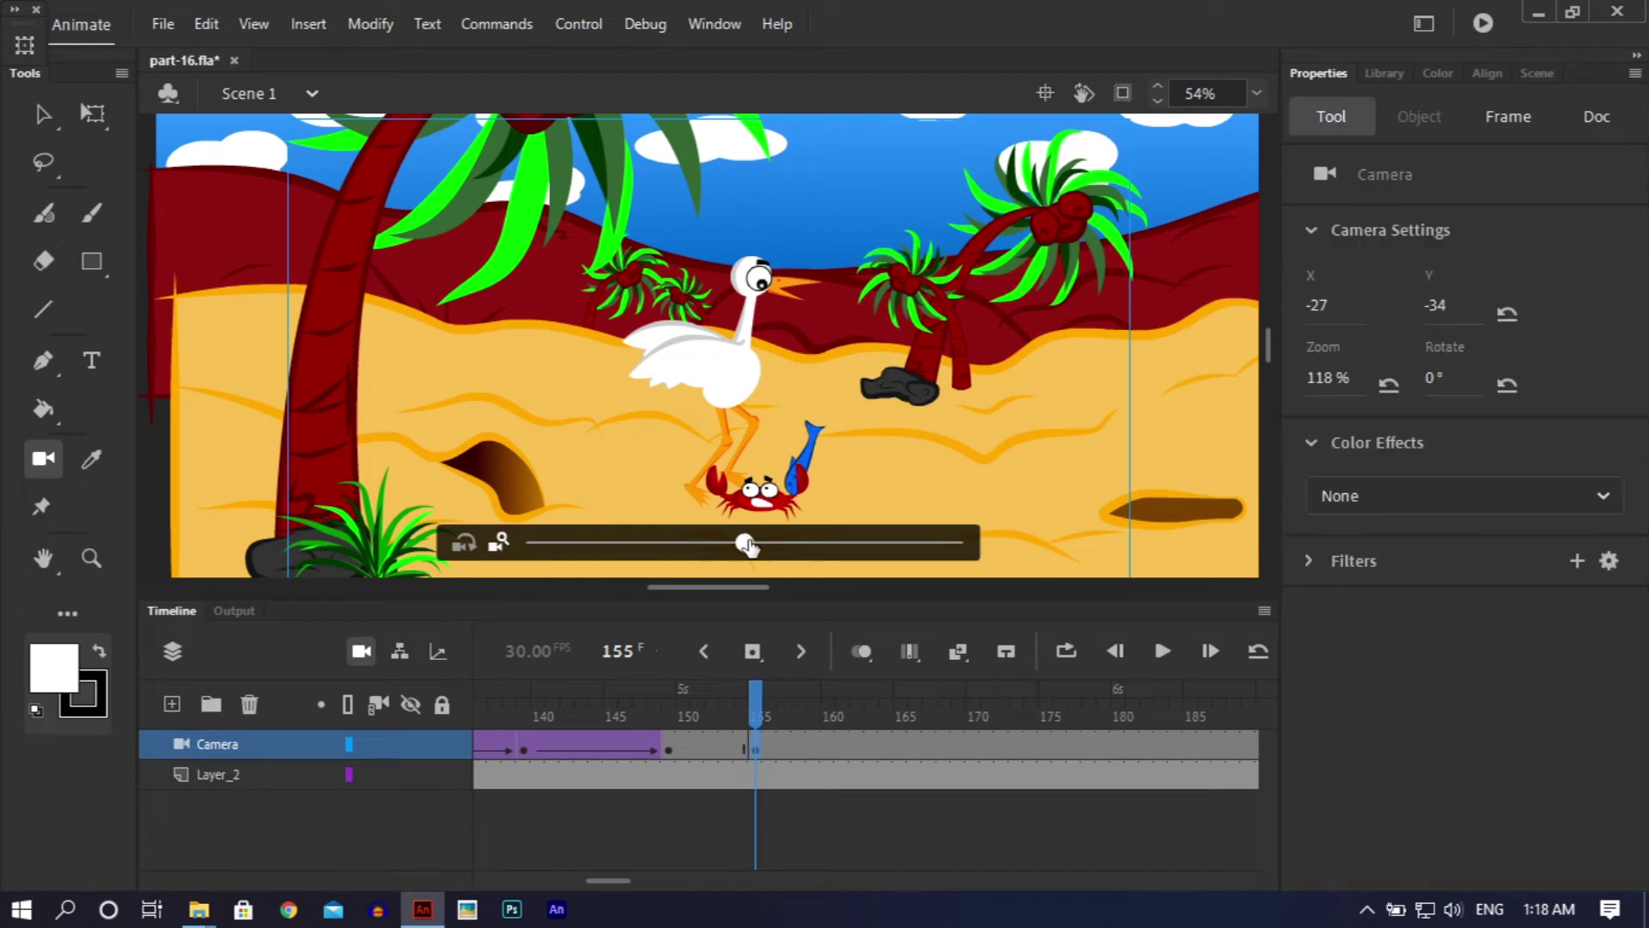
{"action": "left_click", "coordinate": [850, 546]}
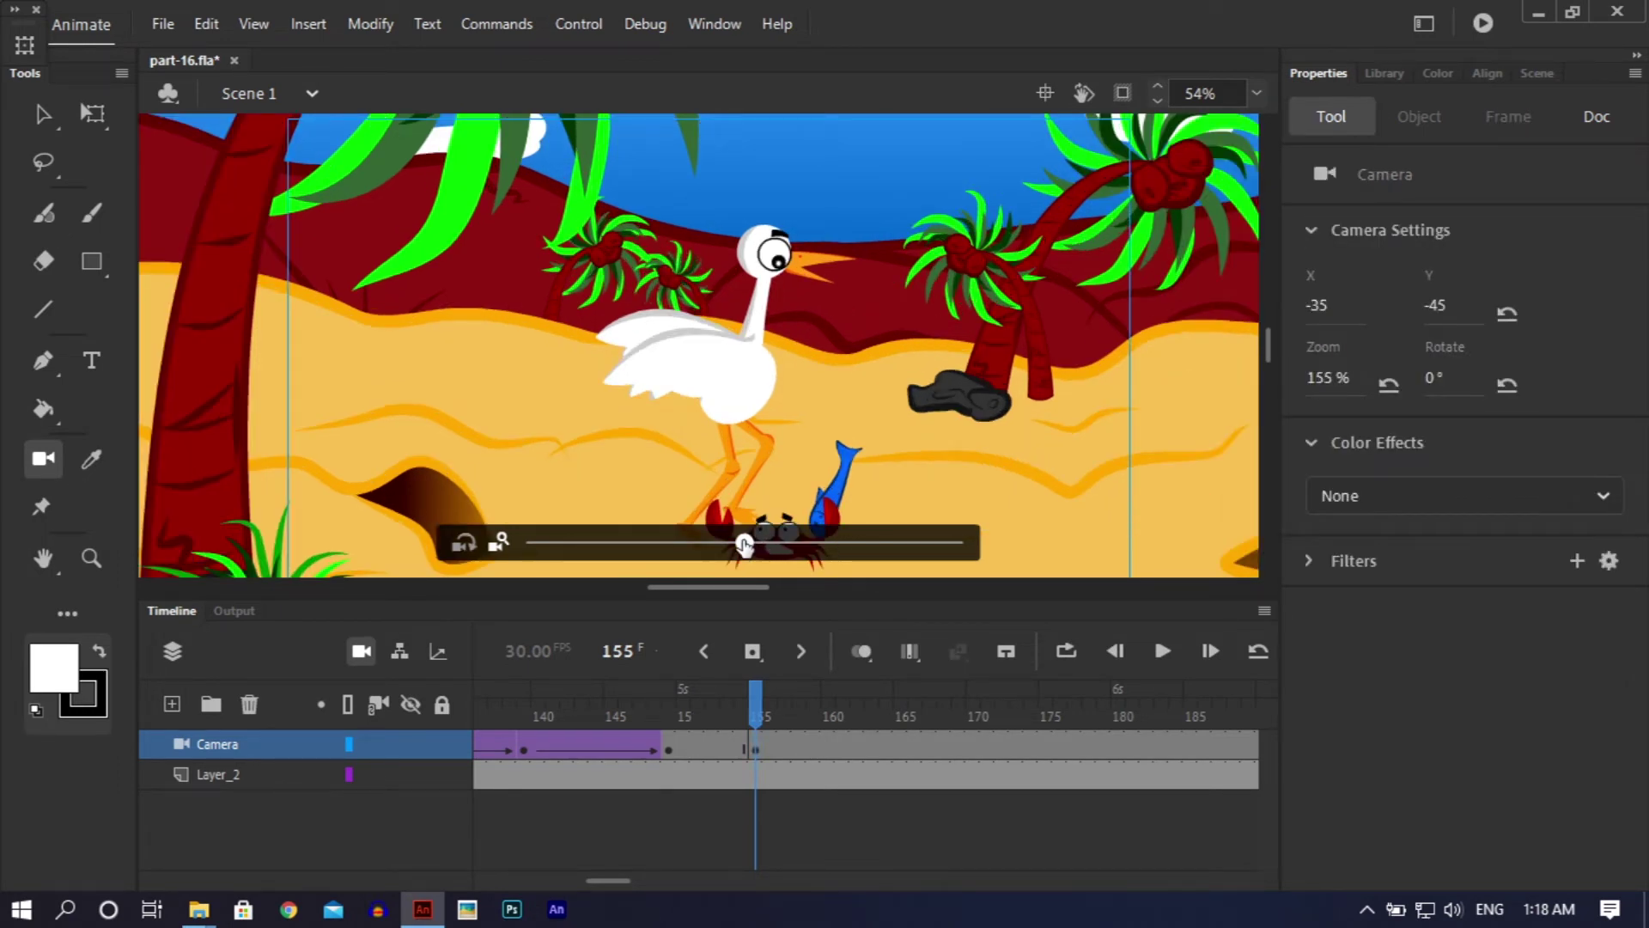
{"action": "left_click", "coordinate": [936, 553]}
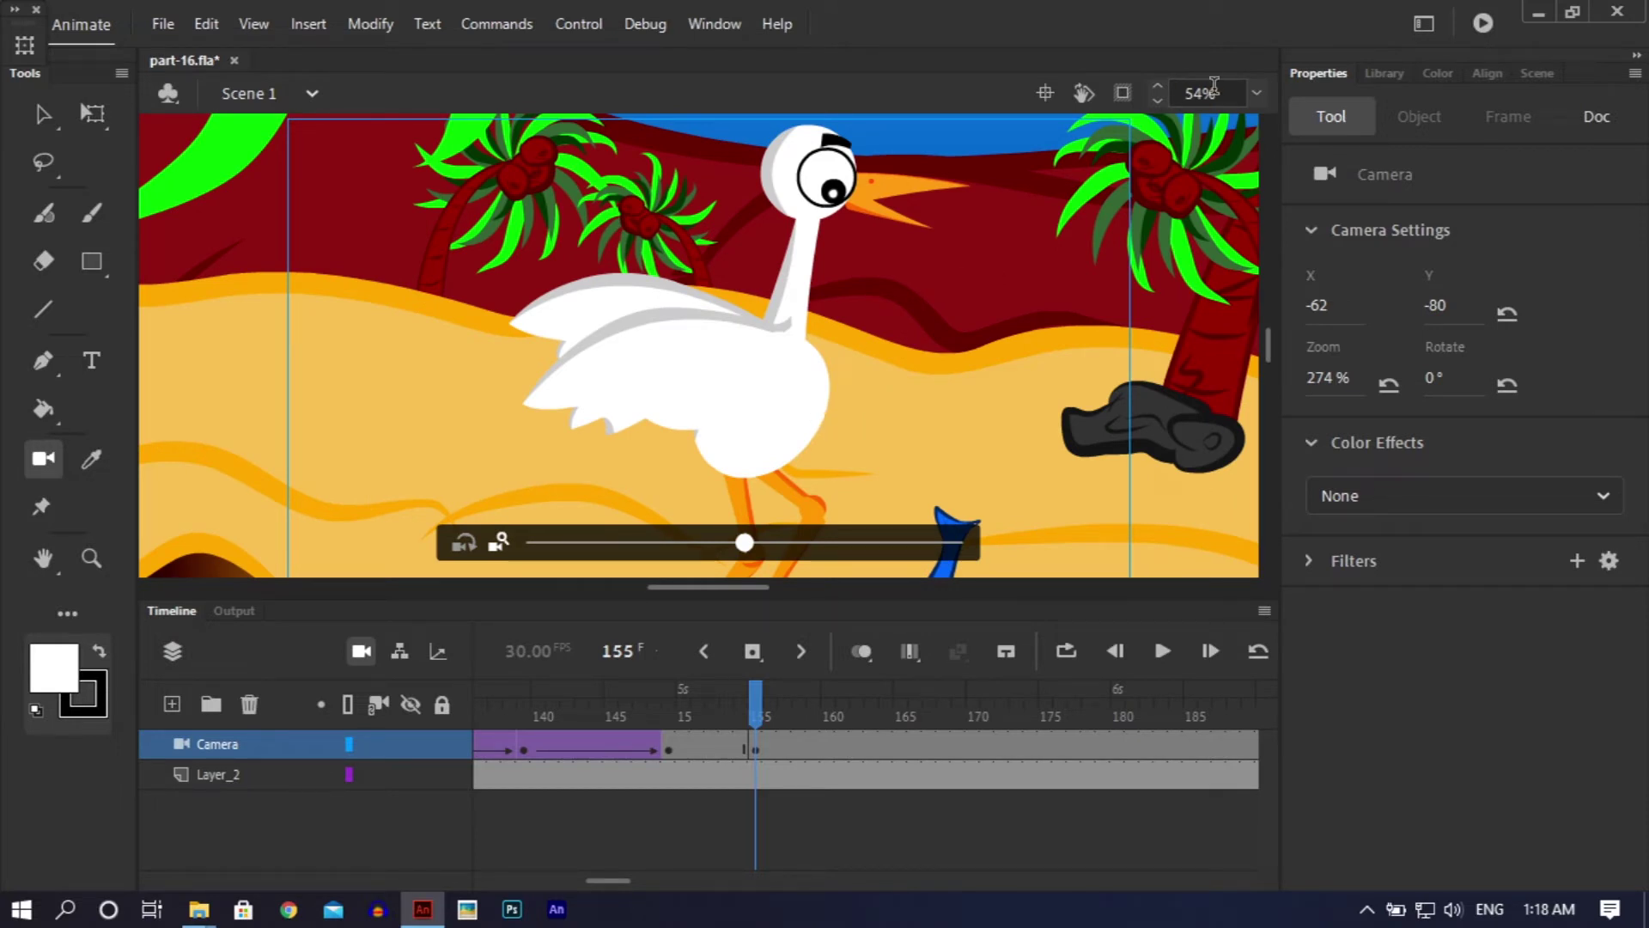
{"action": "left_click", "coordinate": [1253, 92]}
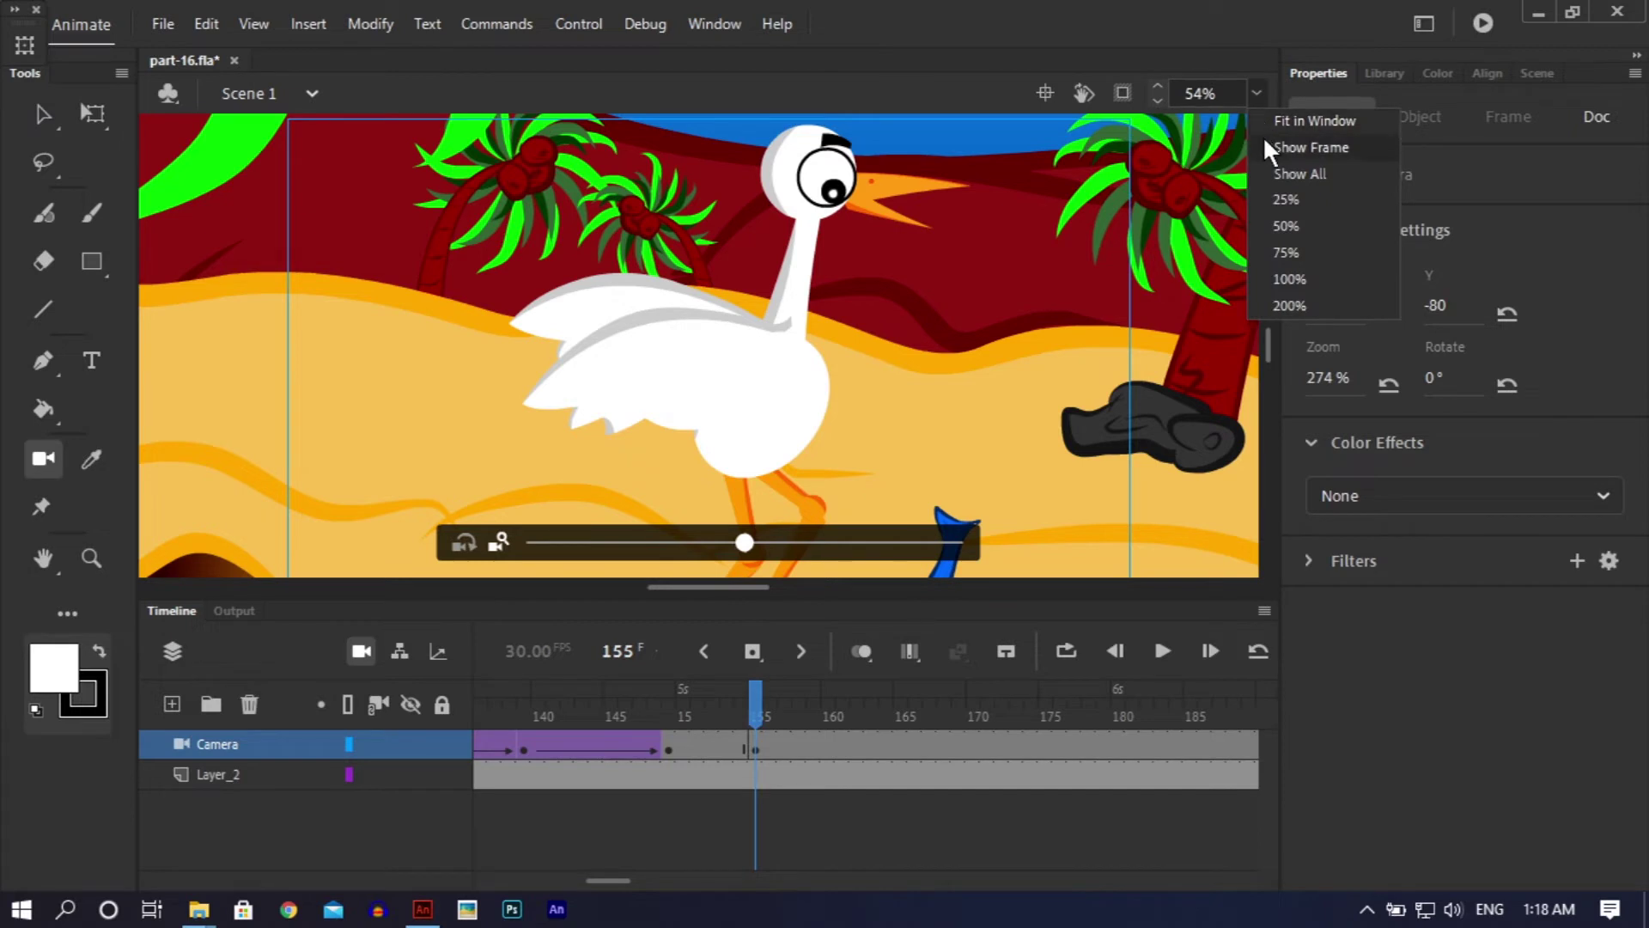
{"action": "left_click", "coordinate": [1271, 148]}
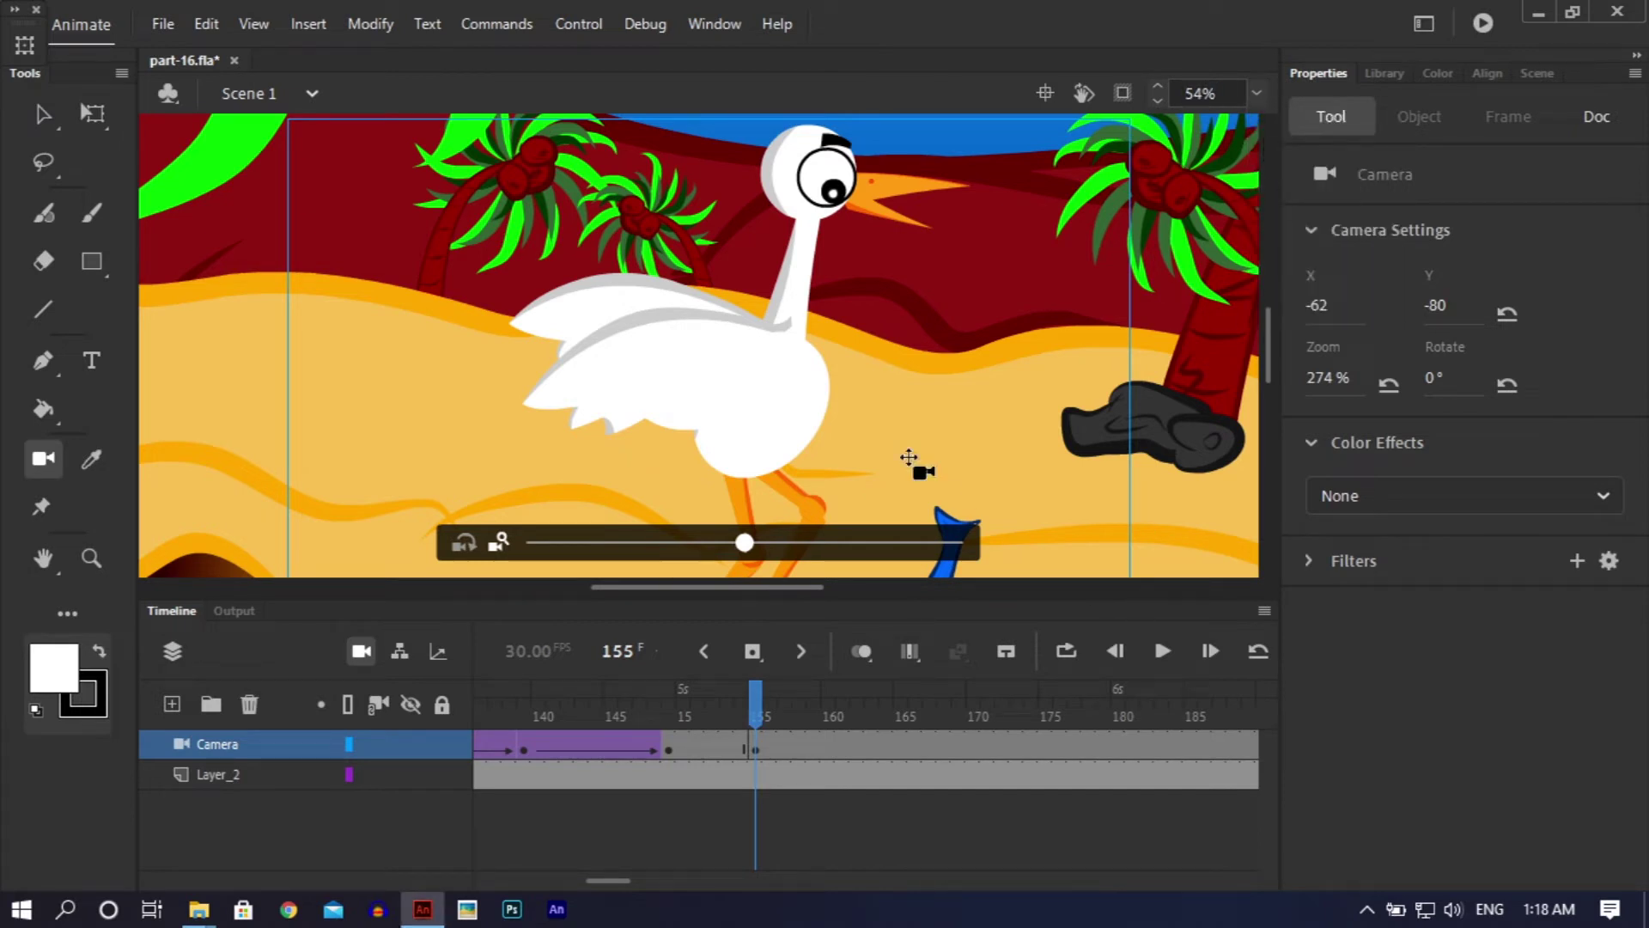
{"action": "mouse_move", "coordinate": [1265, 332]}
{"action": "left_mouse_down"}
{"action": "mouse_move", "coordinate": [1266, 359]}
{"action": "mouse_move", "coordinate": [1268, 322]}
{"action": "left_mouse_up"}
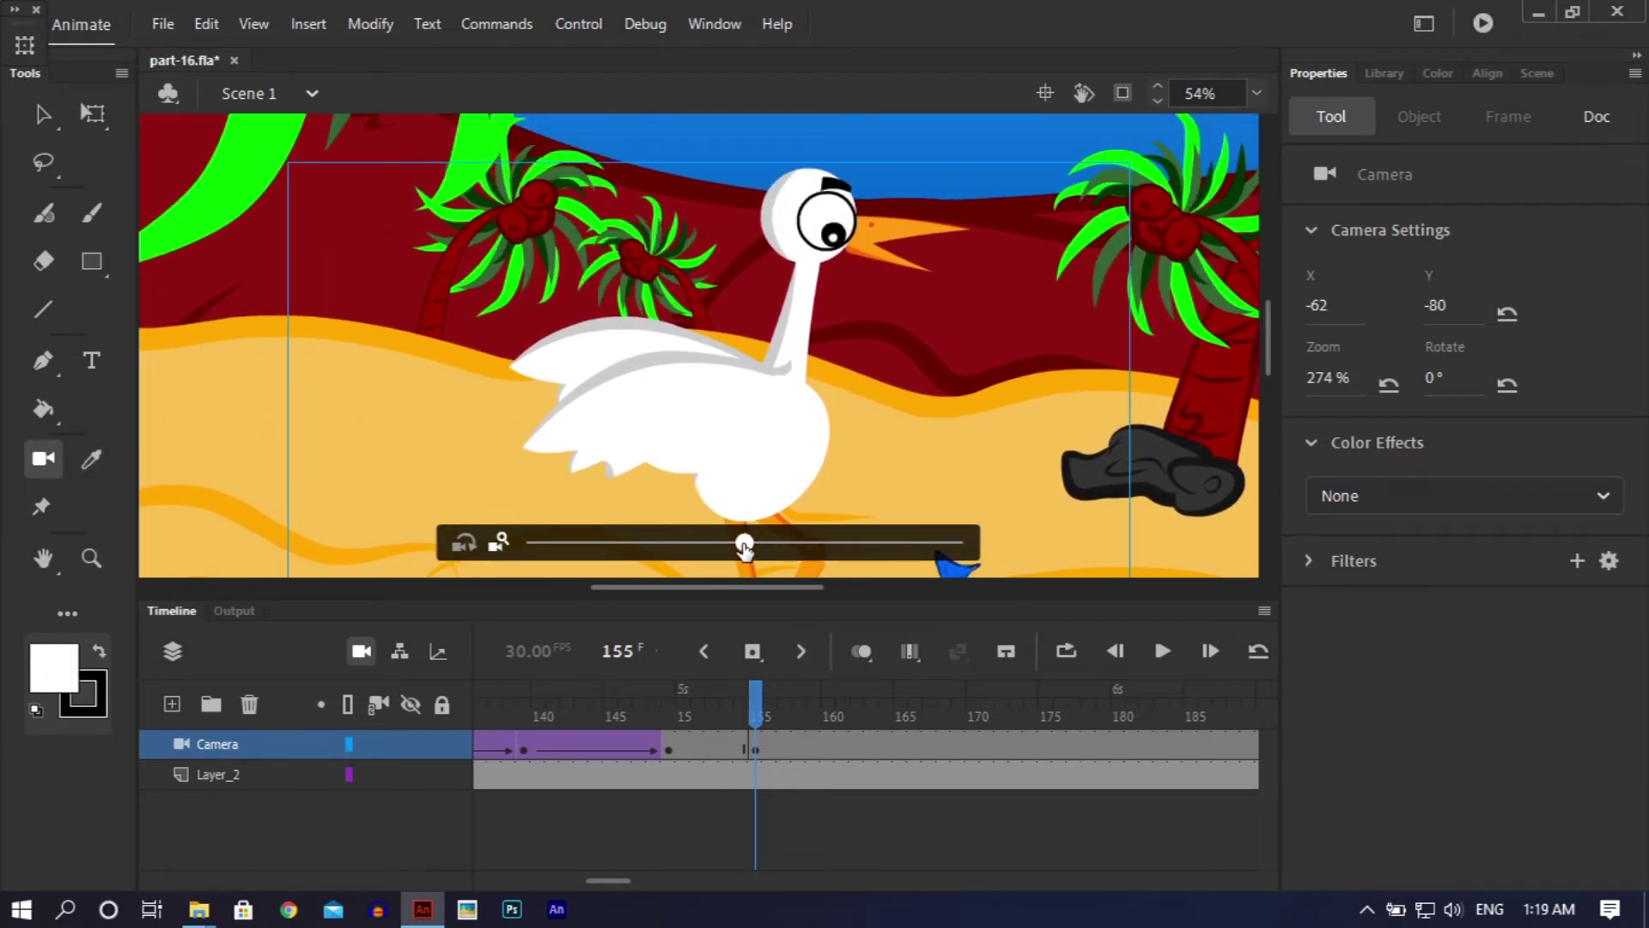
{"action": "left_click_drag", "start_coordinate": [703, 551], "coordinate": [702, 550]}
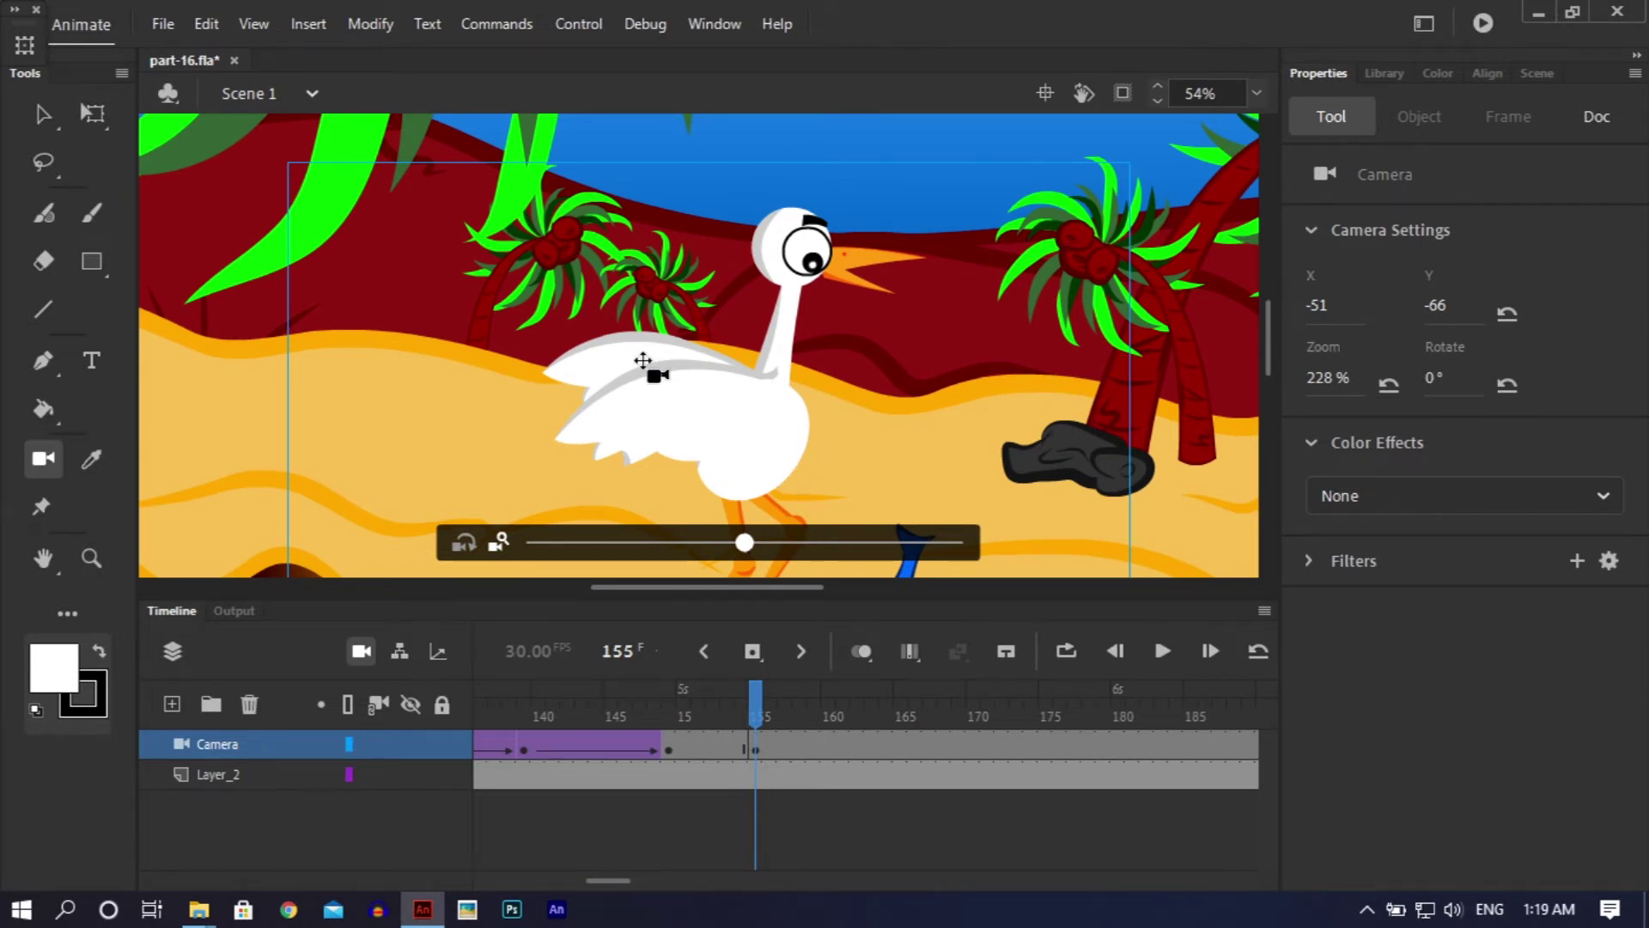
{"action": "left_click_drag", "start_coordinate": [643, 361], "coordinate": [630, 356]}
Step: Copy the Camera keyframe at frame 149 to frame 180 to restore the wider view there
{"action": "left_click_drag", "start_coordinate": [1262, 332], "coordinate": [1259, 364]}
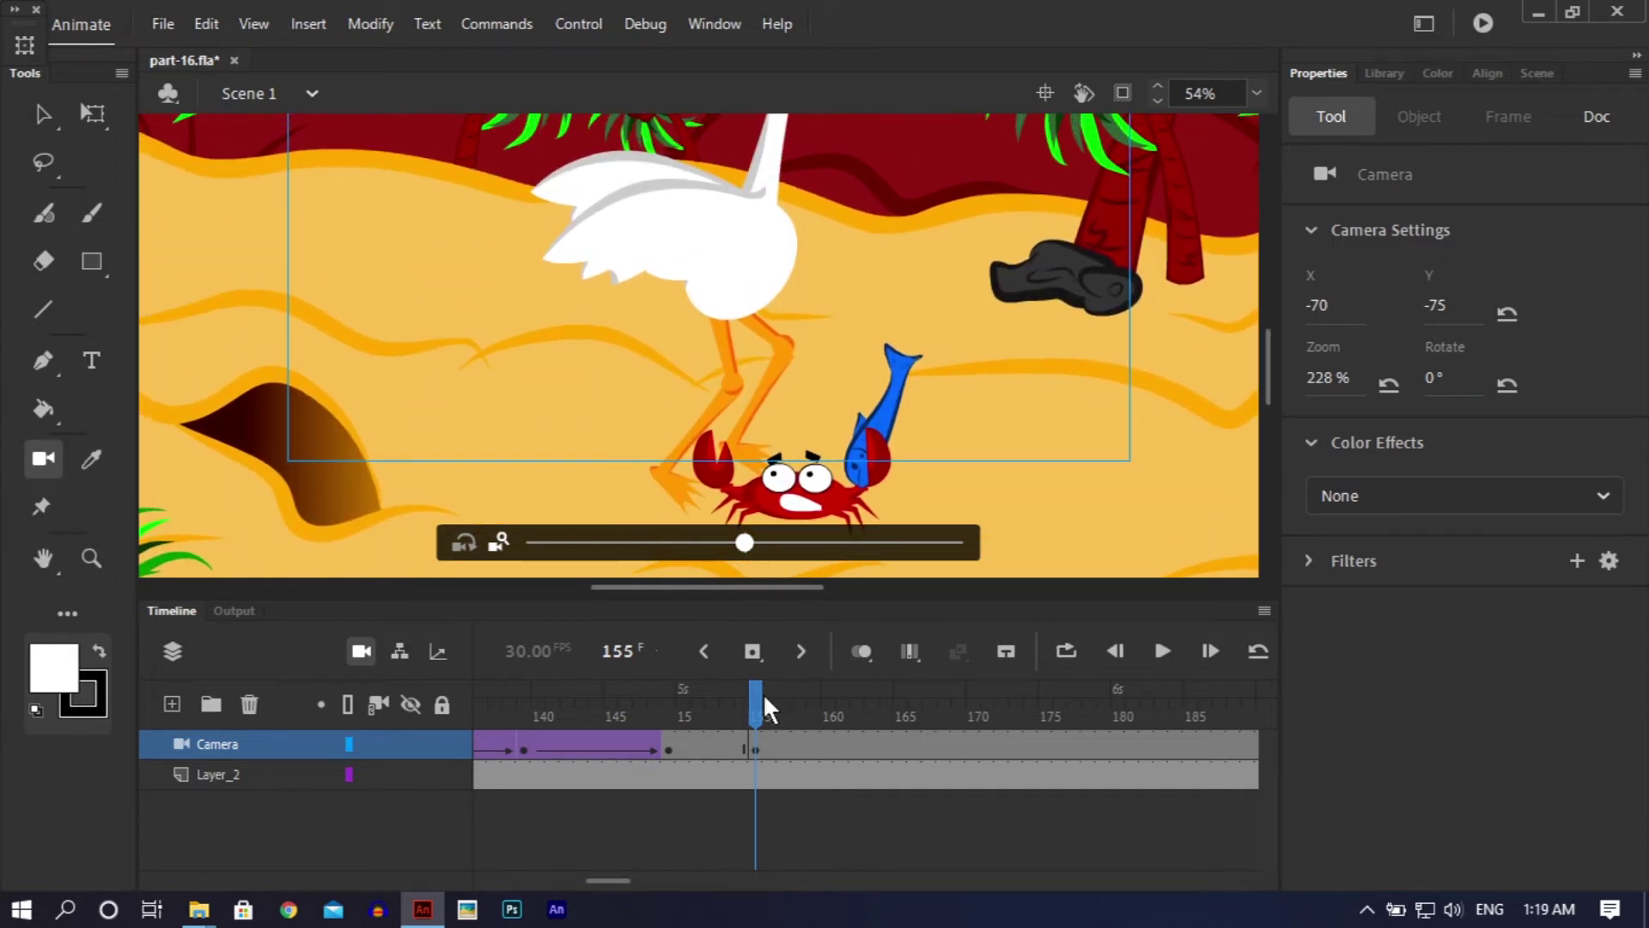
{"action": "left_click_drag", "start_coordinate": [756, 700], "coordinate": [1121, 722]}
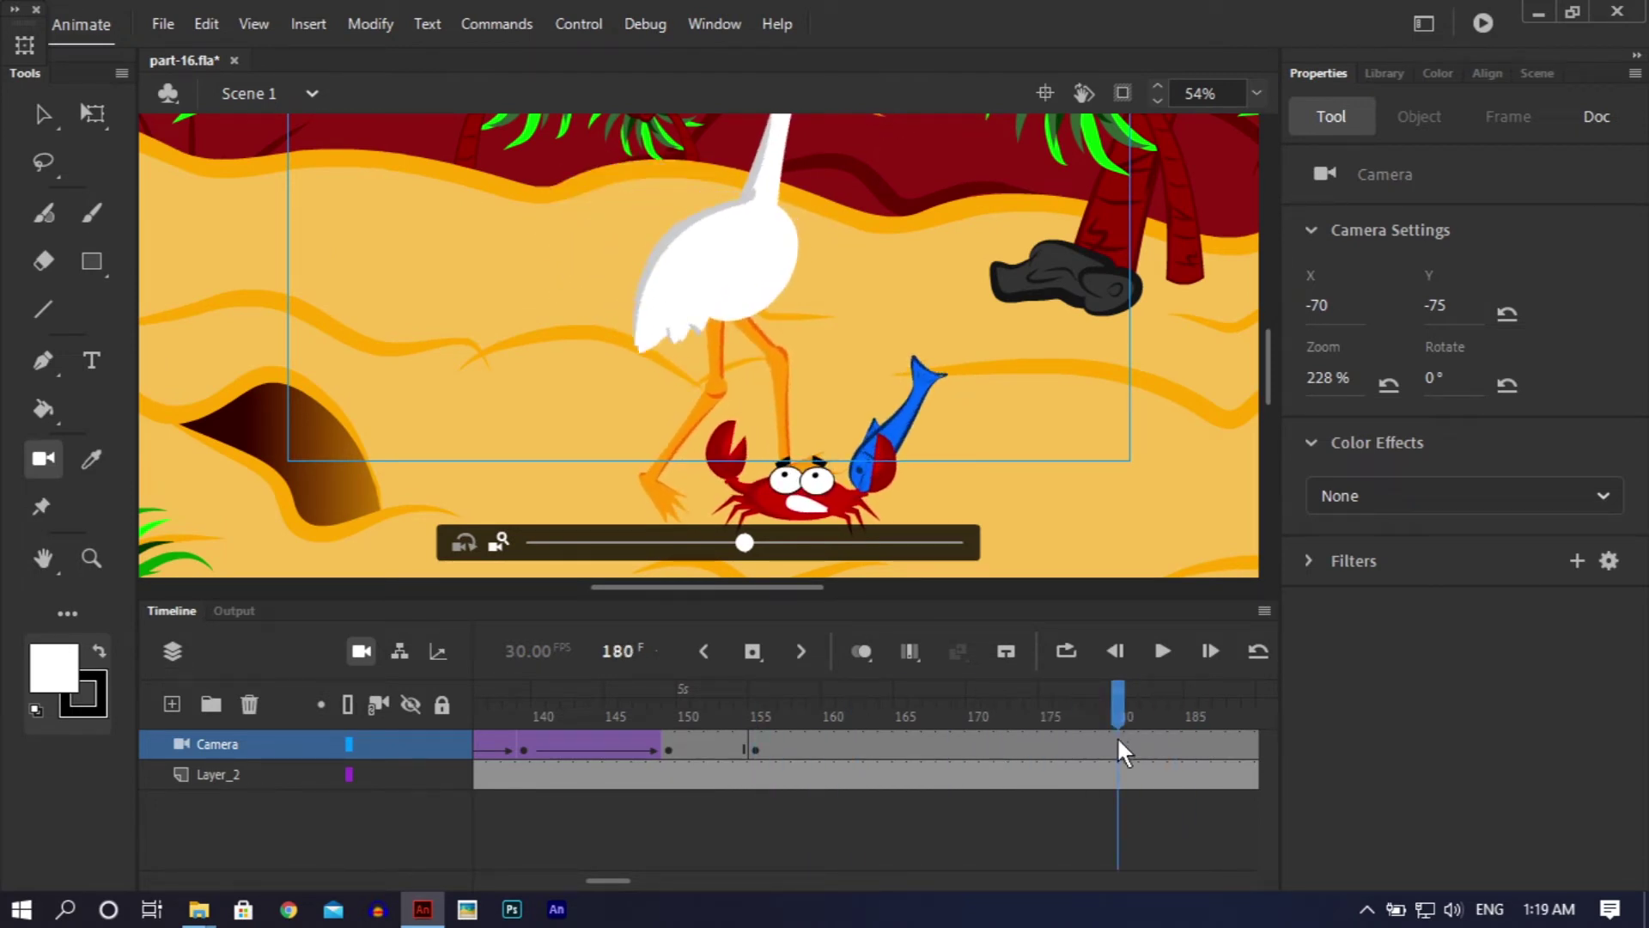
{"action": "left_click", "coordinate": [1119, 751]}
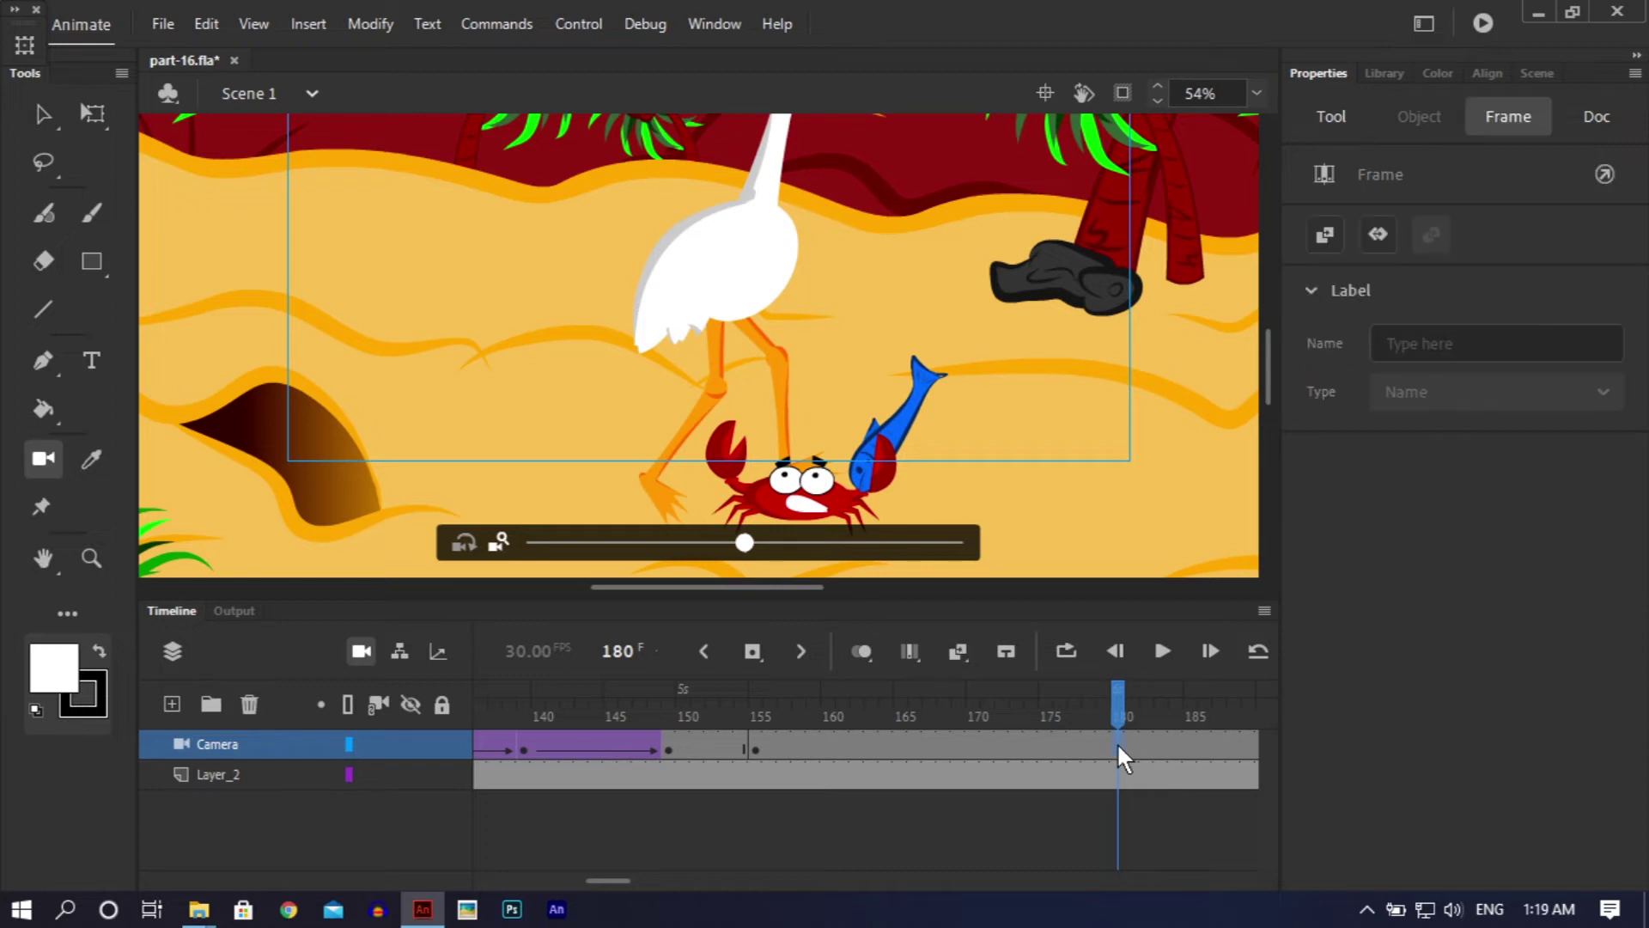
{"action": "left_click", "coordinate": [673, 751]}
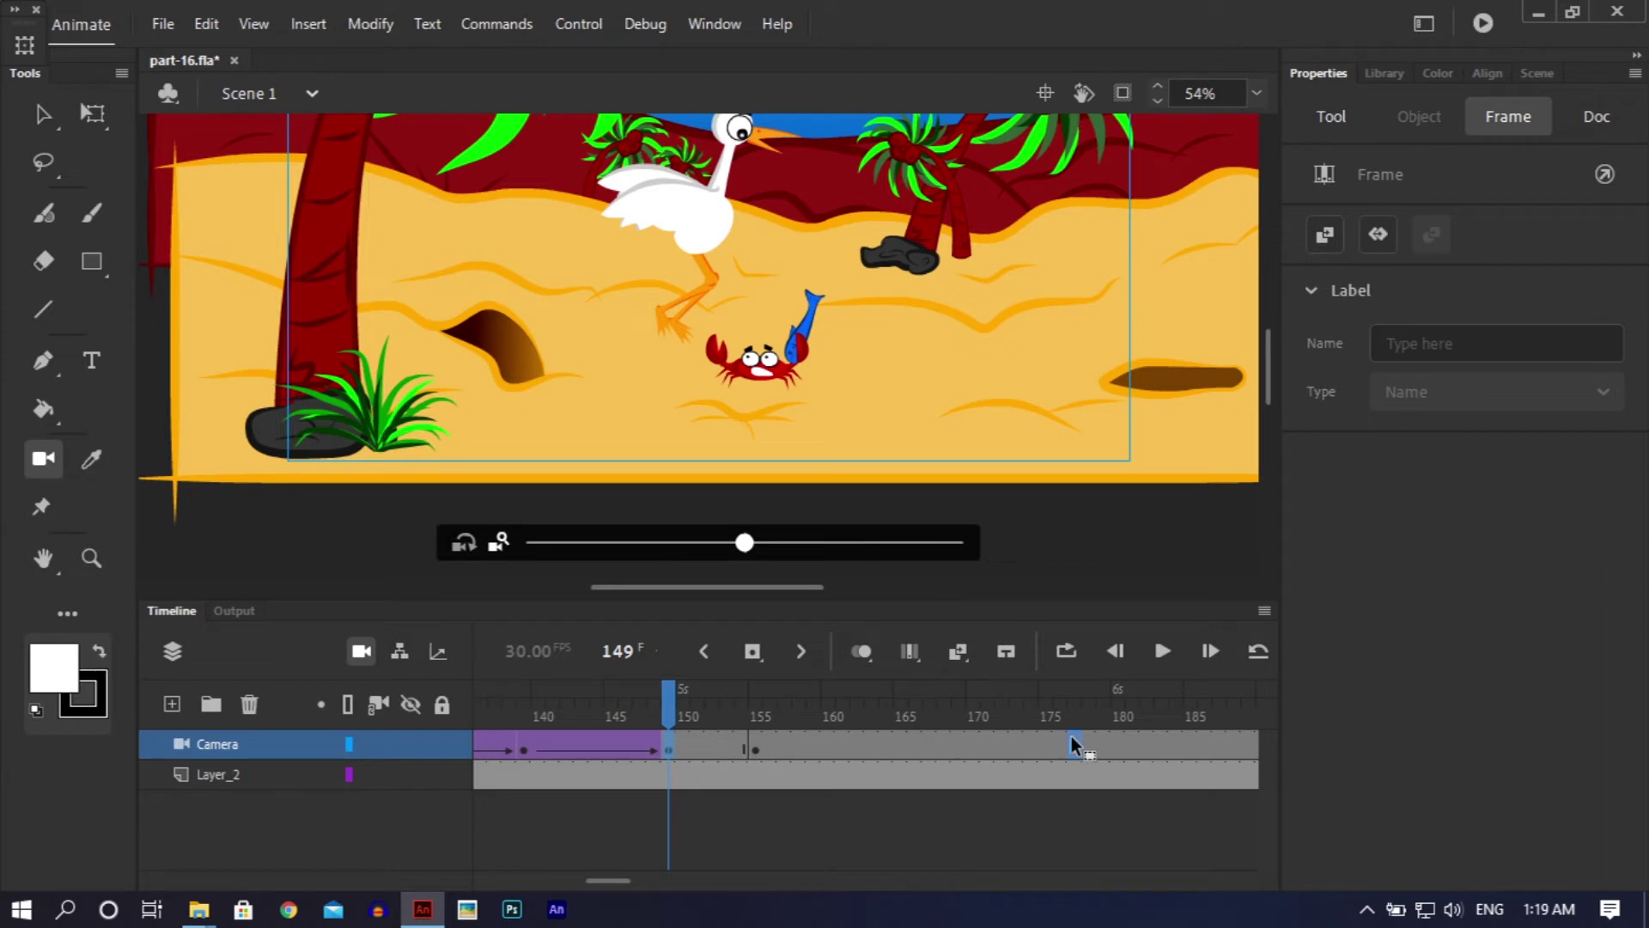
{"action": "left_click", "coordinate": [1116, 751]}
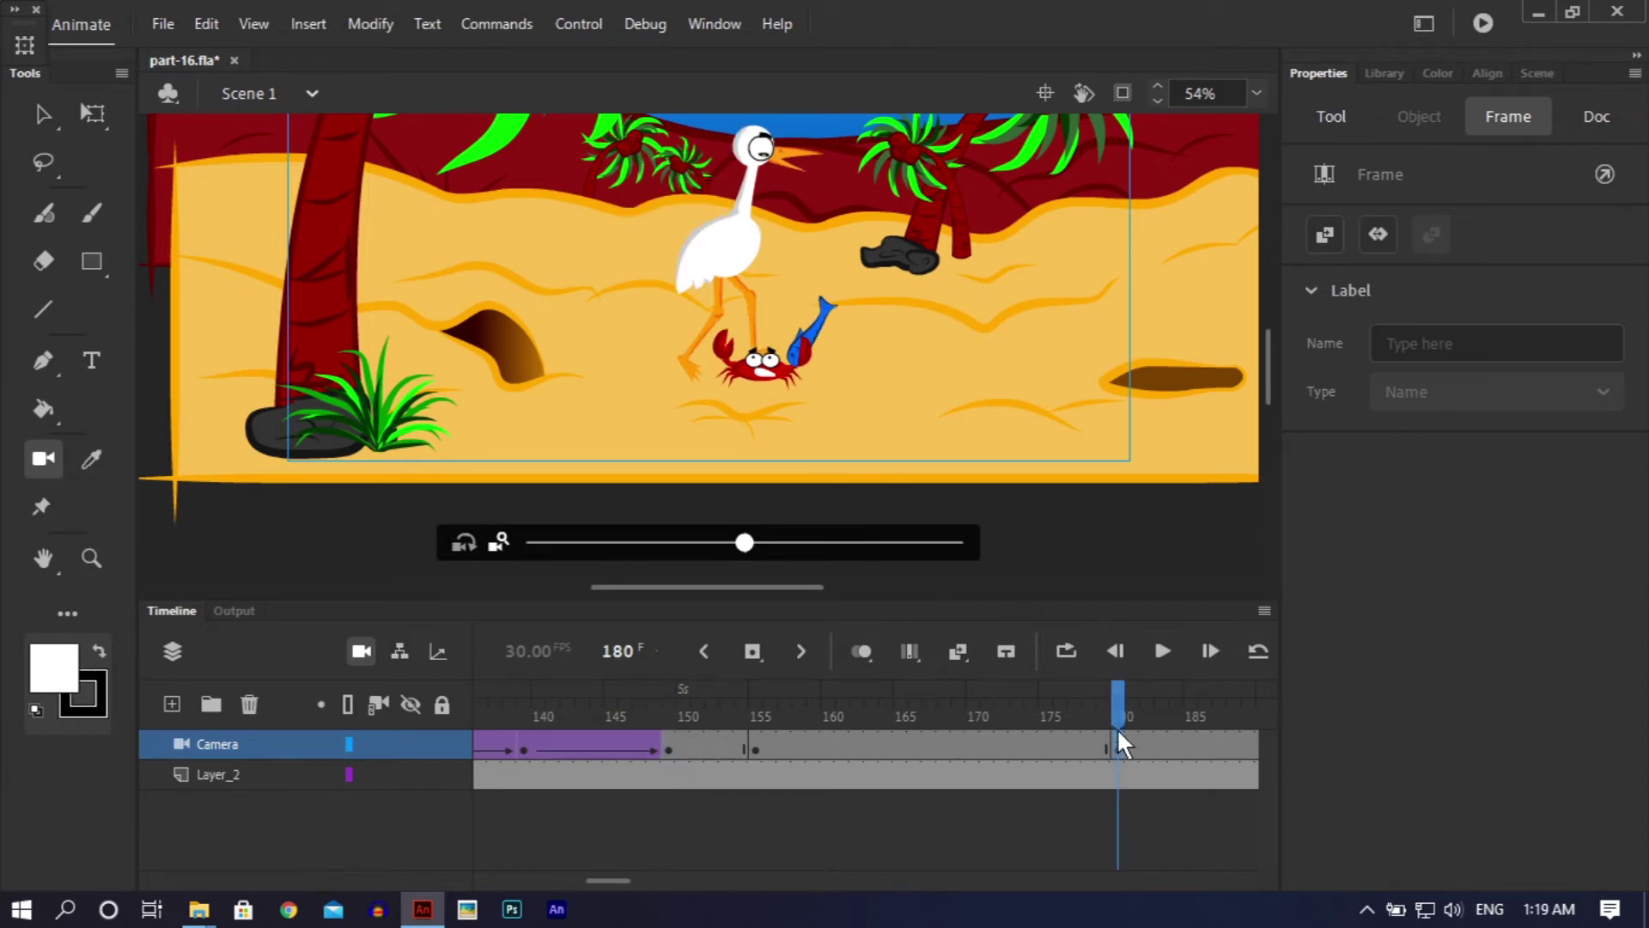
Step: Insert Camera keyframes at frames 230 and 240
{"action": "left_click_drag", "start_coordinate": [1117, 704], "coordinate": [974, 744]}
{"action": "left_click", "coordinate": [975, 746]}
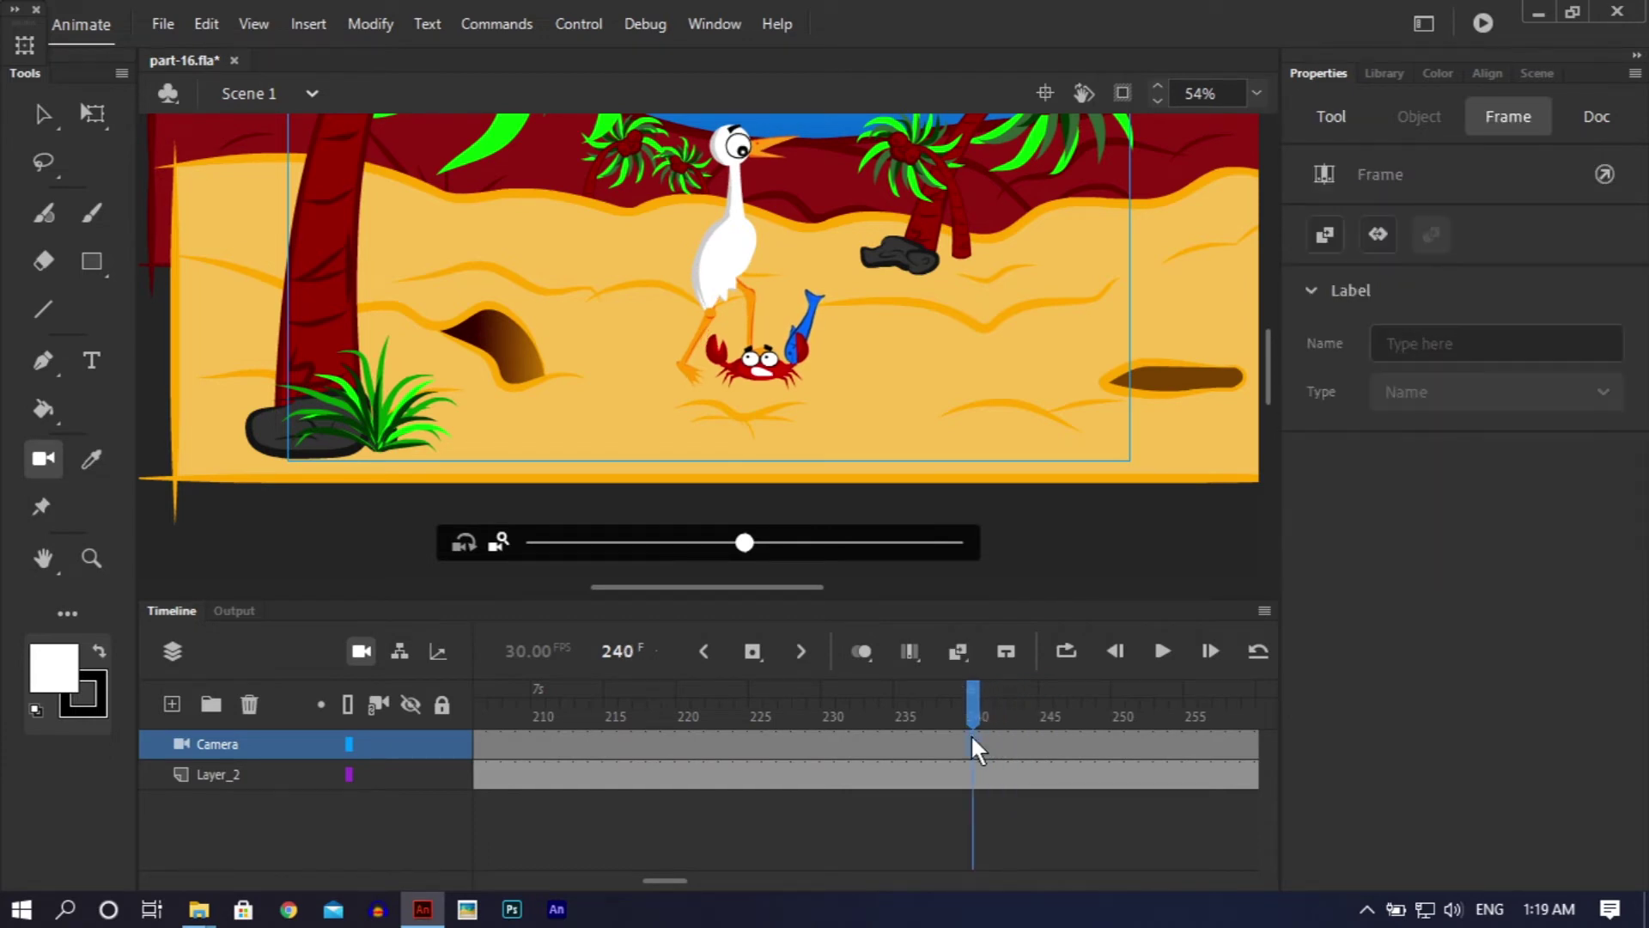
{"action": "right_click", "coordinate": [828, 738]}
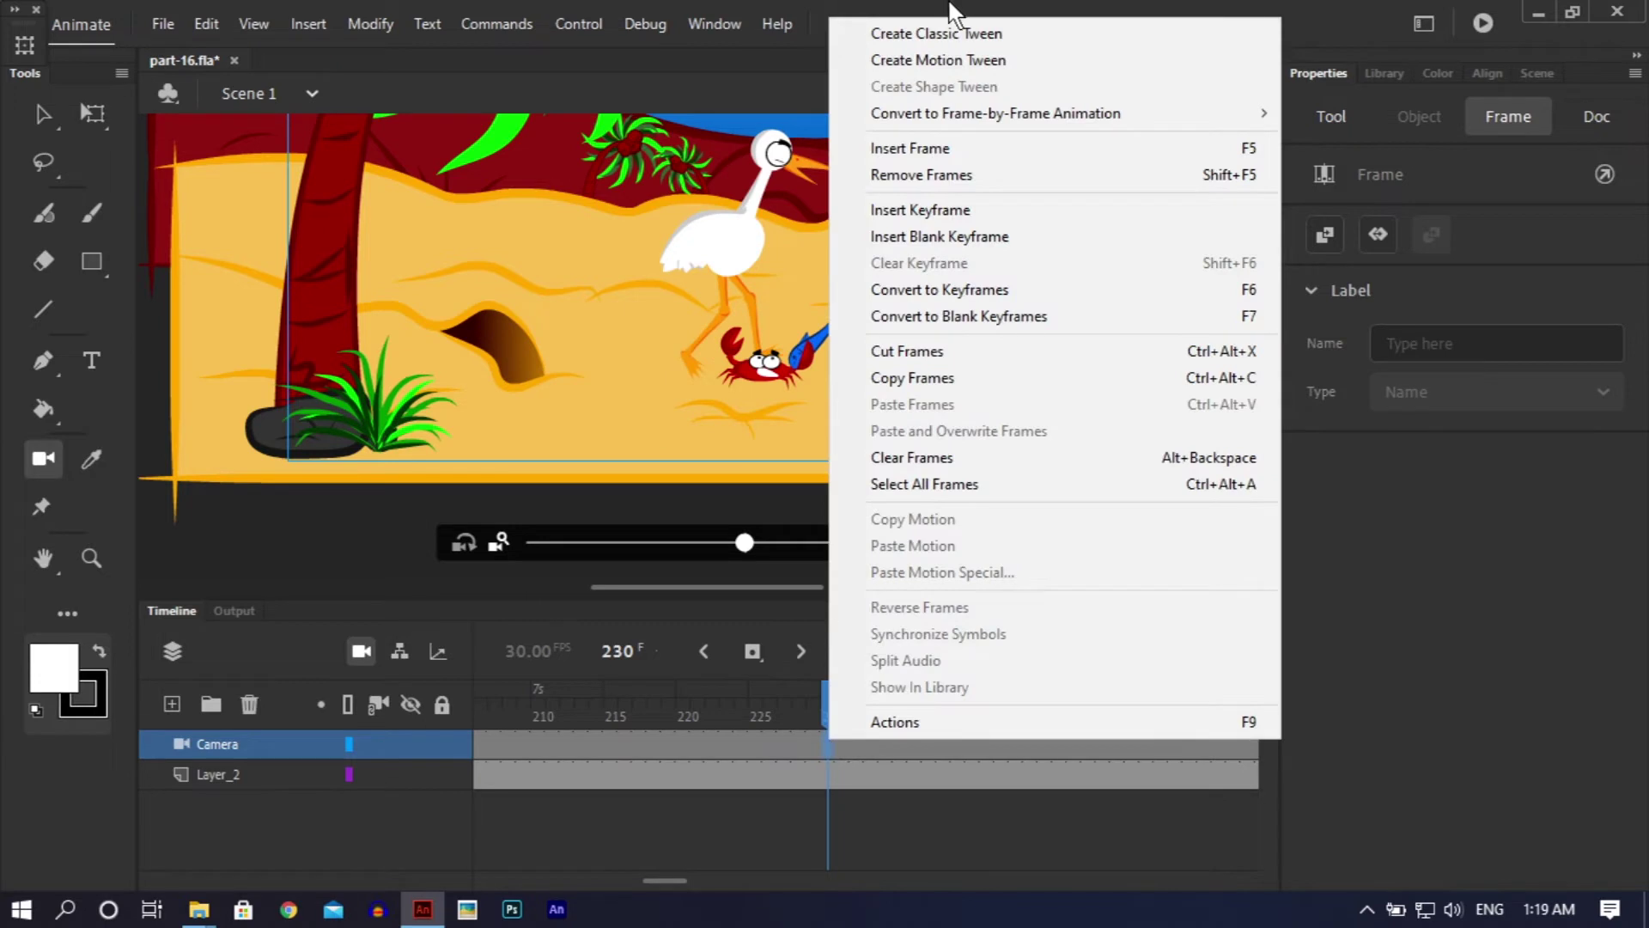
{"action": "left_click", "coordinate": [919, 209]}
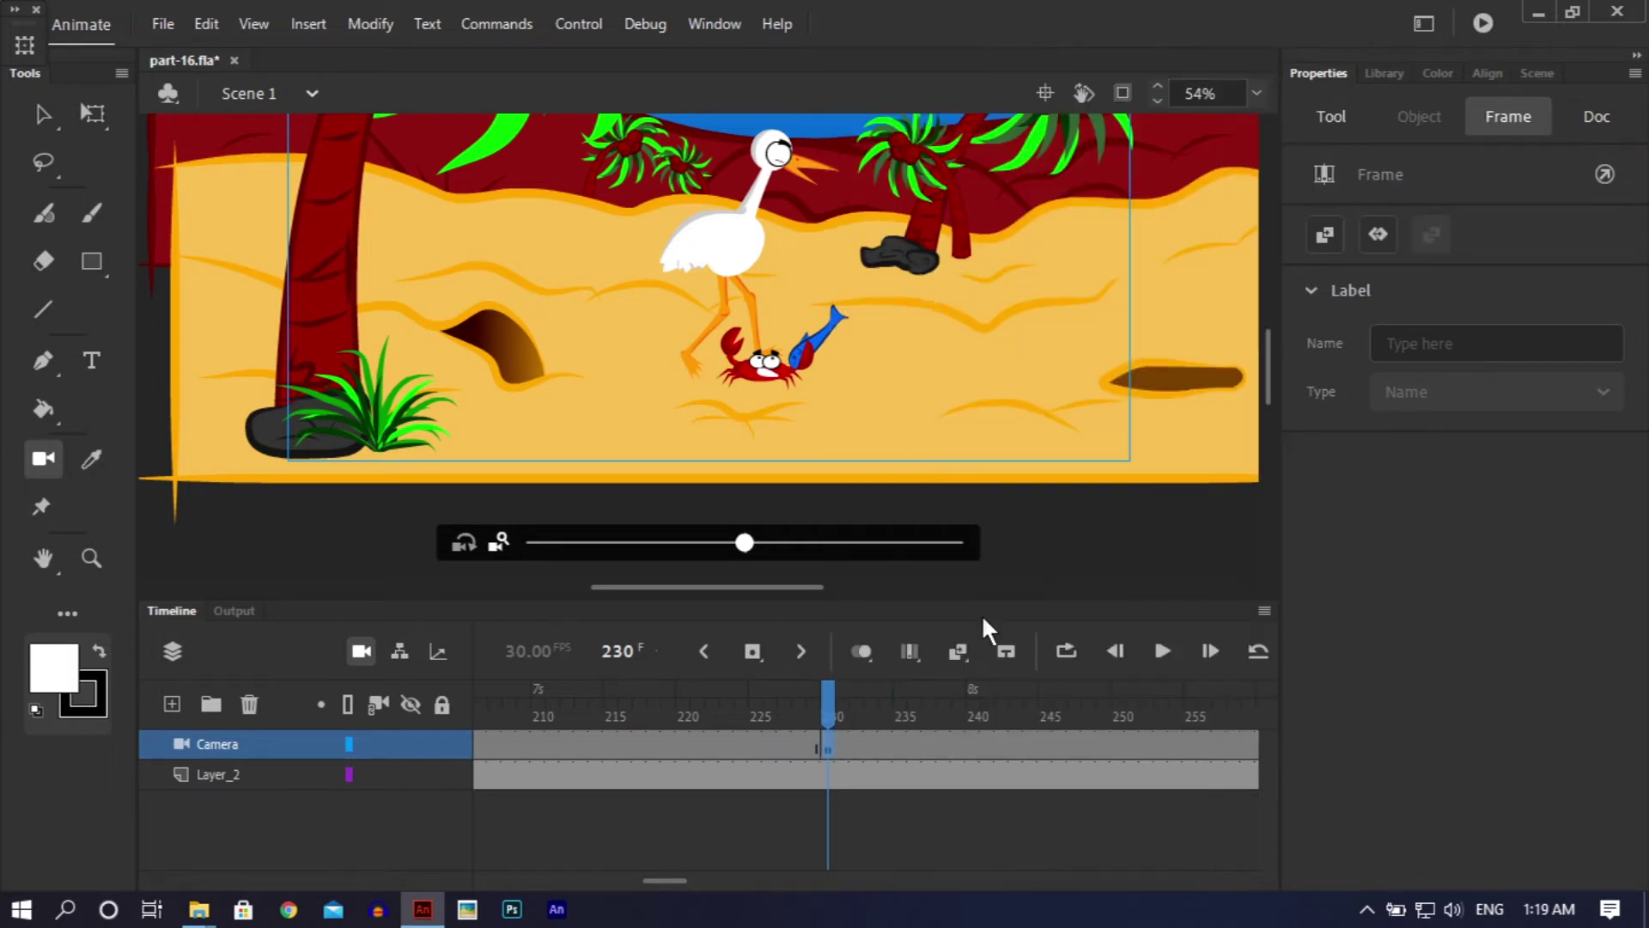
{"action": "left_click", "coordinate": [974, 744]}
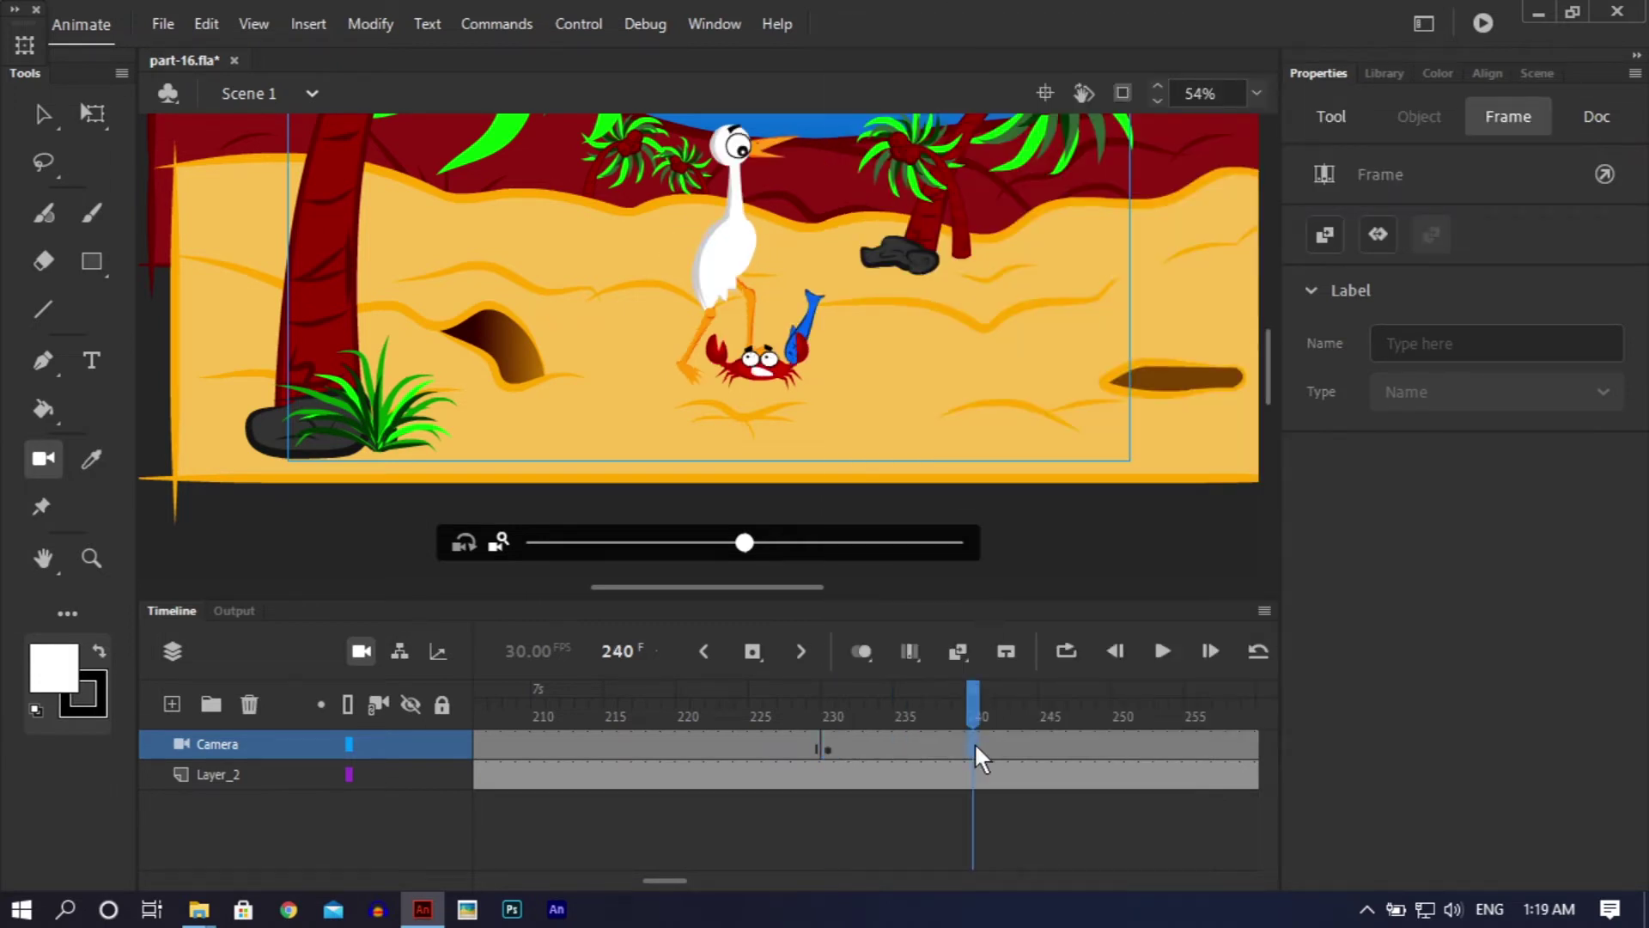
{"action": "right_click", "coordinate": [974, 742]}
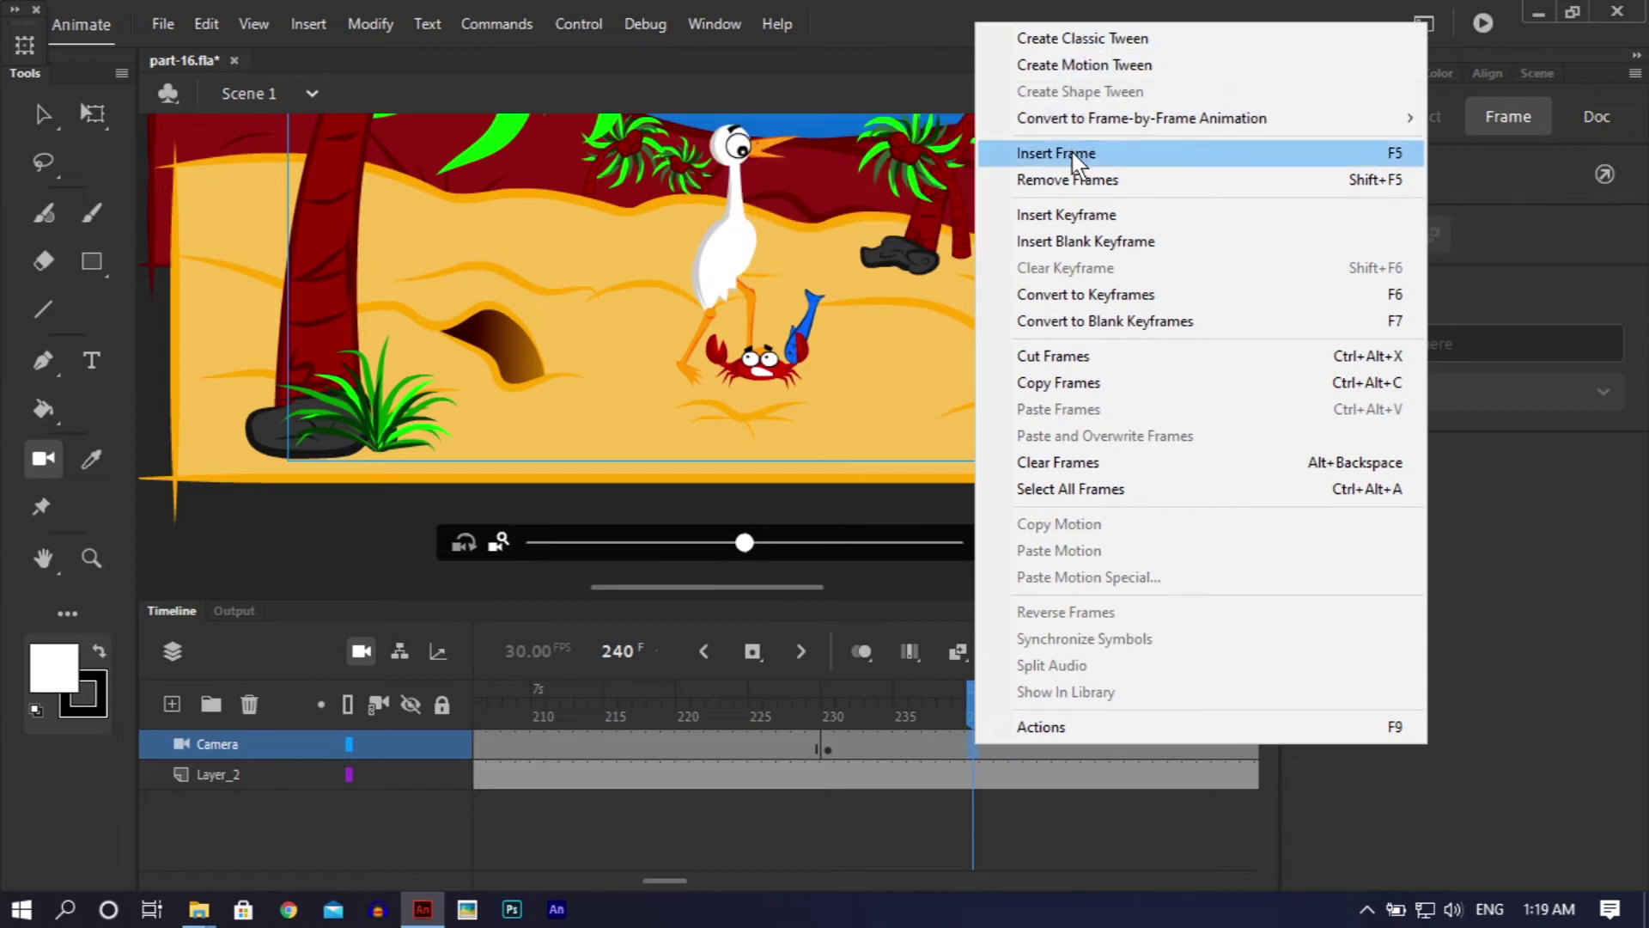
{"action": "left_click", "coordinate": [1072, 215]}
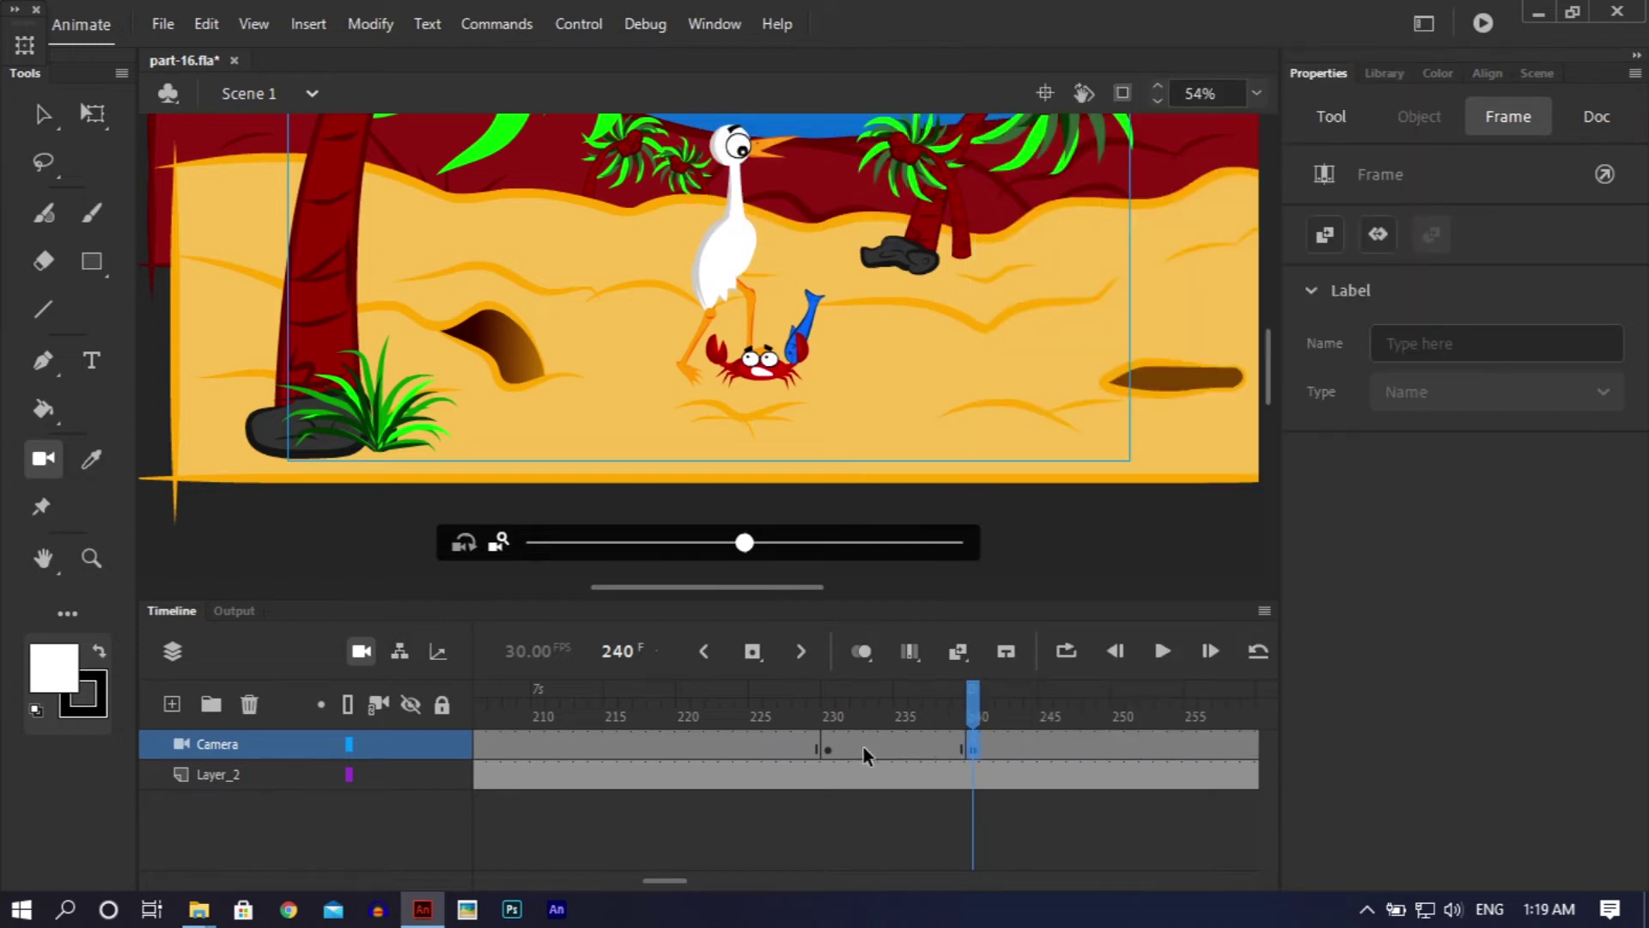
Step: Move the Camera keyframe at frame 230 to frame 228 and create a classic tween from it to frame 240
{"action": "left_click", "coordinate": [830, 748]}
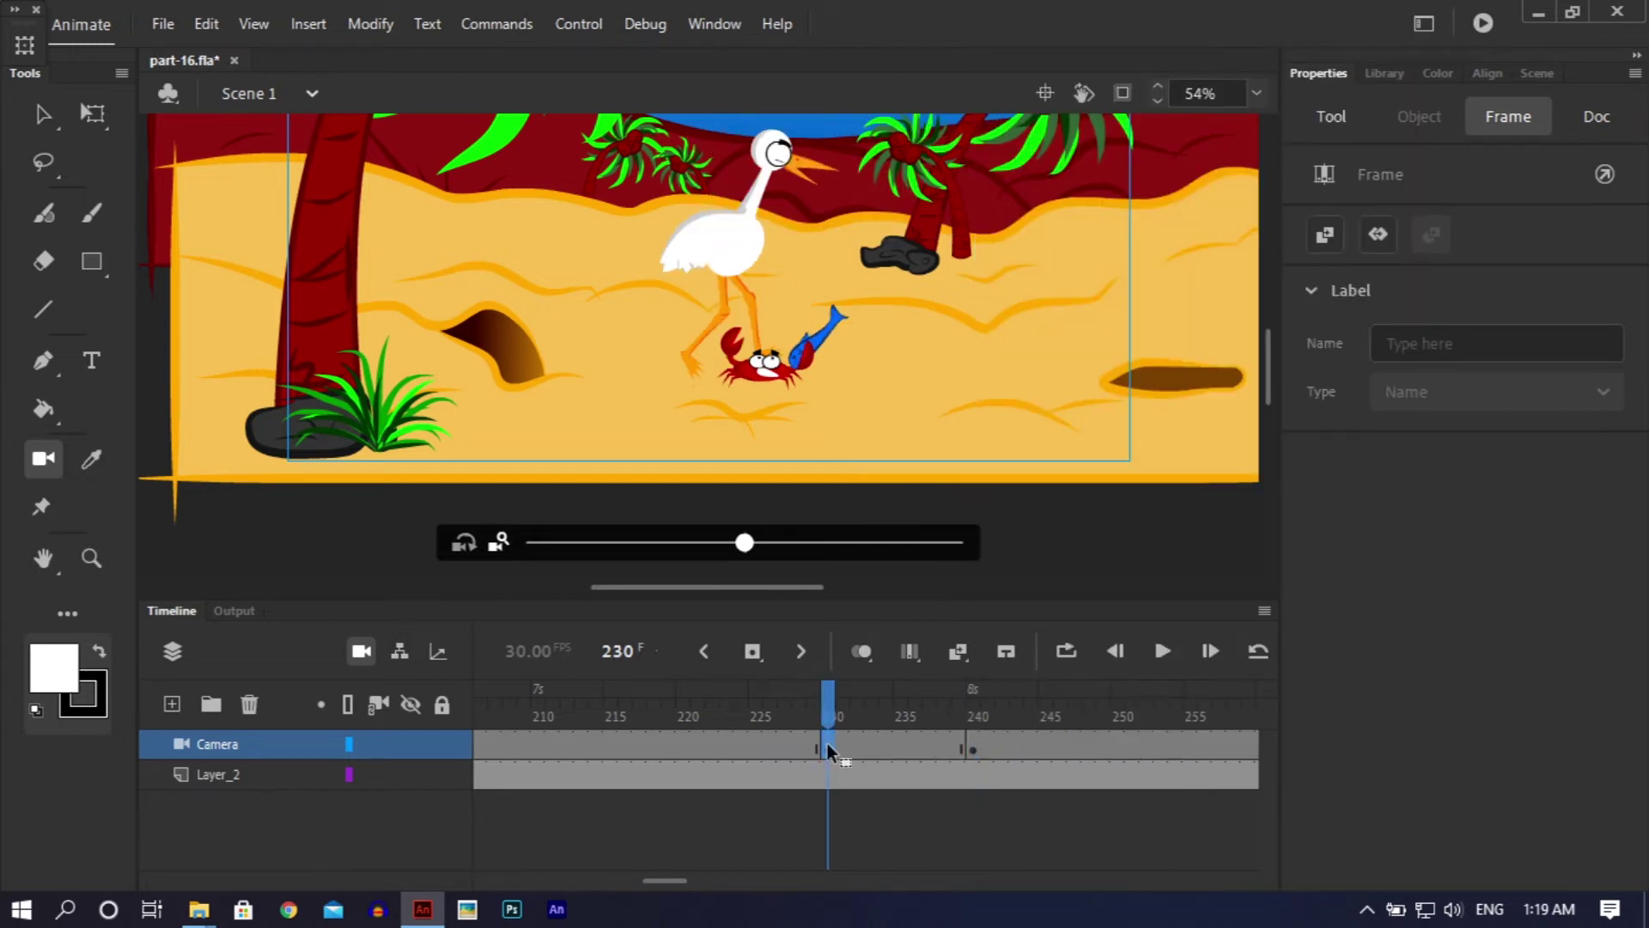
{"action": "left_click_drag", "start_coordinate": [791, 744], "coordinate": [792, 744]}
{"action": "left_click", "coordinate": [840, 741]}
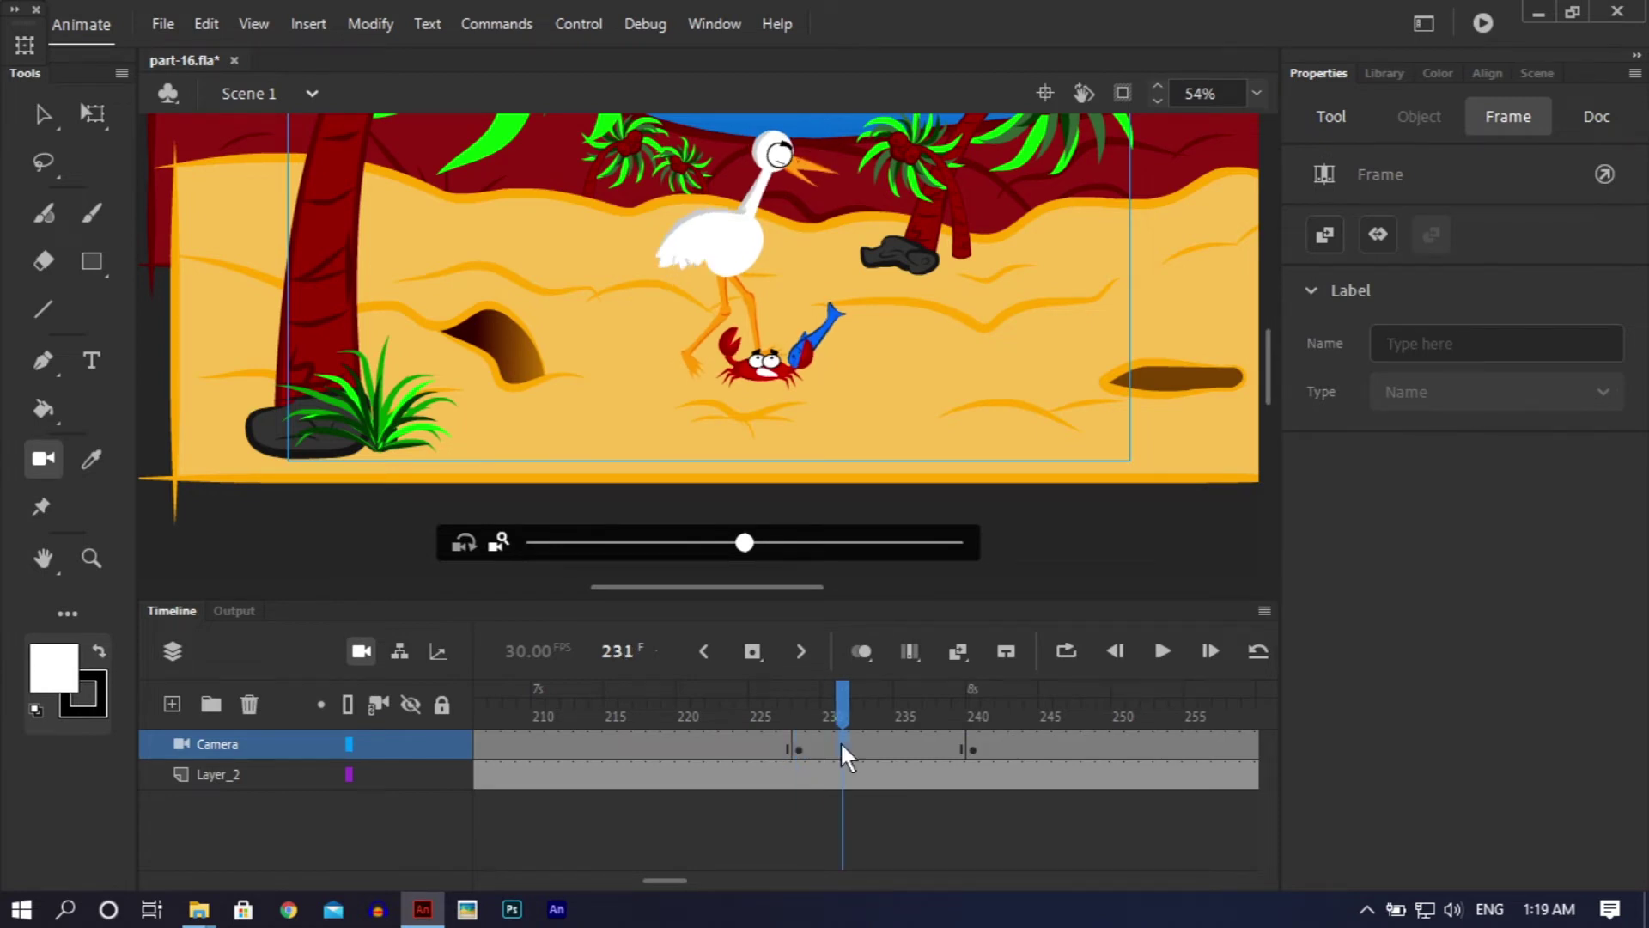
{"action": "right_click", "coordinate": [842, 754]}
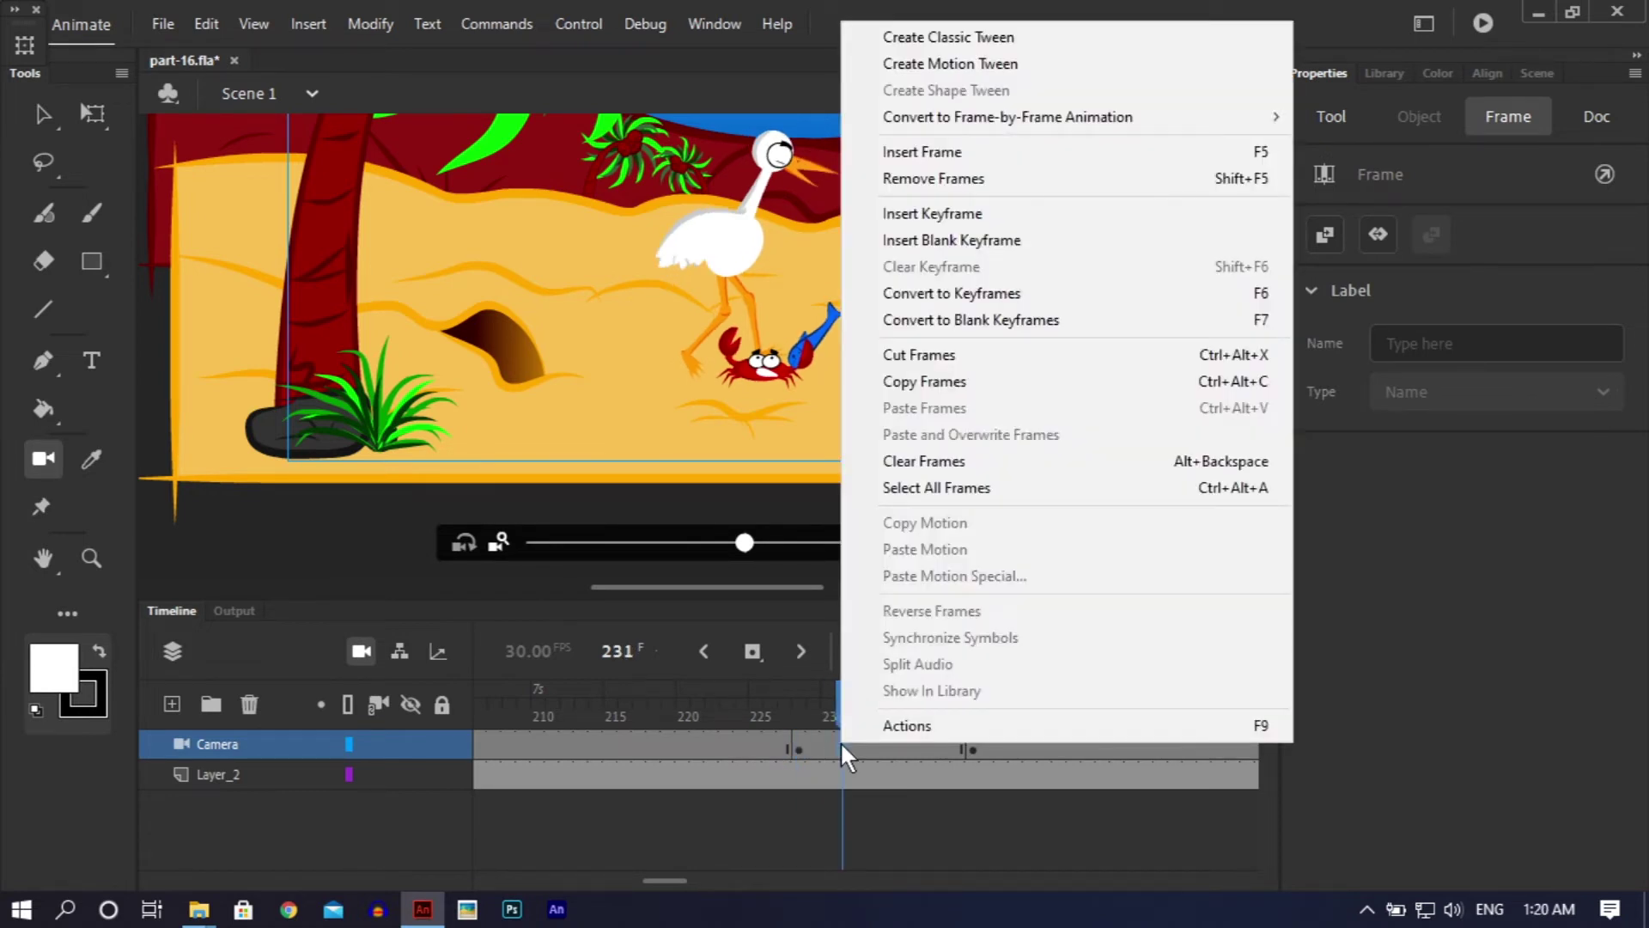
{"action": "left_click", "coordinate": [951, 37]}
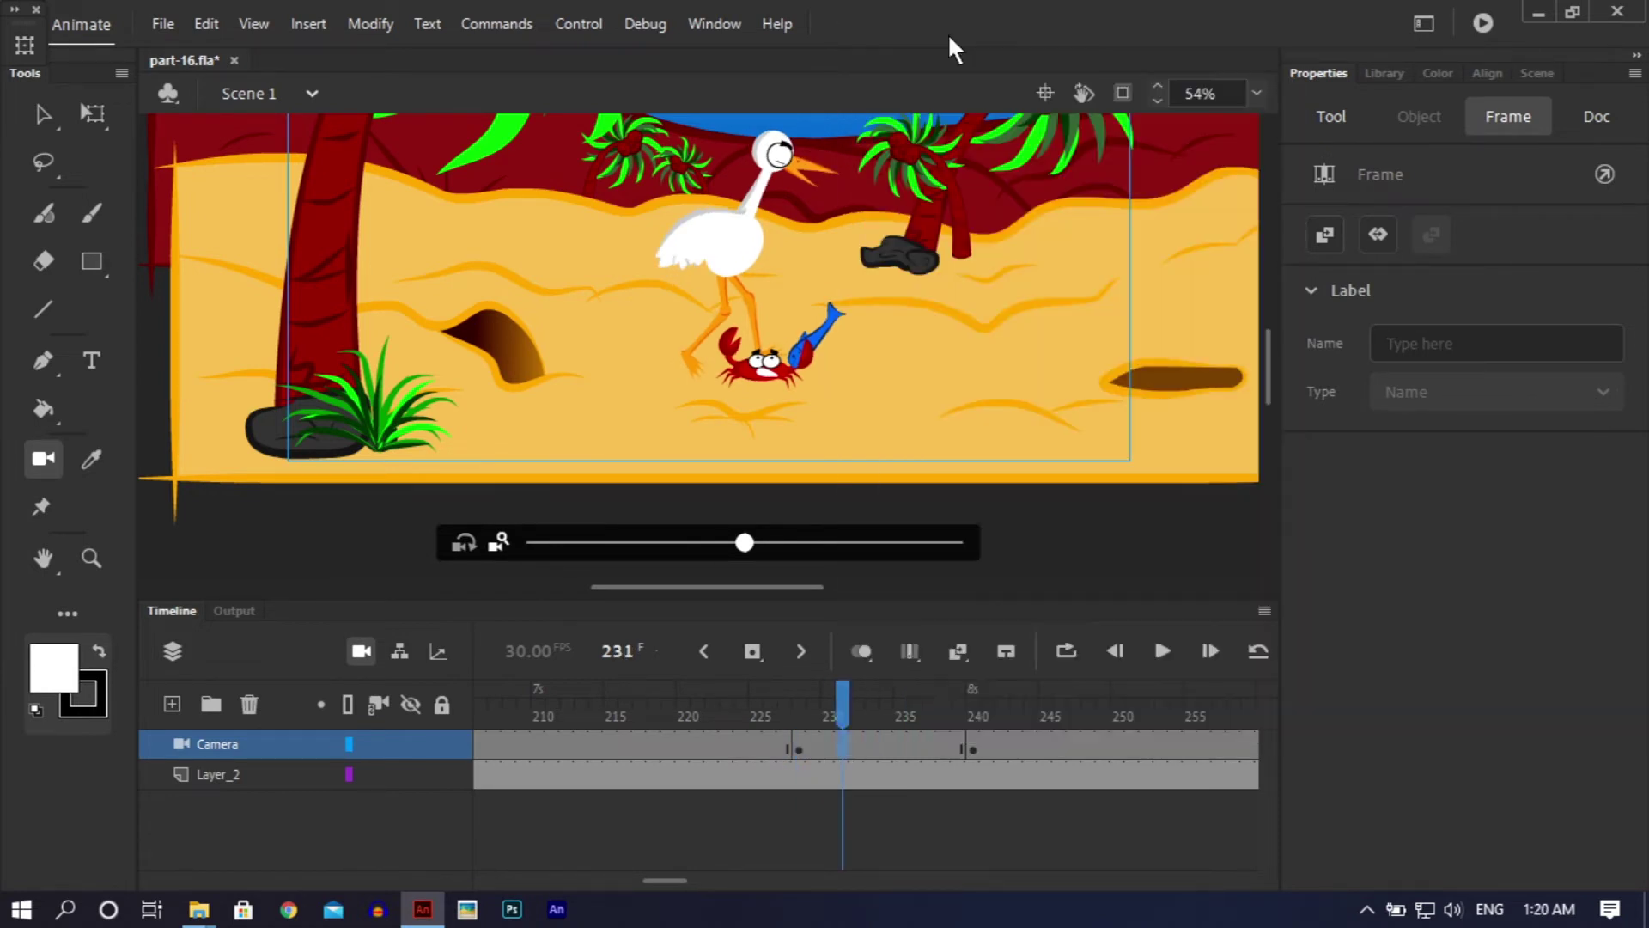
Step: At frame 240, zoom the camera to 170% and shift it to about X -46, Y -57
{"action": "left_click", "coordinate": [974, 747]}
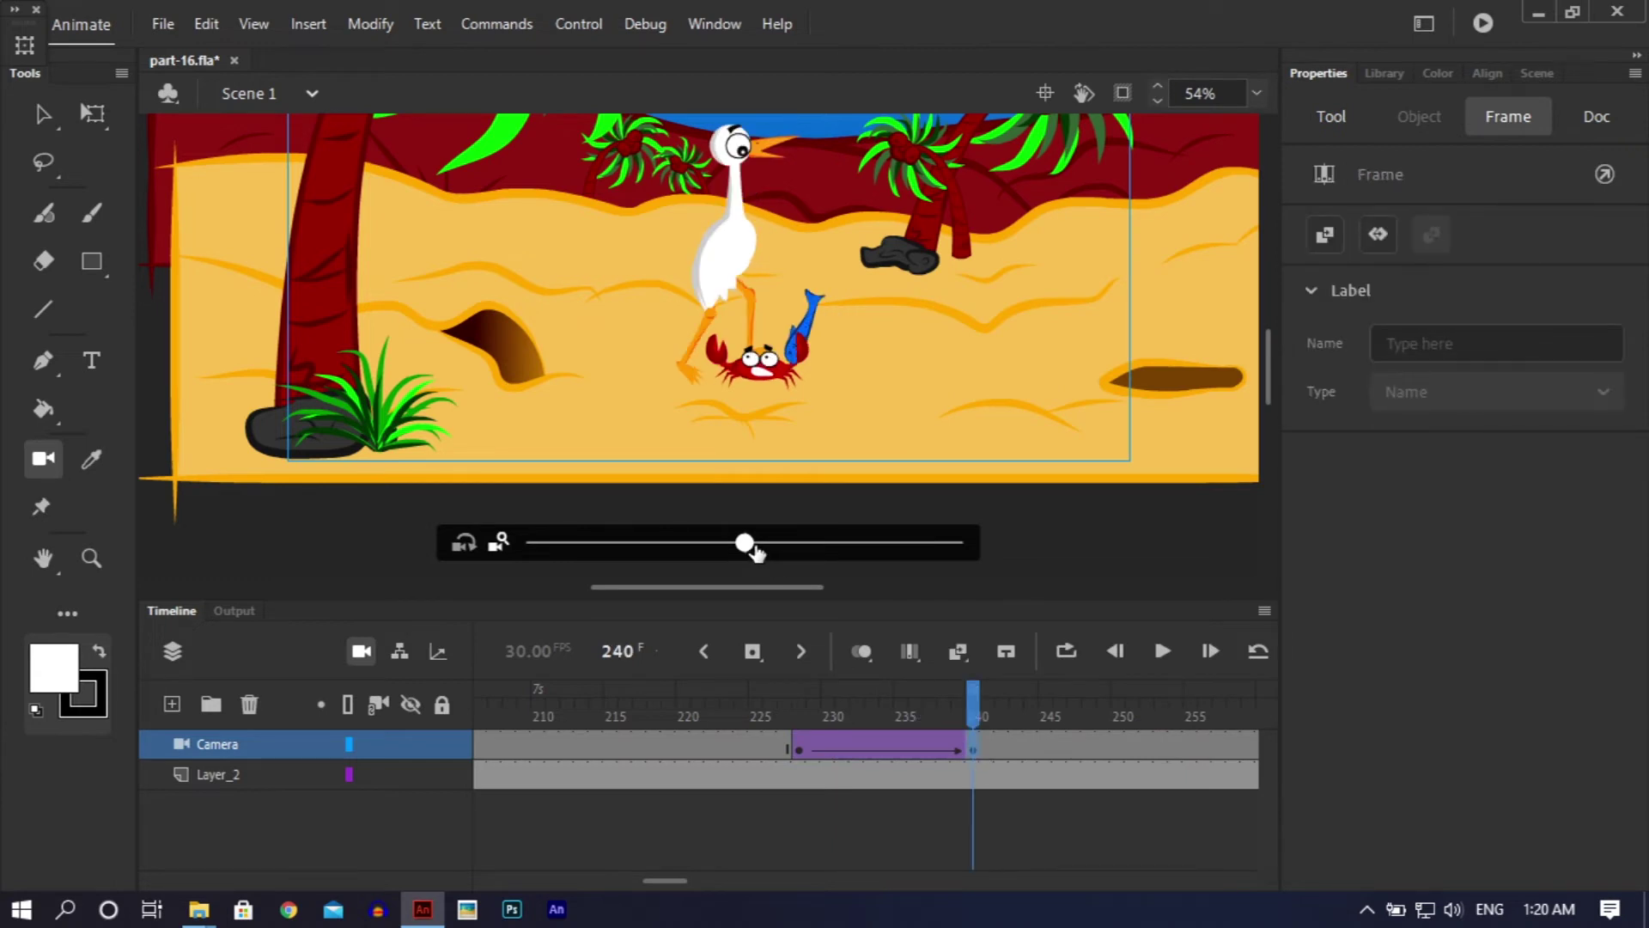
{"action": "left_click", "coordinate": [754, 549]}
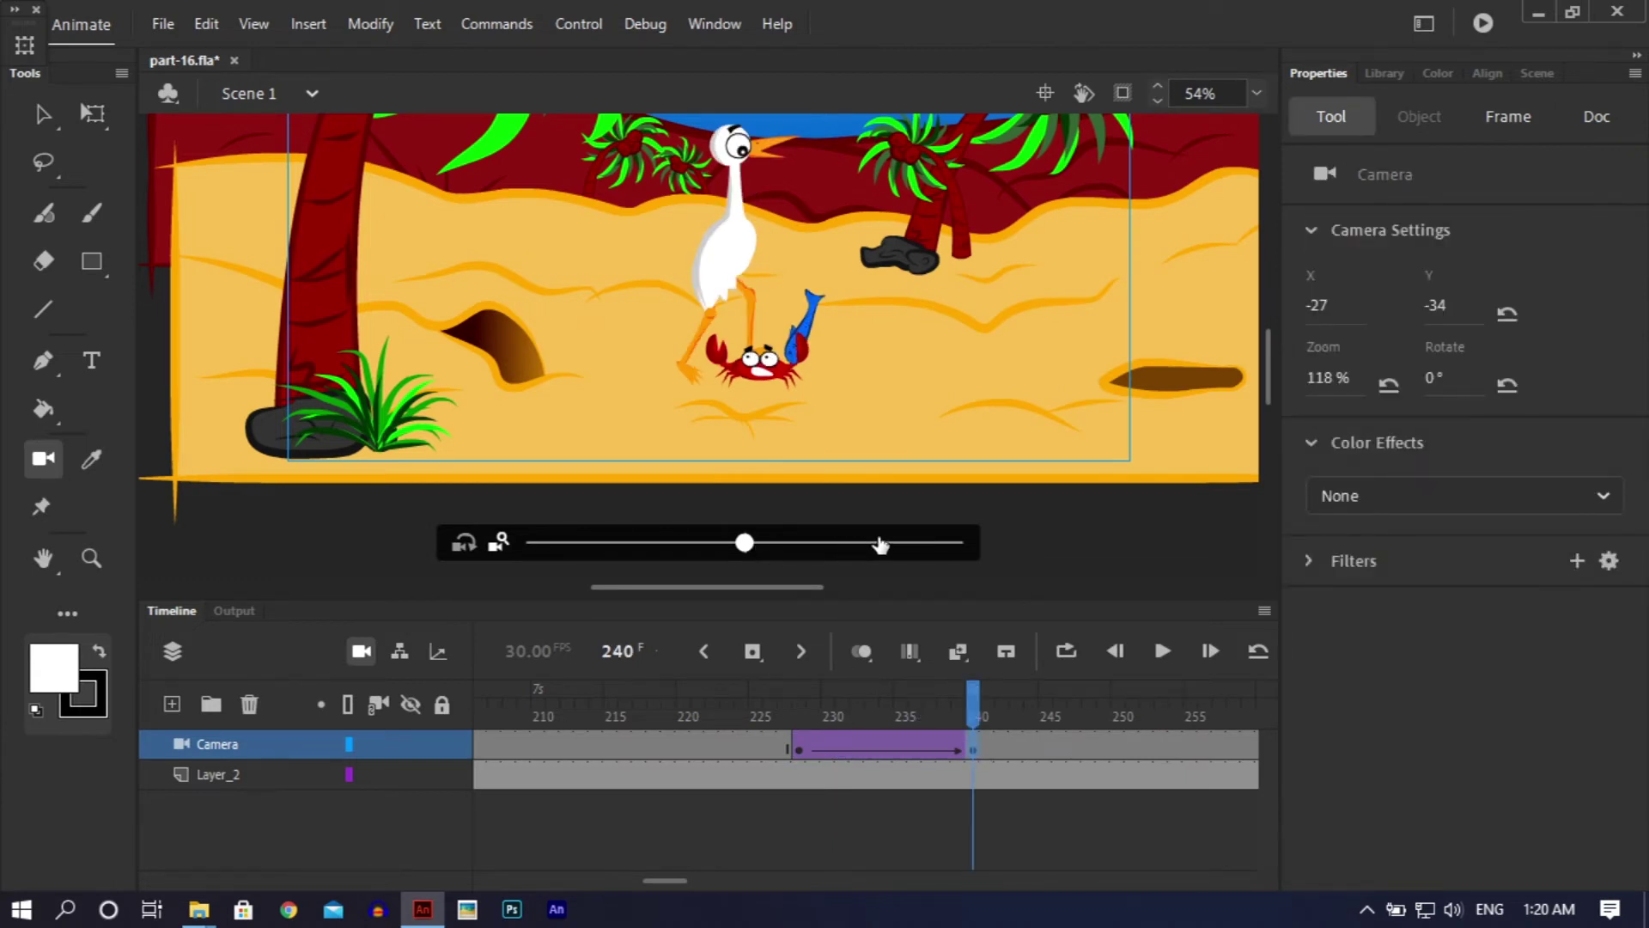
{"action": "left_click_drag", "start_coordinate": [880, 543], "coordinate": [880, 544]}
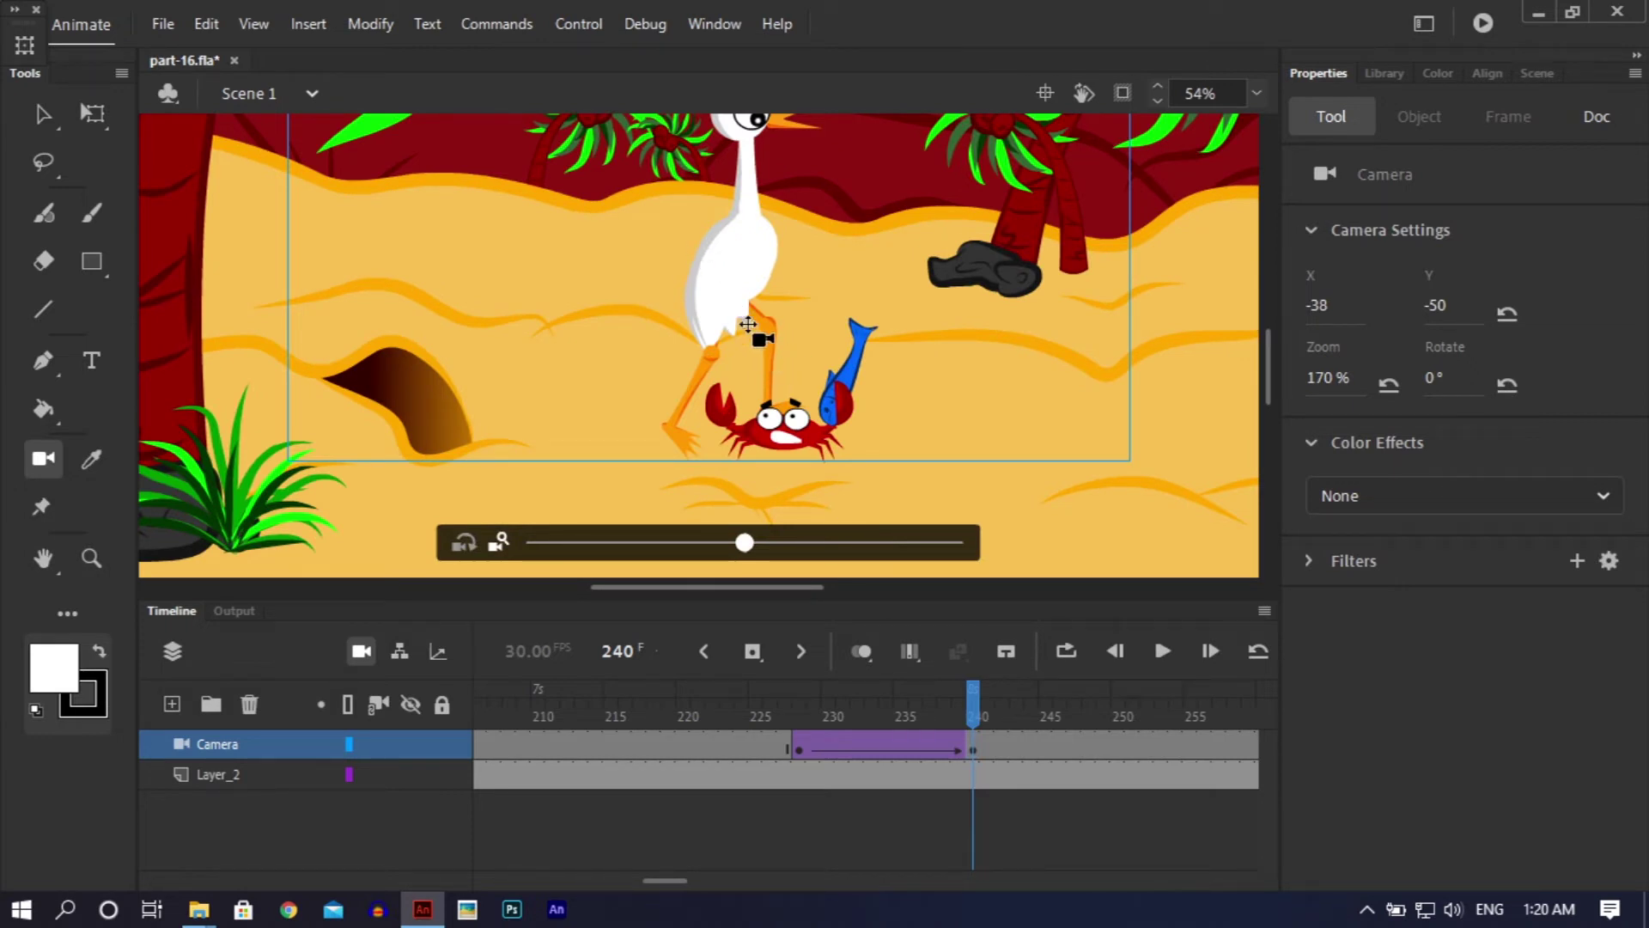
{"action": "left_click_drag", "start_coordinate": [748, 325], "coordinate": [771, 340]}
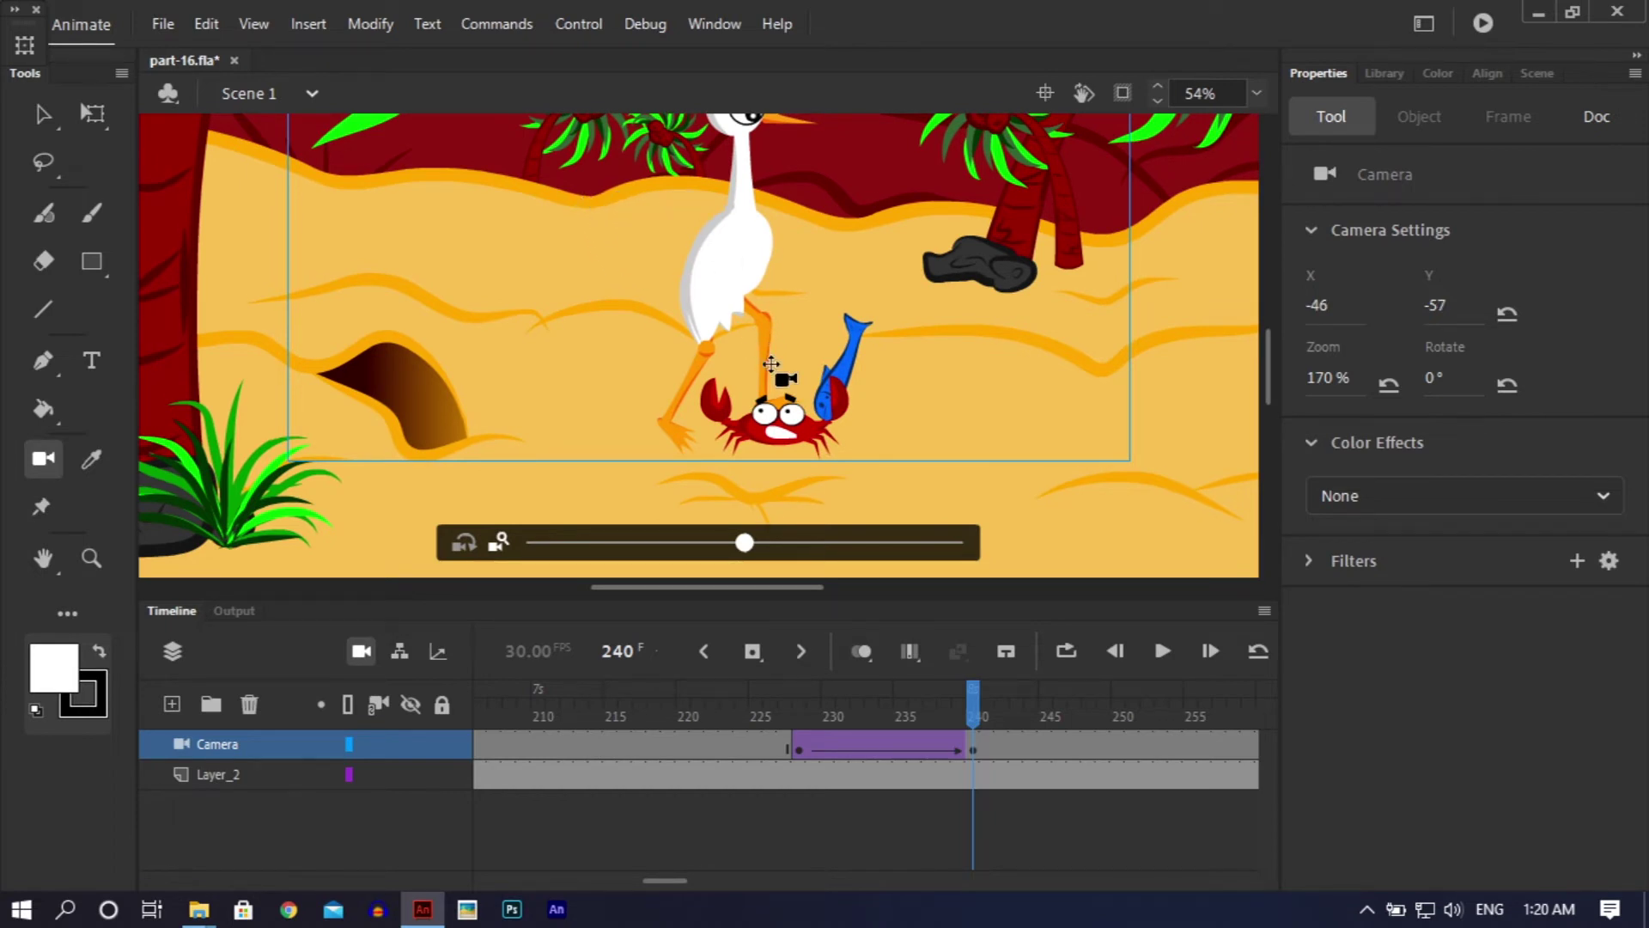
{"action": "left_click_drag", "start_coordinate": [774, 369], "coordinate": [771, 363]}
Step: Copy the Camera keyframe at frame 126 to frame 240 to bring back the crab close-up there
{"action": "left_click_drag", "start_coordinate": [878, 705], "coordinate": [626, 746]}
{"action": "right_click", "coordinate": [626, 746]}
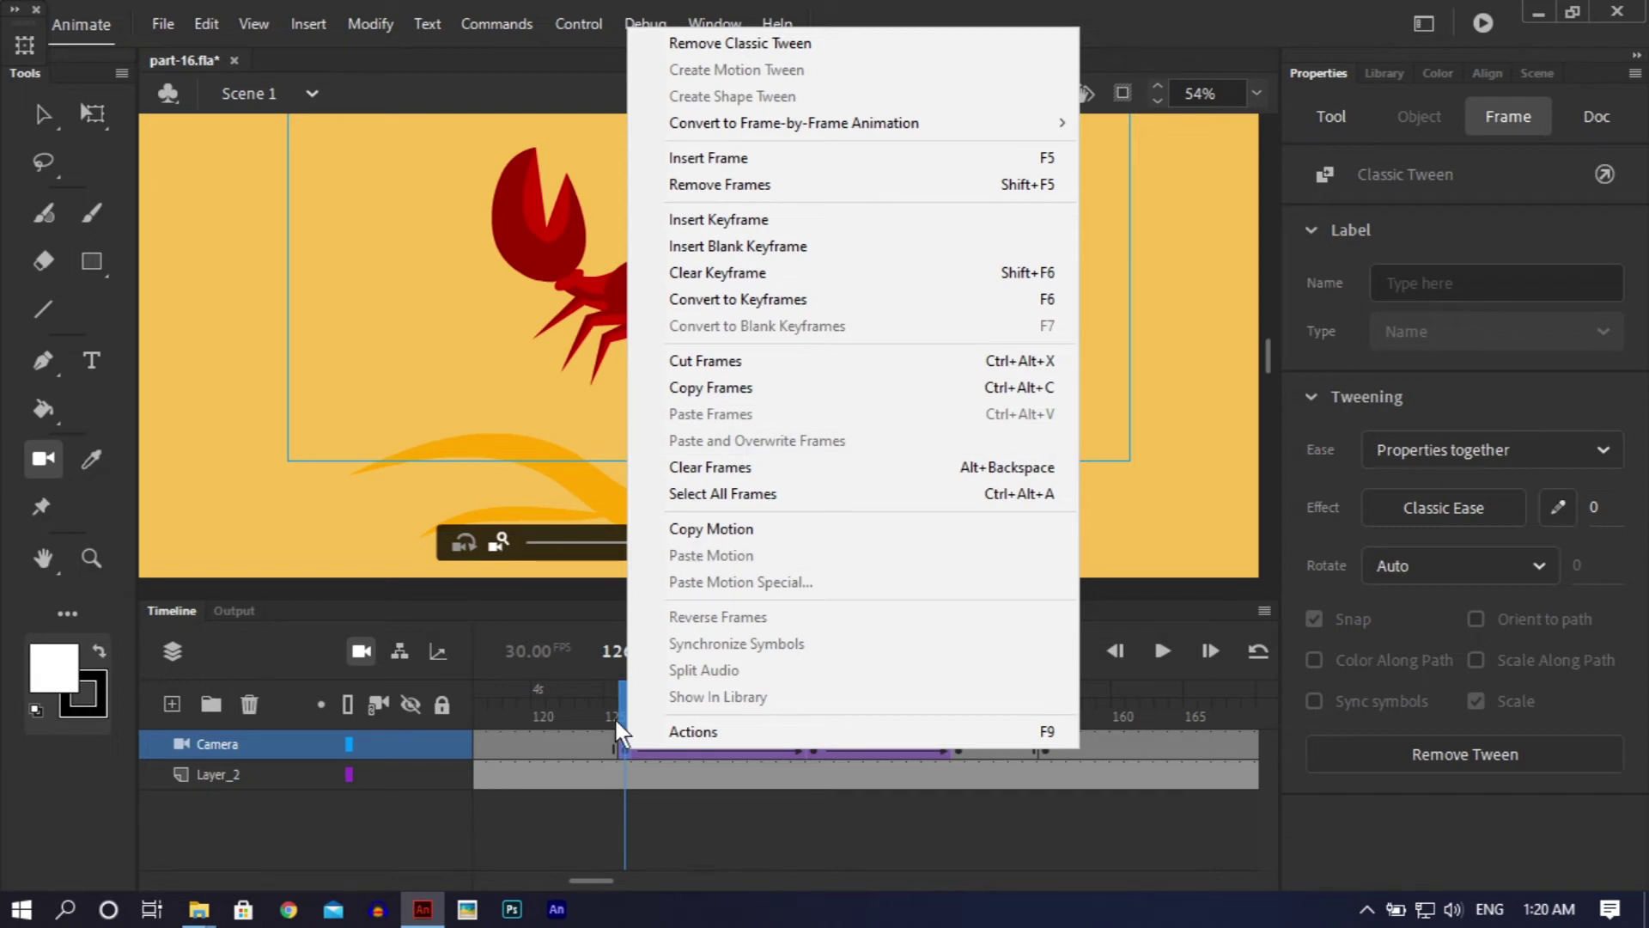
{"action": "left_click", "coordinate": [592, 734]}
{"action": "left_click", "coordinate": [622, 743]}
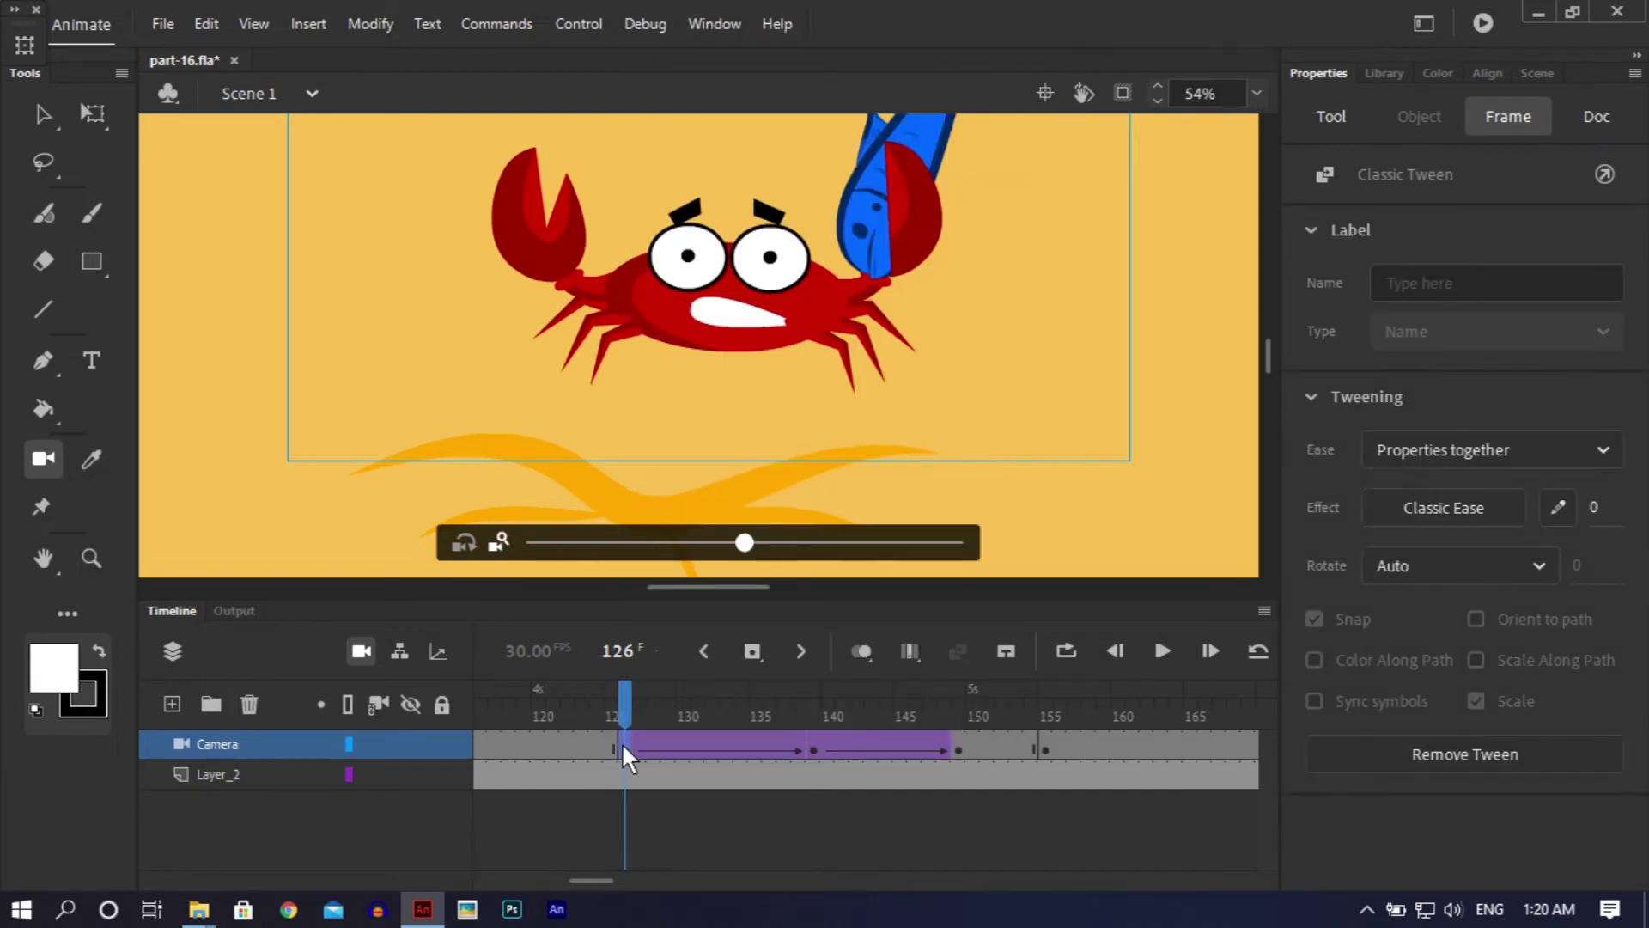
{"action": "scroll", "coordinate": [1359, 742], "scroll_direction": "right", "scroll_amount": 10}
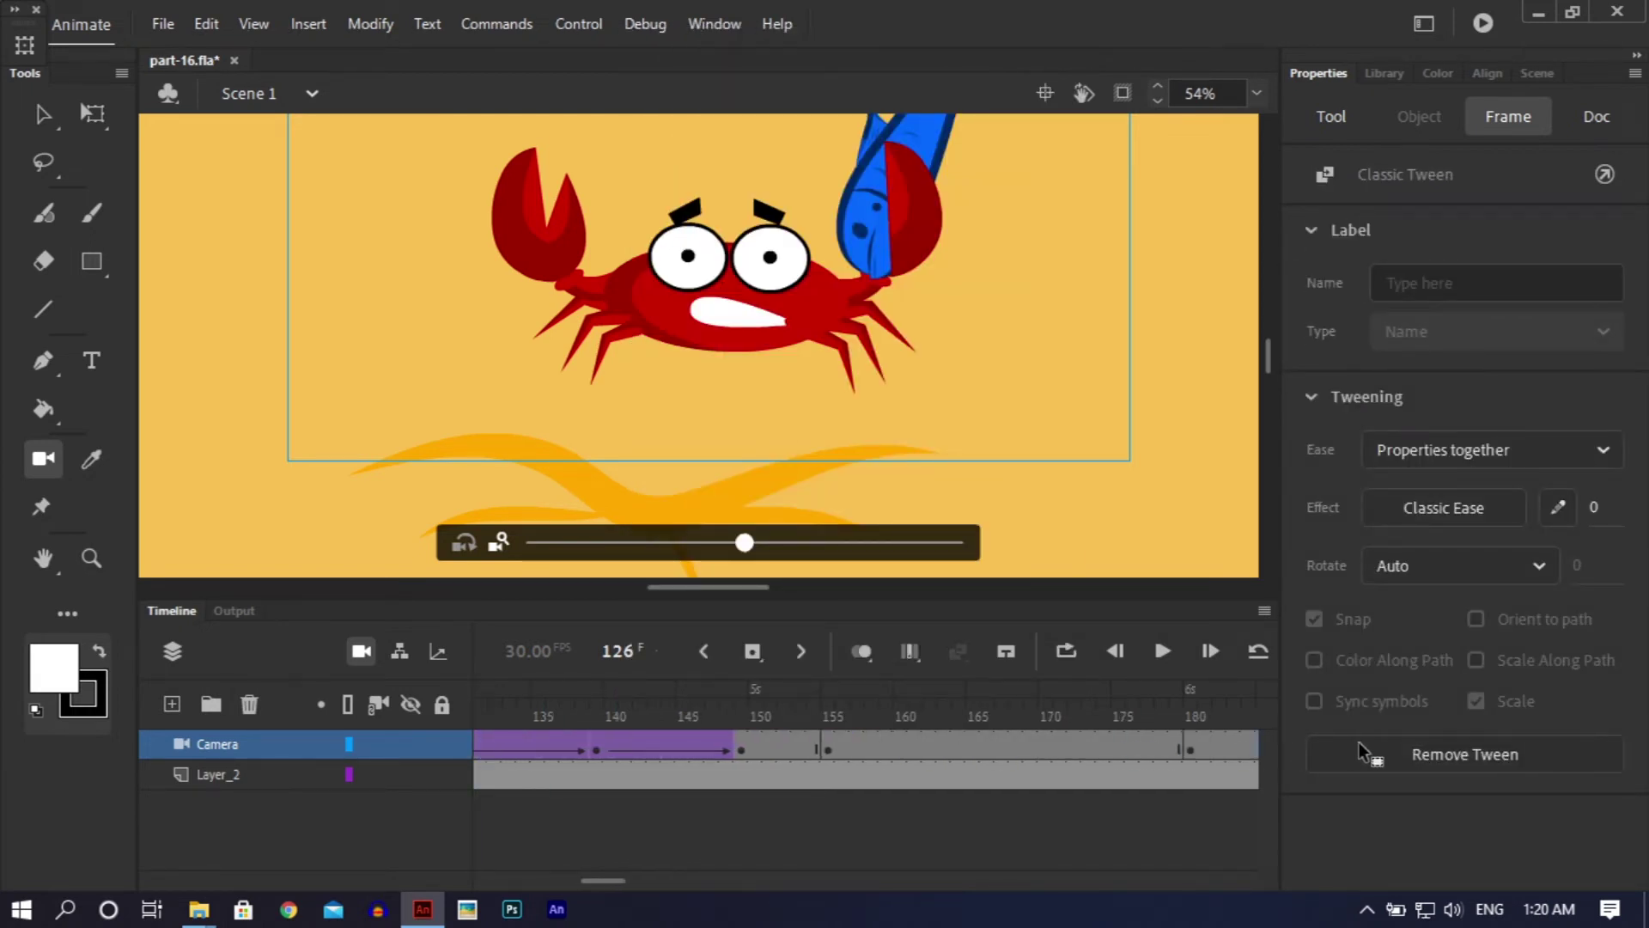
{"action": "scroll", "coordinate": [841, 767], "scroll_direction": "right", "scroll_amount": 1}
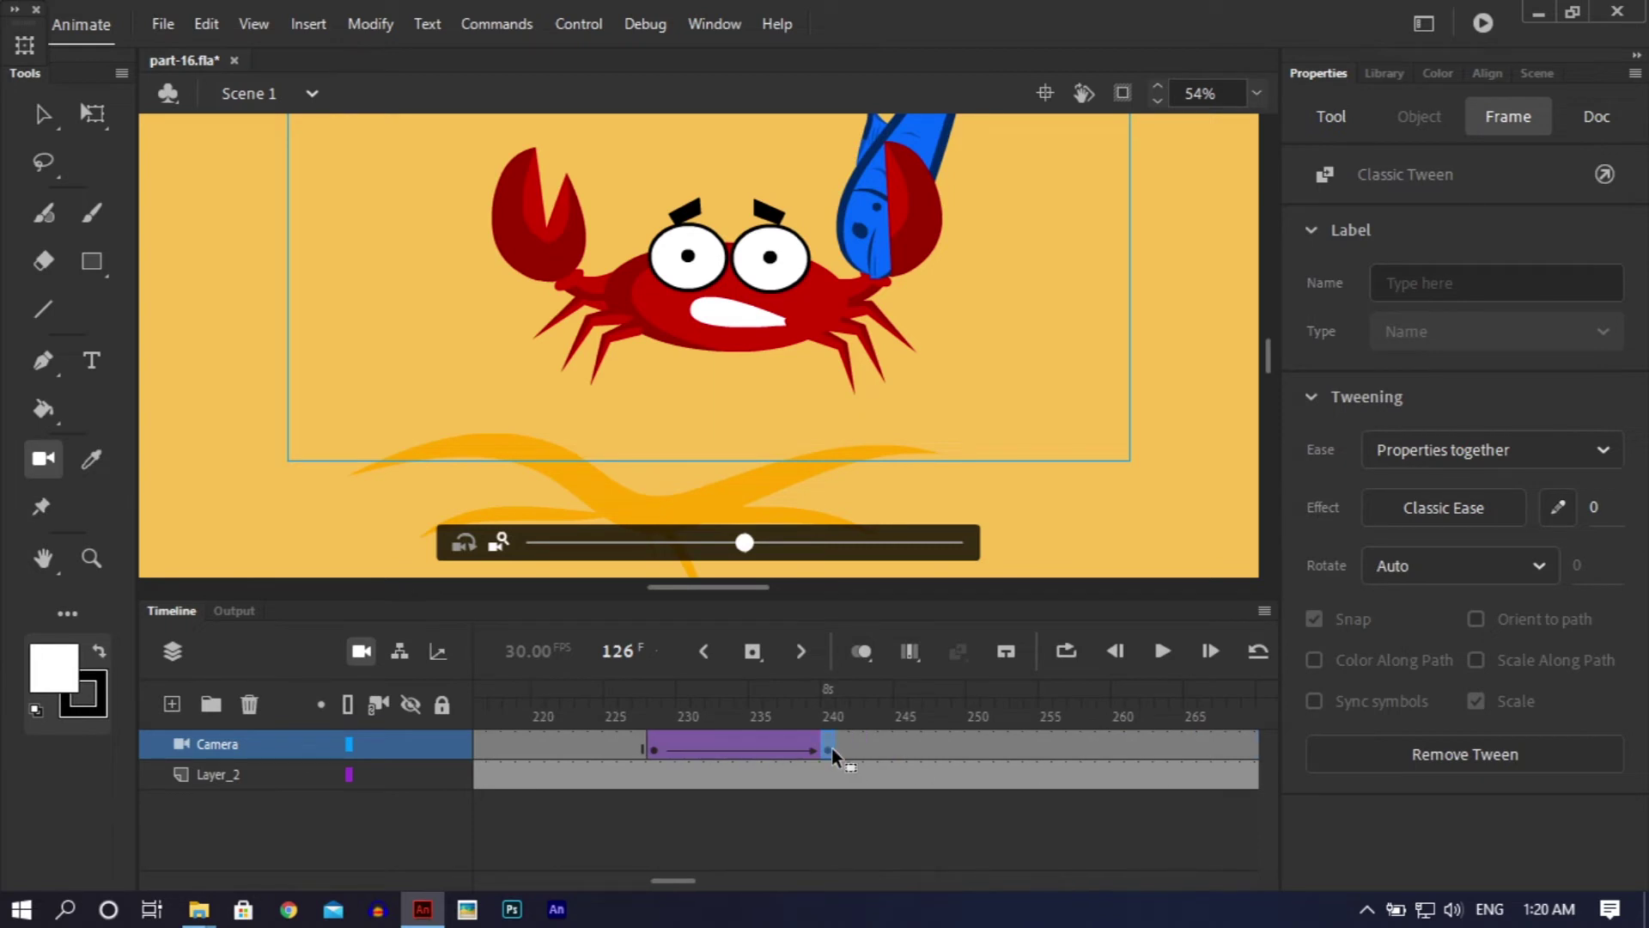
{"action": "left_click", "coordinate": [832, 749]}
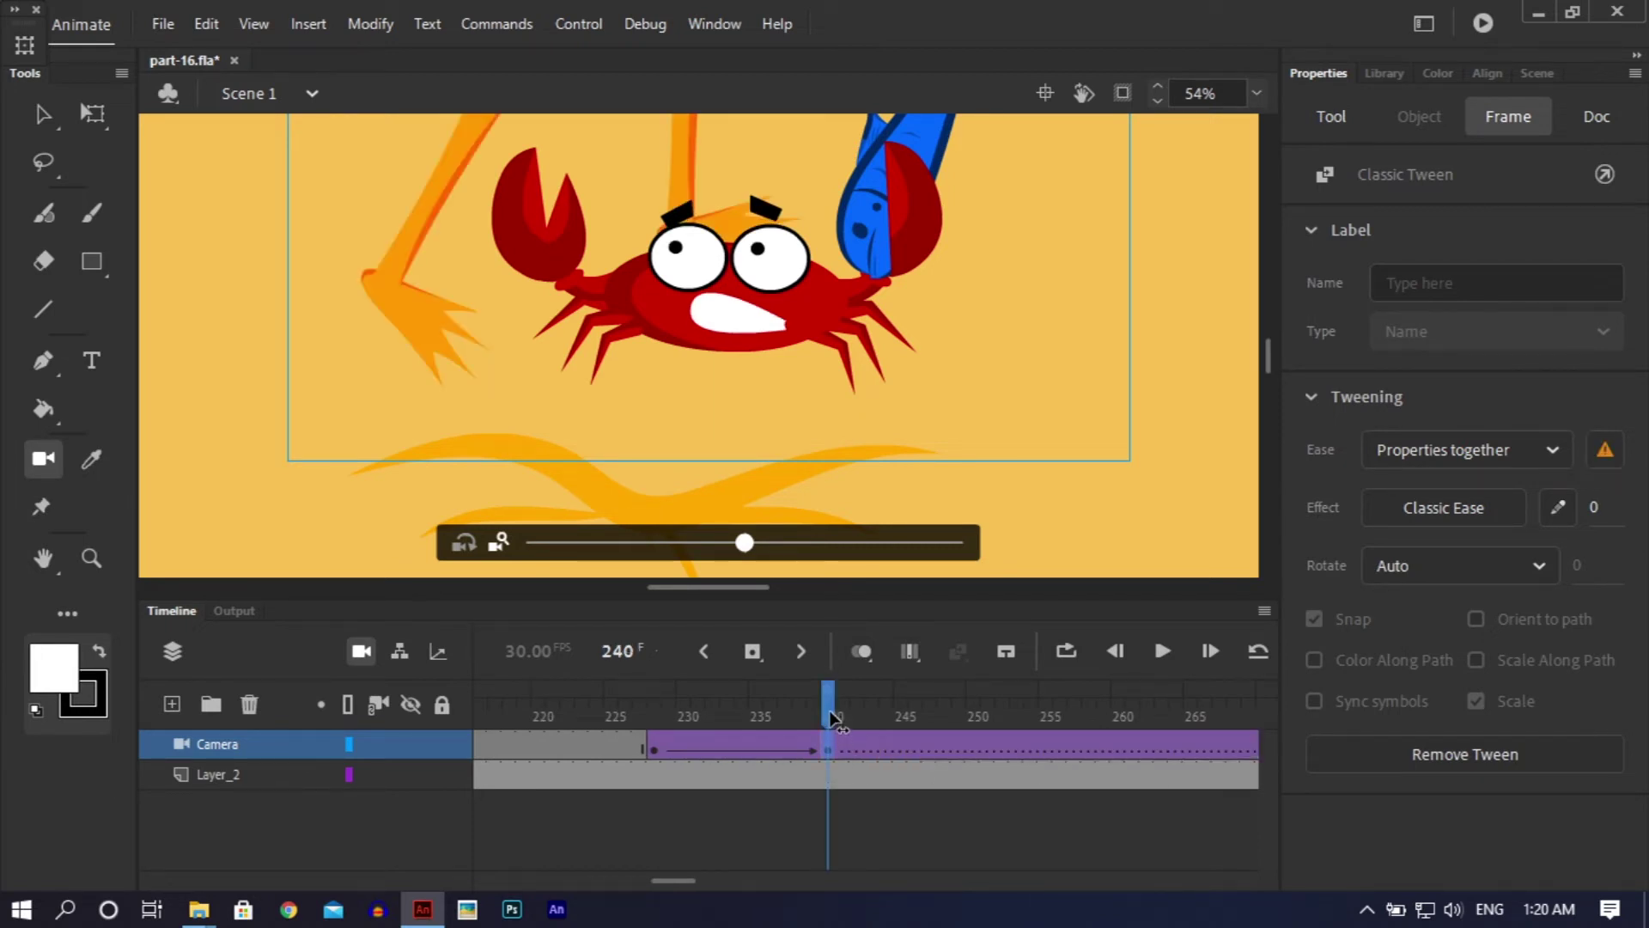
Step: Move the Camera keyframe at frame 240 to frame 245 and remove the classic tween following it
{"action": "left_click_drag", "start_coordinate": [831, 711], "coordinate": [770, 721]}
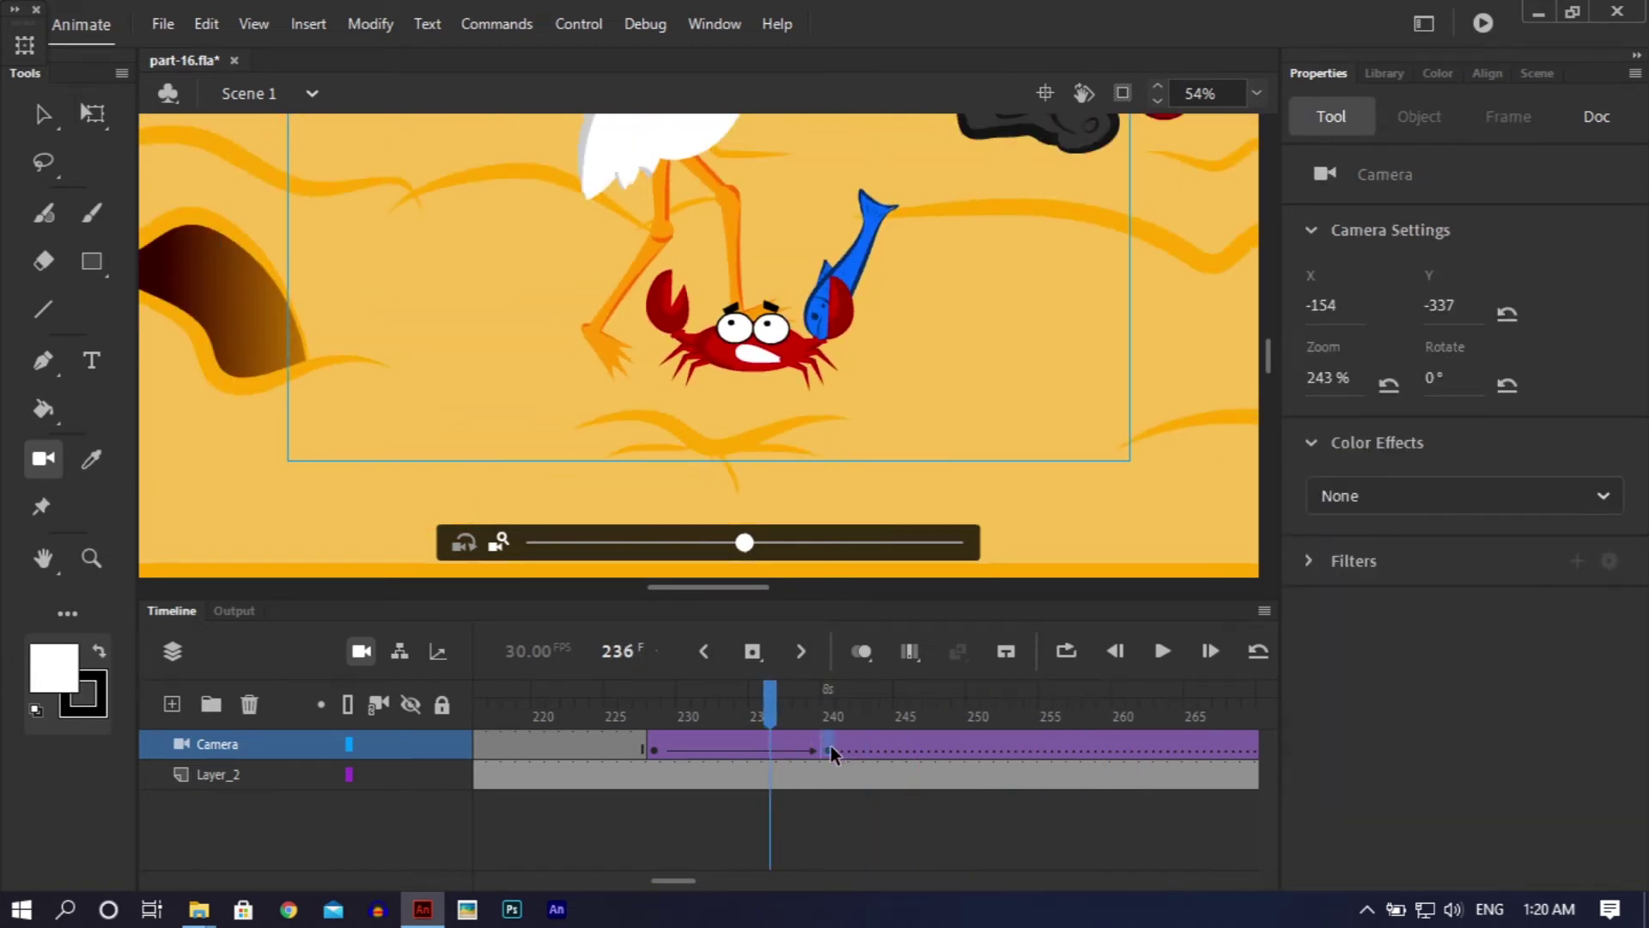
{"action": "left_click", "coordinate": [829, 747]}
{"action": "left_click", "coordinate": [896, 746]}
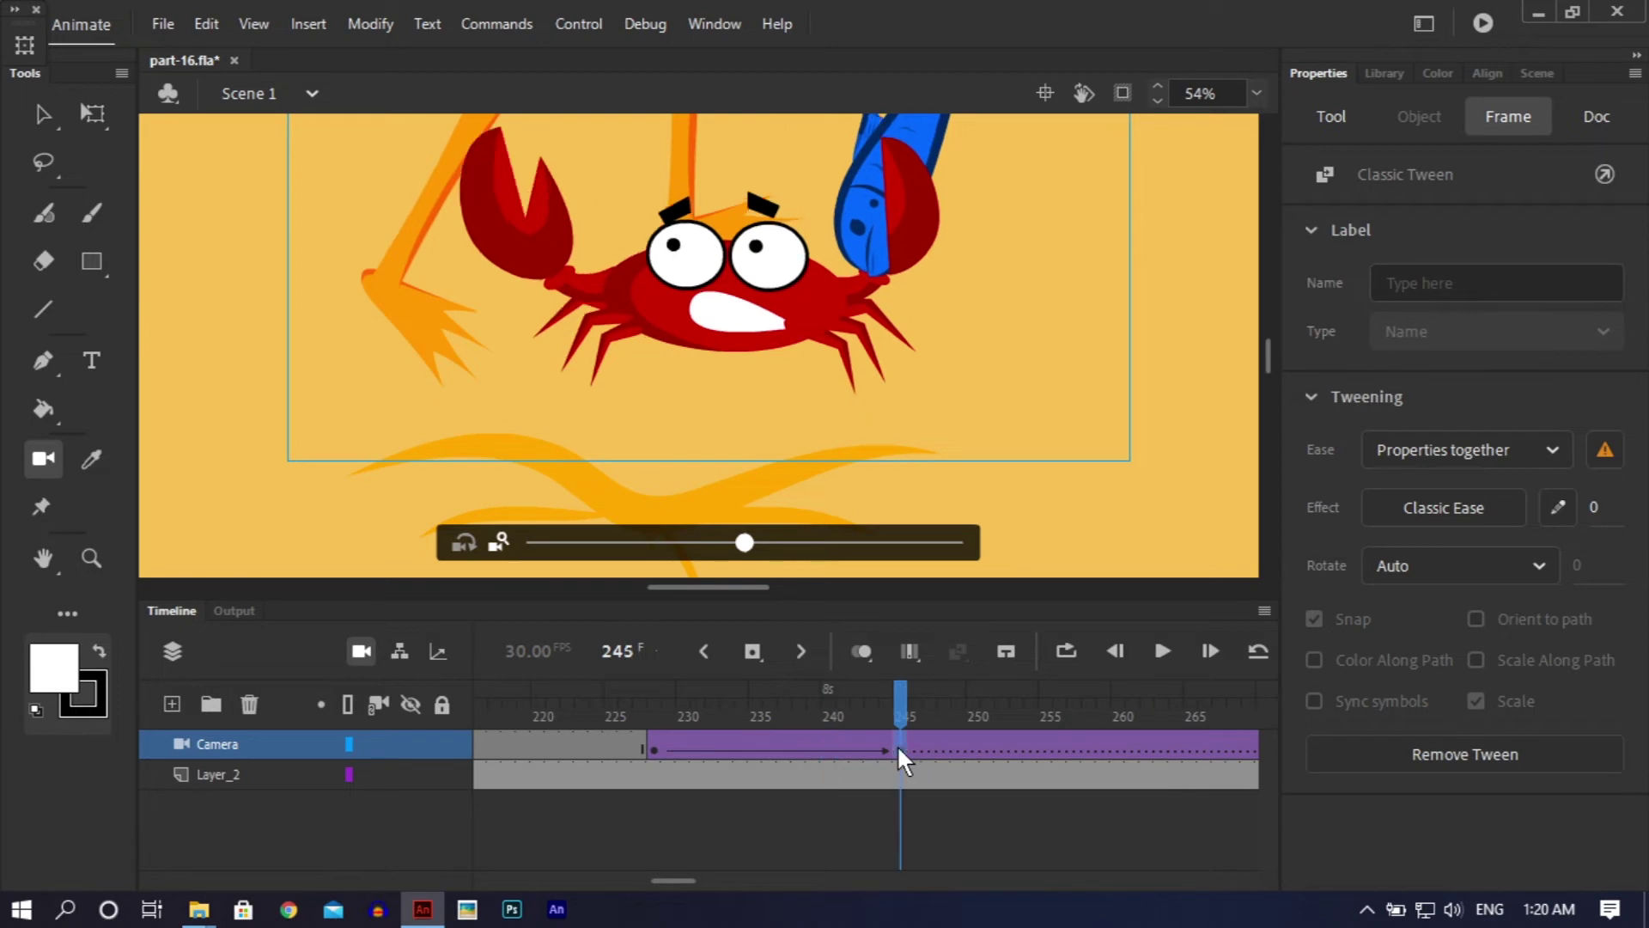
{"action": "right_click", "coordinate": [931, 738]}
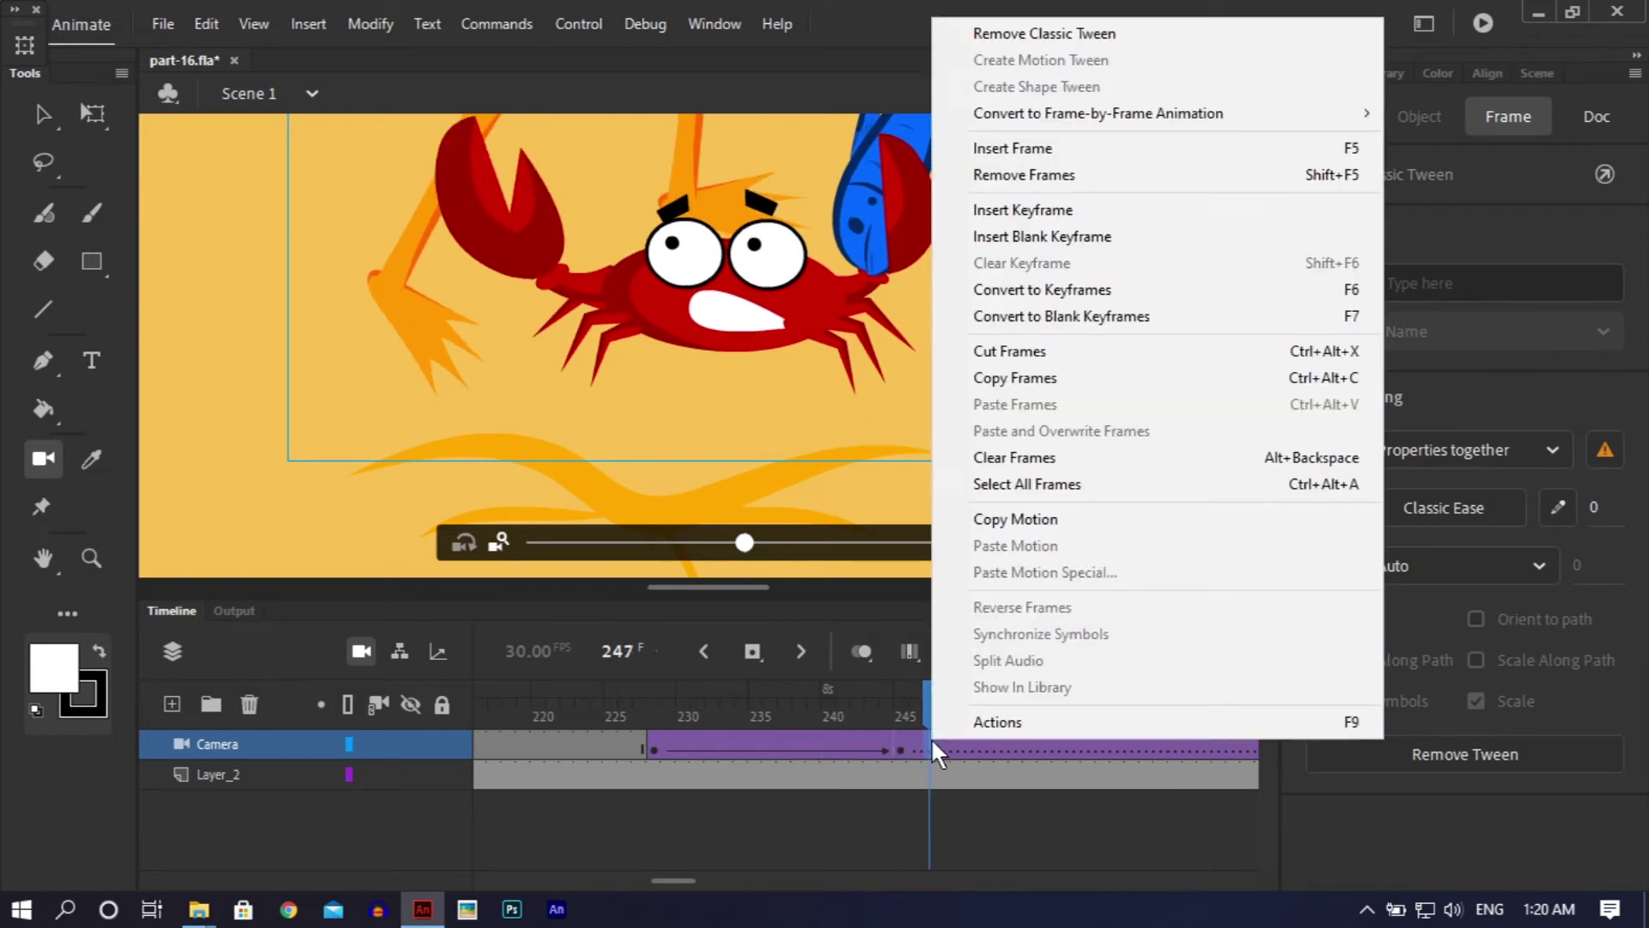
{"action": "left_click", "coordinate": [1053, 43]}
Step: Play back the new camera zoom and move the Camera keyframe at frame 180 to frame 195
{"action": "left_click_drag", "start_coordinate": [900, 699], "coordinate": [408, 708]}
{"action": "key", "text": "Return"}
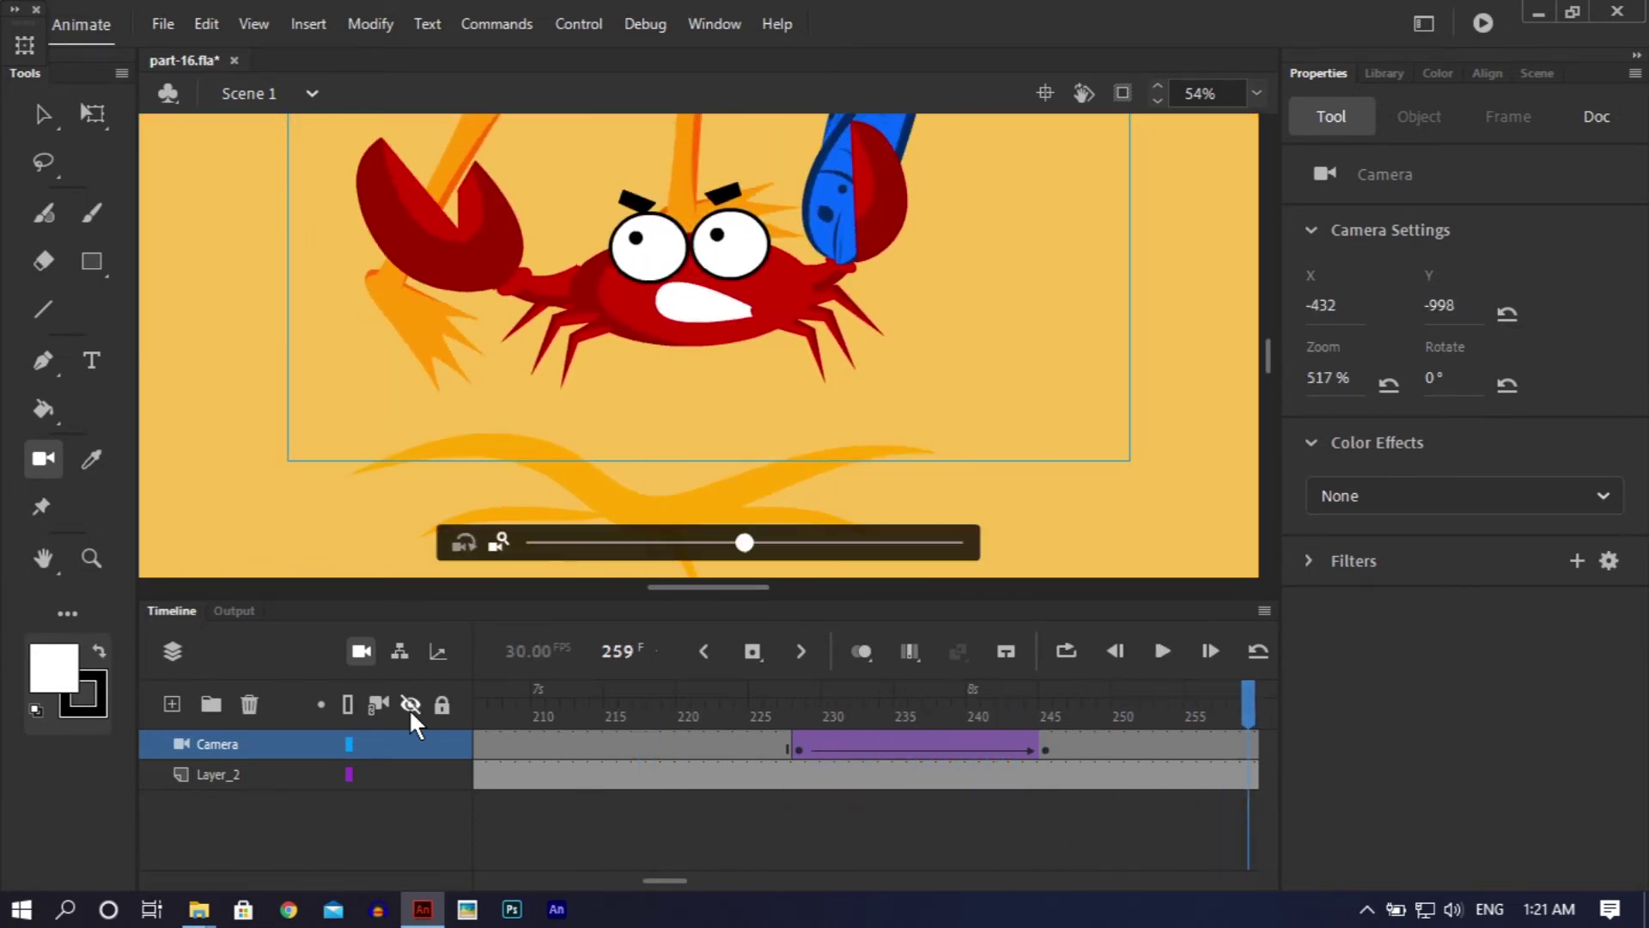
{"action": "left_click_drag", "start_coordinate": [662, 697], "coordinate": [990, 756]}
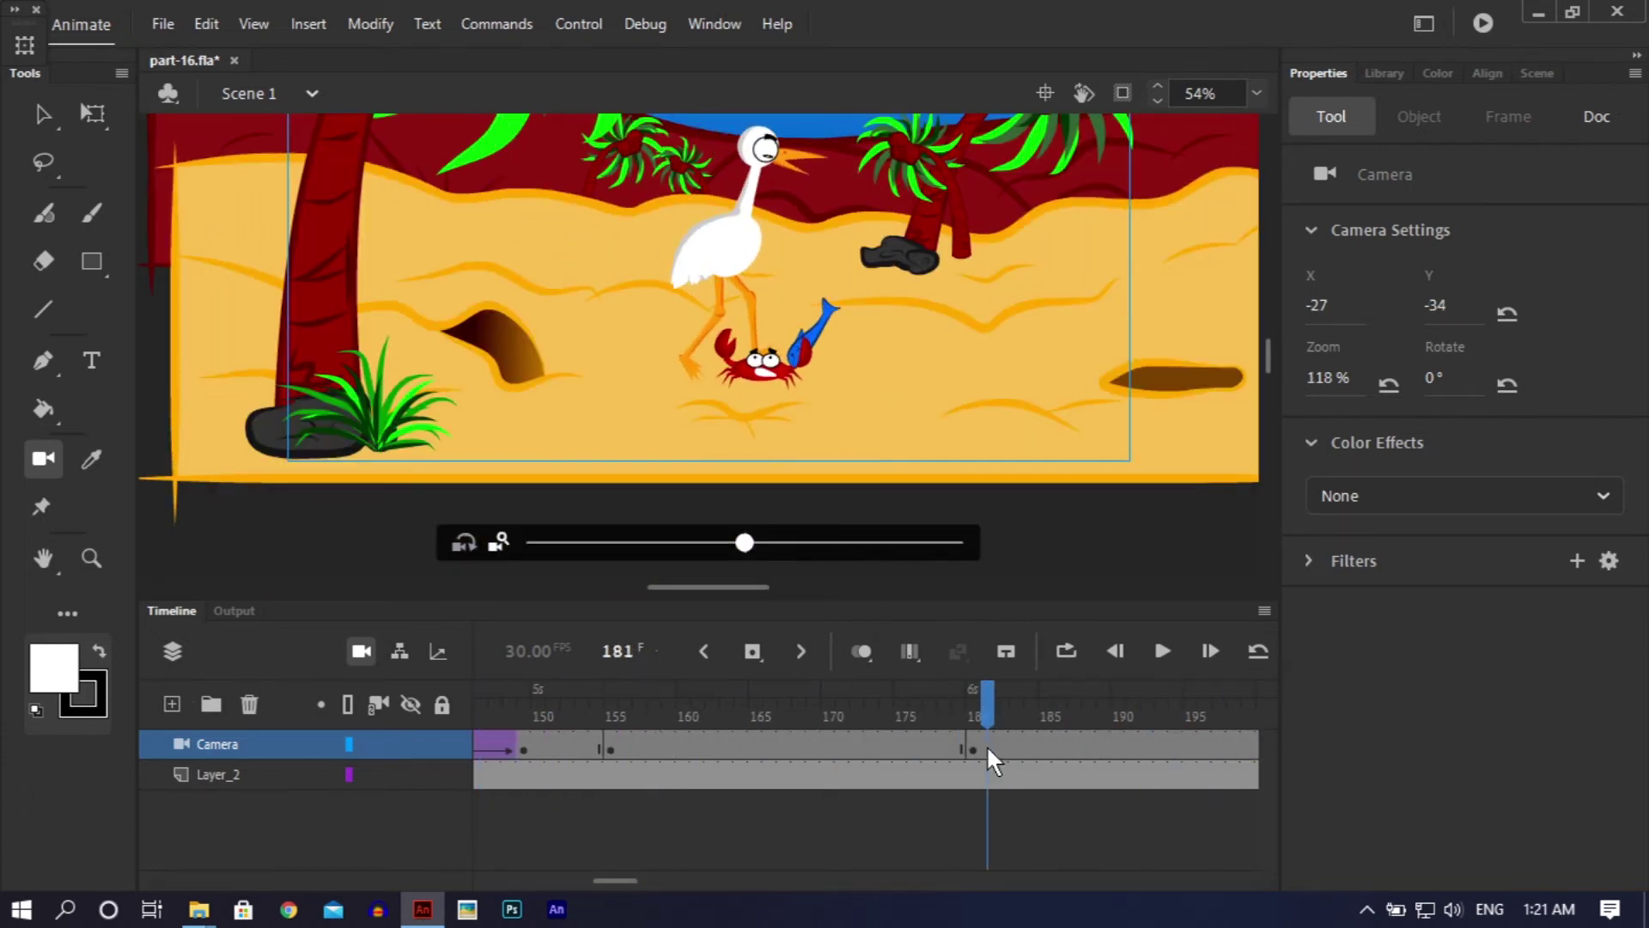
{"action": "left_click", "coordinate": [970, 747]}
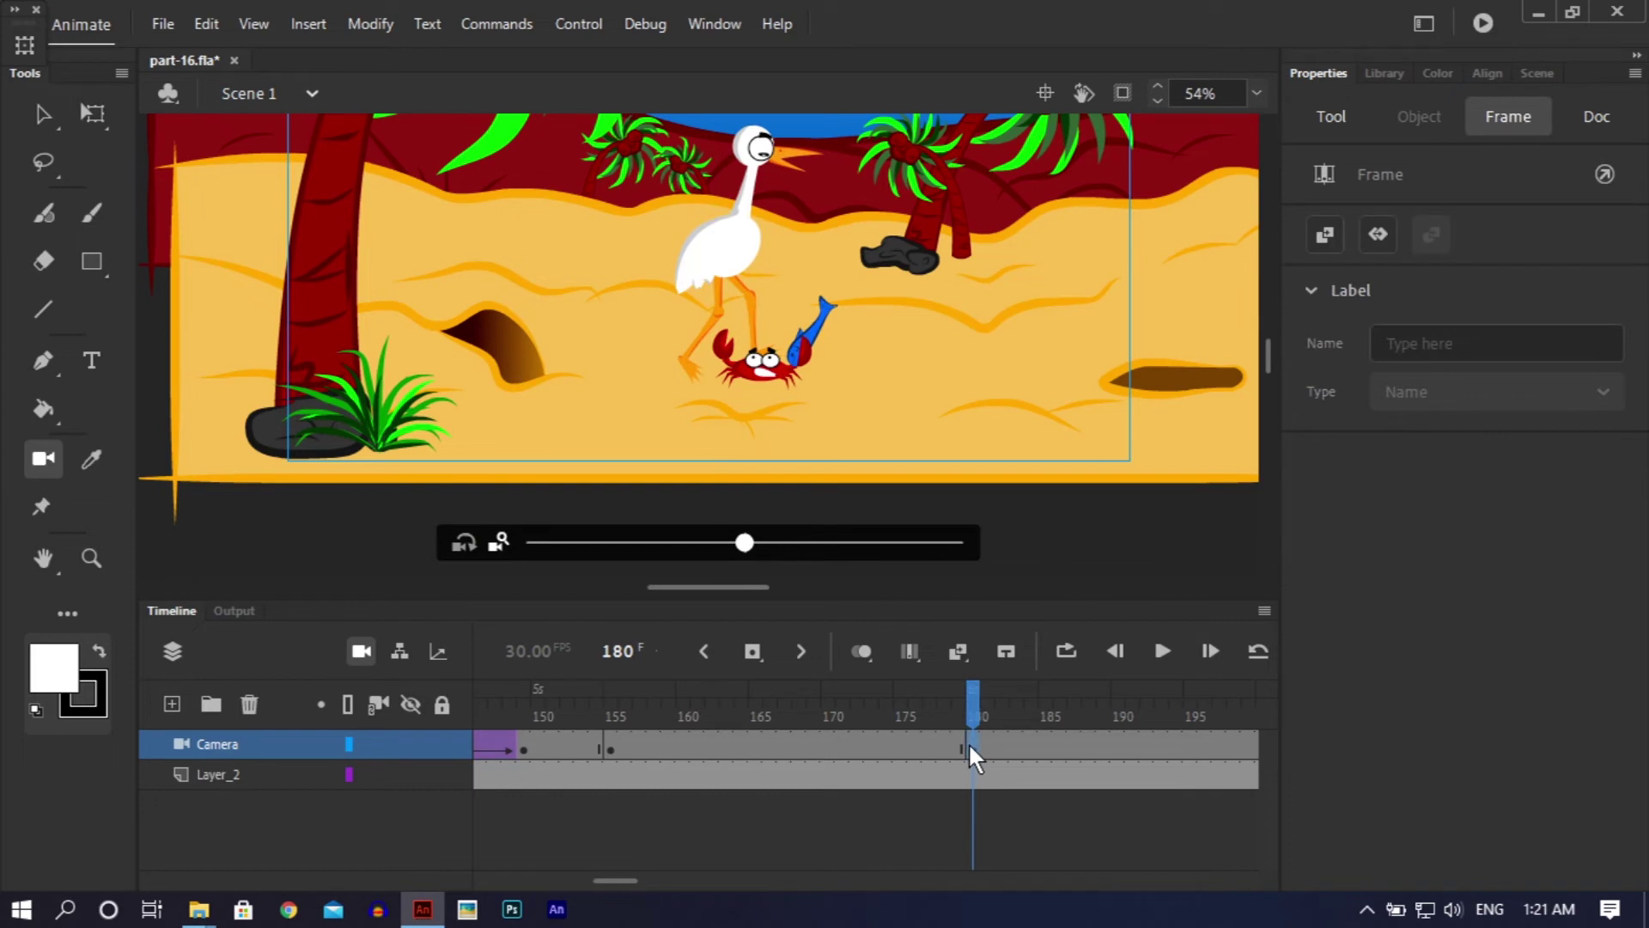
{"action": "left_click", "coordinate": [1188, 735]}
{"action": "key", "text": "F6"}
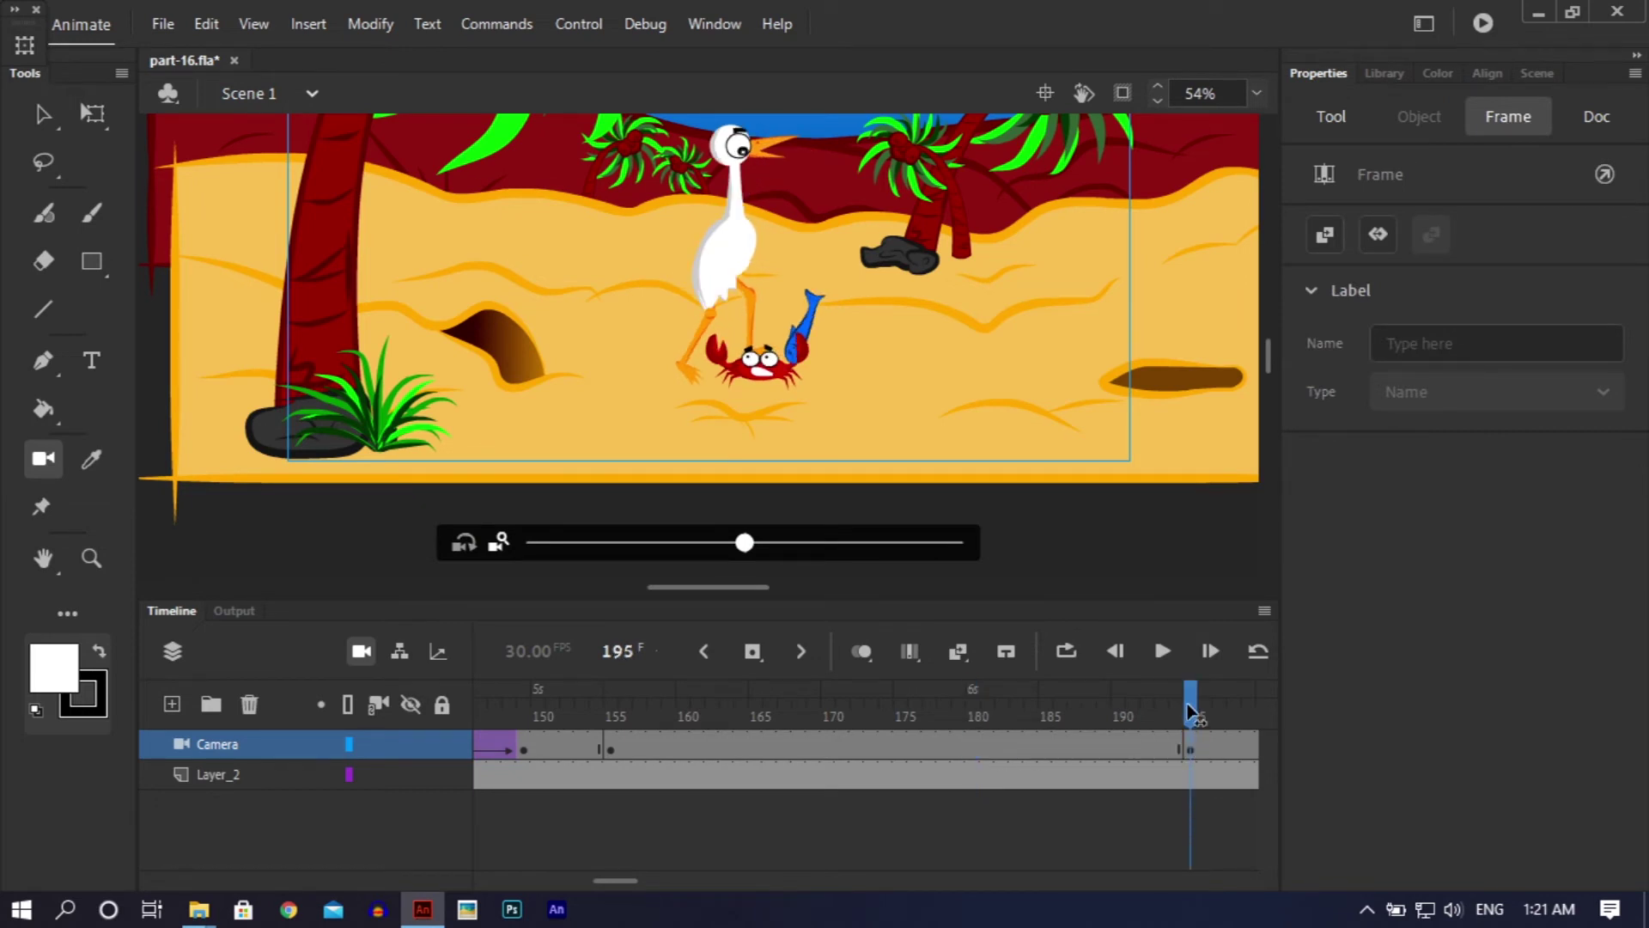
Step: Check the camera moves on the timeline, save the file, and test the movie before closing the preview
{"action": "left_click", "coordinate": [726, 713]}
{"action": "left_click", "coordinate": [755, 700]}
{"action": "left_click_drag", "start_coordinate": [1138, 691], "coordinate": [652, 713]}
{"action": "key", "text": "ctrl+s"}
{"action": "key", "text": "ctrl+Return"}
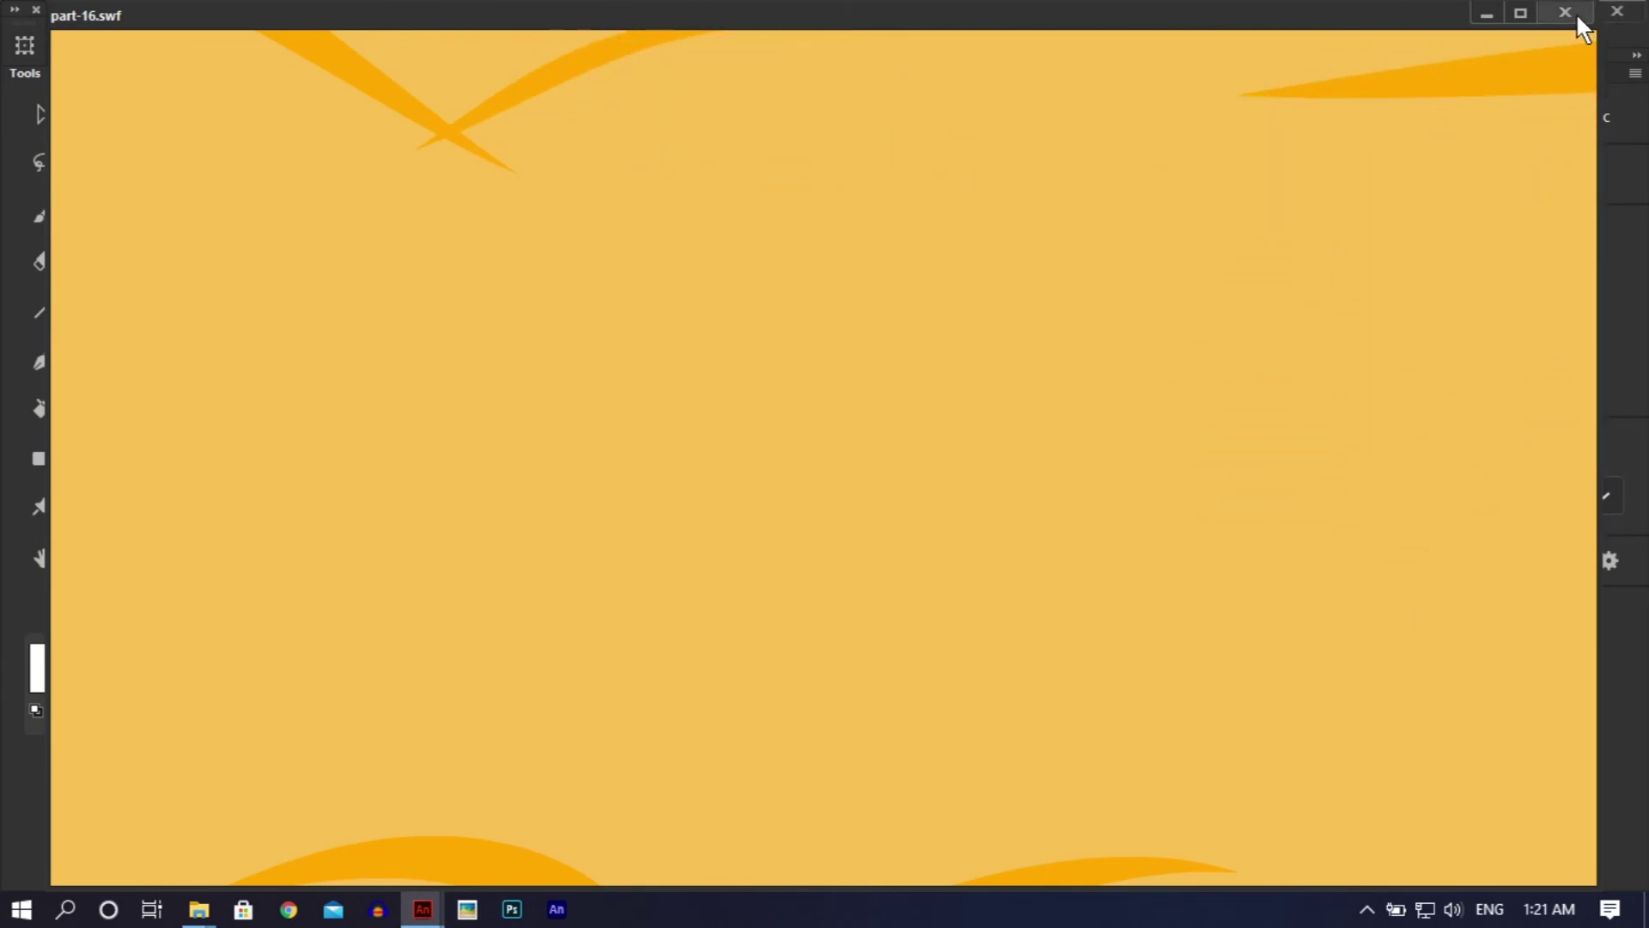
{"action": "left_click", "coordinate": [1572, 12]}
Step: Copy the Camera keyframe at frame 155 to frame 270 to switch to the wider heron and crab view
{"action": "left_click_drag", "start_coordinate": [807, 708], "coordinate": [594, 731]}
{"action": "key", "text": "ctrl+minus"}
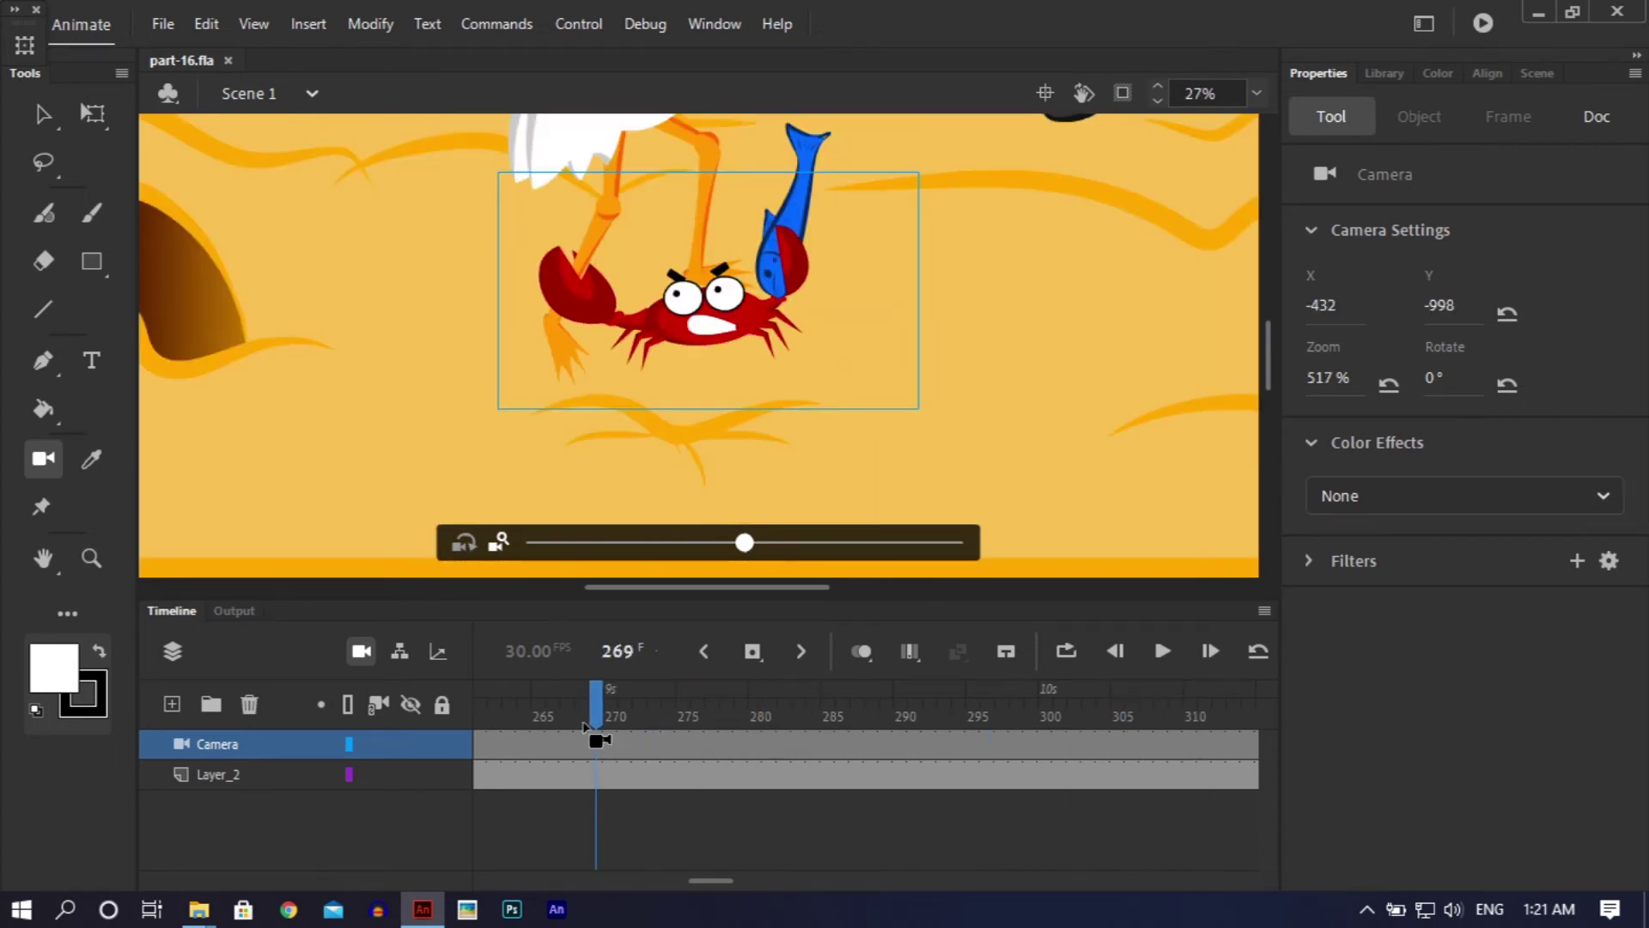
{"action": "left_click_drag", "start_coordinate": [601, 726], "coordinate": [1050, 720]}
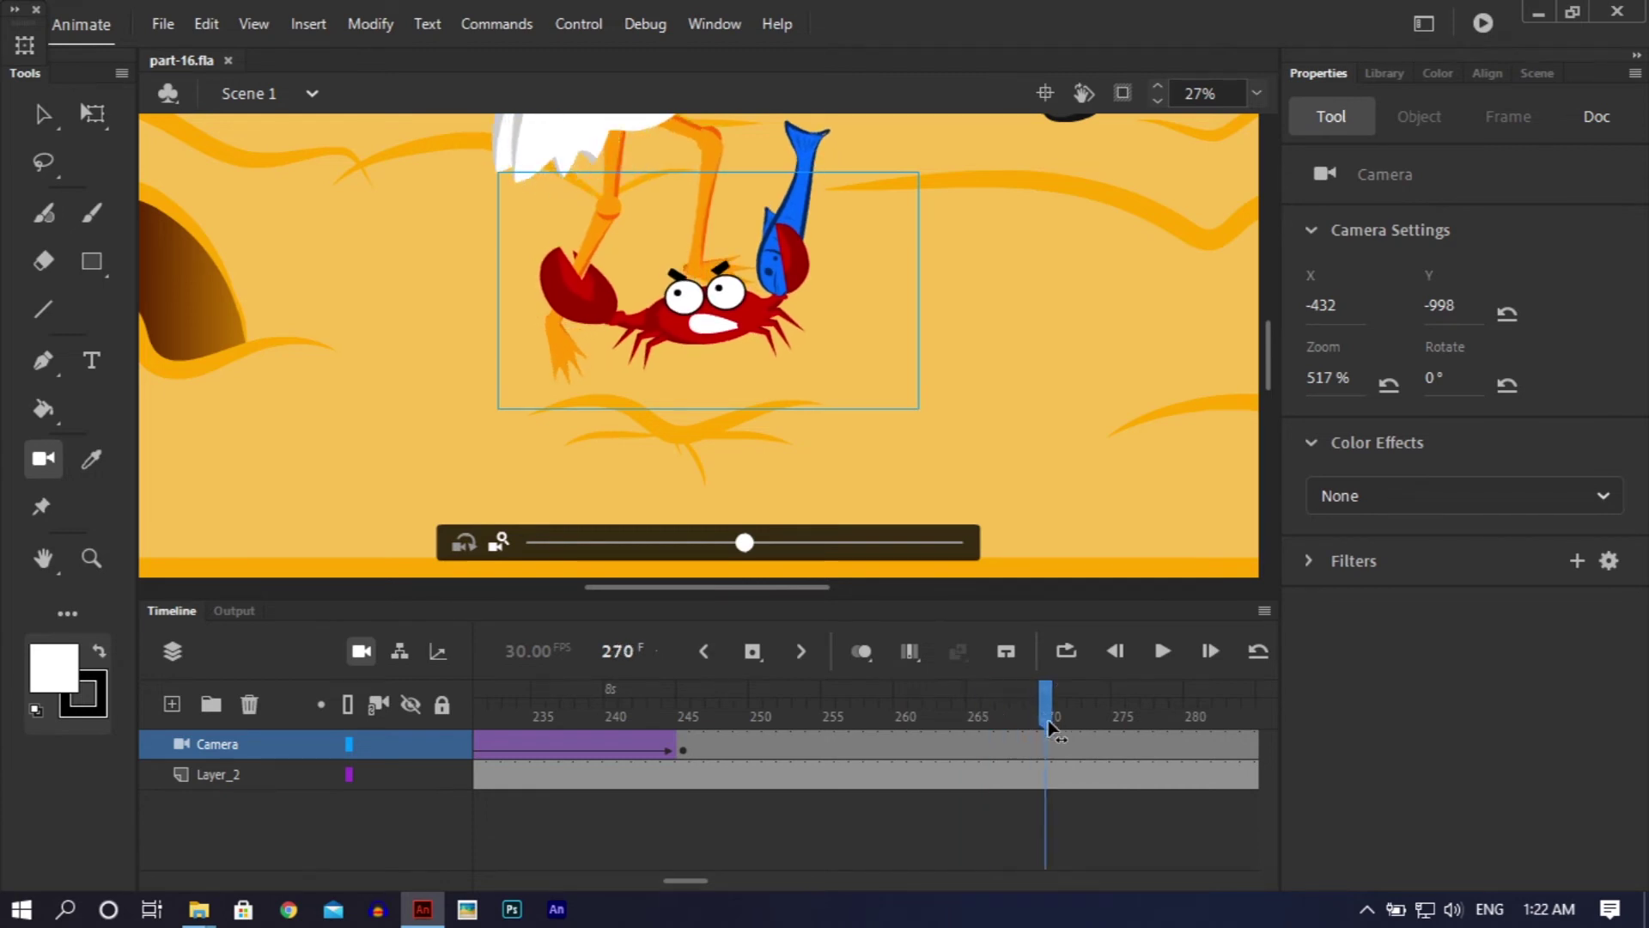
{"action": "left_click", "coordinate": [1047, 743]}
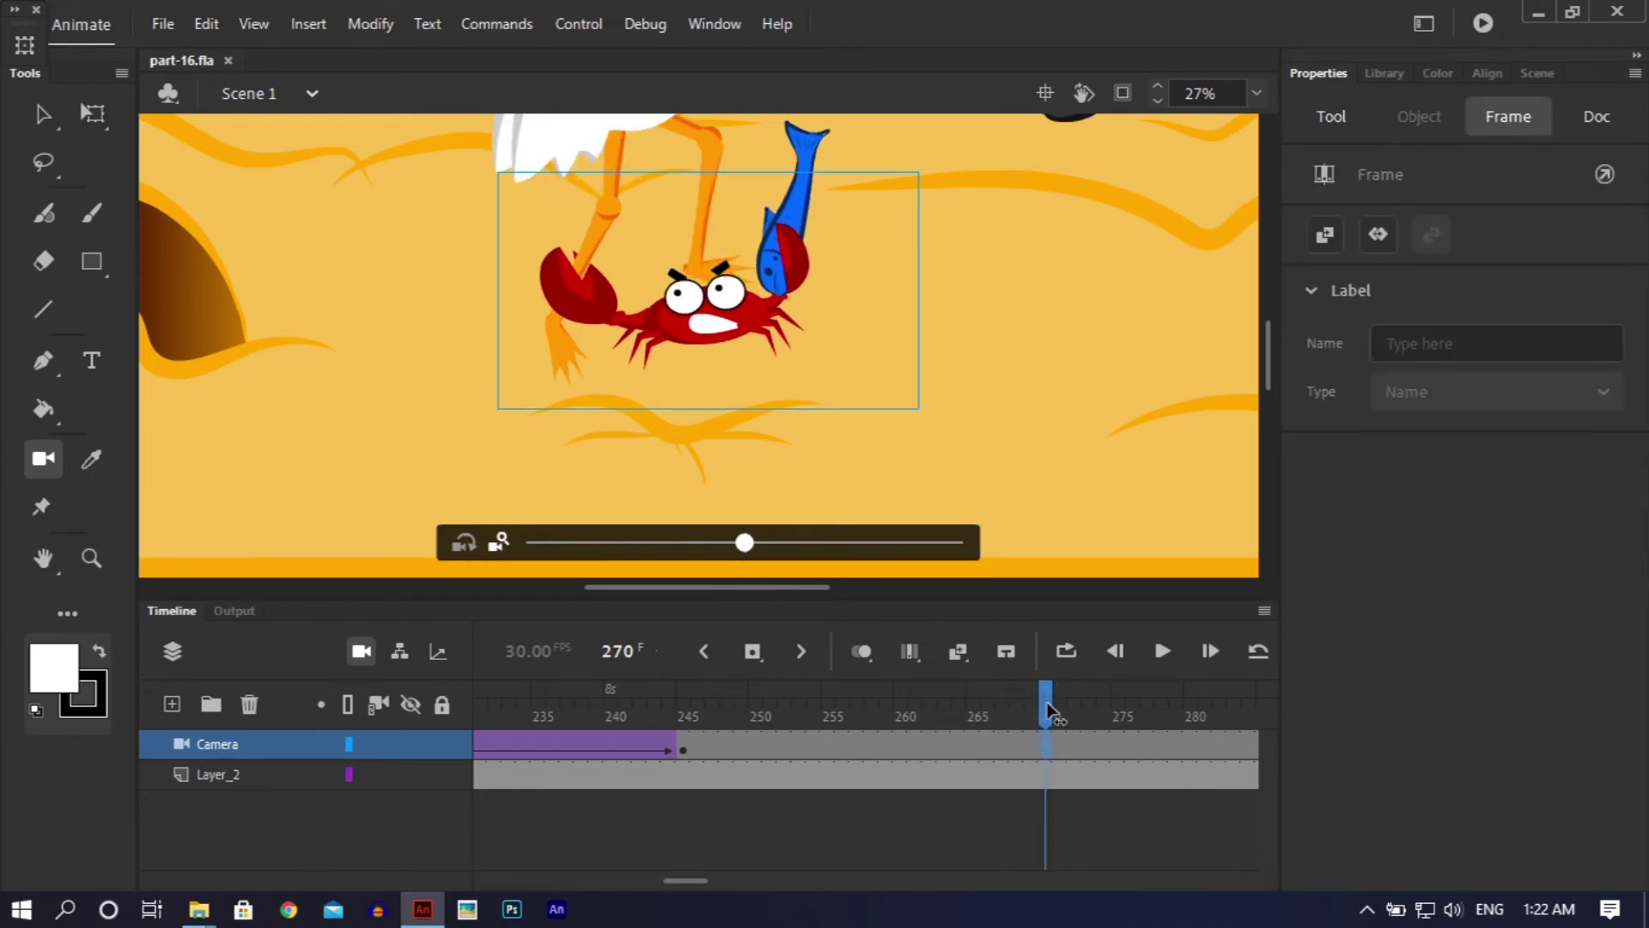
{"action": "left_click_drag", "start_coordinate": [943, 694], "coordinate": [745, 702]}
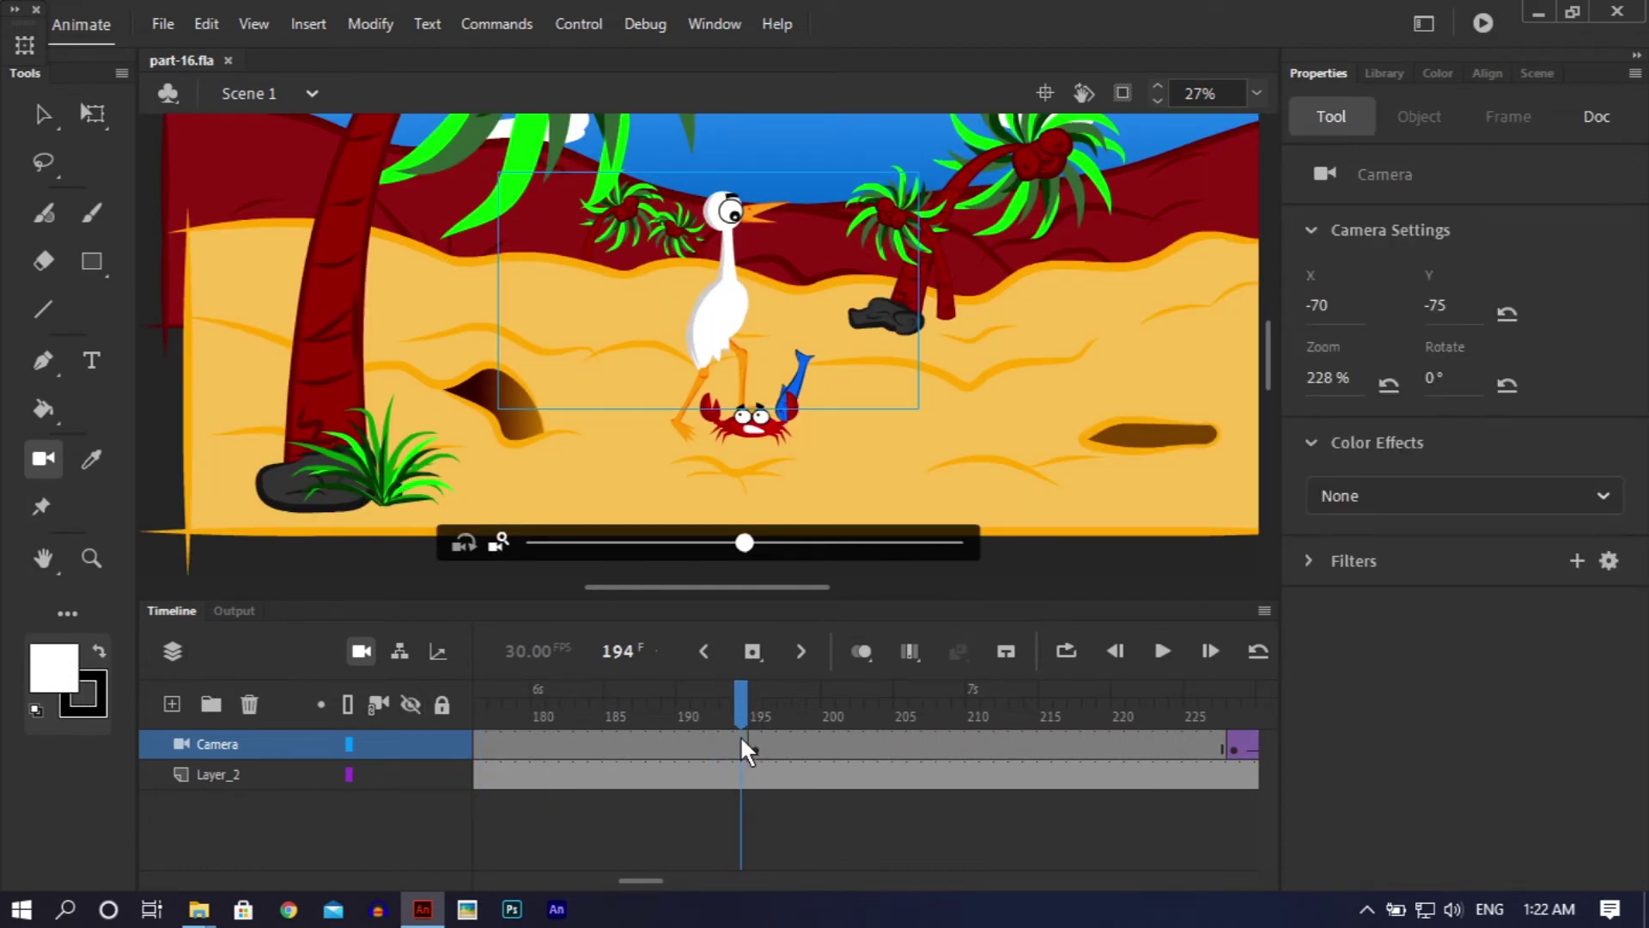
{"action": "left_click", "coordinate": [742, 741]}
{"action": "left_click_drag", "start_coordinate": [730, 696], "coordinate": [756, 749]}
{"action": "left_click", "coordinate": [758, 749]}
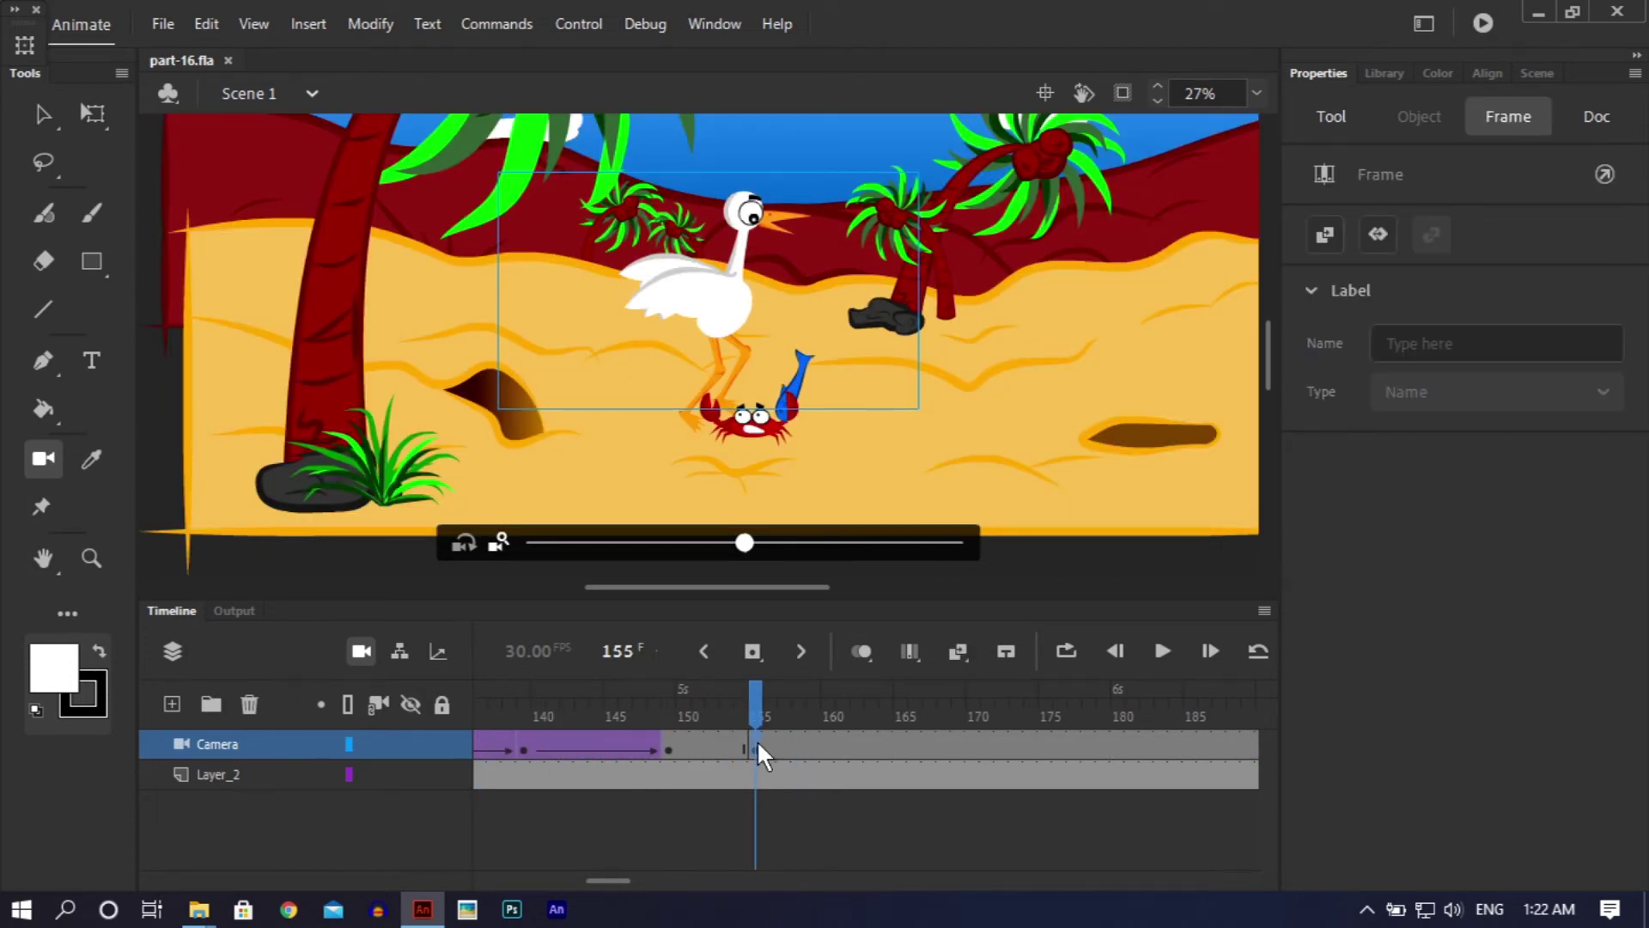
{"action": "left_click_drag", "start_coordinate": [757, 746], "coordinate": [1309, 703]}
{"action": "left_click_drag", "start_coordinate": [643, 730], "coordinate": [756, 746]}
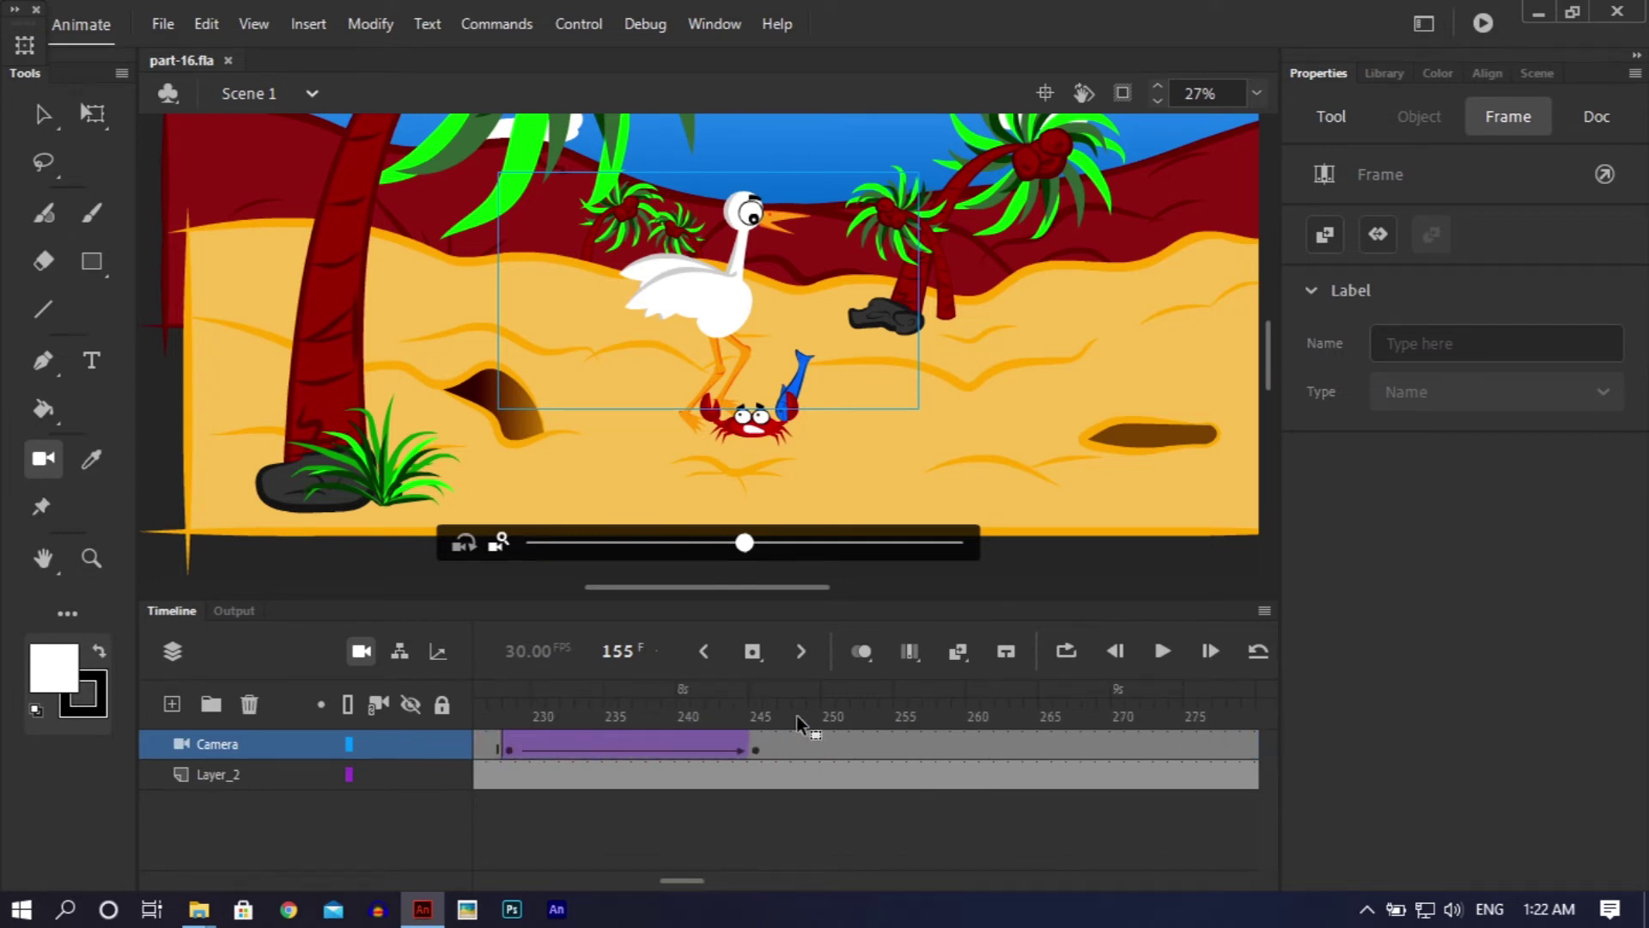
{"action": "left_click", "coordinate": [1114, 738]}
Step: Move the Camera keyframe at frame 270 to frame 265 and set its camera to 187% zoom at about X -93, Y -102
{"action": "left_click_drag", "start_coordinate": [1114, 711], "coordinate": [754, 744]}
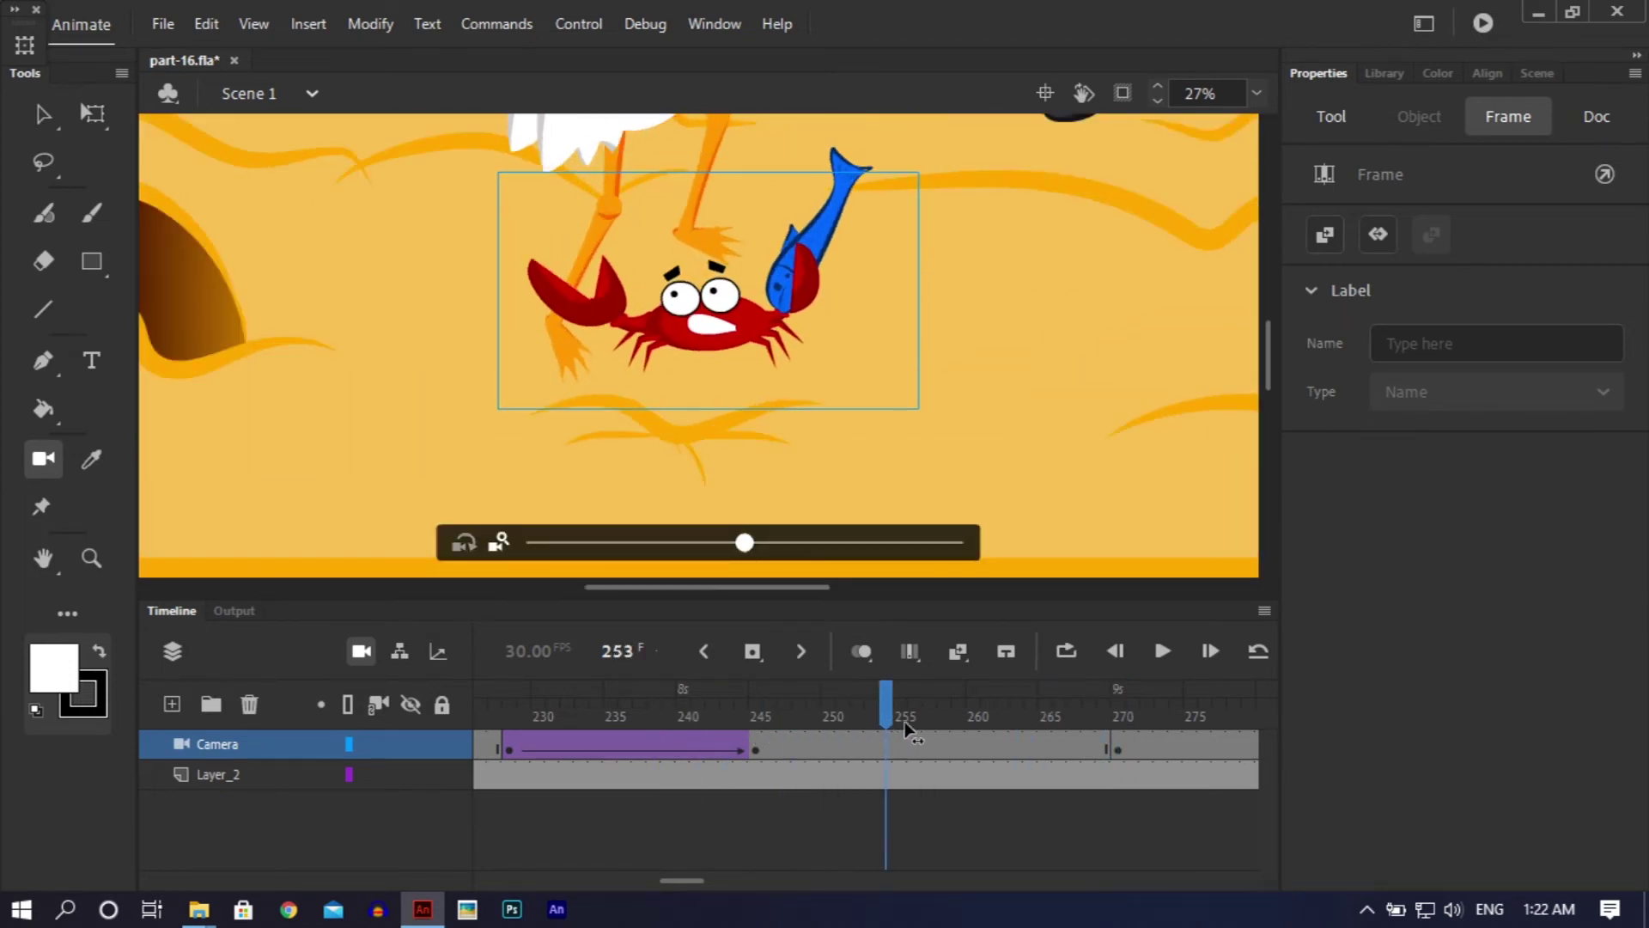
{"action": "left_click", "coordinate": [754, 743]}
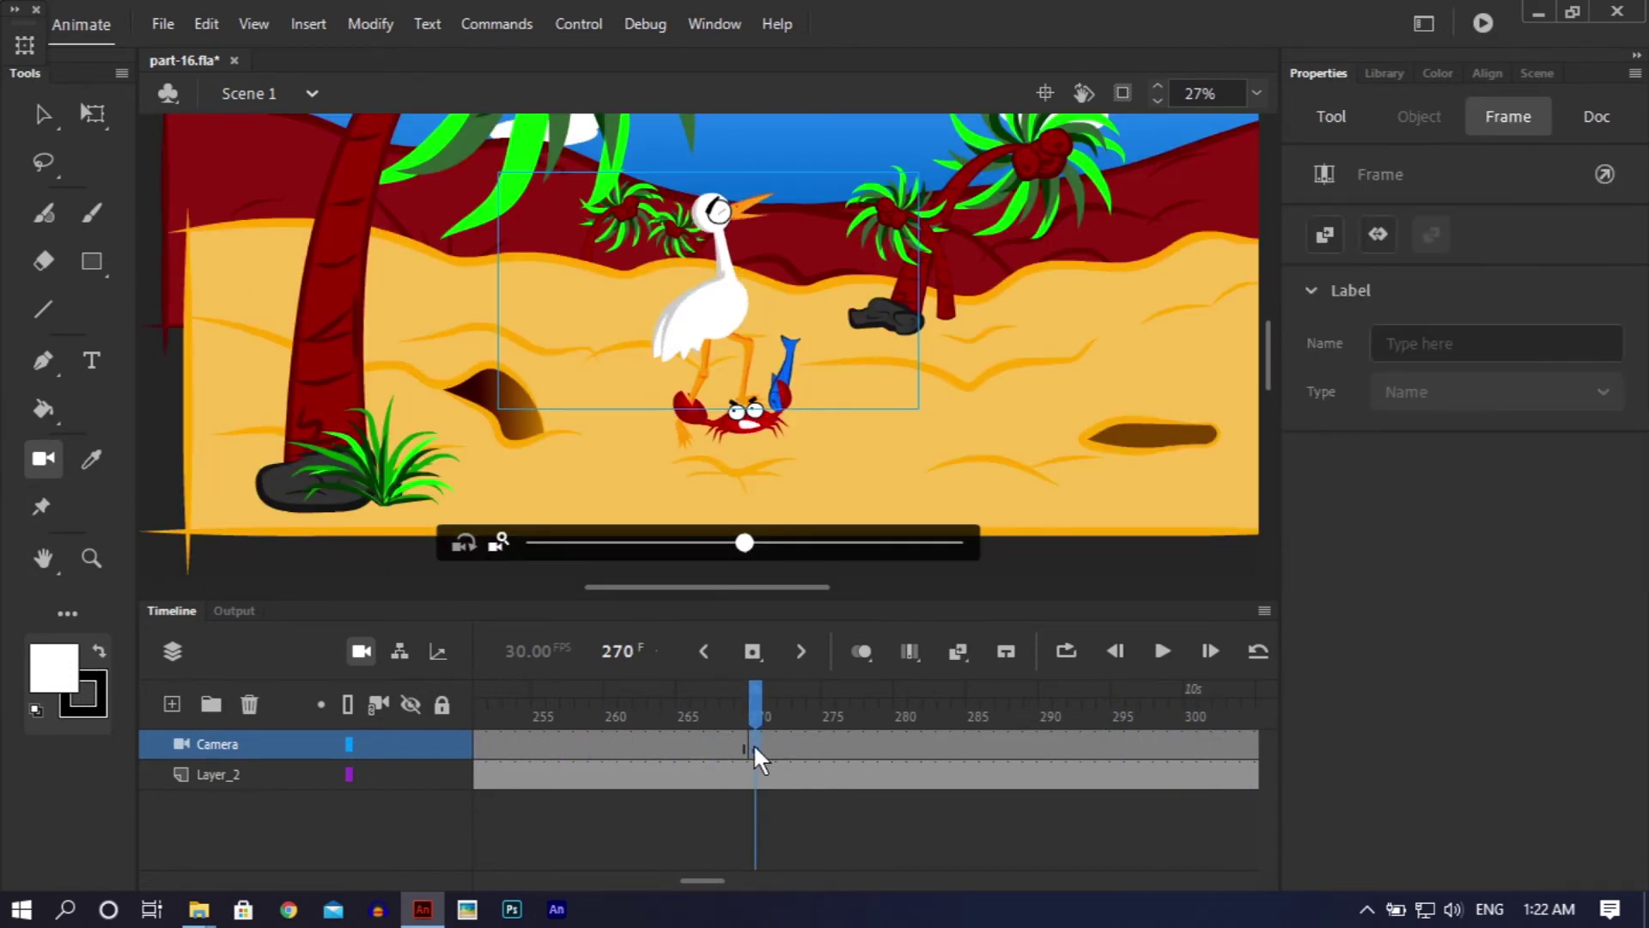
{"action": "left_click_drag", "start_coordinate": [677, 753], "coordinate": [682, 713]}
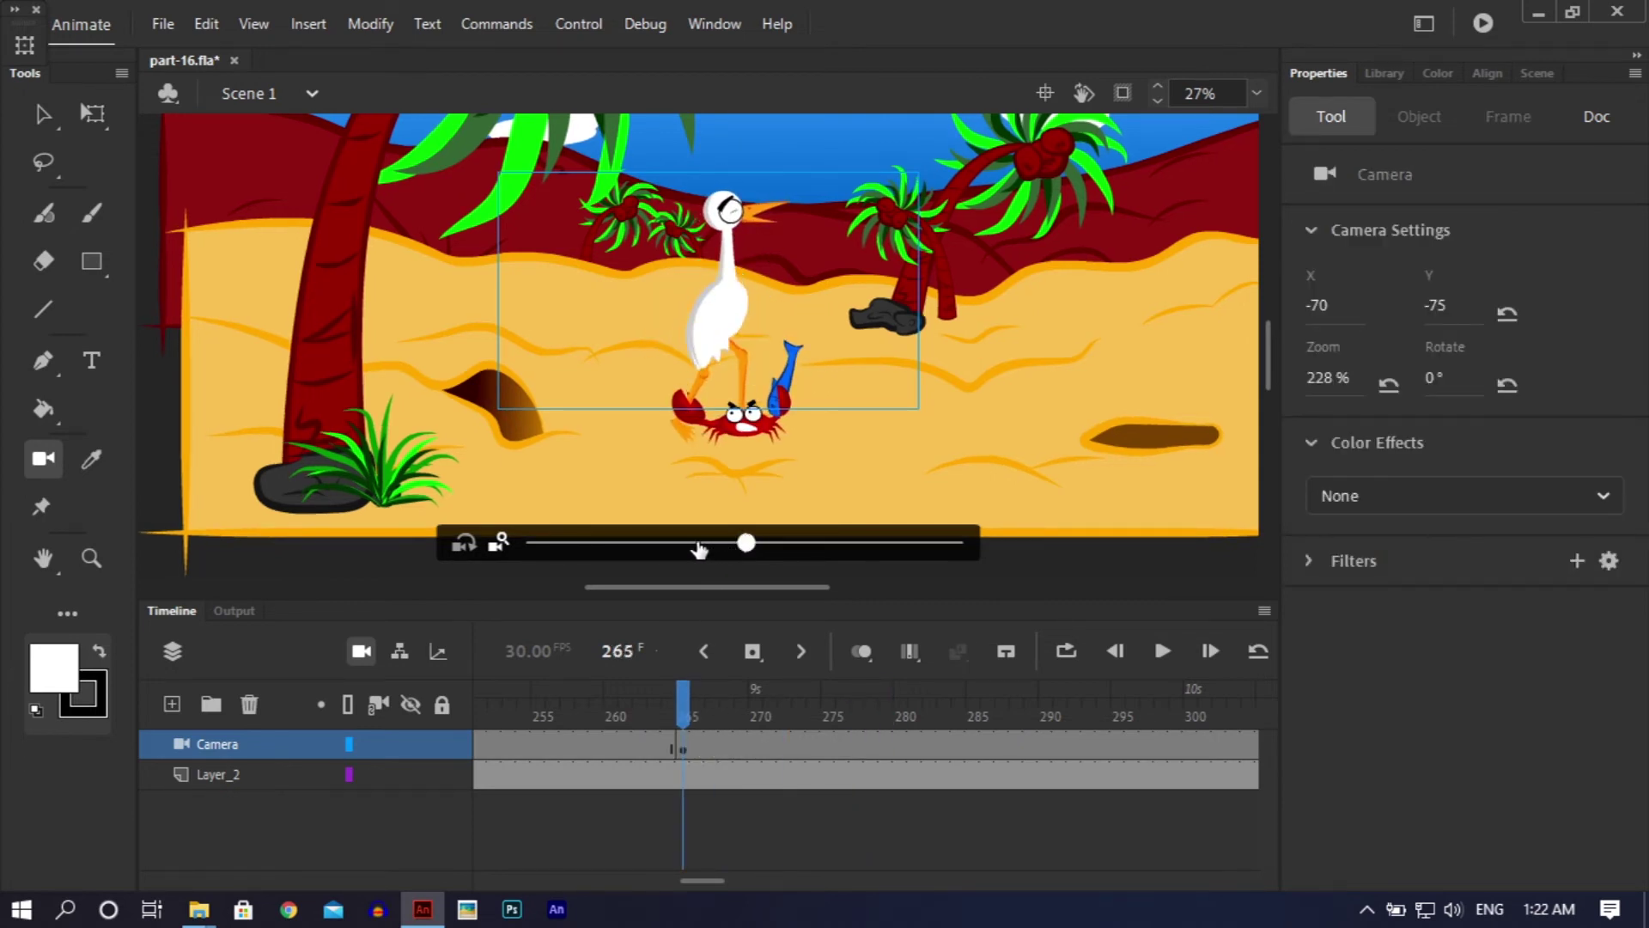
{"action": "left_click_drag", "start_coordinate": [700, 550], "coordinate": [700, 550]}
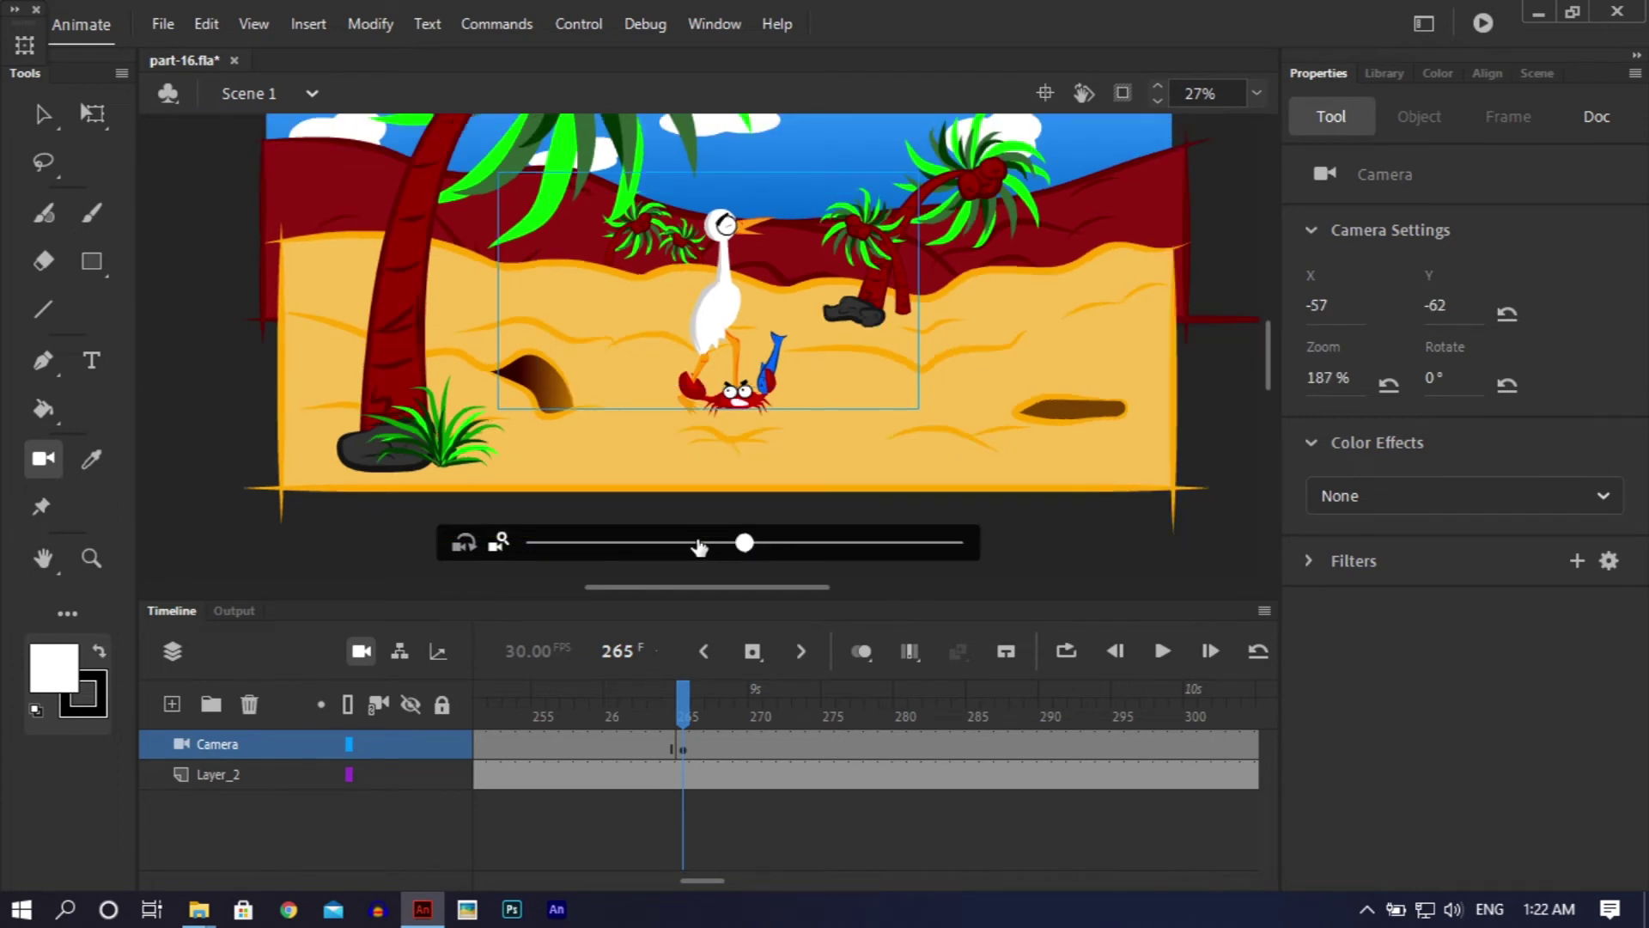
{"action": "left_click_drag", "start_coordinate": [706, 281], "coordinate": [666, 262]}
{"action": "left_click_drag", "start_coordinate": [678, 692], "coordinate": [976, 739]}
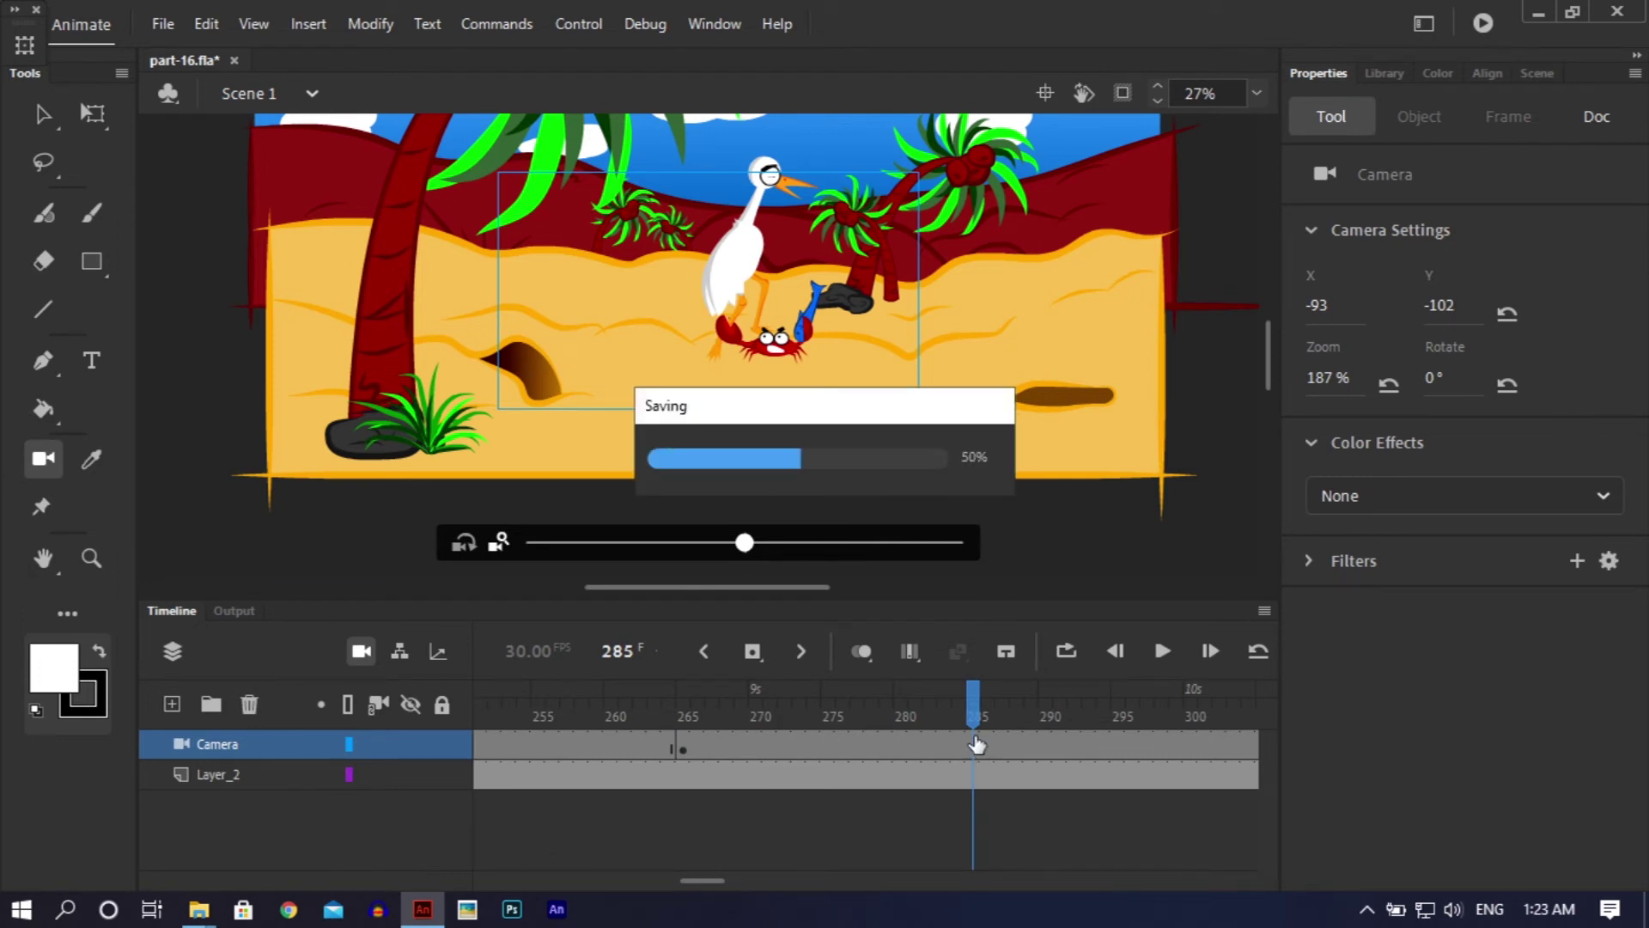
{"action": "right_click", "coordinate": [976, 741]}
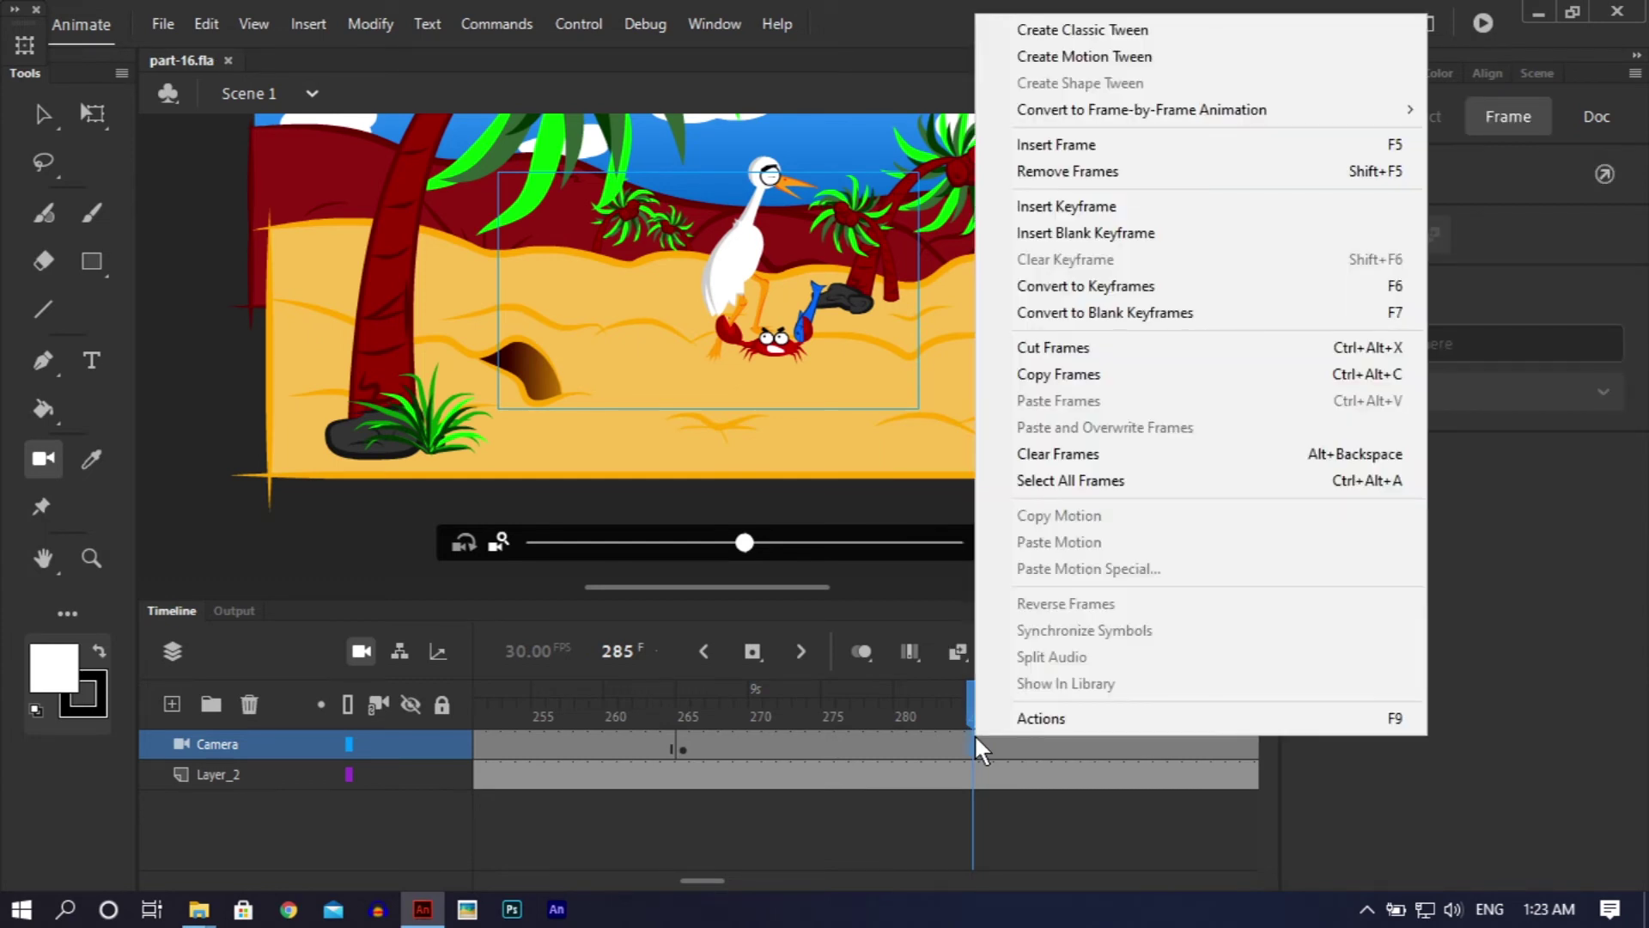
{"action": "left_click", "coordinate": [1049, 207]}
{"action": "left_click_drag", "start_coordinate": [973, 704], "coordinate": [1046, 752]}
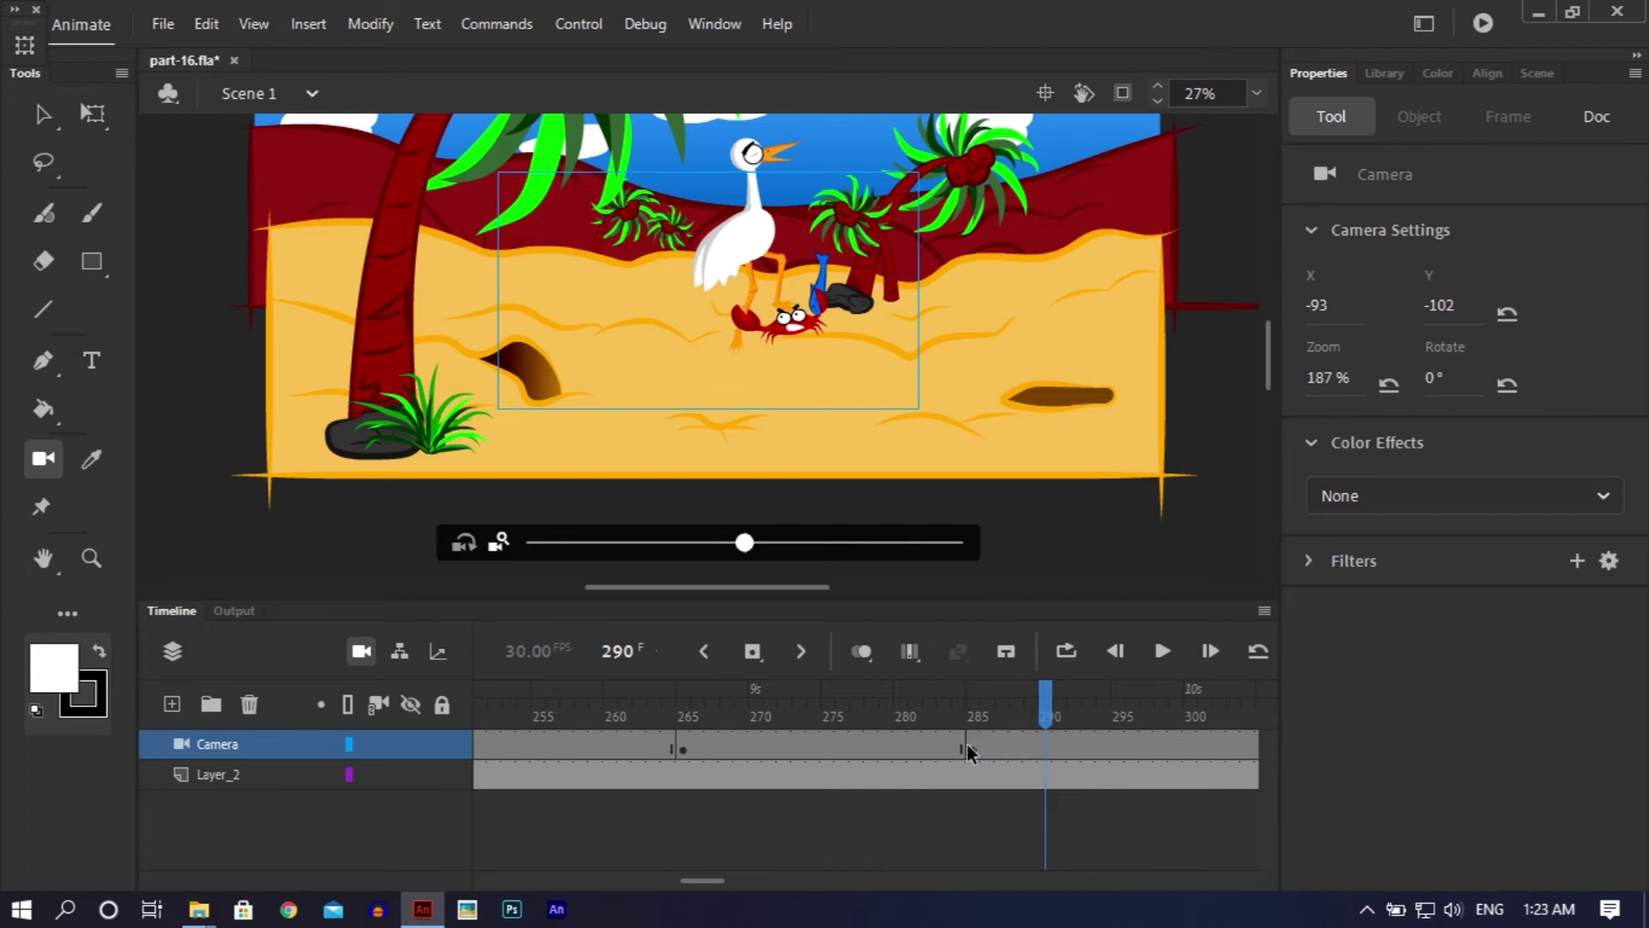
{"action": "right_click", "coordinate": [968, 744]}
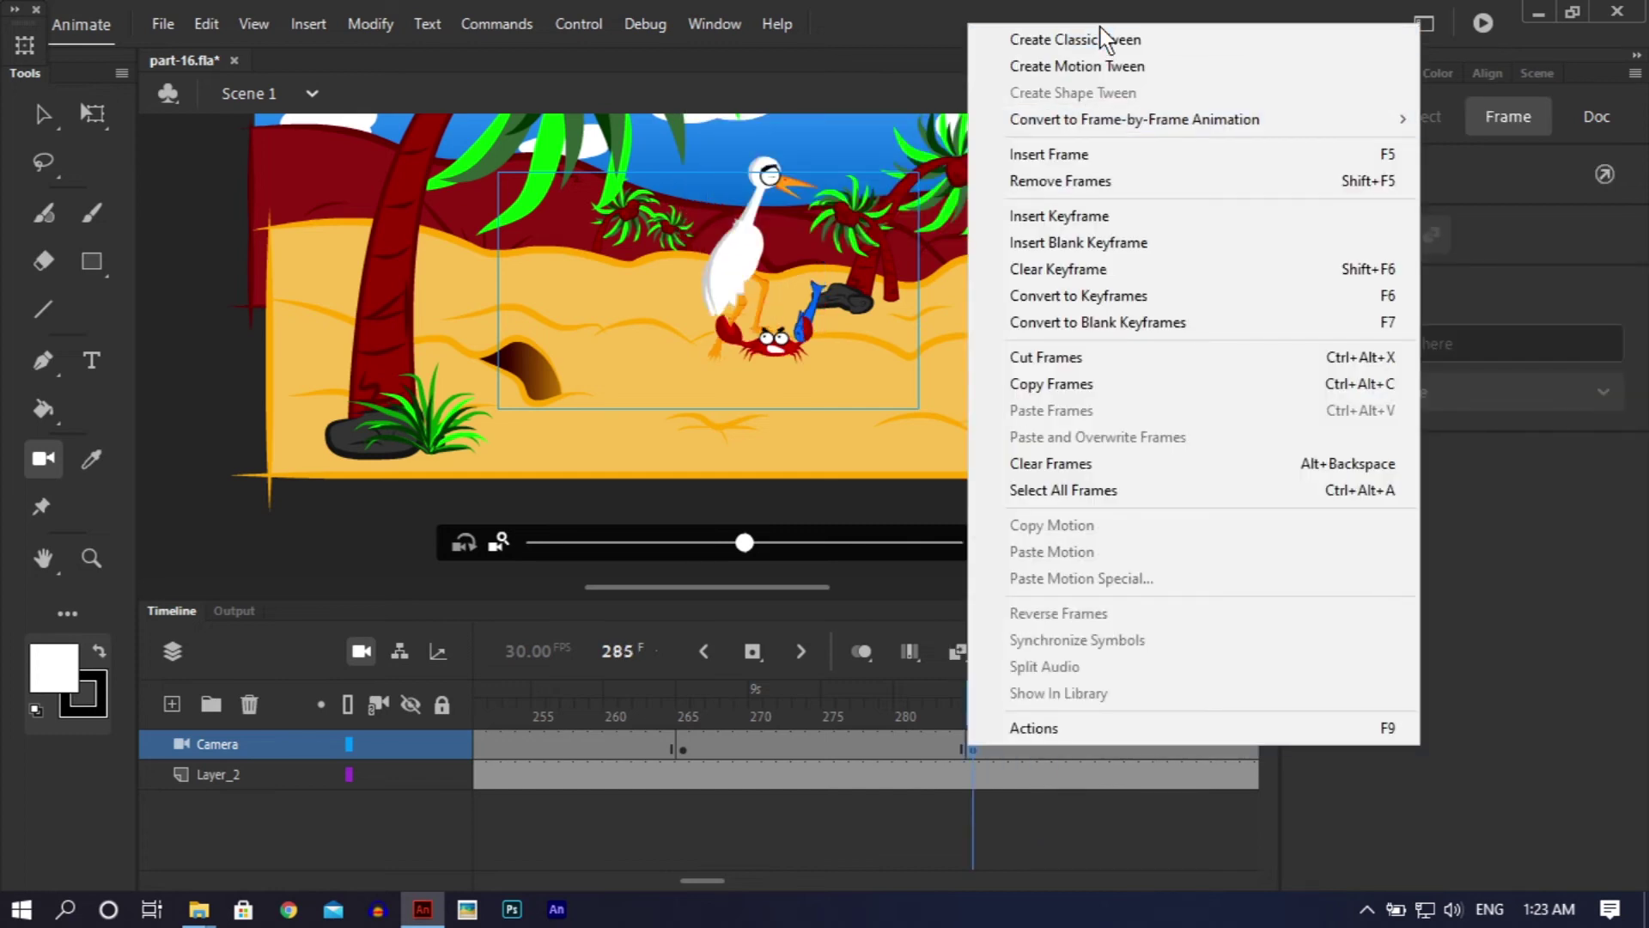
{"action": "left_click", "coordinate": [1062, 271]}
{"action": "mouse_move", "coordinate": [681, 721]}
{"action": "left_mouse_down"}
{"action": "mouse_move", "coordinate": [766, 718]}
{"action": "mouse_move", "coordinate": [696, 725]}
{"action": "mouse_move", "coordinate": [680, 745]}
{"action": "left_mouse_up"}
{"action": "right_click", "coordinate": [680, 745]}
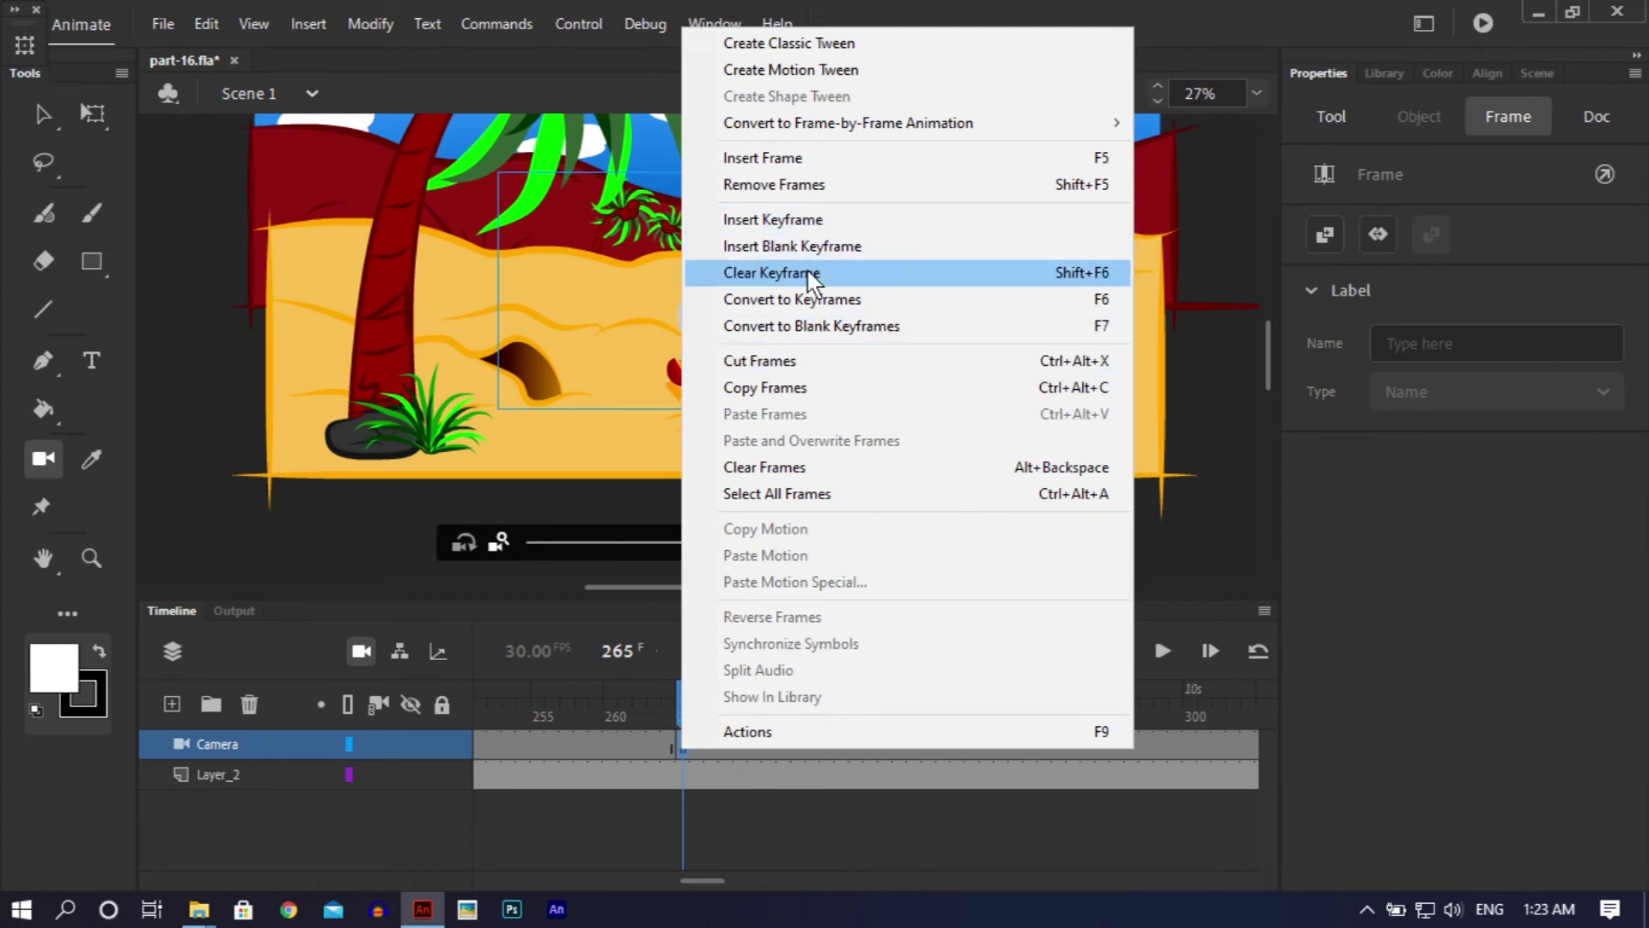
{"action": "left_click", "coordinate": [760, 275]}
{"action": "right_click", "coordinate": [756, 747]}
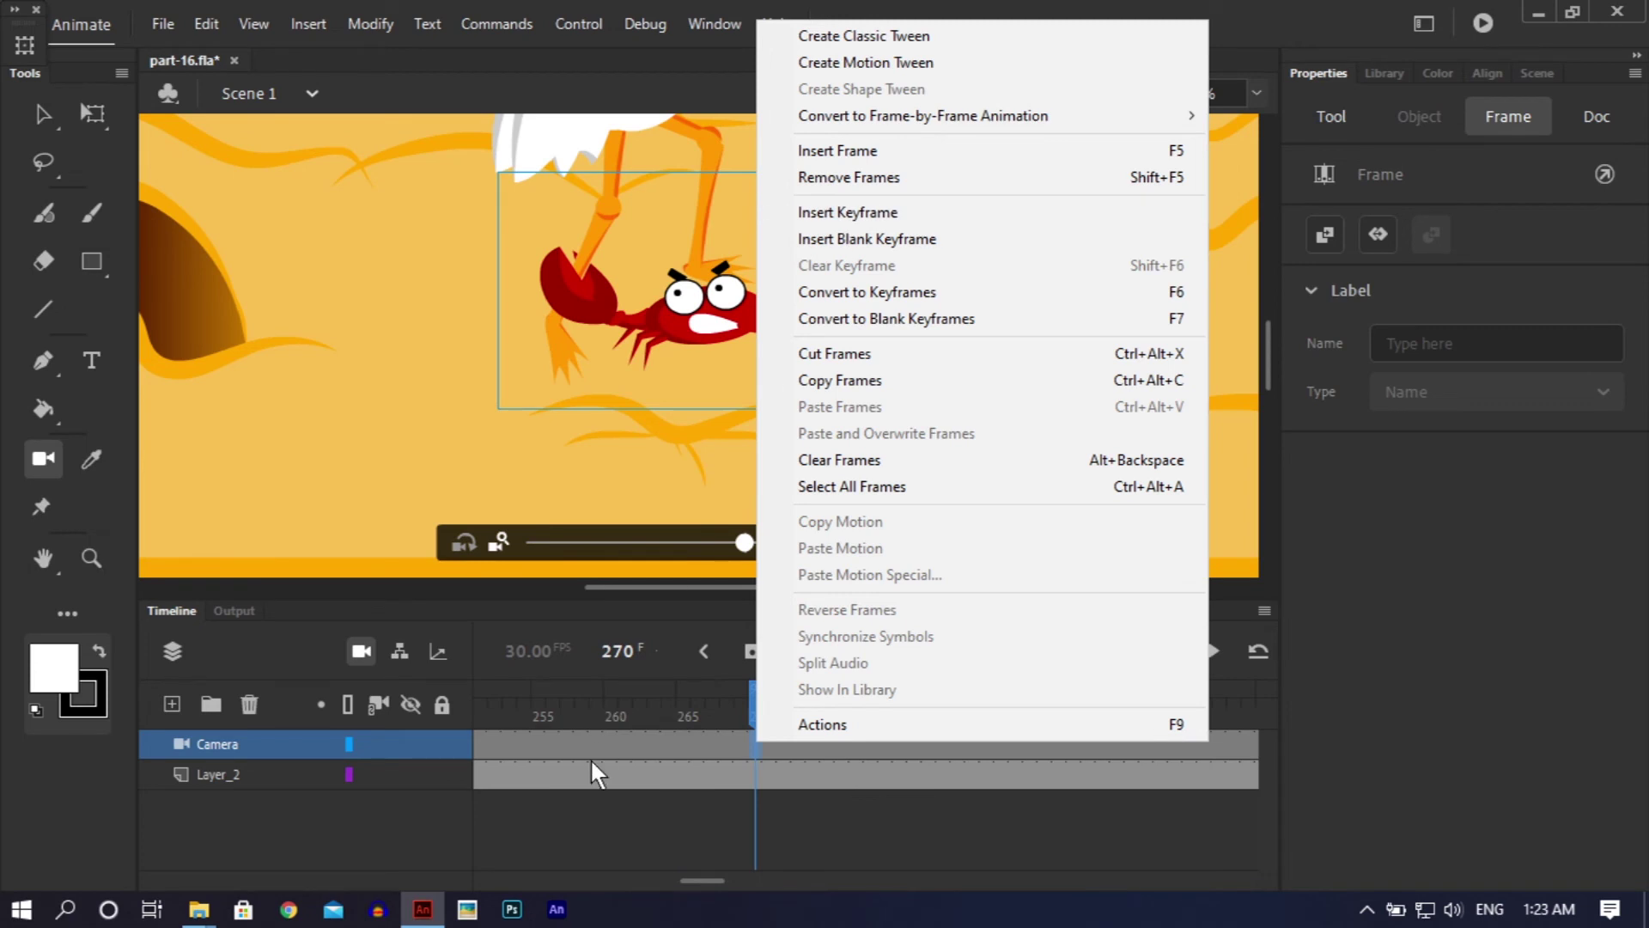
{"action": "left_click", "coordinate": [652, 740]}
{"action": "left_click", "coordinate": [652, 740]}
{"action": "left_click", "coordinate": [653, 739]}
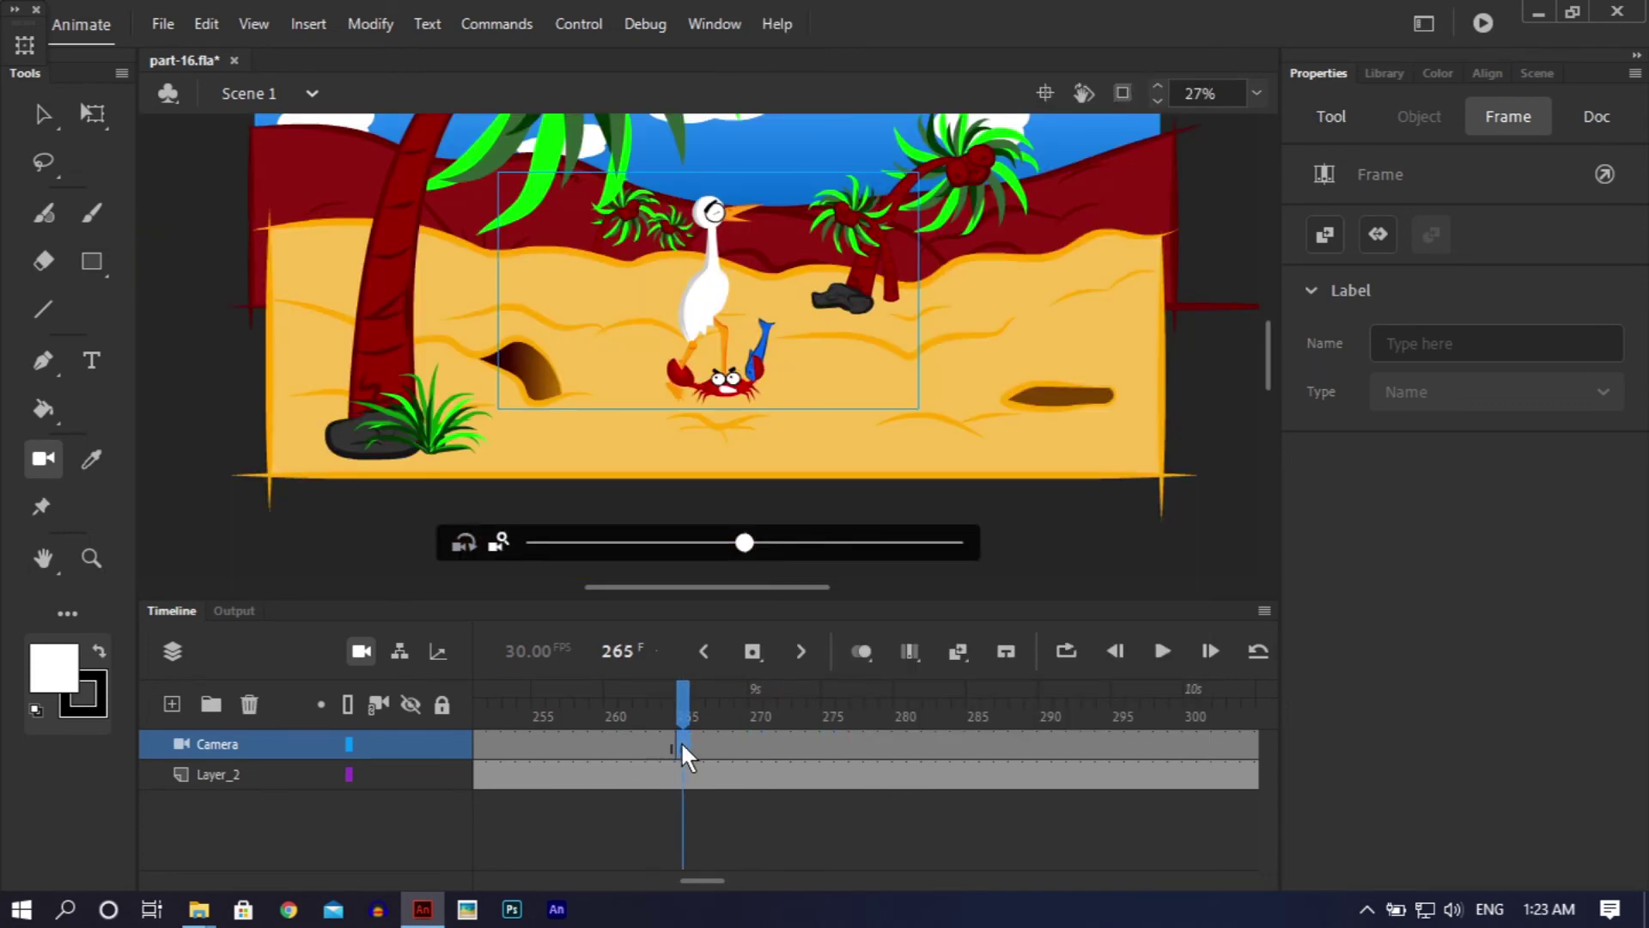
Step: Move the Camera keyframe at frame 265 to frame 270 and go to frame 290 on the Camera layer
{"action": "left_click_drag", "start_coordinate": [749, 744], "coordinate": [1045, 692]}
{"action": "left_click", "coordinate": [804, 698]}
{"action": "left_click", "coordinate": [1053, 747]}
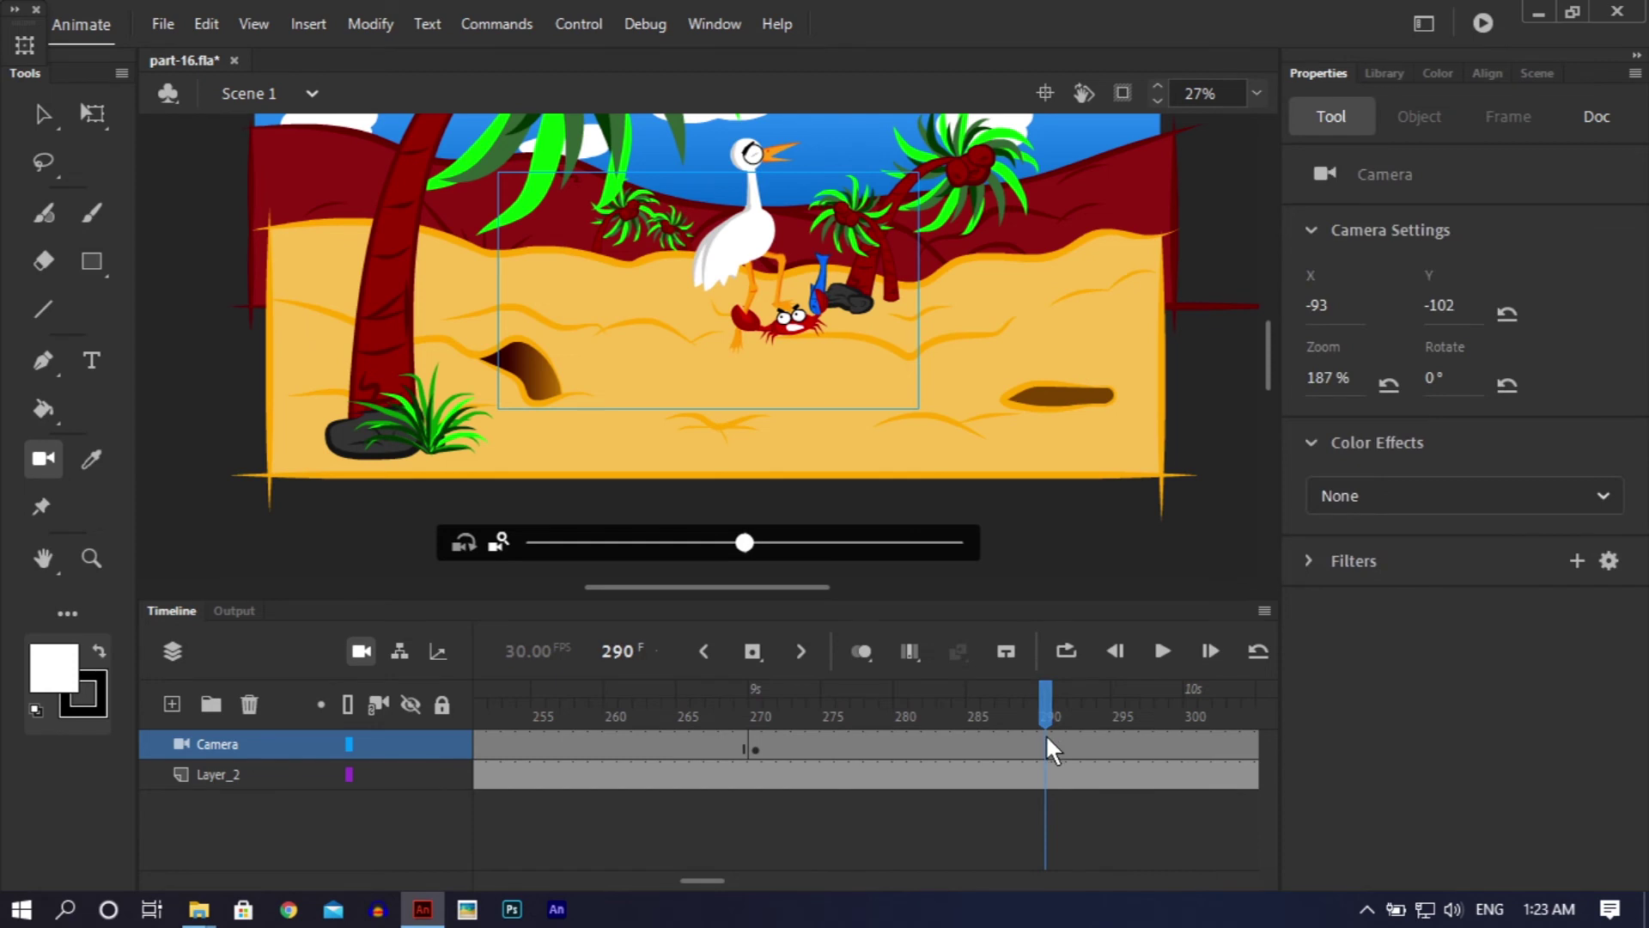
Step: Insert a Camera keyframe at frame 290 and create a classic tween between frames 270 and 290
{"action": "right_click", "coordinate": [1047, 737]}
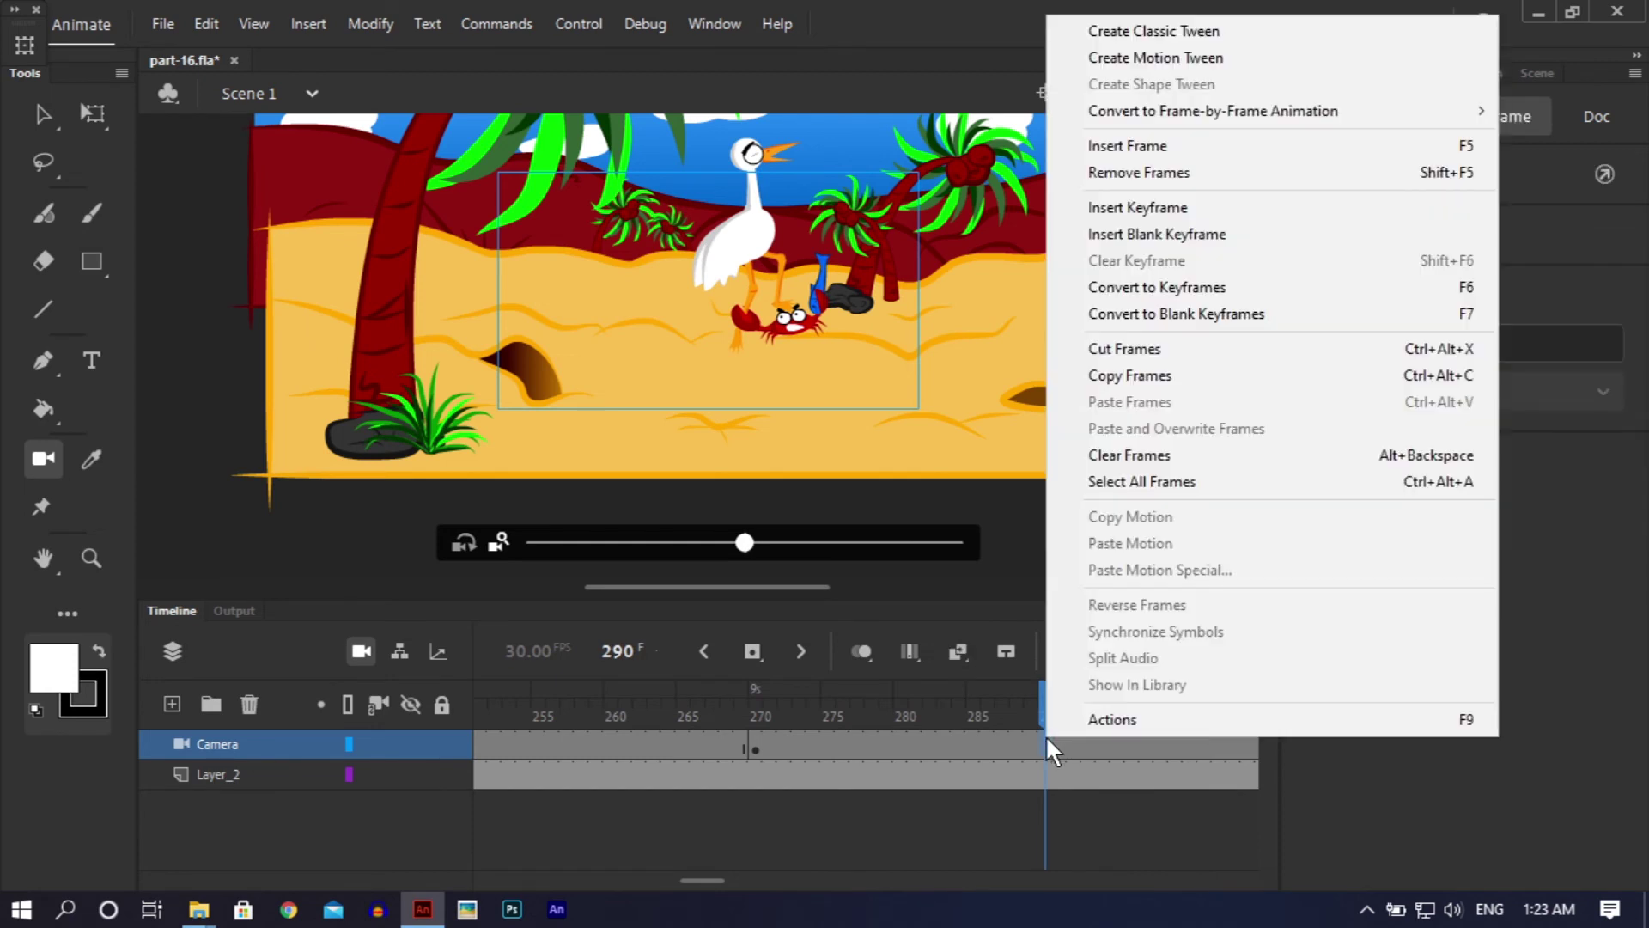
{"action": "left_click", "coordinate": [1108, 209]}
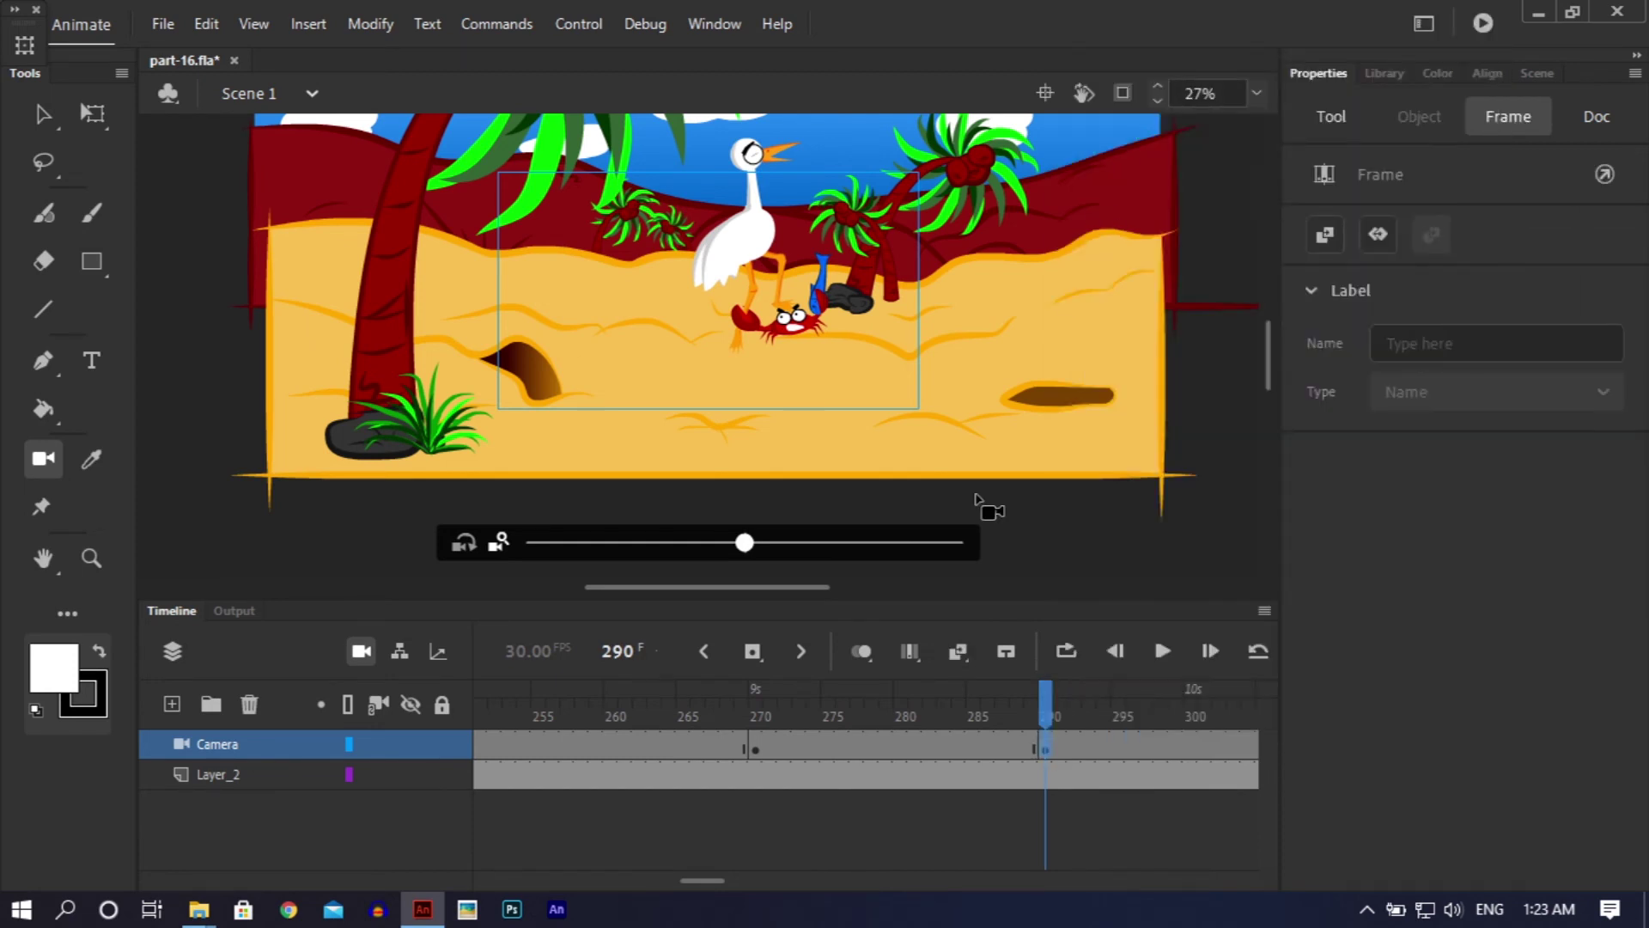
{"action": "right_click", "coordinate": [867, 738]}
{"action": "left_click", "coordinate": [1017, 43]}
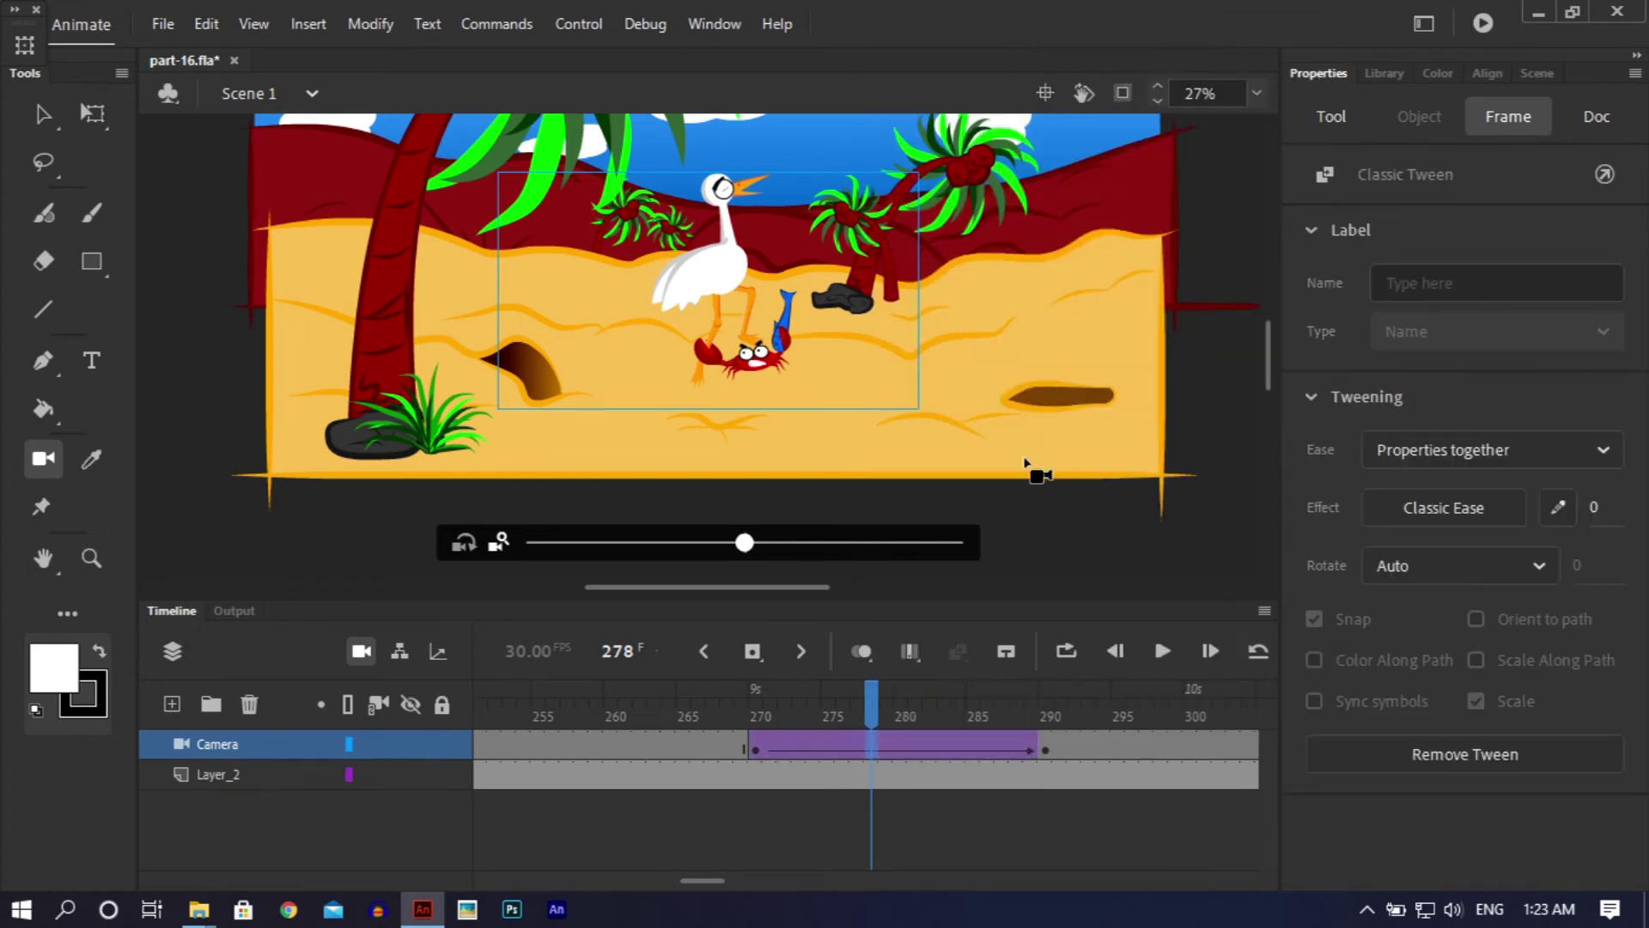
Step: Pan the camera at frame 290 to about X -295, Y 93 to reframe the heron and crab
{"action": "left_click", "coordinate": [1045, 751]}
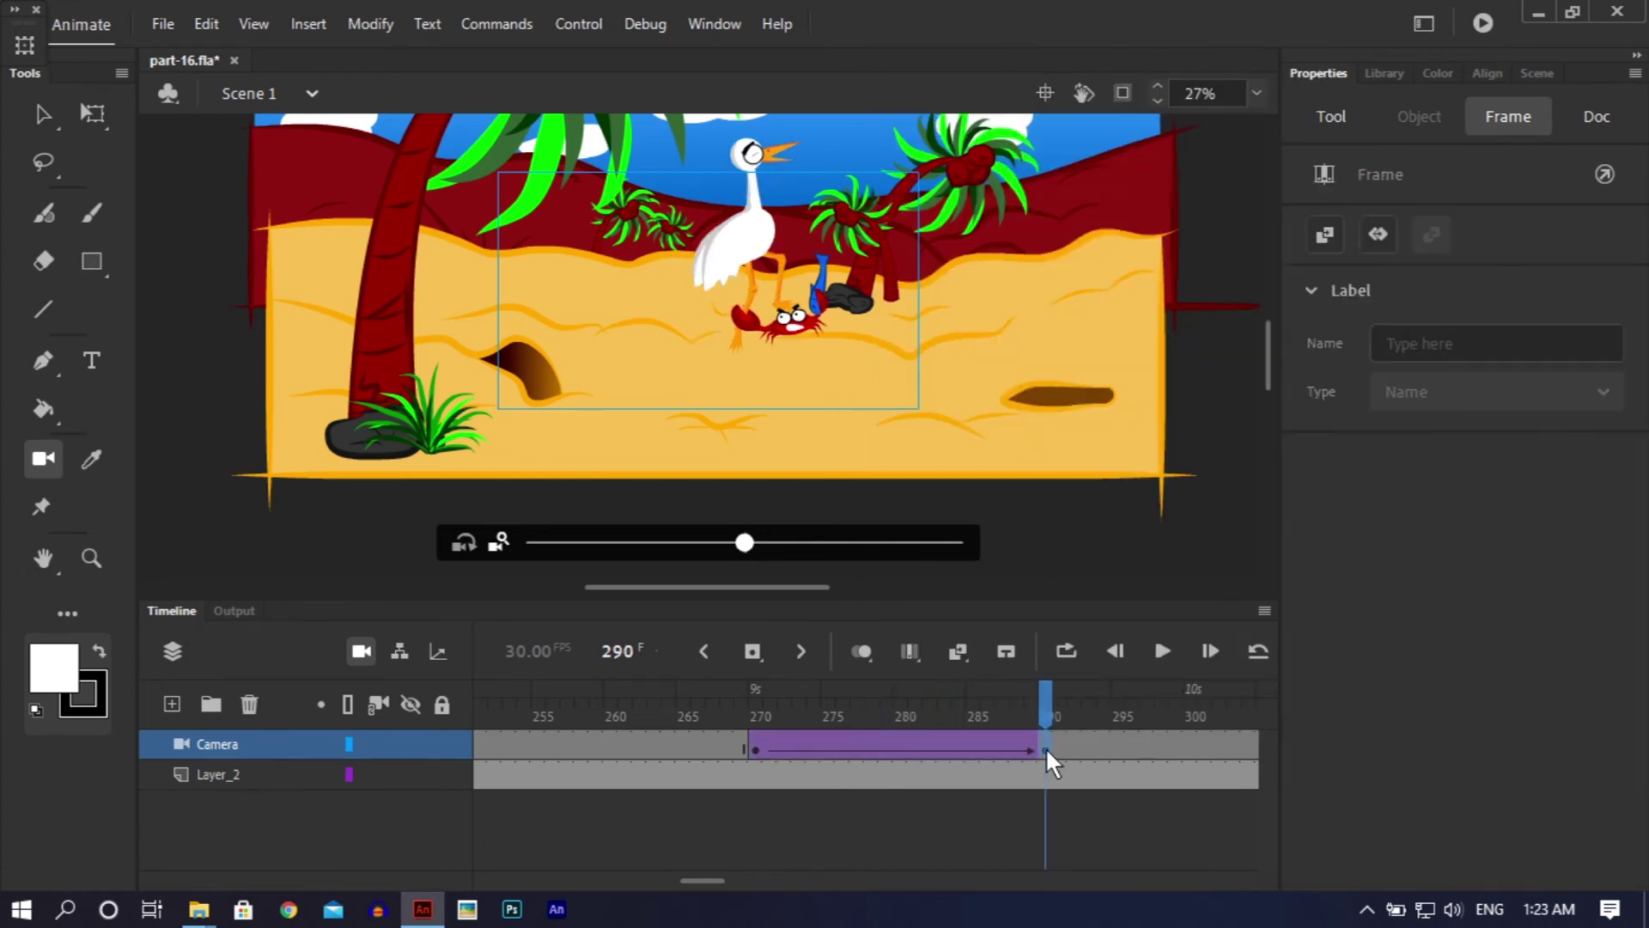
{"action": "left_click", "coordinate": [761, 245]}
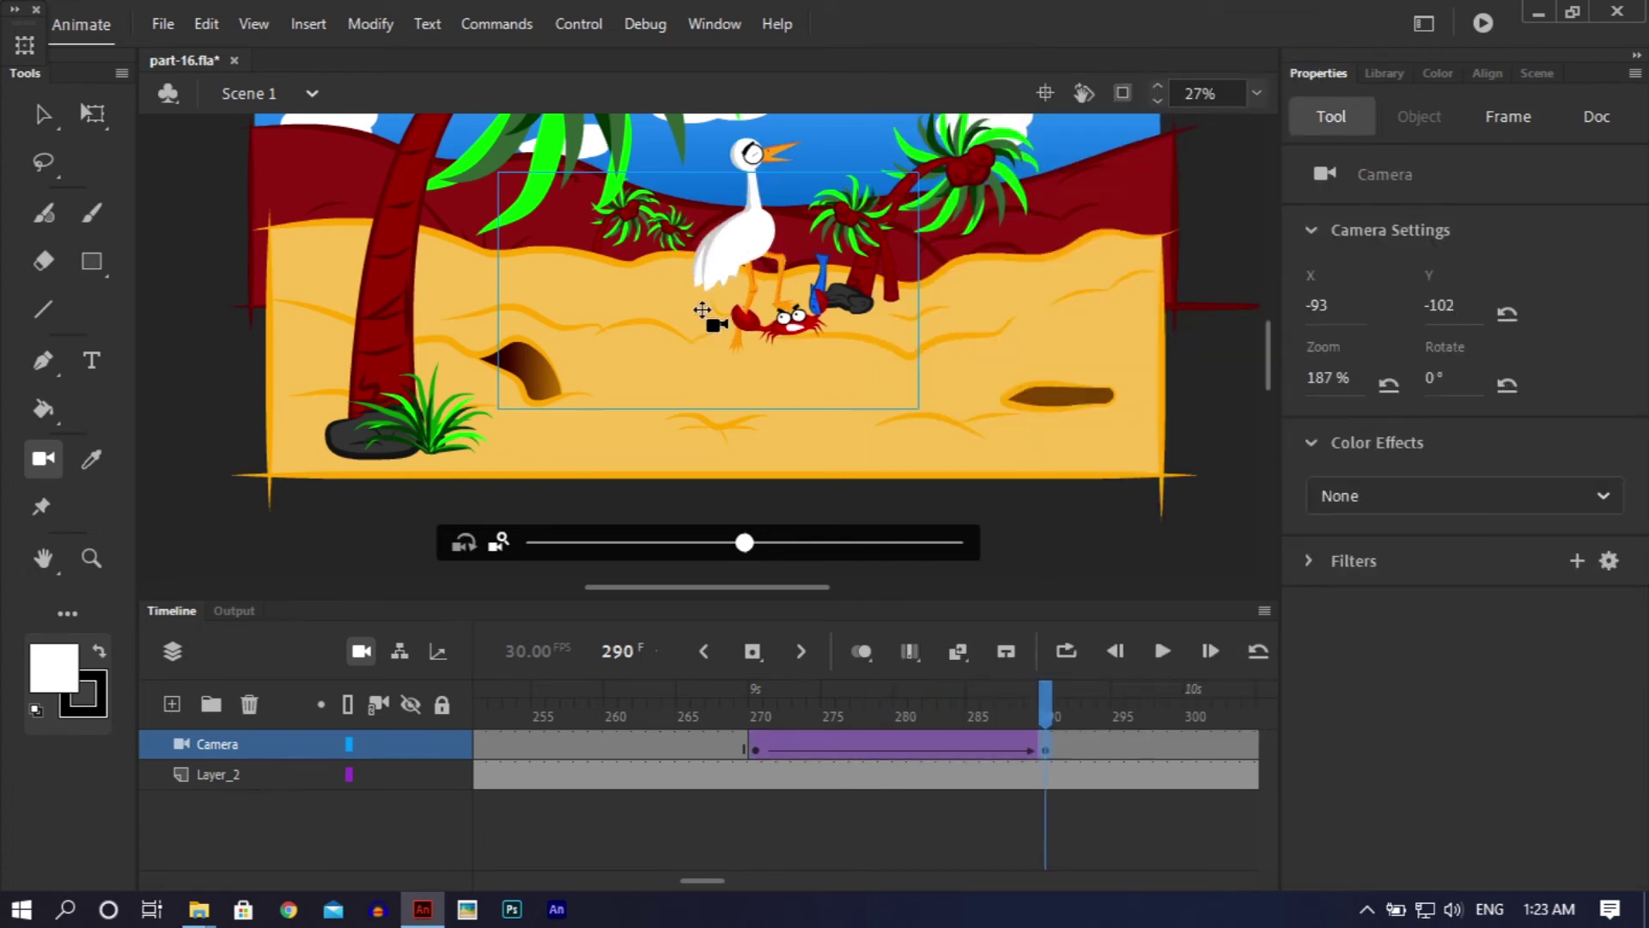
{"action": "left_click_drag", "start_coordinate": [746, 257], "coordinate": [764, 235]}
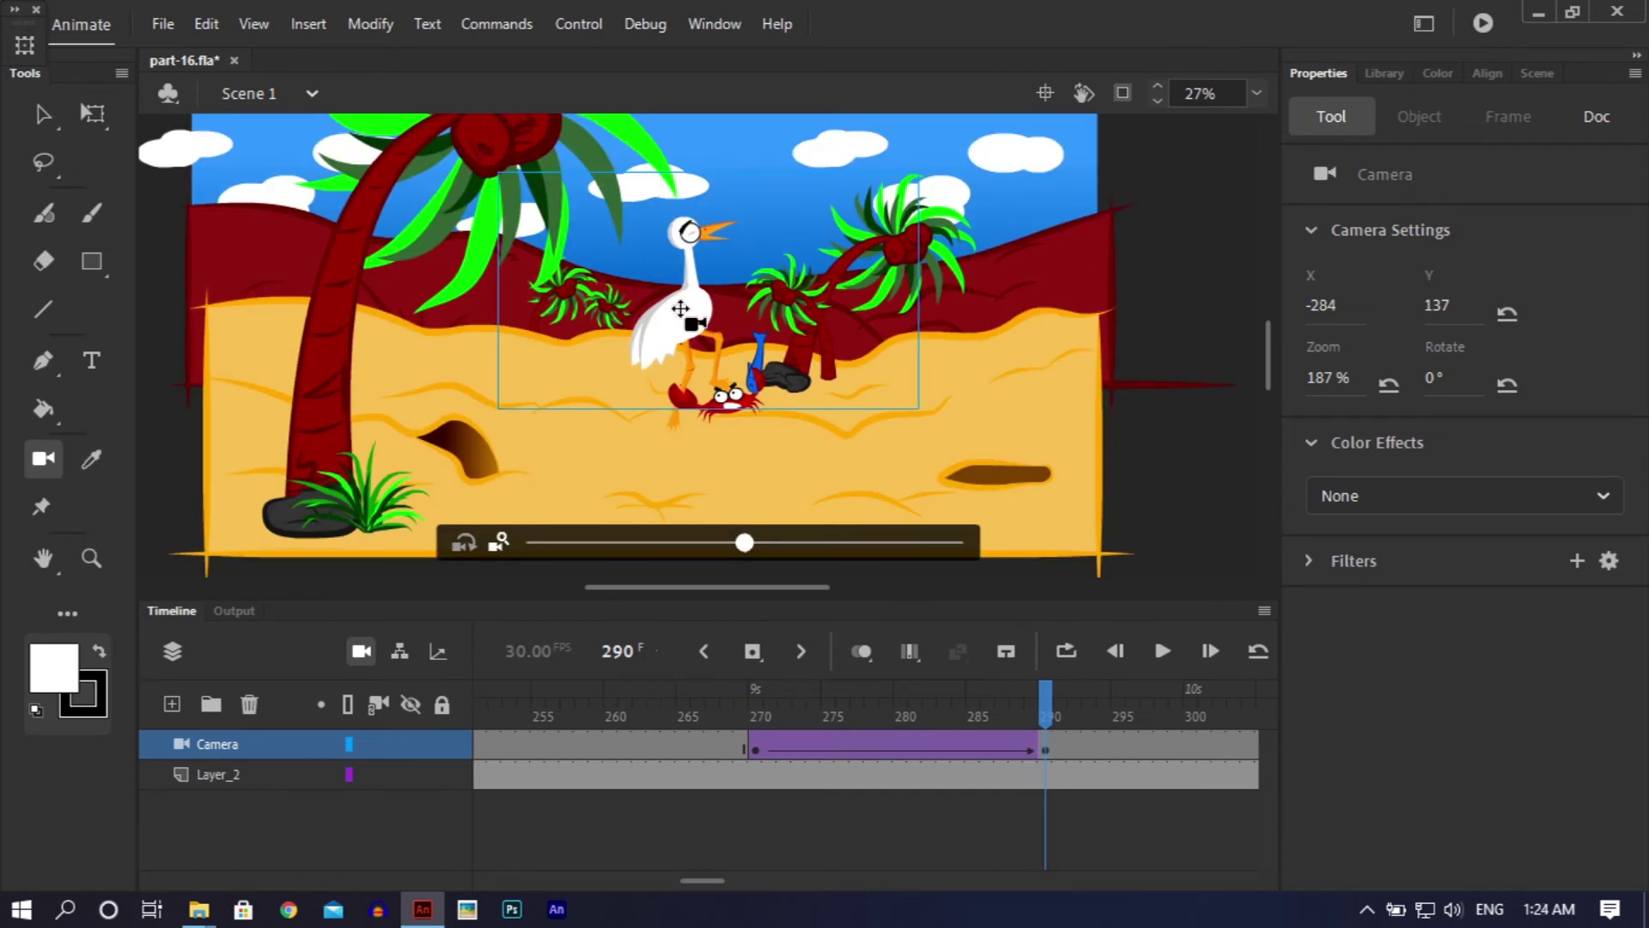
{"action": "left_click_drag", "start_coordinate": [681, 308], "coordinate": [681, 308]}
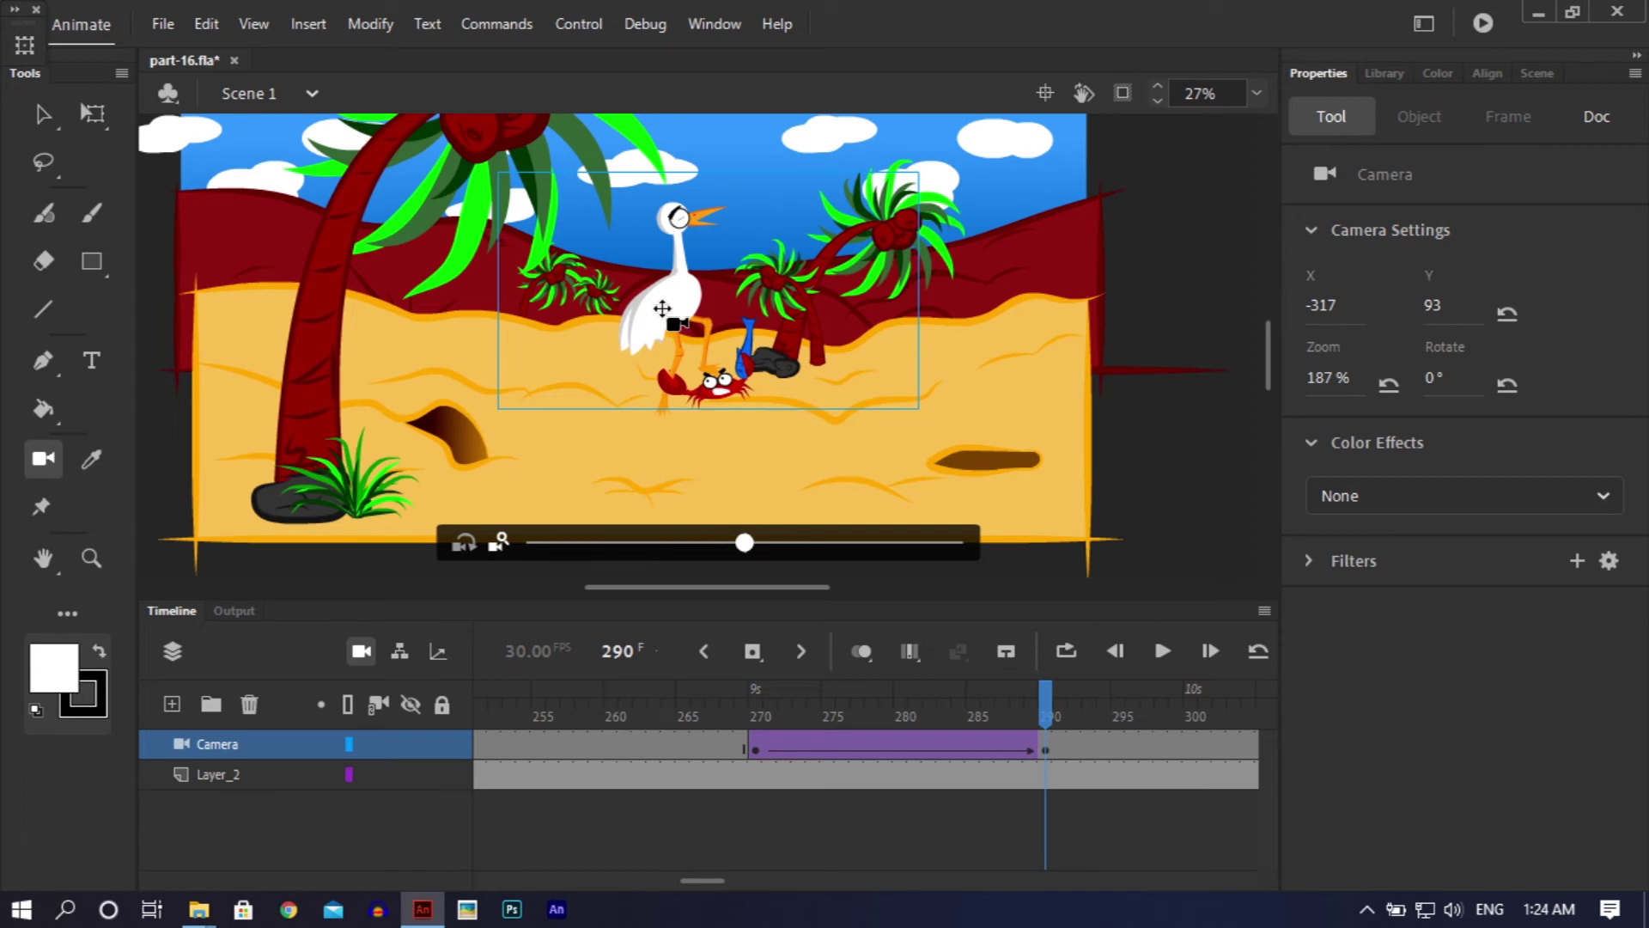
{"action": "left_click_drag", "start_coordinate": [662, 309], "coordinate": [662, 308]}
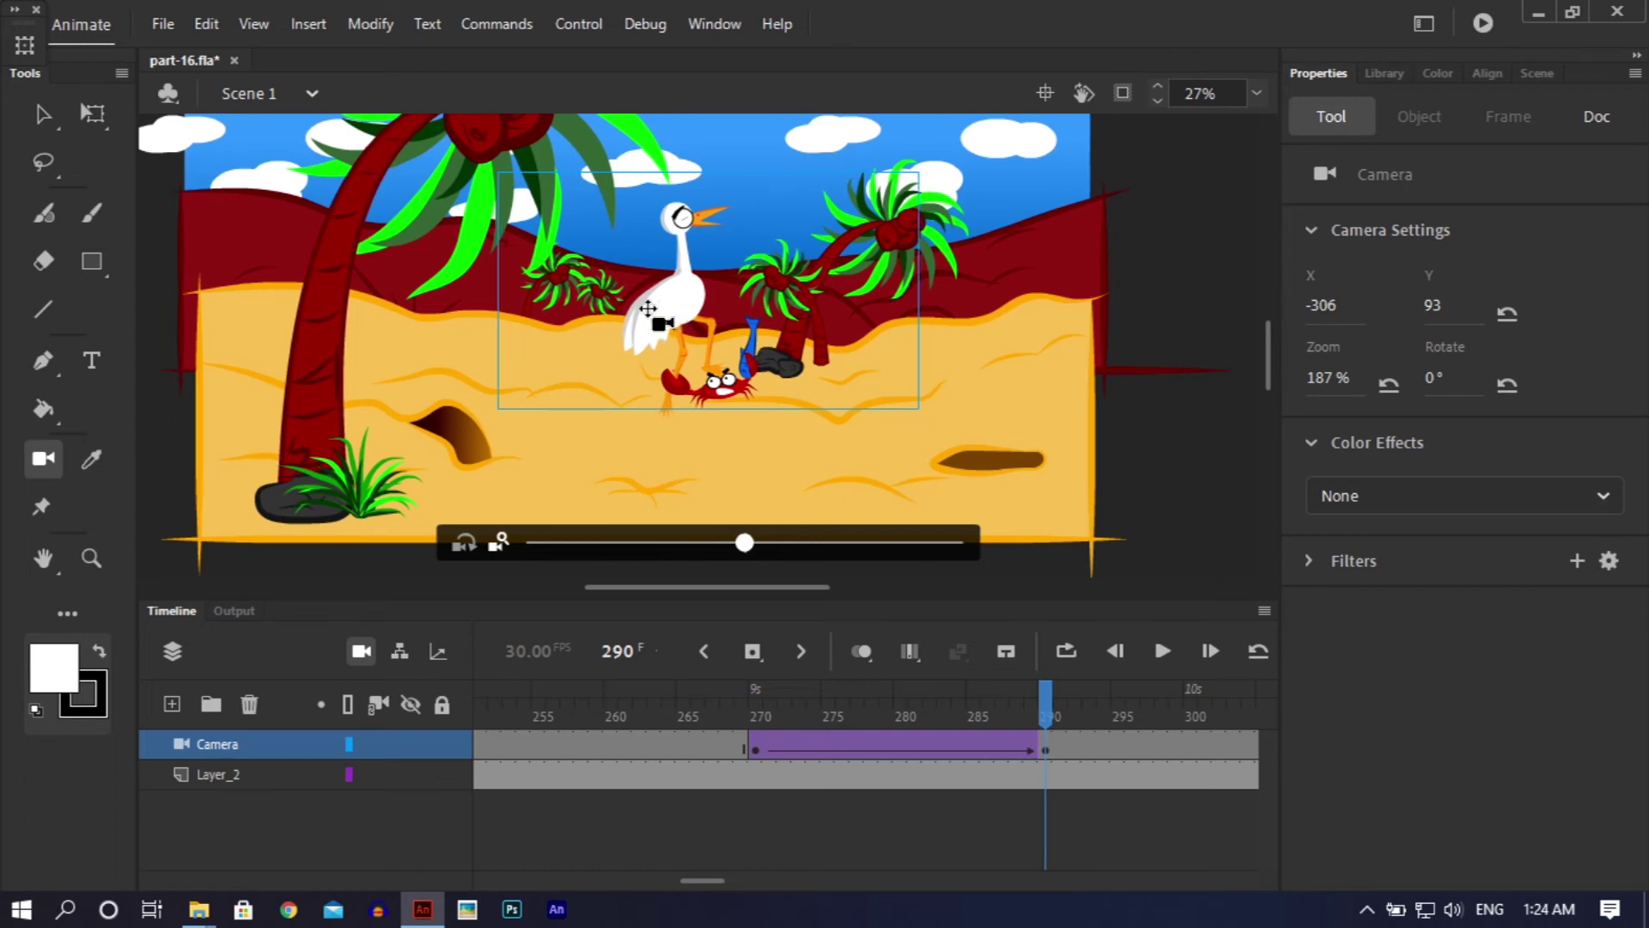
Step: Insert a Camera keyframe at frame 310 and pan the camera there to about X -574, Y -94
{"action": "left_click_drag", "start_coordinate": [1041, 687], "coordinate": [1119, 746]}
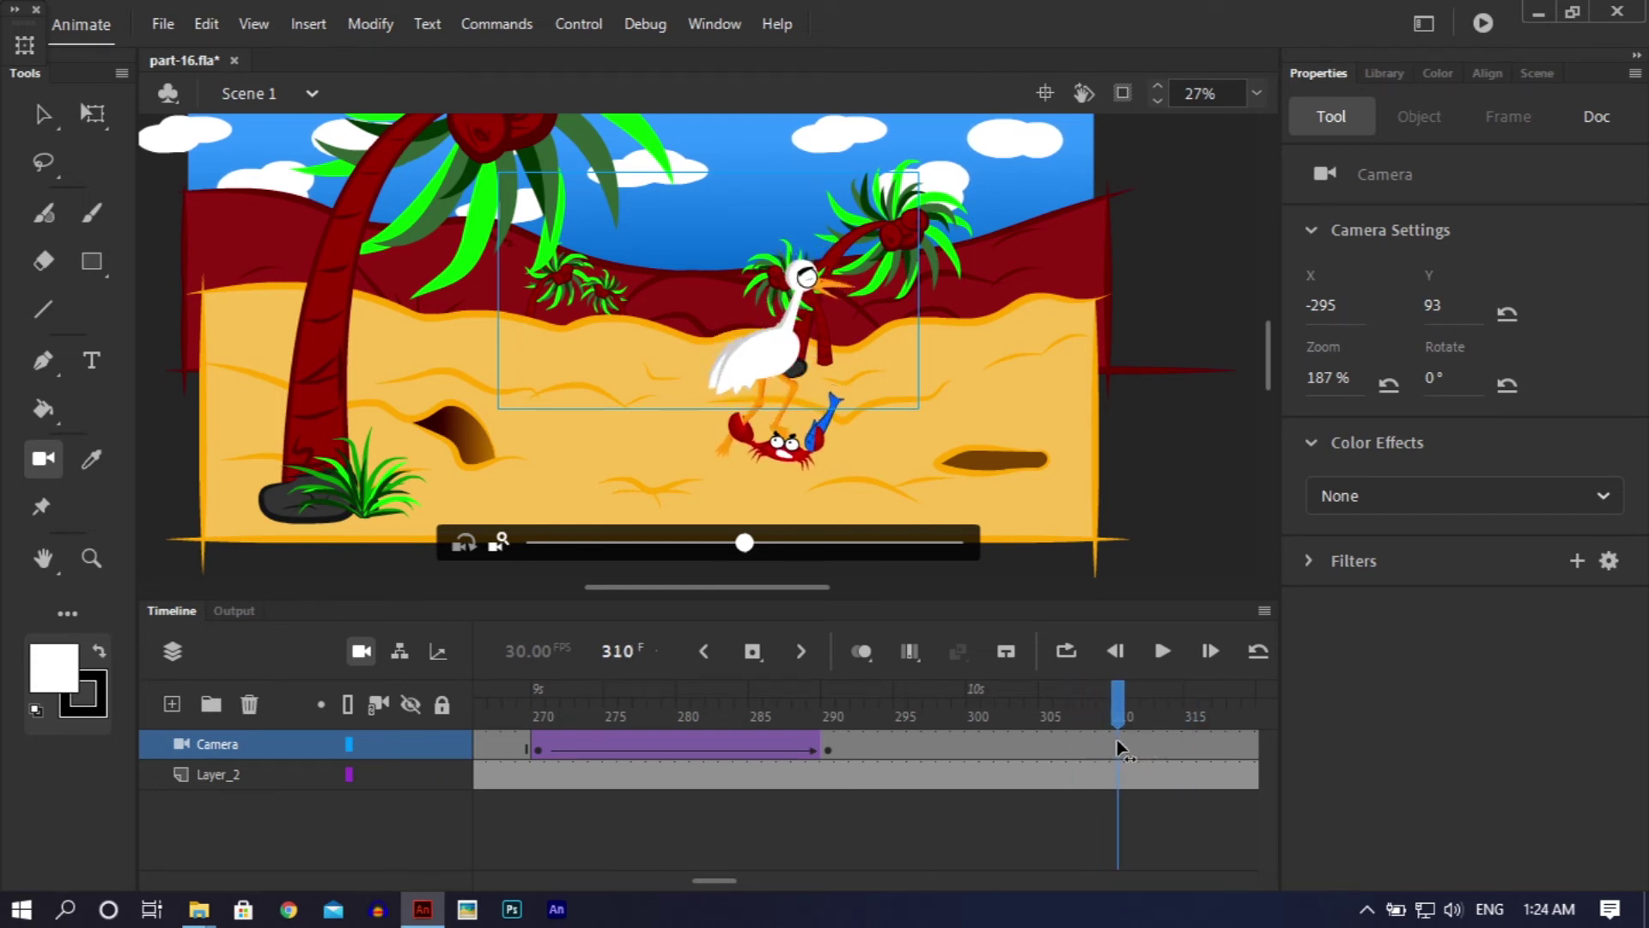
{"action": "right_click", "coordinate": [1118, 746]}
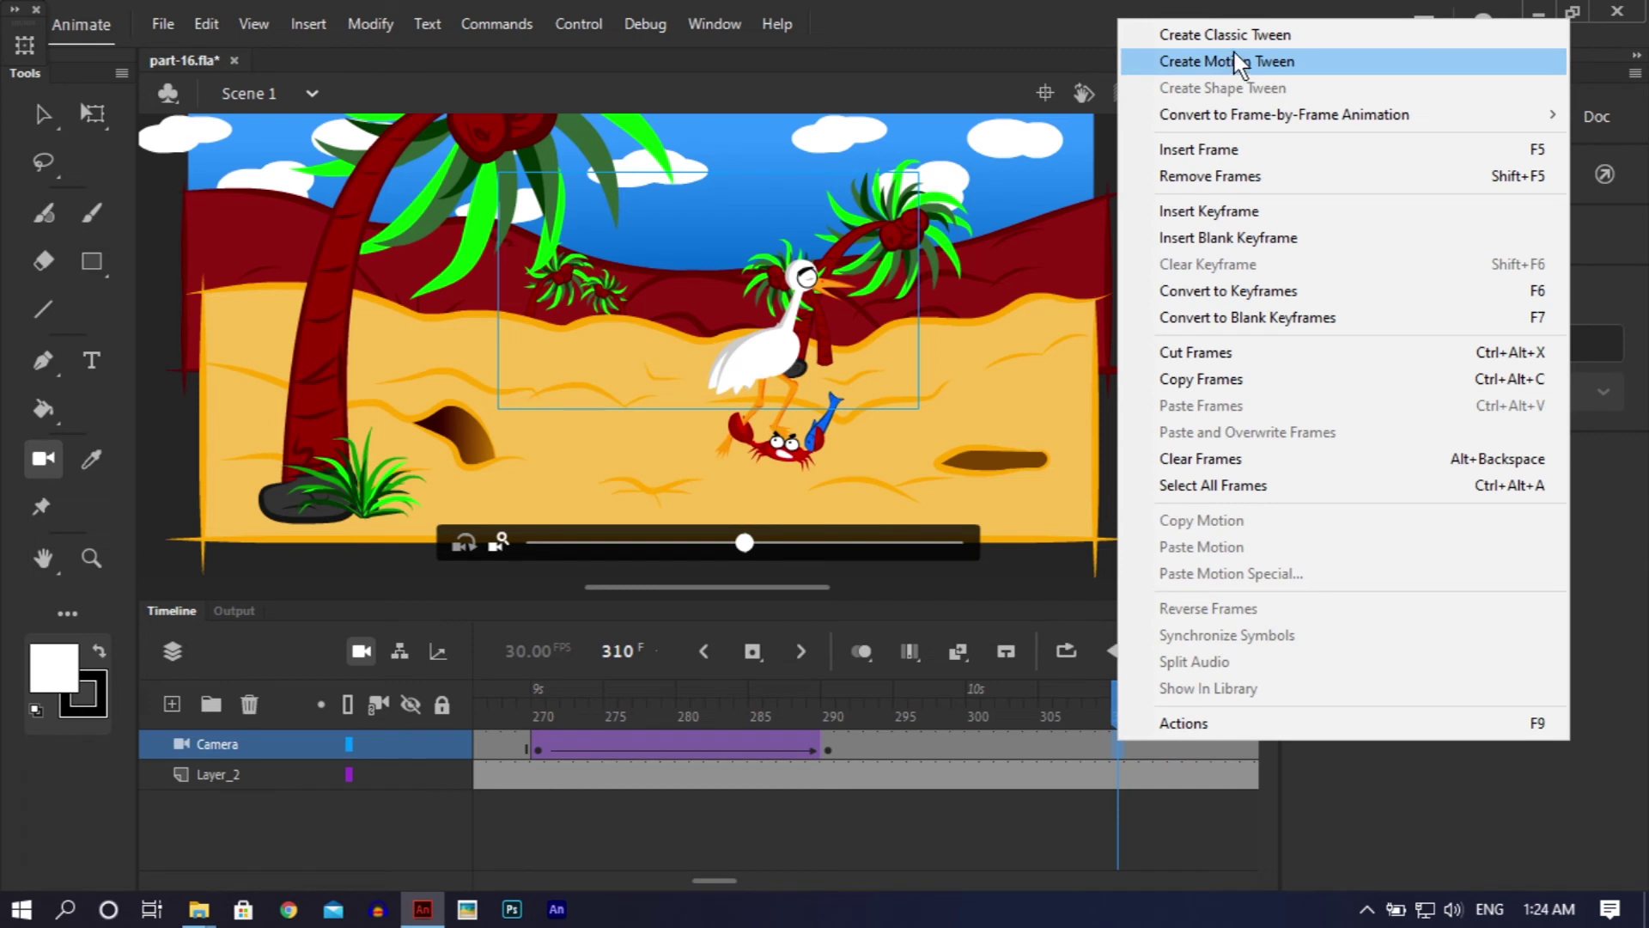
{"action": "left_click", "coordinate": [1221, 210]}
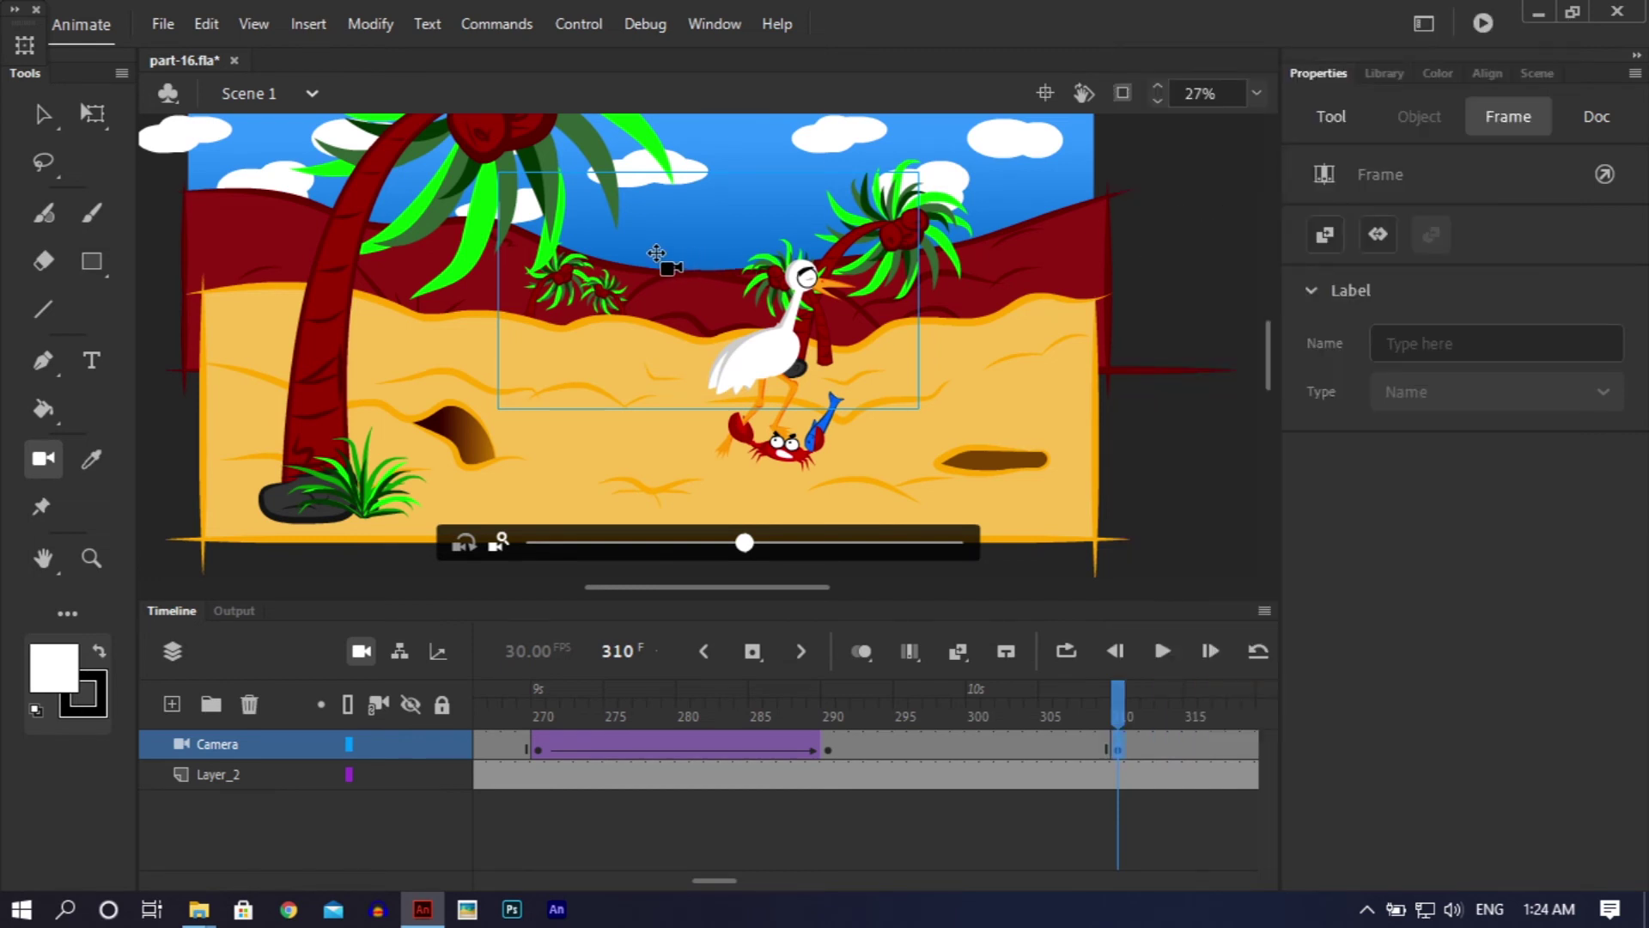
{"action": "left_click_drag", "start_coordinate": [655, 248], "coordinate": [756, 301]}
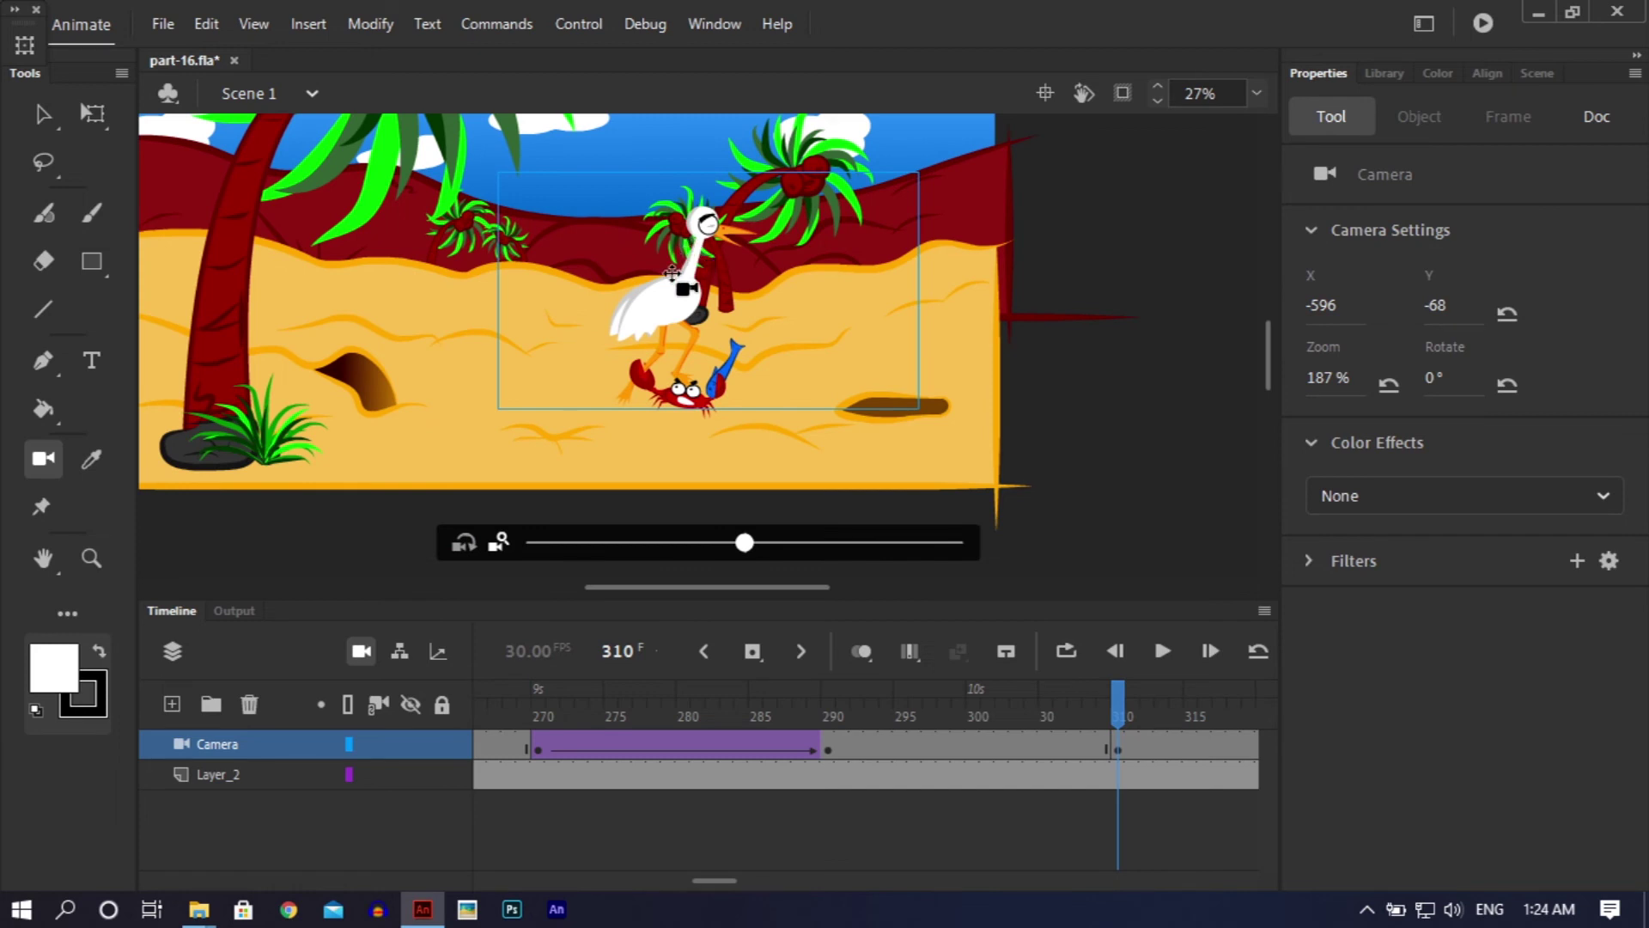
{"action": "left_click_drag", "start_coordinate": [684, 284], "coordinate": [691, 276]}
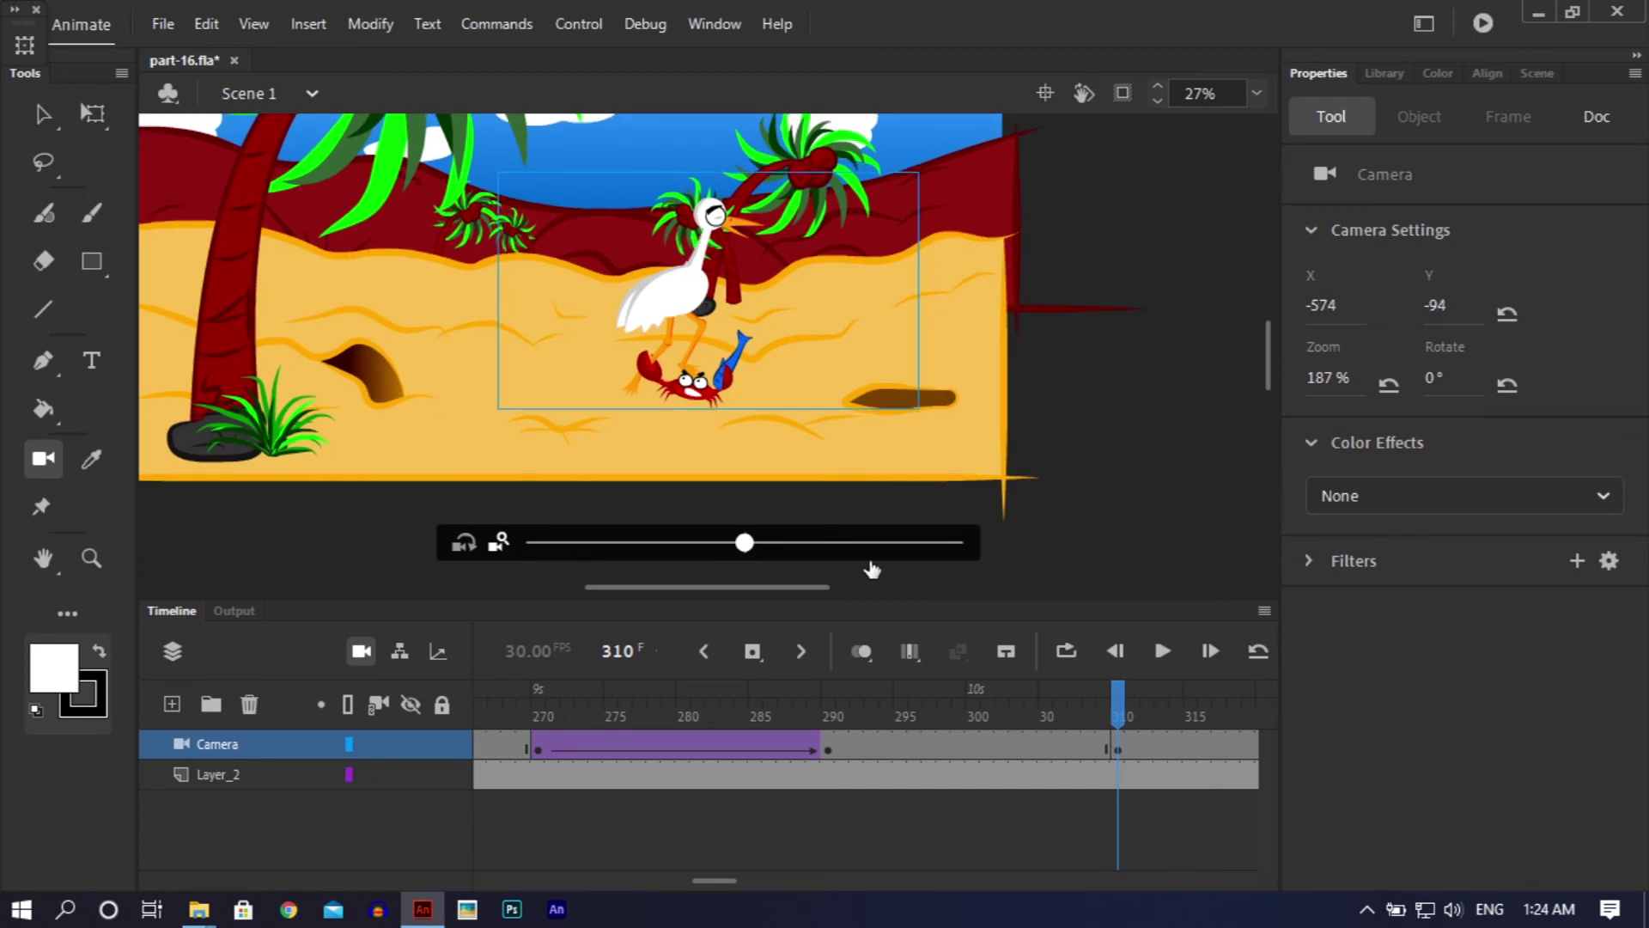
Step: Create a classic tween on the Camera layer between frames 290 and 310 and play back the move
{"action": "right_click", "coordinate": [888, 736]}
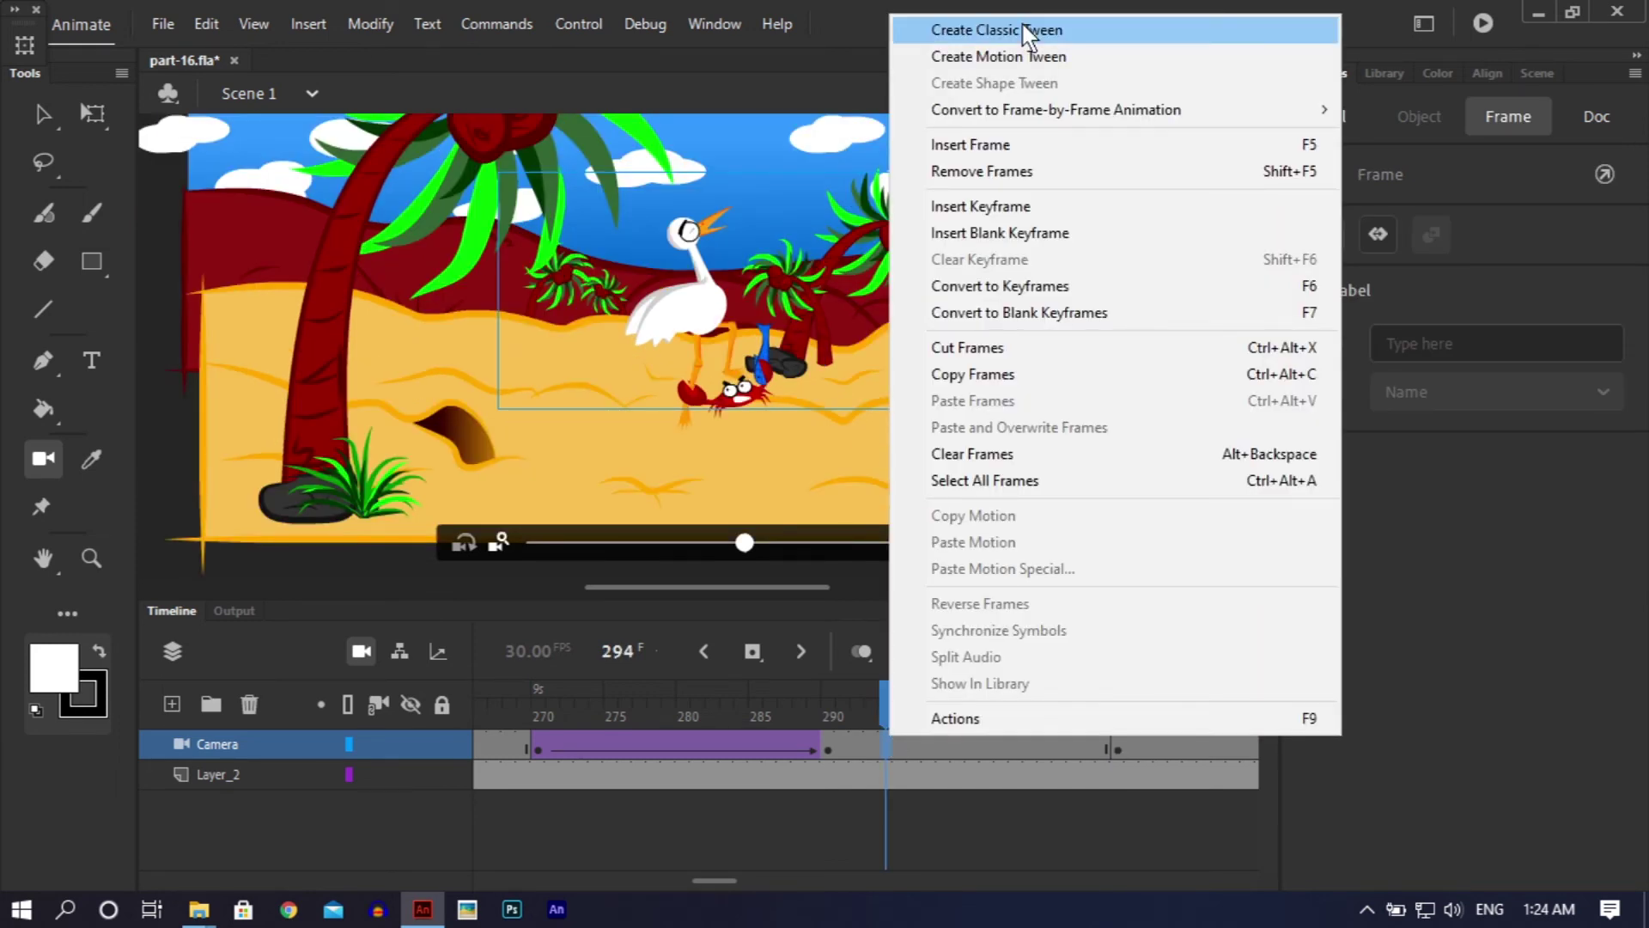
{"action": "left_click", "coordinate": [1027, 36]}
{"action": "key", "text": "Return"}
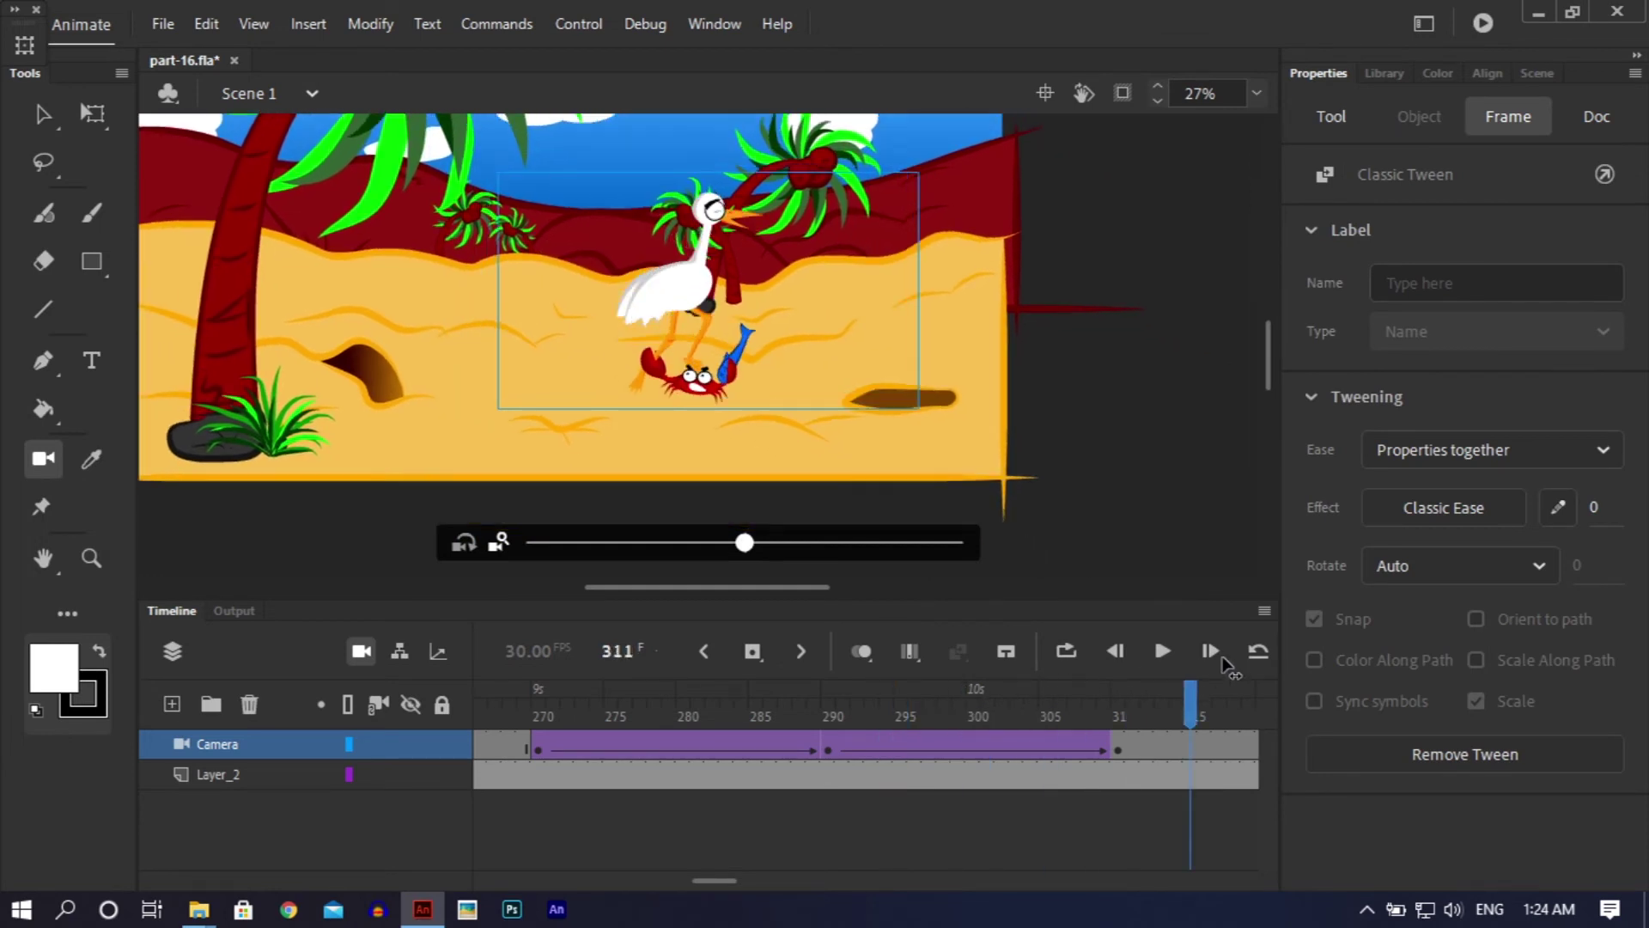
{"action": "left_click_drag", "start_coordinate": [1142, 673], "coordinate": [1130, 741]}
Step: Insert a Camera keyframe at frame 325 and create a classic tween between frames 310 and 325
{"action": "left_click_drag", "start_coordinate": [1136, 736], "coordinate": [971, 745]}
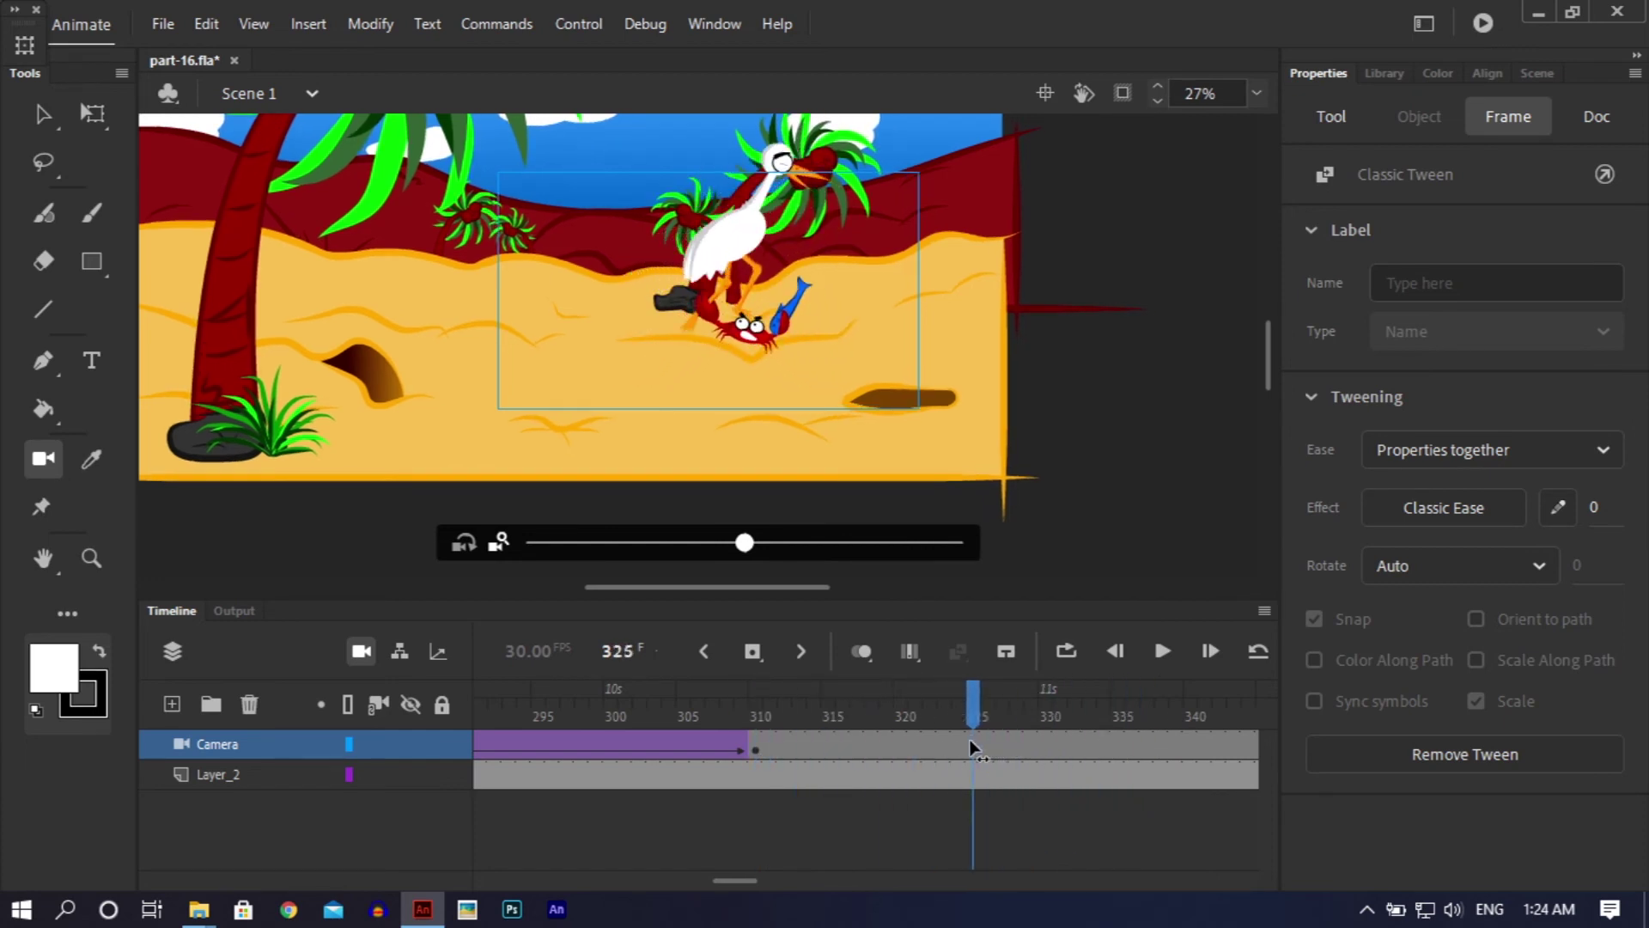
{"action": "right_click", "coordinate": [972, 746]}
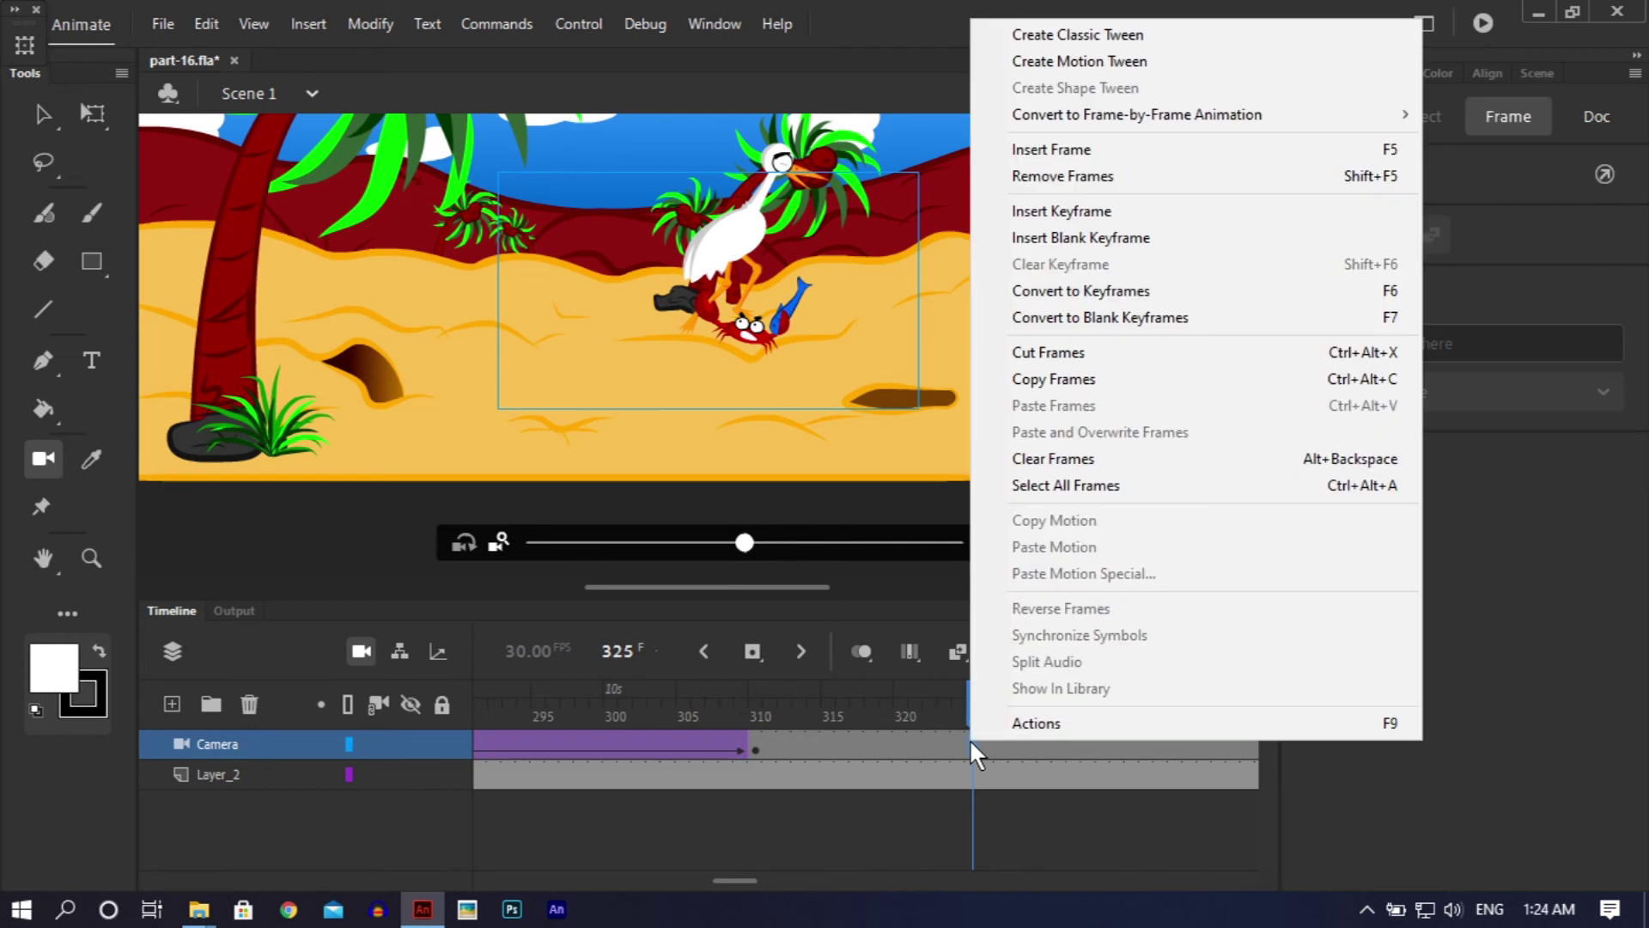
{"action": "left_click", "coordinate": [1038, 214]}
{"action": "left_click", "coordinate": [860, 748]}
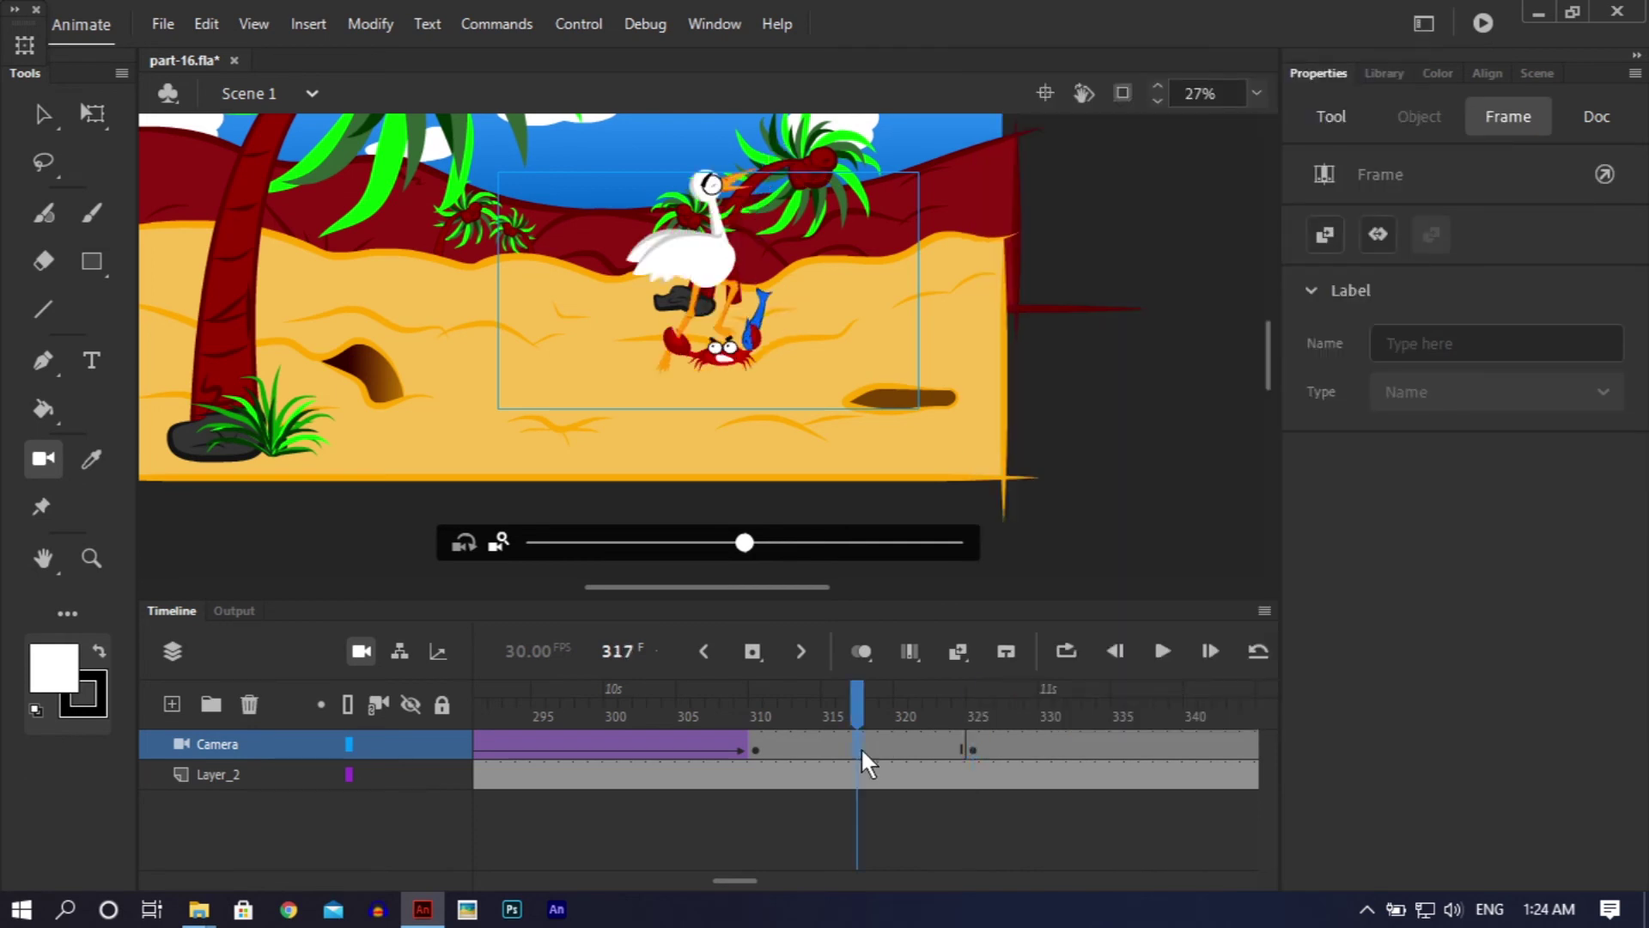
{"action": "right_click", "coordinate": [861, 745]}
{"action": "left_click", "coordinate": [979, 45]}
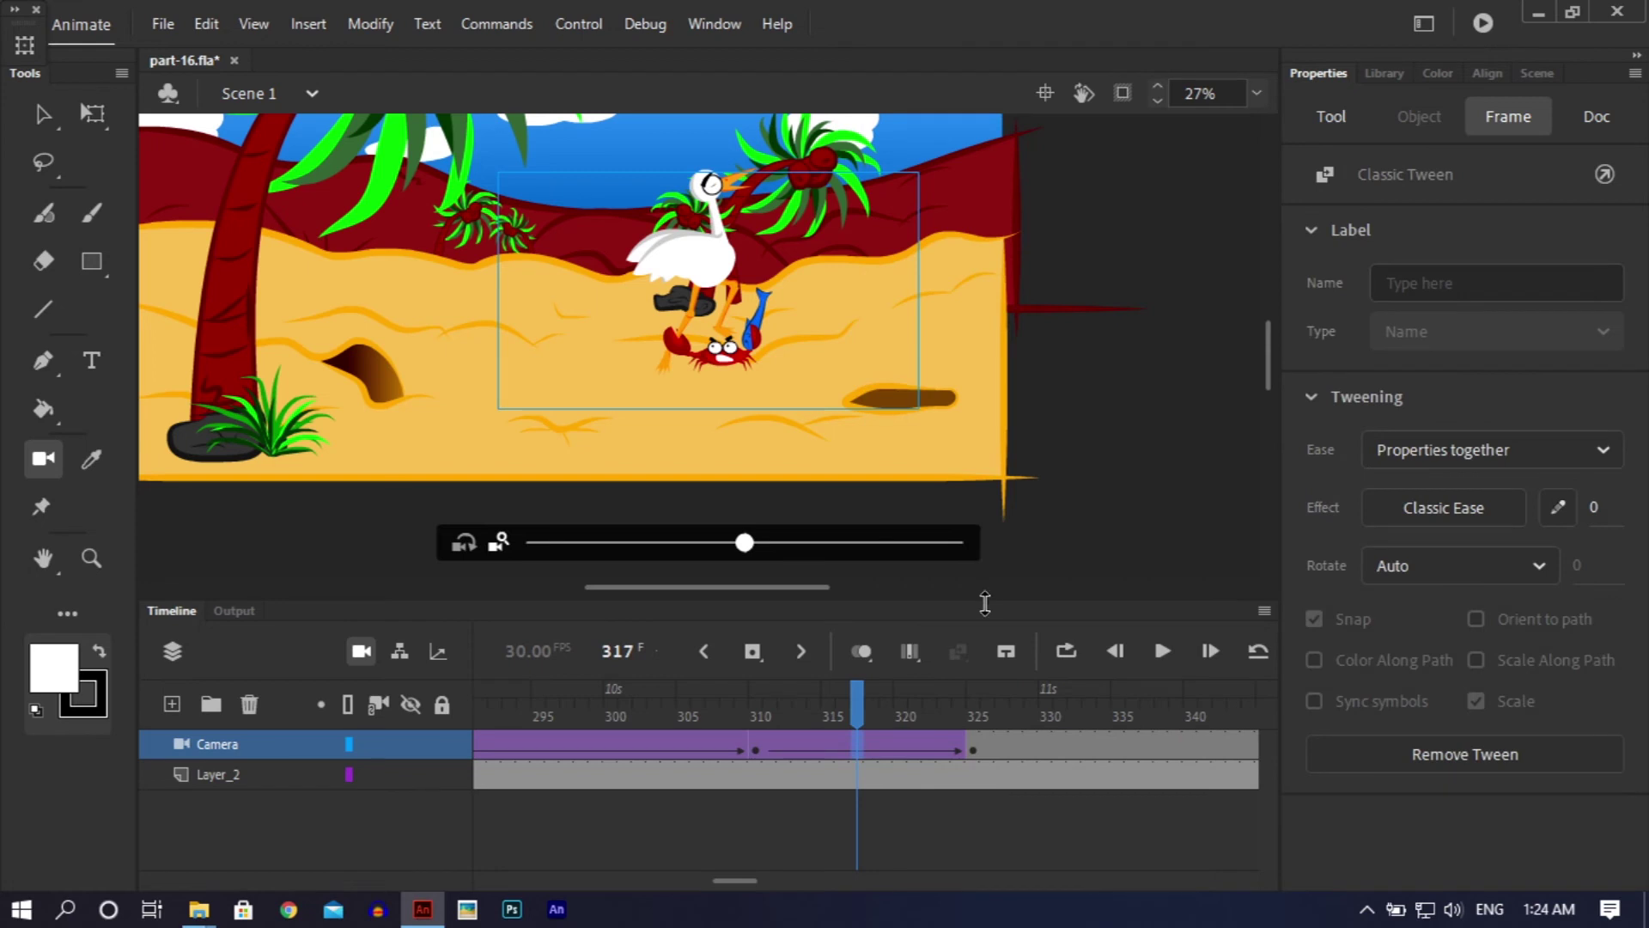
Step: Zoom the camera at frame 325 out to 155% and pan it to about X -546, Y 22
{"action": "left_click", "coordinate": [972, 749]}
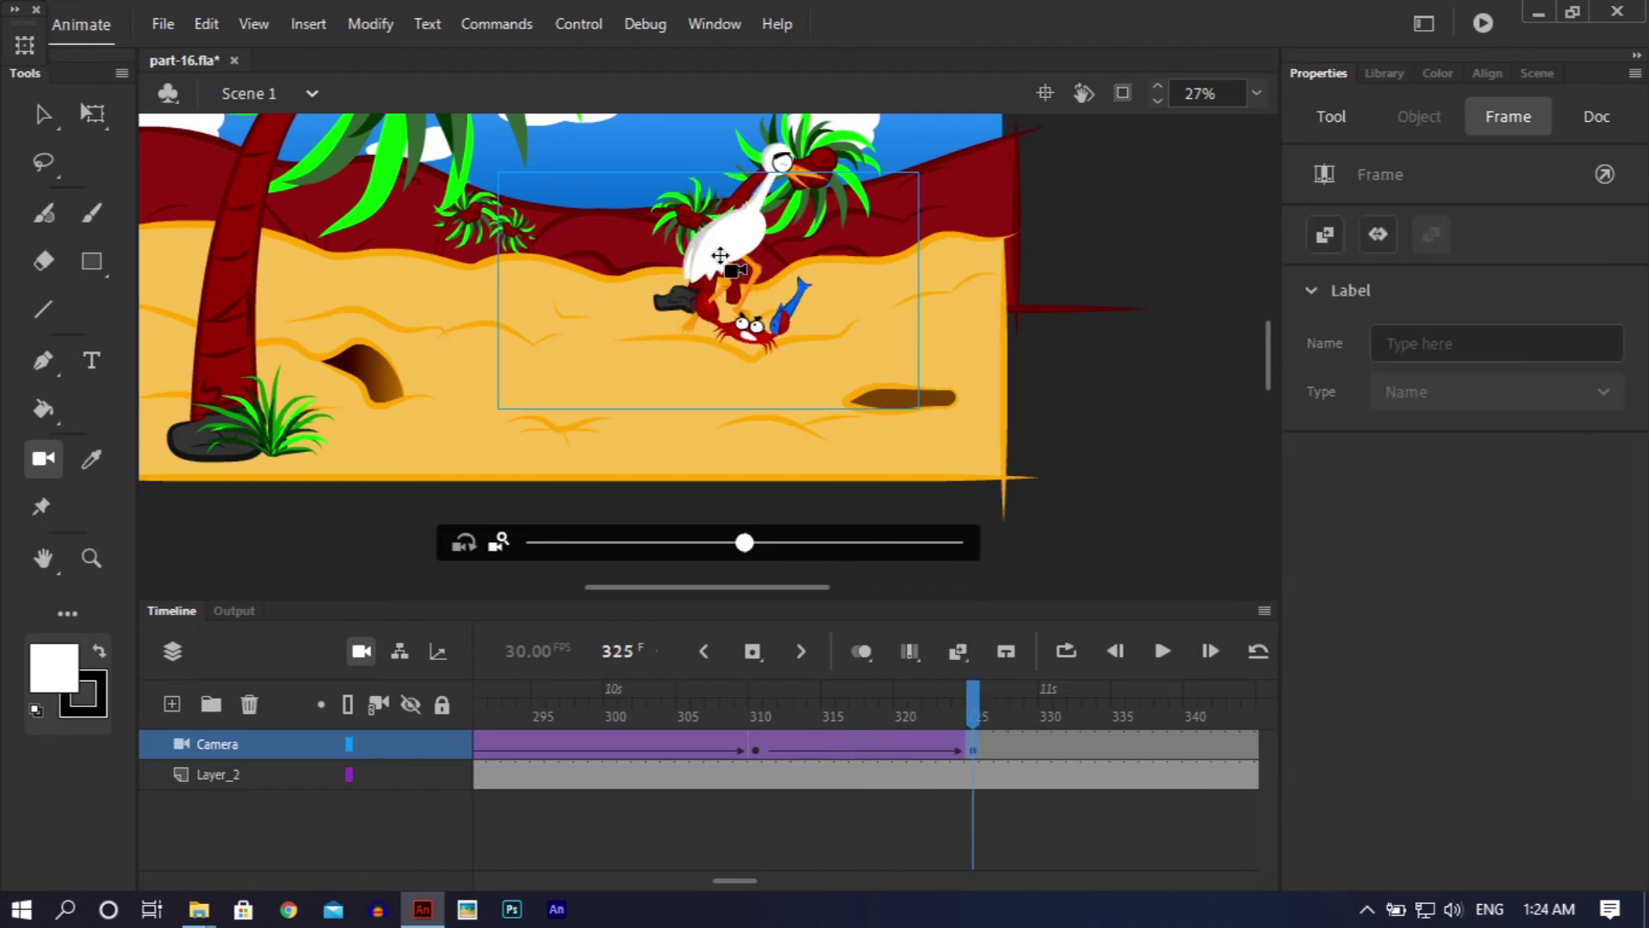
{"action": "left_click", "coordinate": [686, 288]}
{"action": "left_click_drag", "start_coordinate": [687, 274], "coordinate": [668, 340]}
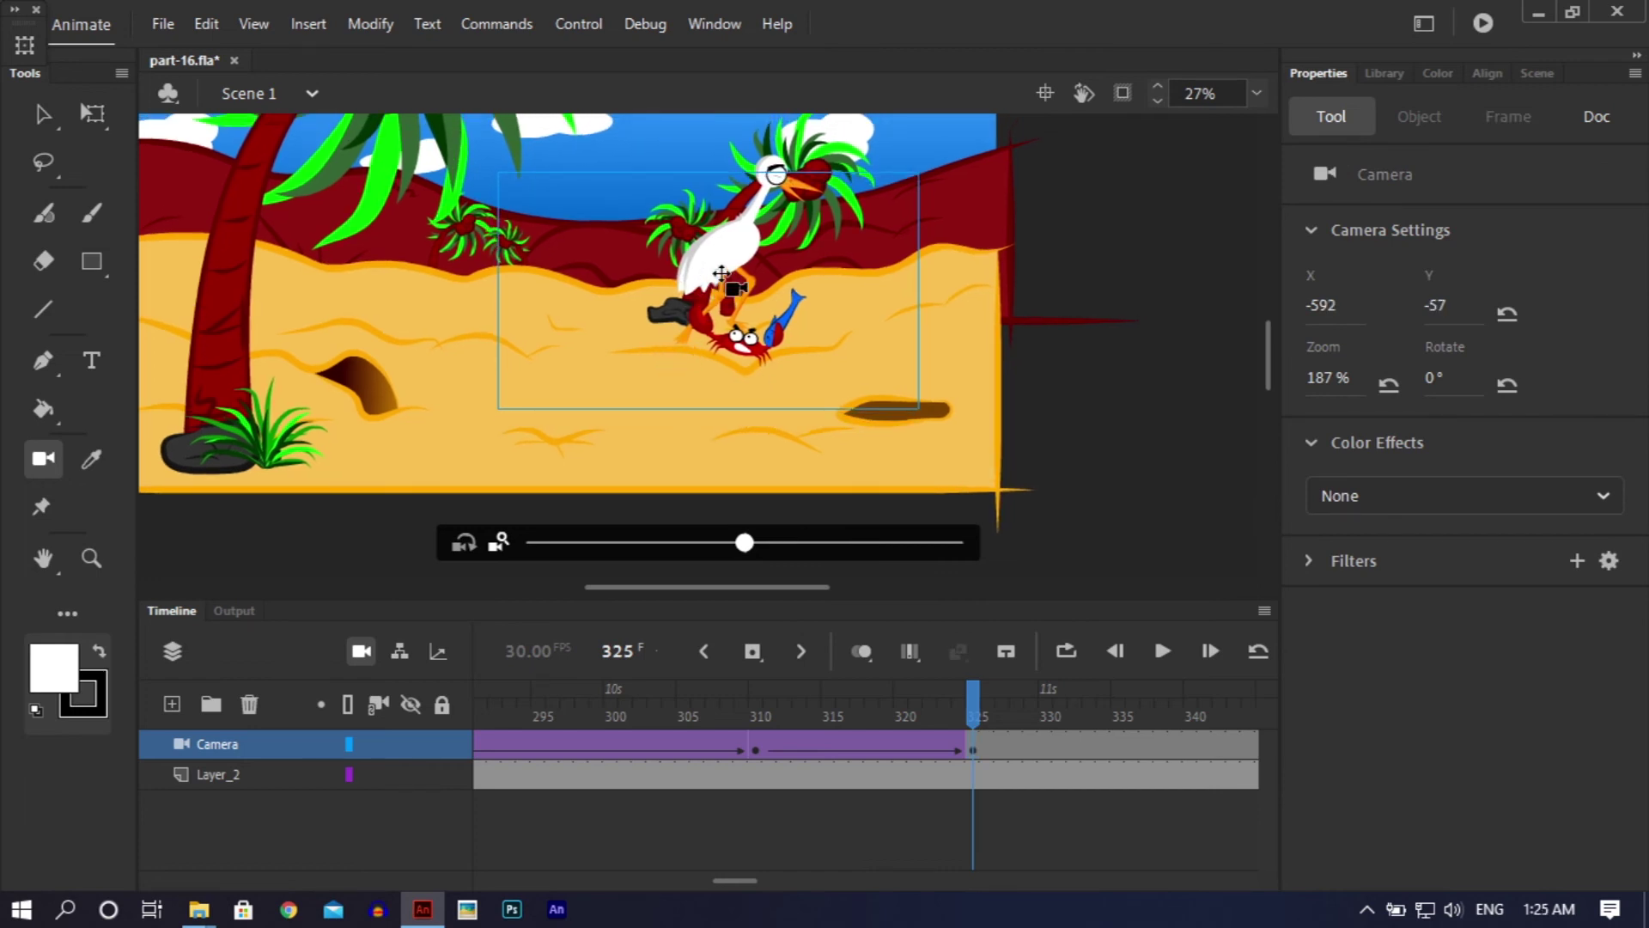
{"action": "left_click_drag", "start_coordinate": [721, 273], "coordinate": [660, 342]}
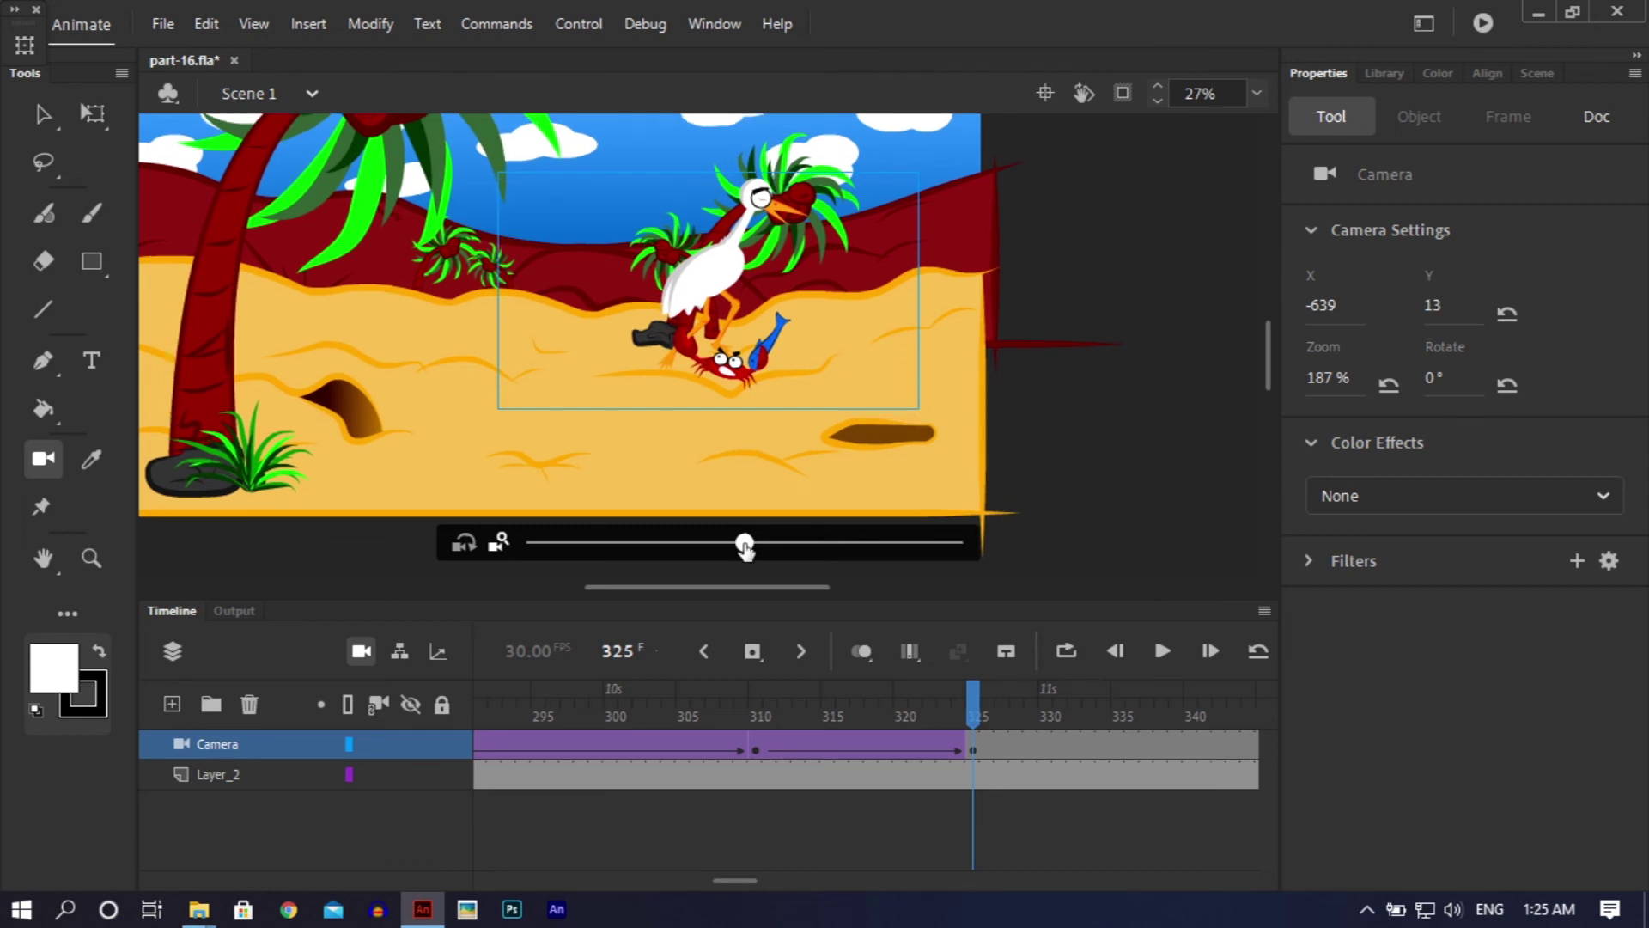
{"action": "left_click", "coordinate": [702, 549]}
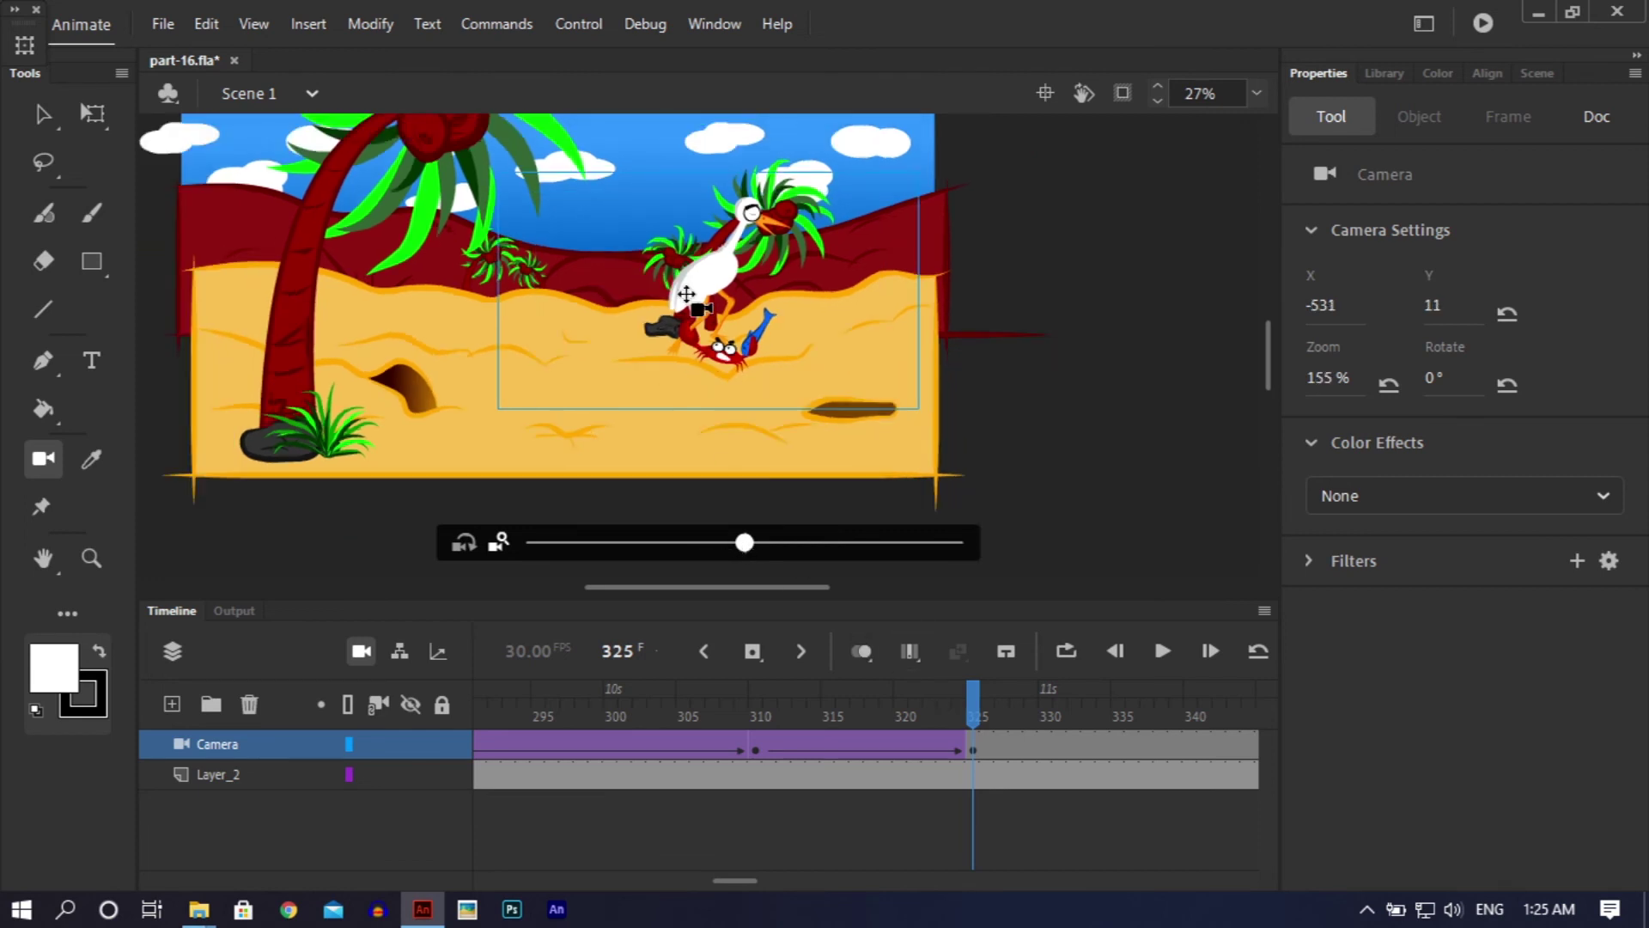
{"action": "left_click_drag", "start_coordinate": [689, 282], "coordinate": [690, 283]}
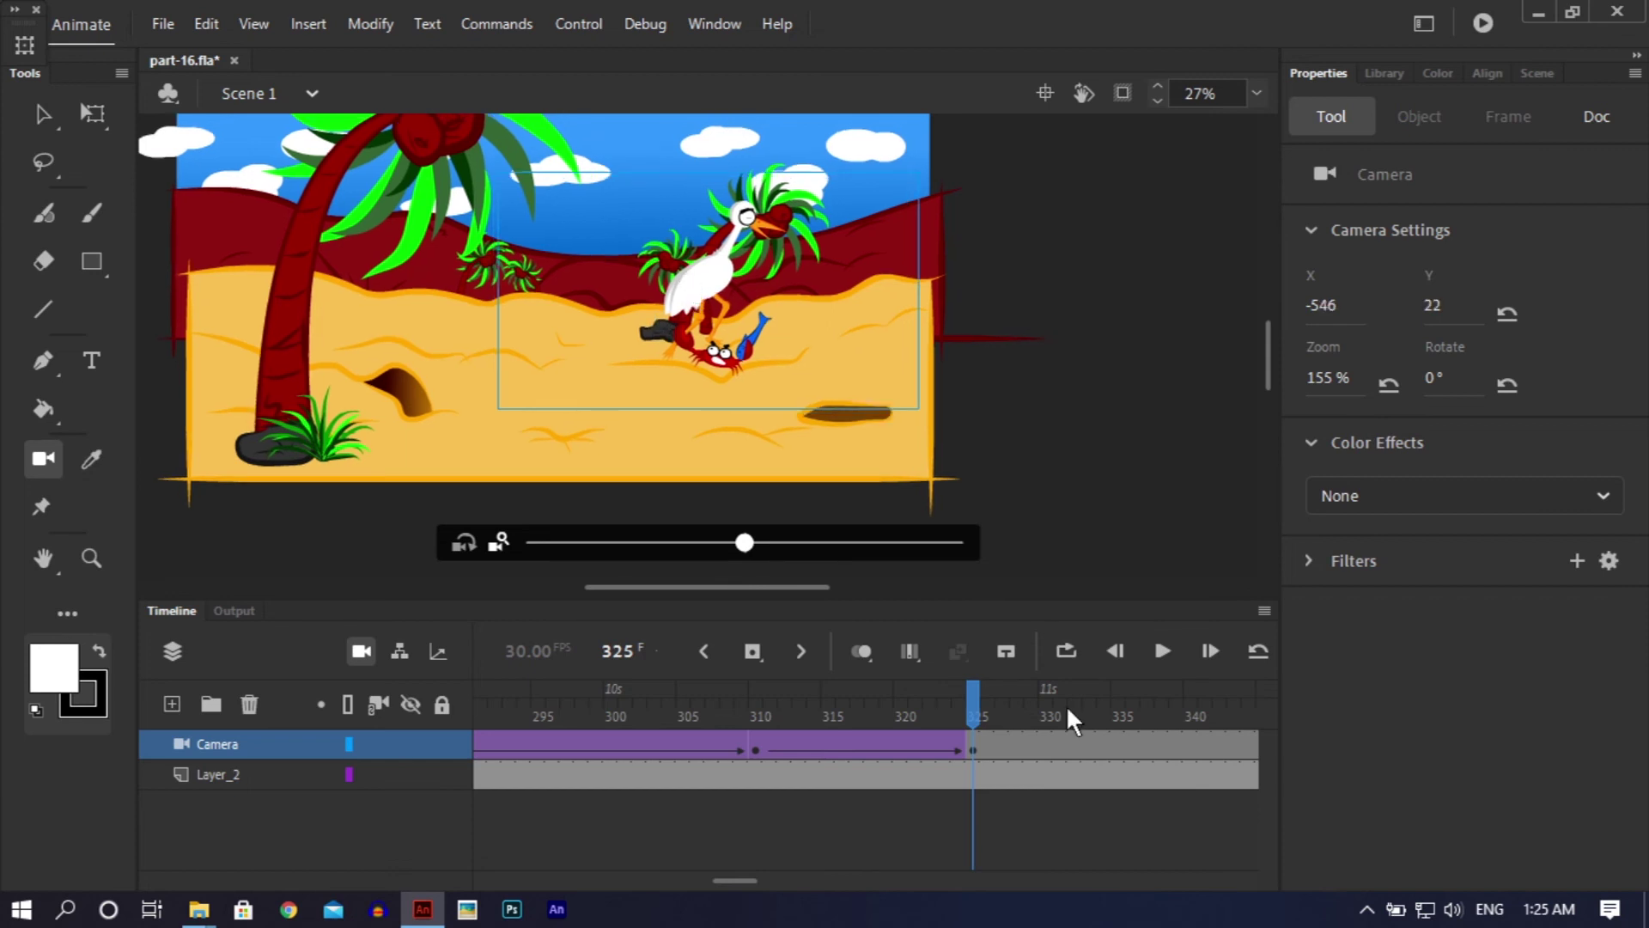
Step: Insert a keyframe on the Camera layer at frame 337, where the heron has separated from the crab
{"action": "left_click_drag", "start_coordinate": [975, 710], "coordinate": [1152, 727]}
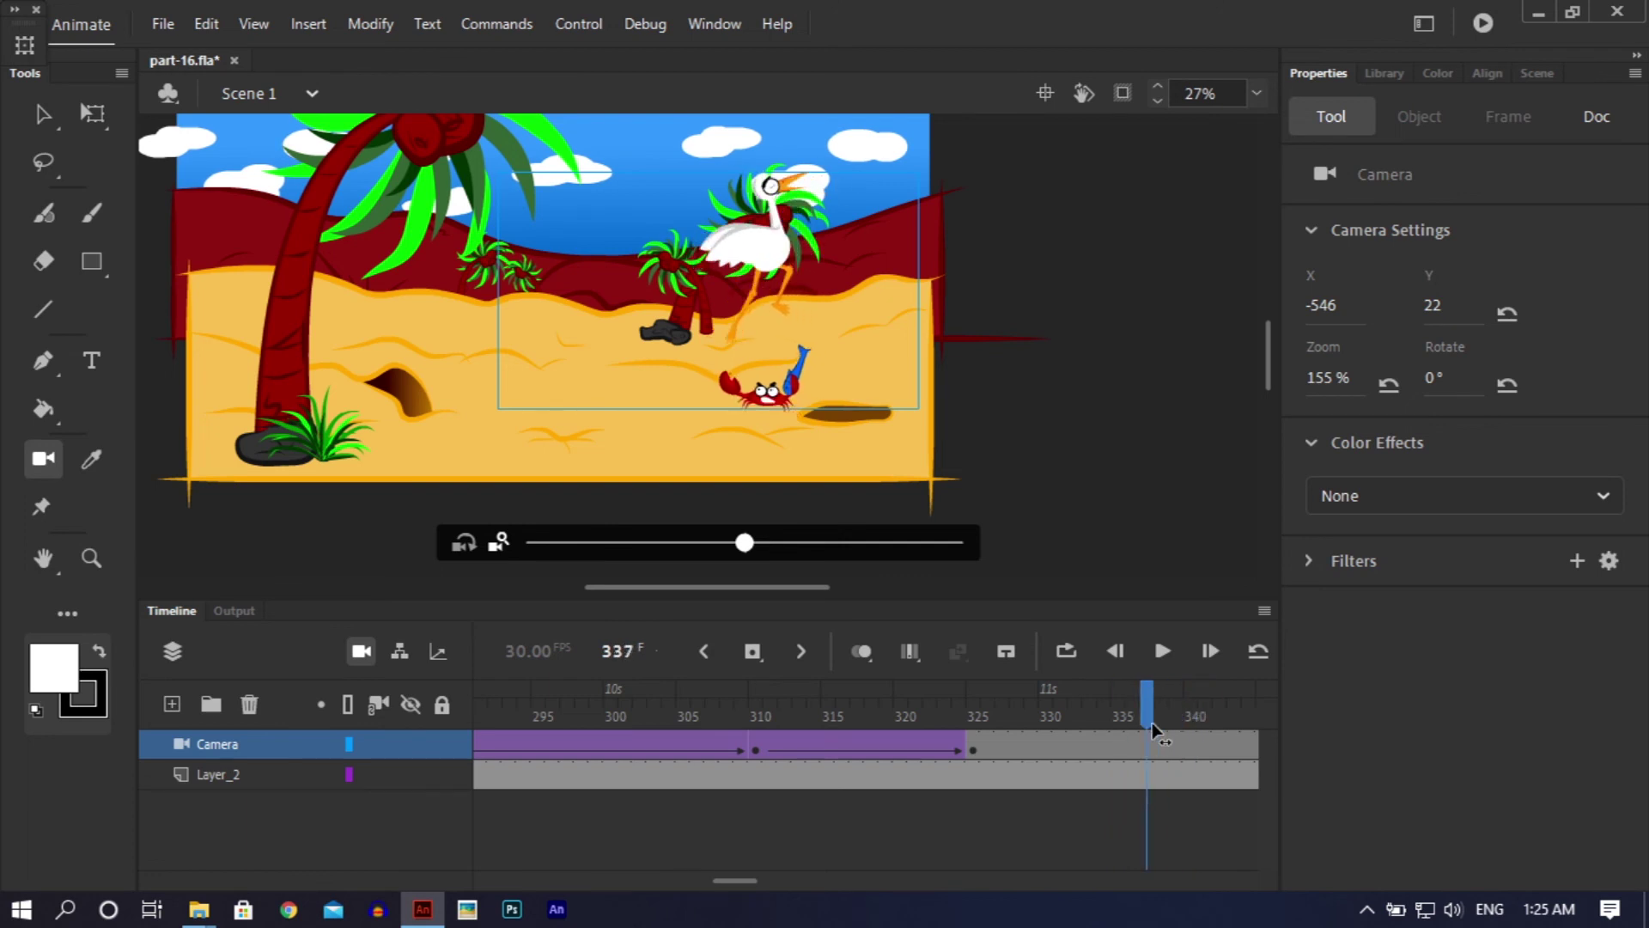
{"action": "left_click", "coordinate": [1145, 737]}
{"action": "right_click", "coordinate": [1145, 737]}
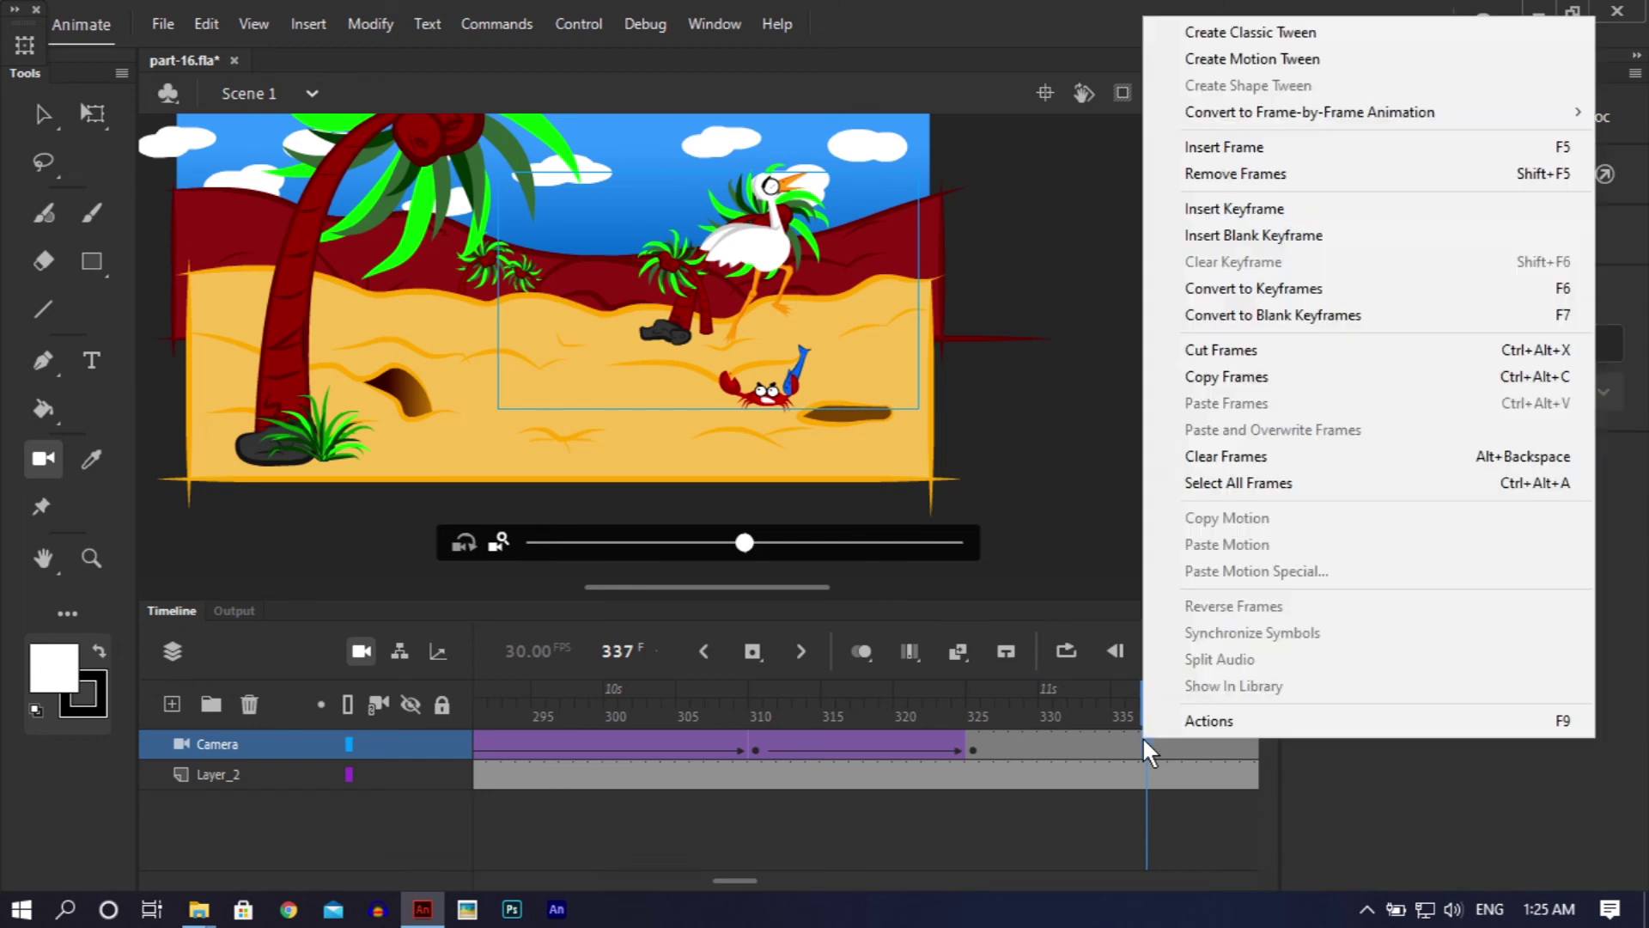
{"action": "mouse_move", "coordinate": [1255, 106]}
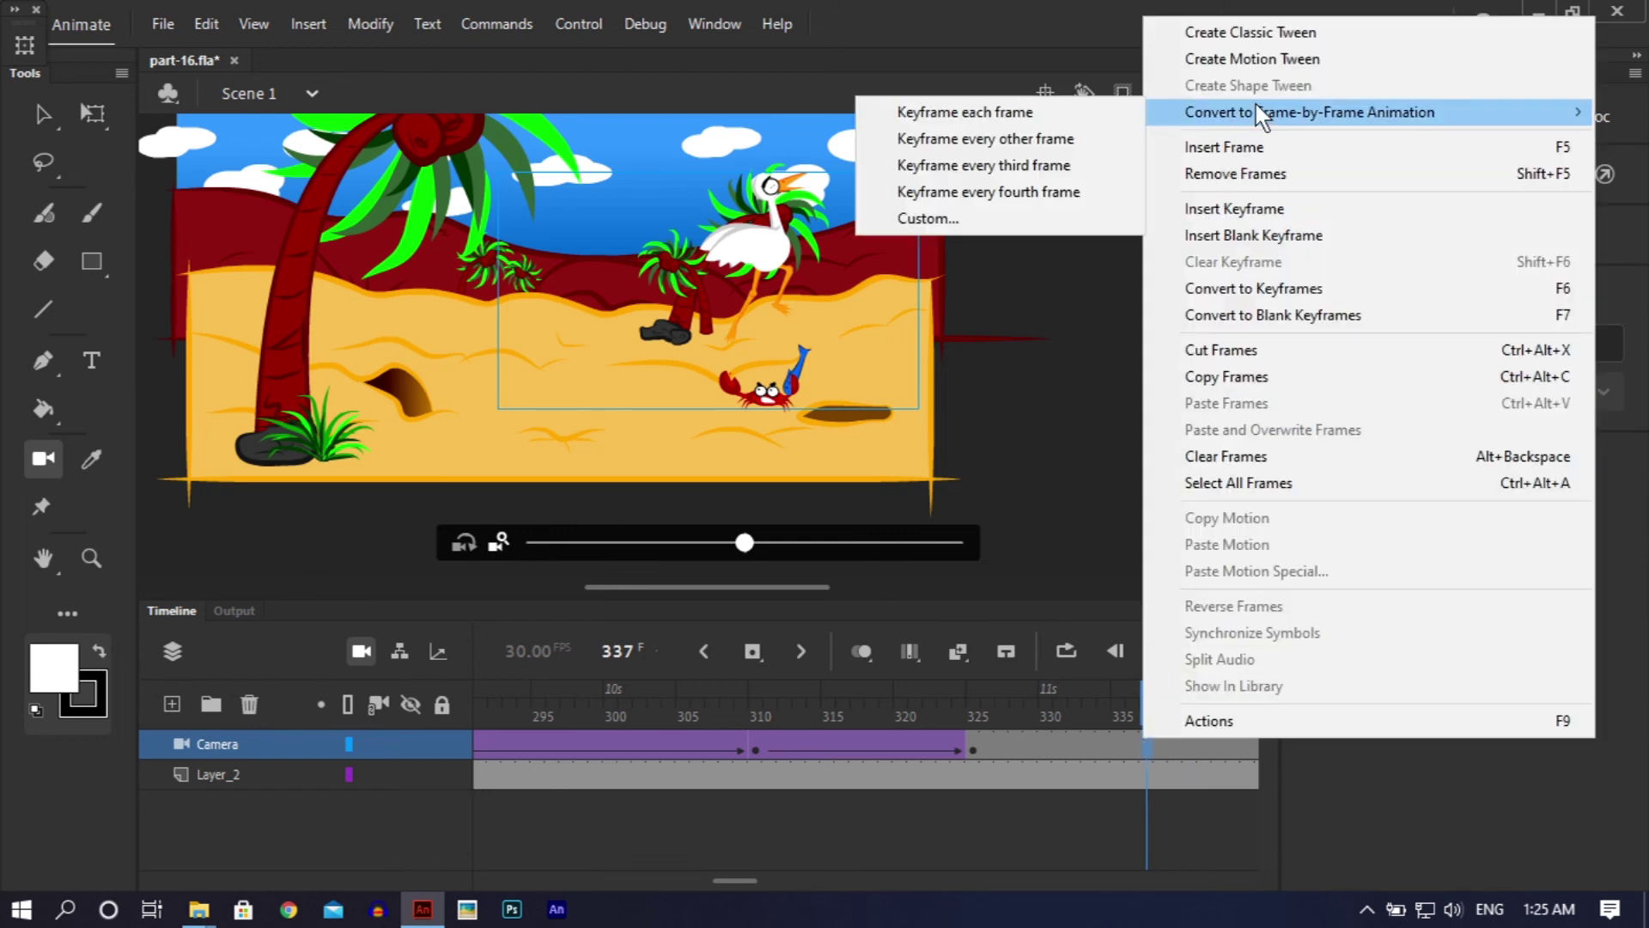
{"action": "left_click", "coordinate": [1253, 208]}
Step: Insert a Camera keyframe at frame 350 and create a classic tween between frames 337 and 350
{"action": "left_click_drag", "start_coordinate": [1149, 720], "coordinate": [975, 747]}
{"action": "left_click", "coordinate": [977, 746]}
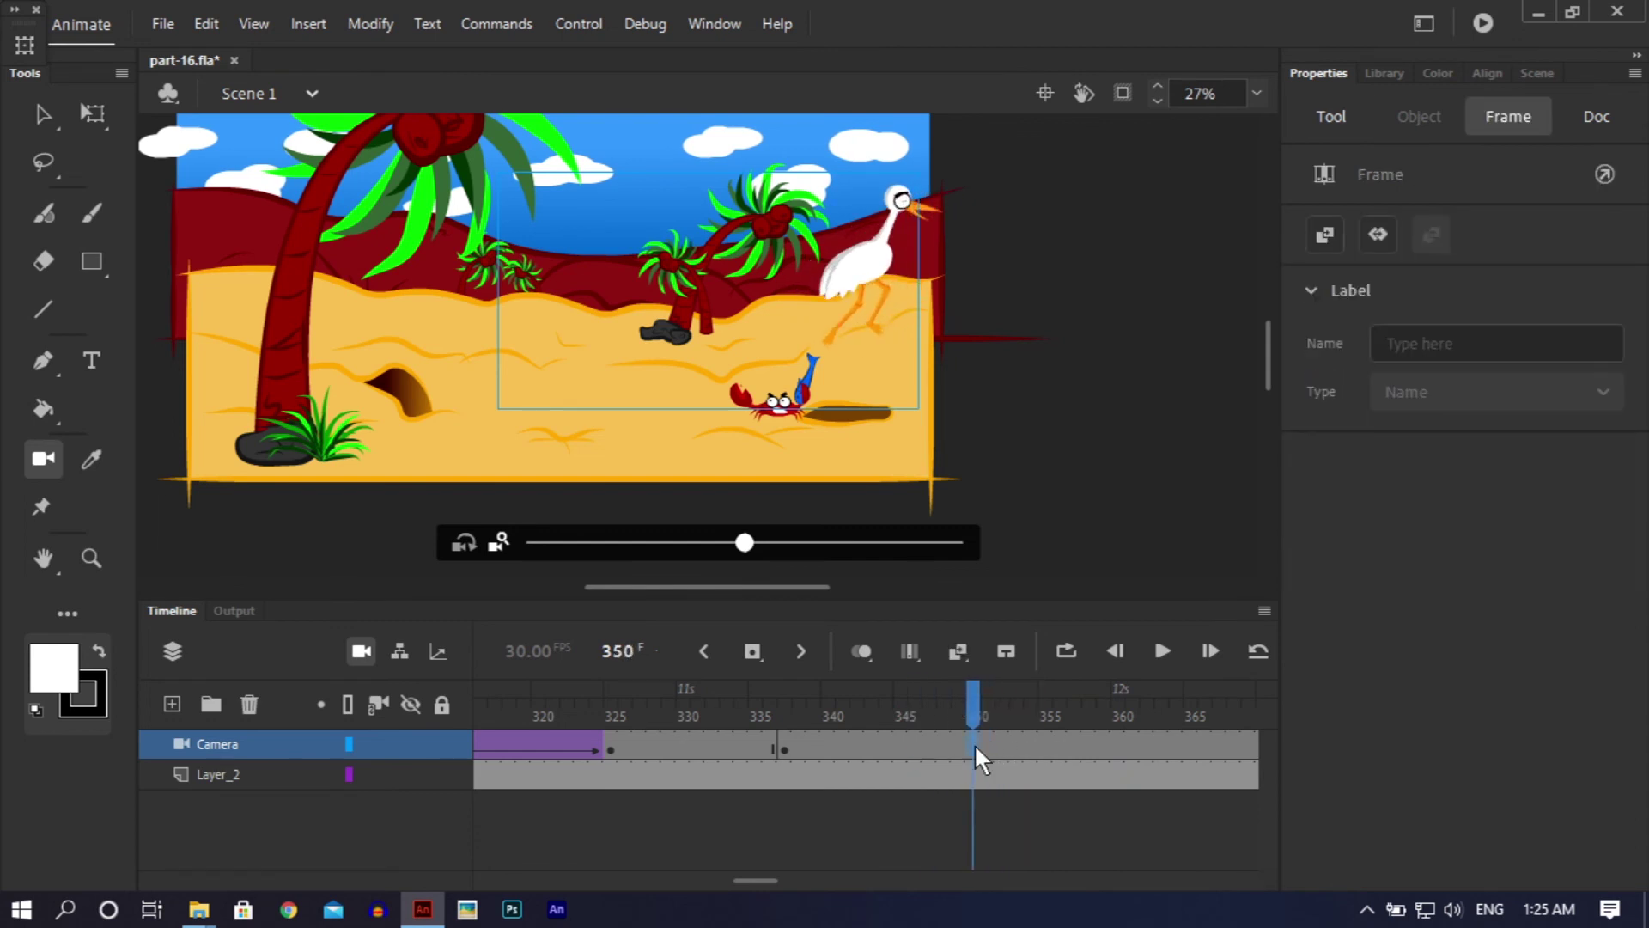
{"action": "right_click", "coordinate": [977, 746]}
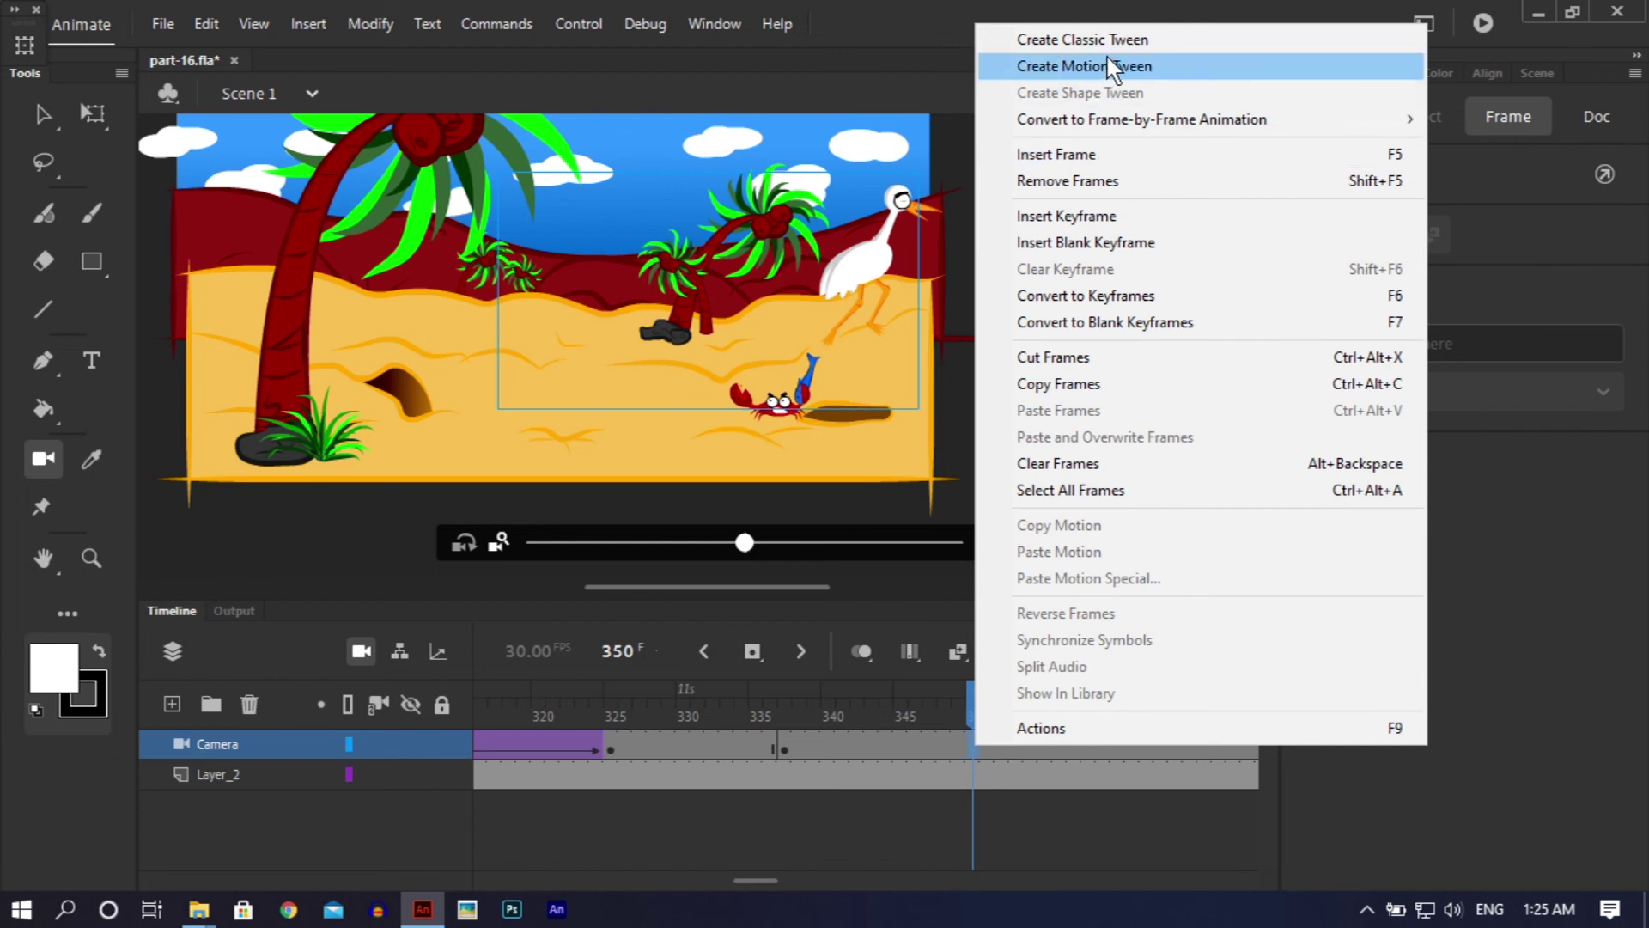
{"action": "left_click", "coordinate": [1069, 216]}
{"action": "left_click_drag", "start_coordinate": [964, 698], "coordinate": [814, 715]}
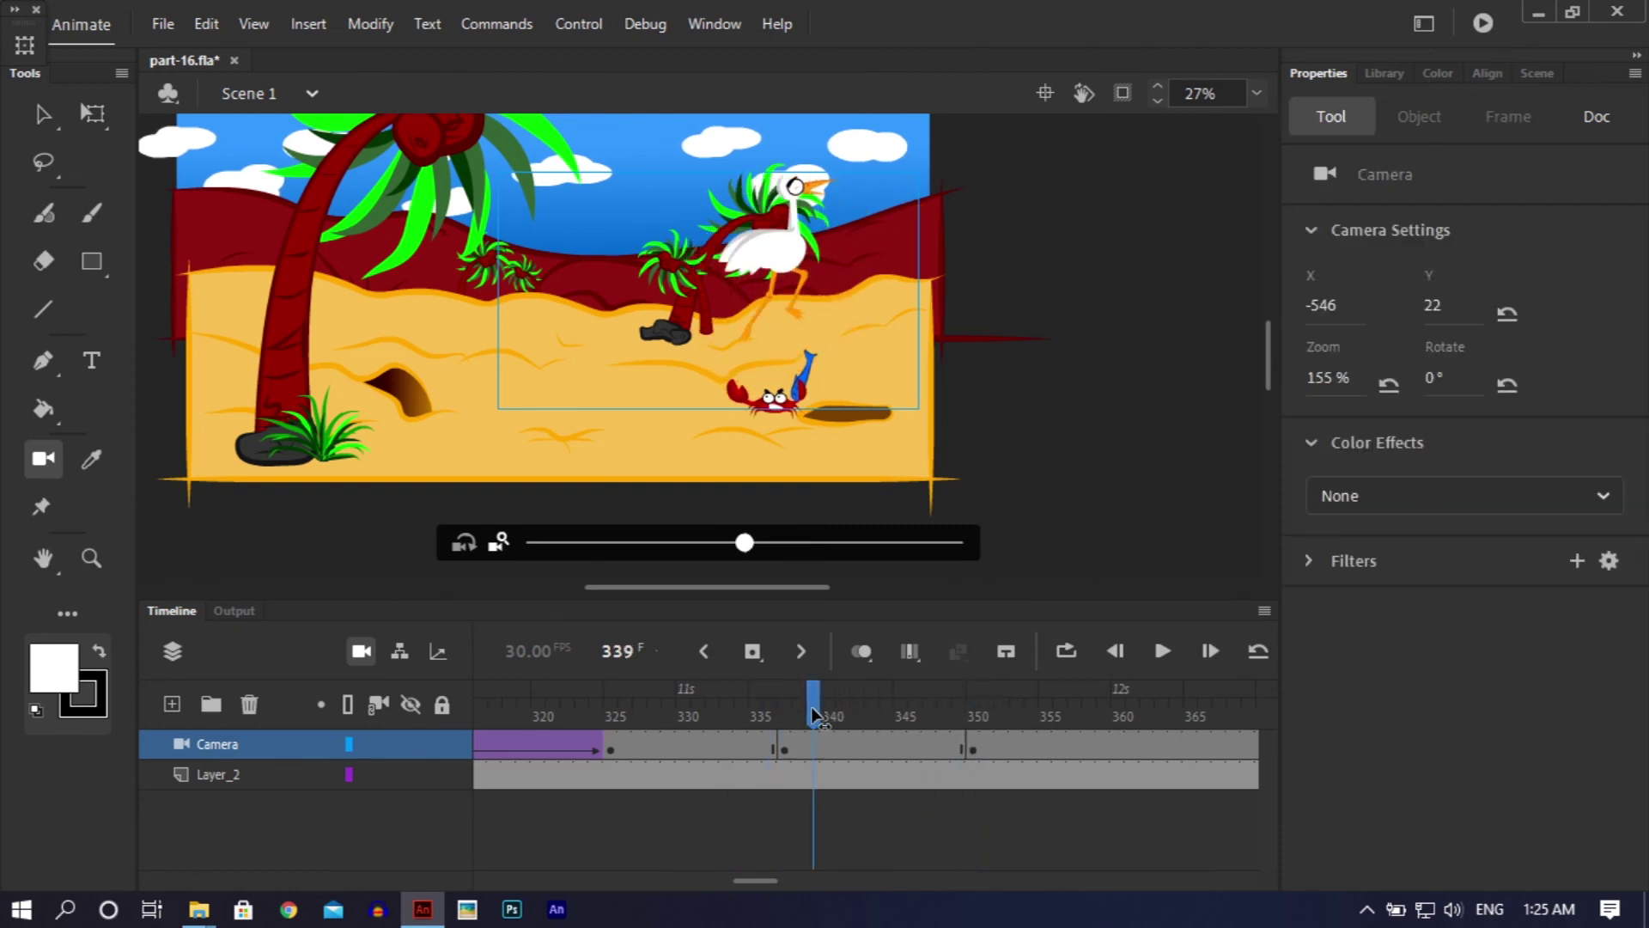
{"action": "right_click", "coordinate": [828, 753]}
{"action": "left_click", "coordinate": [997, 42]}
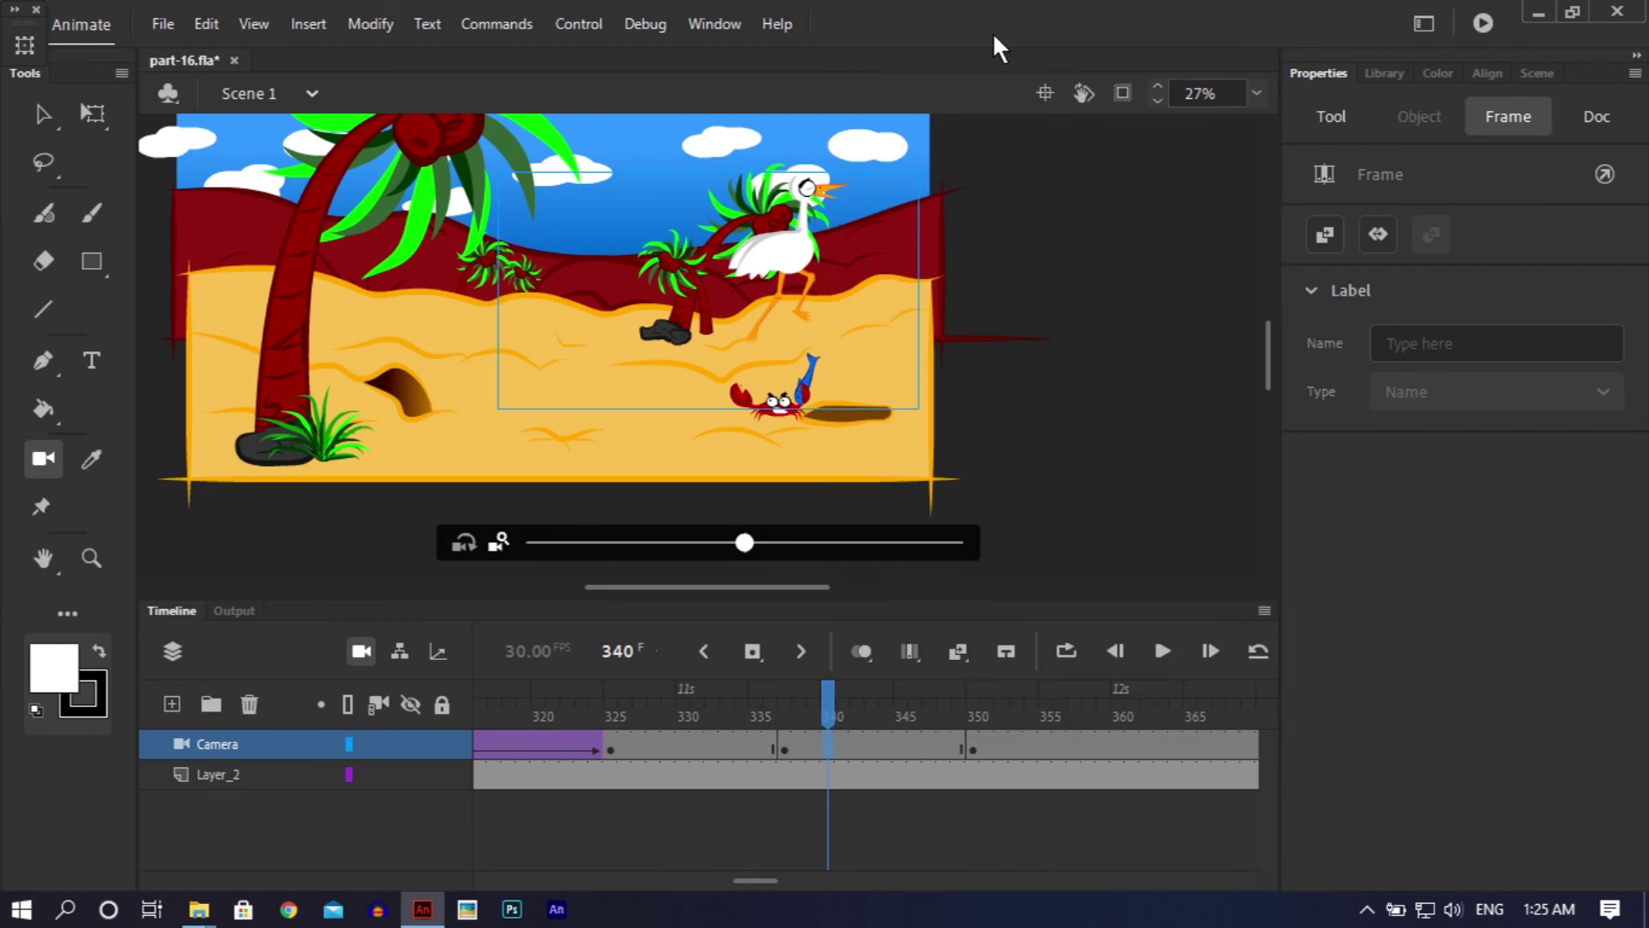
Step: Pan the camera at frame 350 to about X -579, Y 81, keeping the heron and crab in view
{"action": "left_click", "coordinate": [975, 749]}
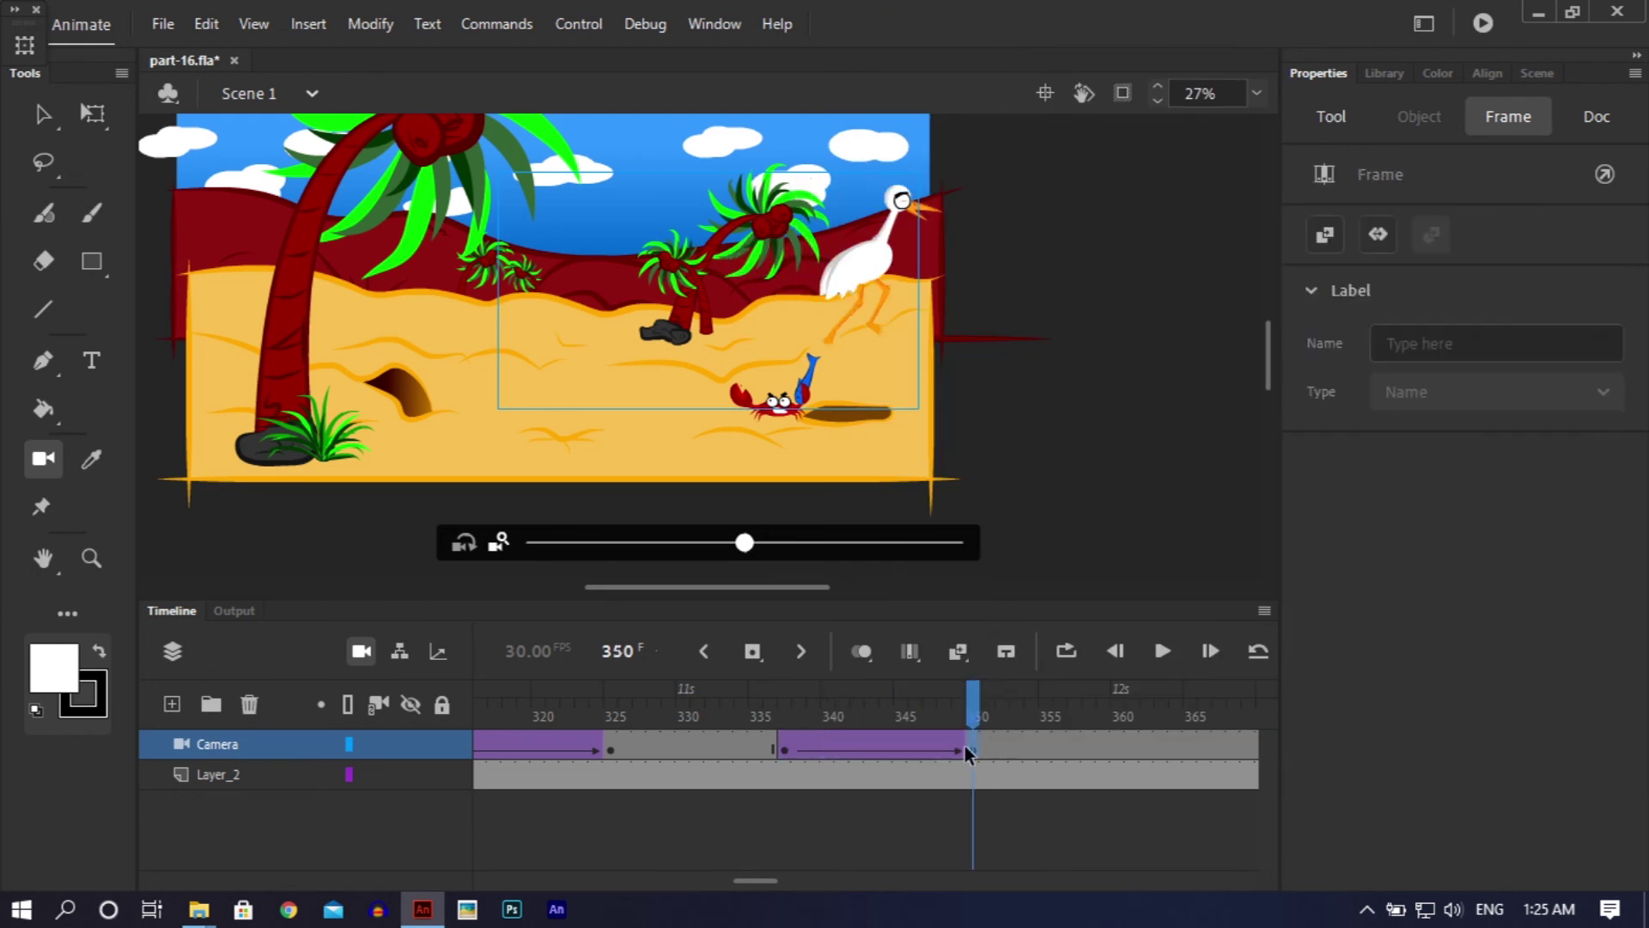
{"action": "left_click", "coordinate": [754, 335]}
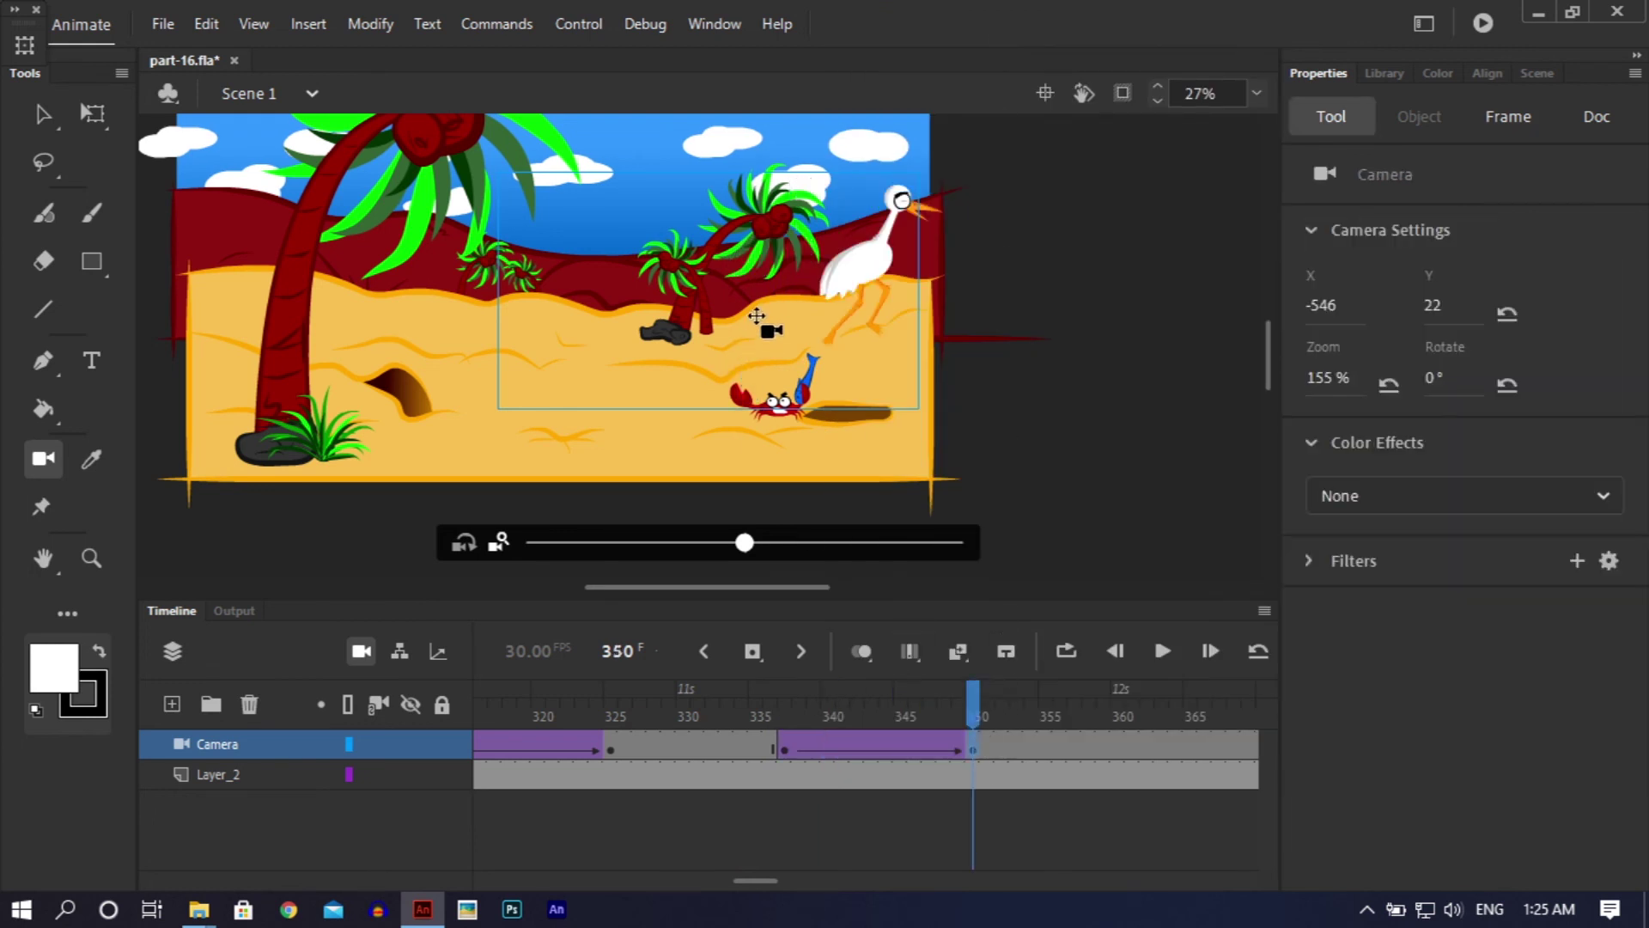
{"action": "left_click_drag", "start_coordinate": [765, 307], "coordinate": [750, 328]}
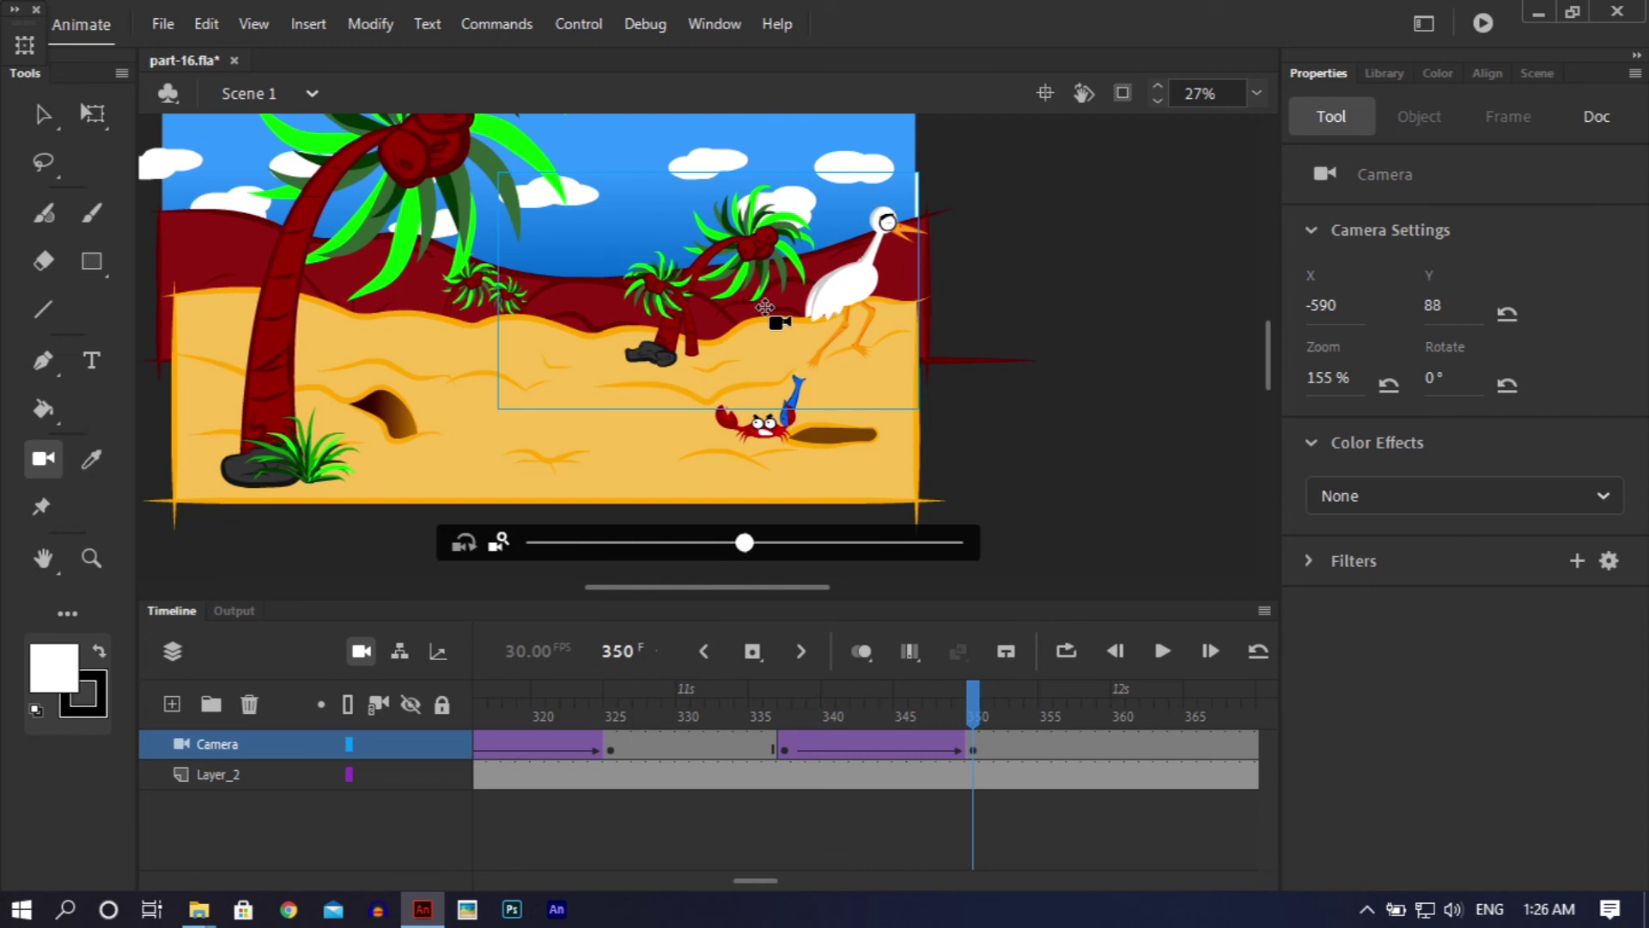
{"action": "left_click_drag", "start_coordinate": [750, 314], "coordinate": [746, 317]}
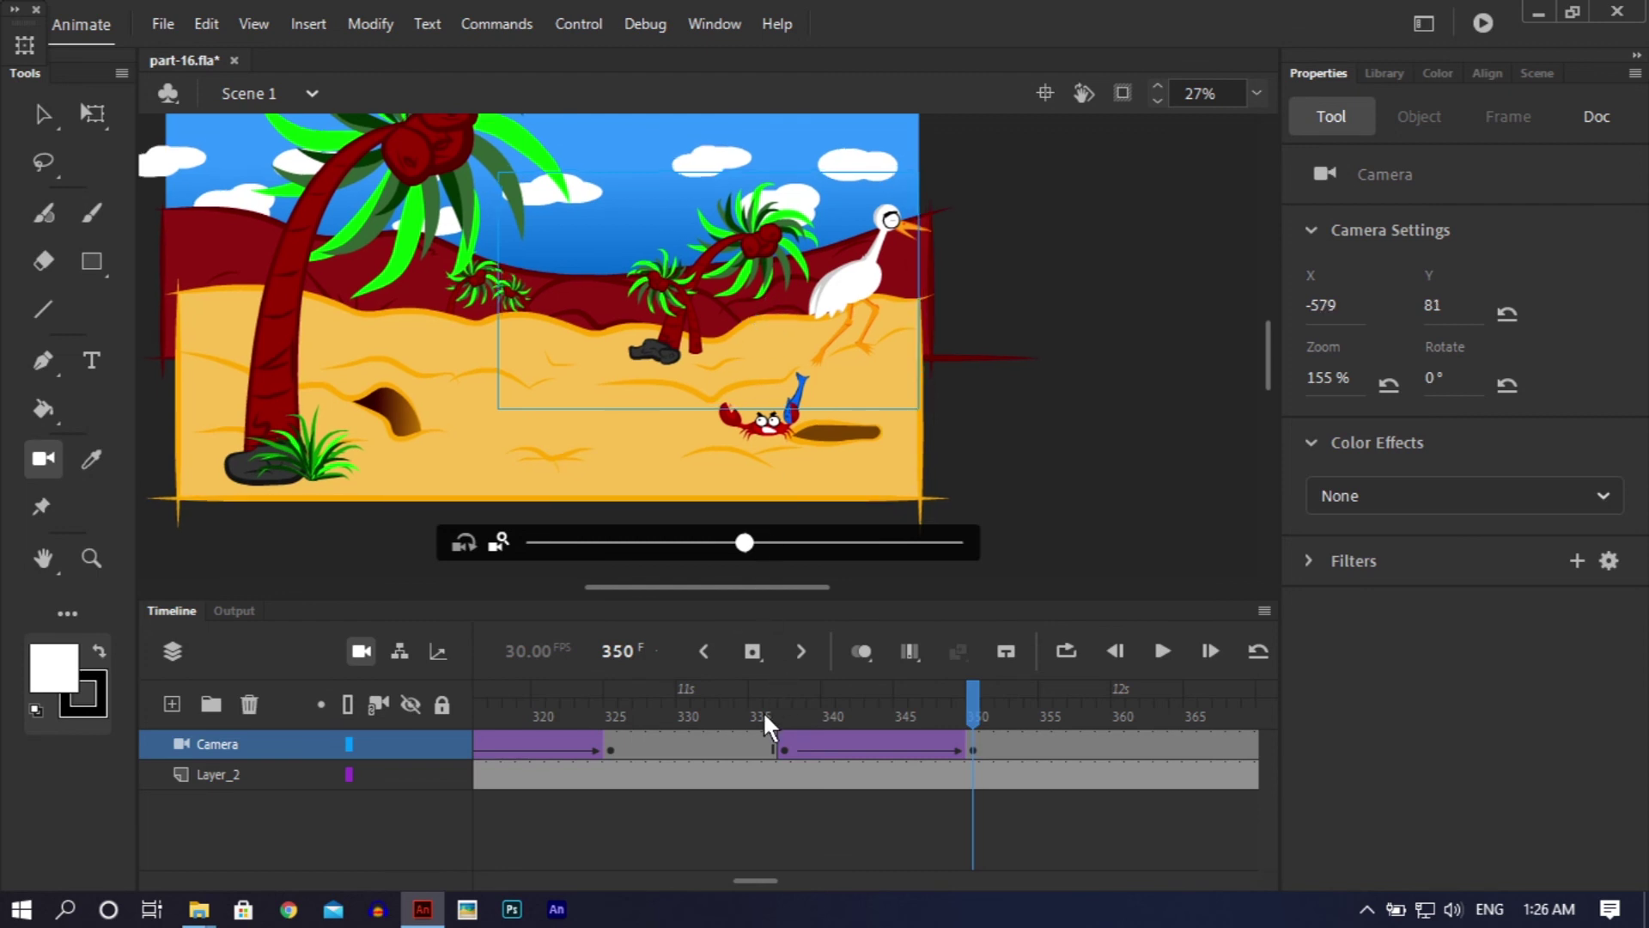
Step: Zoom the camera at frame 350 in to 252% and pan it to about X -1257, Y 223
{"action": "left_click_drag", "start_coordinate": [776, 724], "coordinate": [908, 735]}
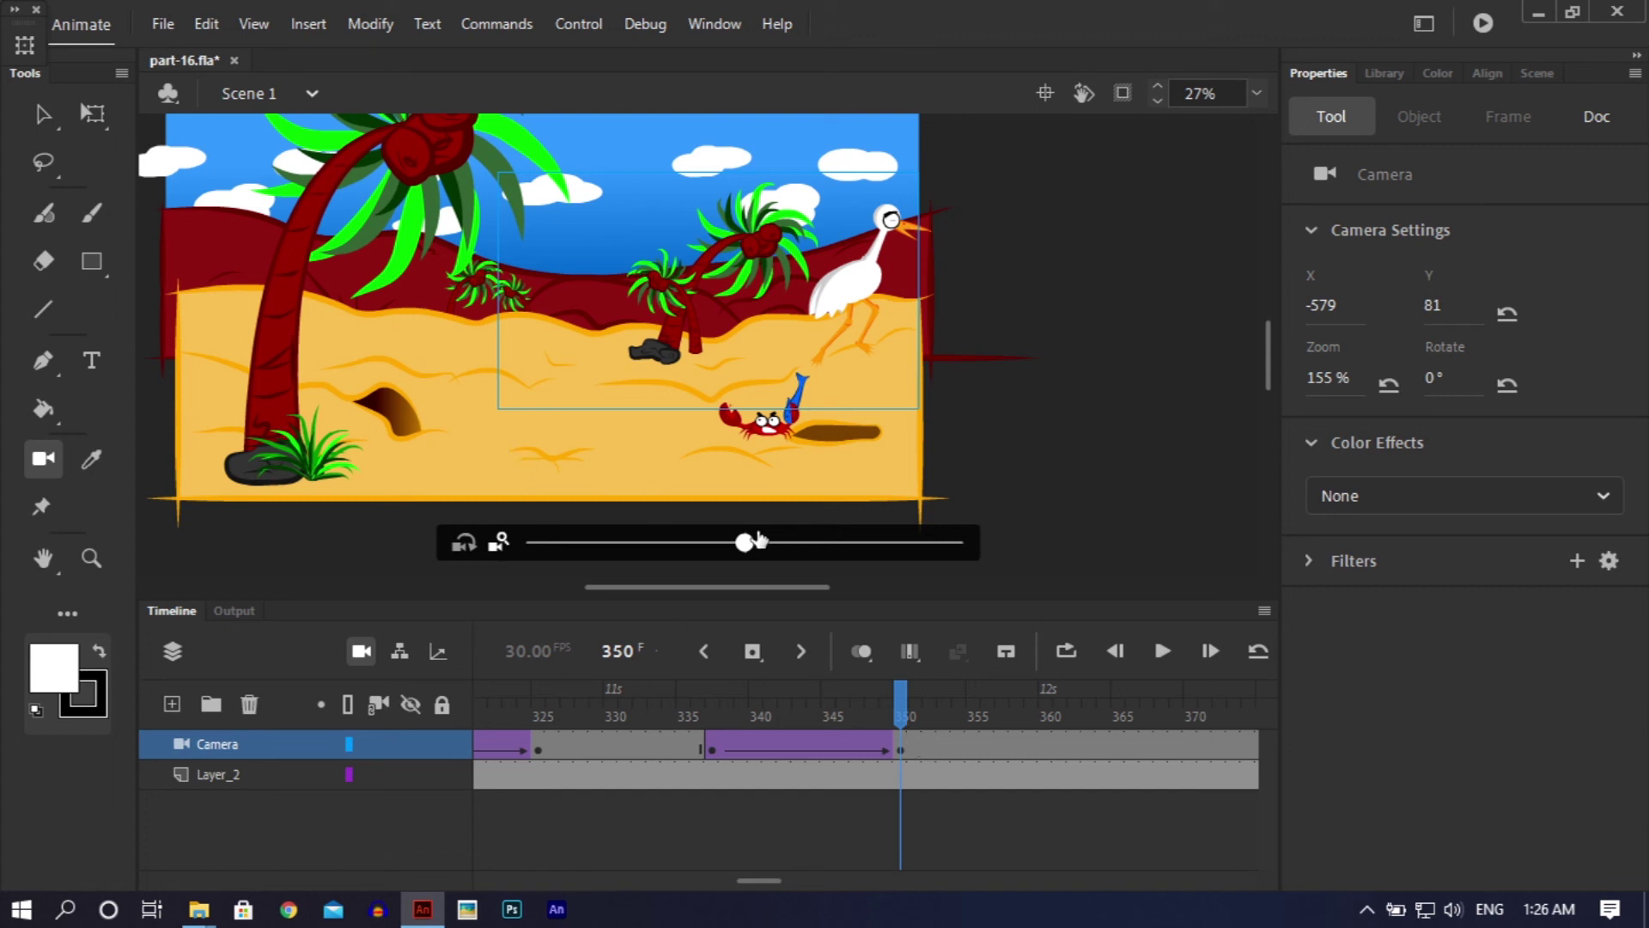
{"action": "left_click", "coordinate": [797, 548]}
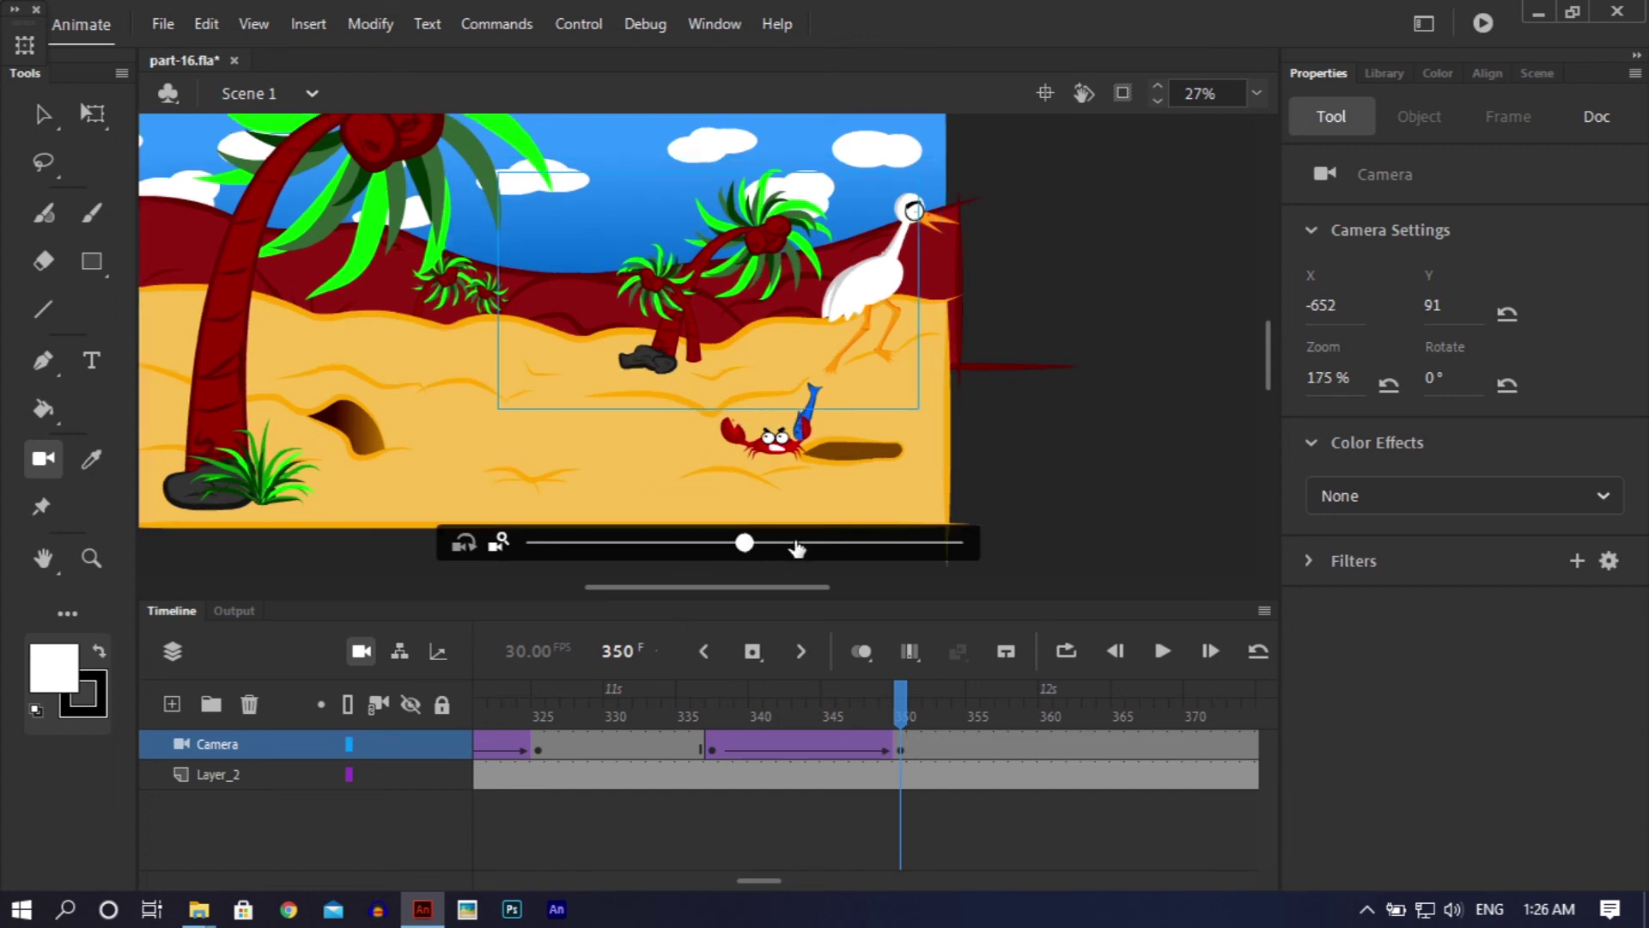
{"action": "left_click", "coordinate": [785, 550]}
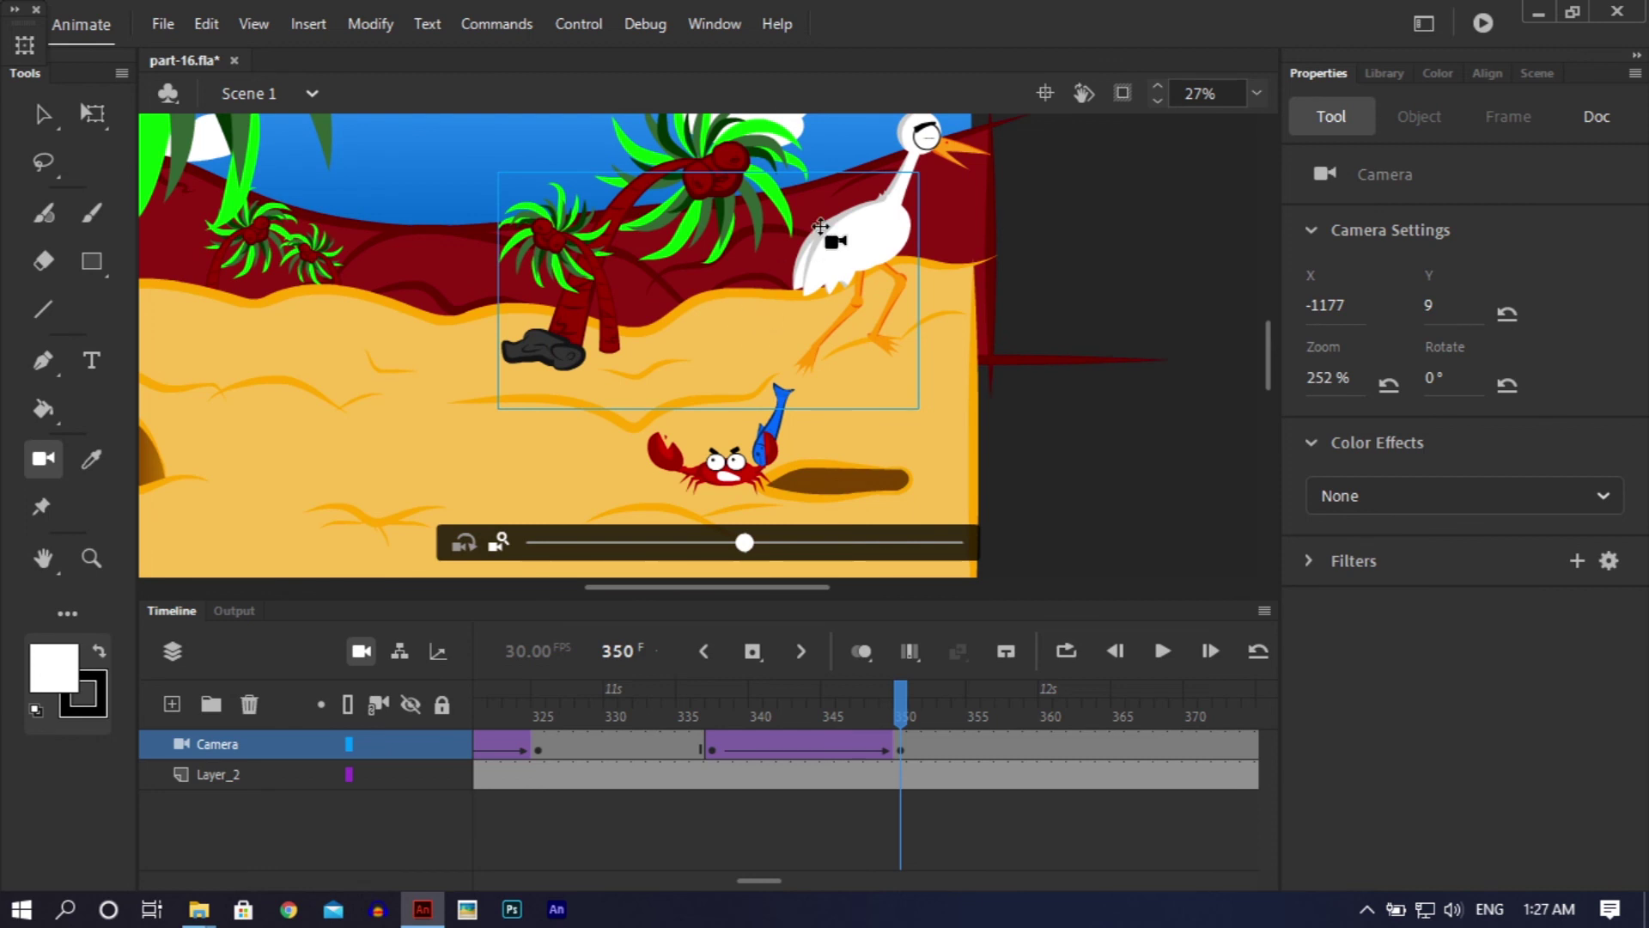
{"action": "left_click_drag", "start_coordinate": [820, 226], "coordinate": [753, 302]}
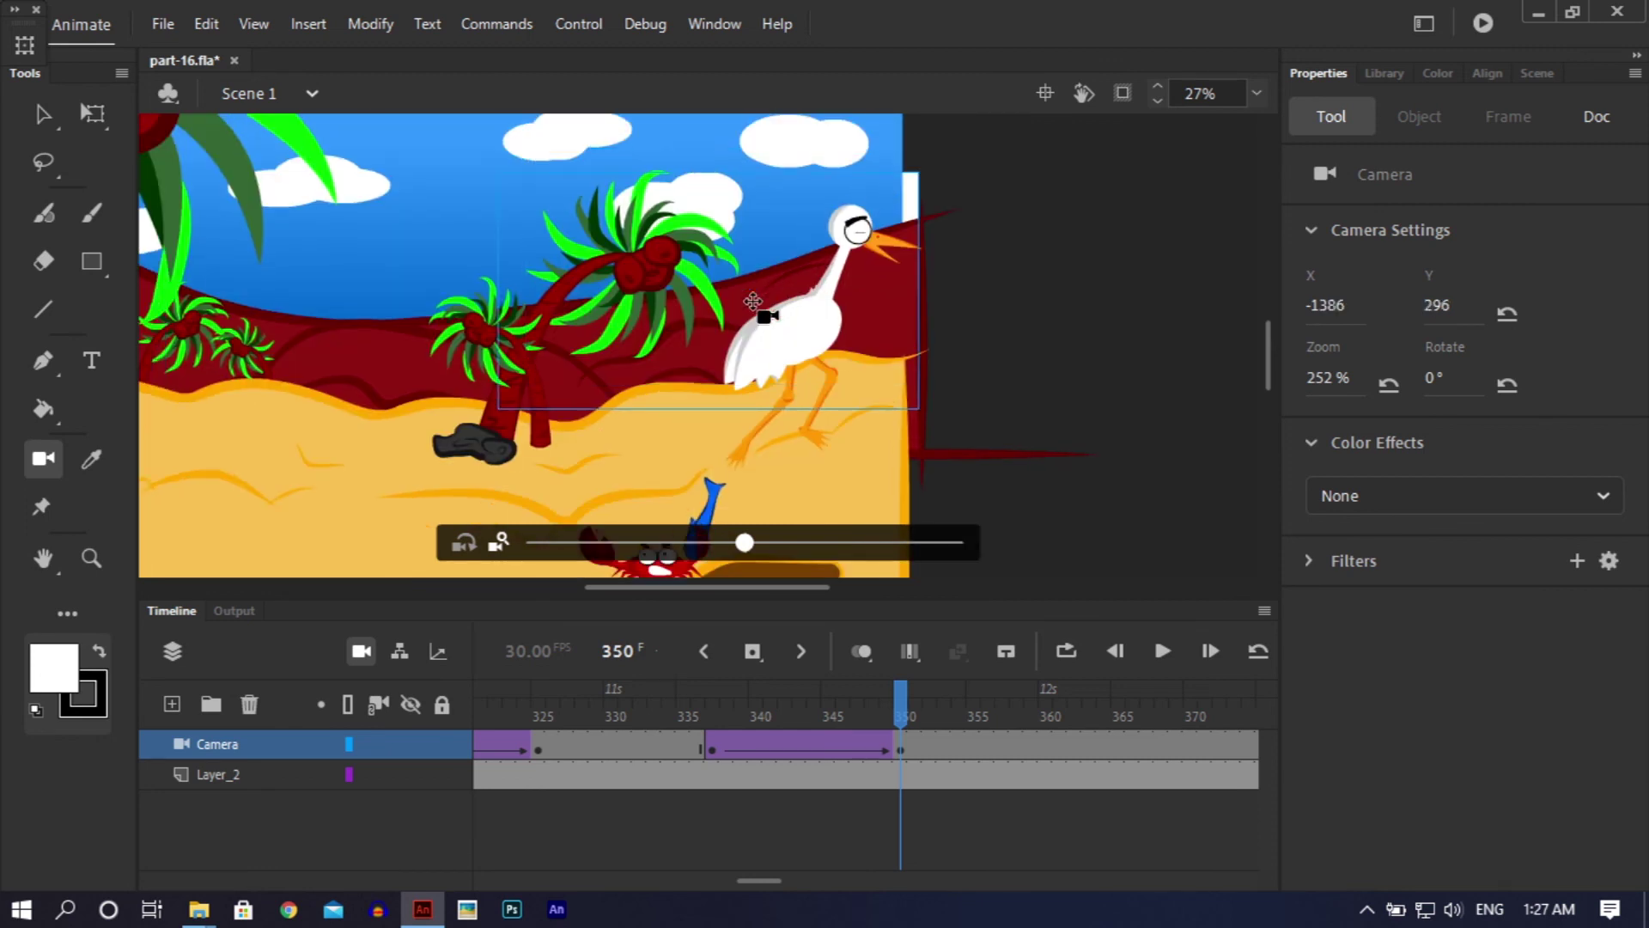
{"action": "left_click_drag", "start_coordinate": [742, 308], "coordinate": [756, 301]}
Step: Remove the frames after frame 360, up to frame 400, from both the Camera layer and Layer_2
{"action": "left_click_drag", "start_coordinate": [1031, 697], "coordinate": [799, 786]}
{"action": "right_click", "coordinate": [777, 761]}
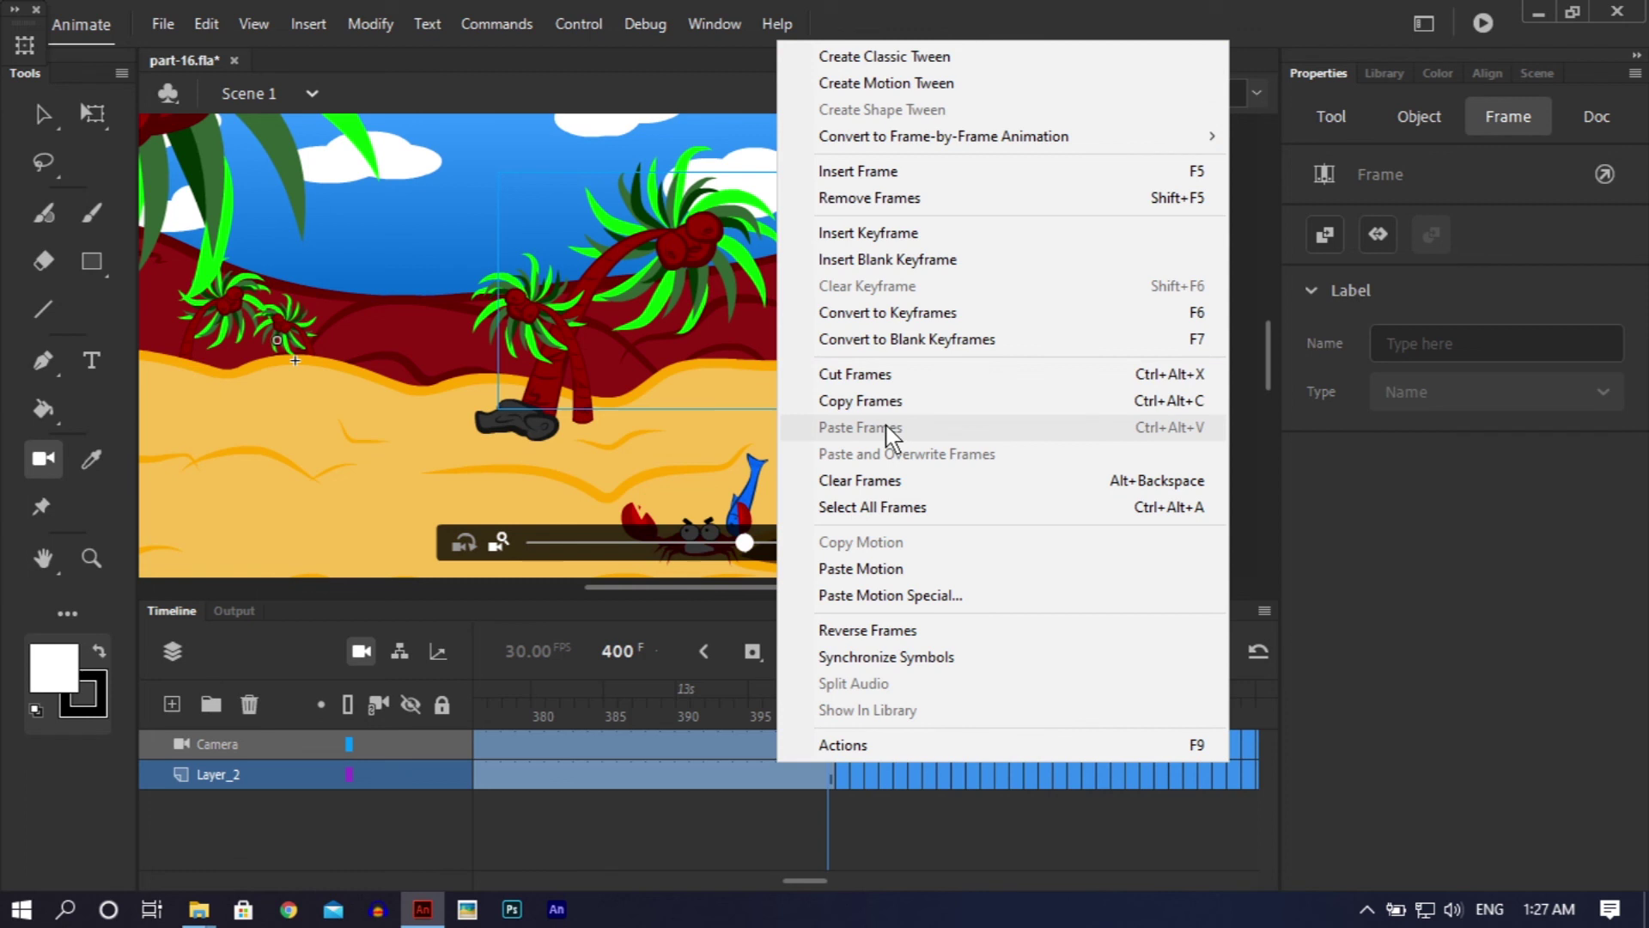
{"action": "left_click", "coordinate": [890, 488]}
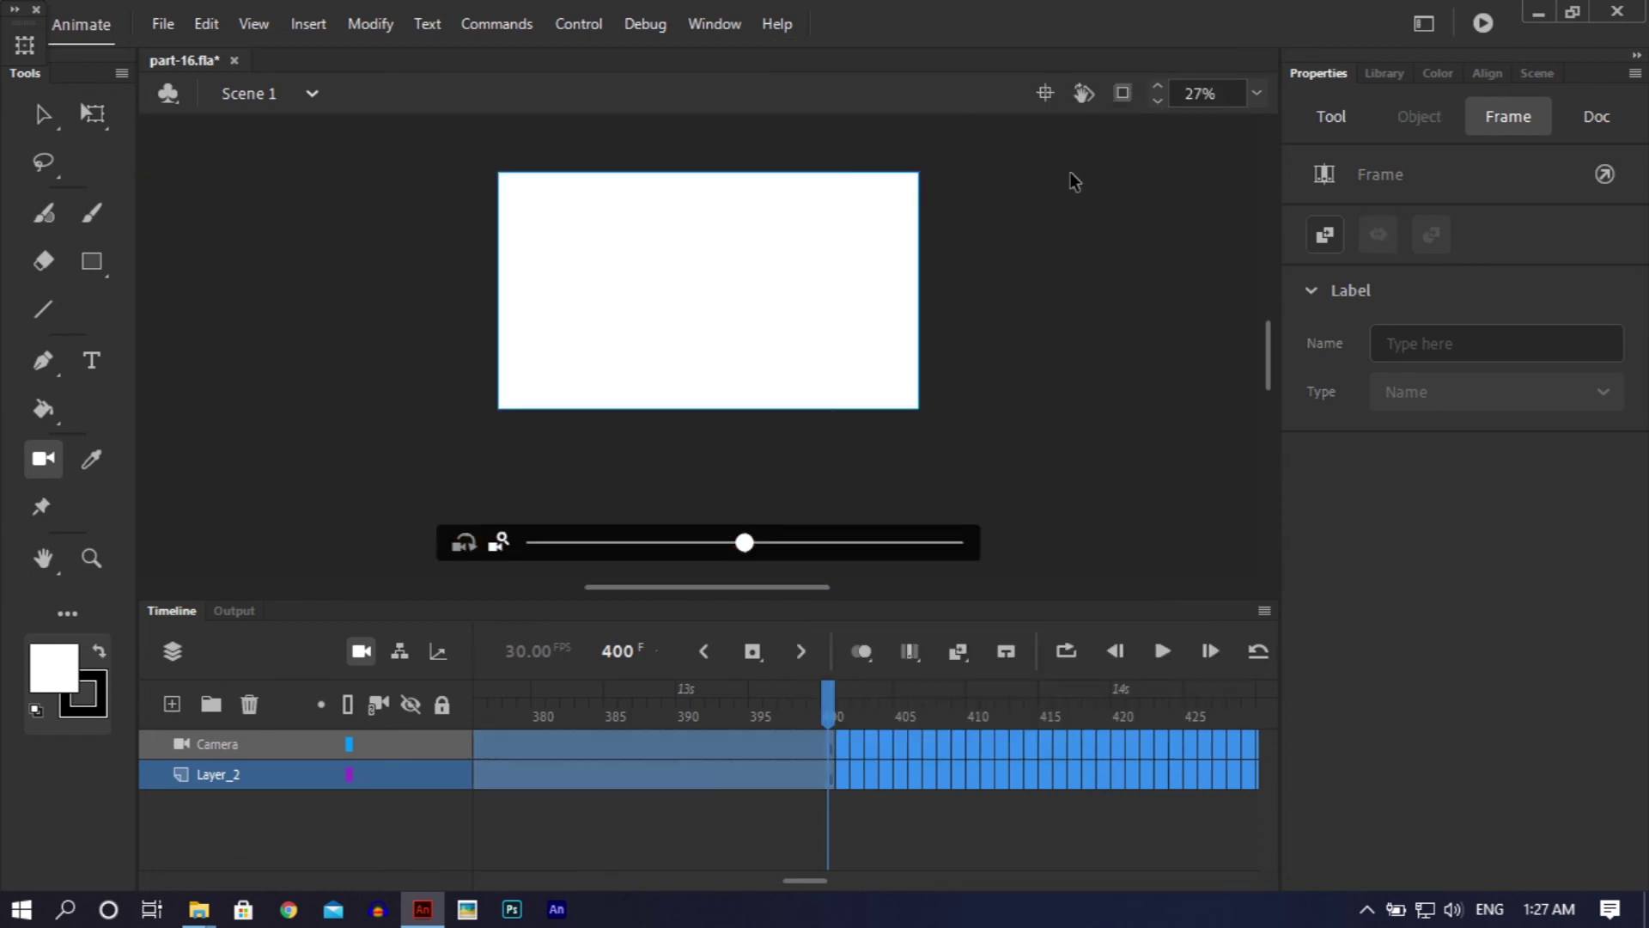
{"action": "right_click", "coordinate": [742, 761]}
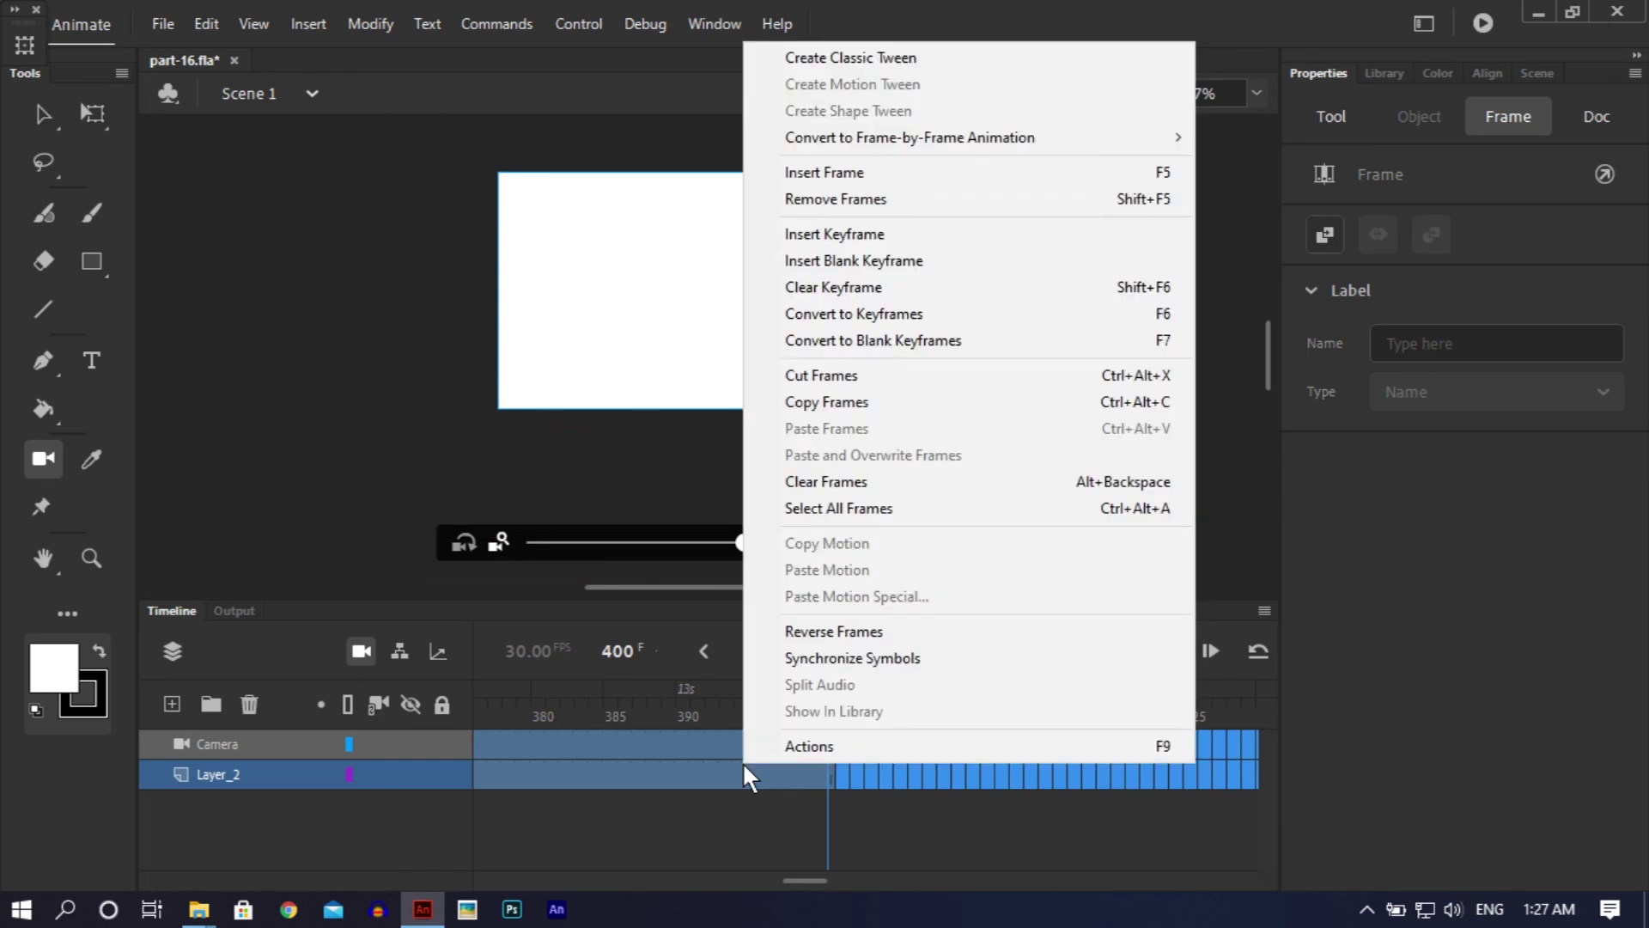
{"action": "left_click", "coordinate": [834, 200]}
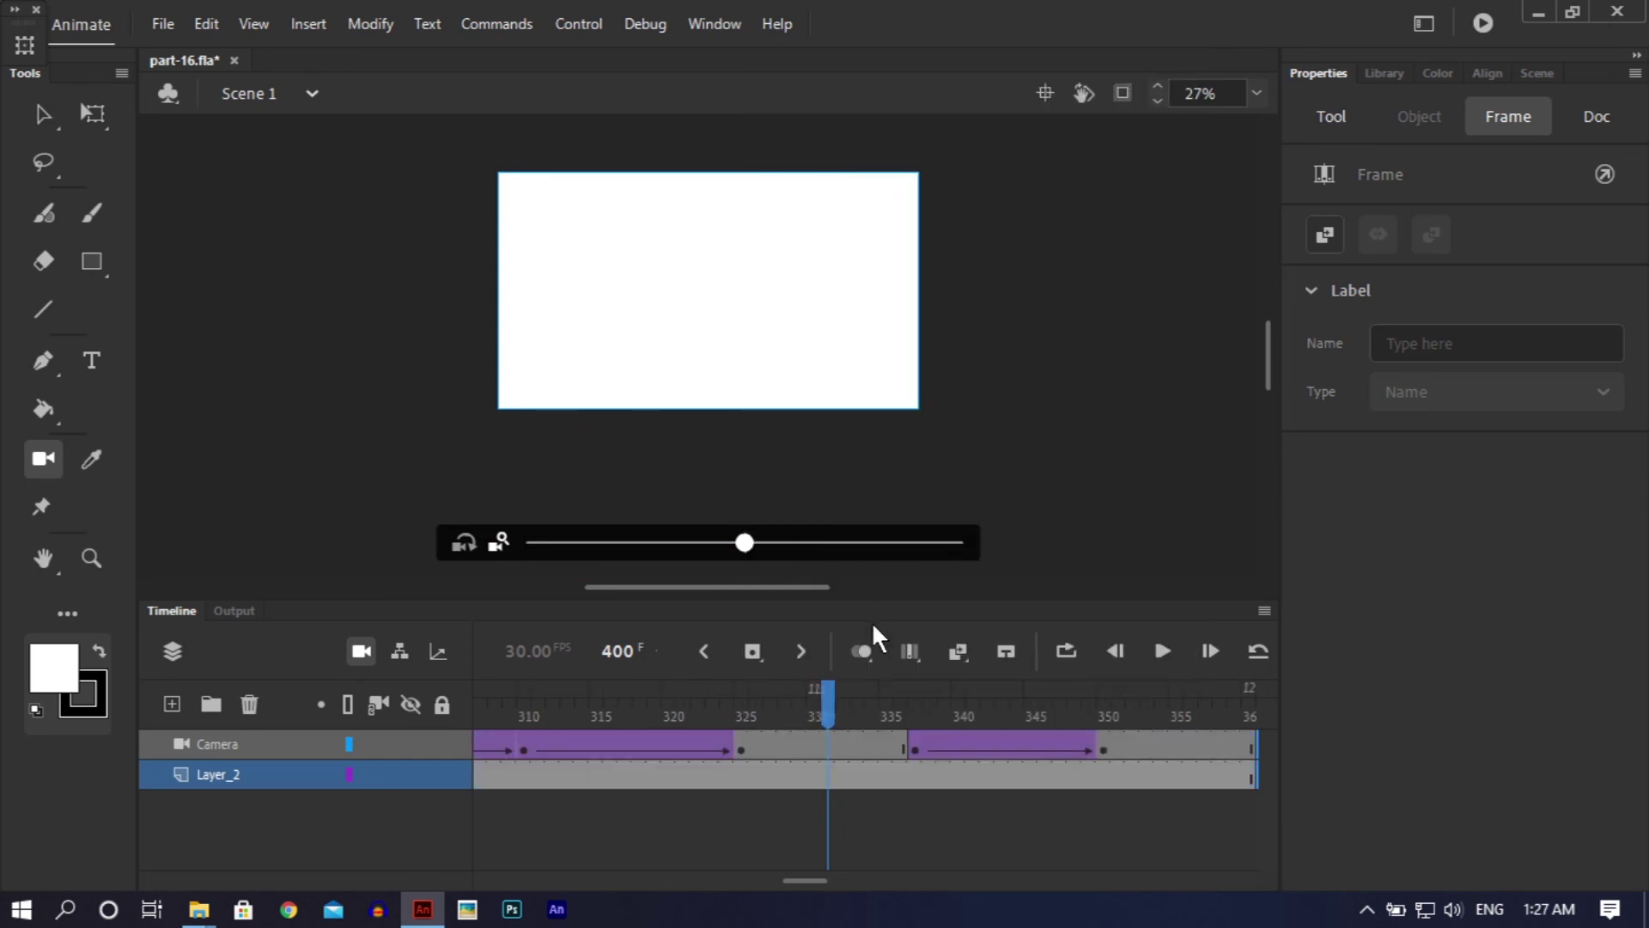
Step: Save the document and test the movie to review the camera moves, closing the preview when finished
{"action": "key", "text": "ctrl+s"}
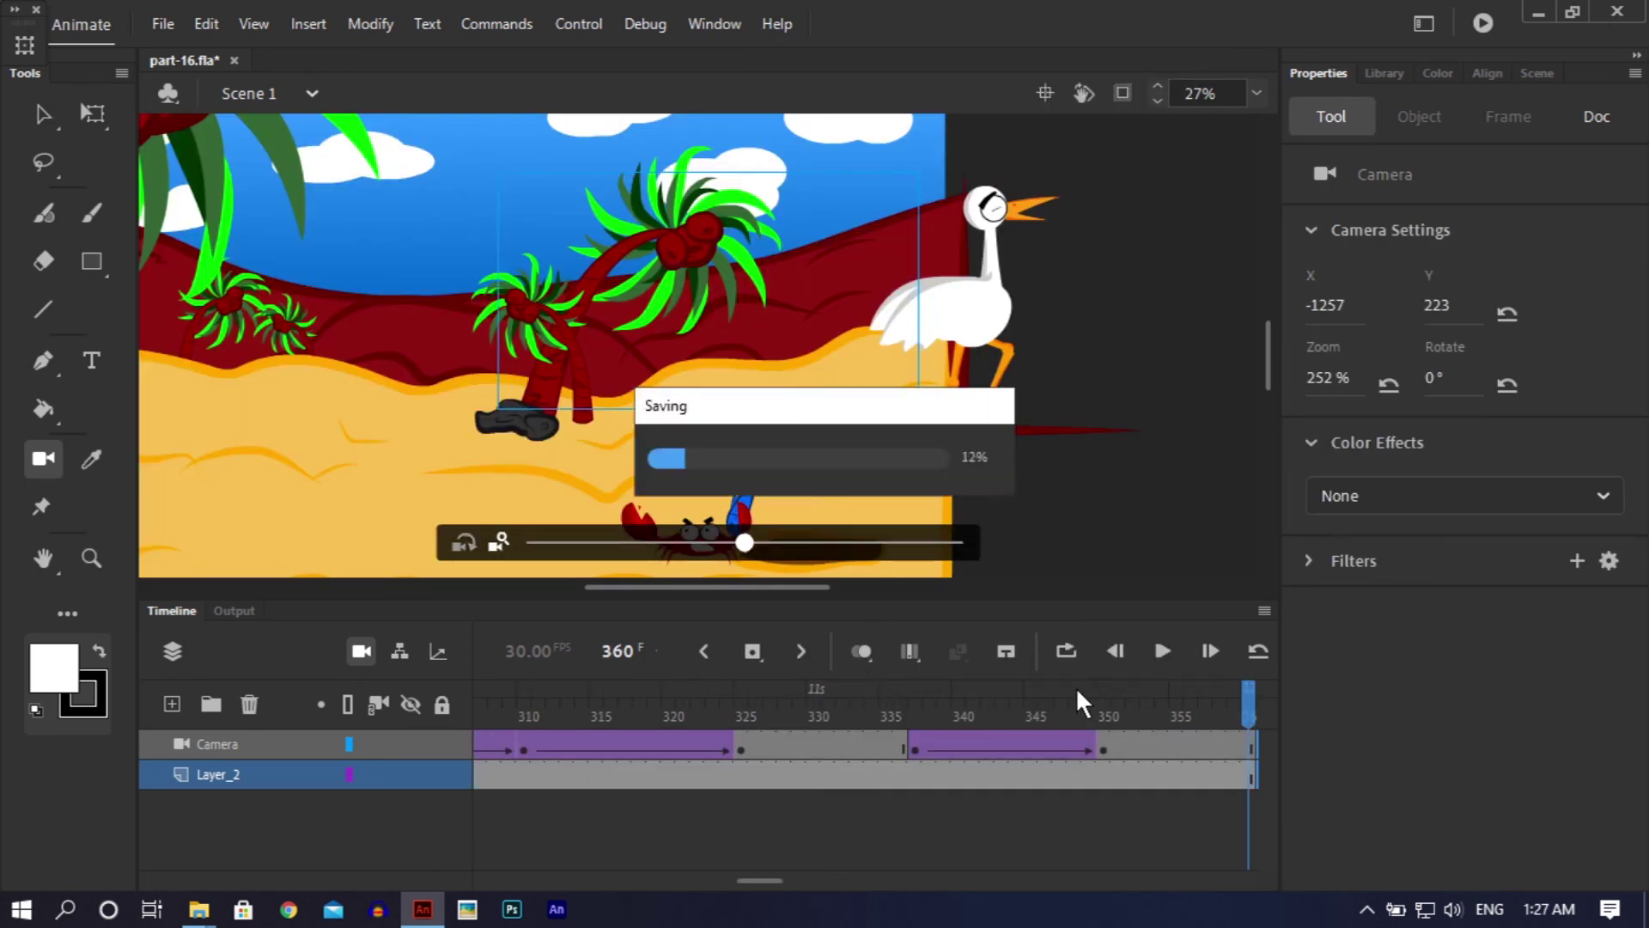
{"action": "key", "text": "ctrl+Return"}
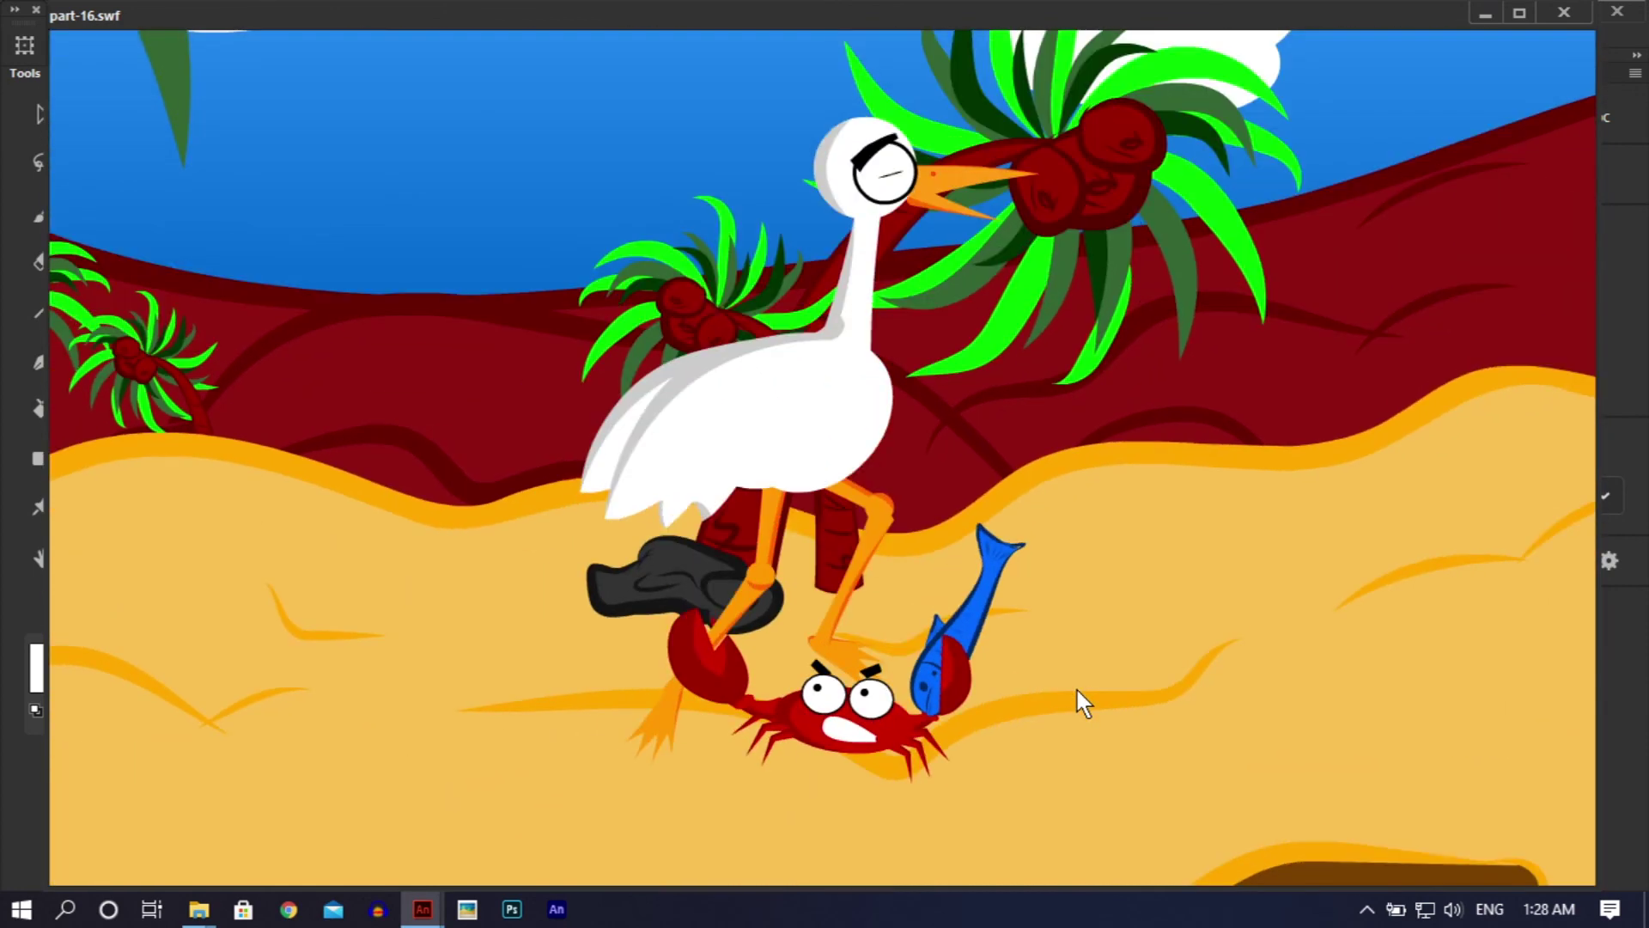
{"action": "key", "text": "ctrl+w"}
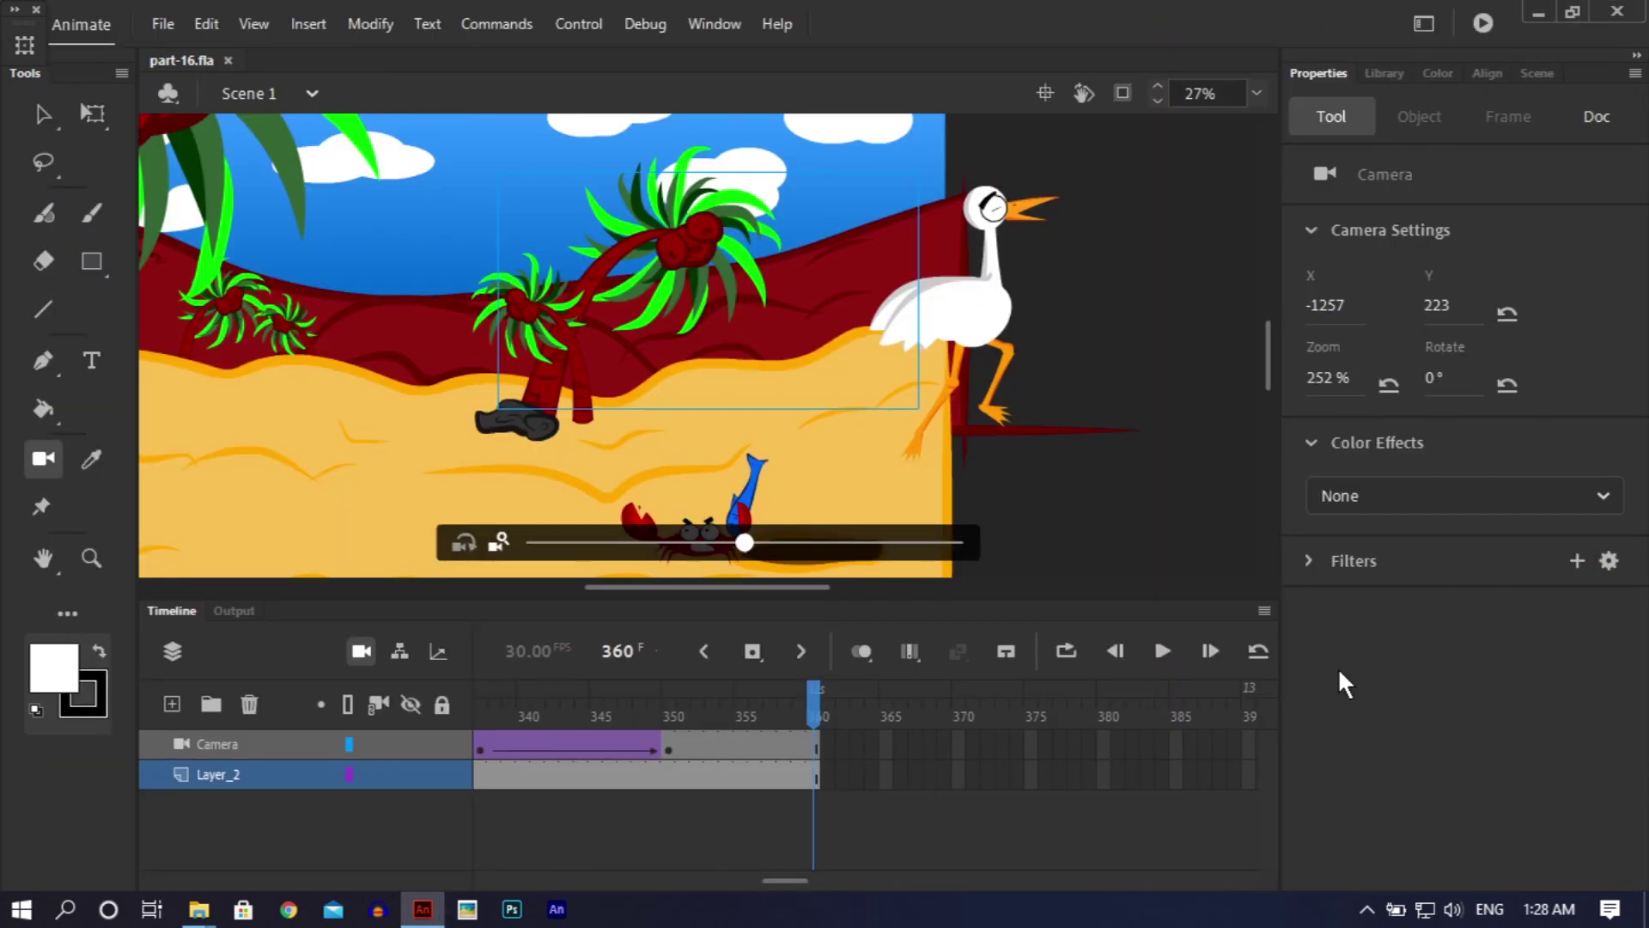